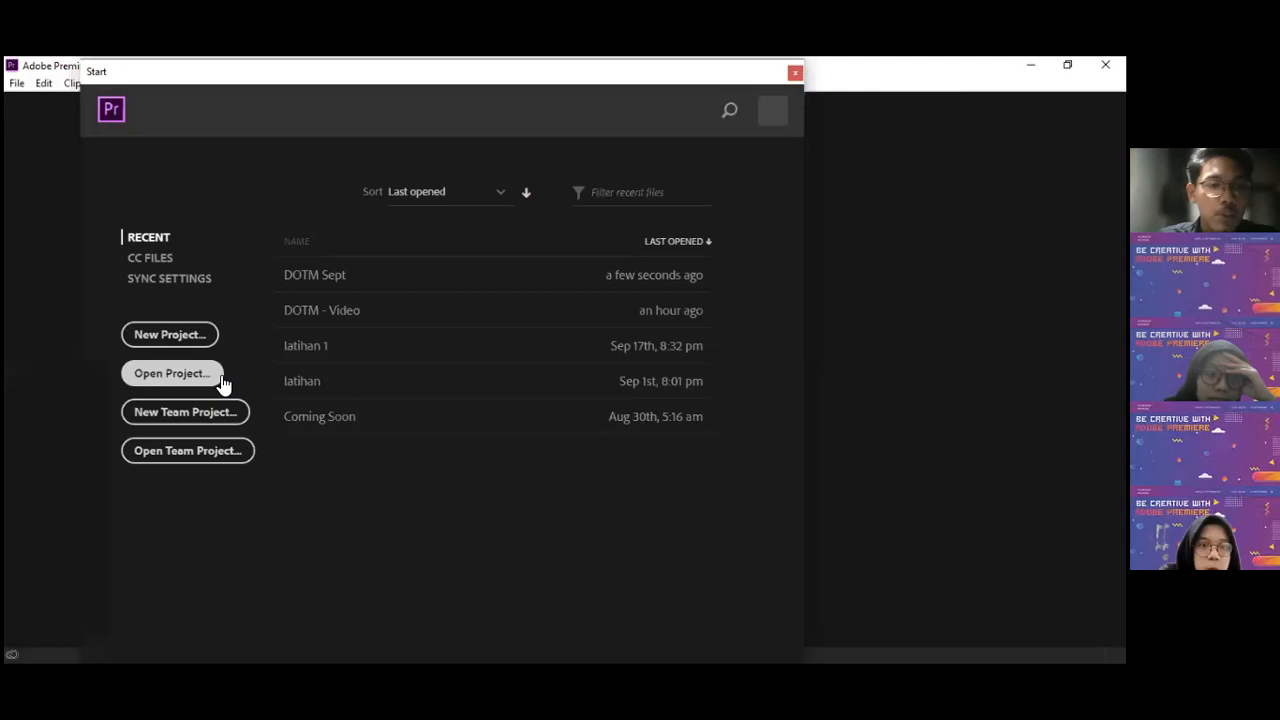
- Start a new project and name it Latihan
left_click(187, 376)
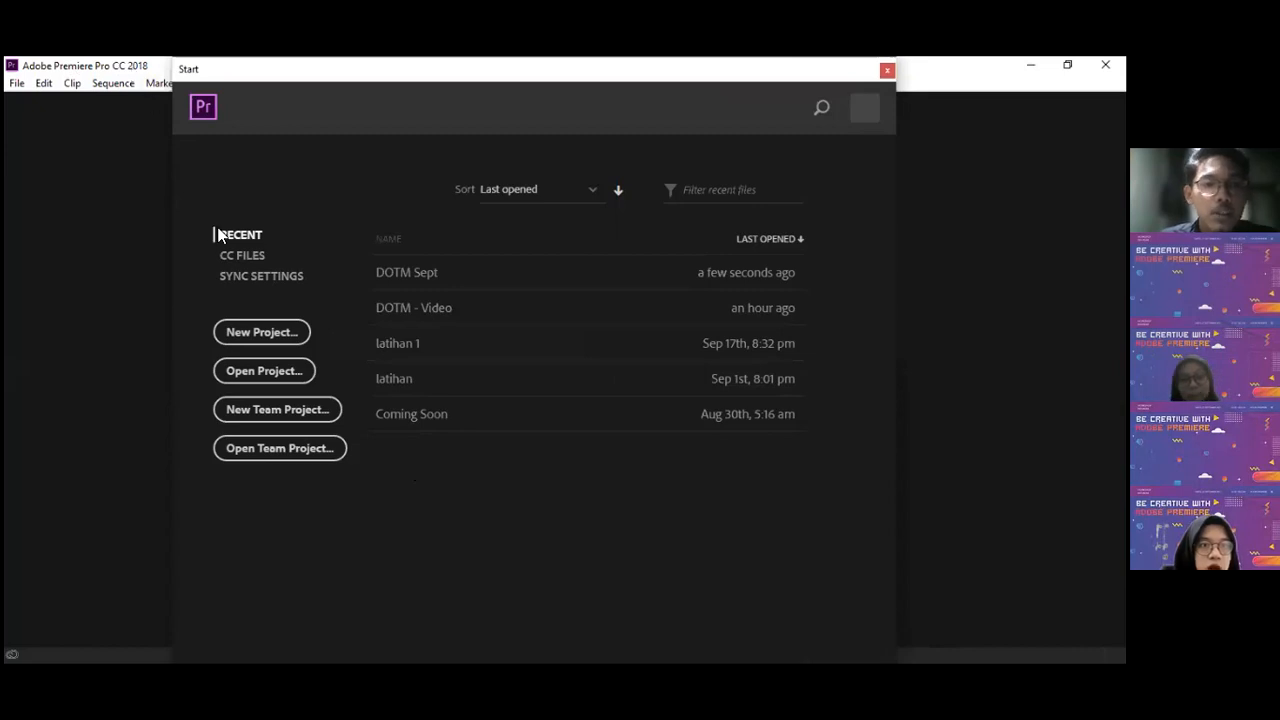
left_click(283, 336)
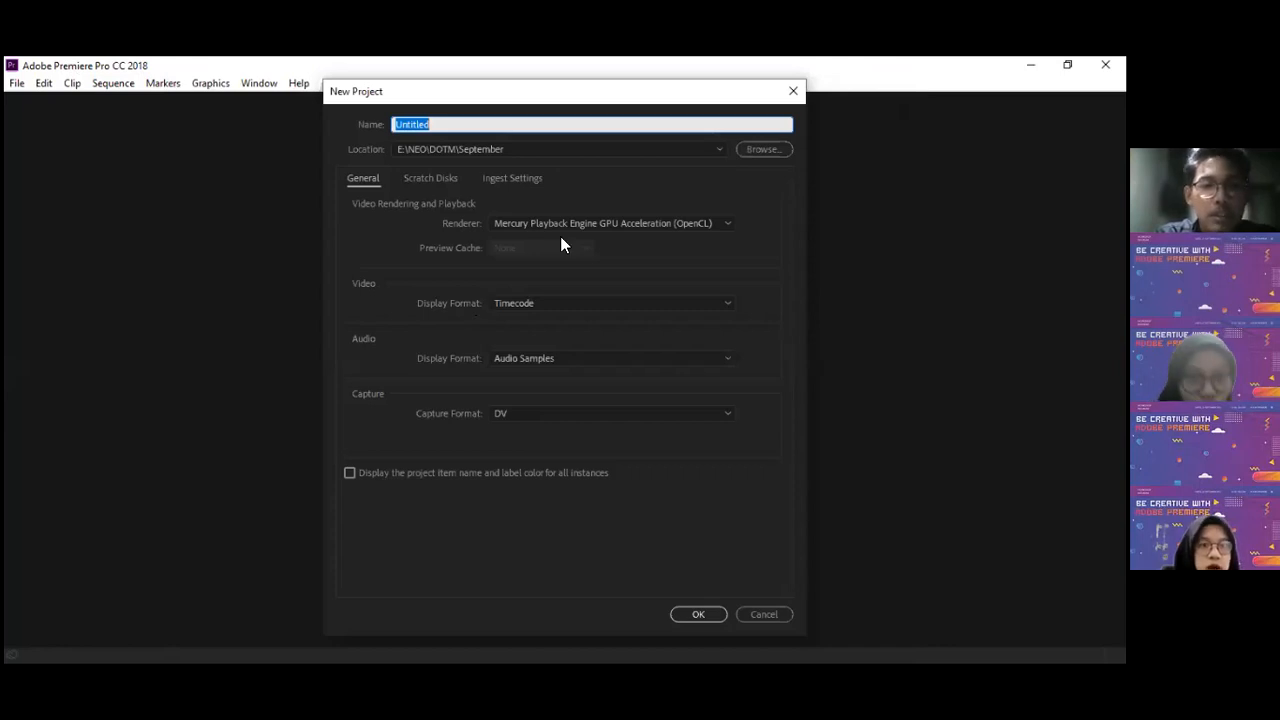
type("Latihan")
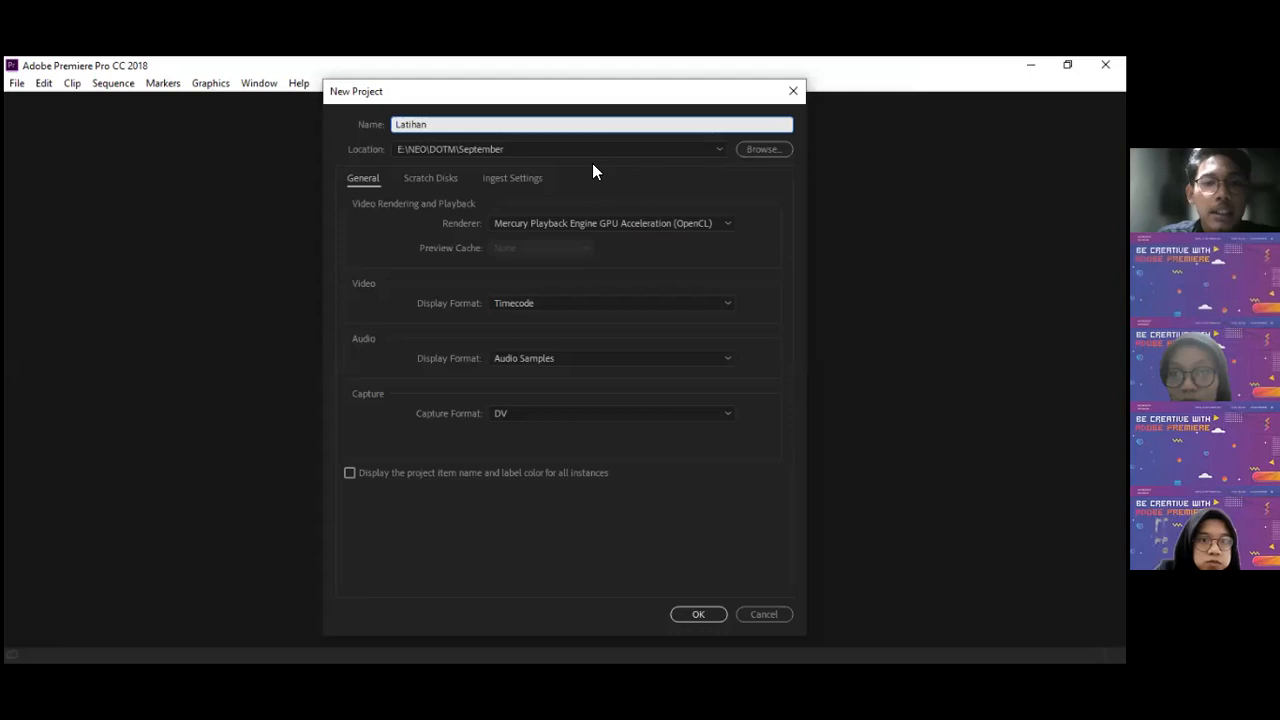
- Choose the folder E:\NEO\DOTM\September as the project location and create the project with the default settings
left_click(693, 152)
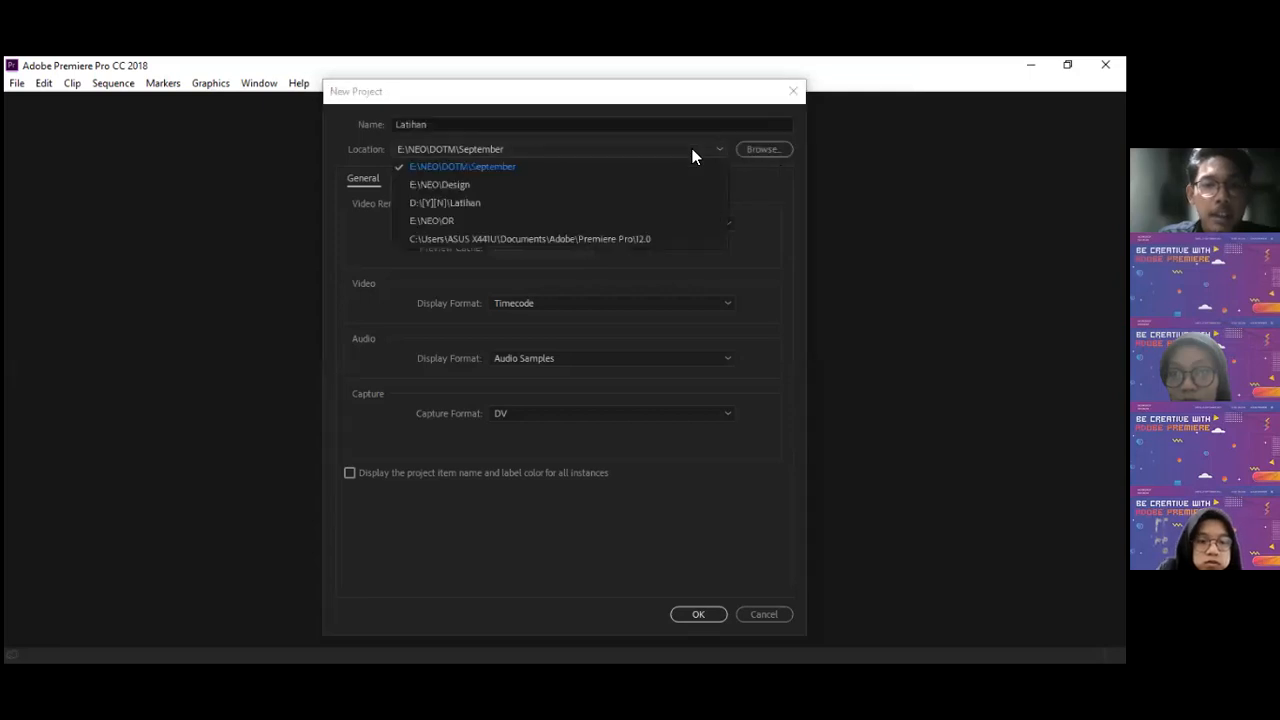
left_click(757, 150)
left_click(757, 150)
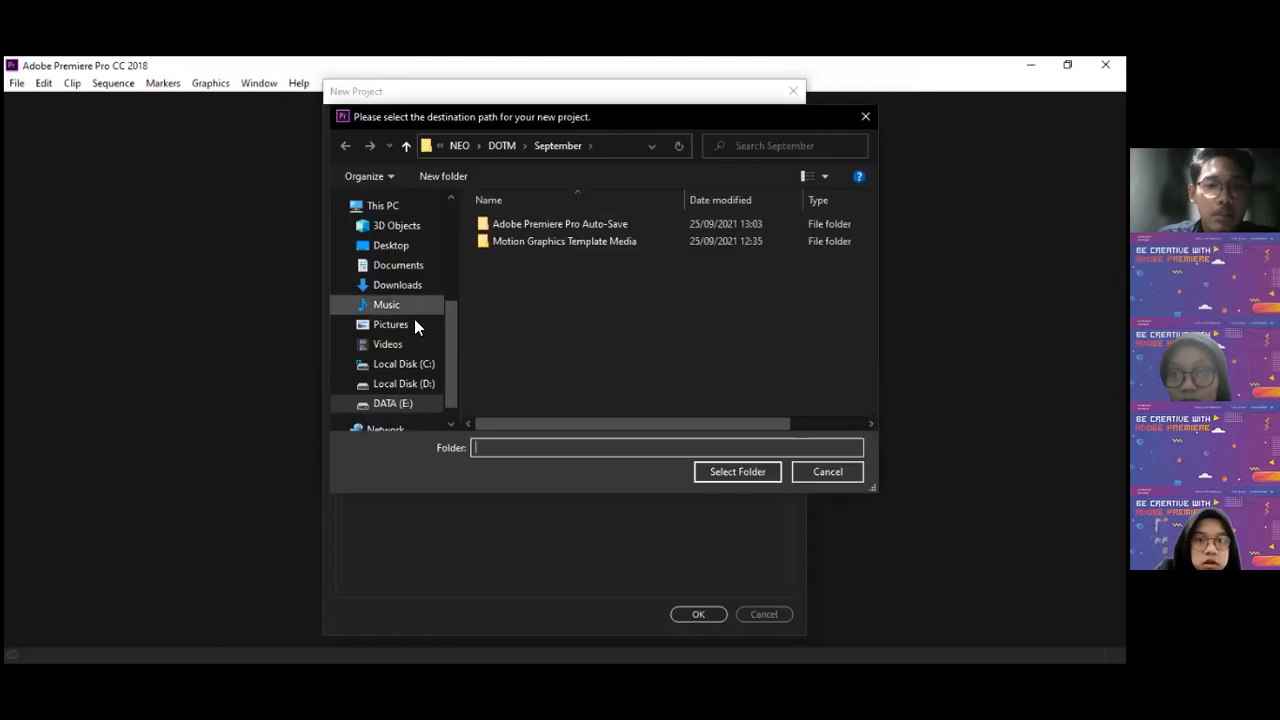
left_click(402, 405)
double_click(533, 311)
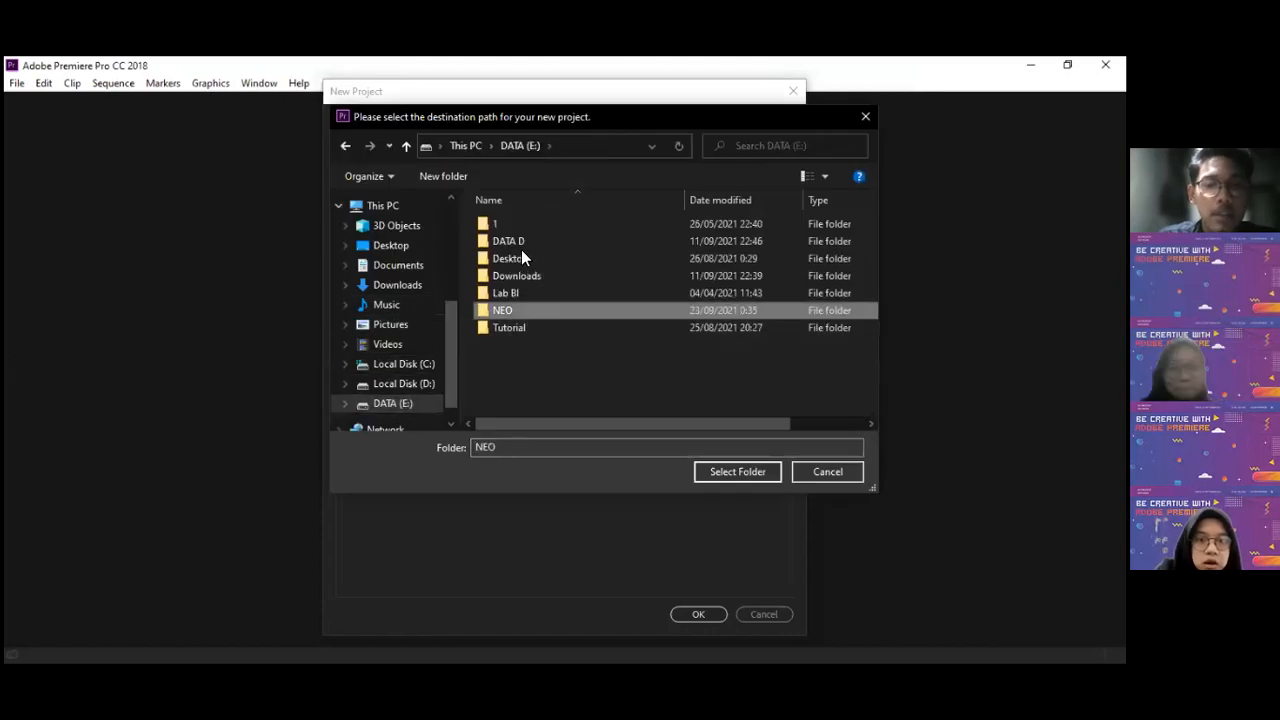
left_click(530, 258)
double_click(530, 258)
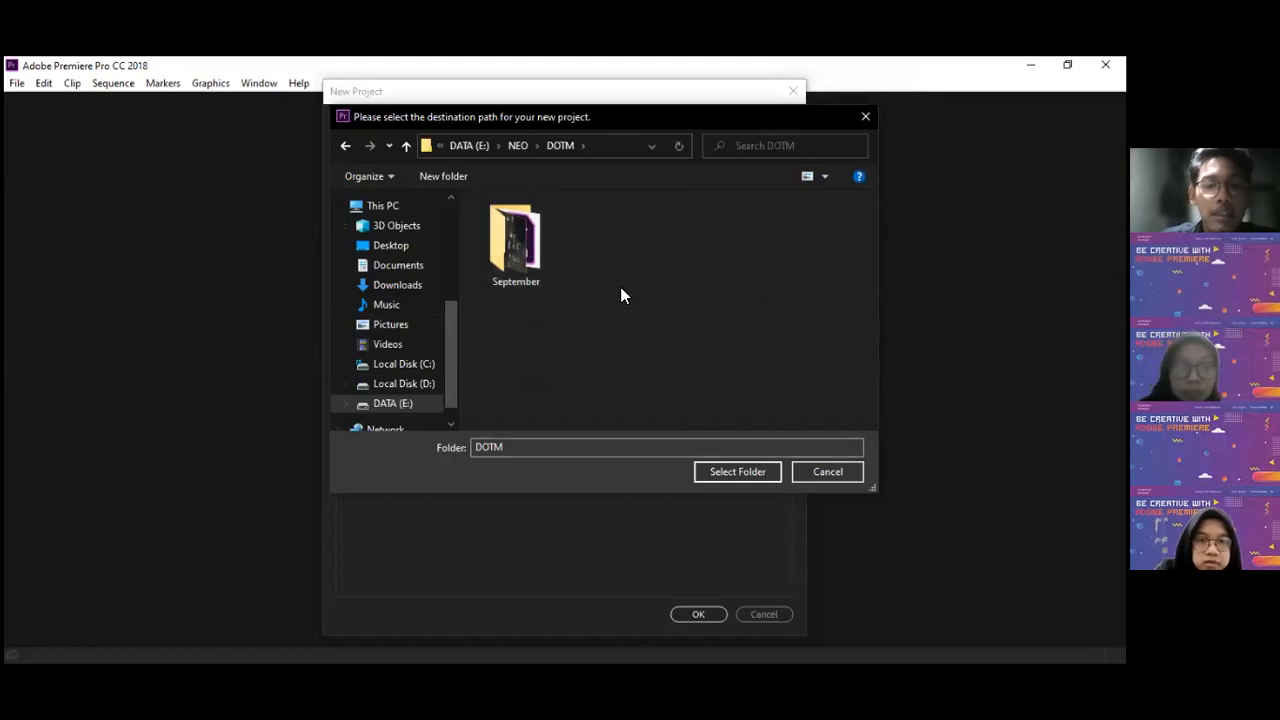
left_click(518, 245)
left_click(722, 476)
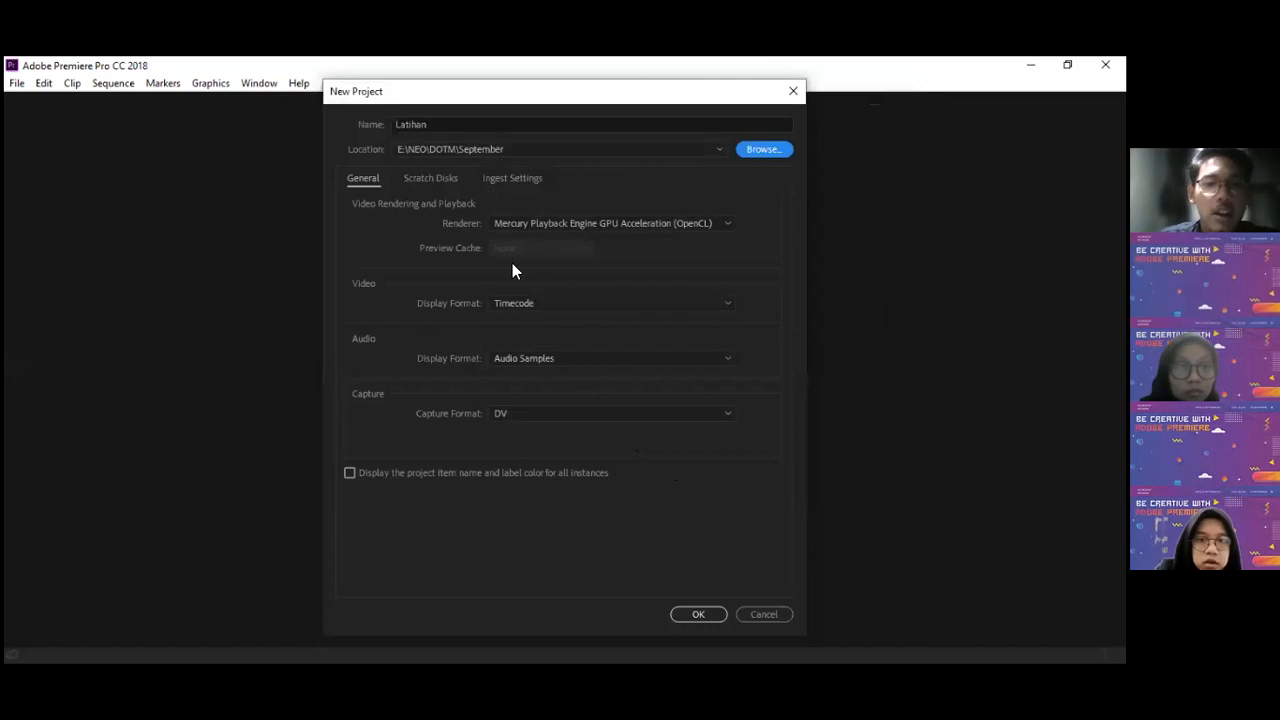
left_click(699, 619)
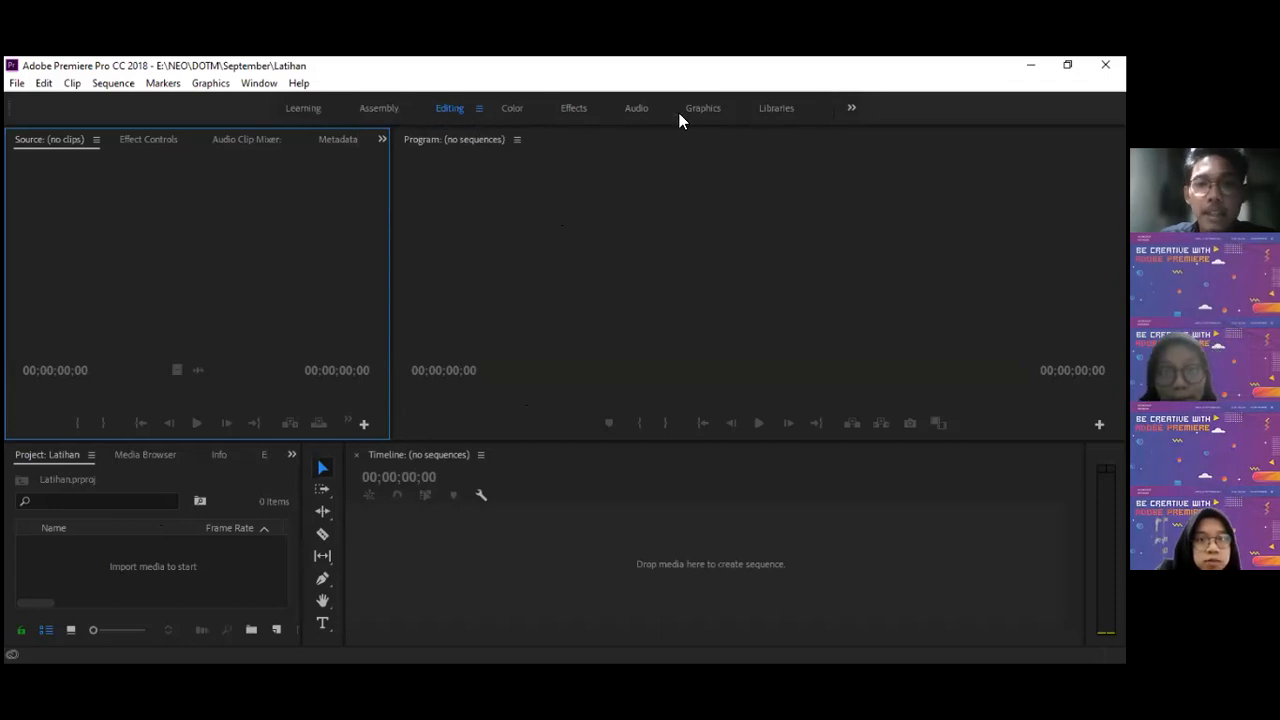
- Look through the Color, Effects, Audio and Graphics workspaces, including the Markers and Effects sections of the Audio workspace
left_click(529, 111)
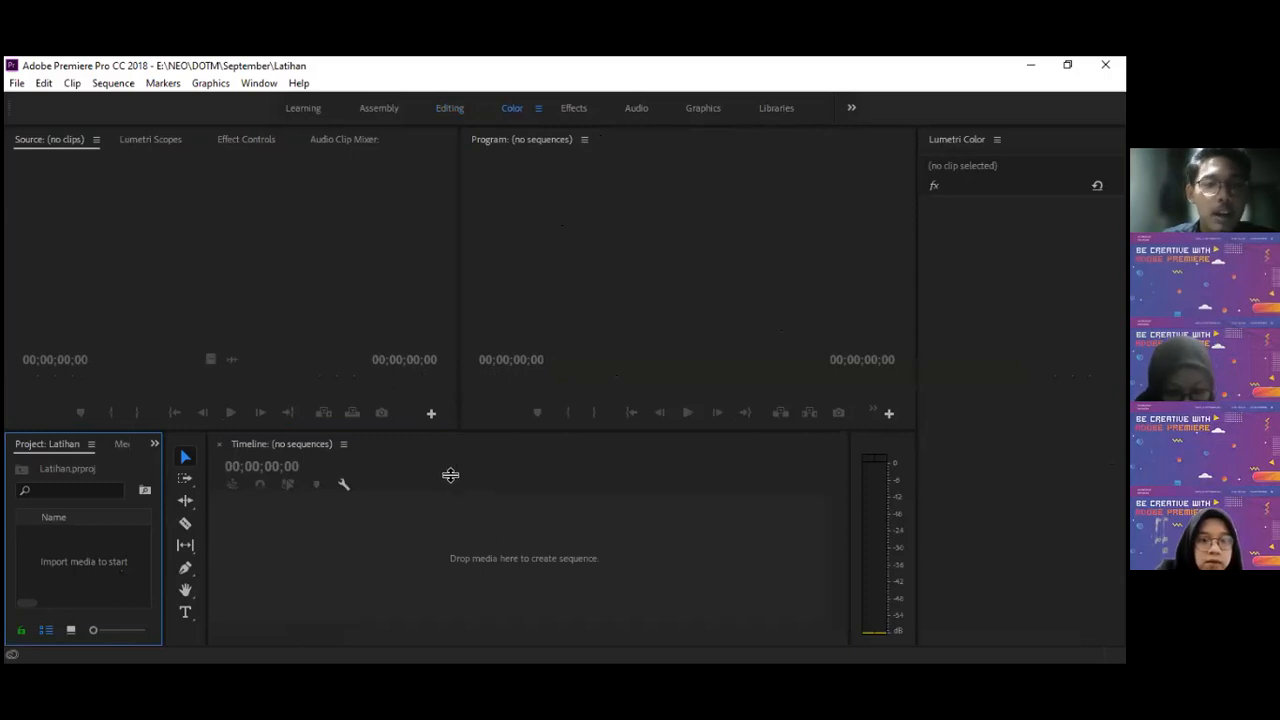
left_click(574, 108)
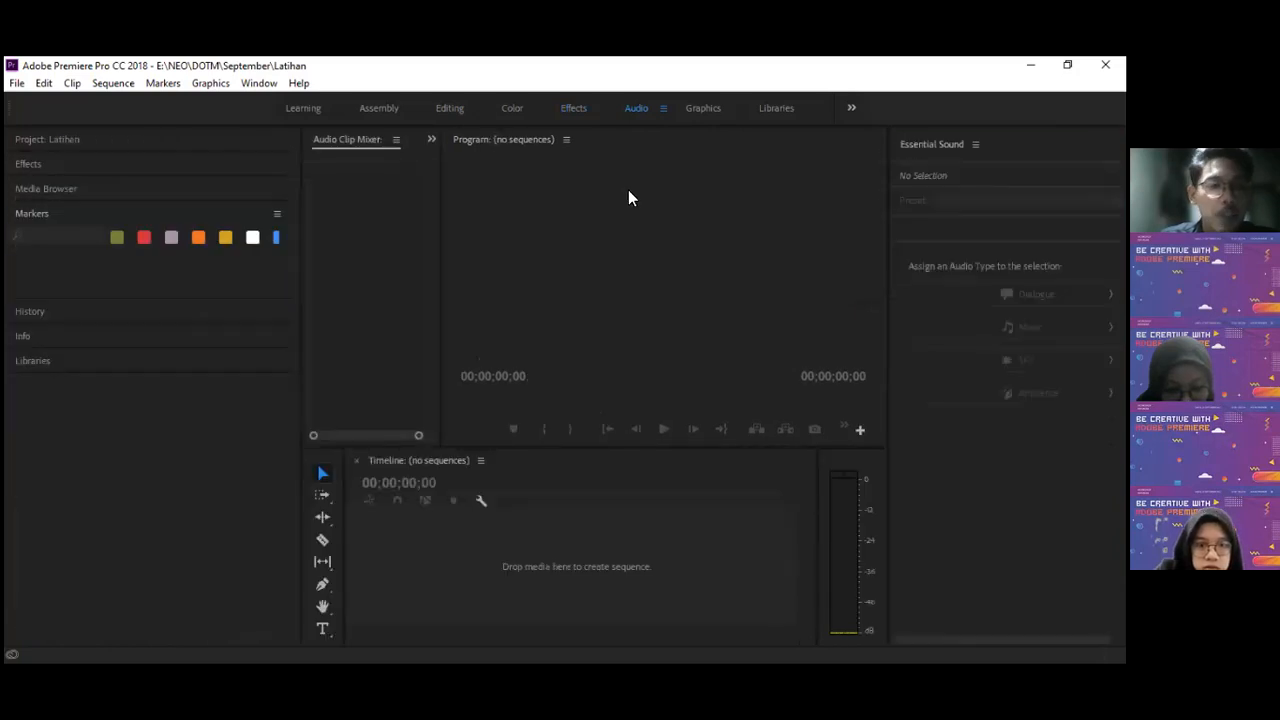
left_click(66, 213)
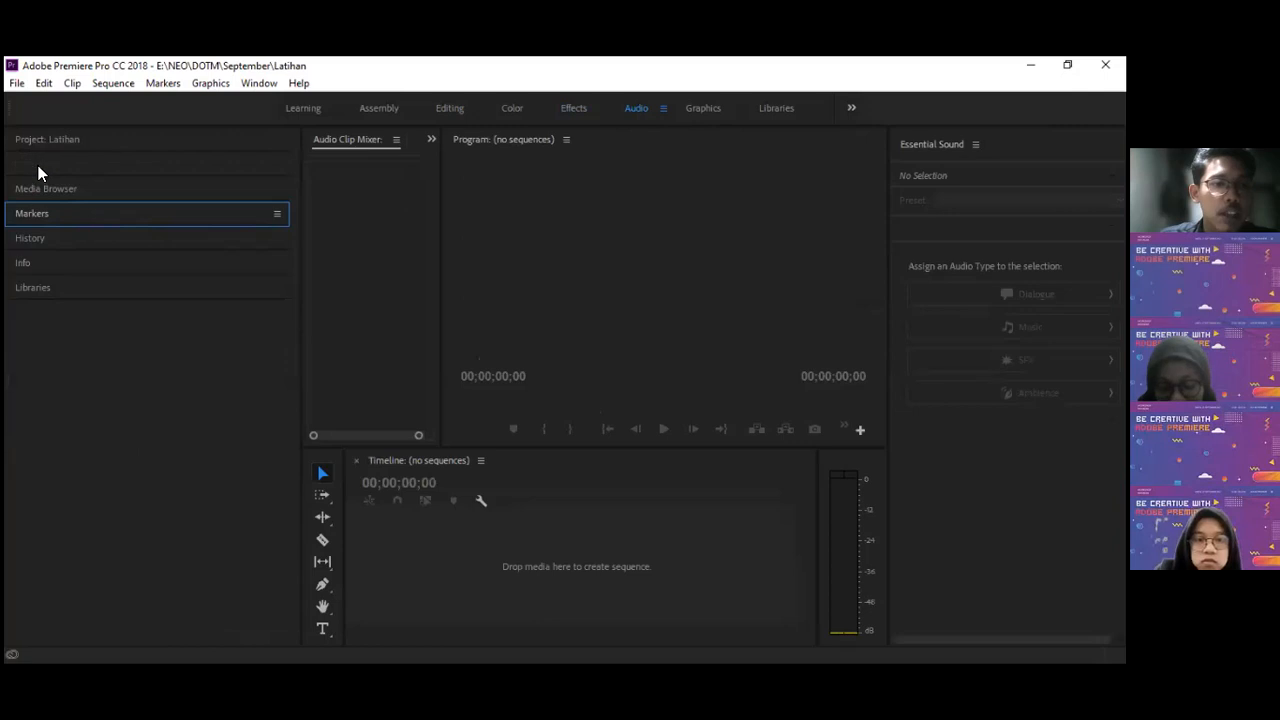
left_click(38, 167)
left_click(43, 163)
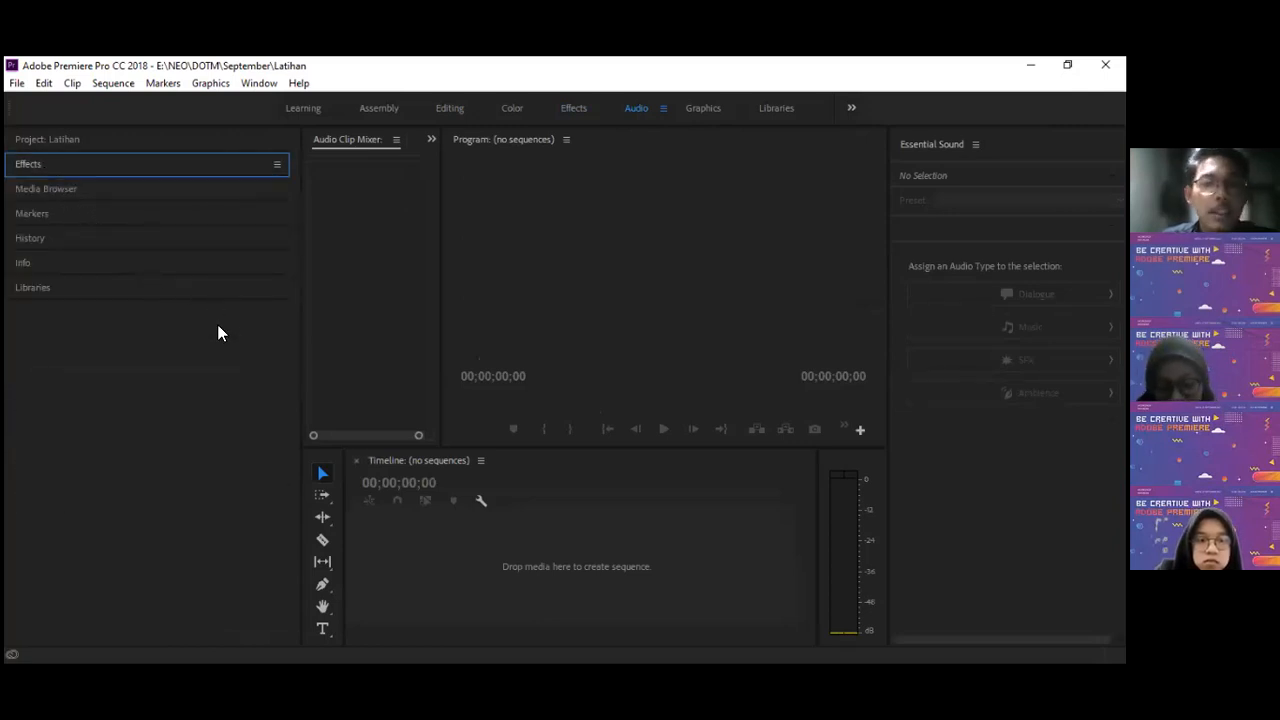
left_click(700, 109)
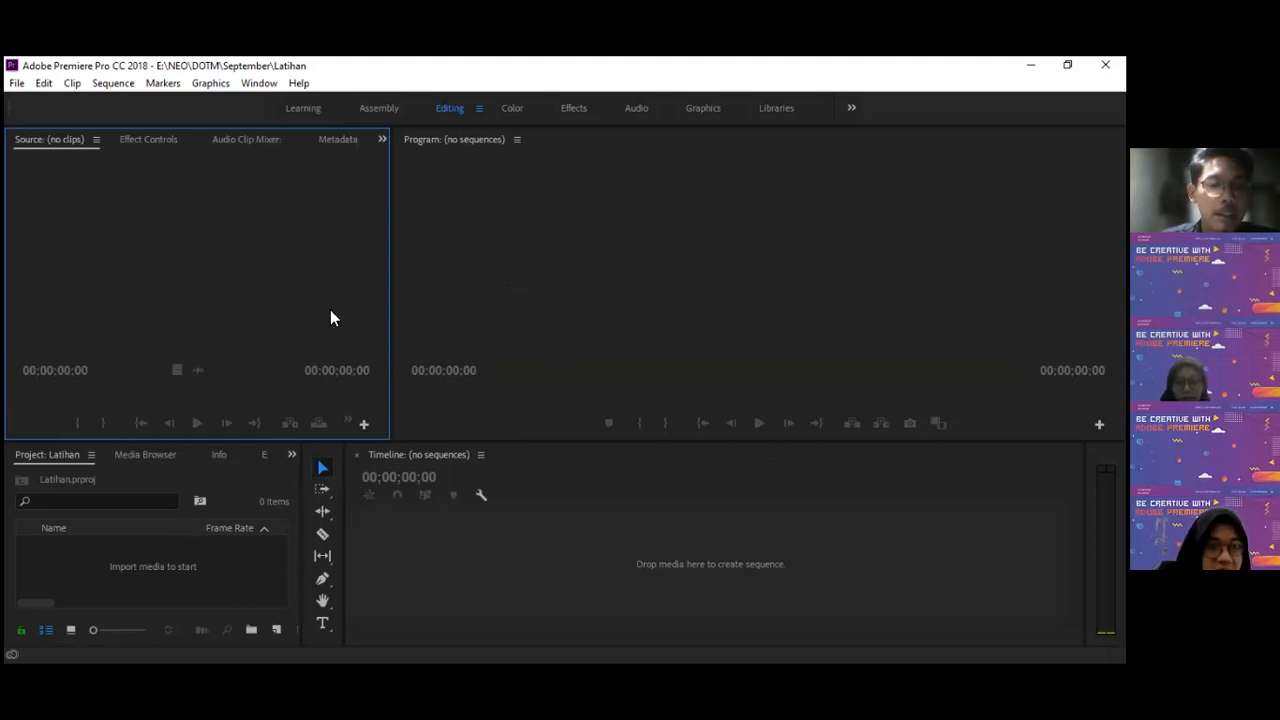
- Examine the Project, Tools, Timeline, Program and Source areas of the Editing workspace
left_click(227, 482)
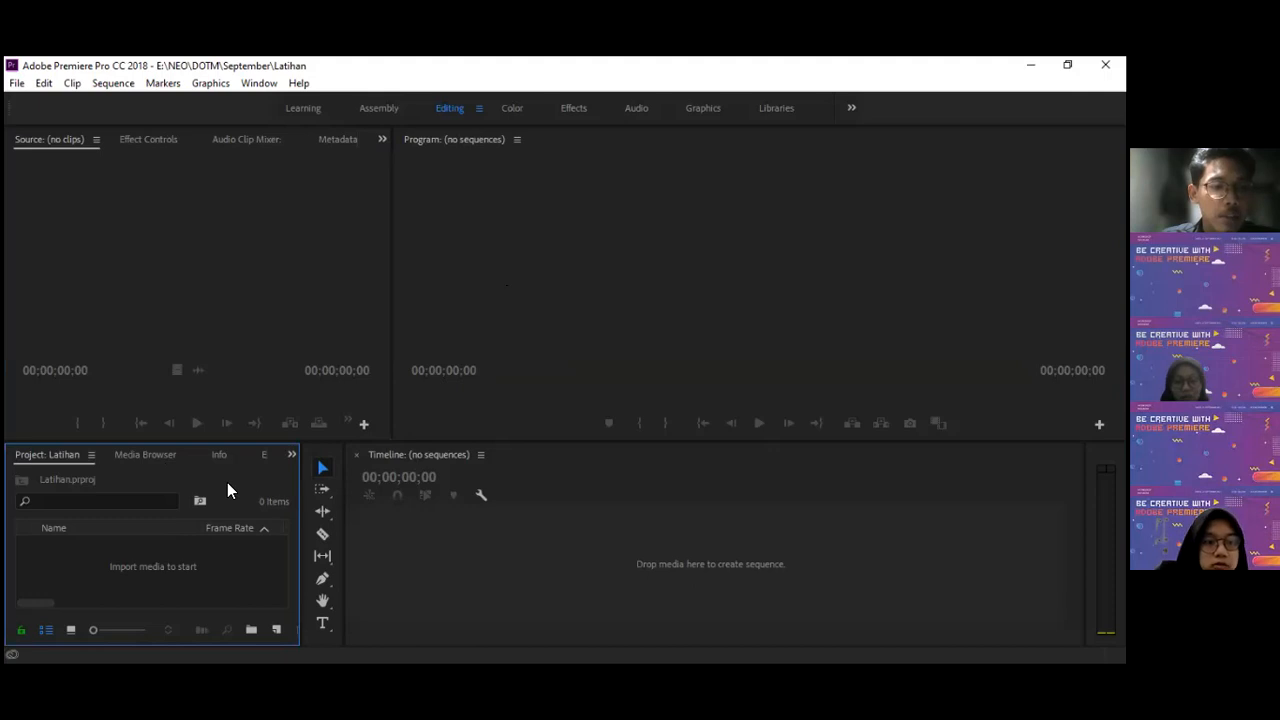
left_click(310, 464)
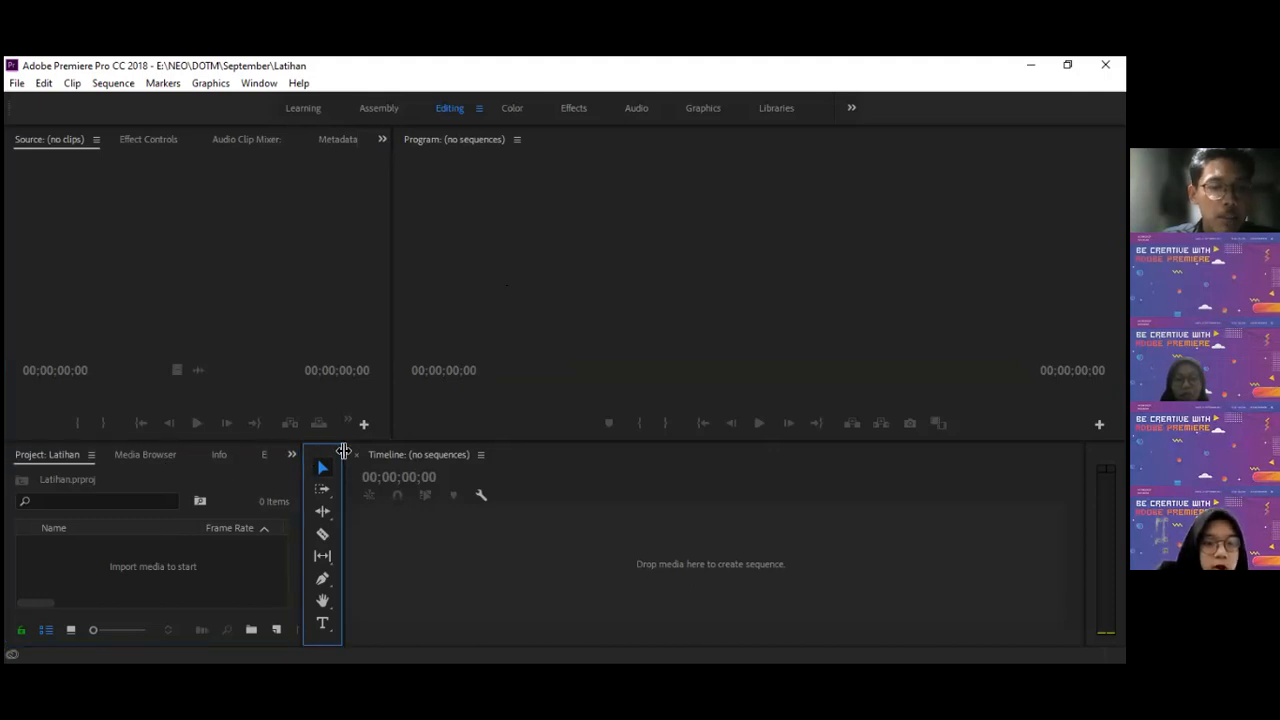
left_click(548, 455)
left_click(568, 287)
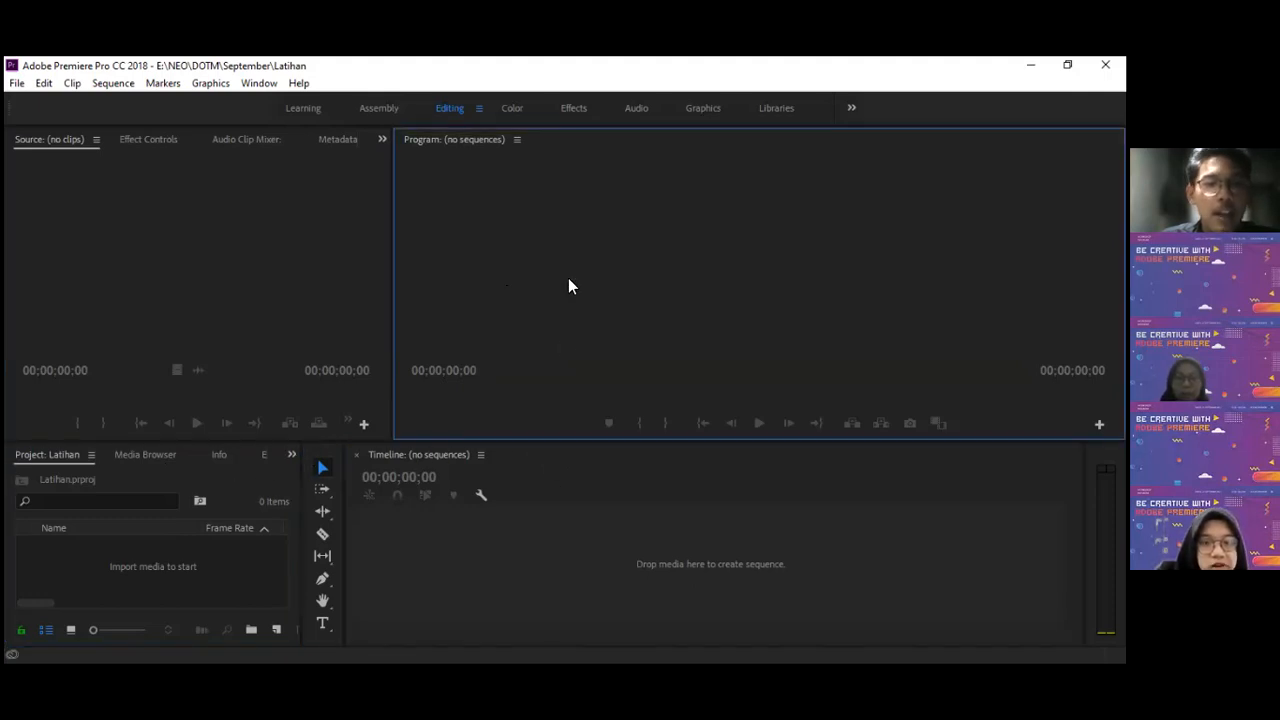
left_click(265, 262)
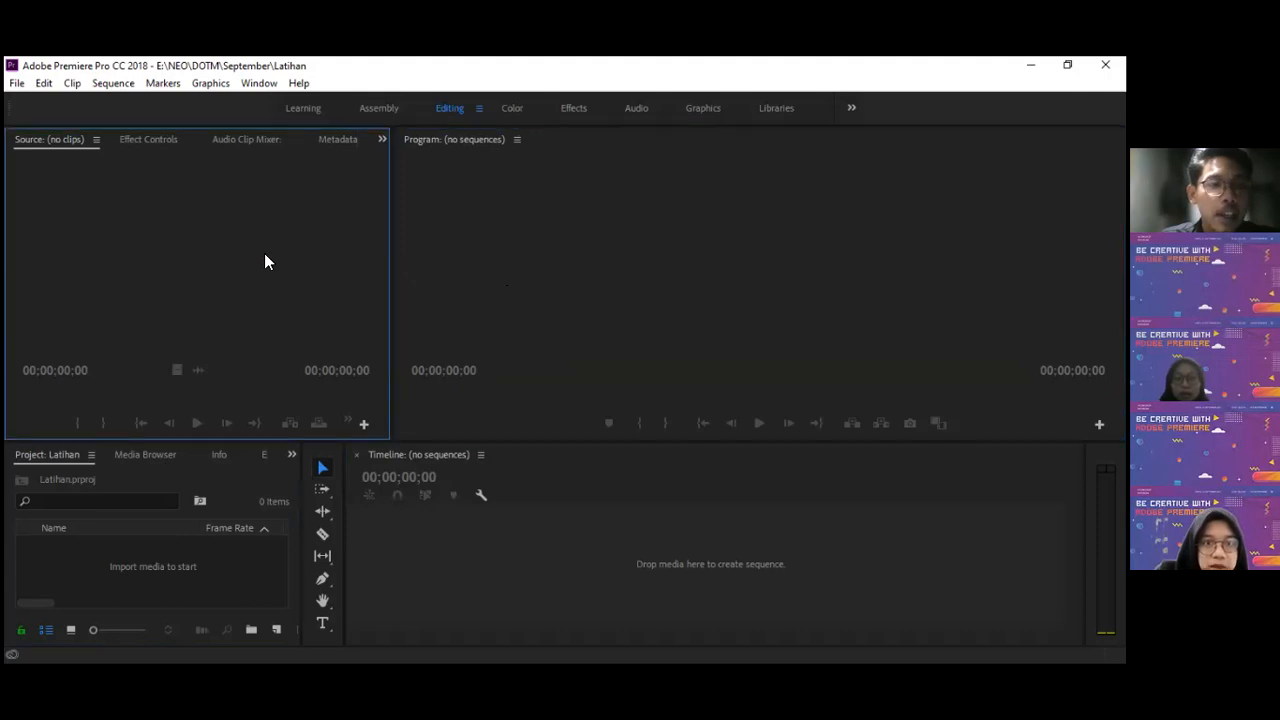
left_click(227, 471)
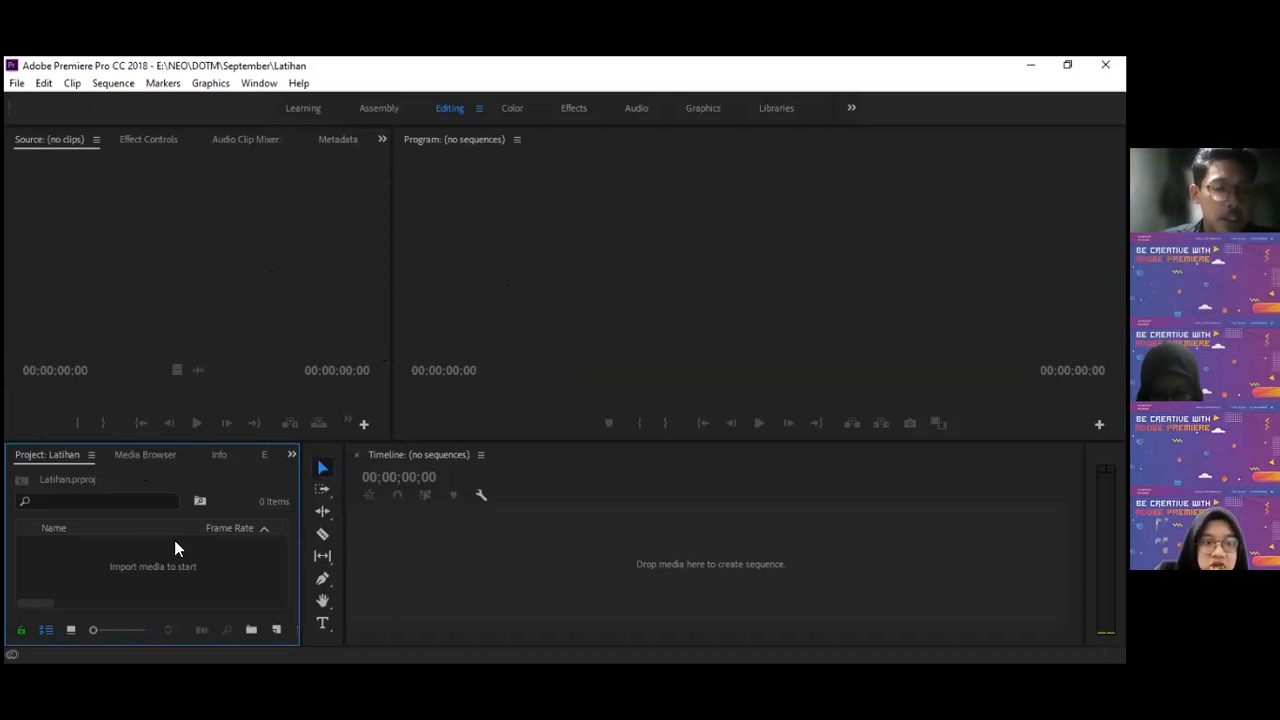
left_click(169, 253)
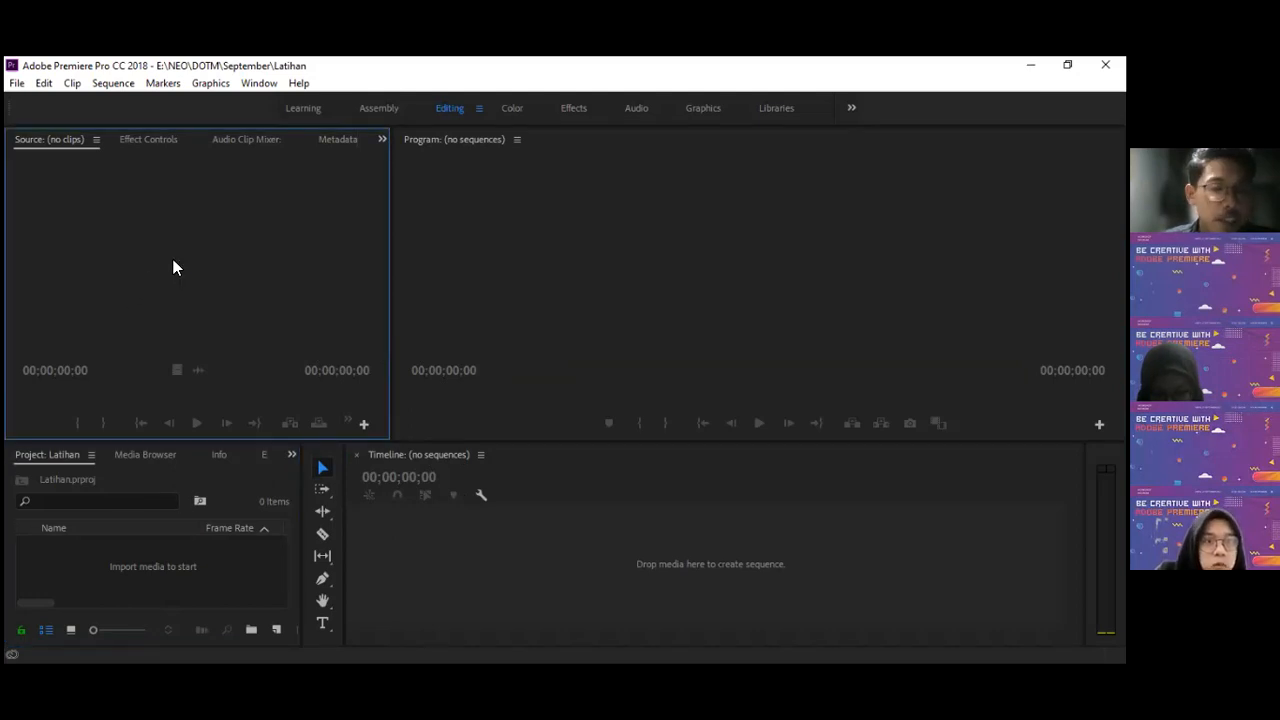
left_click(184, 602)
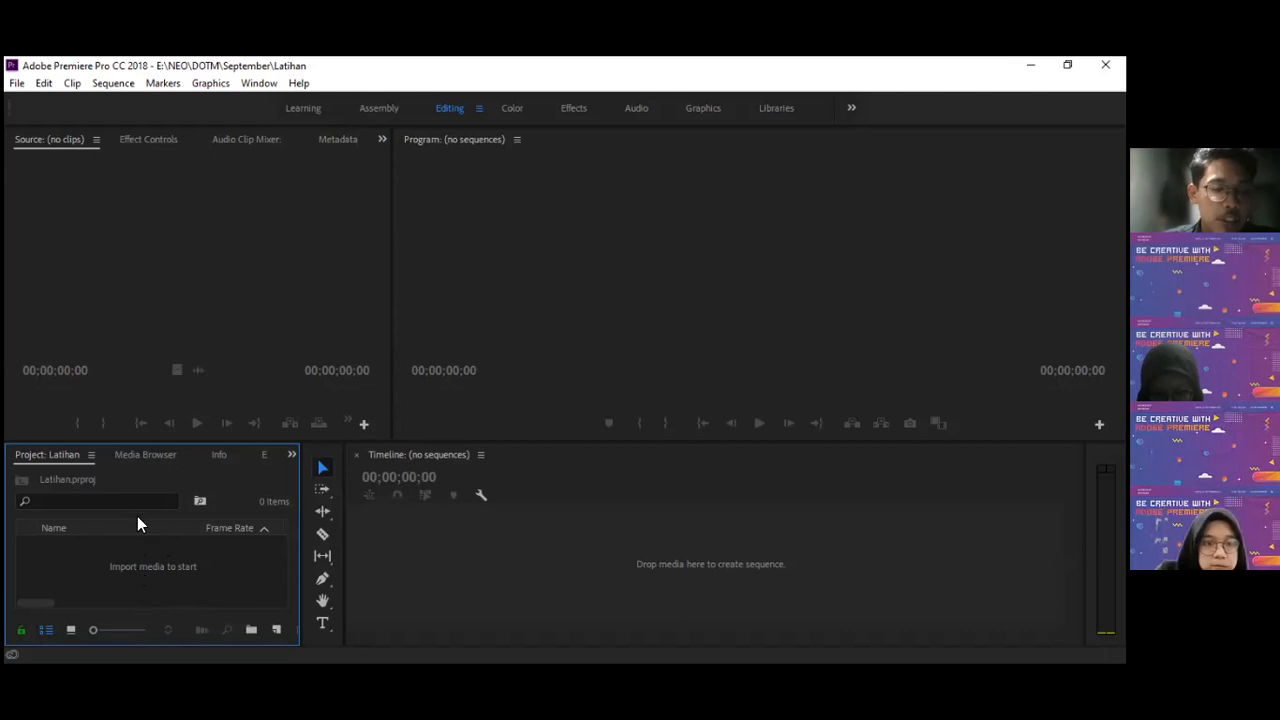
left_click(165, 293)
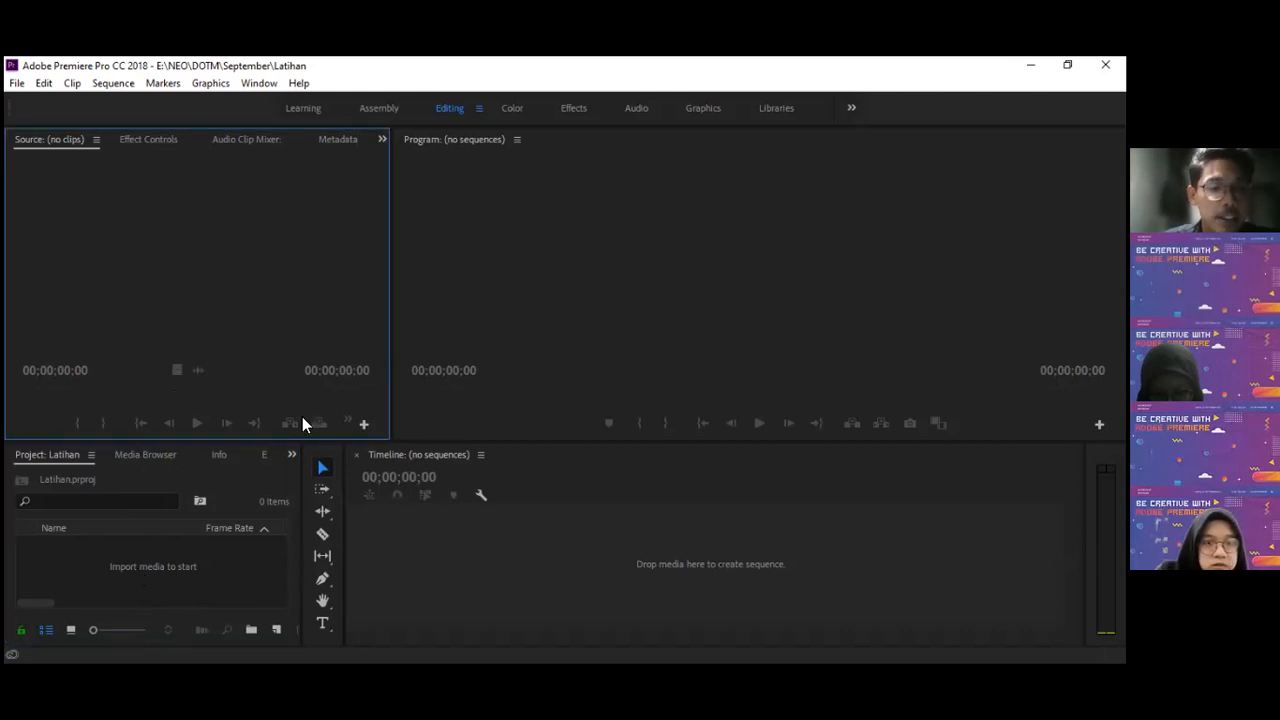
left_click(329, 457)
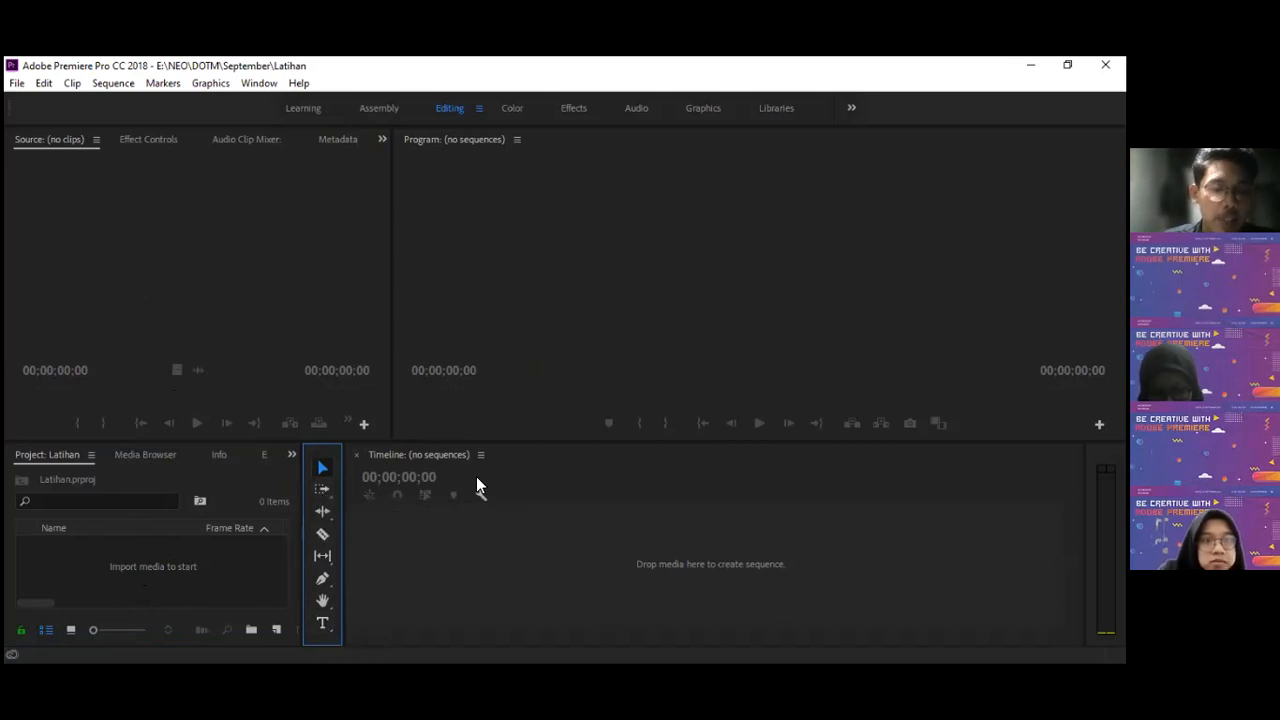
left_click(553, 467)
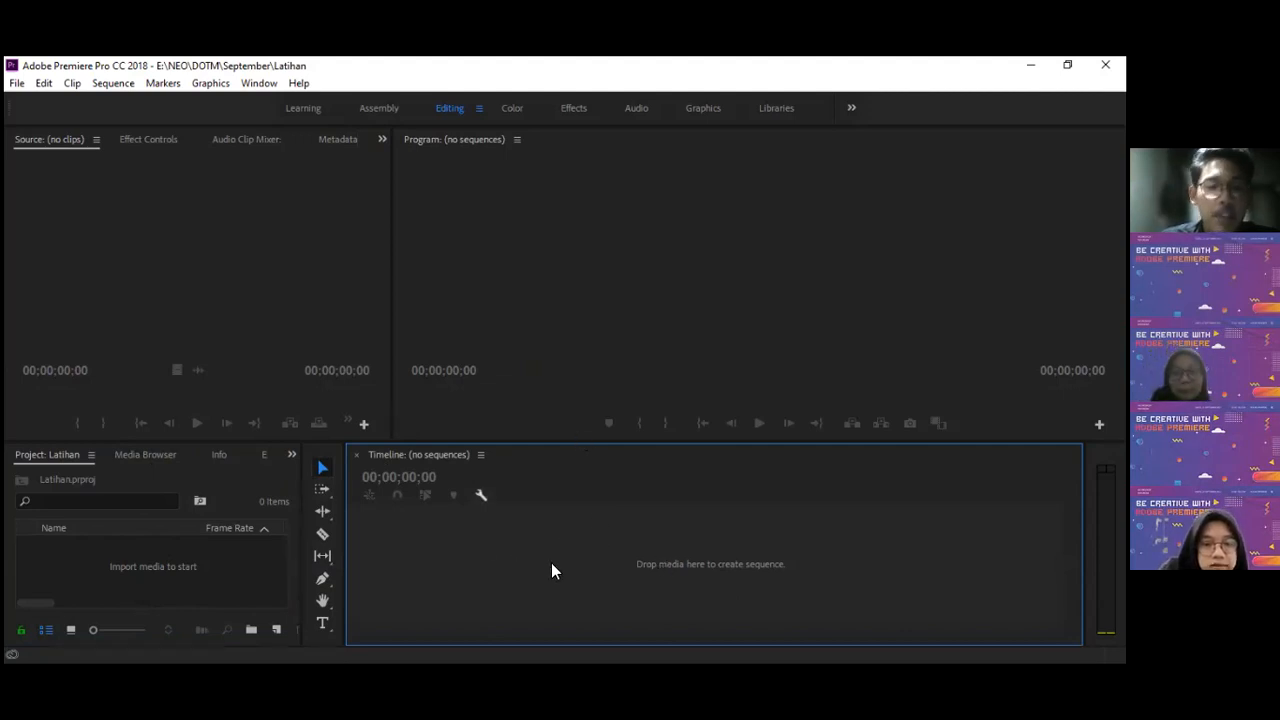
left_click(758, 249)
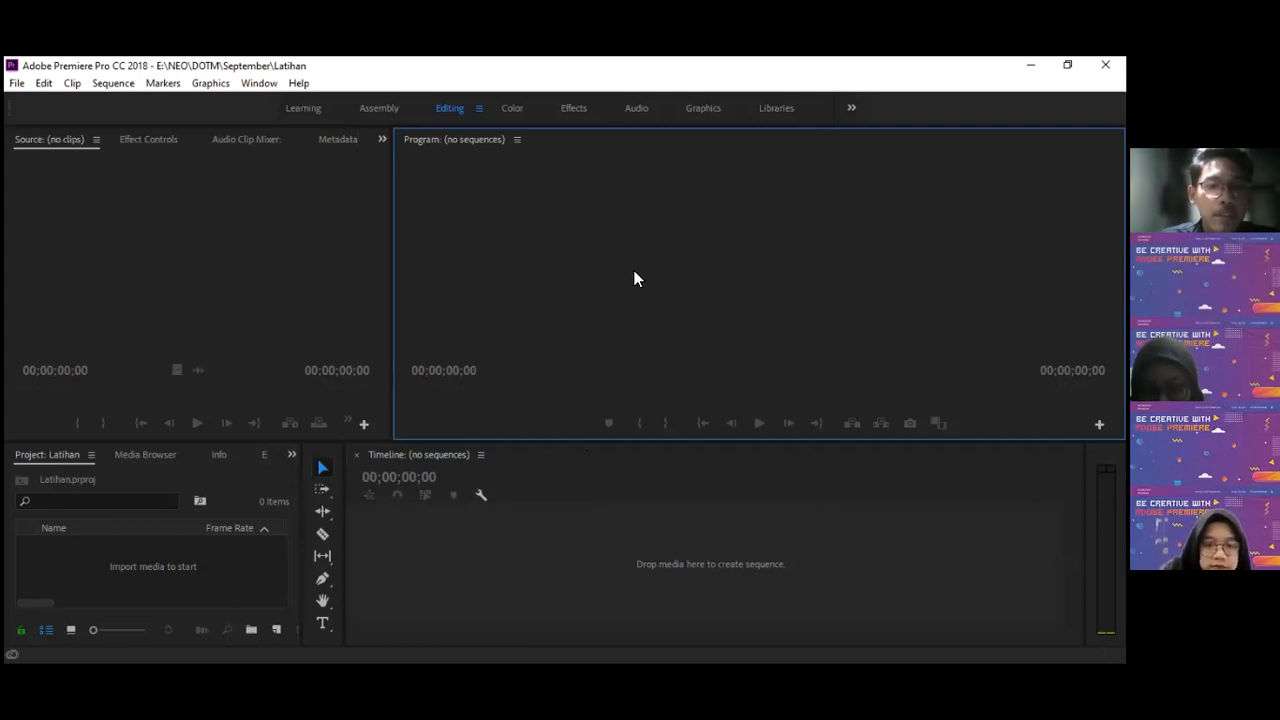
left_click(657, 479)
left_click(636, 263)
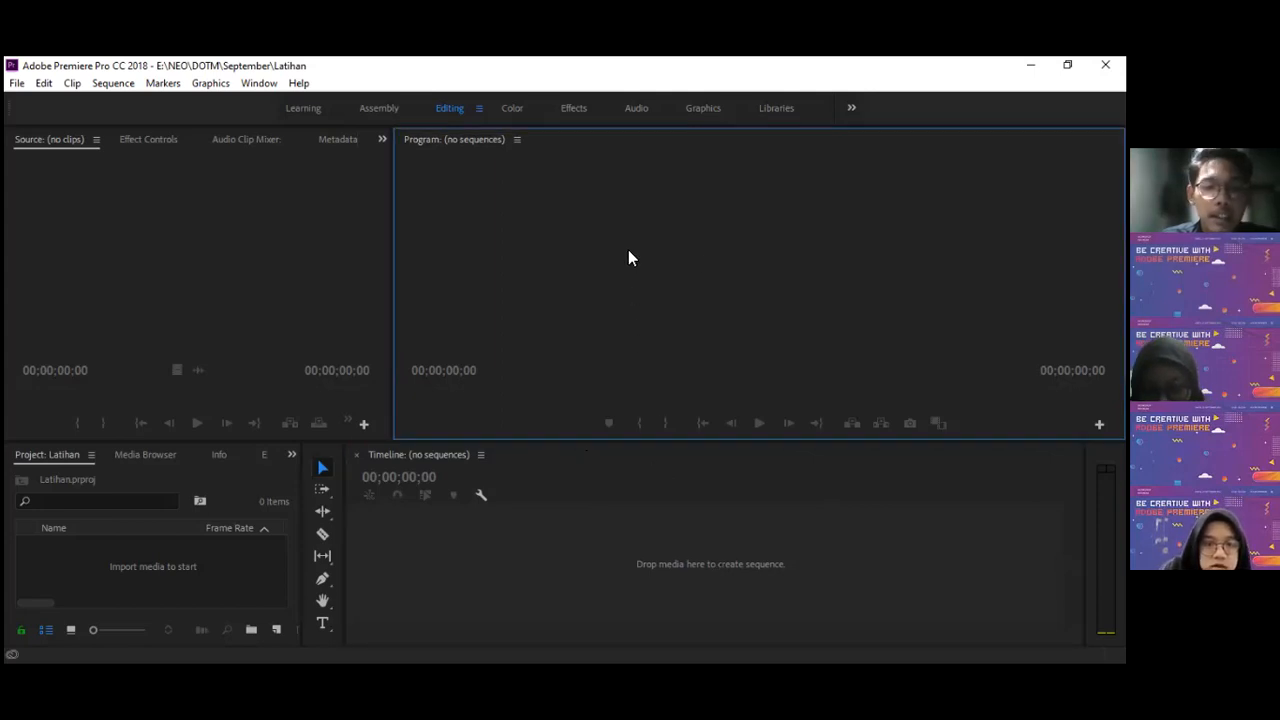
left_click(565, 562)
left_click(668, 267)
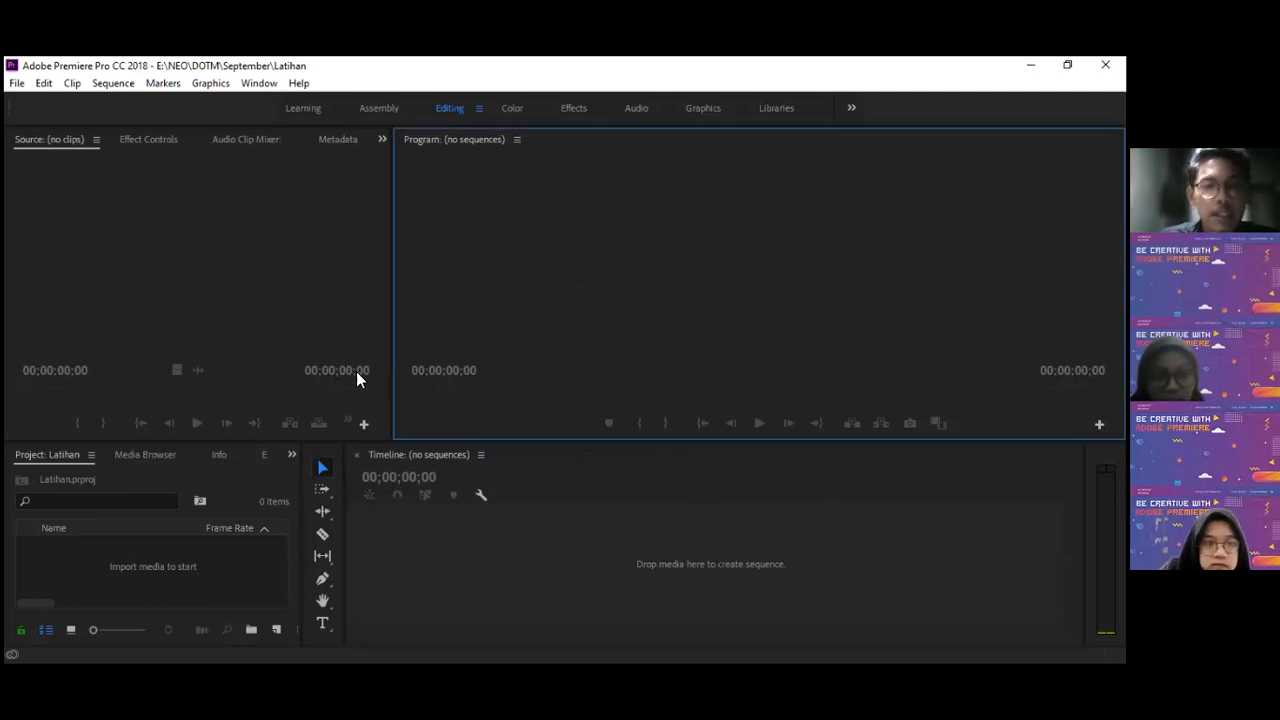
left_click(210, 321)
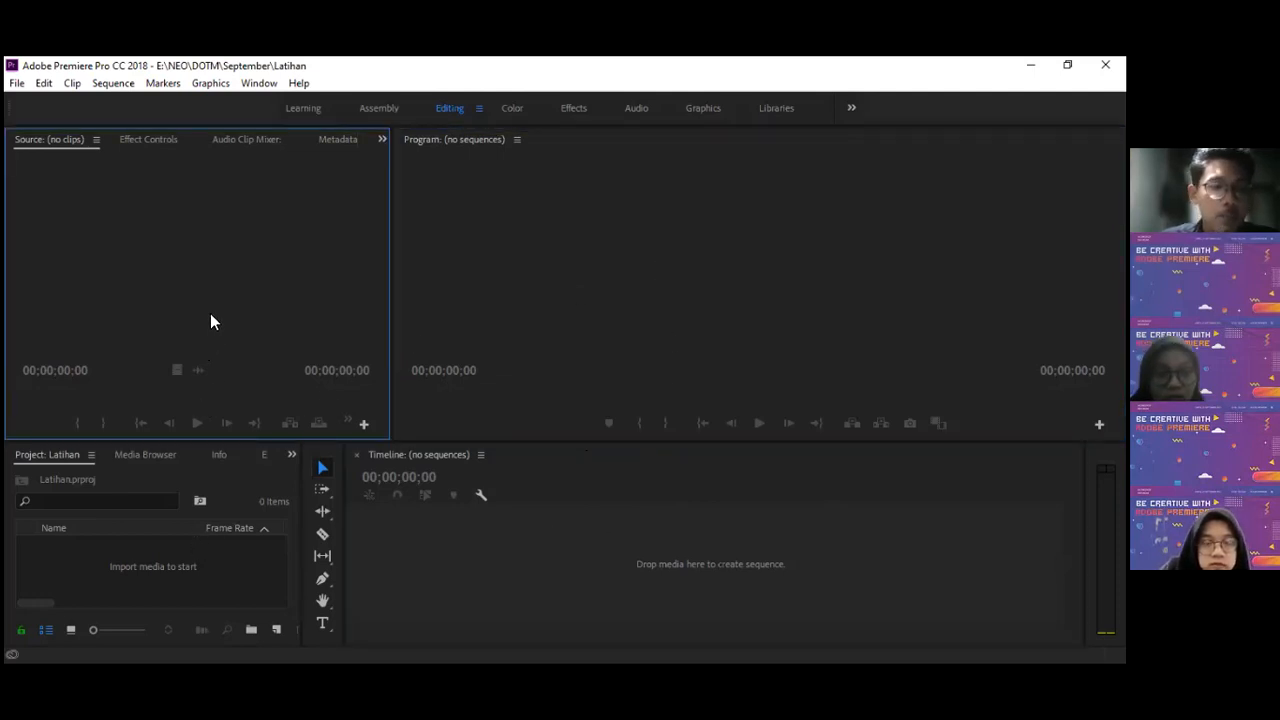
left_click(190, 546)
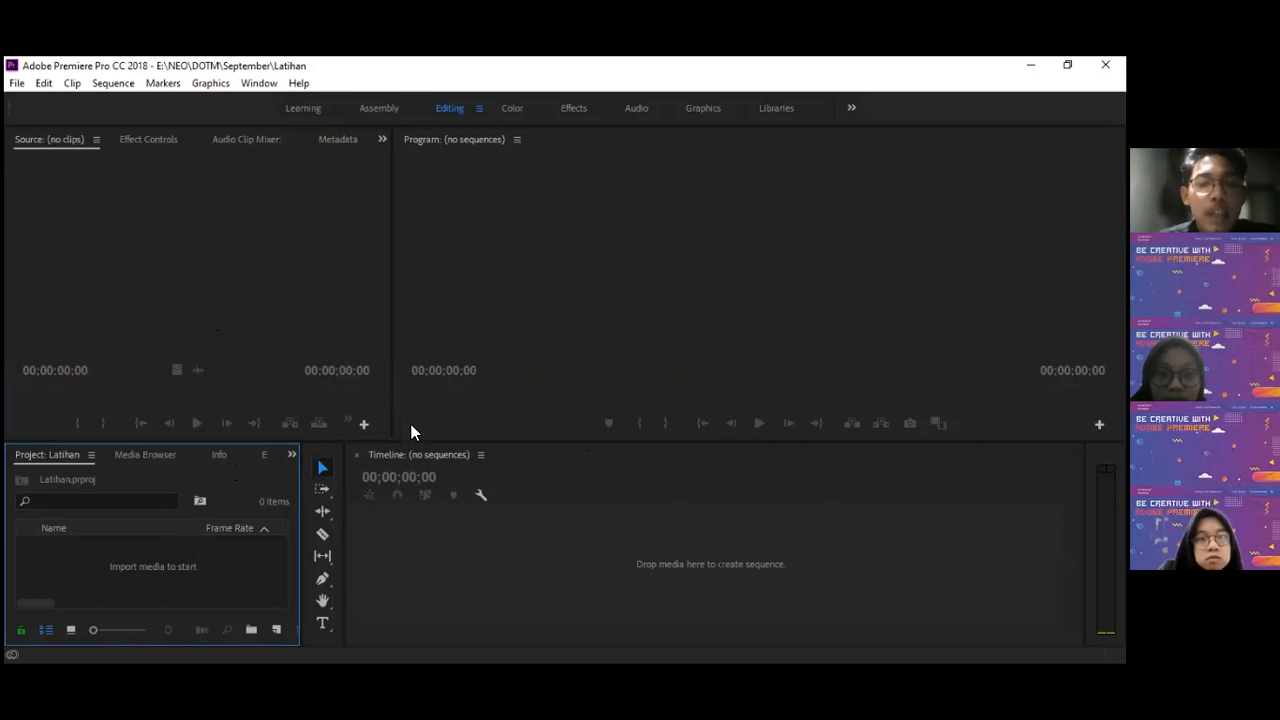
- Make the Project and Timeline areas slightly taller and import 171124_B1_HD_012 and 181015_Extra_DanangDrone_004 from the DOTM folder in File Explorer into the project
left_click_drag(417, 446, 417, 420)
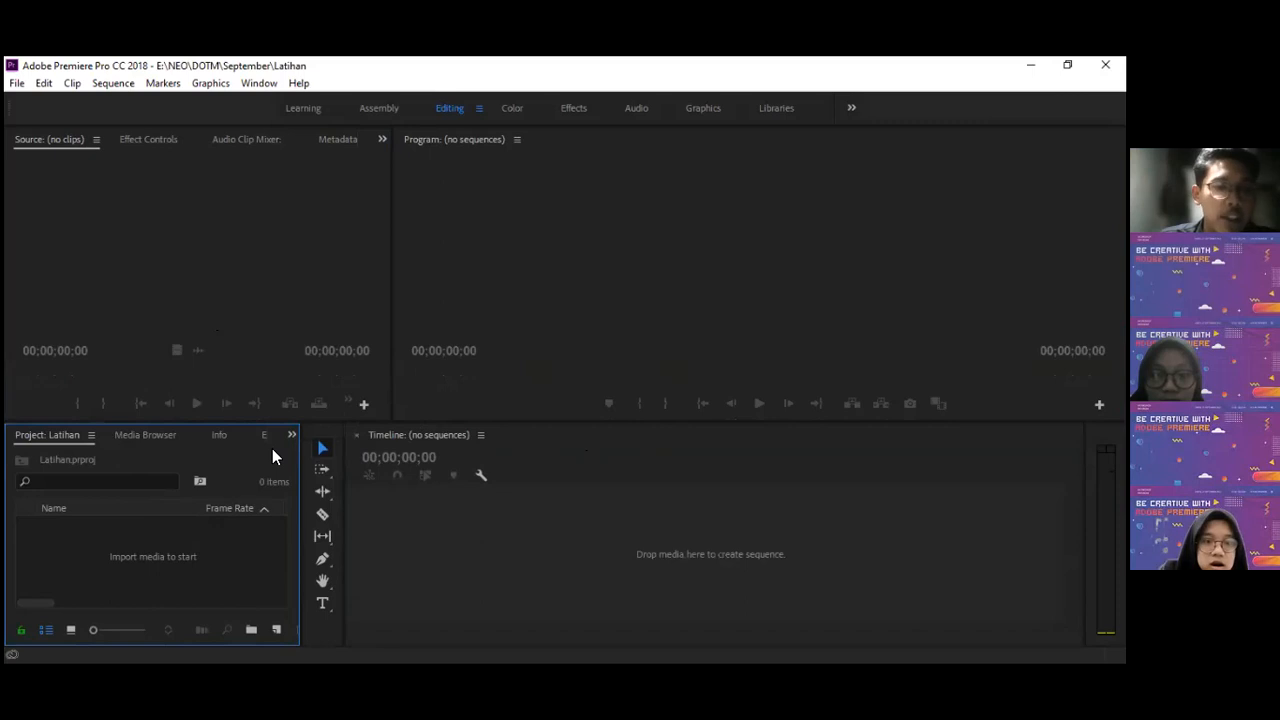
key("alt+Tab")
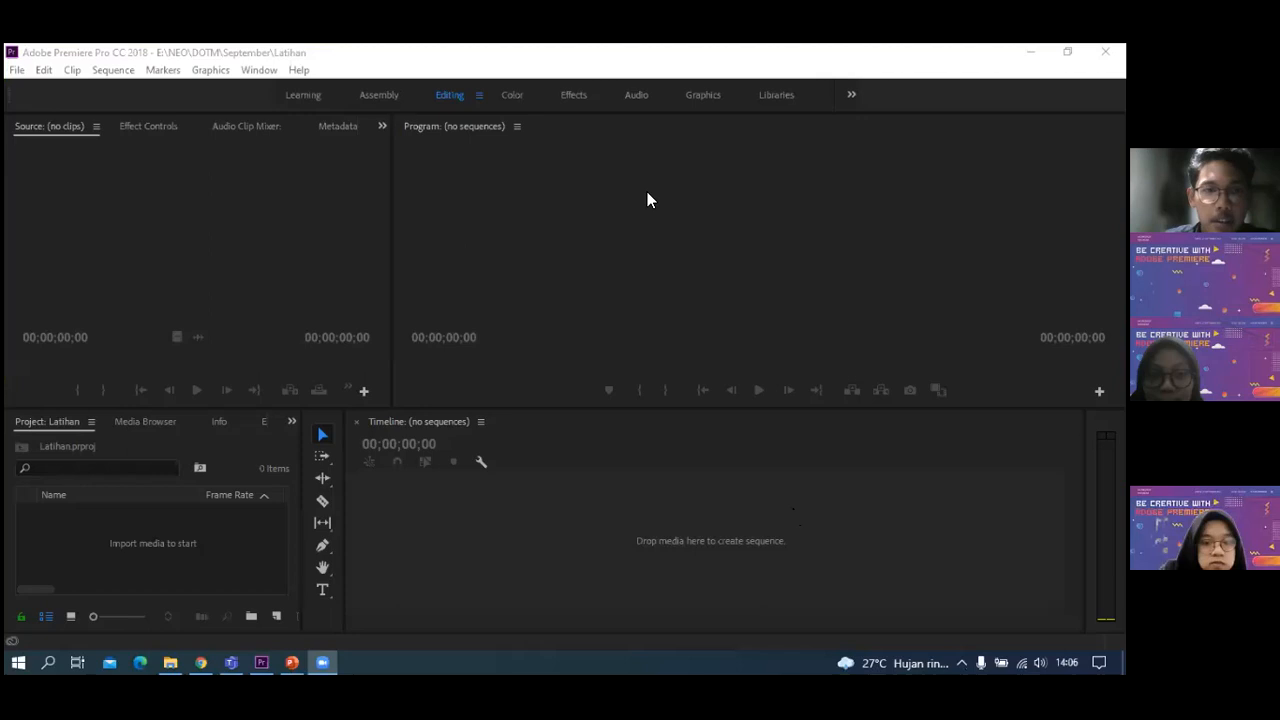
left_click(168, 658)
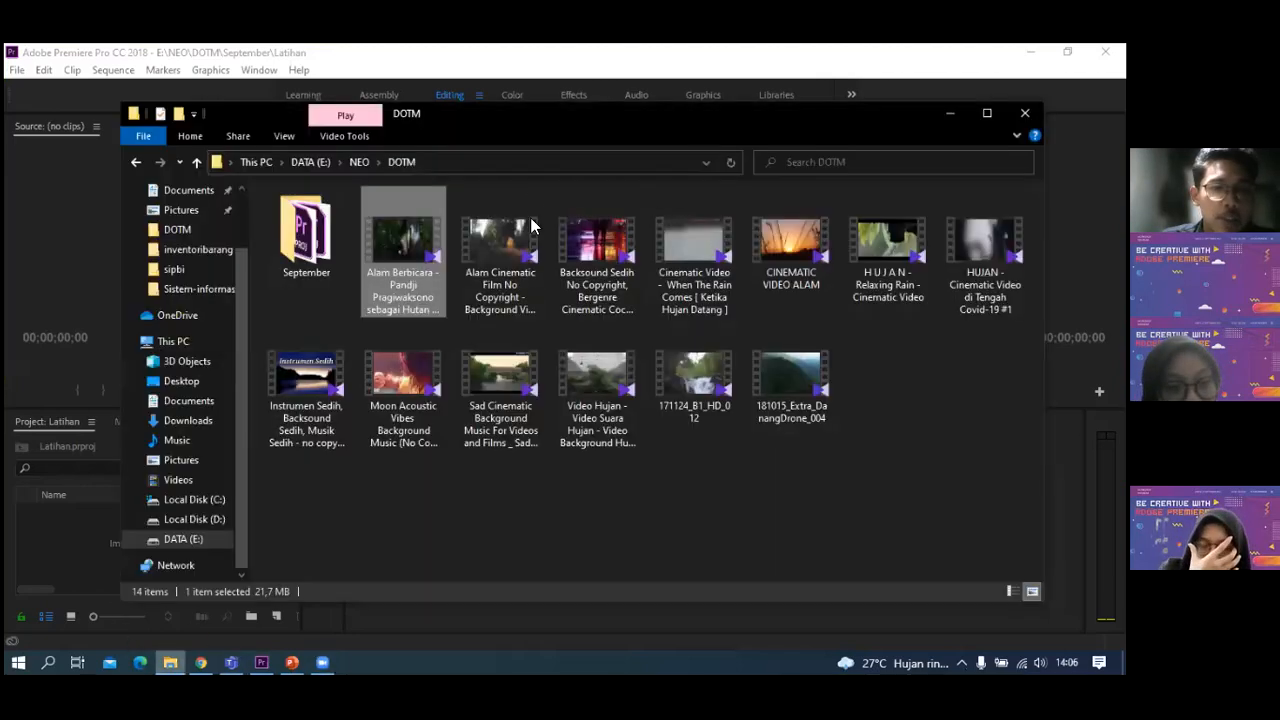
left_click(688, 402)
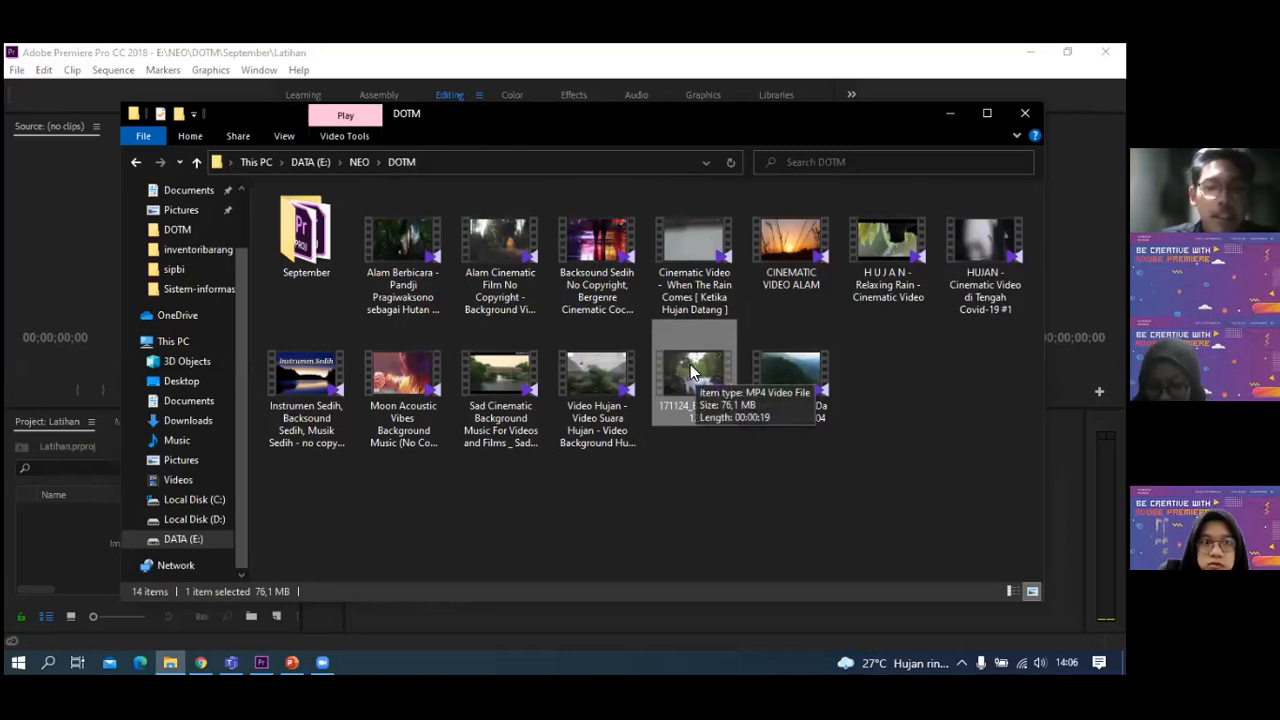
left_click(757, 376)
left_click(692, 376)
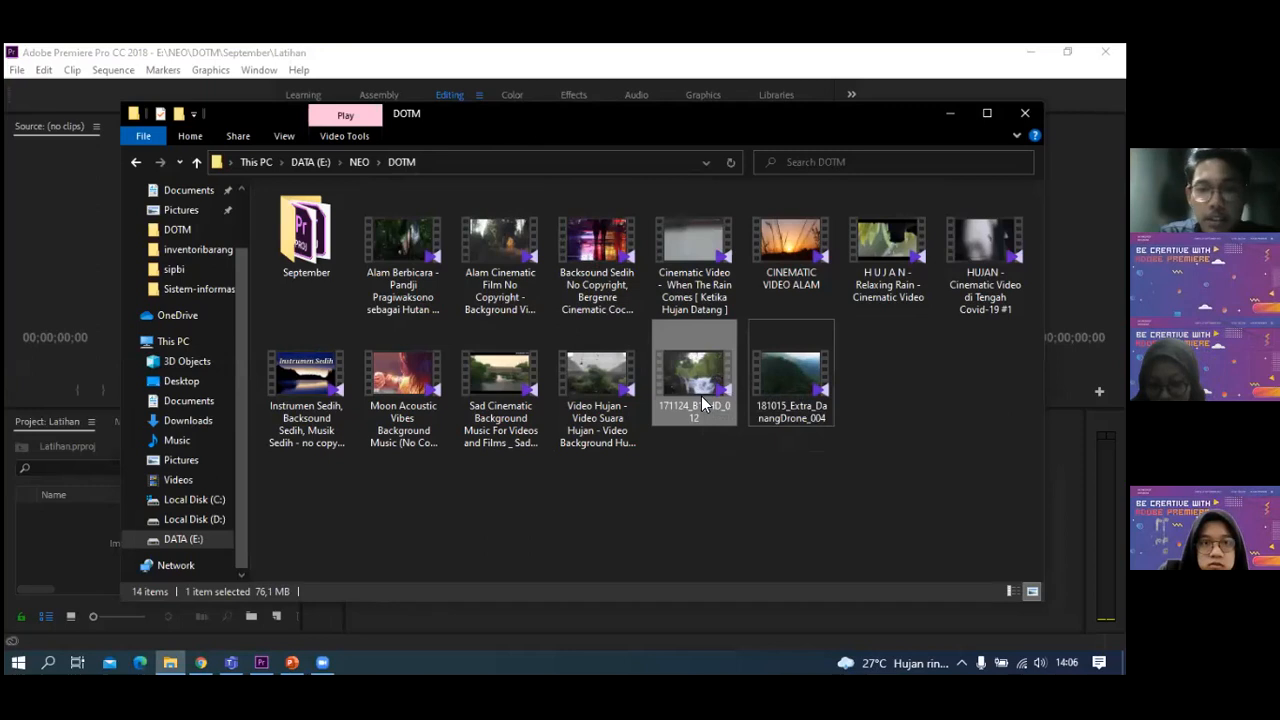
left_click(778, 358, "ctrl")
left_click_drag(677, 411, 82, 549)
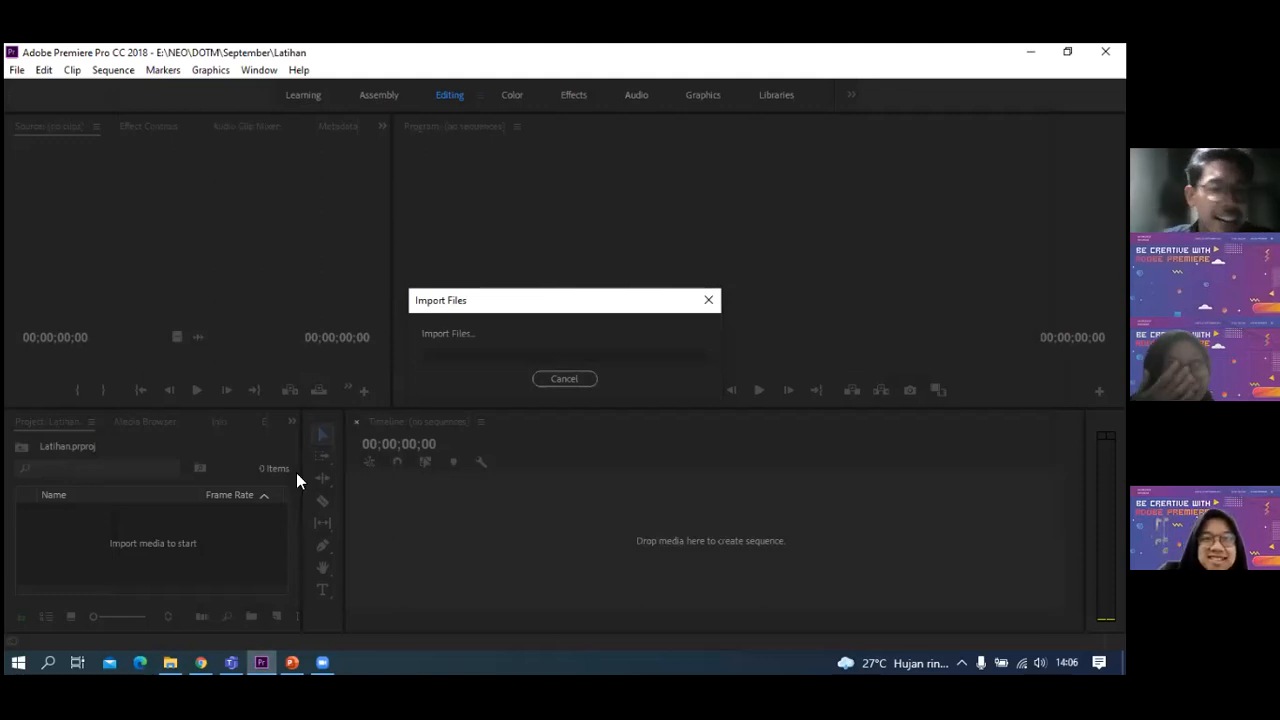
- Open 171124_B1_HD_012.mp4 in the Source monitor and scrub through its opening frames
left_click(118, 516)
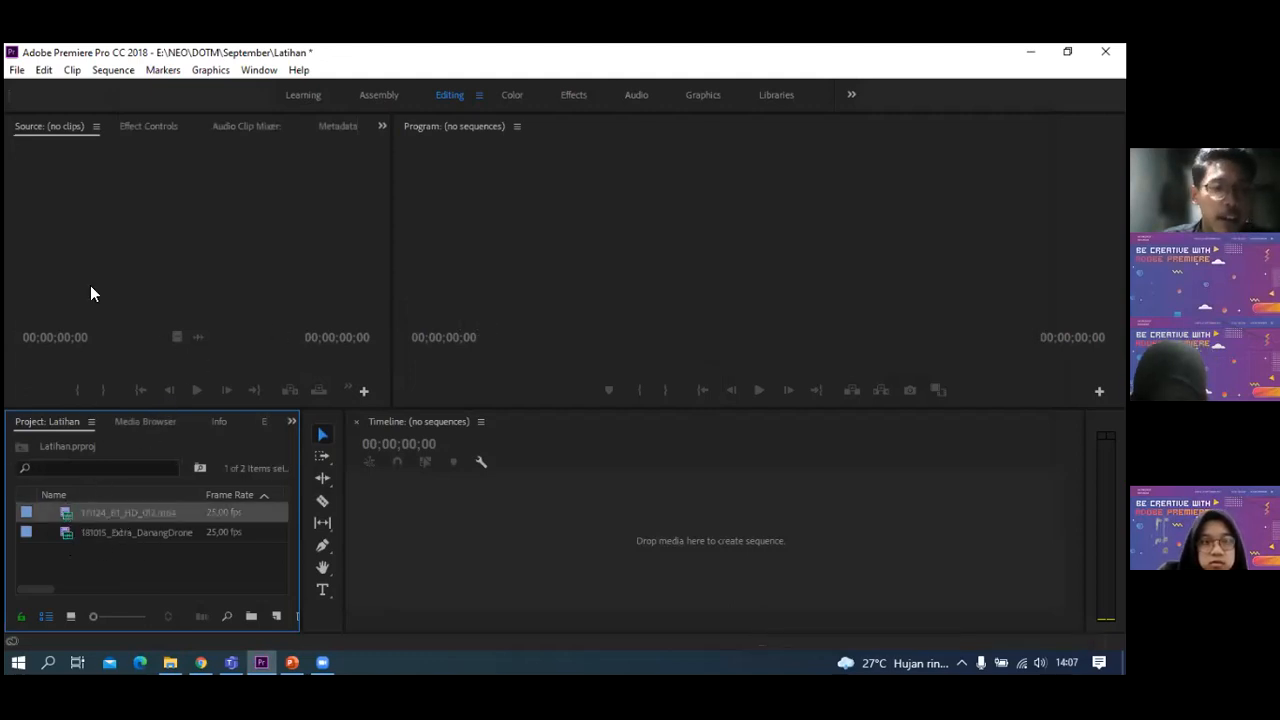
double_click(64, 512)
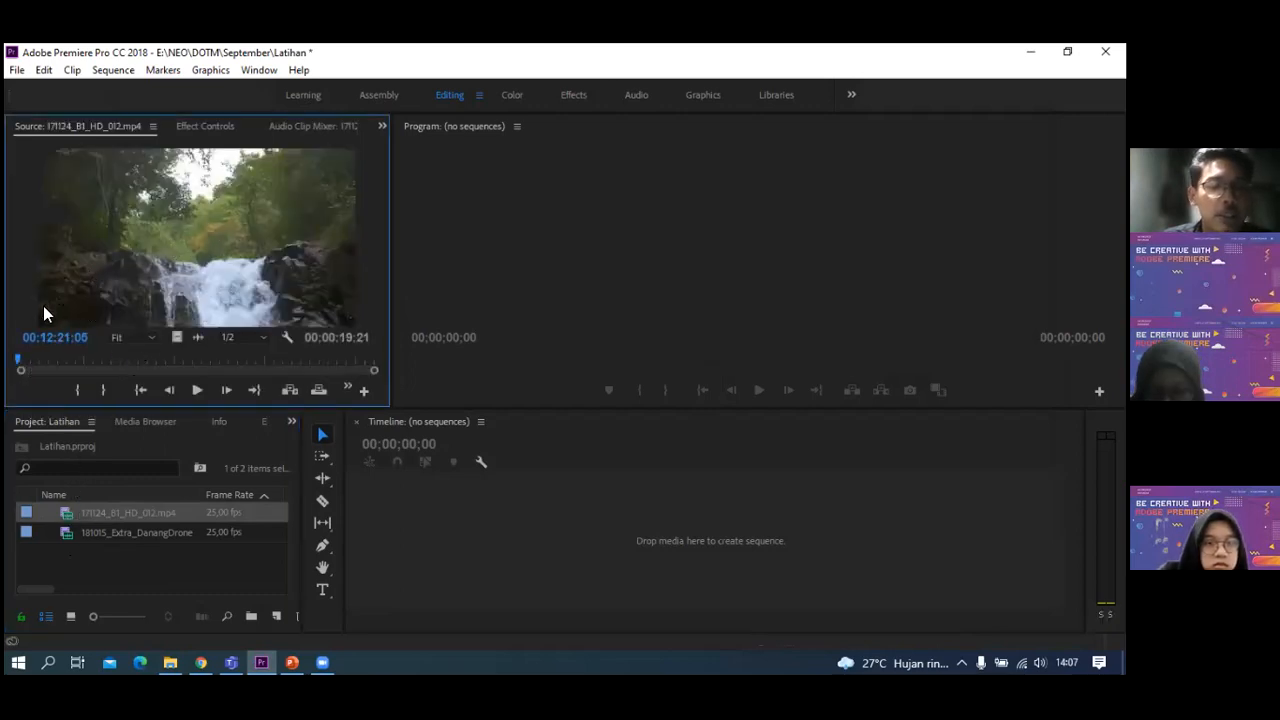
mouse_move(17, 365)
left_mouse_down()
mouse_move(253, 370)
mouse_move(17, 363)
left_mouse_up()
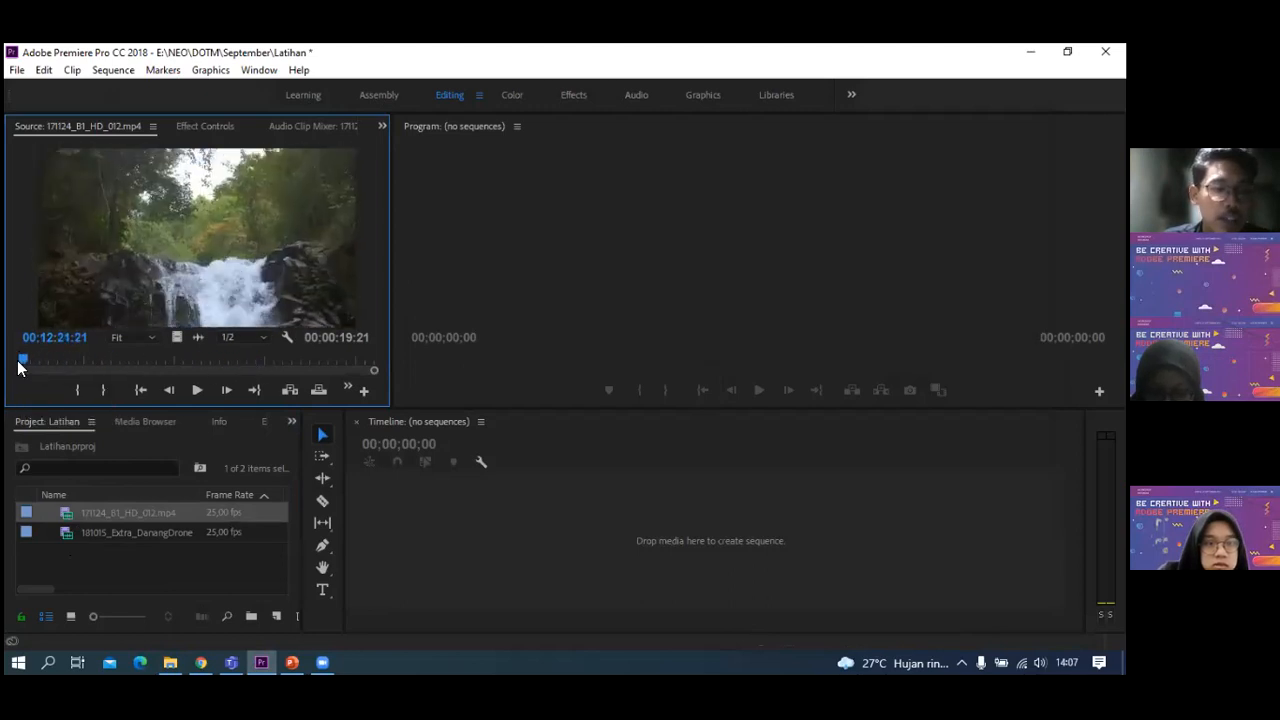
- Import the Alam Berbicara and Alam Cinematic Film No Copyright videos from the DOTM folder into the project
left_click(17, 72)
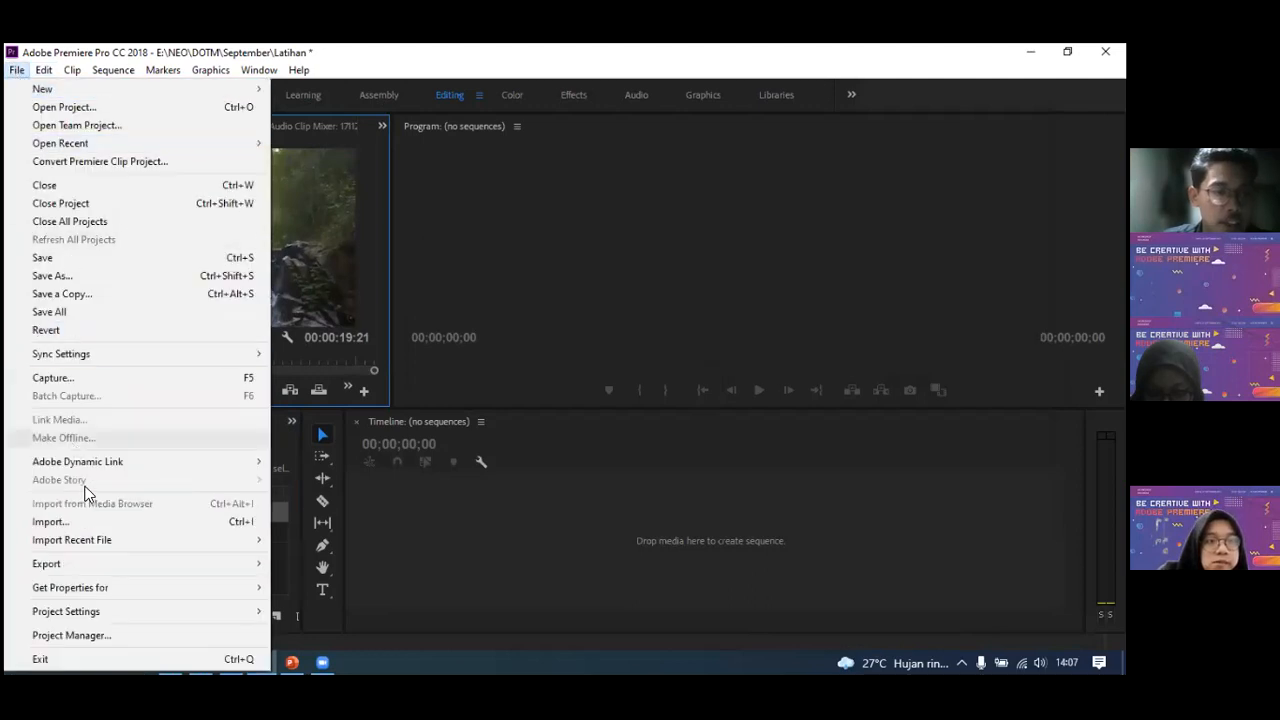
left_click(90, 519)
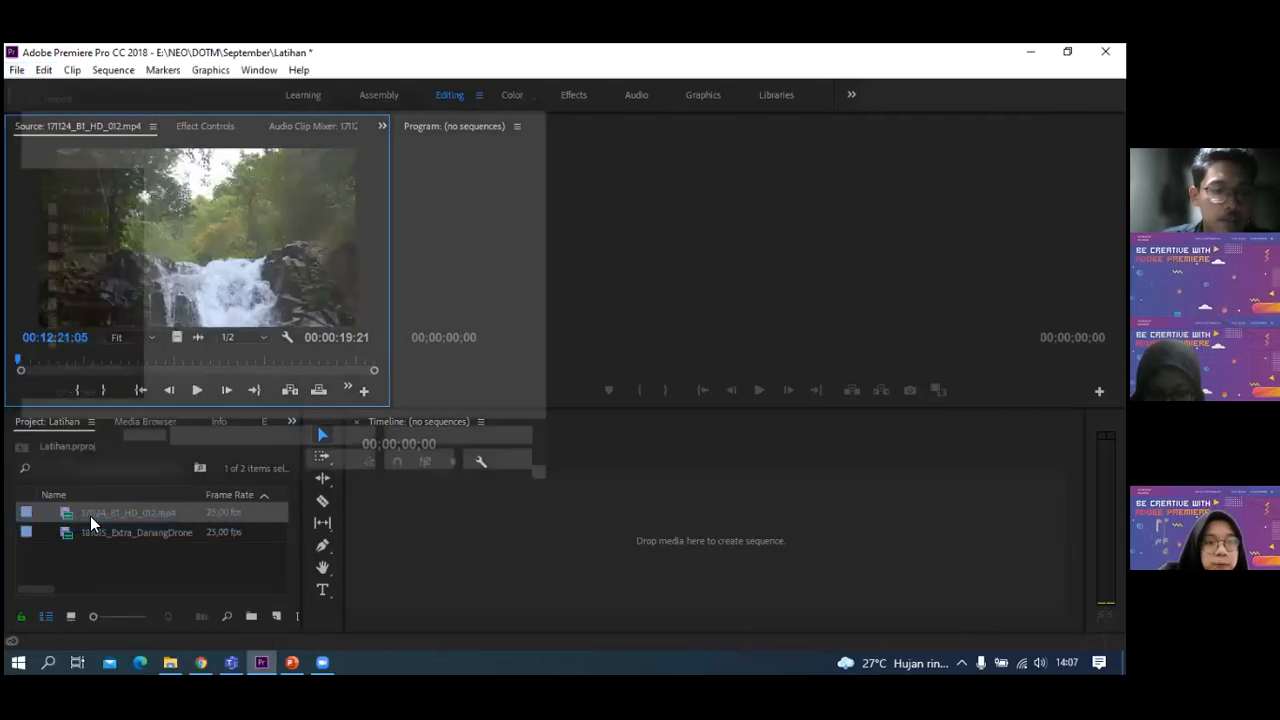
scroll(390, 300, "down", 3)
scroll(405, 330, "up", 3)
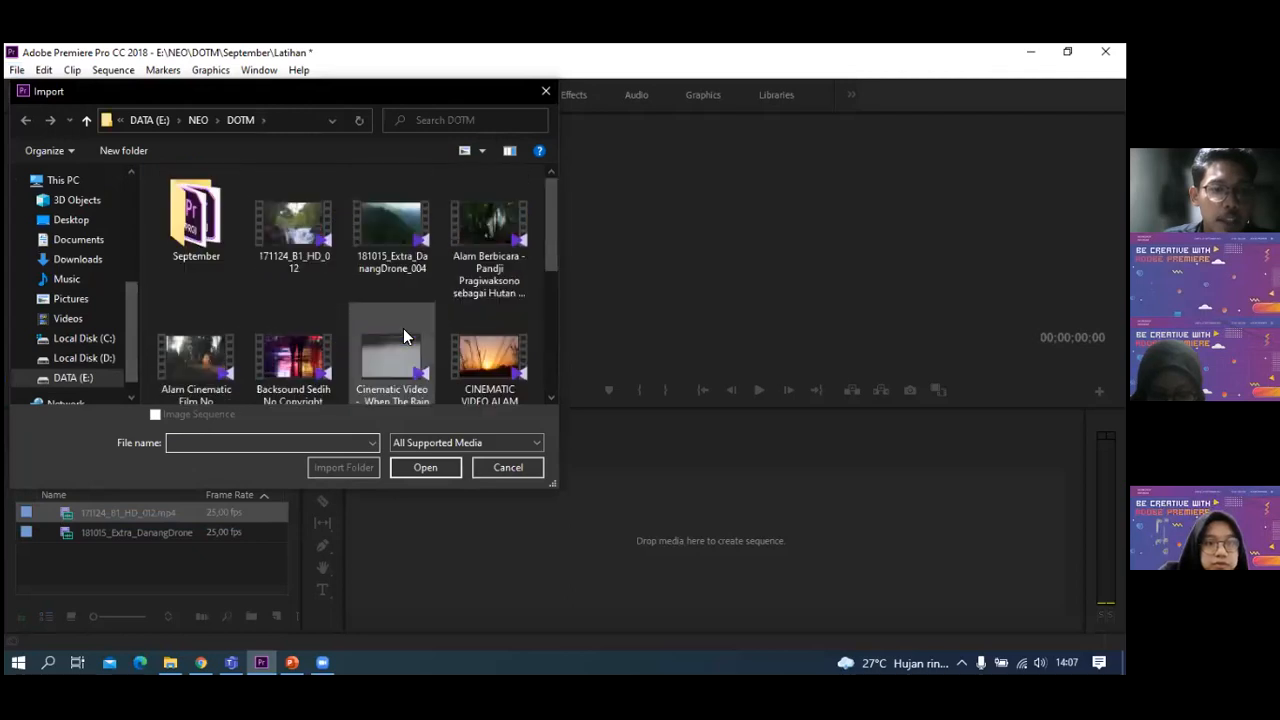
left_click(467, 233)
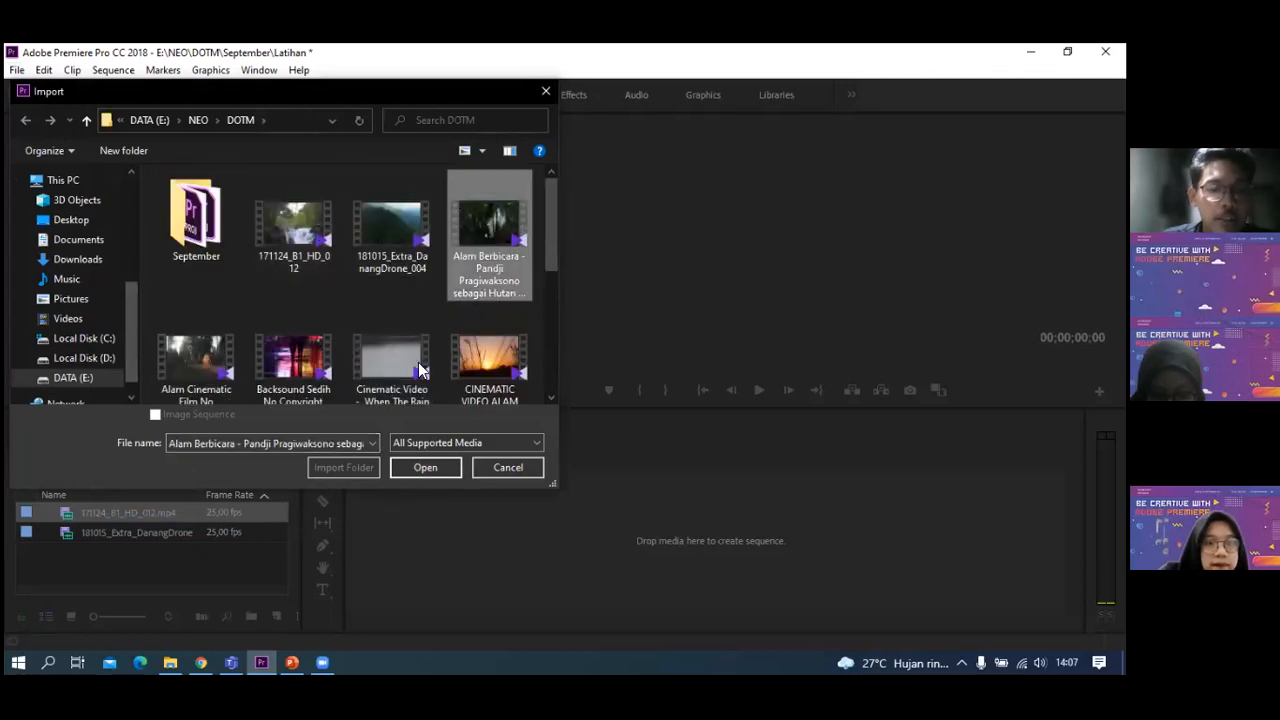
left_click(208, 390)
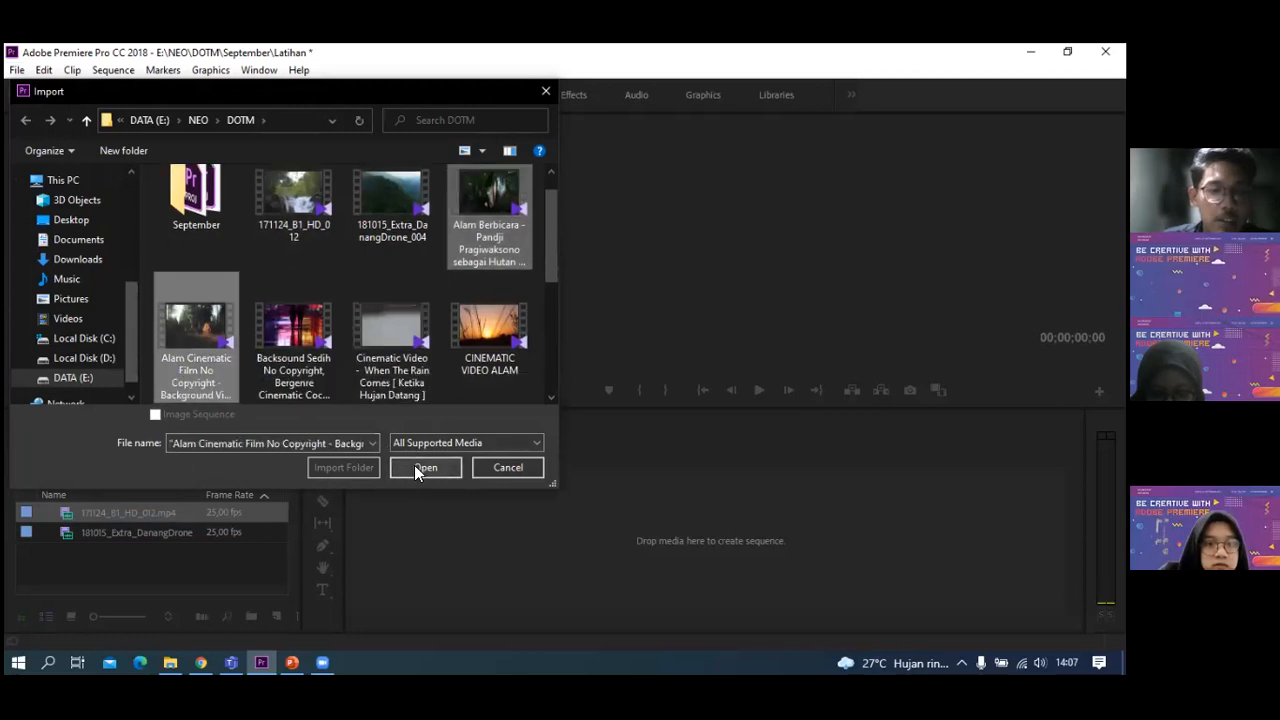
left_click(414, 469)
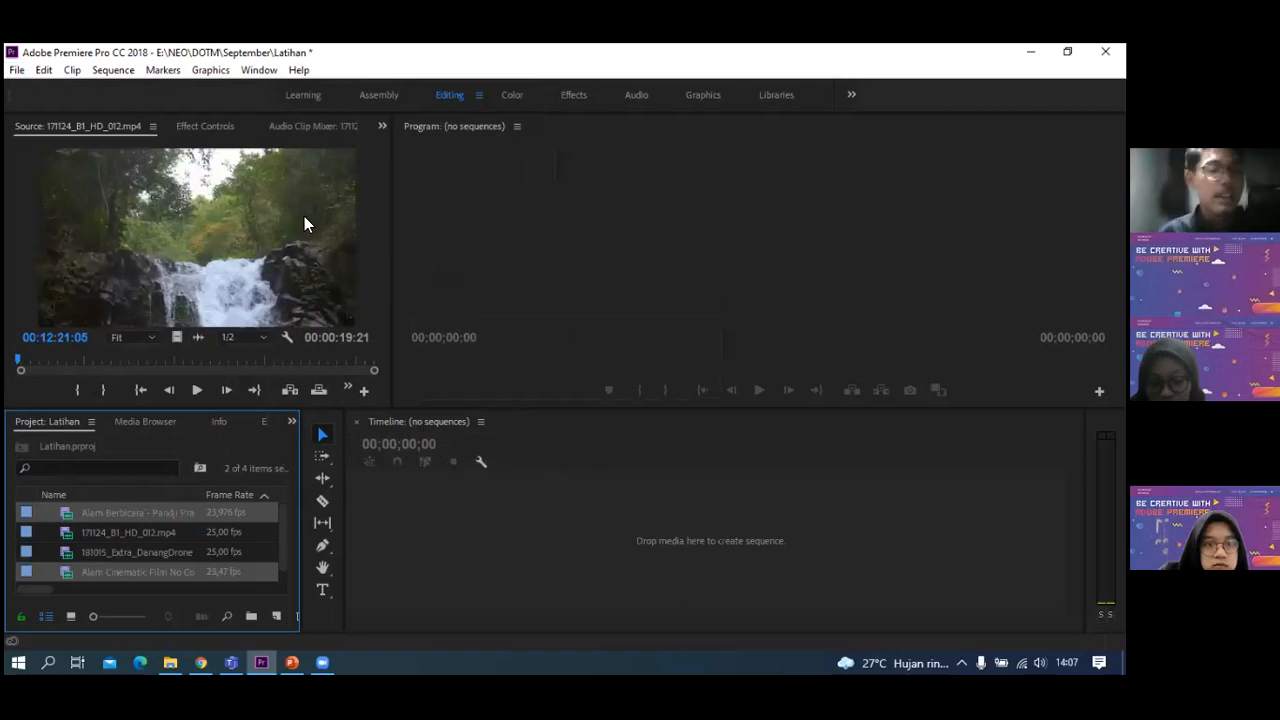
left_click(128, 538)
left_click(130, 551)
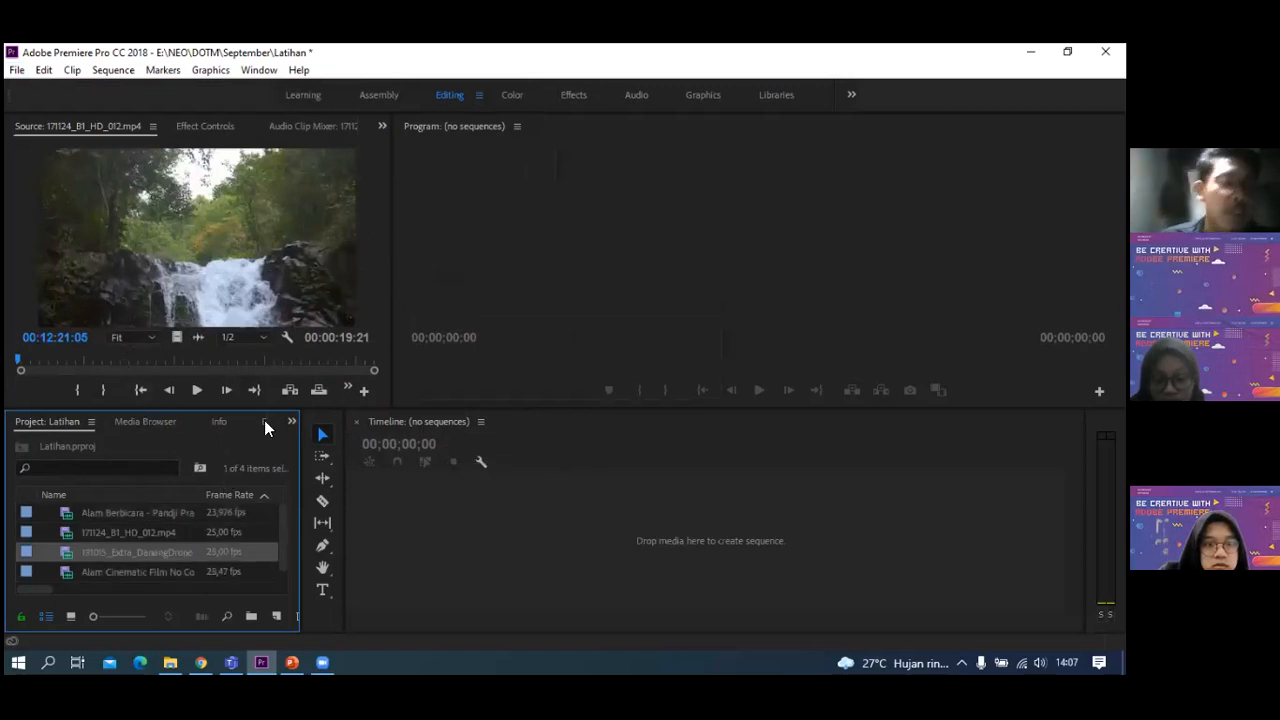
left_click(590, 495)
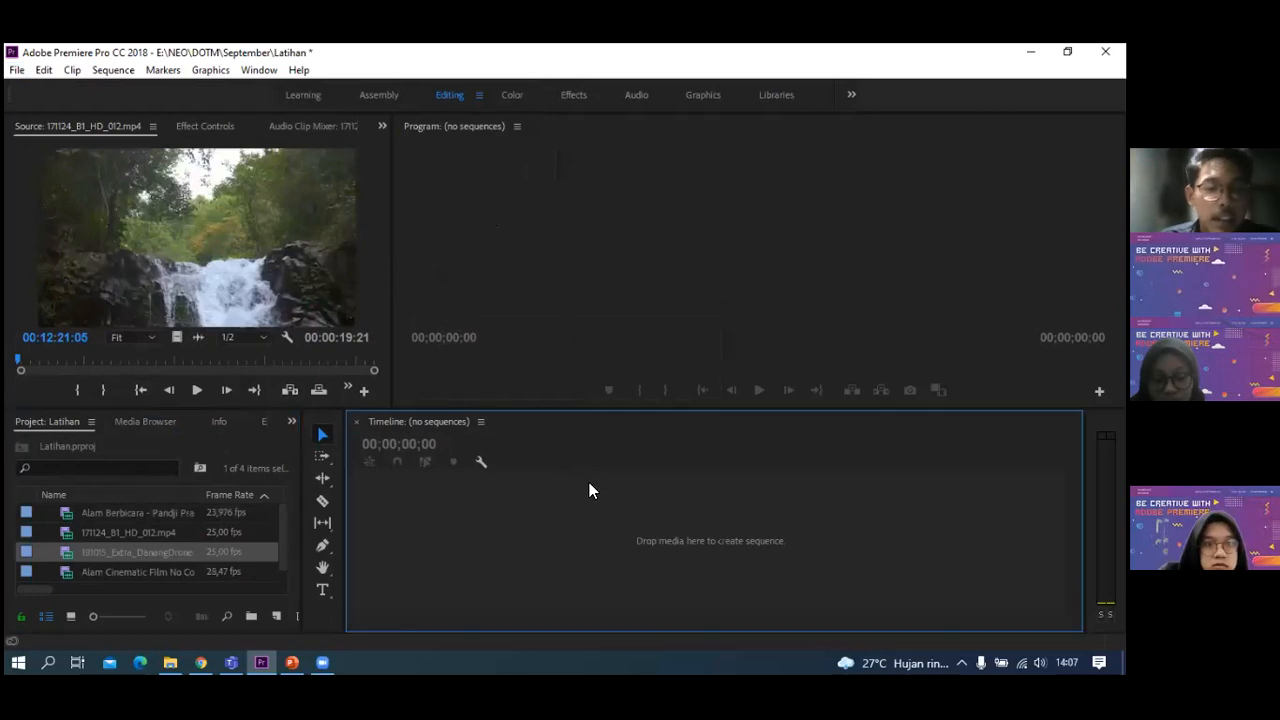
left_click(571, 334)
left_click(538, 464)
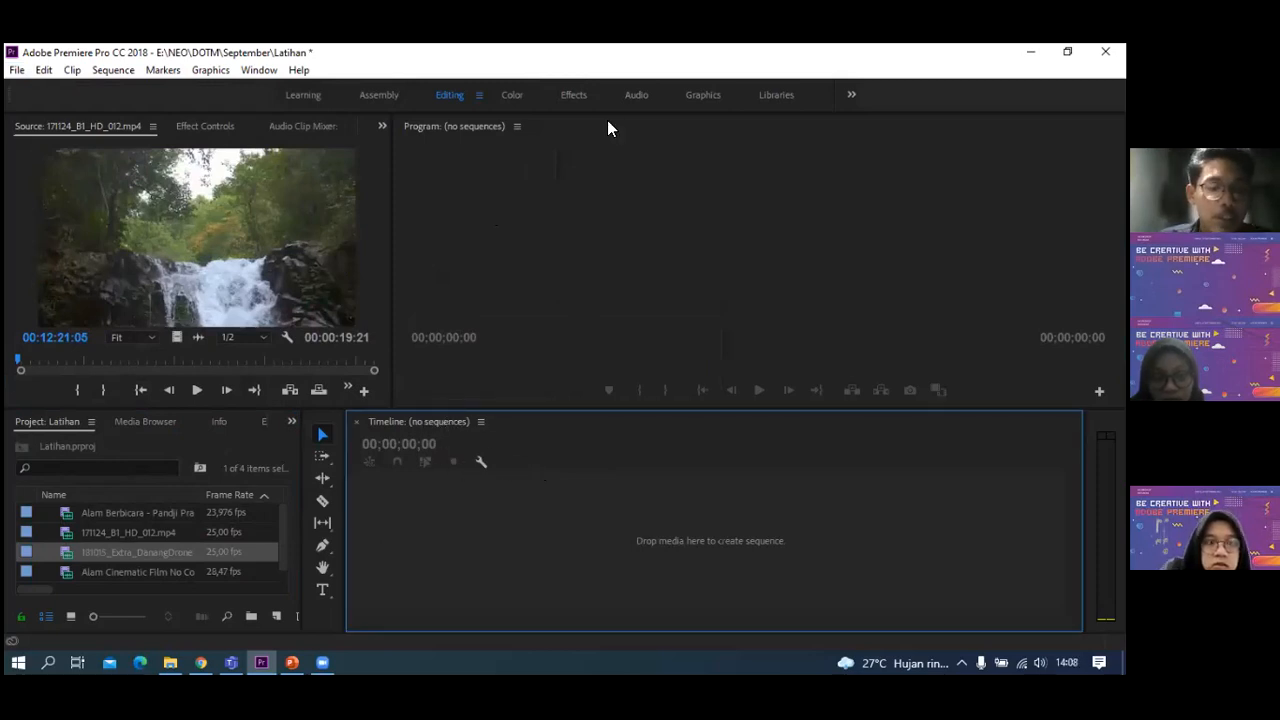
left_click(97, 78)
left_click(110, 70)
- Start a new sequence and display the Digital SLR group of sequence presets
left_click(17, 70)
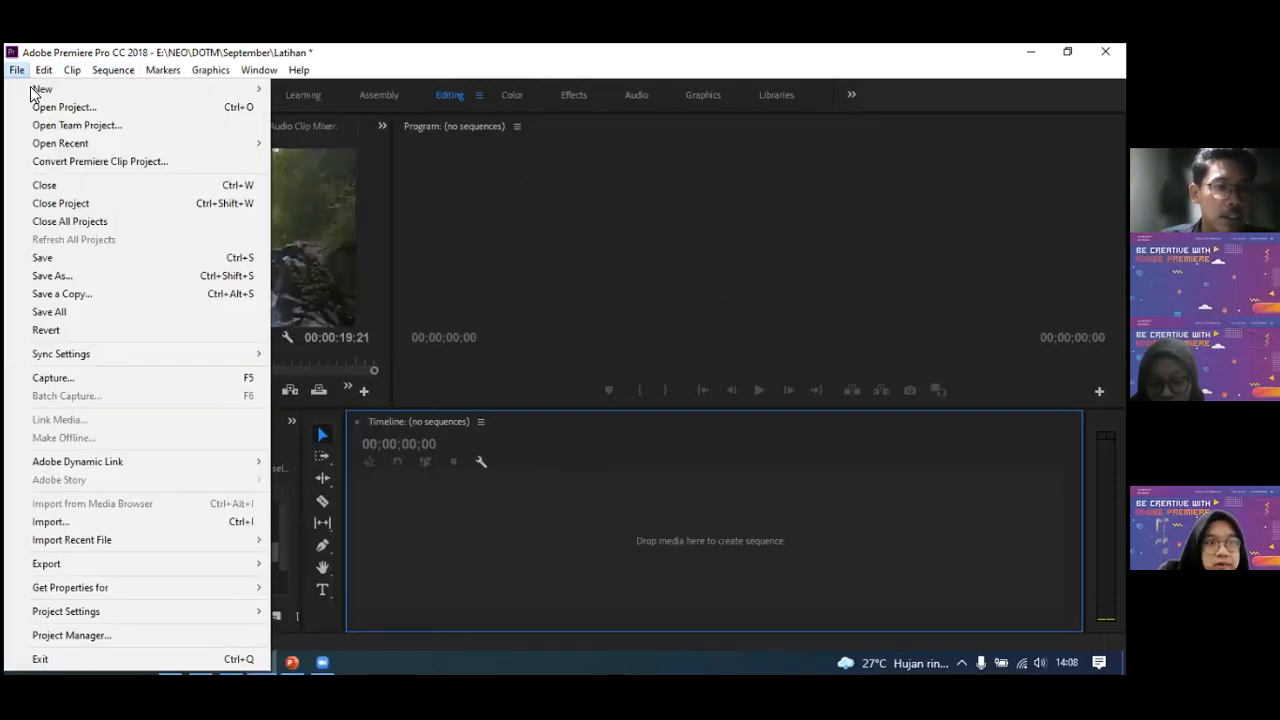
mouse_move(135, 96)
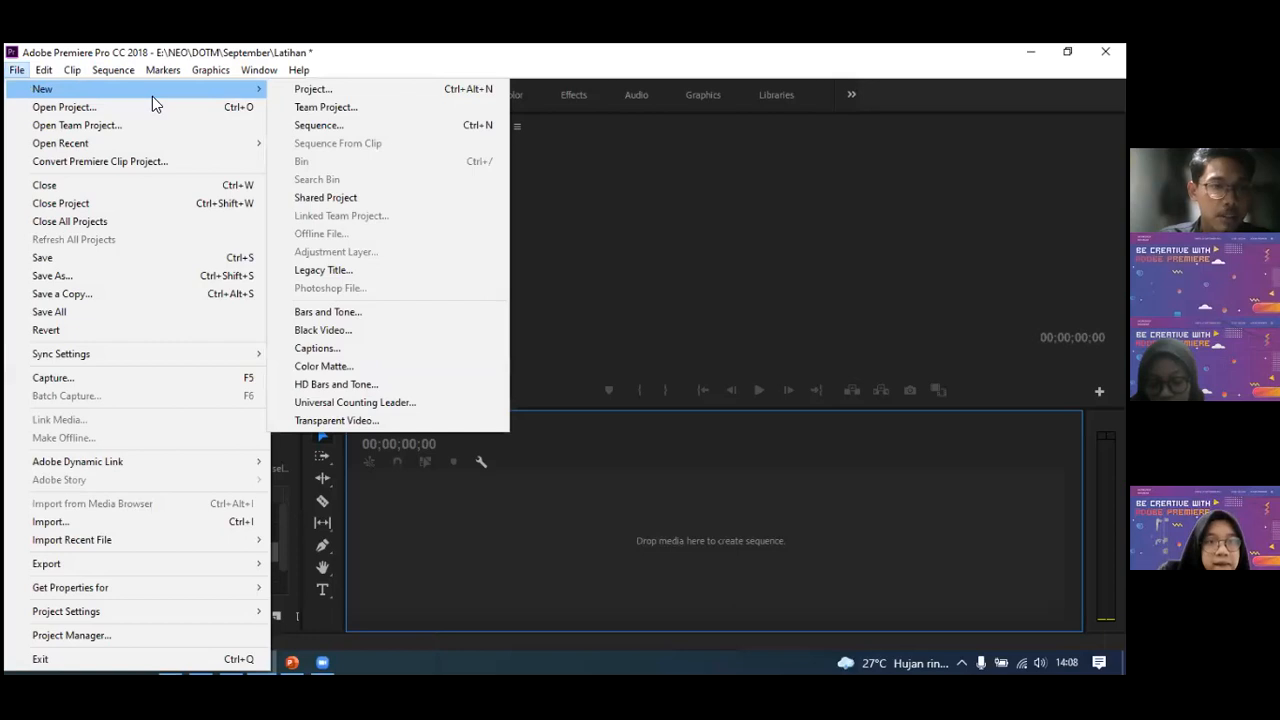
left_click(326, 124)
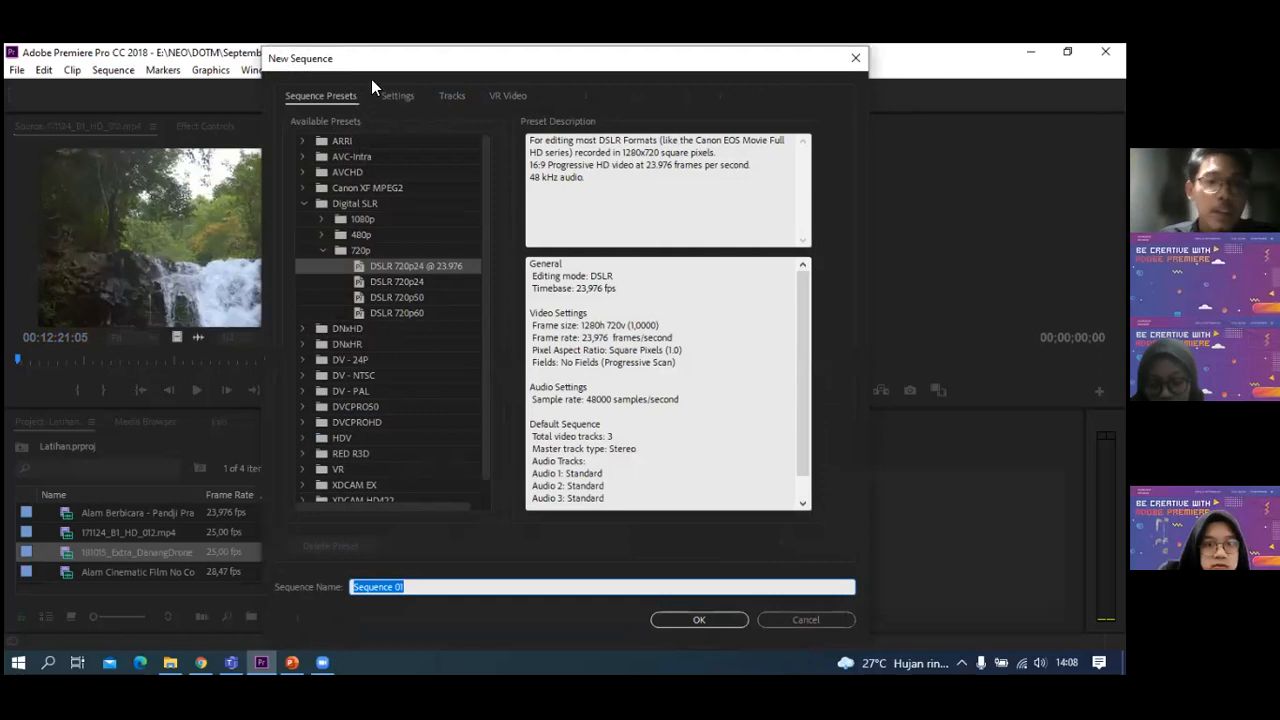
left_click(307, 203)
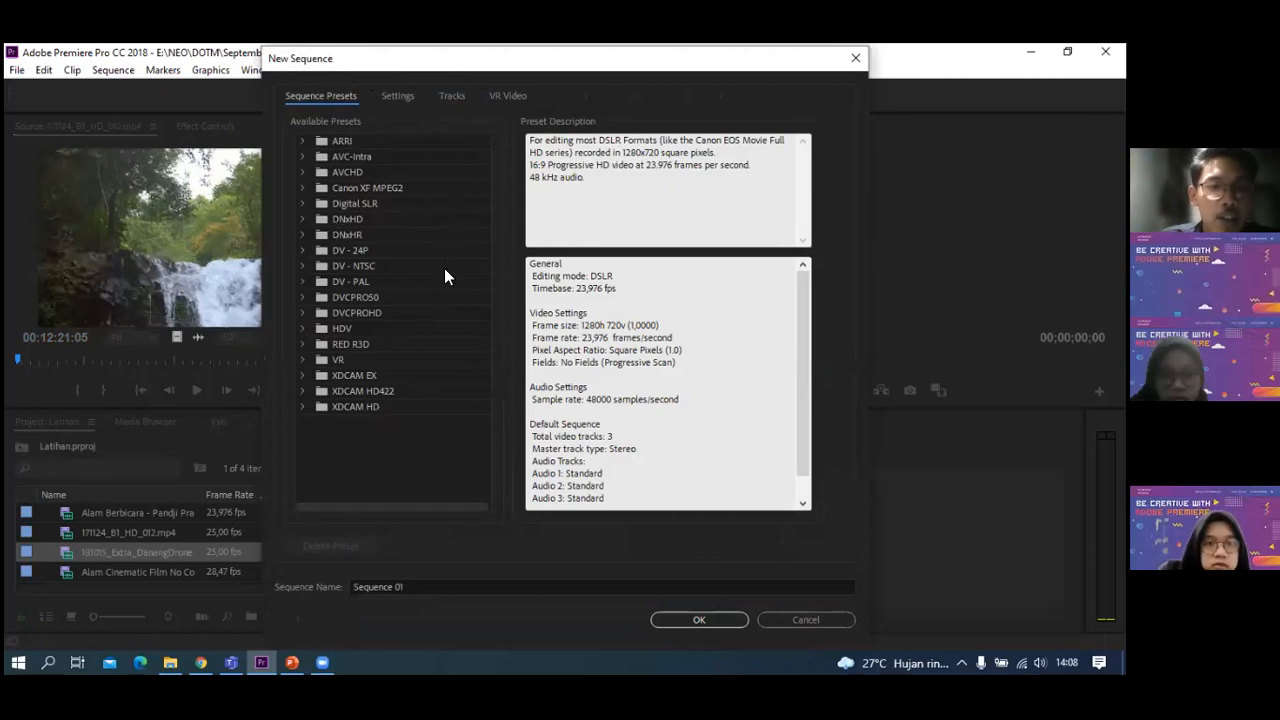
left_click(302, 206)
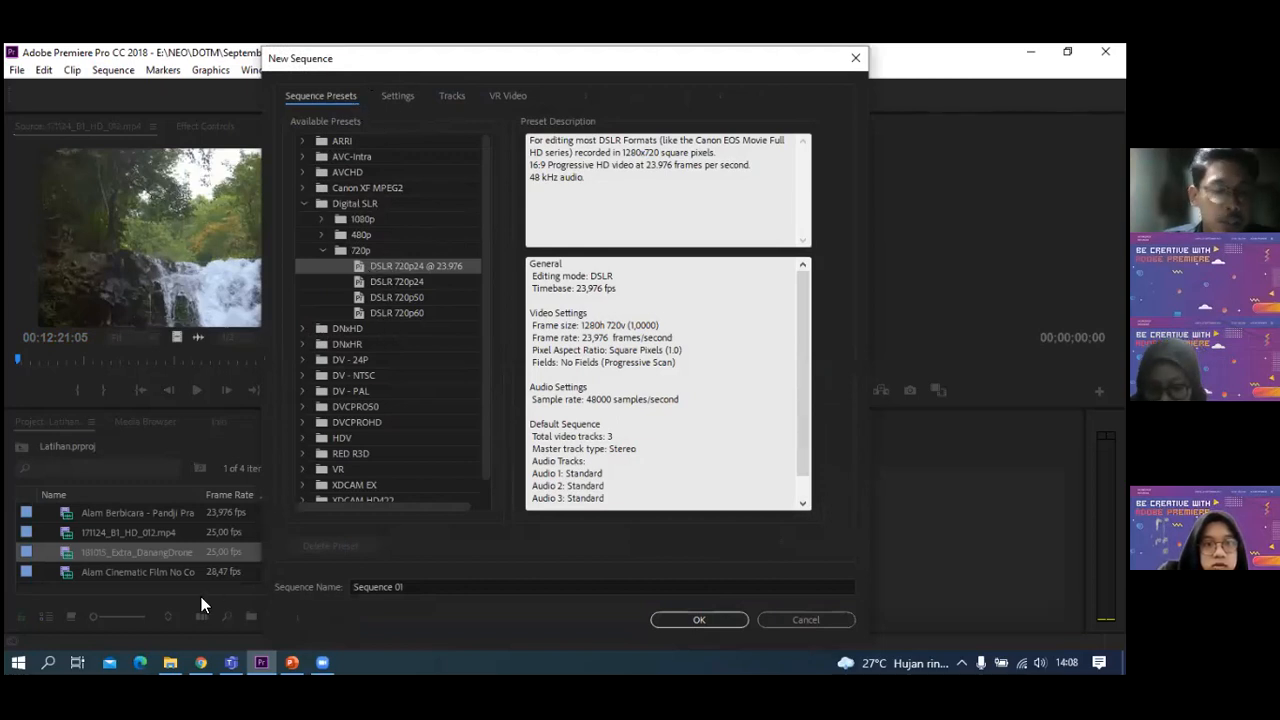
- Check the frame size and frame rate of 171124_B1_HD_012 in its file properties in File Explorer
left_click(170, 662)
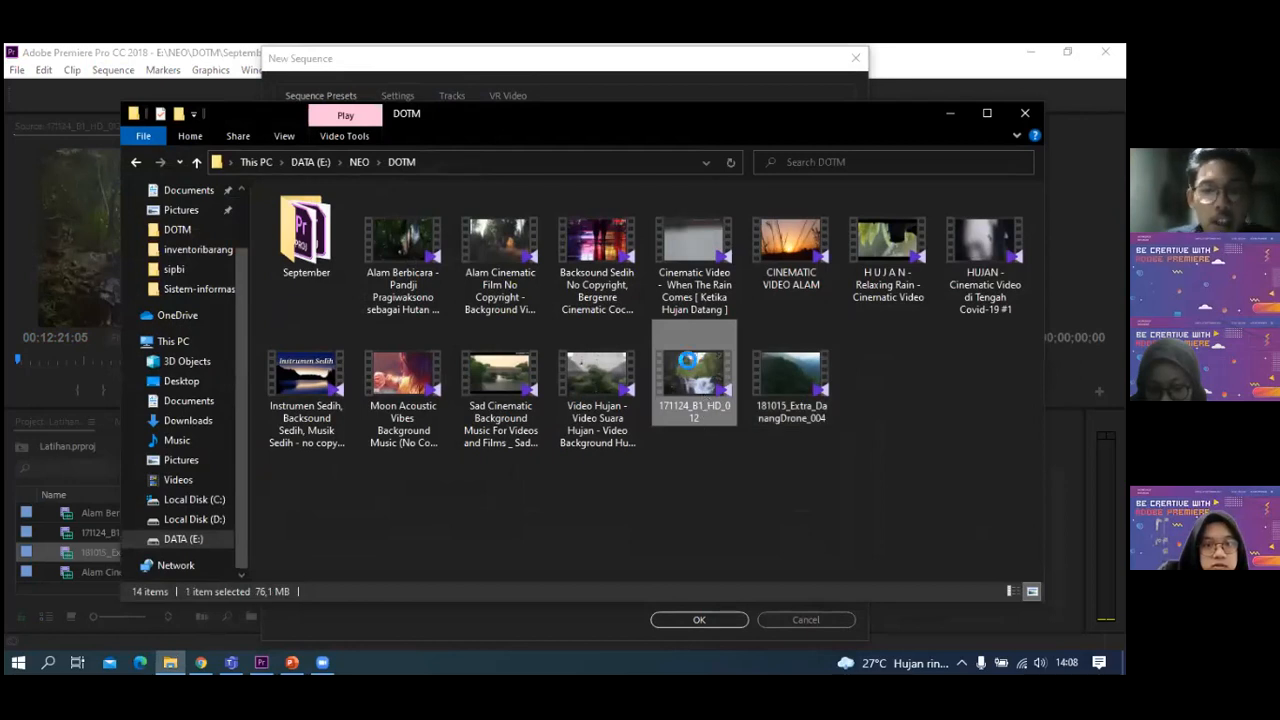
right_click(687, 359)
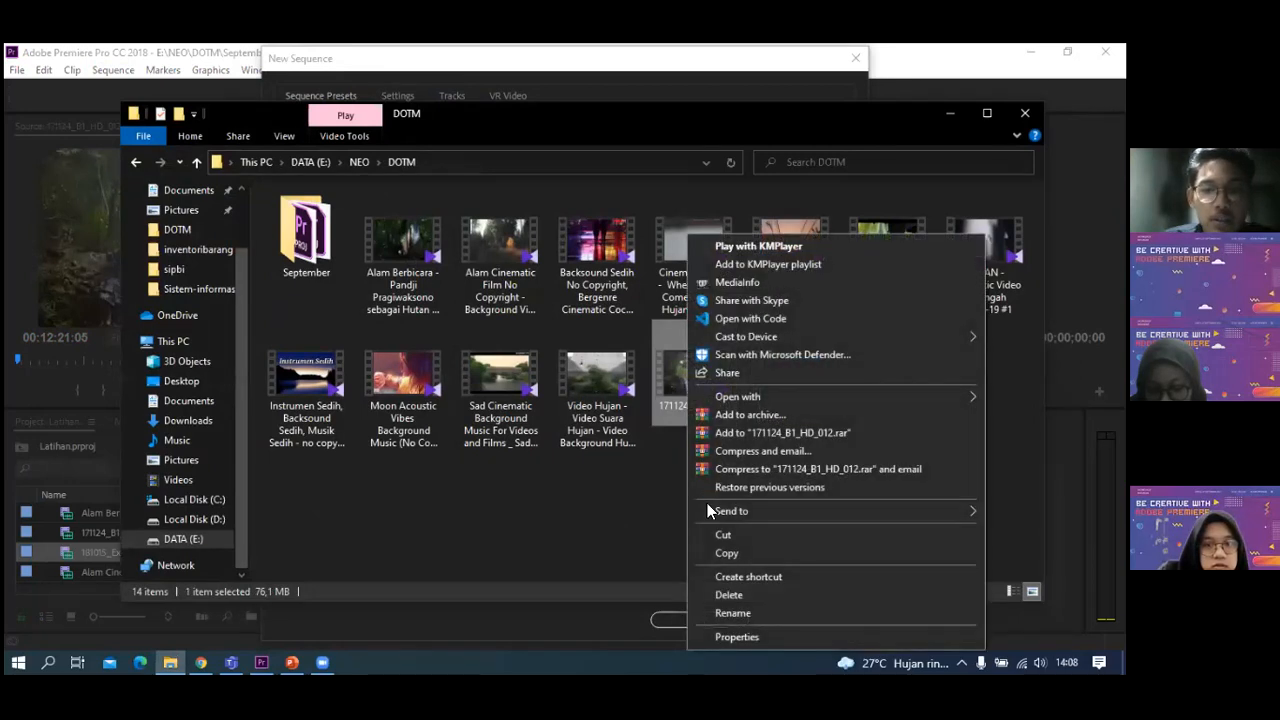
left_click(736, 637)
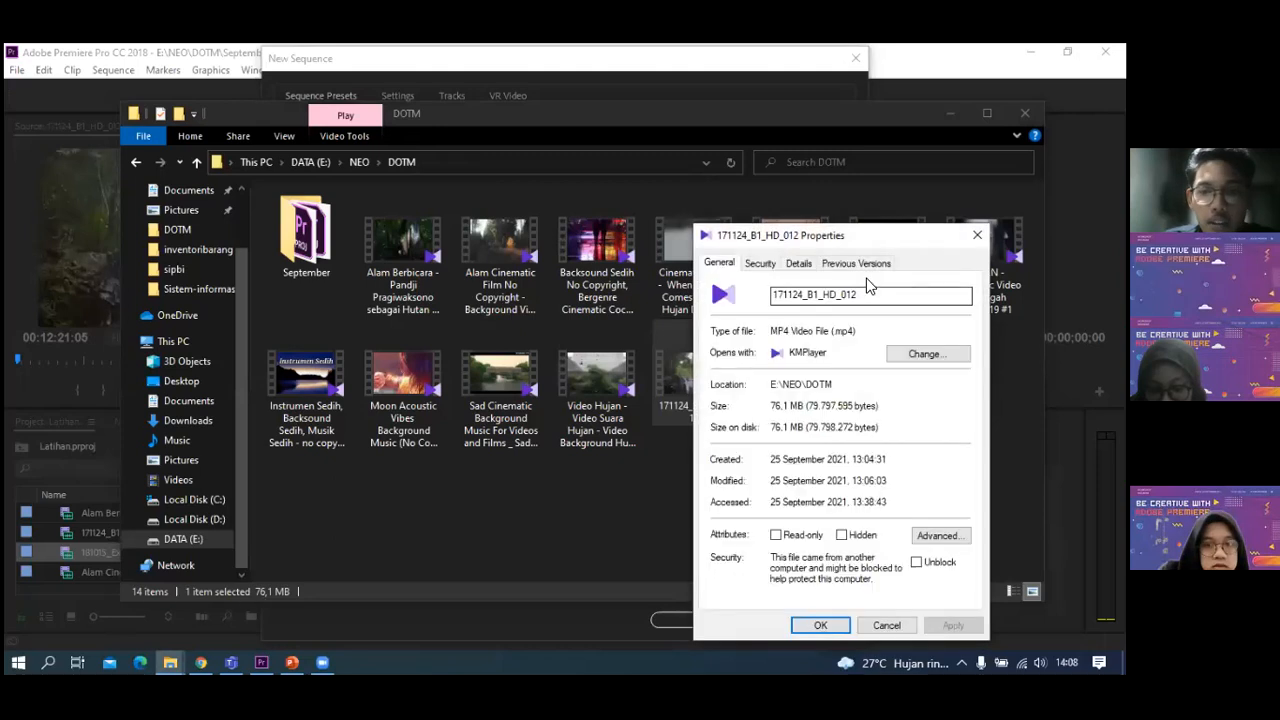
left_click(798, 268)
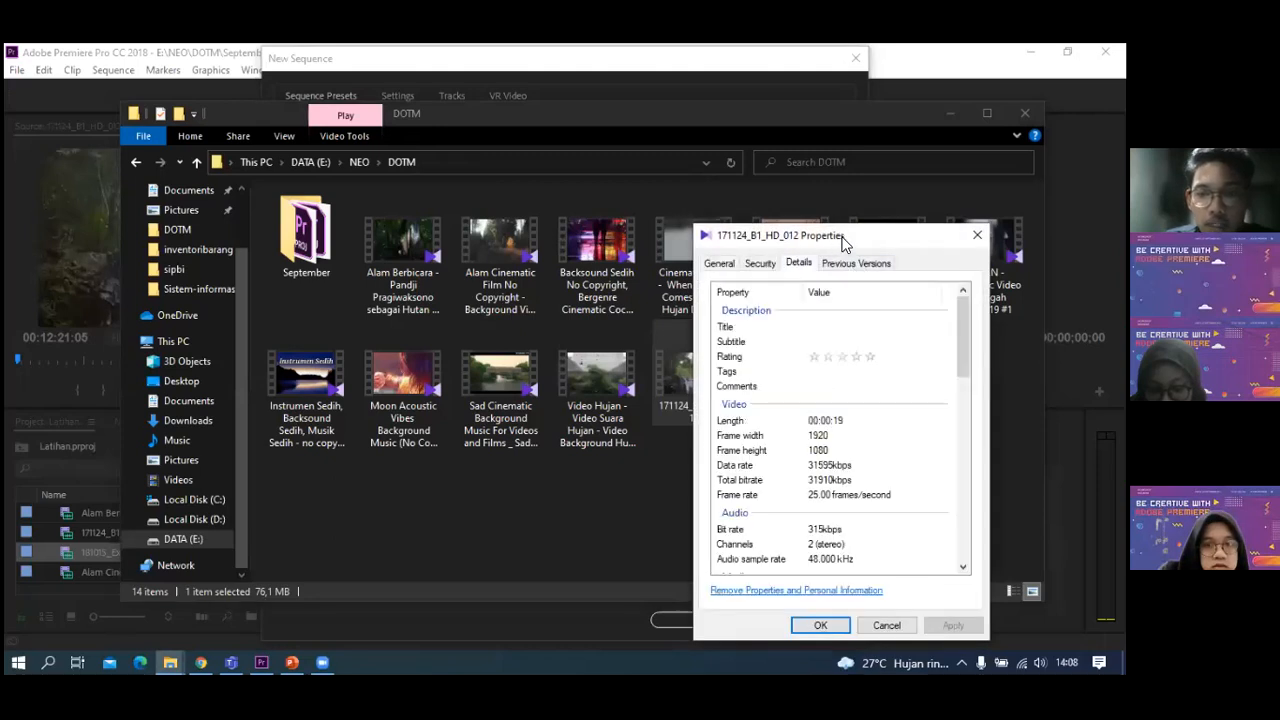
left_click_drag(840, 241, 712, 162)
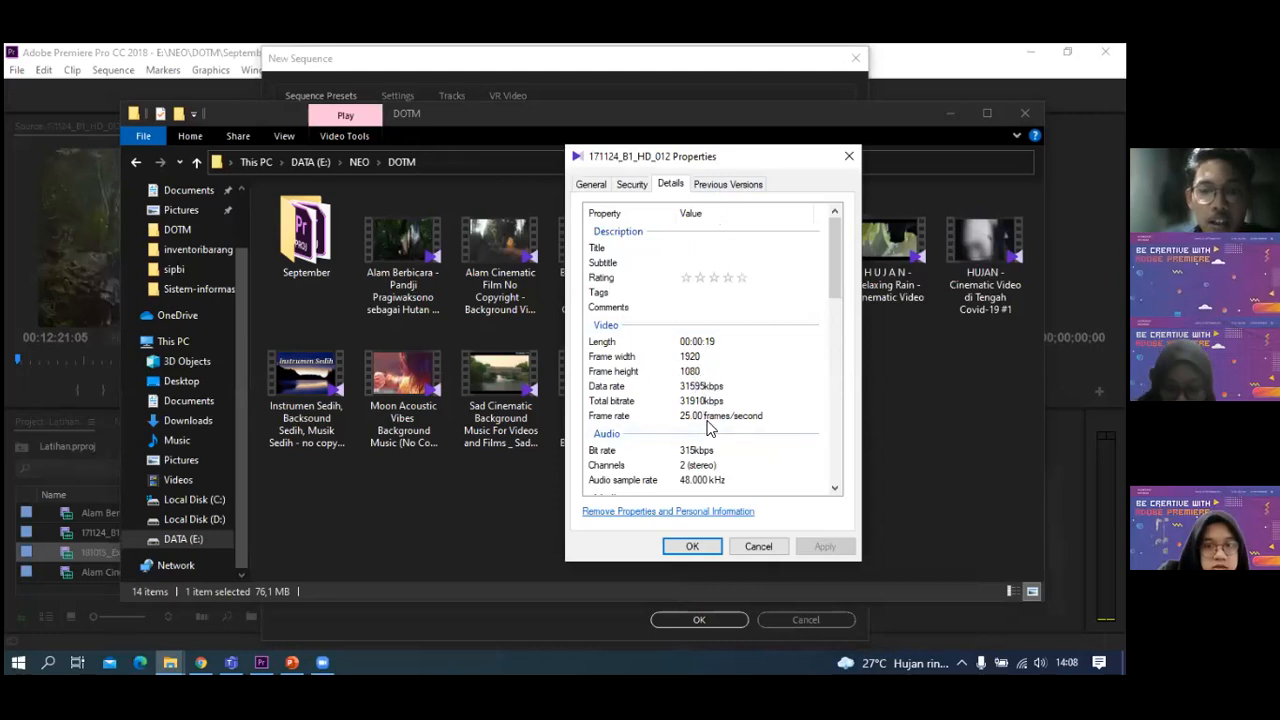
left_click(692, 546)
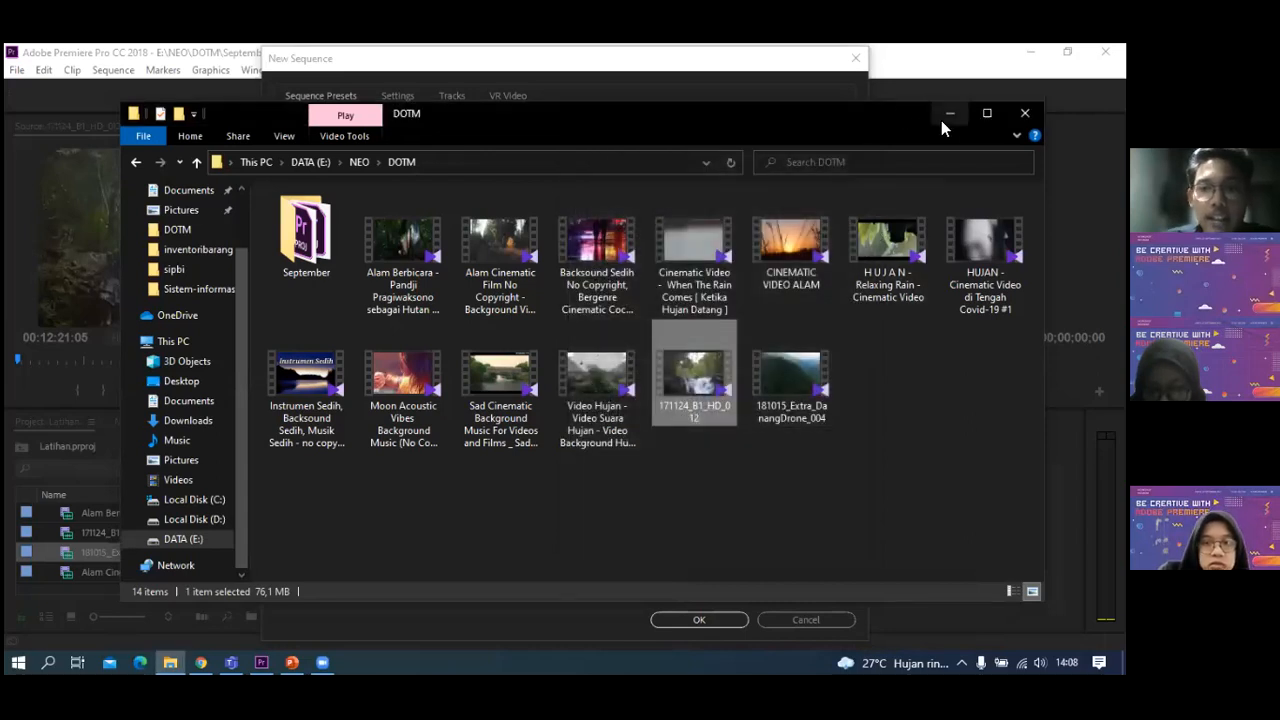
left_click(945, 114)
- Create the sequence from the Digital SLR preset DSLR 1080p25, keeping the name Sequence 01
left_click(325, 249)
left_click(321, 219)
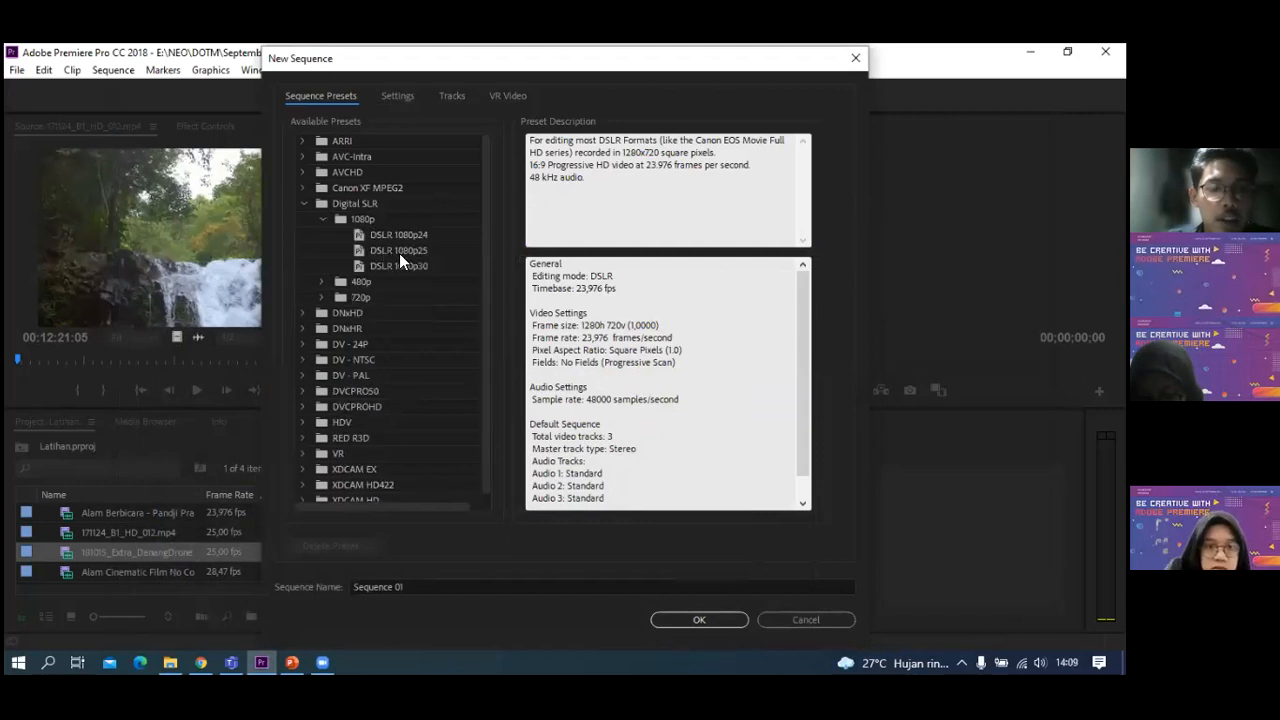
left_click(397, 249)
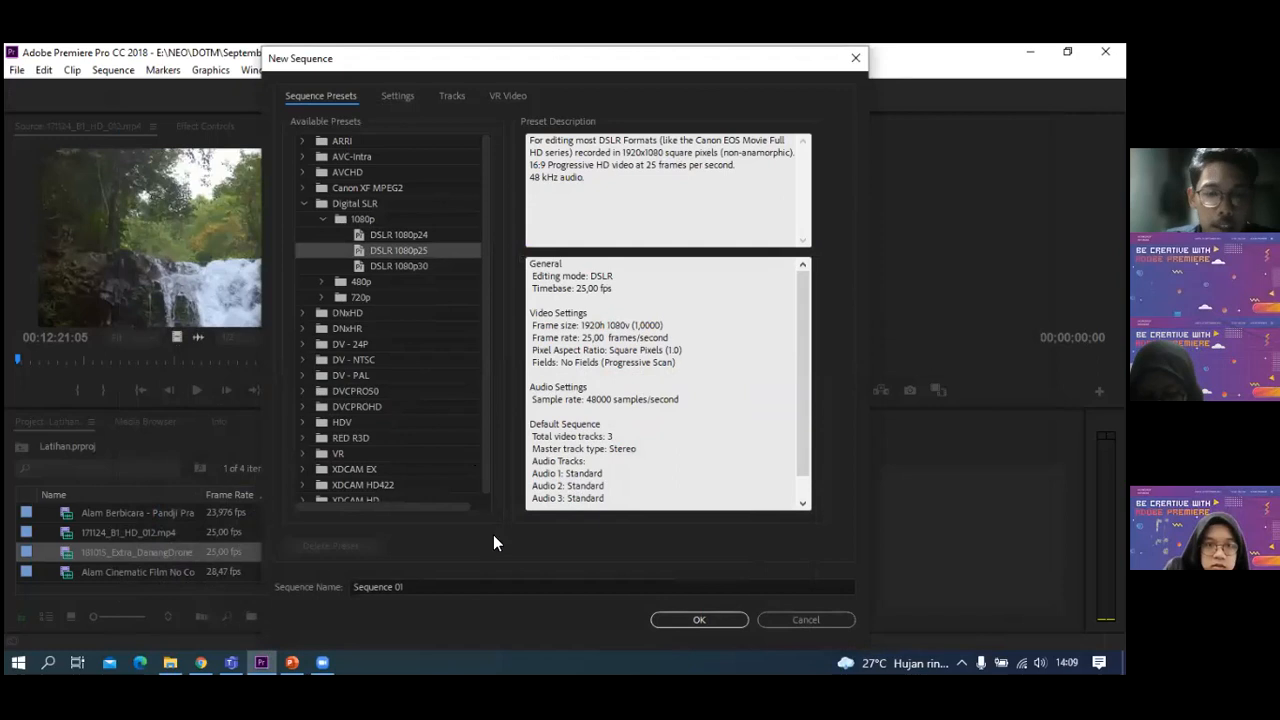
left_click(673, 619)
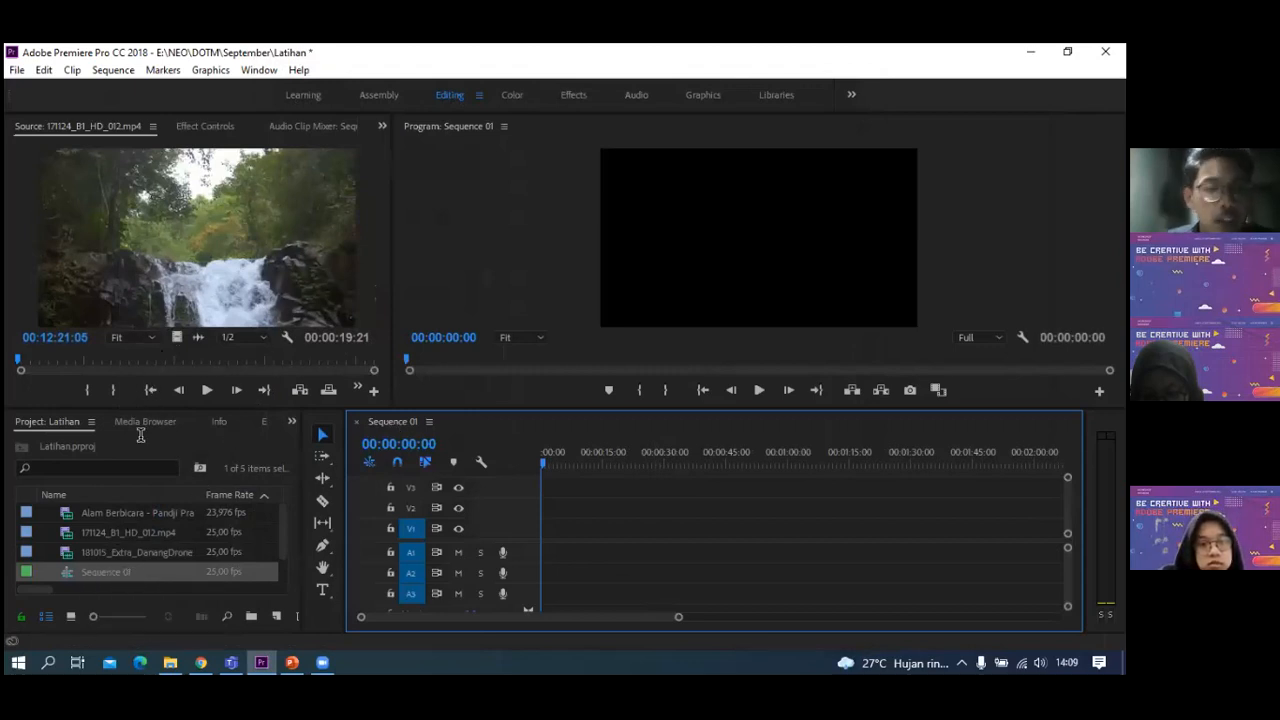
left_click(129, 532)
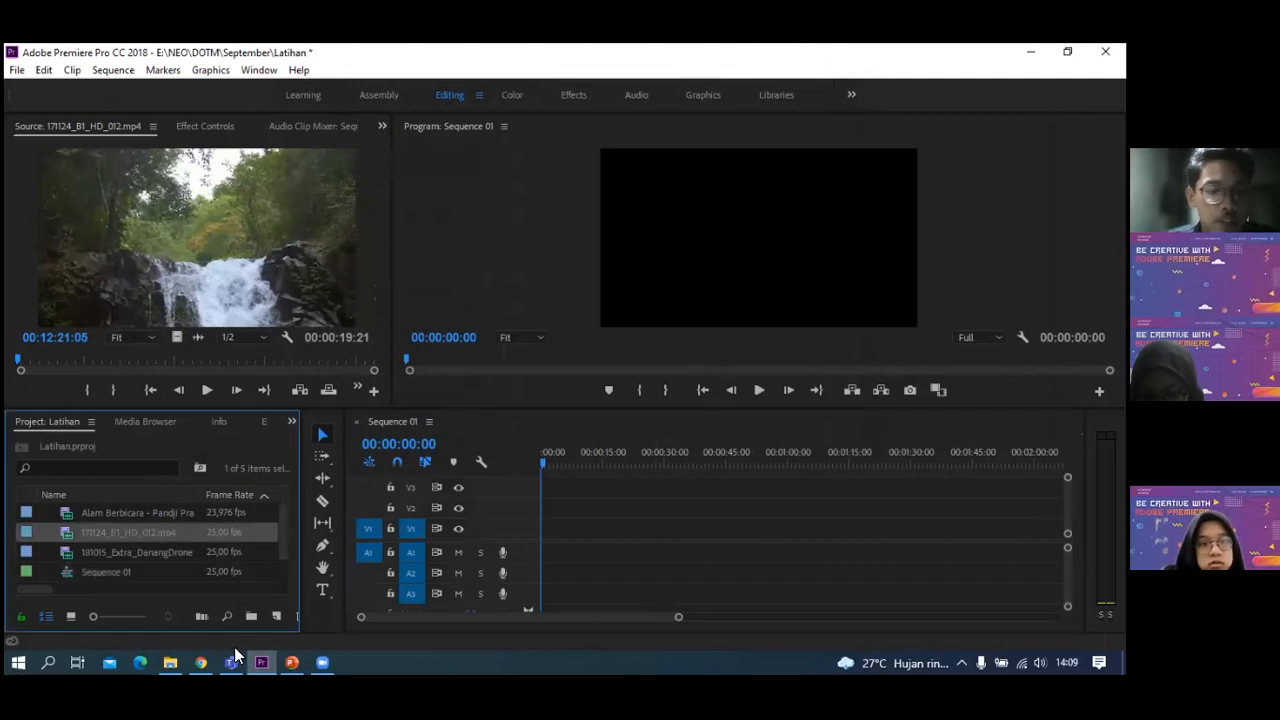
left_click(182, 648)
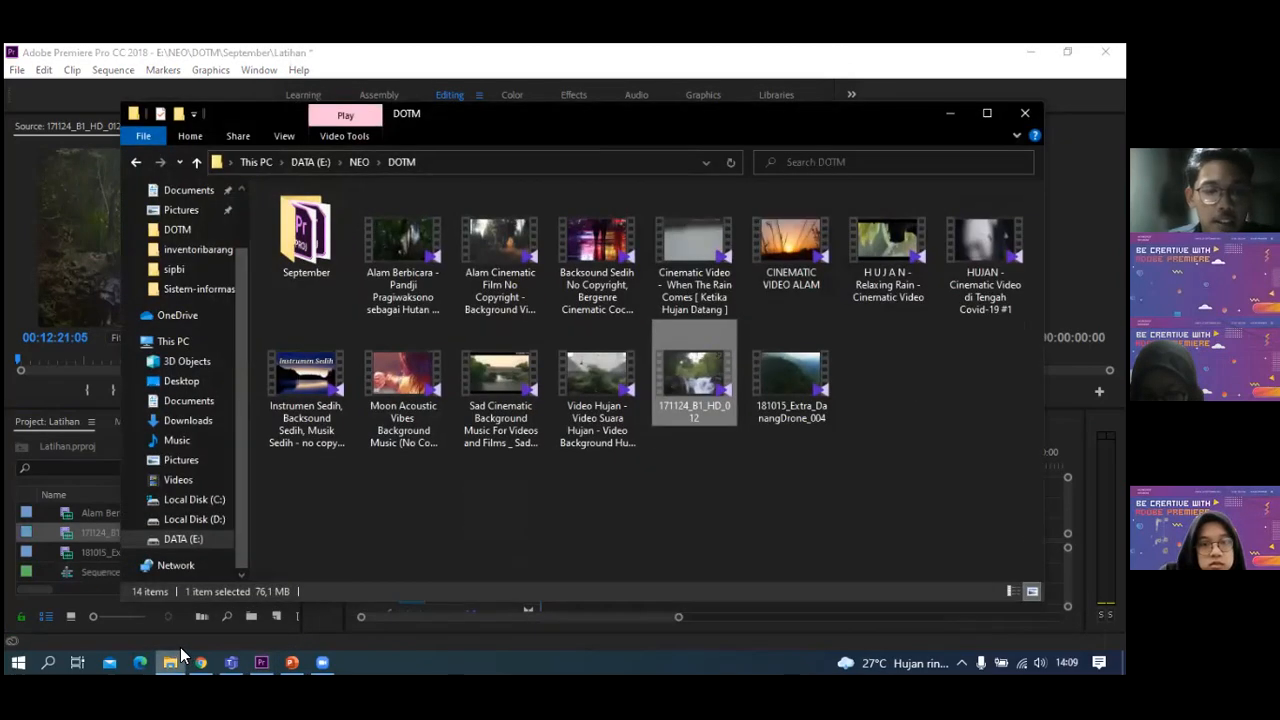
left_click(105, 536)
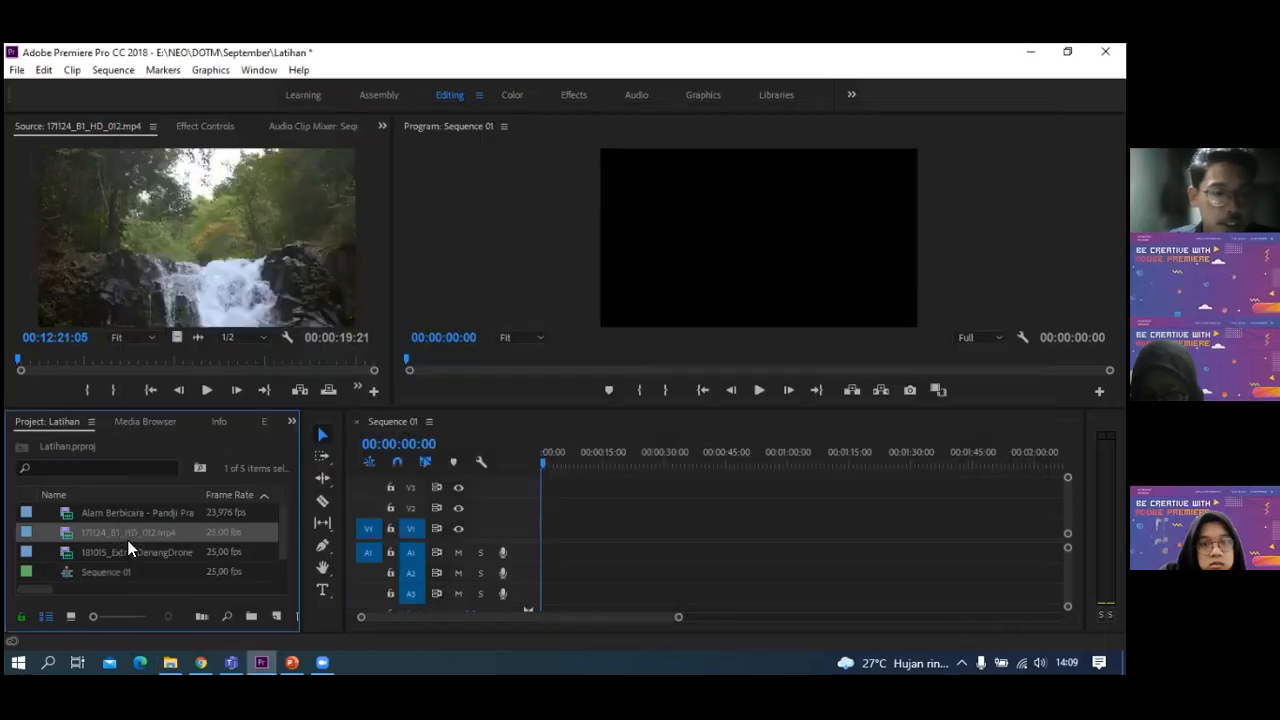
left_click(131, 557)
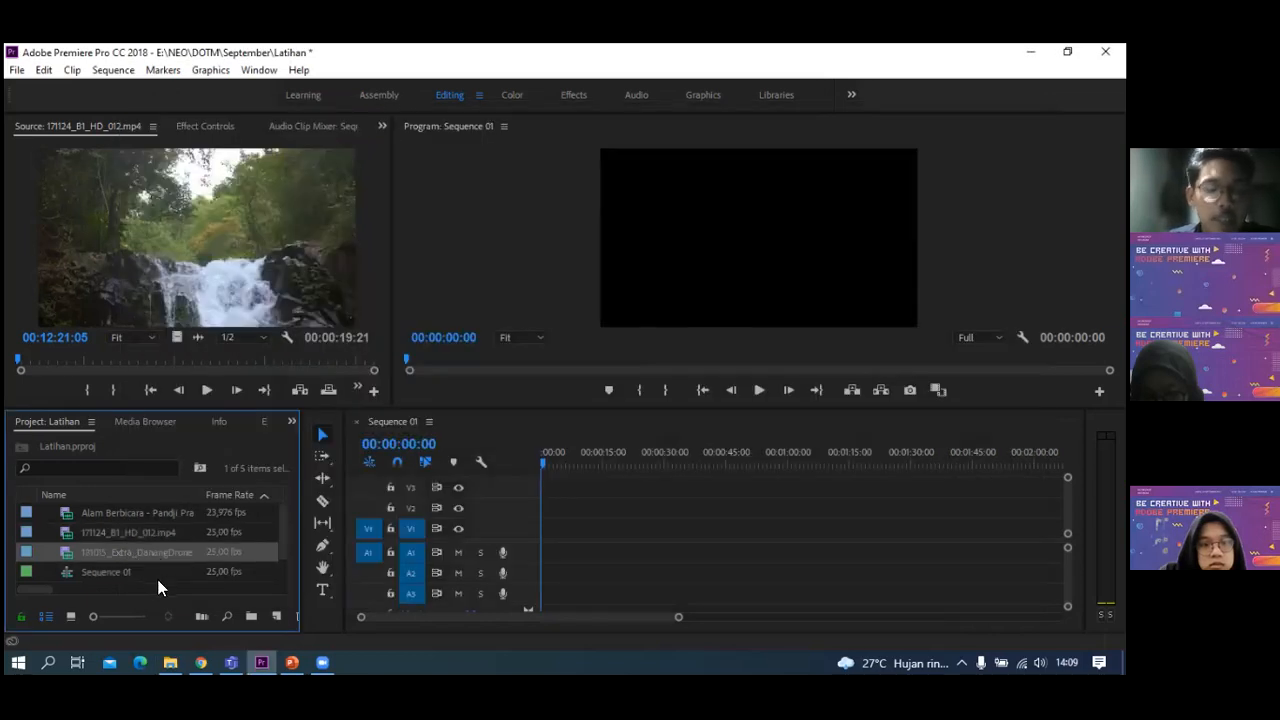
- Place the Alam Berbicara clip at the start of tracks V1 and A1 in Sequence 01, keeping the existing sequence settings
left_click(90, 517)
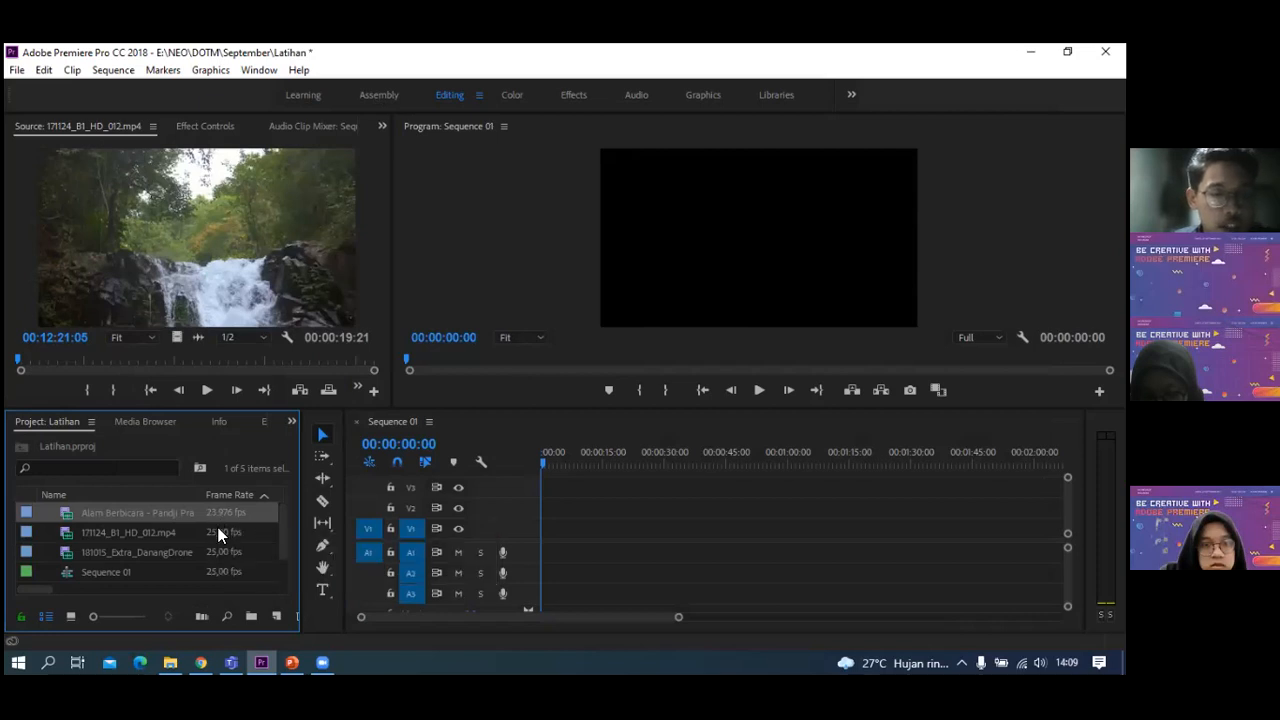
left_click(110, 515)
left_click_drag(140, 530, 542, 527)
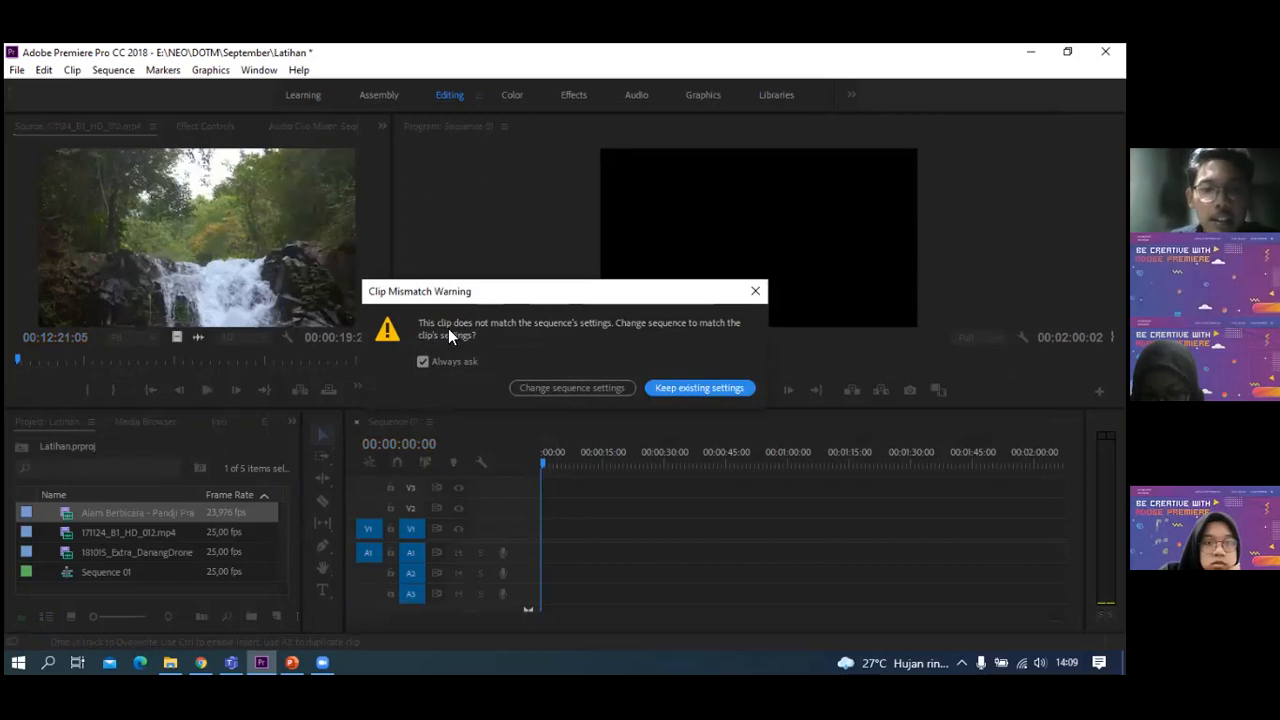
left_click(673, 388)
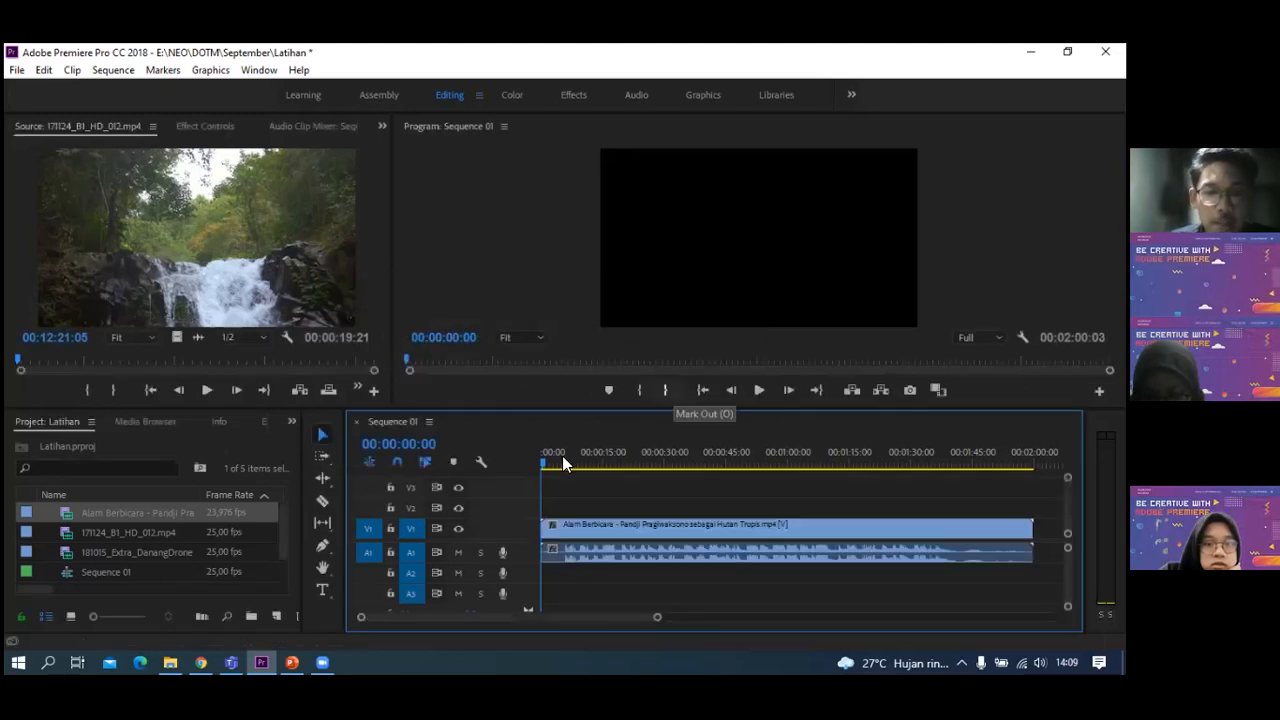
- Preview the sequence at about 30 seconds and return the playhead to the start
left_click(665, 465)
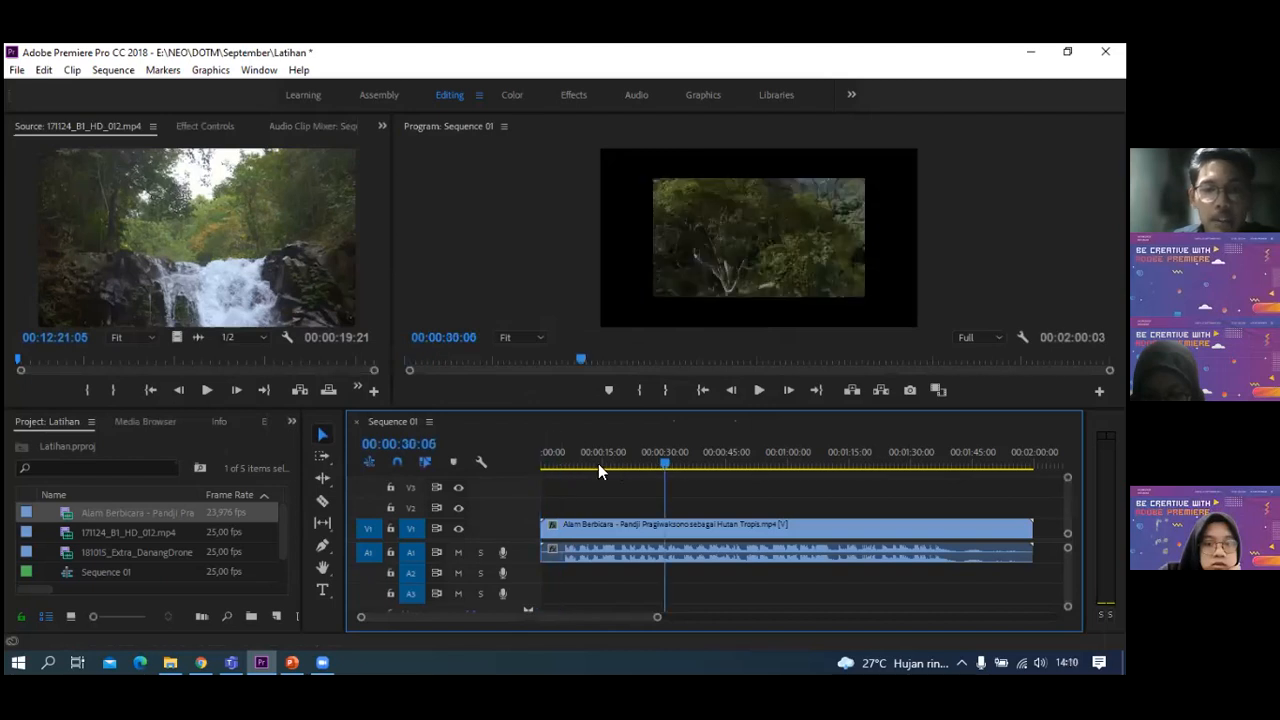
left_click_drag(598, 463, 543, 463)
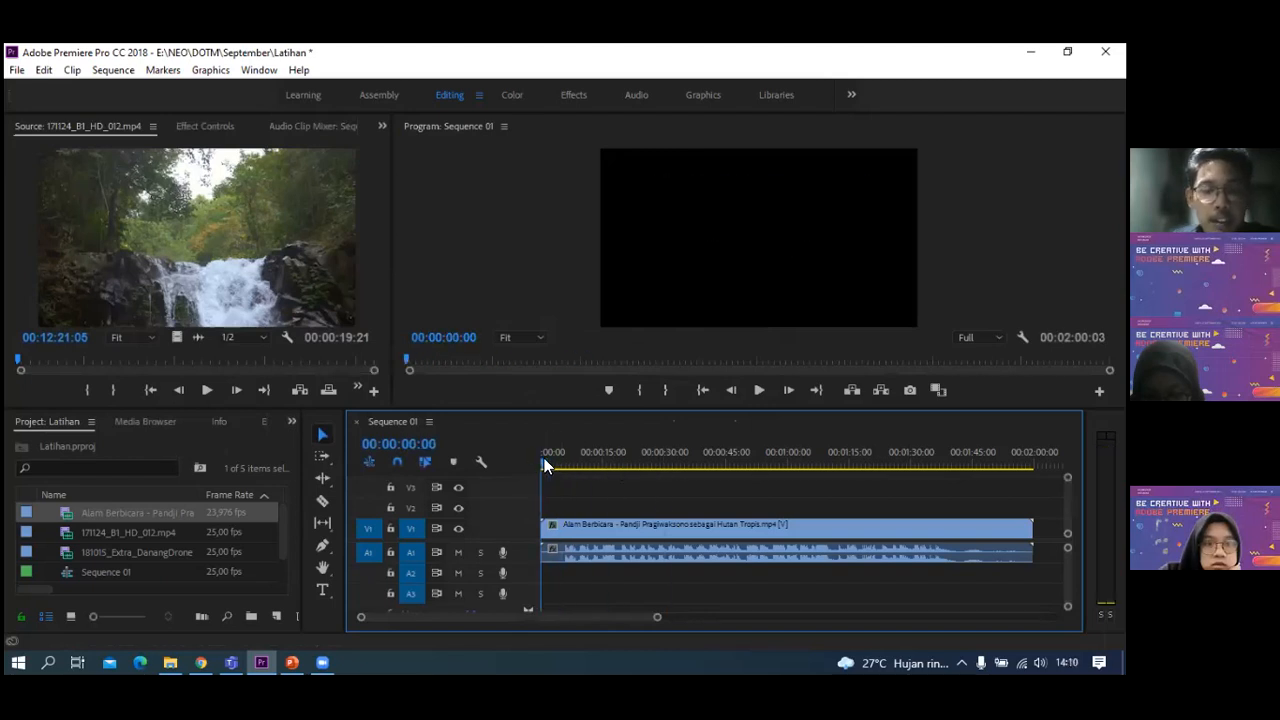
- Set the system speaker volume to 37 and preview Sequence 01 at about 25 seconds
left_click(1040, 663)
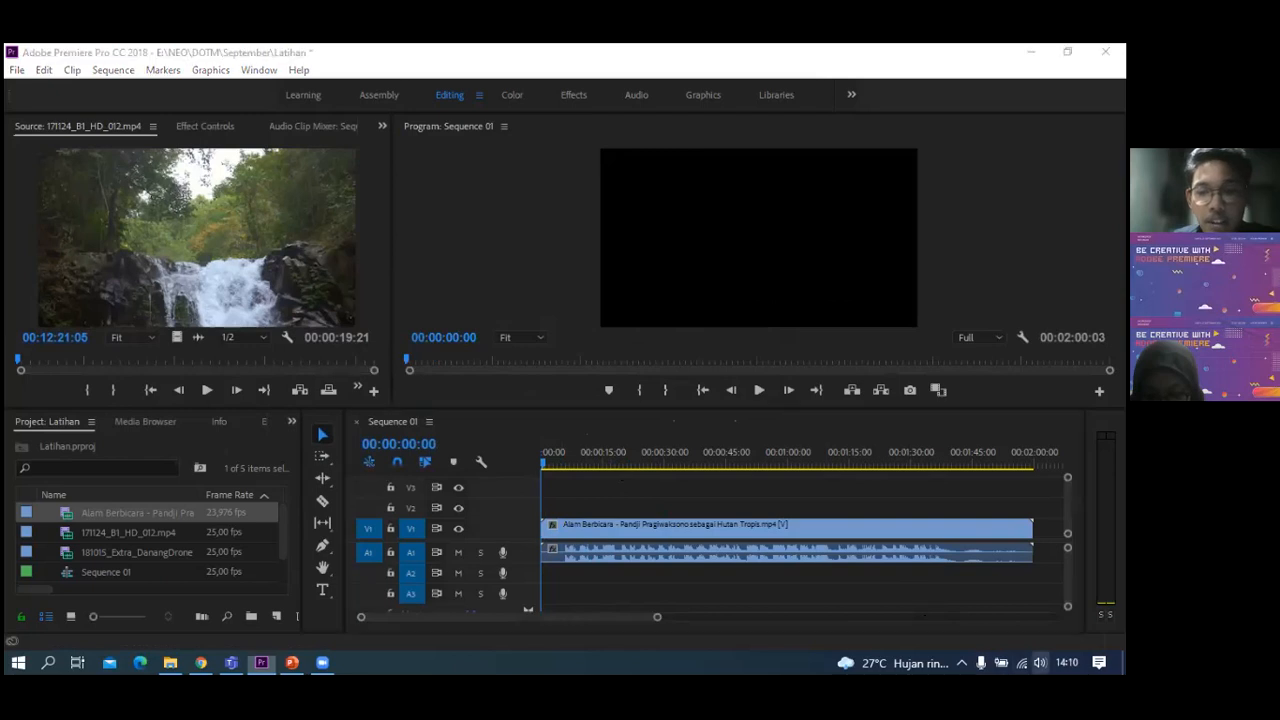
left_click(954, 627)
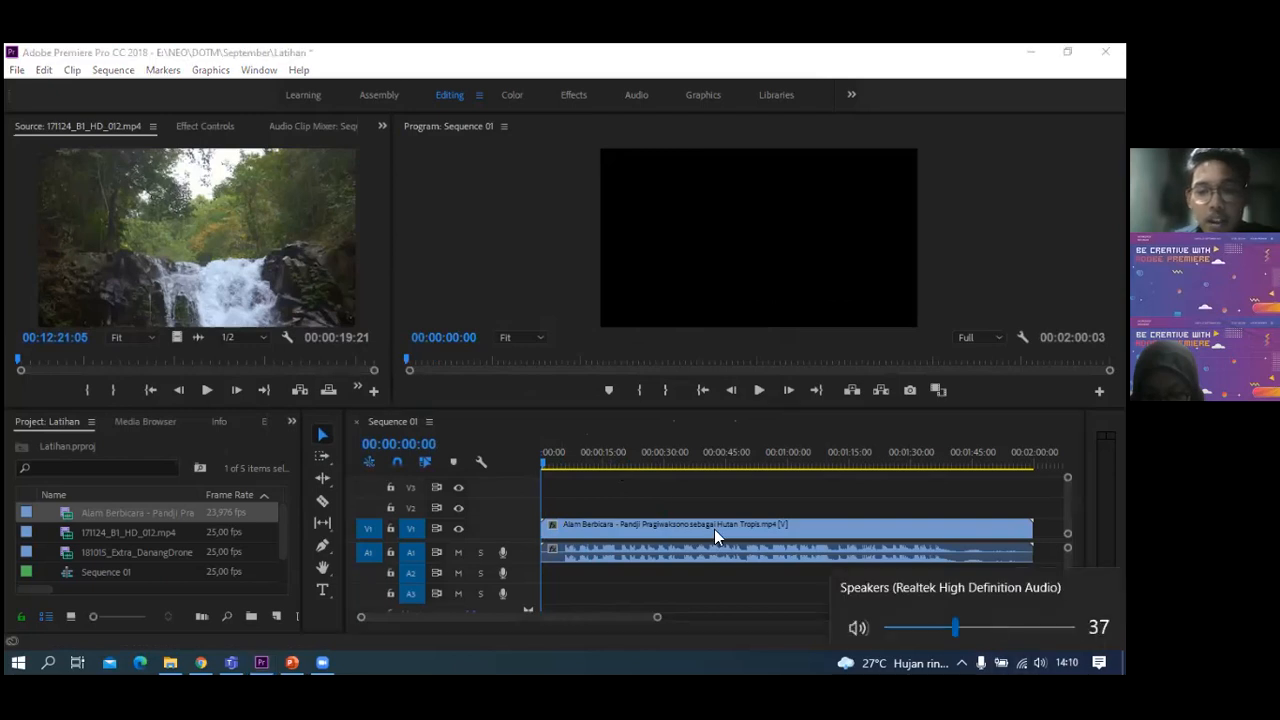
left_click_drag(560, 463, 616, 463)
left_click(644, 463)
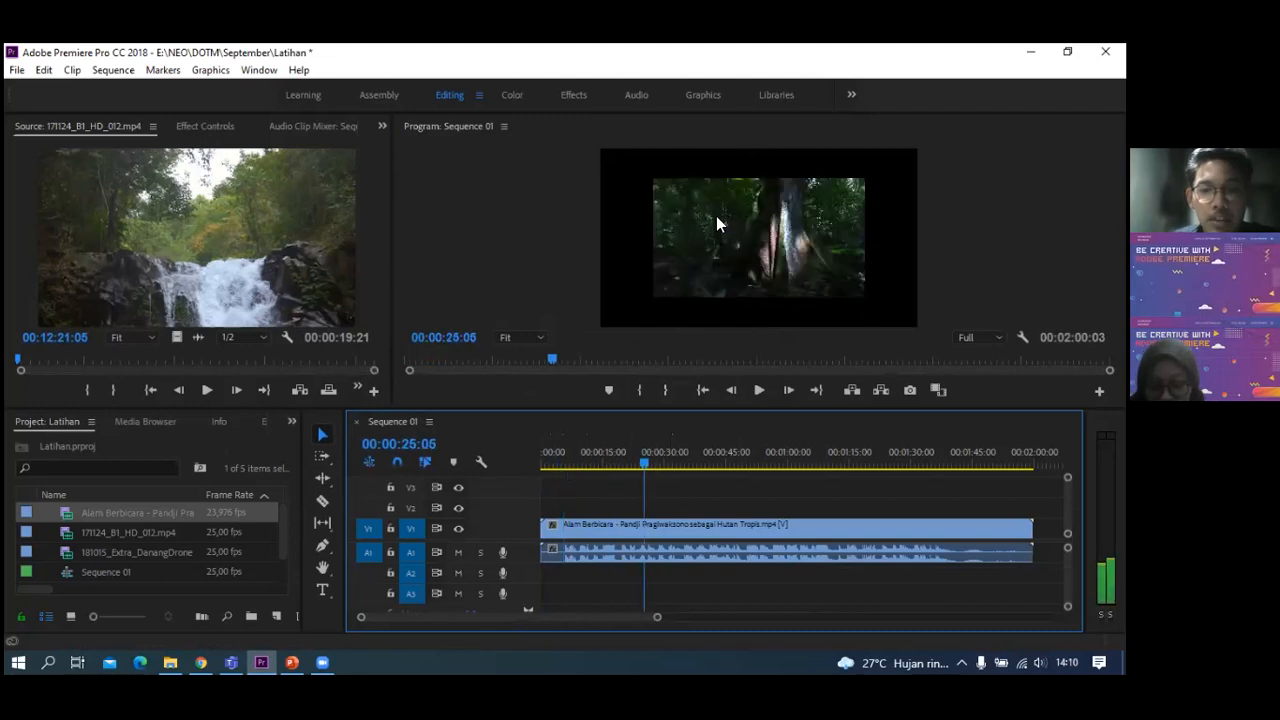
left_click(690, 232)
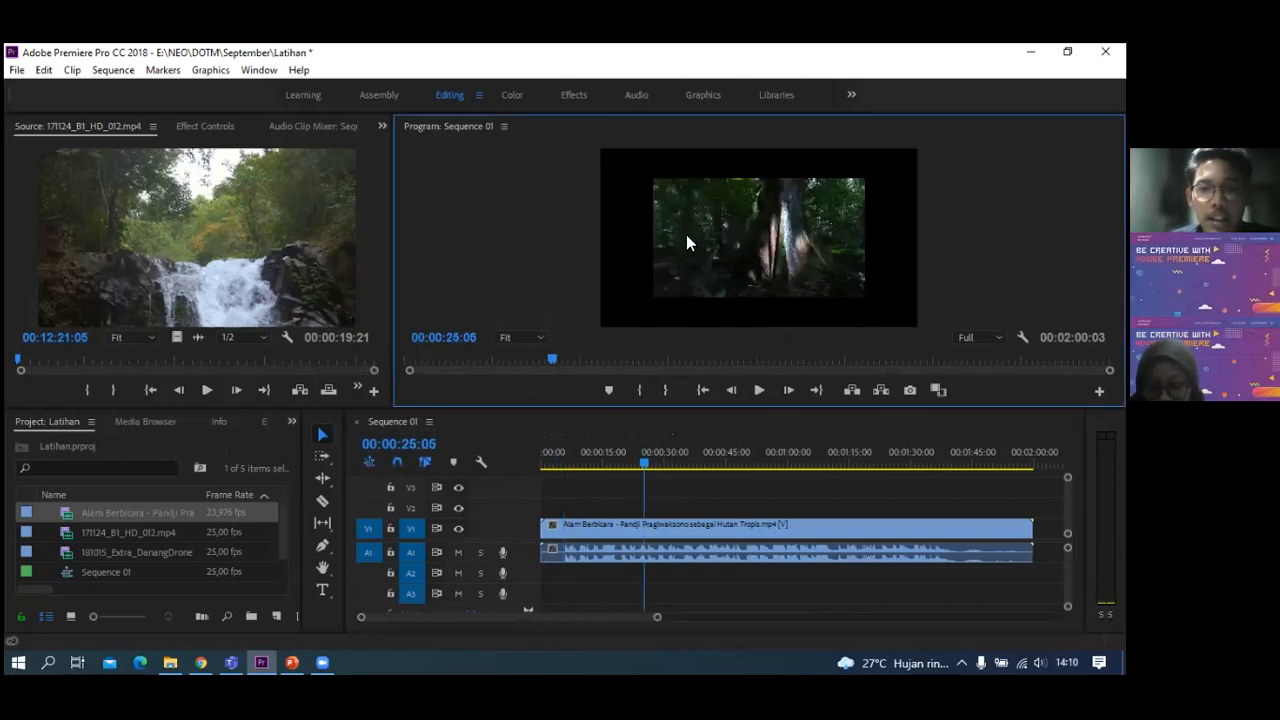
- Delete the Alam Berbicara clip from Sequence 01 and place 171124_B1_HD_012.mp4 at the start of tracks V1 and A1
left_click(566, 528)
key("Delete")
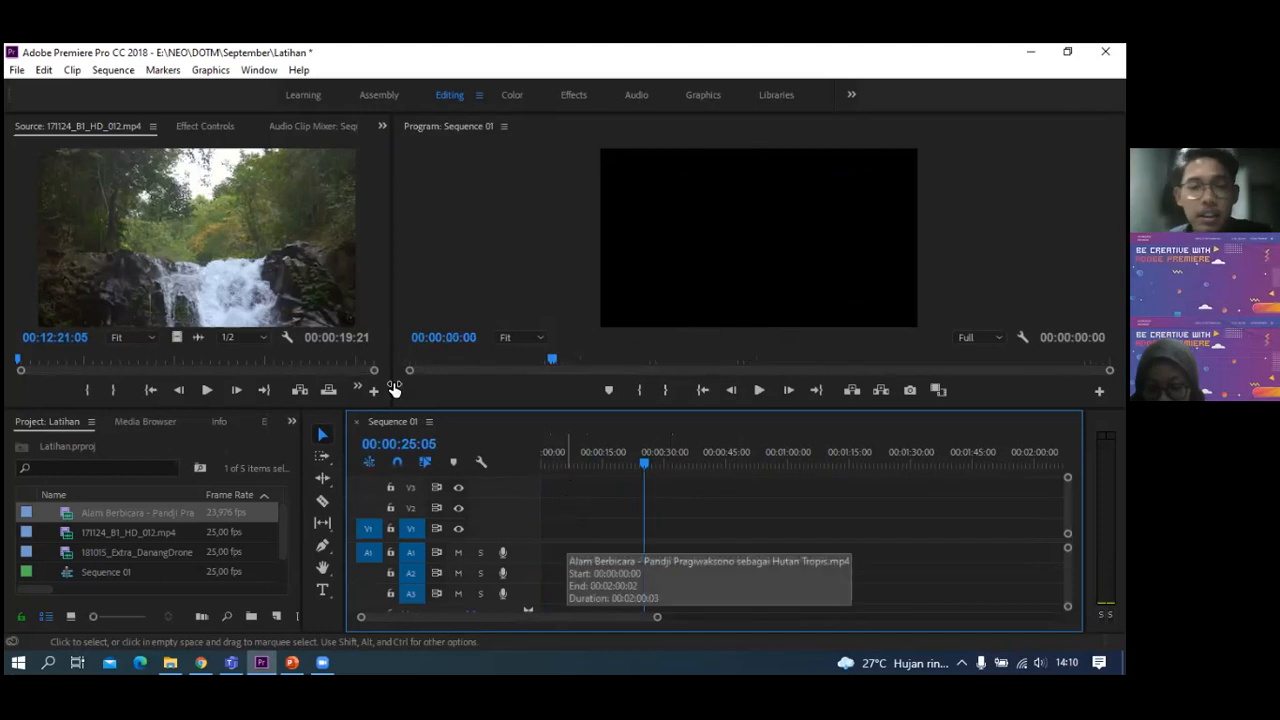
left_click(111, 570)
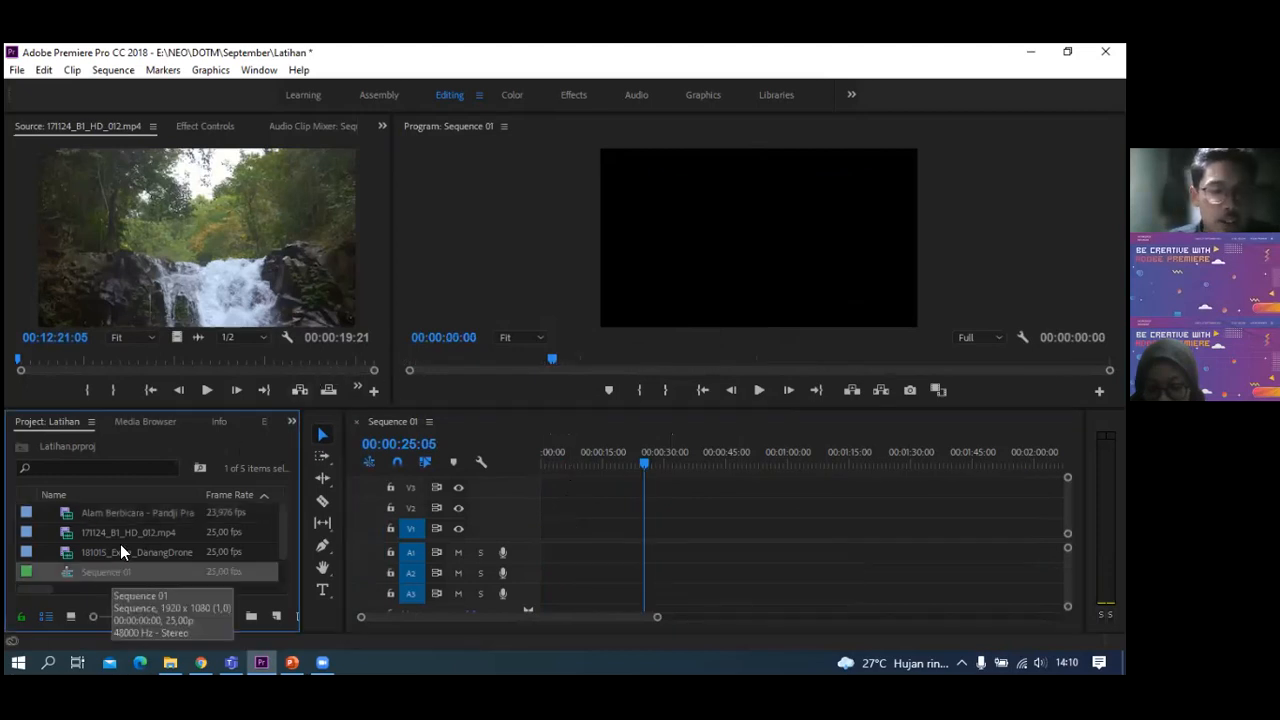
left_click(113, 531)
left_click_drag(505, 549, 560, 540)
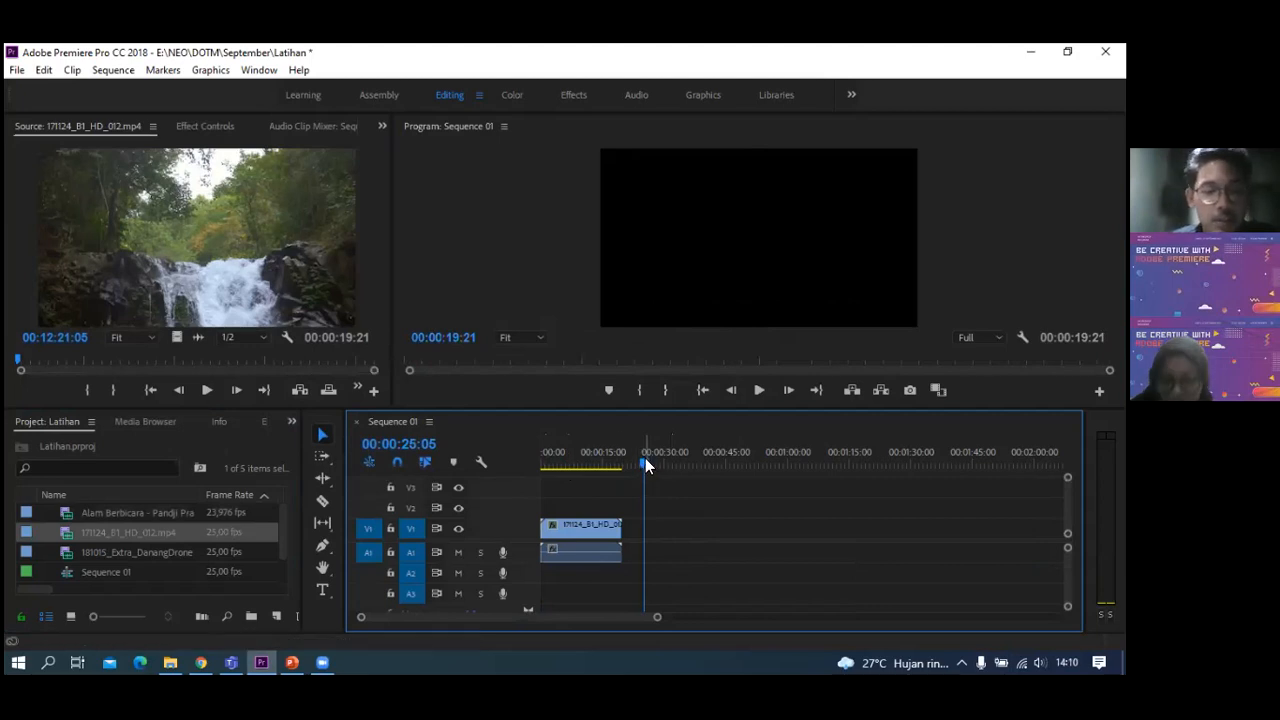
- Preview the 171124_B1_HD_012.mp4 clip with the playhead returned to the start, and delete the clip from Sequence 01
left_click_drag(617, 467, 586, 466)
key("Home")
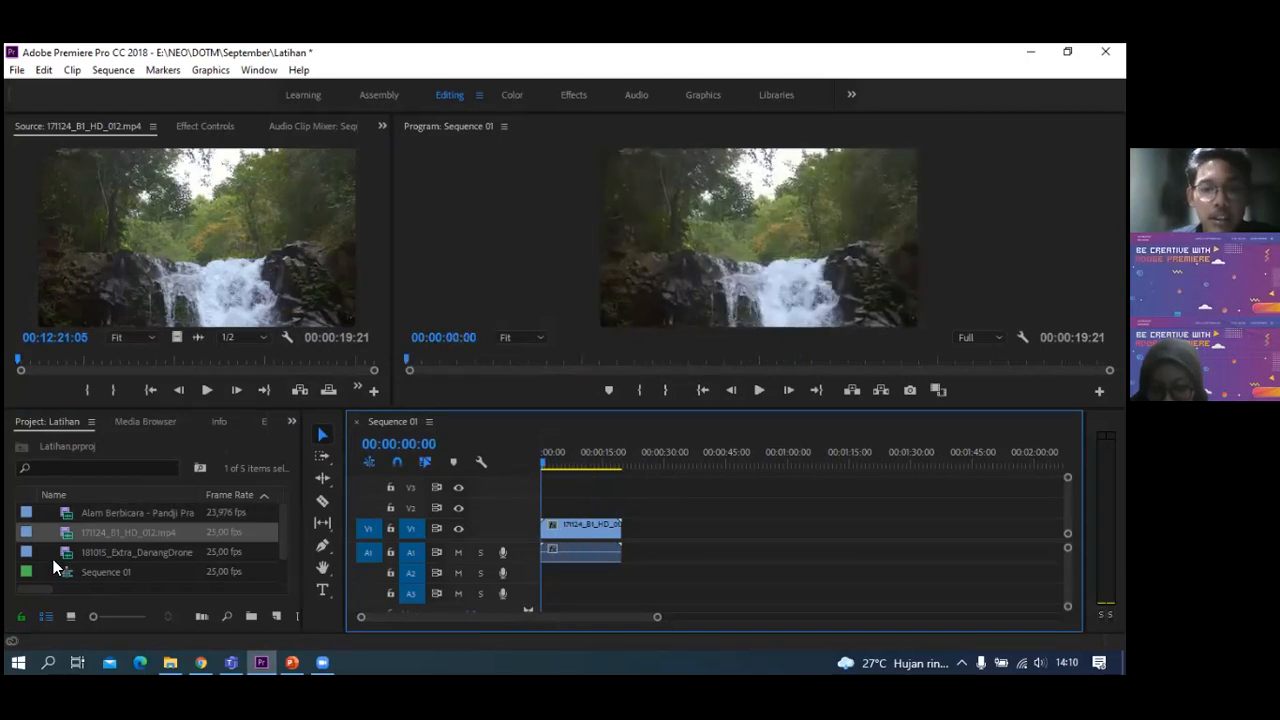
left_click(589, 530)
key("Delete")
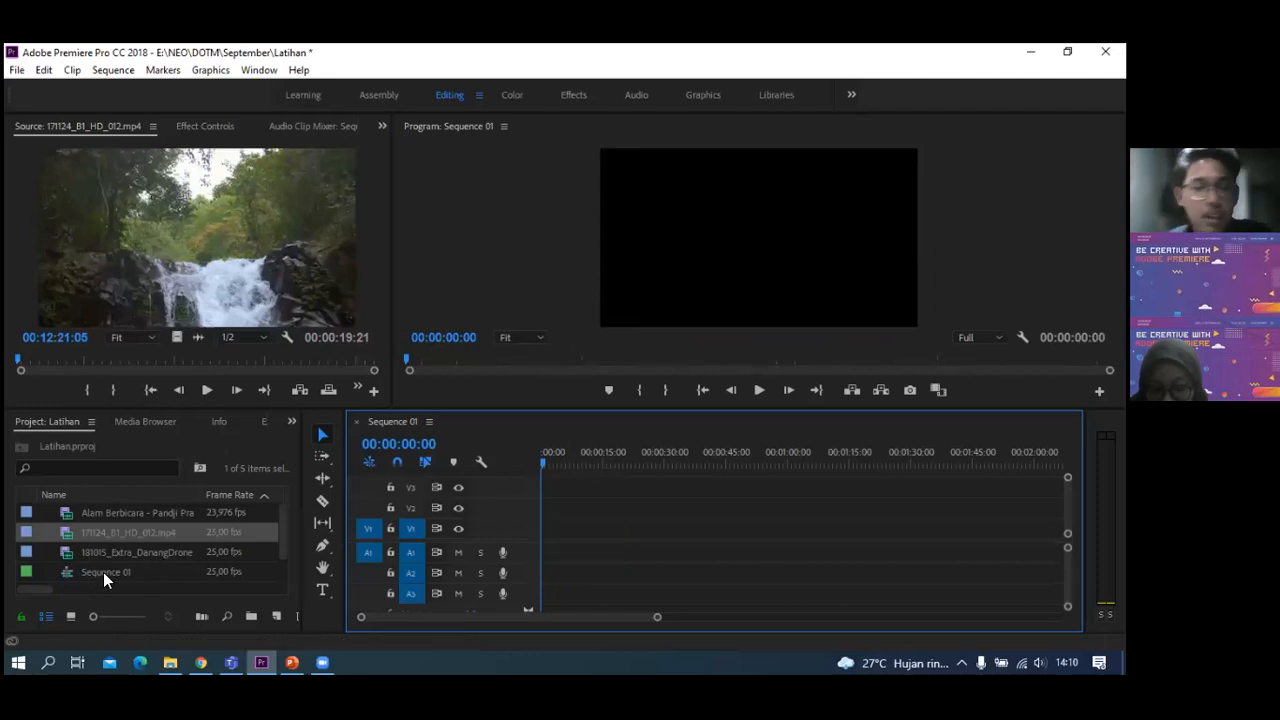
left_click(105, 571)
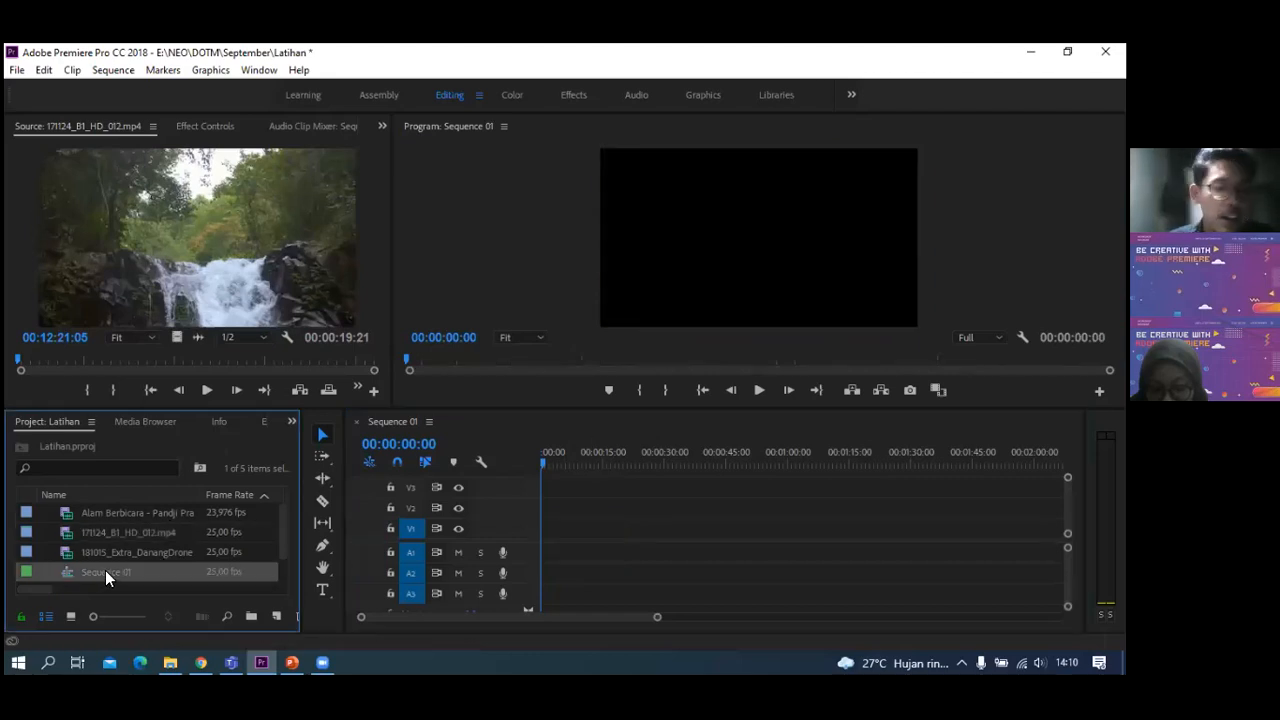
left_click(17, 72)
mouse_move(57, 88)
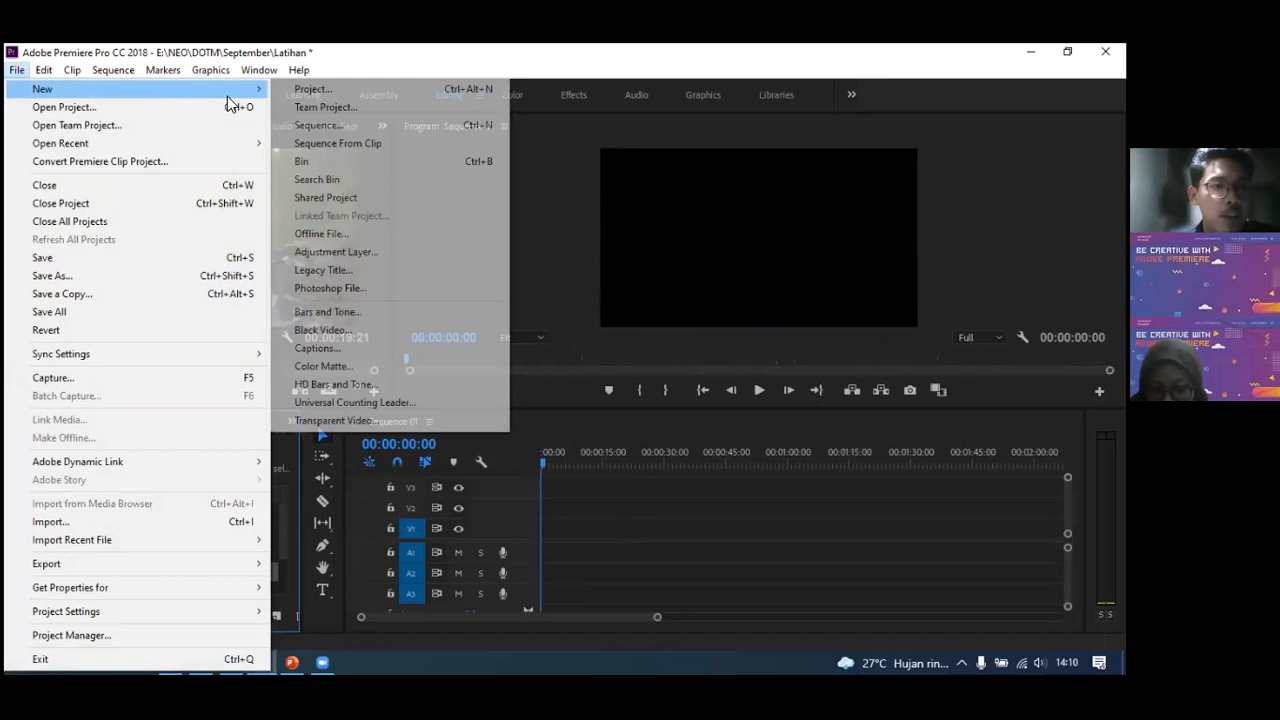
left_click(598, 537)
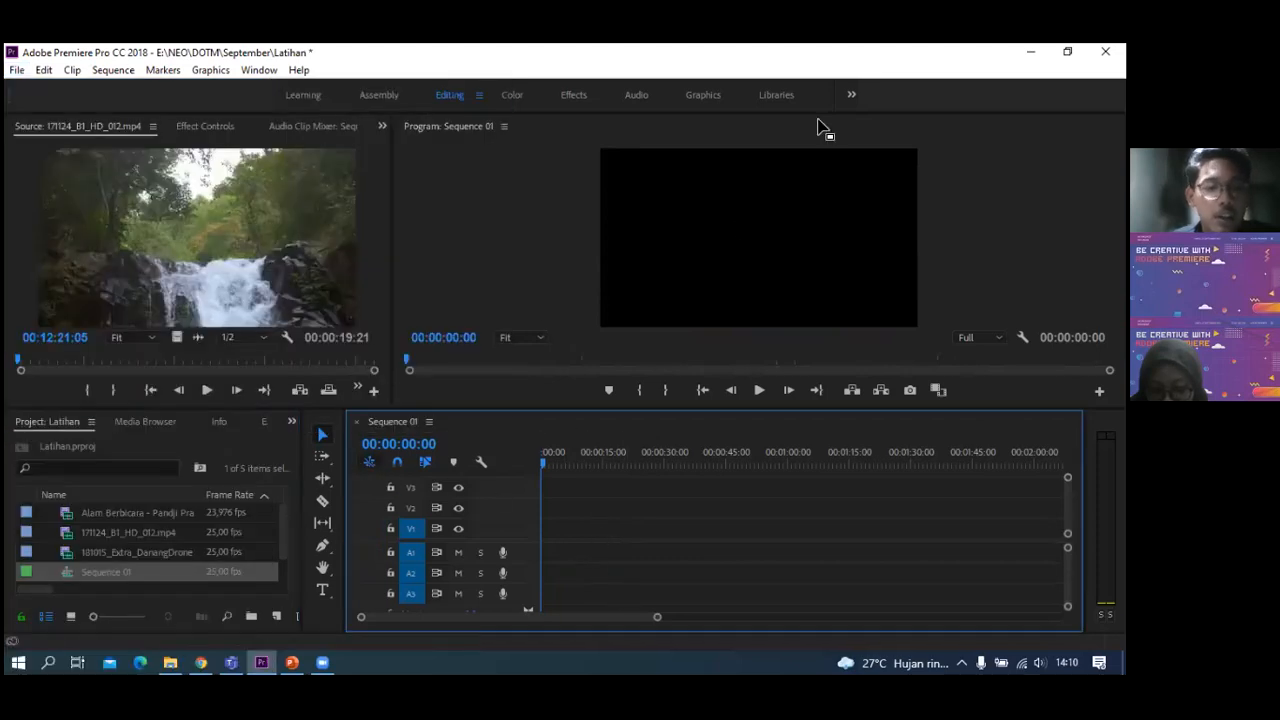
- Close Sequence 01 and create a new sequence directly from the Alam Berbicara clip
left_click(116, 514)
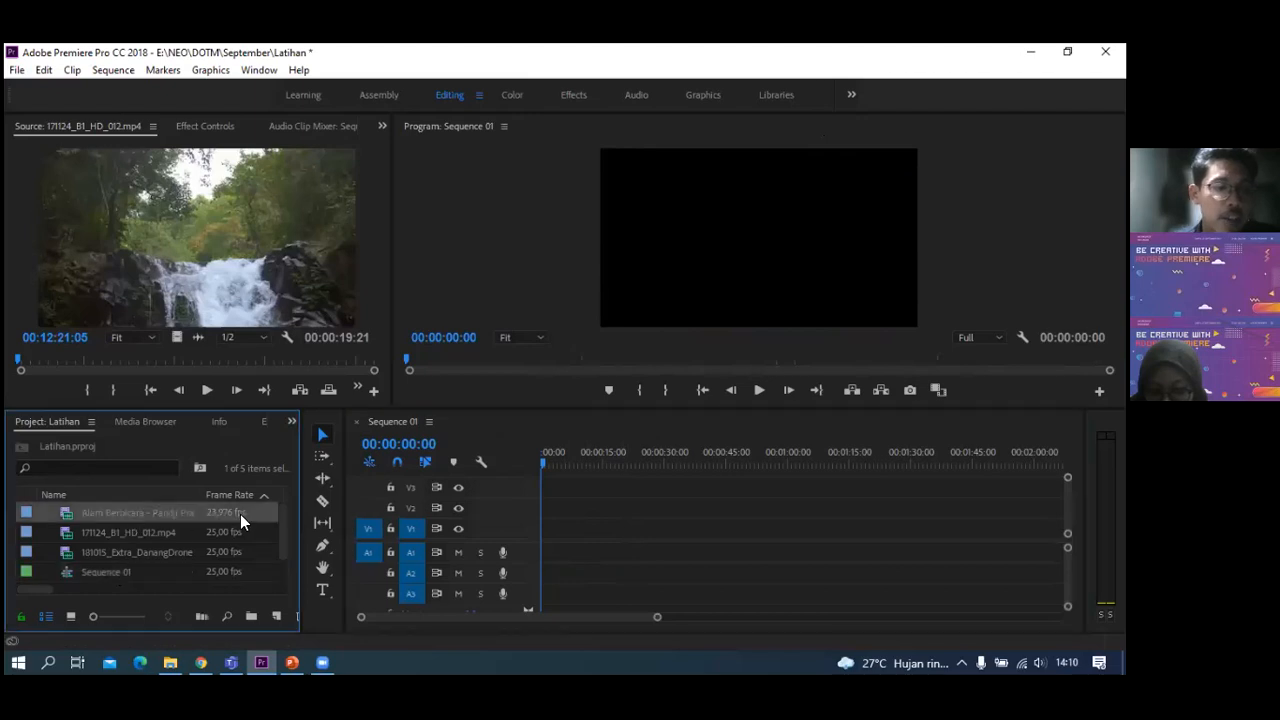
left_click(355, 421)
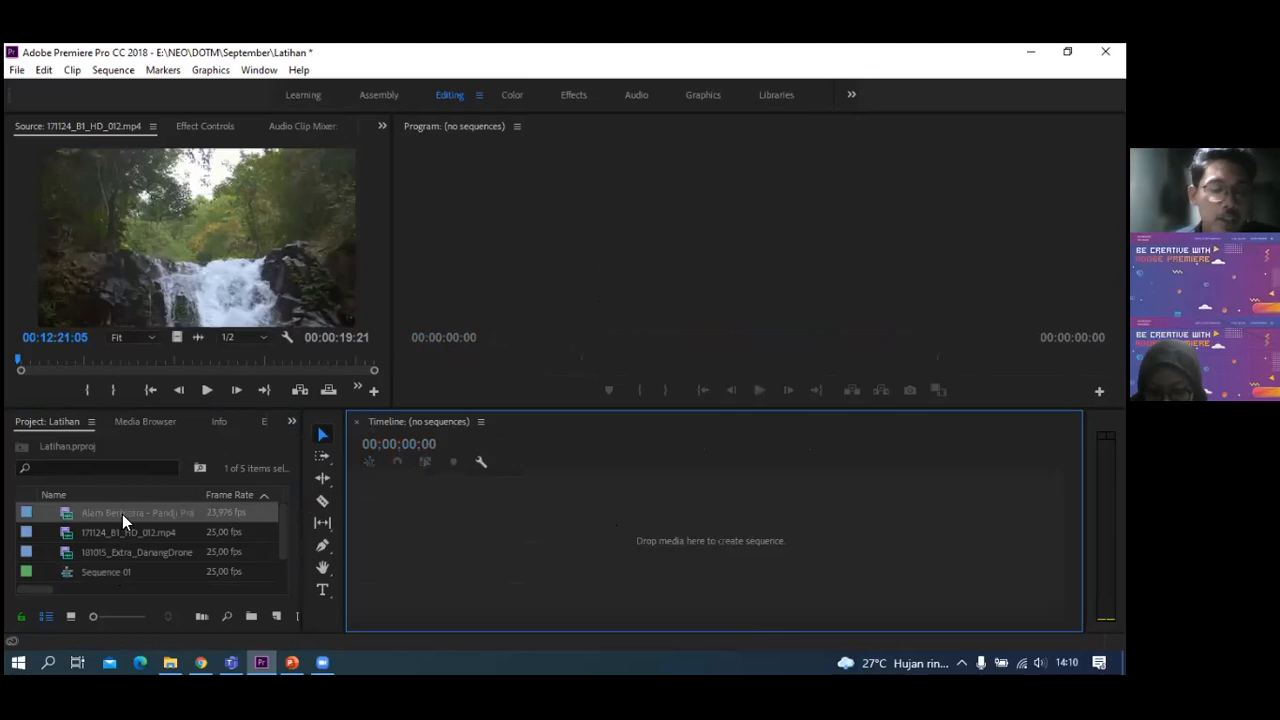
left_click_drag(92, 516, 583, 542)
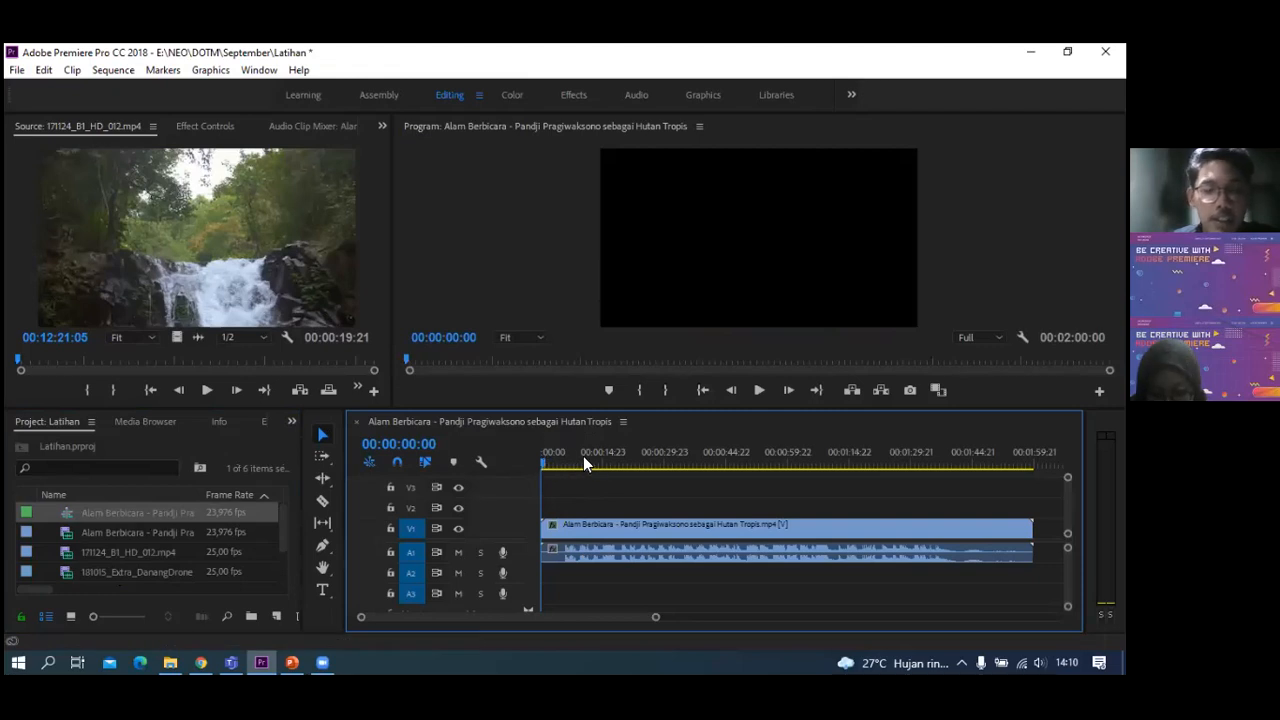
left_click_drag(585, 456, 534, 452)
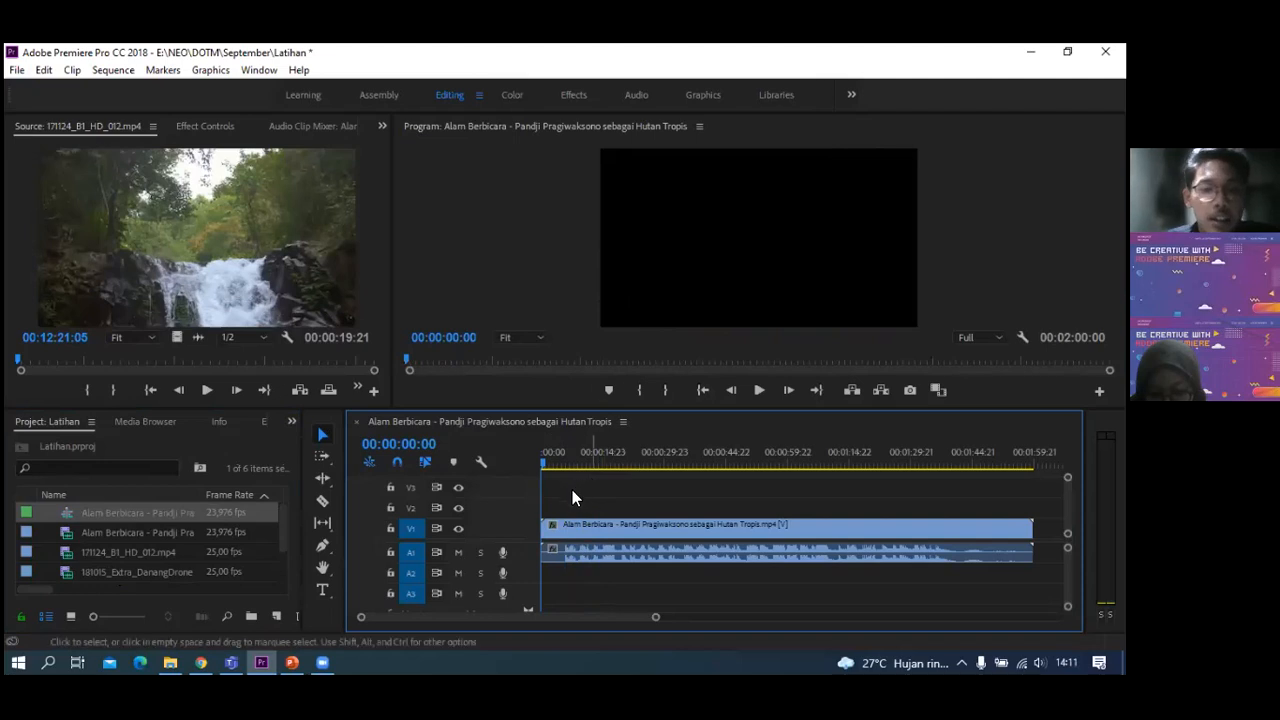
- Rename the sequence made from the Alam Berbicara clip as Sequence 01
double_click(463, 423)
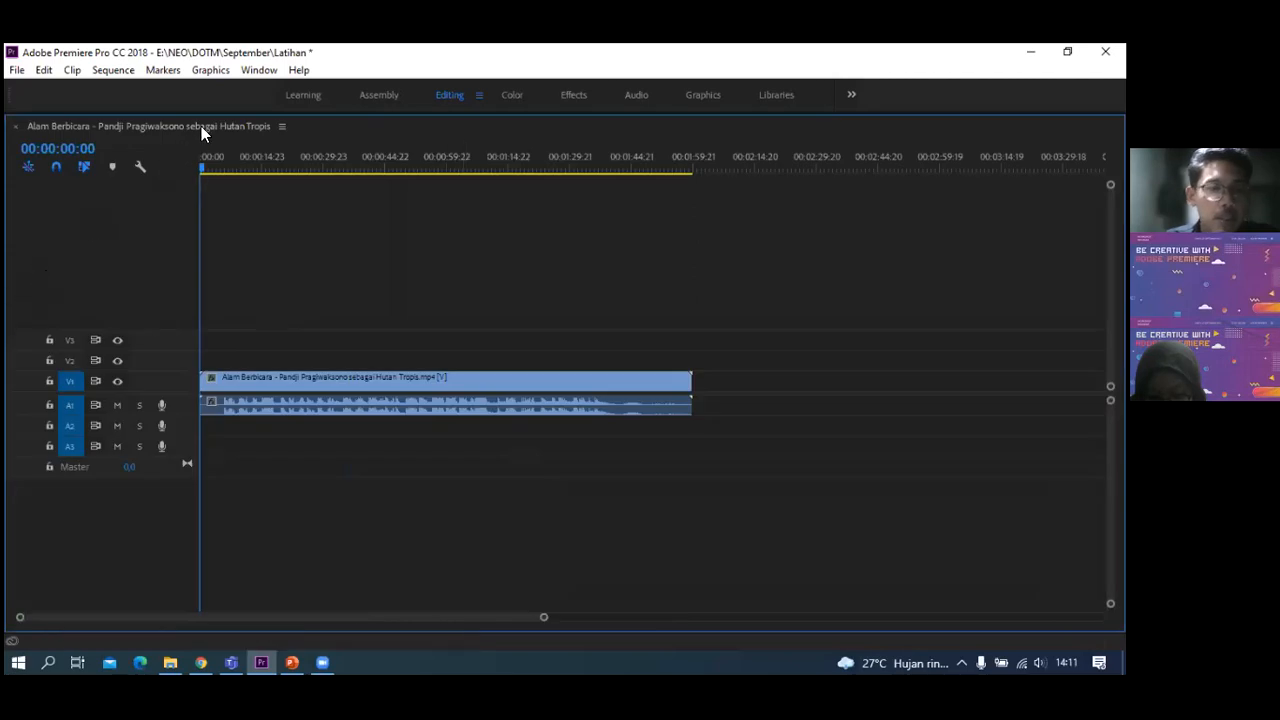
key("grave")
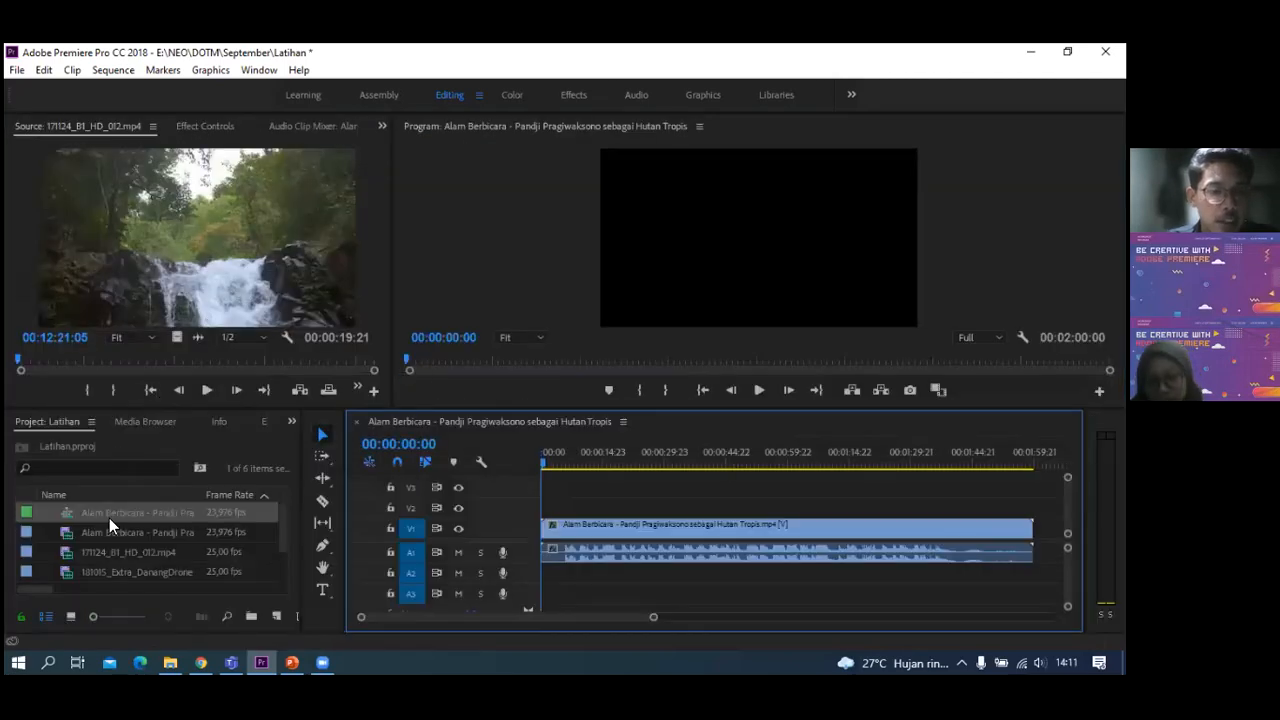
left_click(101, 512)
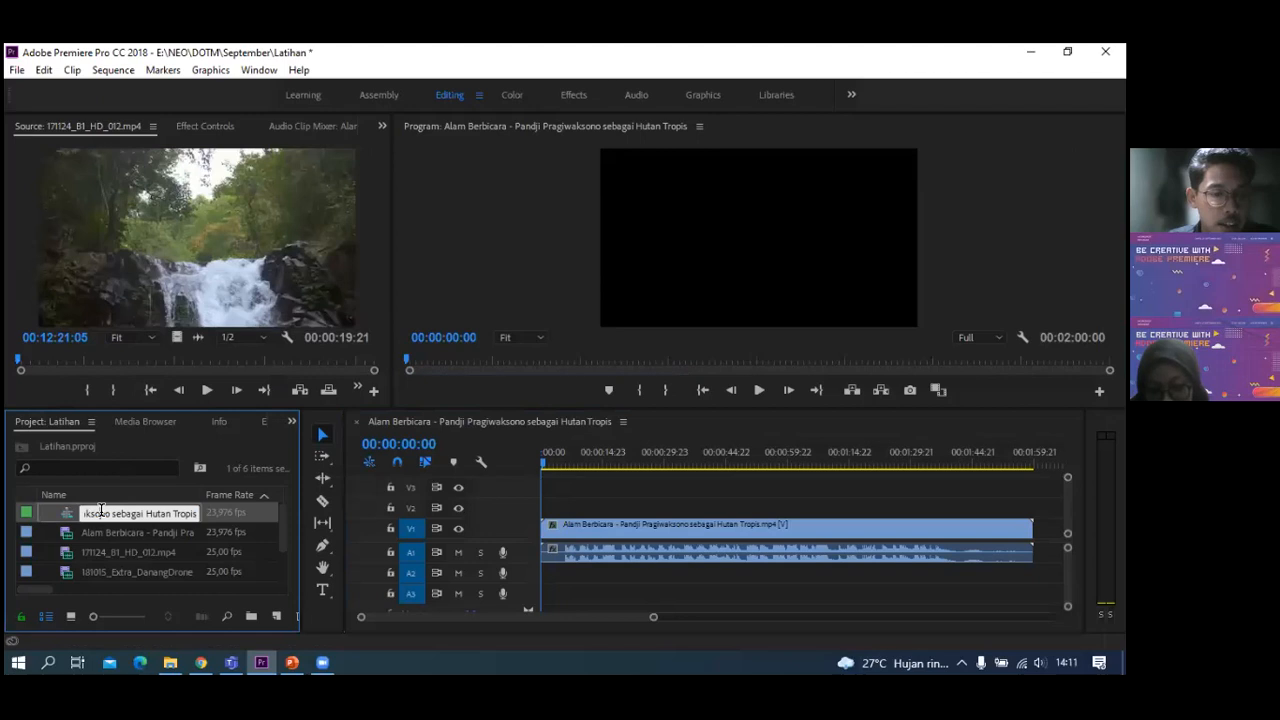
key("ctrl+a")
type("Sequence 01")
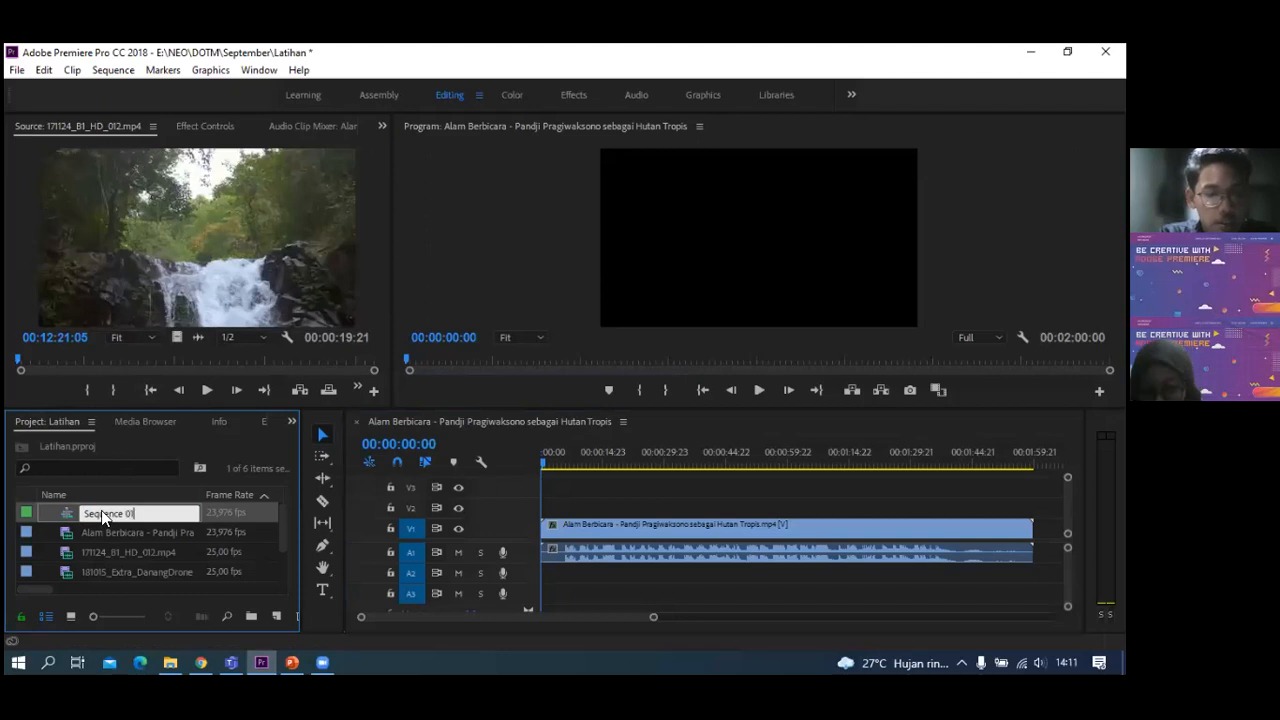
key("Tab")
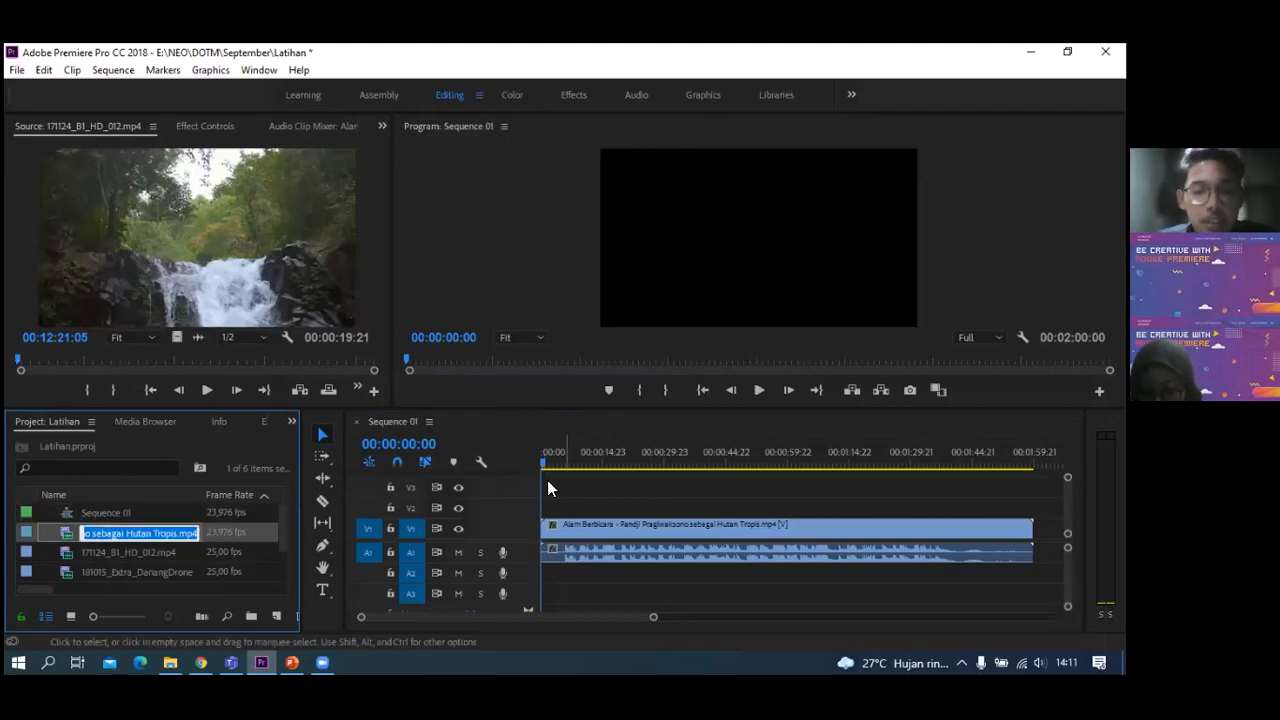
- Return the playhead to the start of the sequence and enlarge the timeline and project areas upward
left_click(595, 467)
left_click_drag(594, 467, 523, 471)
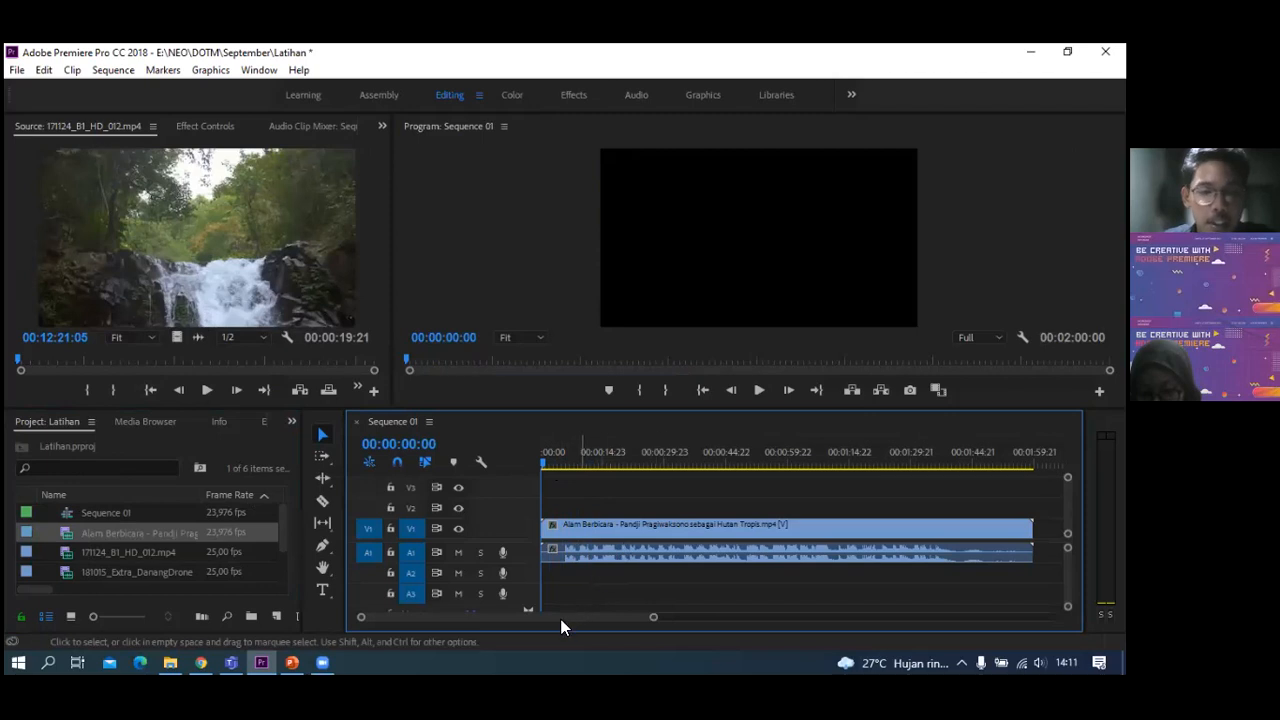
scroll(180, 546, "down", 1)
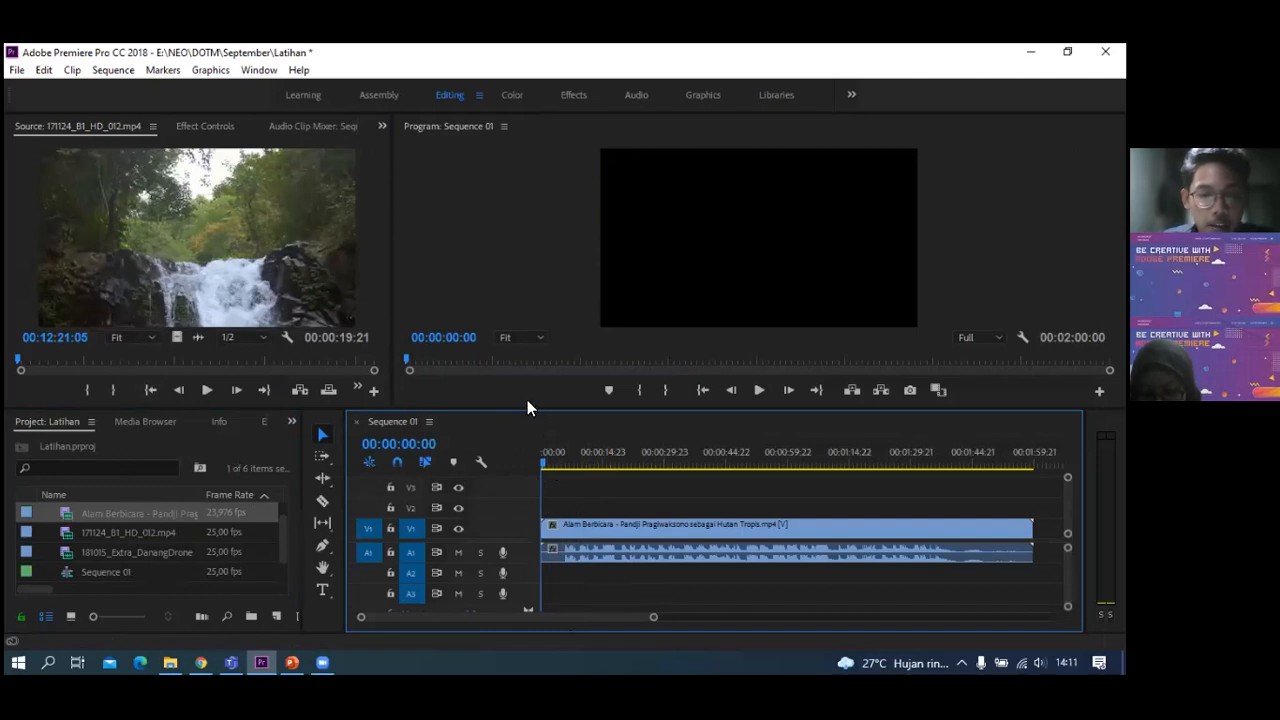
left_click_drag(535, 409, 537, 312)
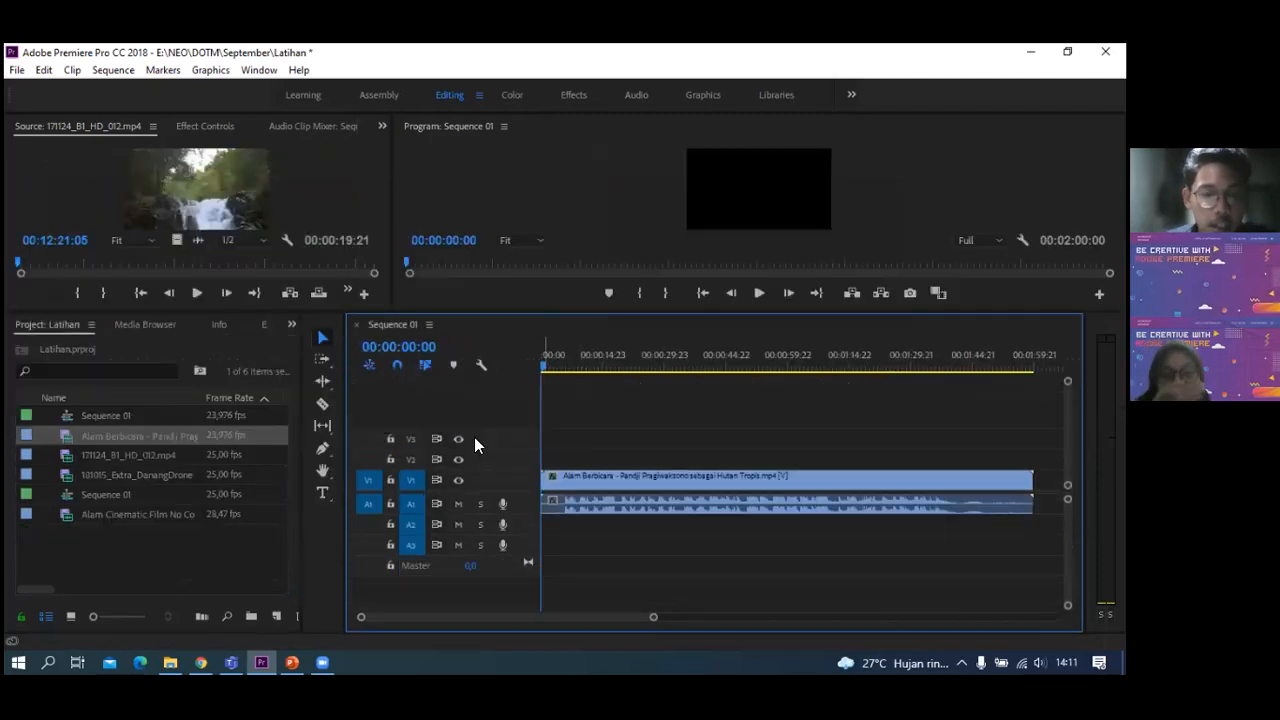
- Lock video track V1, try to select the Alam Berbicara video clip on it, and unlock the track
left_click(410, 440)
left_click(410, 442)
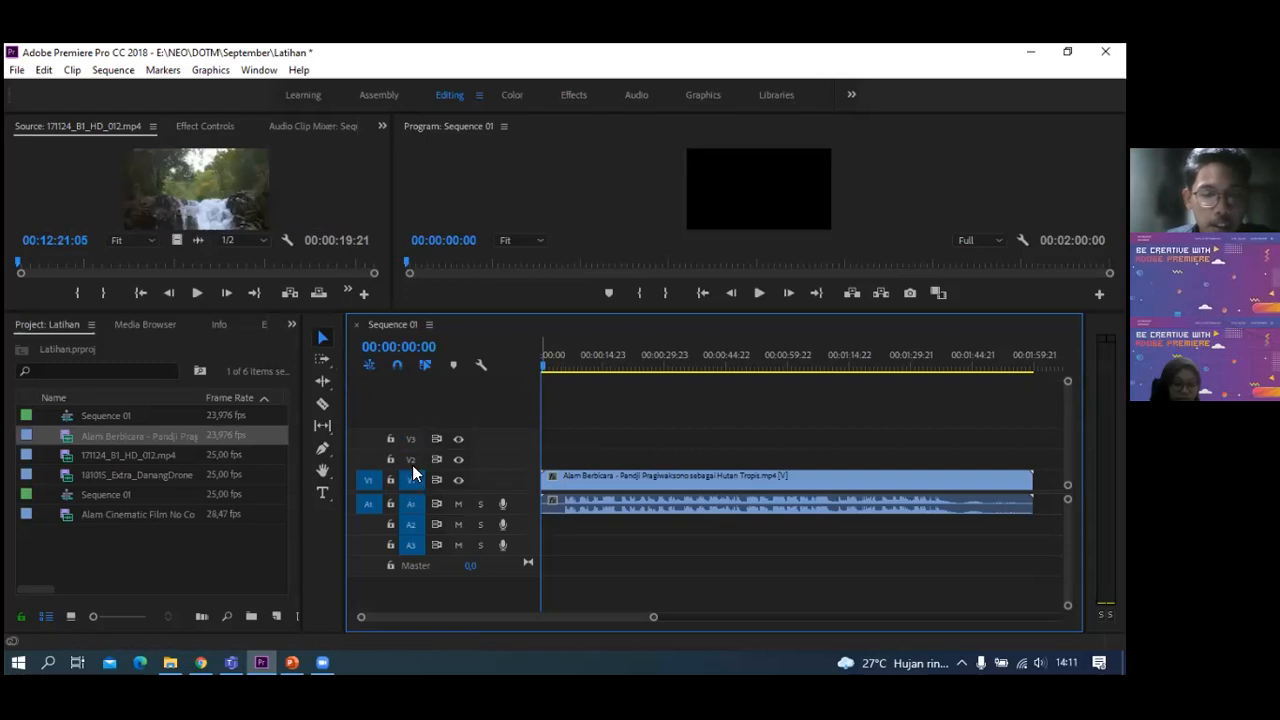
left_click(408, 481)
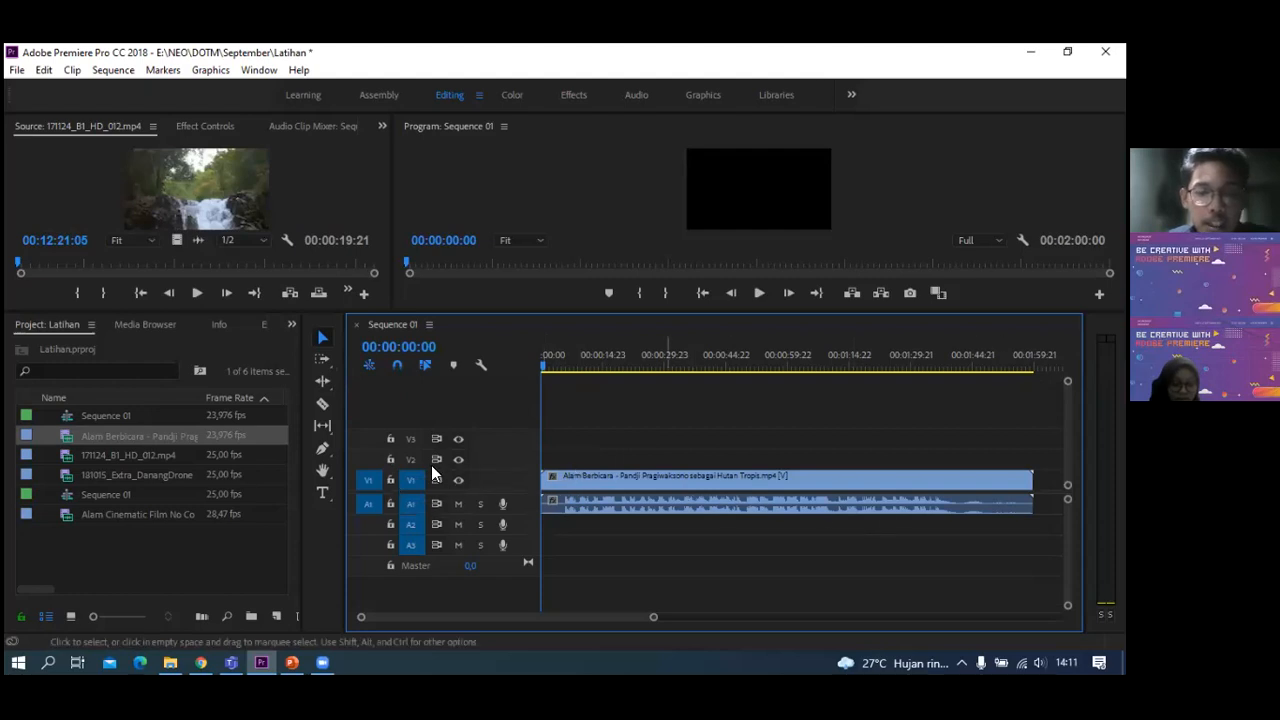
left_click(394, 478)
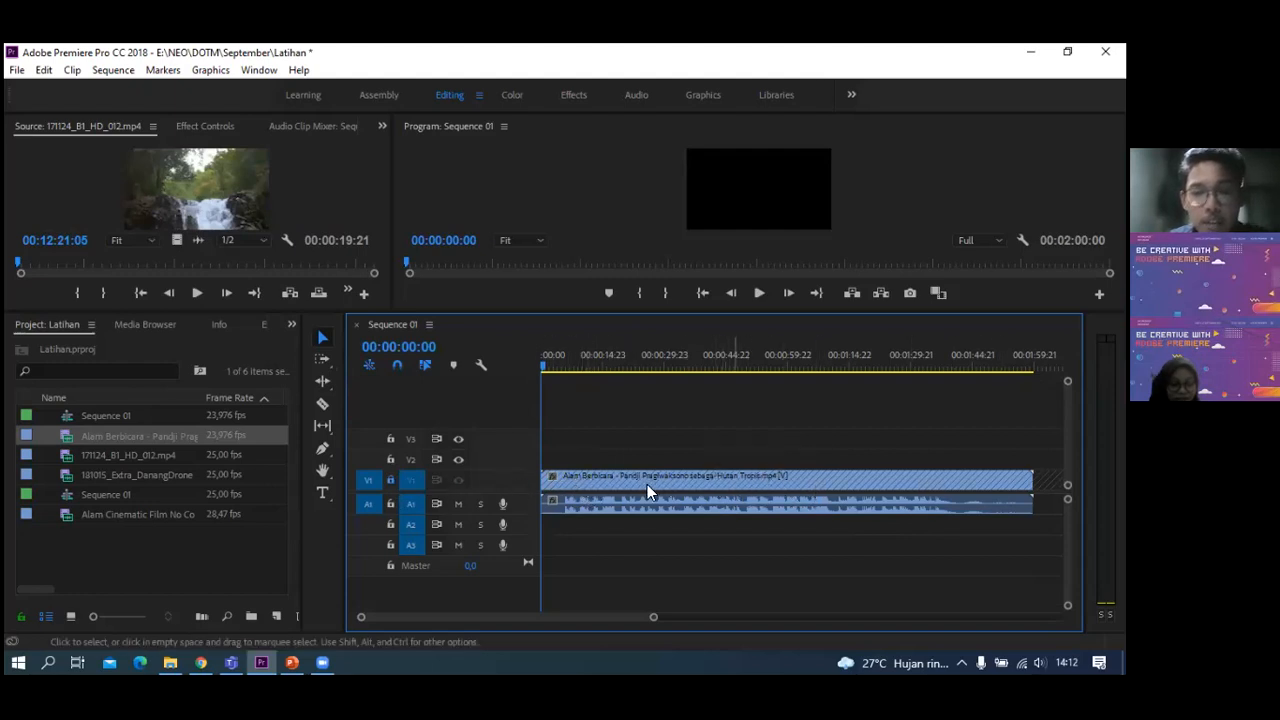
left_click(712, 480)
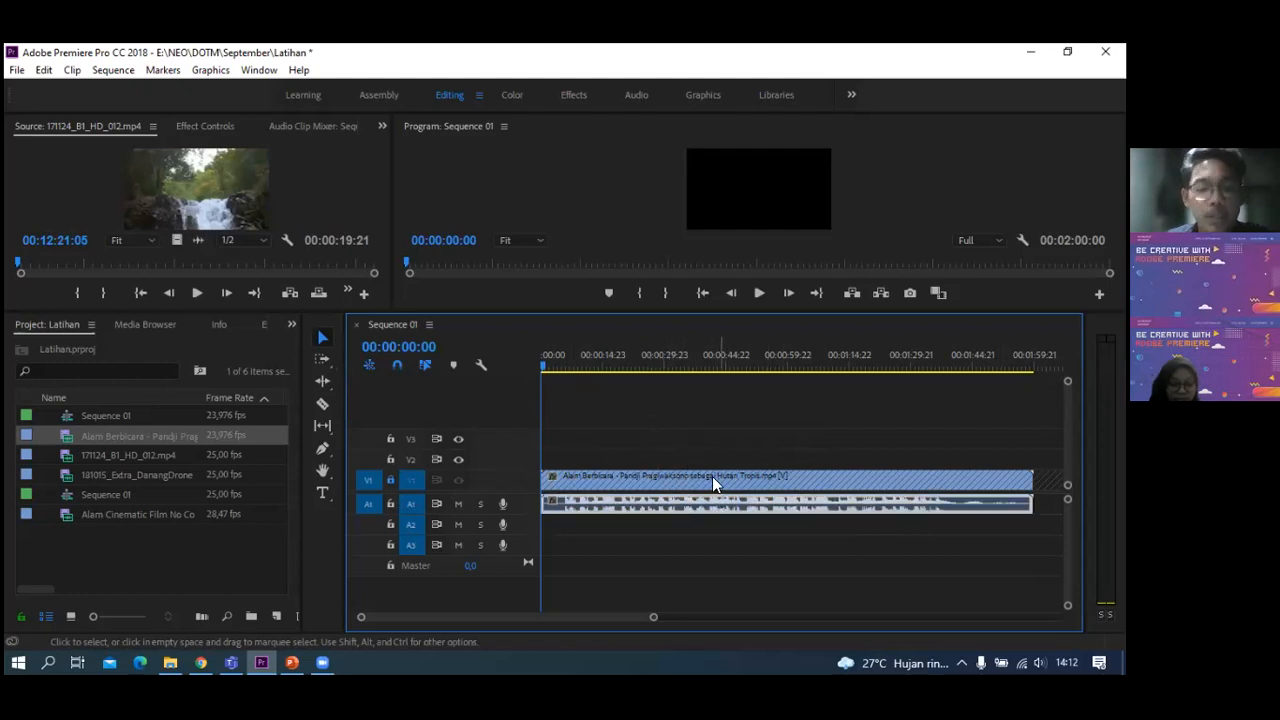
left_click(731, 483)
left_click(390, 479)
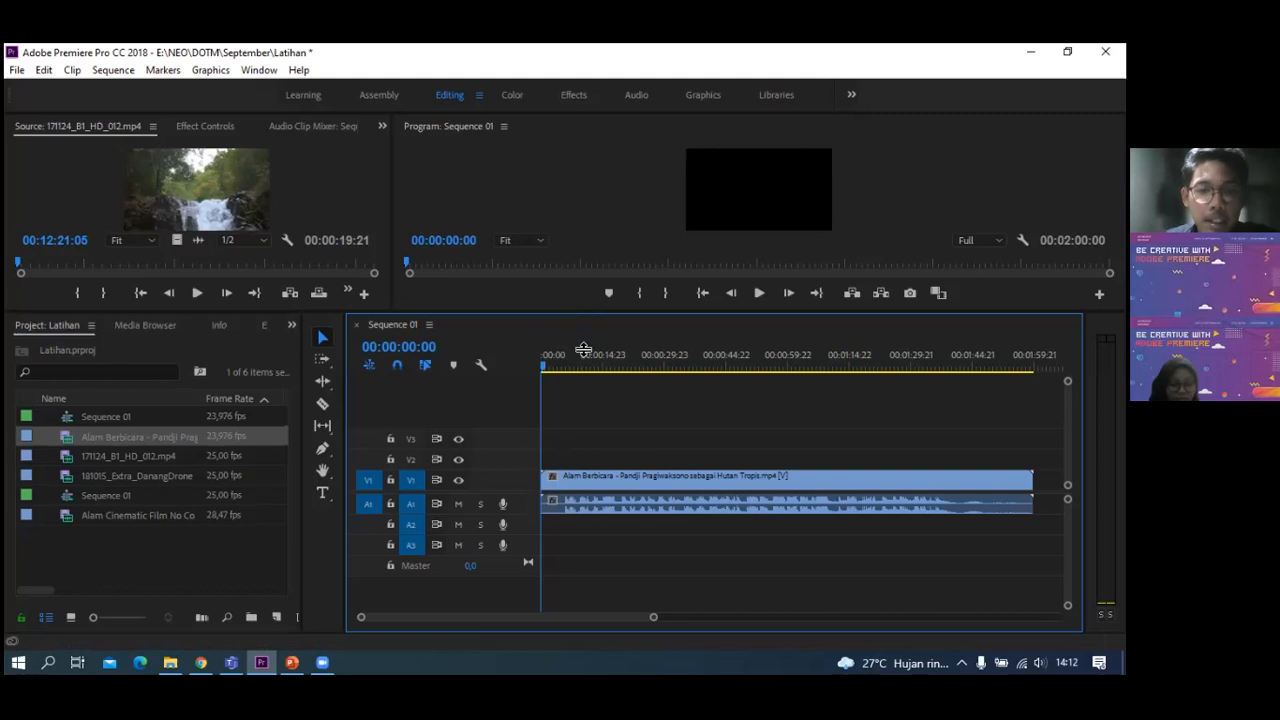
- Toggle the V1 track output off and on at about 23 seconds and return the playhead to the start
left_click_drag(584, 350, 634, 426)
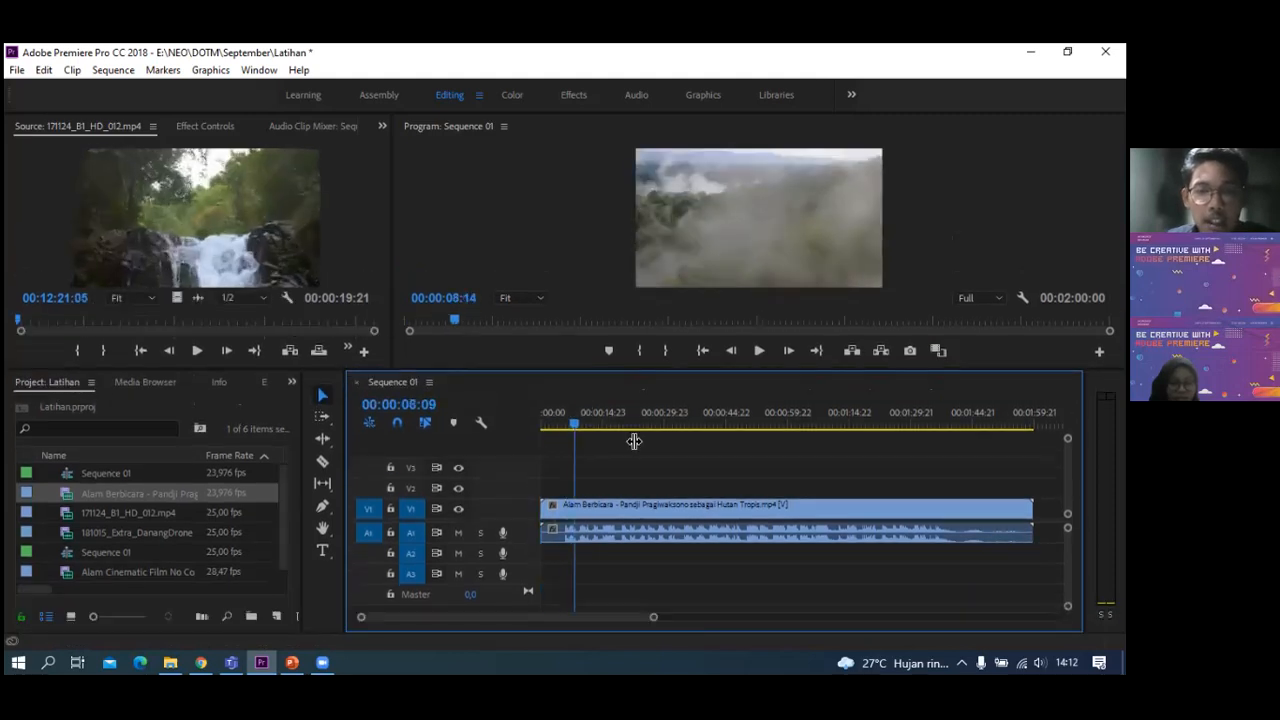
left_click(458, 507)
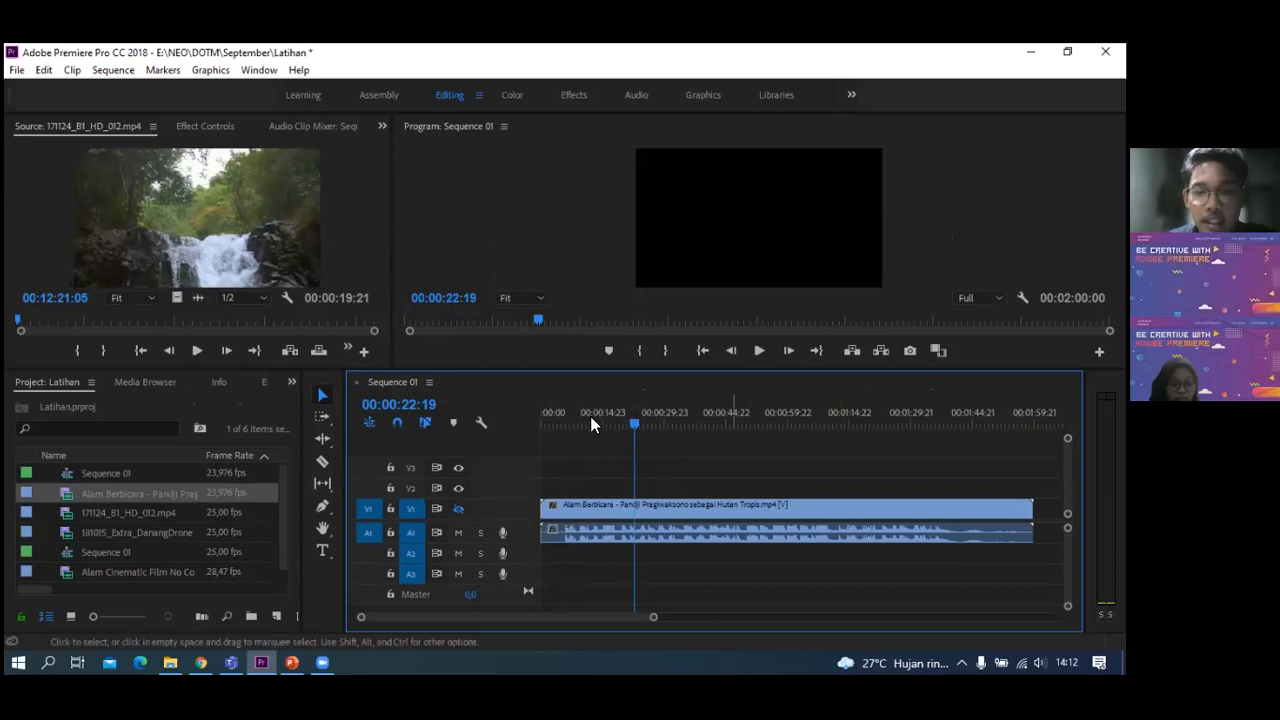
left_click_drag(634, 424, 519, 438)
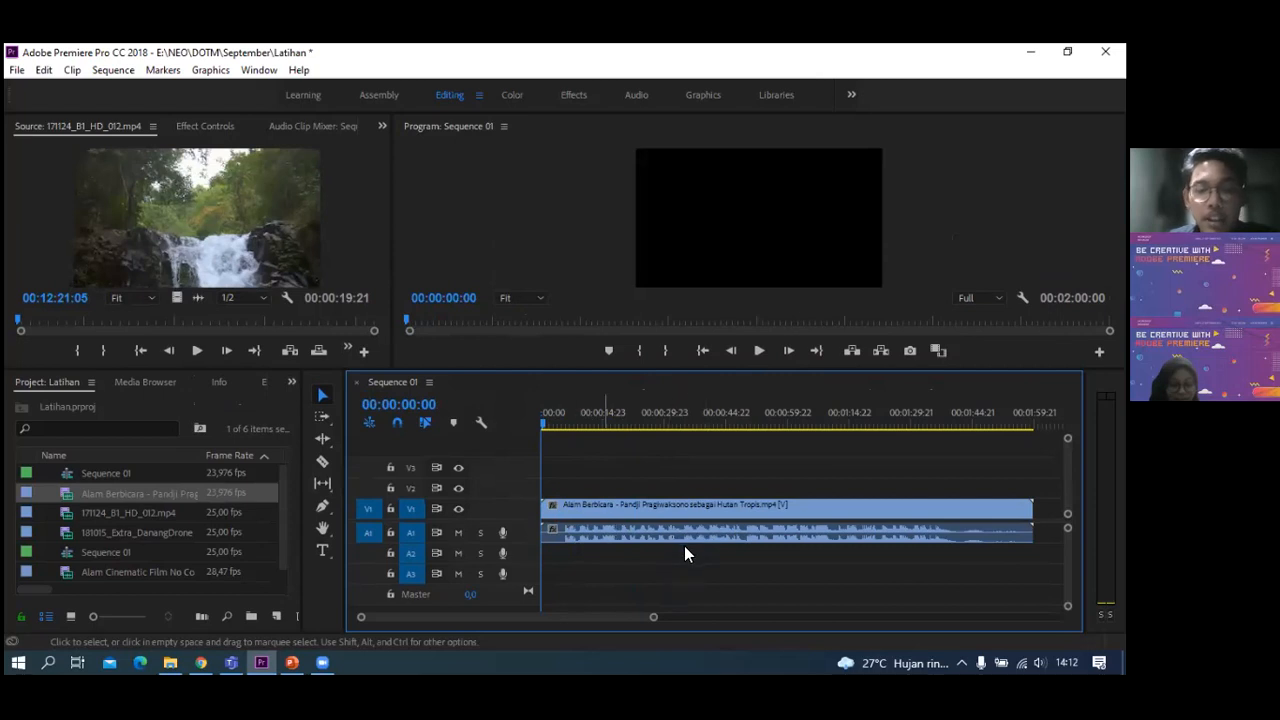
- Record a voice-over onto track A1 from the start to about 10 seconds and return the playhead to the start
left_click(504, 533)
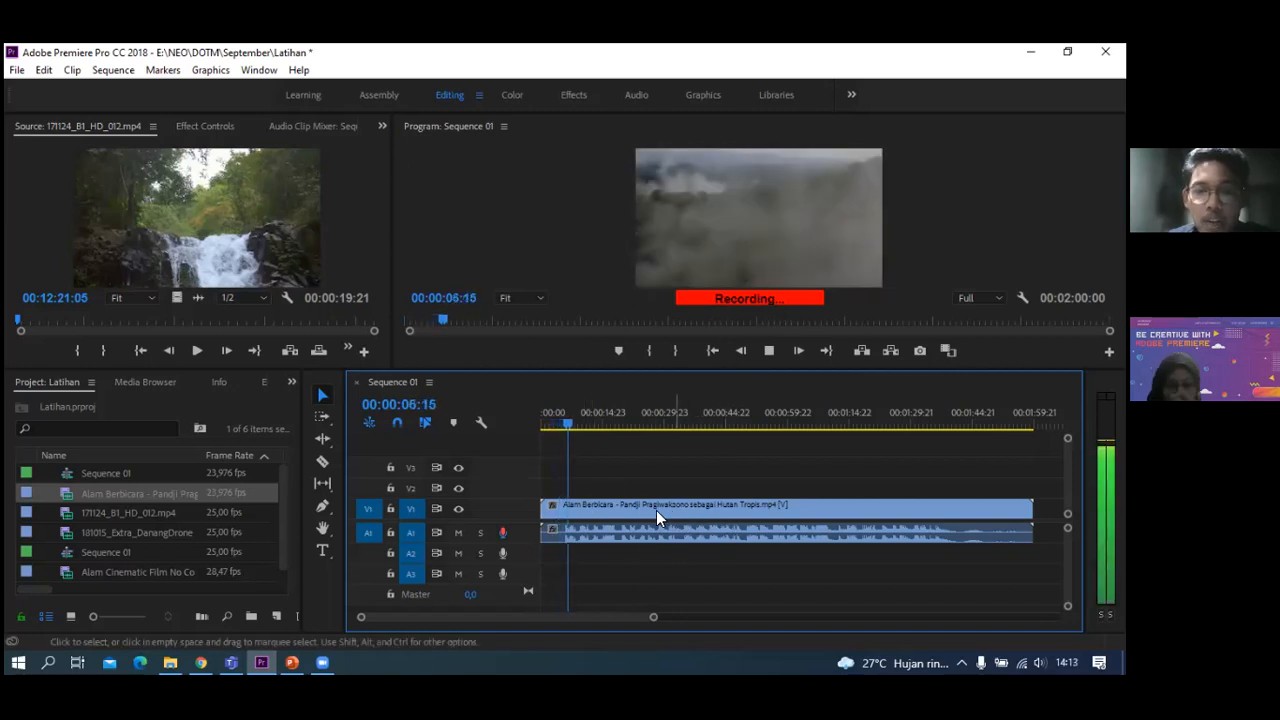
left_click(501, 533)
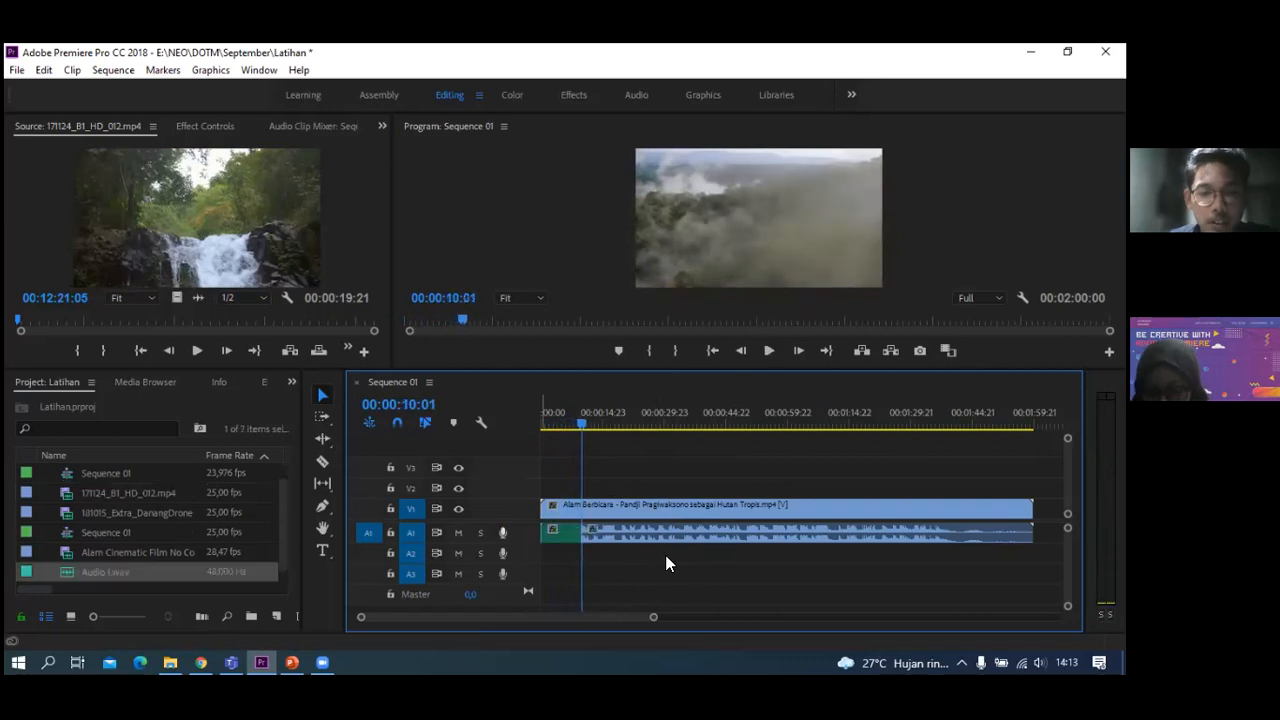
left_click_drag(583, 422, 531, 423)
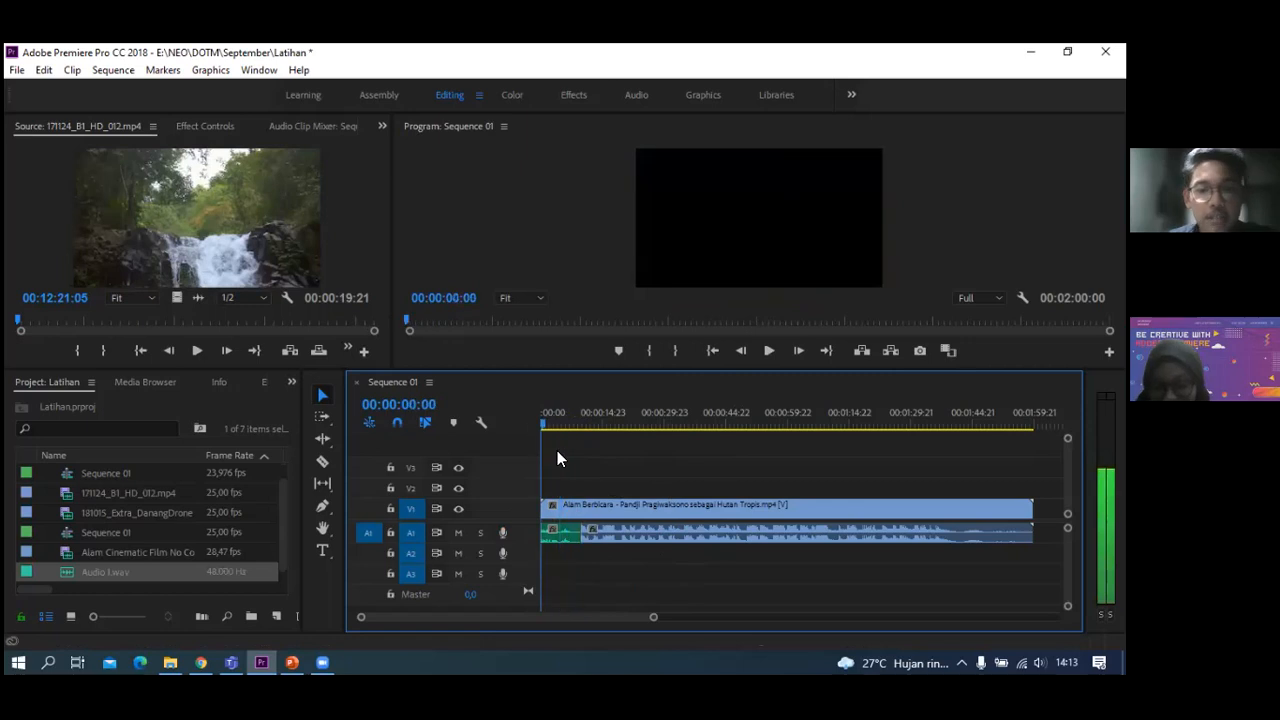
- Undo the voice-over recording on A1, play the opening seconds of the sequence and return the playhead to the start
key("ctrl+z")
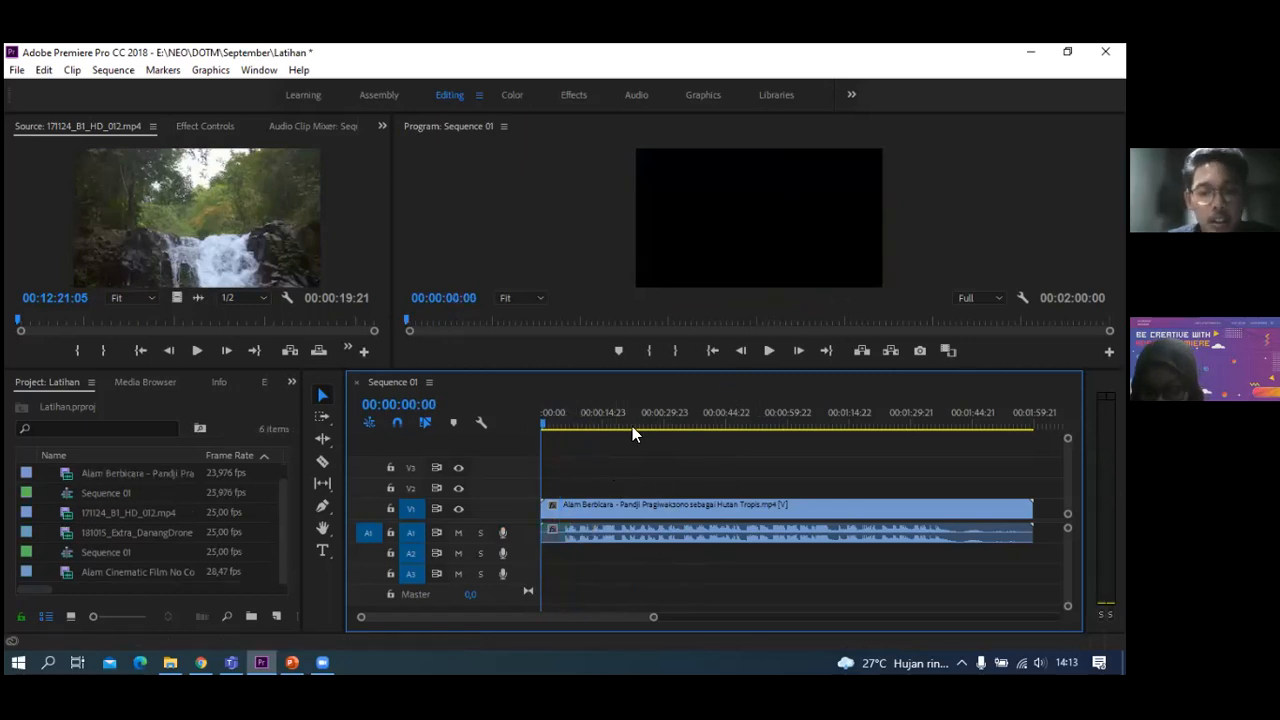
key("space")
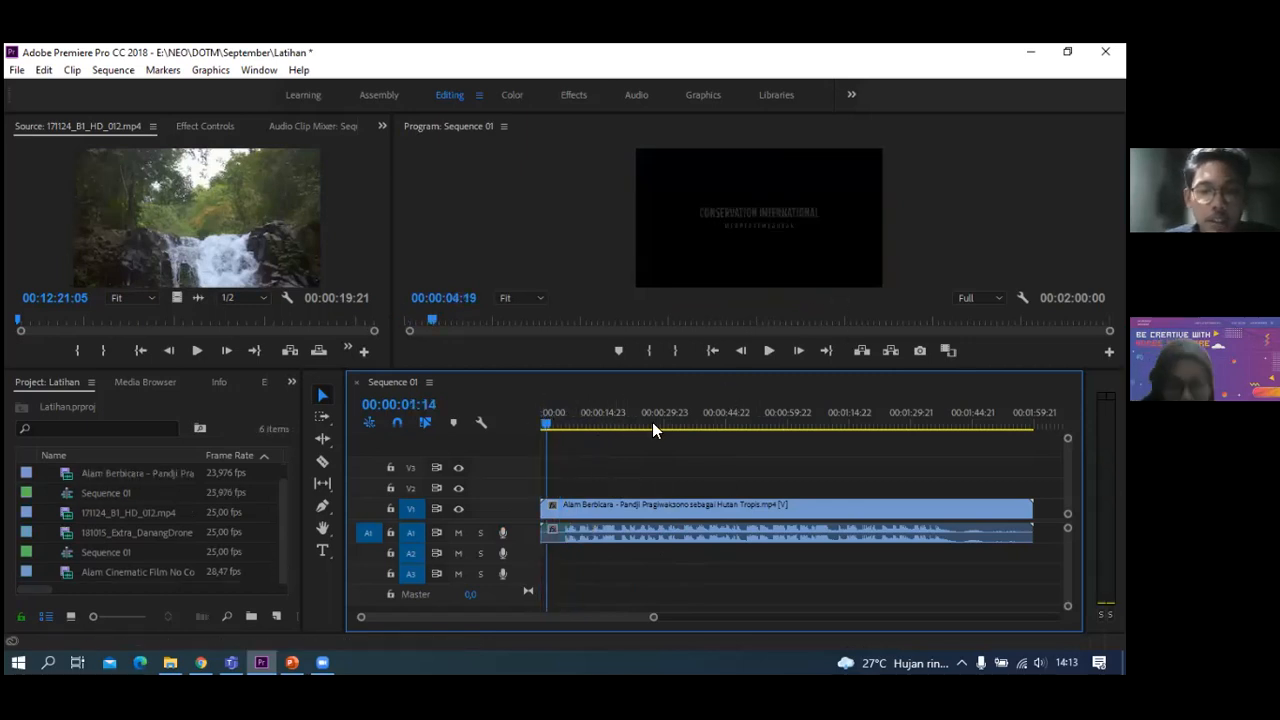
key("space")
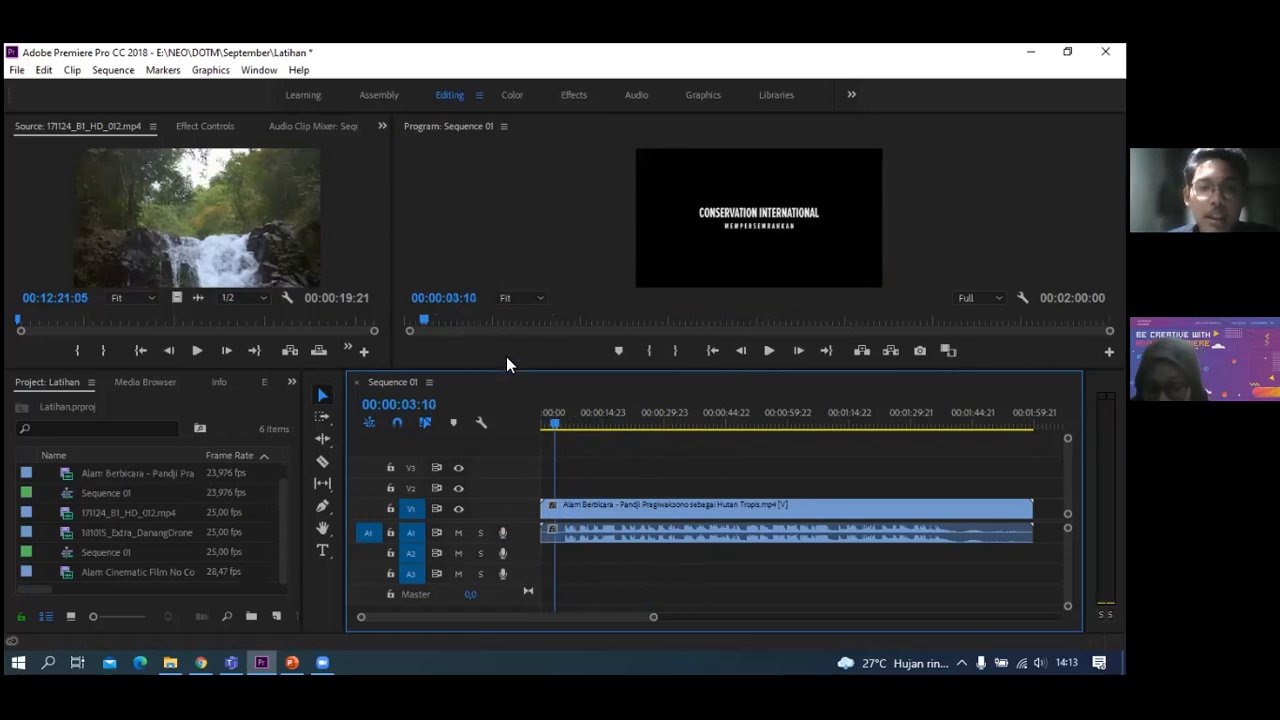
left_click_drag(512, 390, 515, 420)
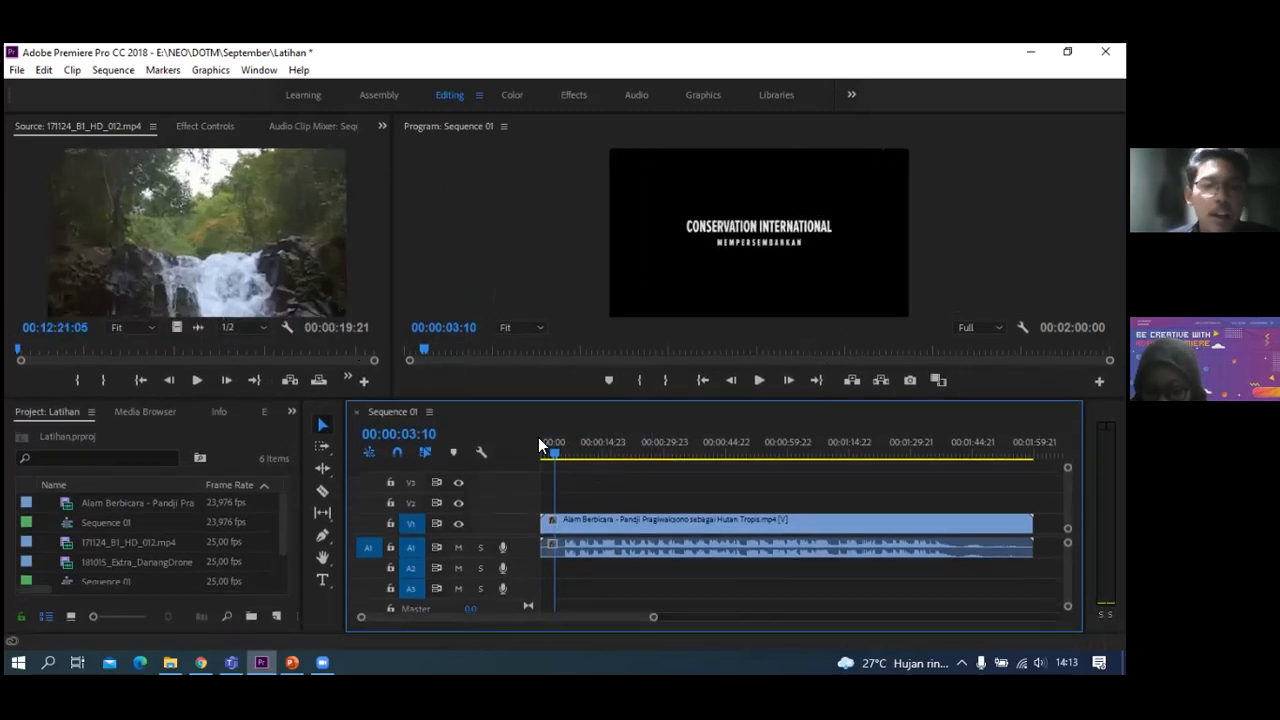
key("Home")
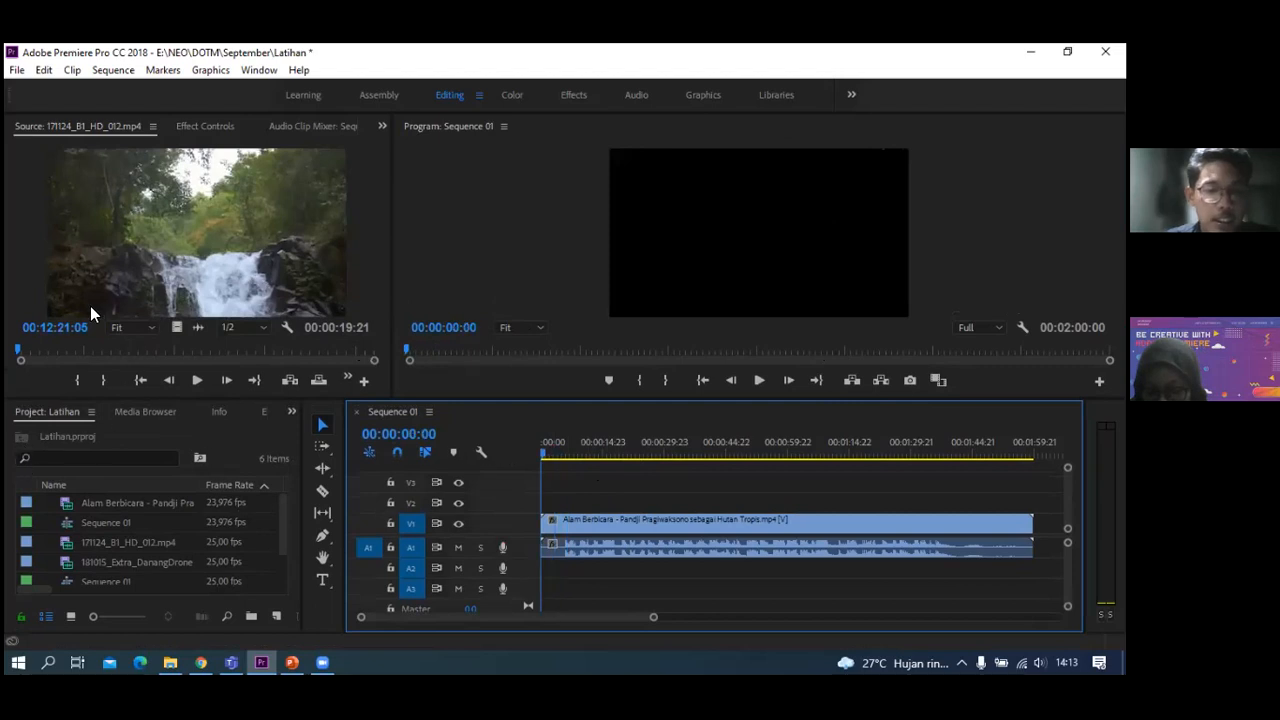
- Mark the section of source clip 171124_B1_HD_012.mp4 from In point 00:12:24:14 to Out point 00:12:38:02
left_click(34, 240)
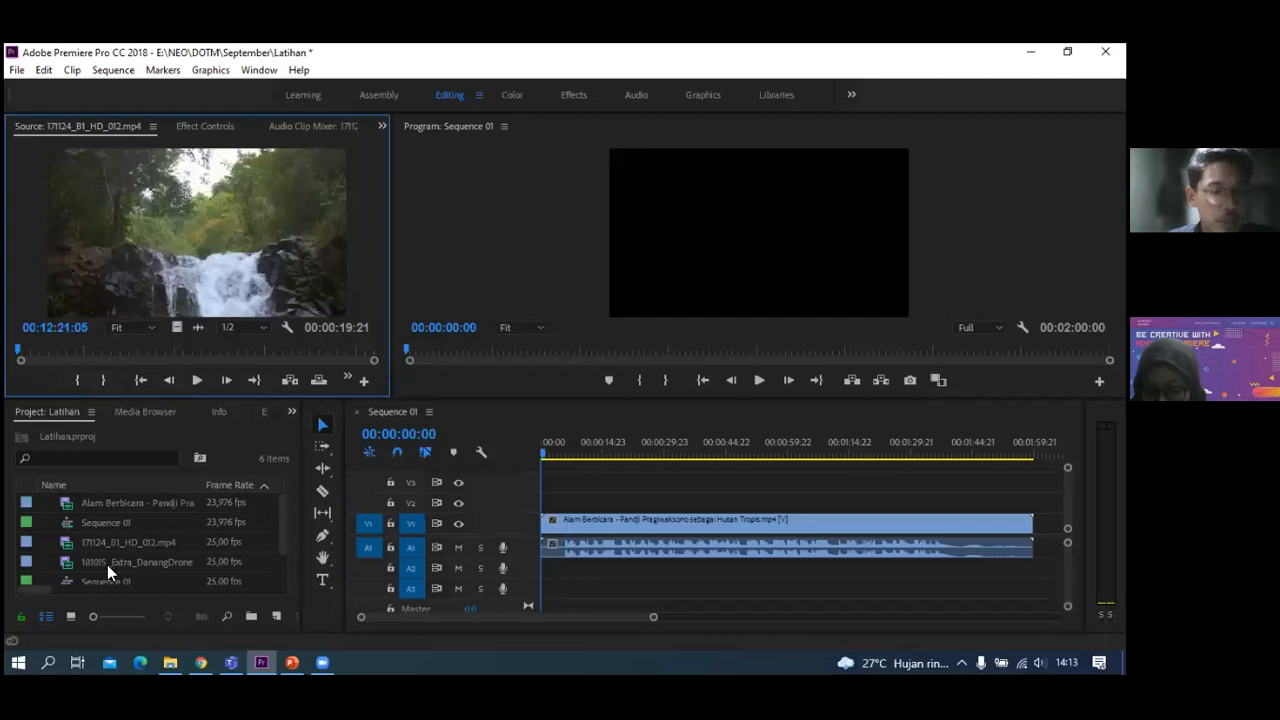
left_click(66, 541)
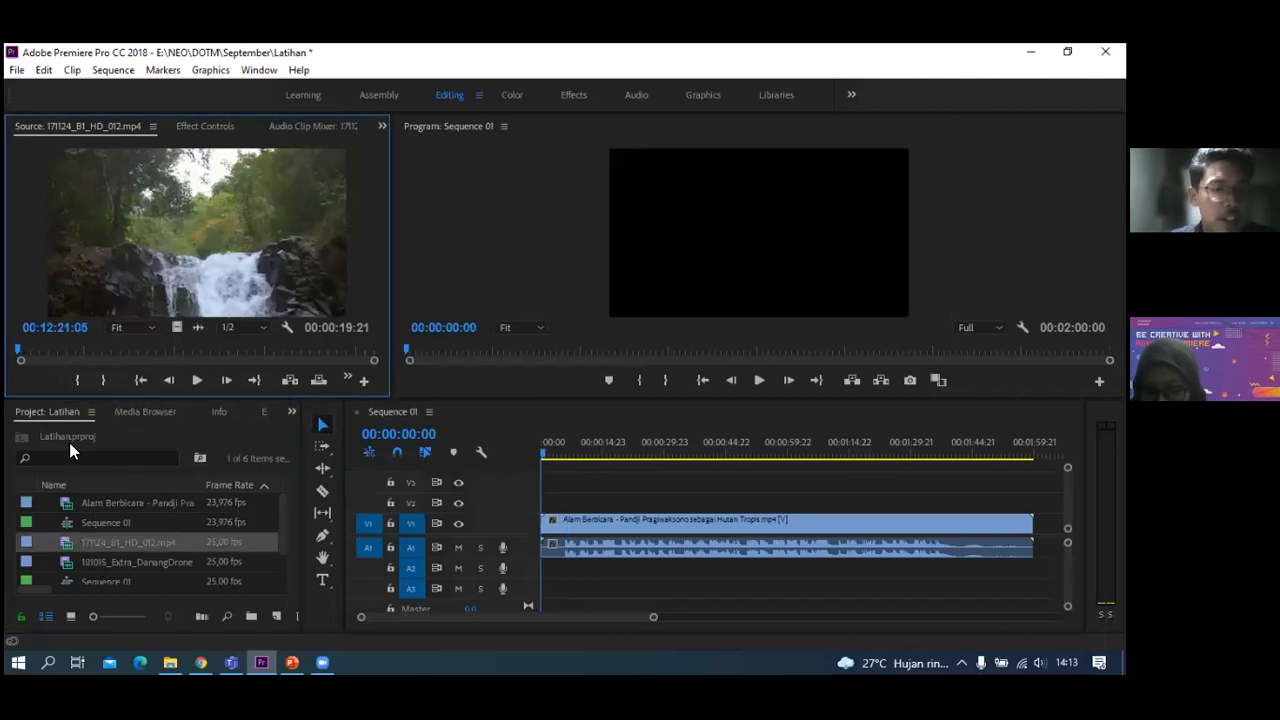
mouse_move(88, 348)
left_mouse_down()
mouse_move(17, 344)
mouse_move(221, 360)
mouse_move(92, 340)
mouse_move(60, 340)
mouse_move(112, 356)
mouse_move(24, 358)
mouse_move(82, 356)
left_mouse_up()
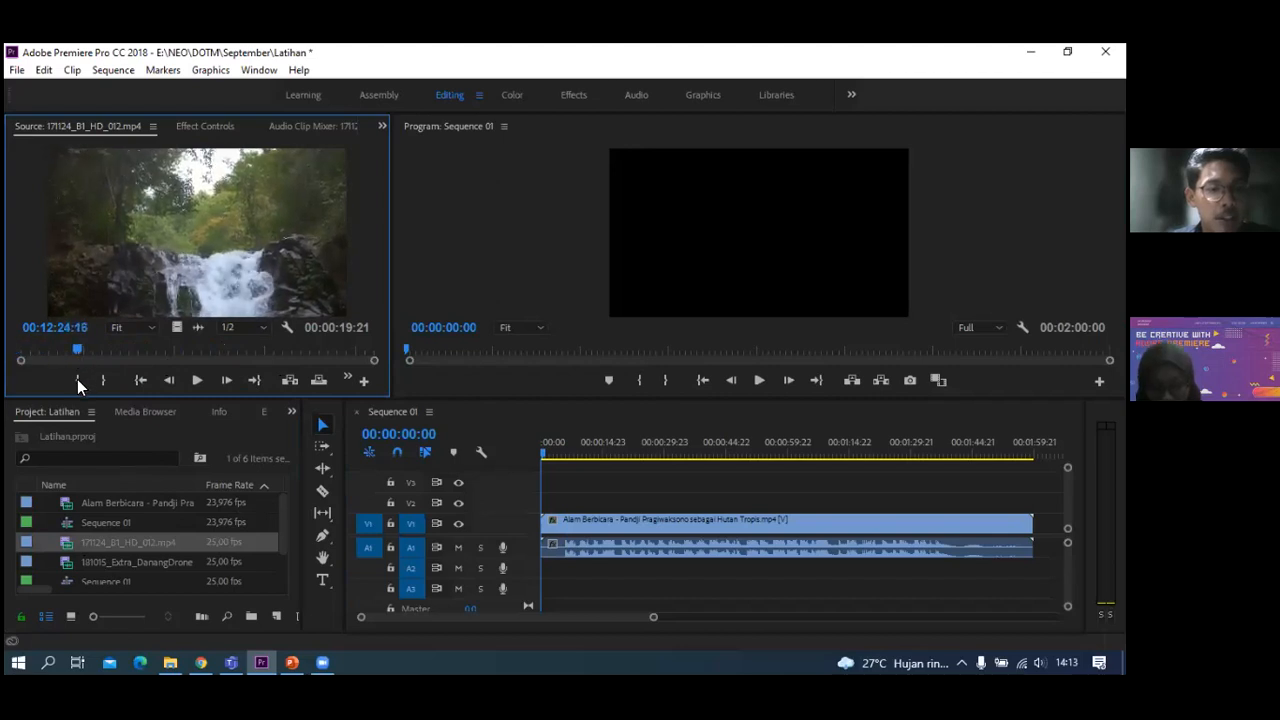
left_click_drag(79, 347, 313, 366)
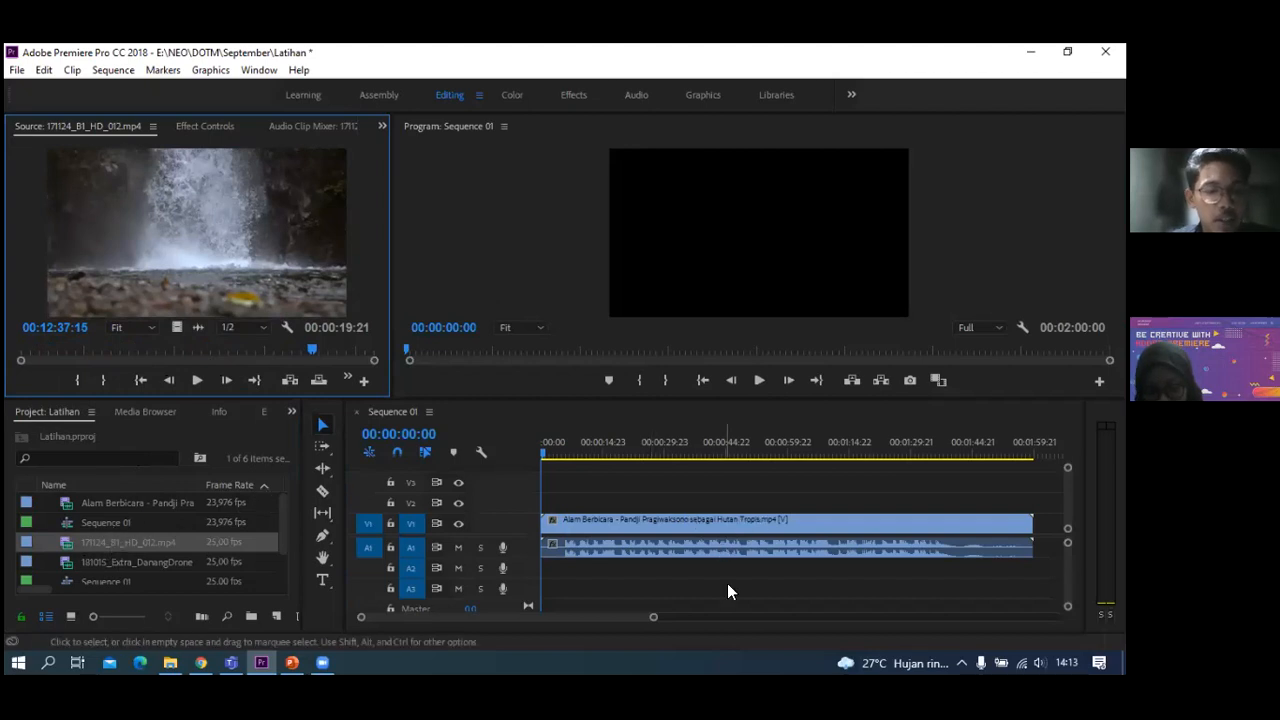
left_click_drag(652, 617, 597, 617)
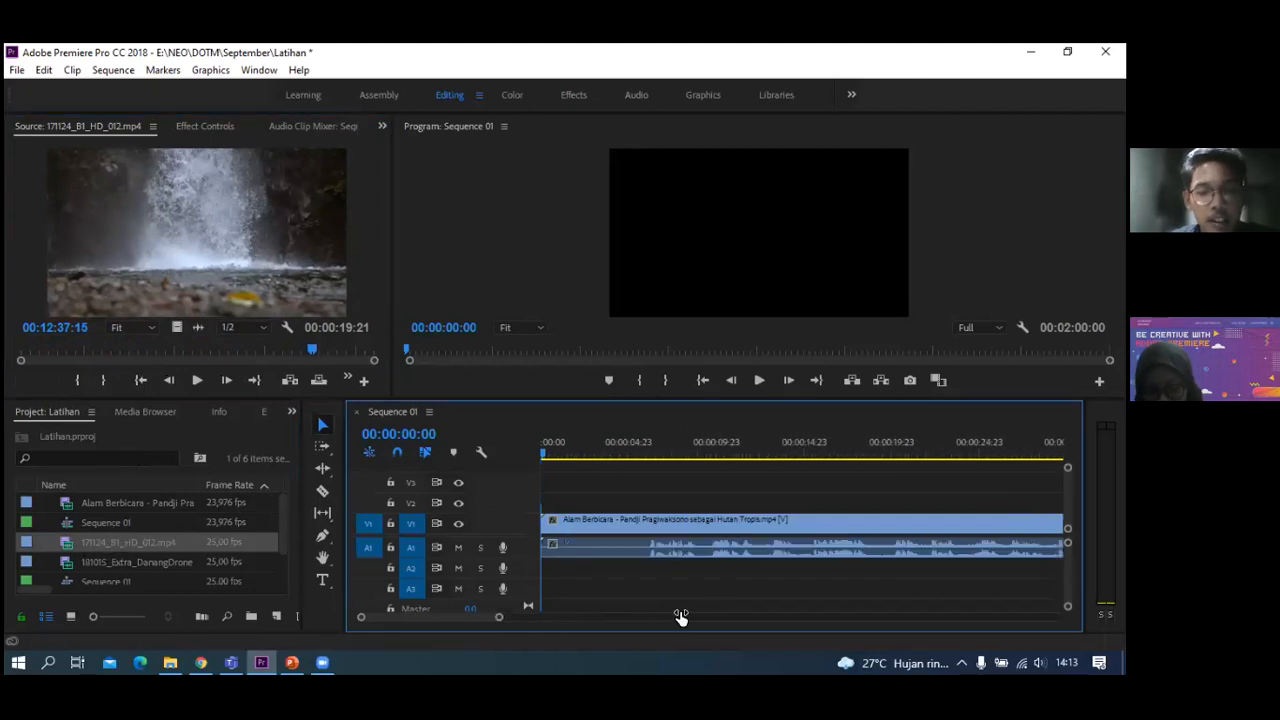
left_click_drag(754, 612, 840, 609)
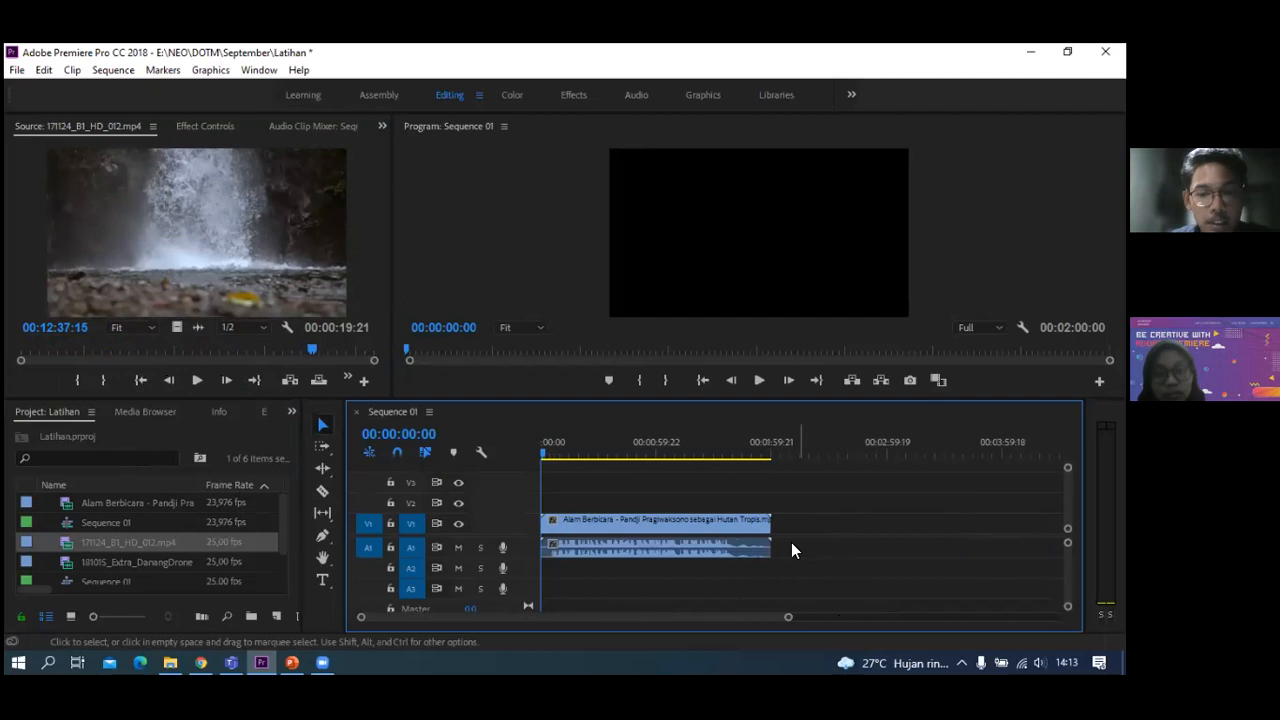
left_click_drag(309, 350, 77, 362)
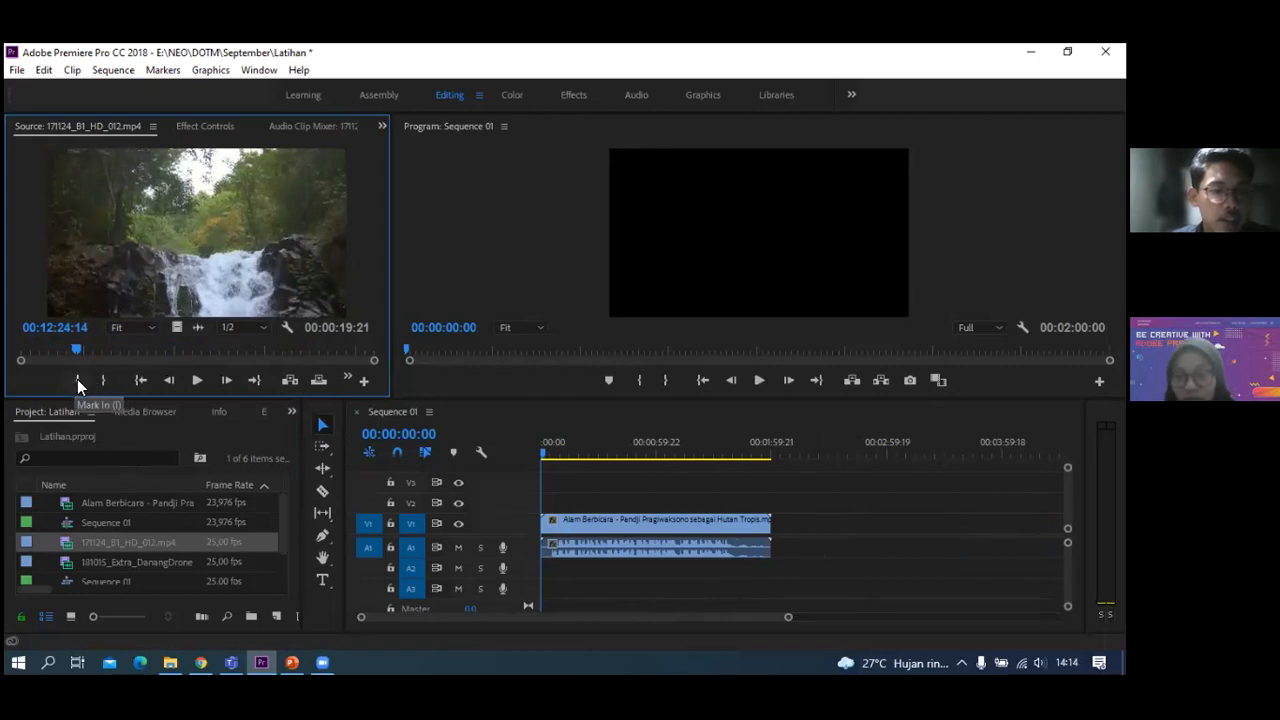
left_click(77, 379)
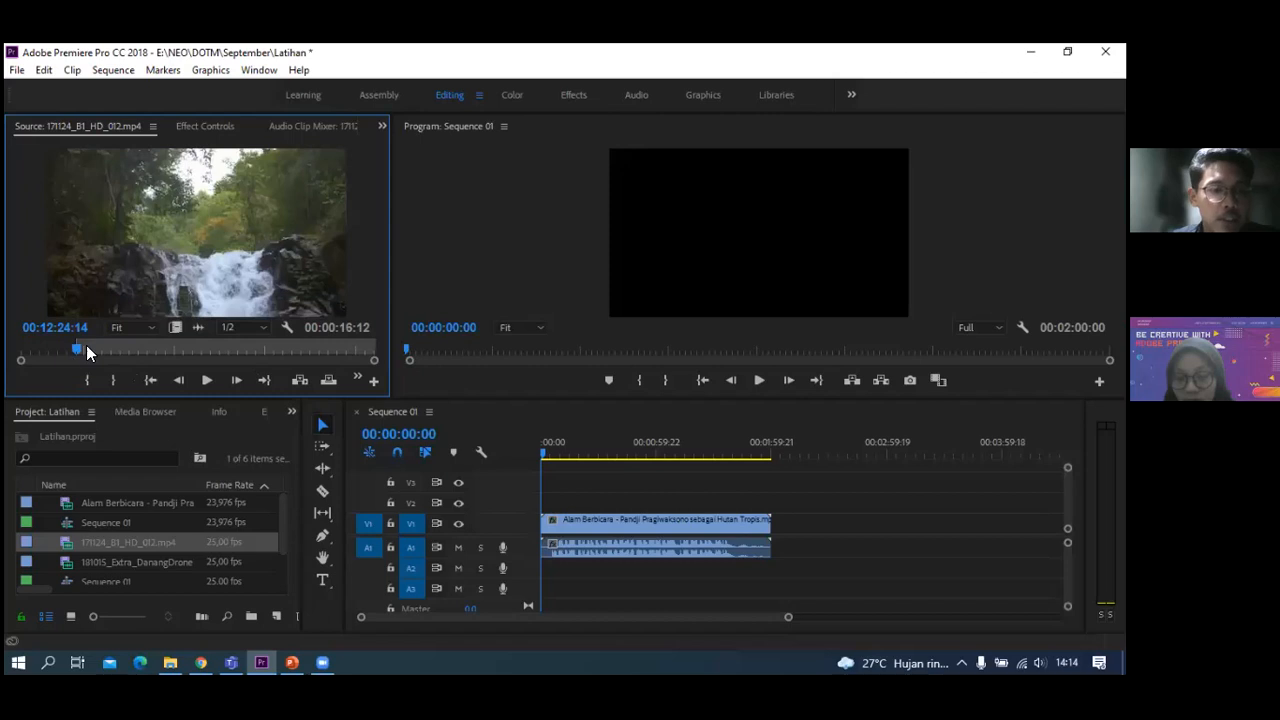
left_click_drag(79, 350, 319, 364)
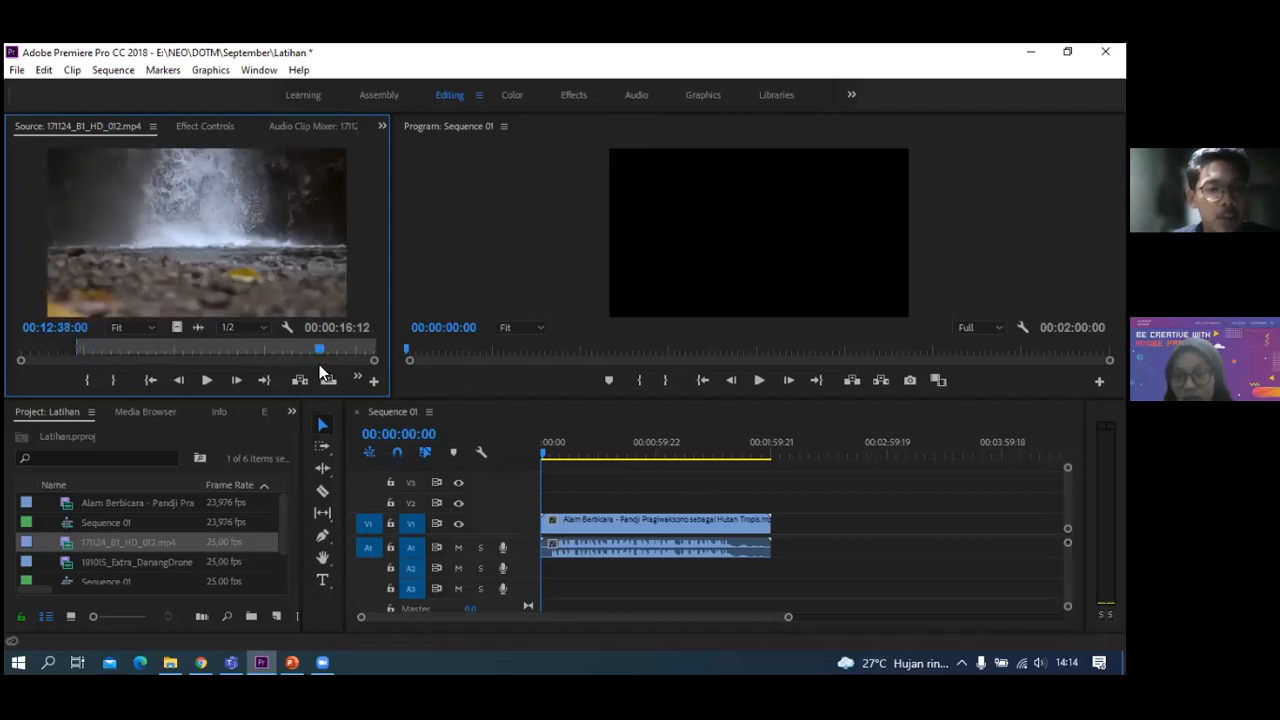
left_click(118, 381)
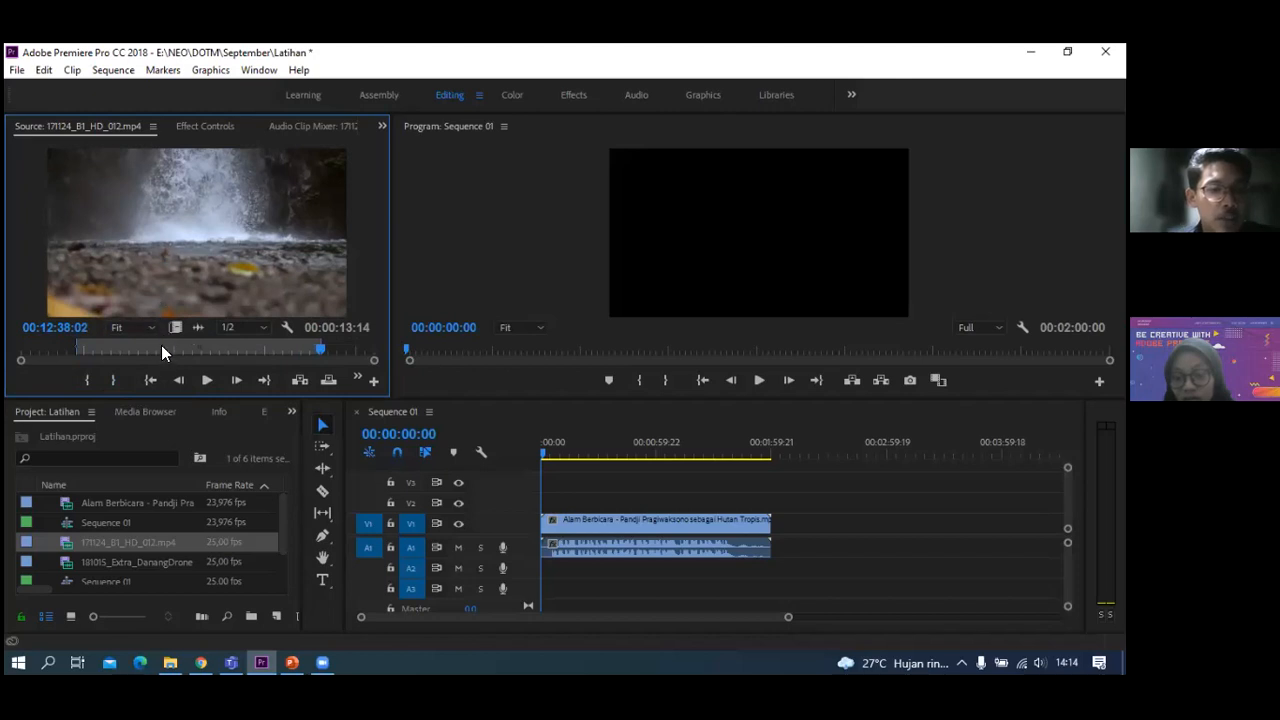
- Add the marked waterfall section with its audio directly after the Alam Berbicara clip and place the playhead at 00:01:59:03
left_click(201, 352)
left_click_drag(286, 326, 778, 538)
left_click_drag(560, 458, 769, 487)
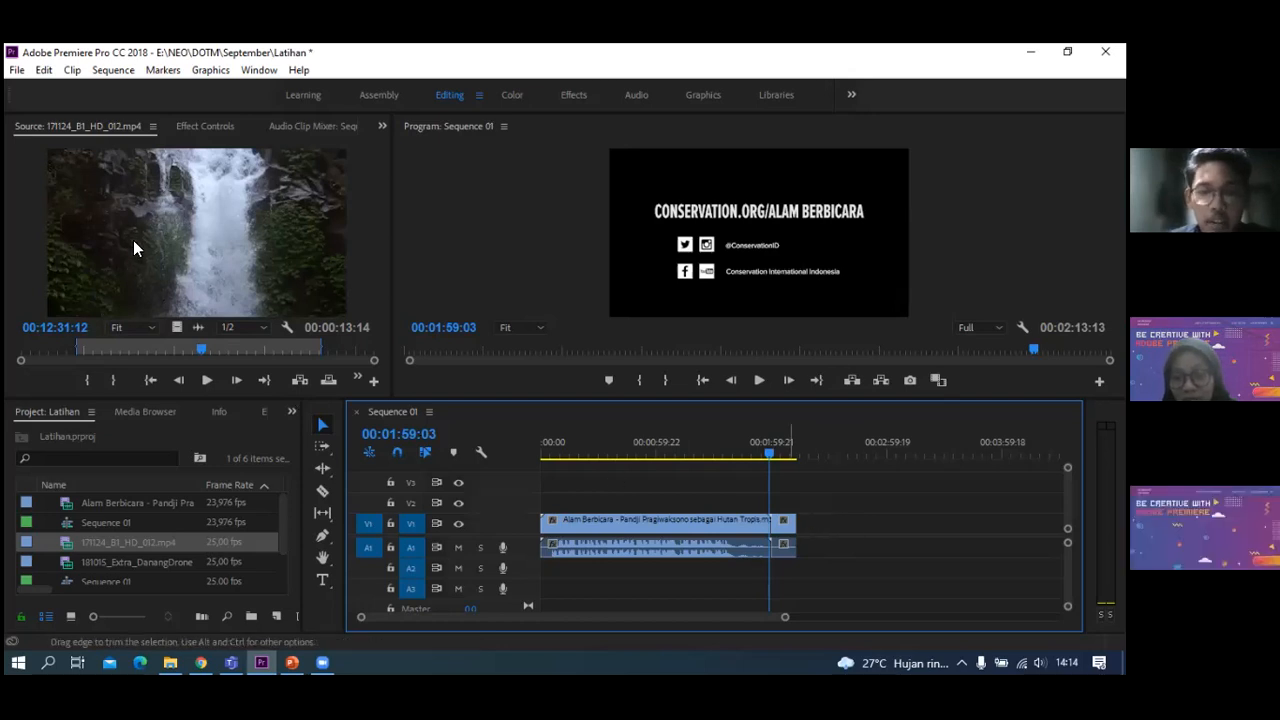
- Add the marked section's video only to V1 starting at about 2:40 and its audio only to A1 at about 3:22
left_click_drag(275, 356, 805, 524)
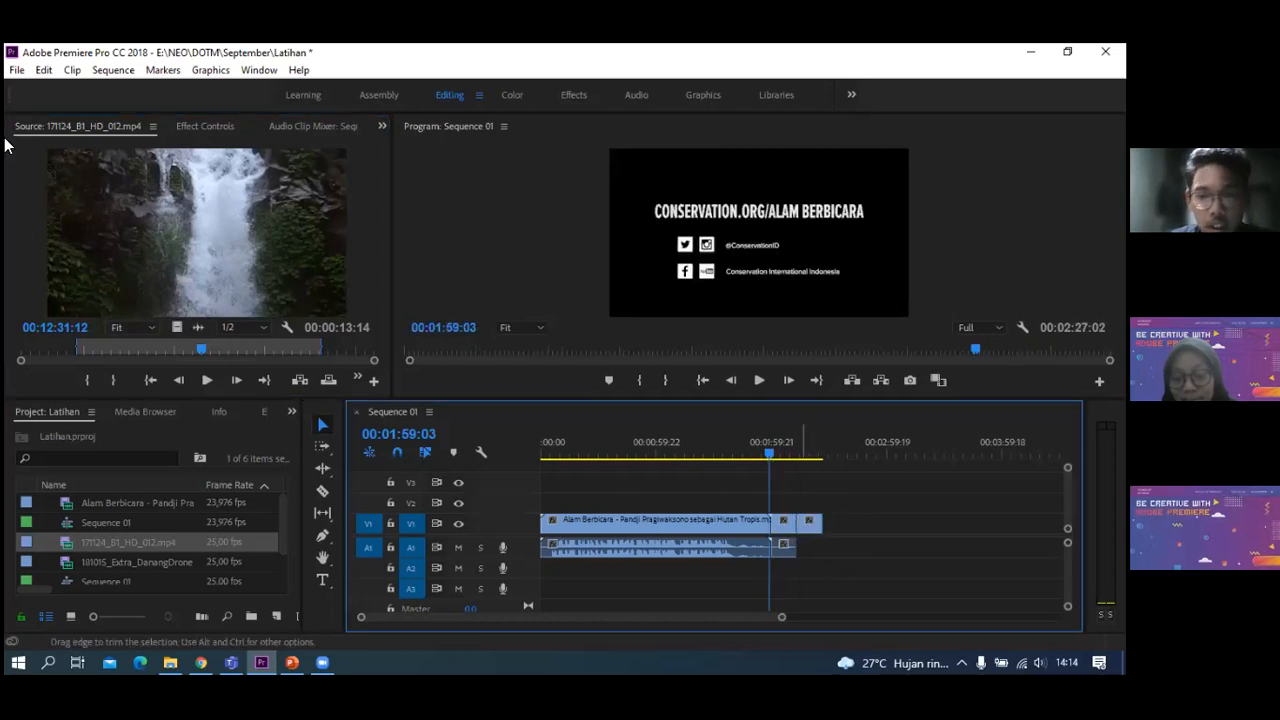
left_click_drag(197, 328, 944, 548)
left_click_drag(810, 523, 862, 524)
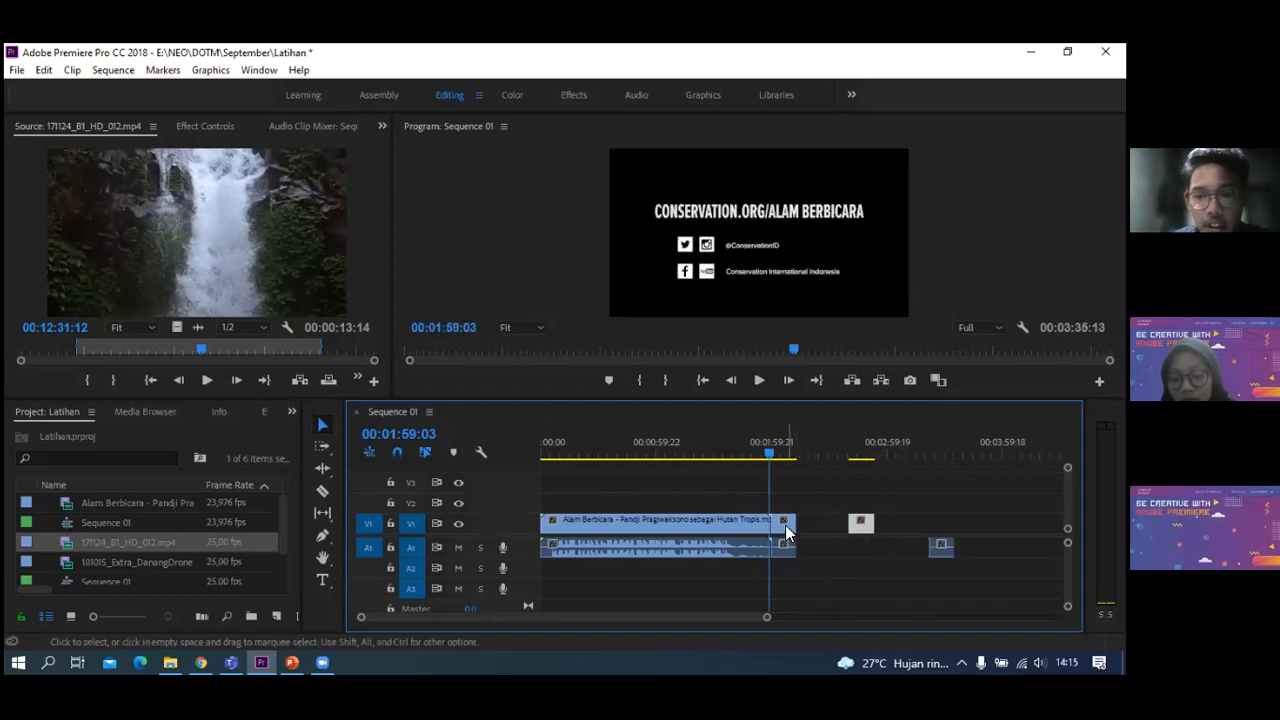
- Move the linked waterfall clip away from the Alam Berbicara clip to start at about 2:17, and select each clip in turn
left_click_drag(180, 293, 816, 530)
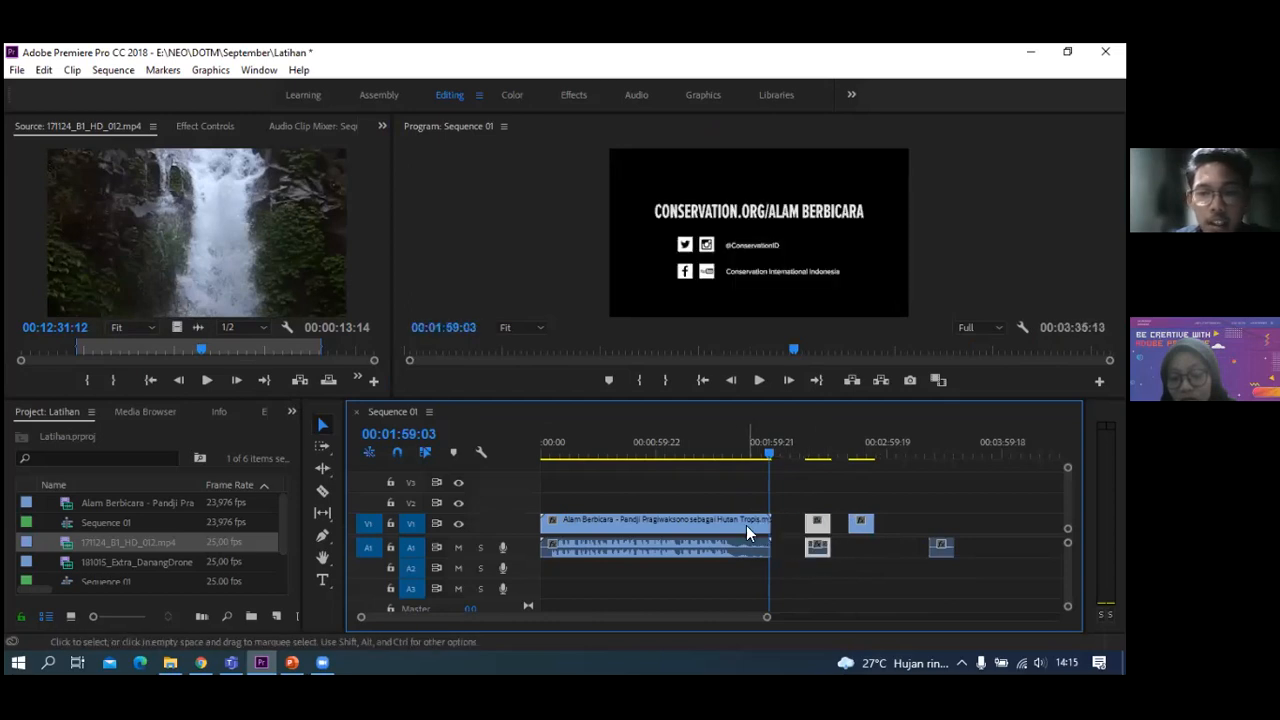
left_click(746, 532)
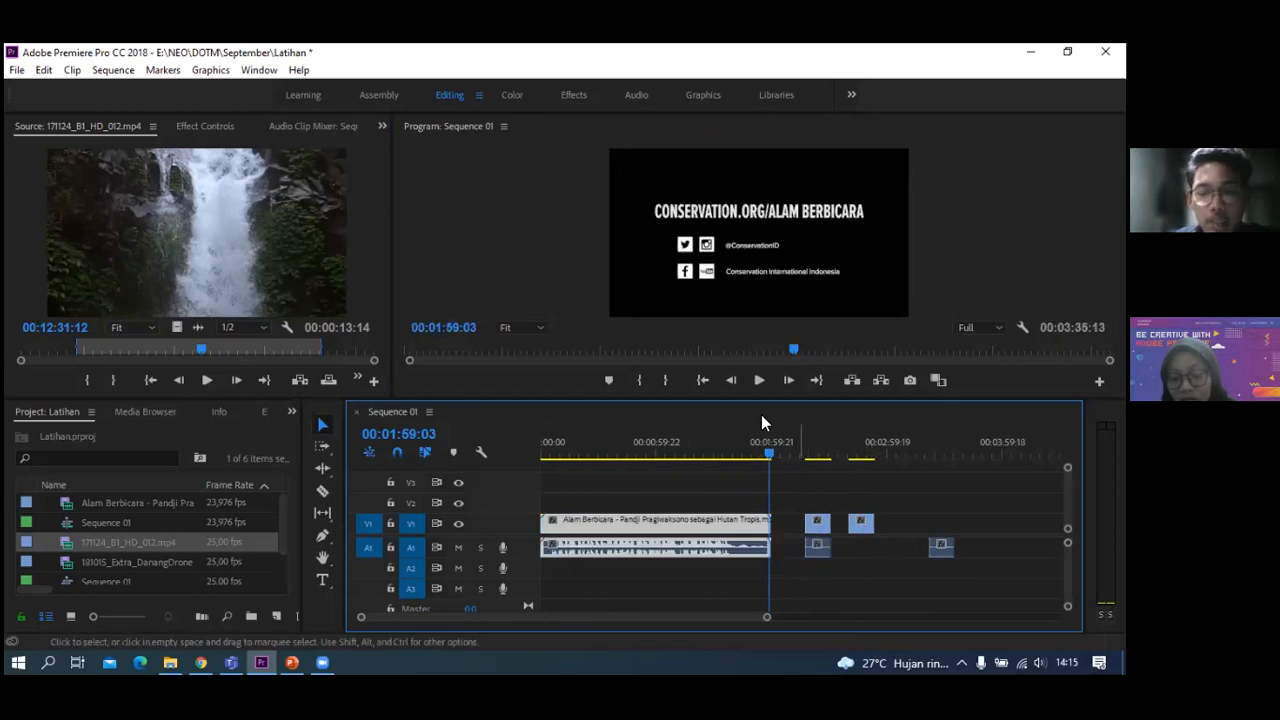
left_click(653, 500)
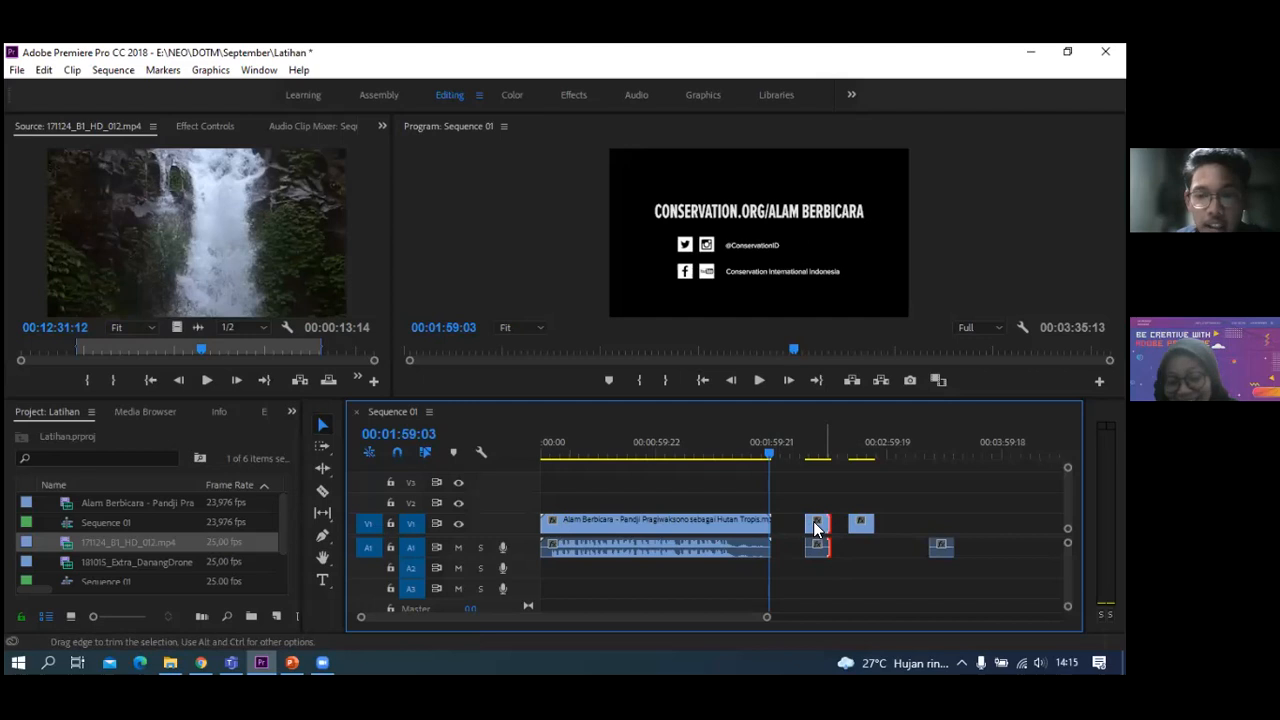
left_click_drag(819, 524, 814, 539)
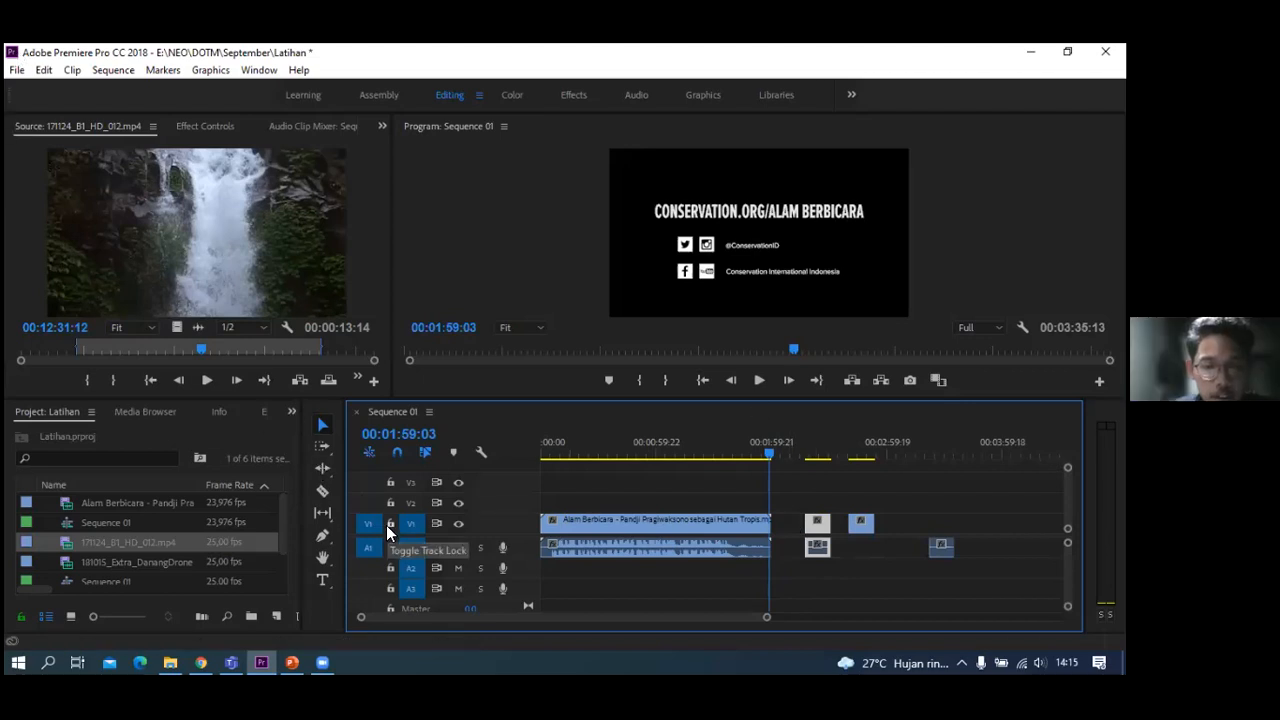
- Lock track V1, move the linked waterfall clip's audio on A1 against the Alam Berbicara audio twice, and undo each move
left_click(389, 524)
left_click_drag(676, 501, 903, 530)
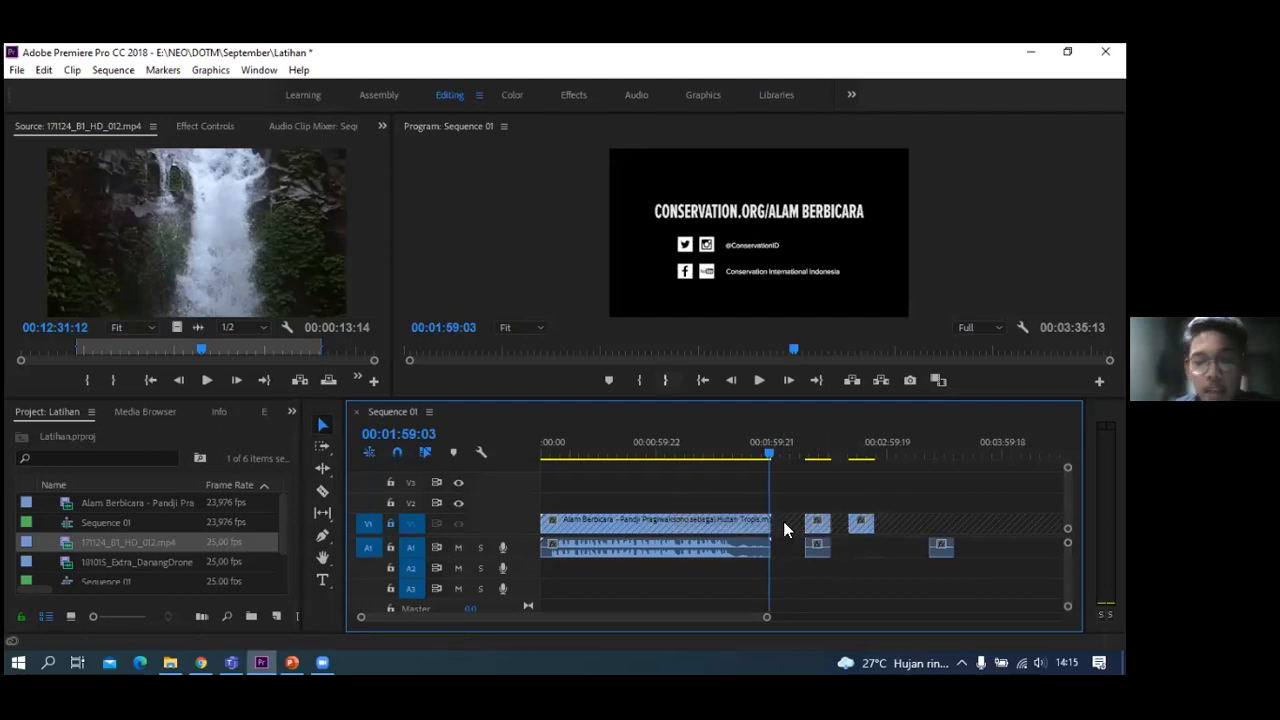
left_click_drag(817, 545, 784, 548)
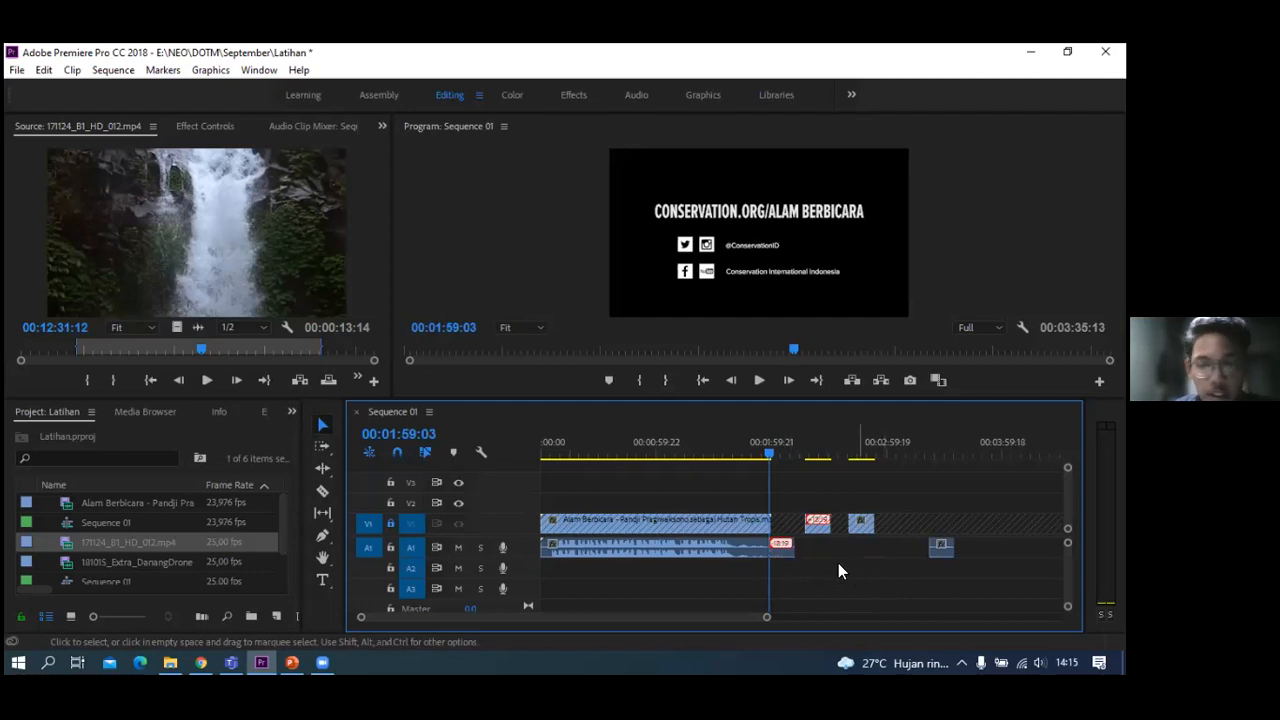
key("ctrl+z")
left_click_drag(815, 549, 784, 548)
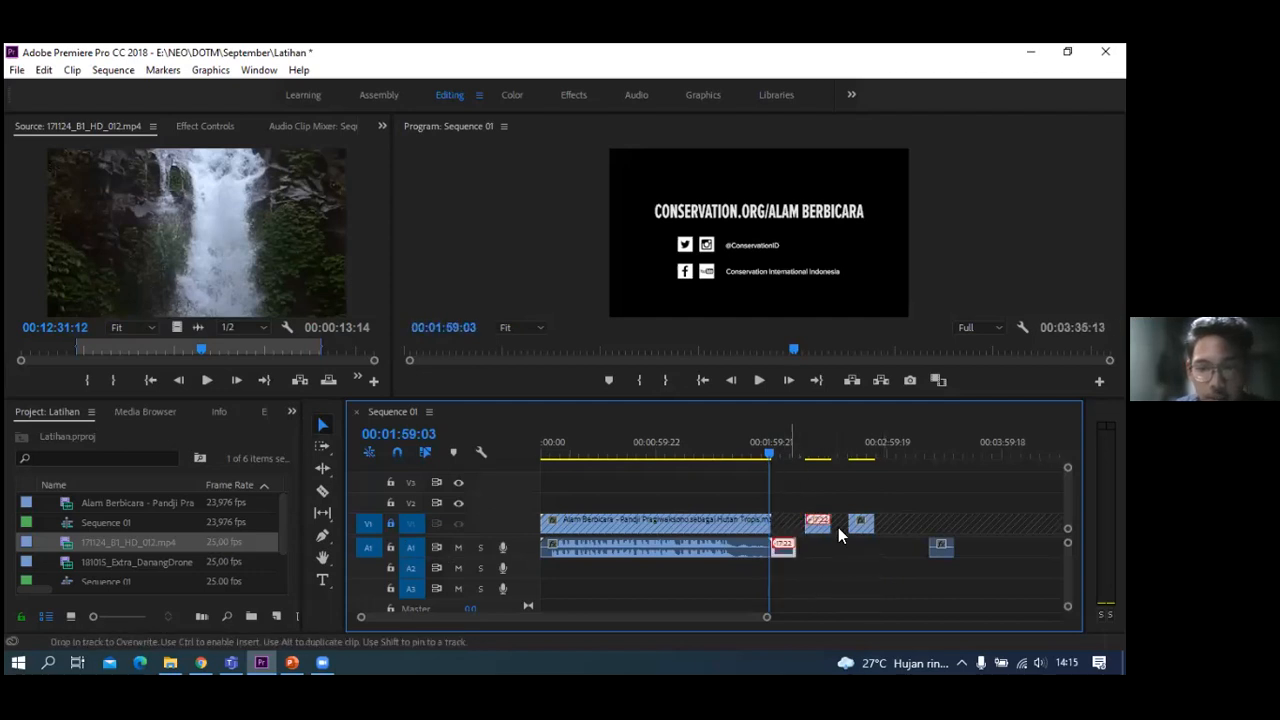
key("ctrl+z")
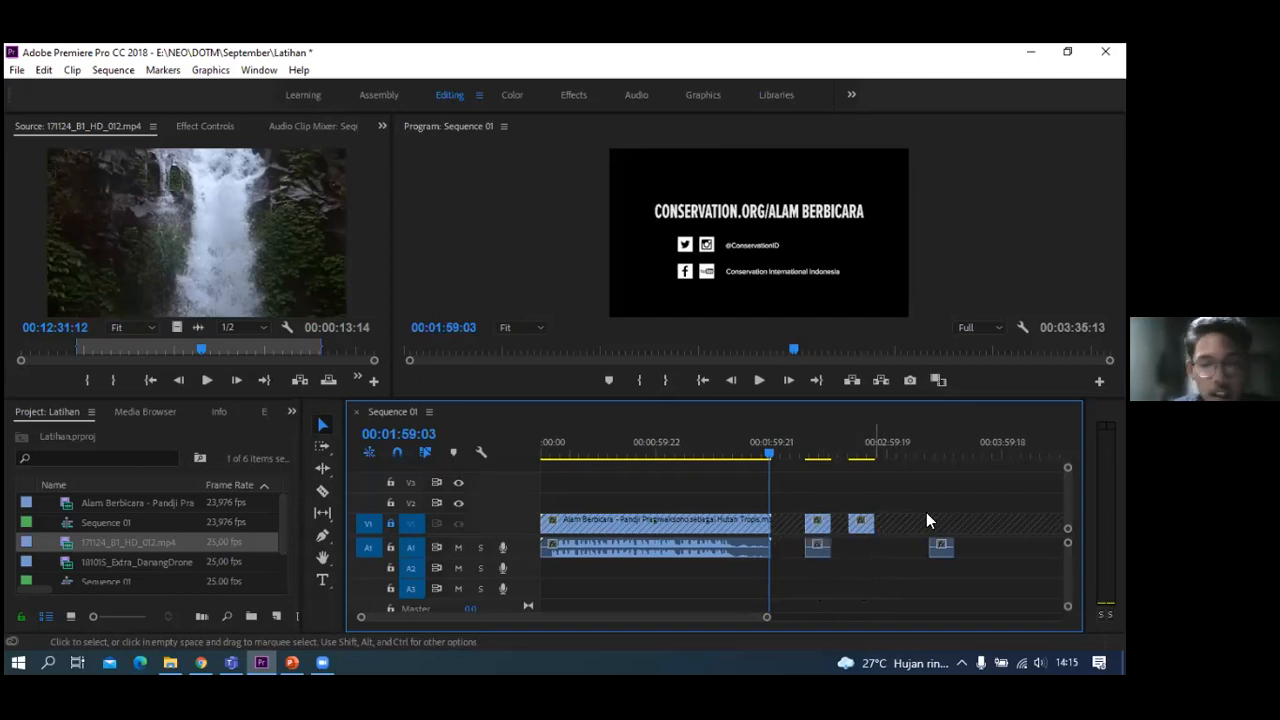
- Scrub the sequence at about 34 seconds, return to the start and play the opening title
left_click_drag(577, 467, 607, 467)
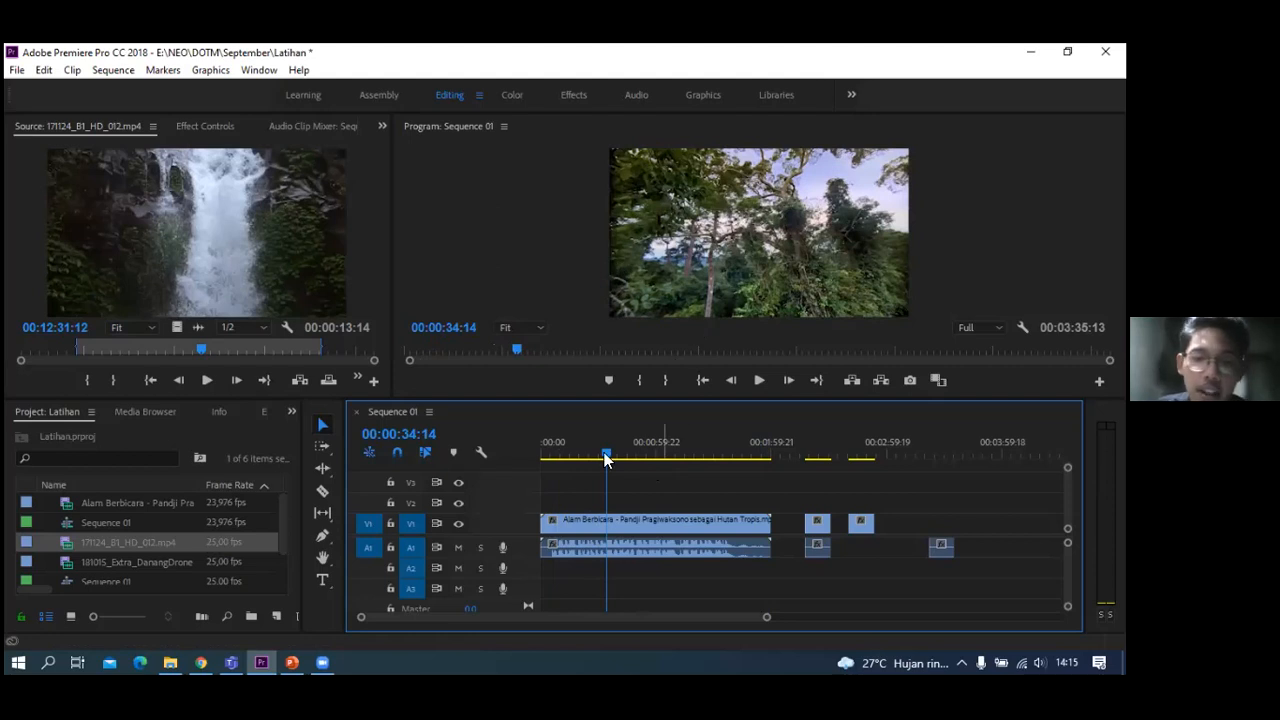
left_click_drag(563, 462, 534, 466)
key("space")
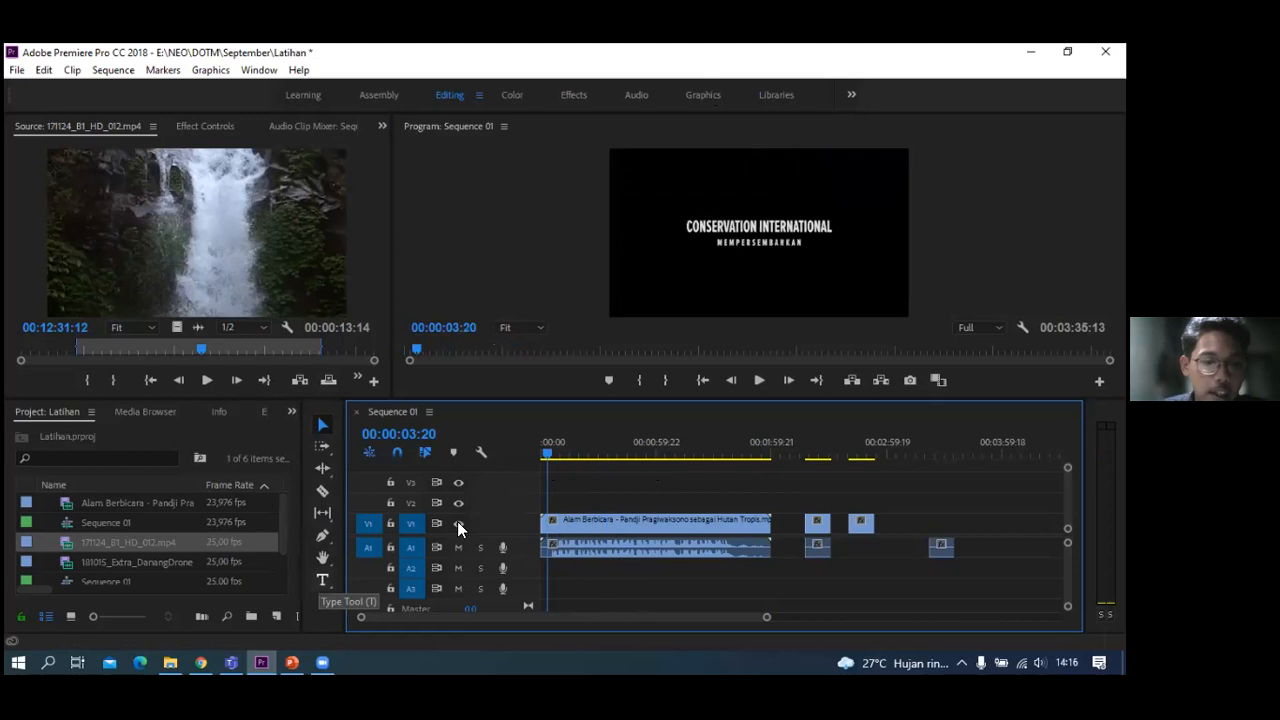
- Add the text "Nature" over the Alam Berbicara image at about 32 seconds with the Type tool
left_click(321, 579)
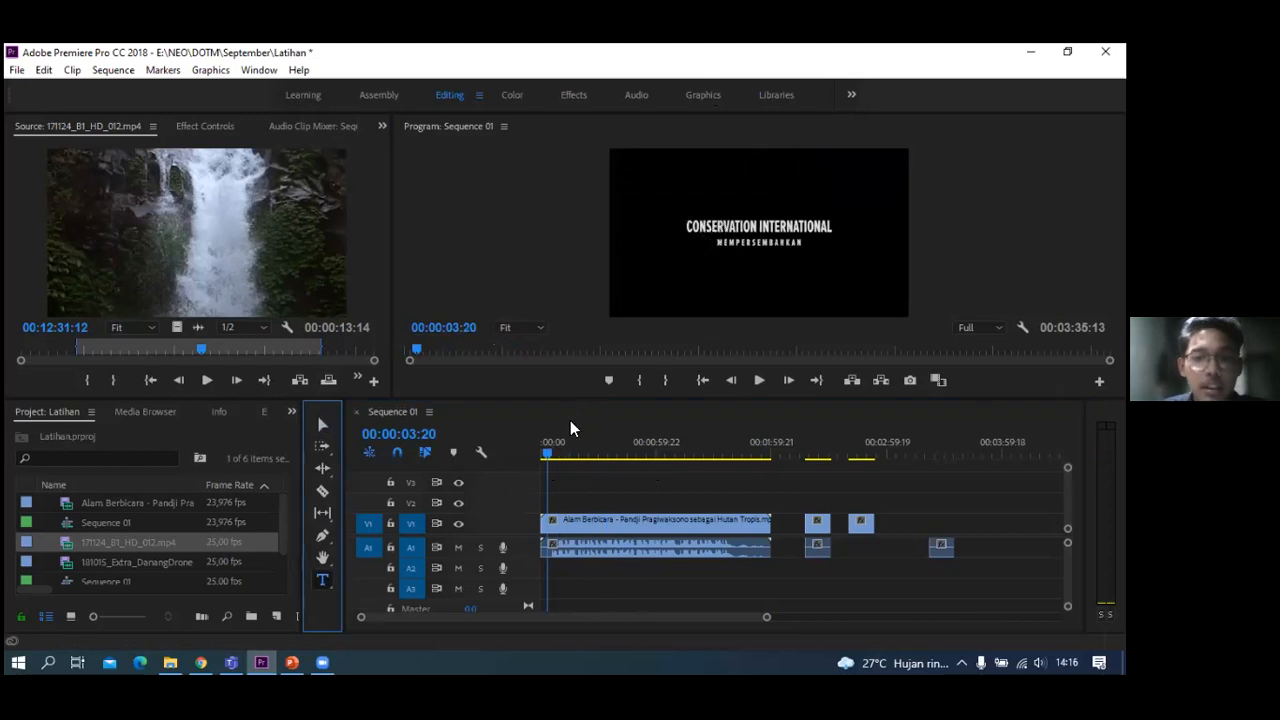
left_click(602, 456)
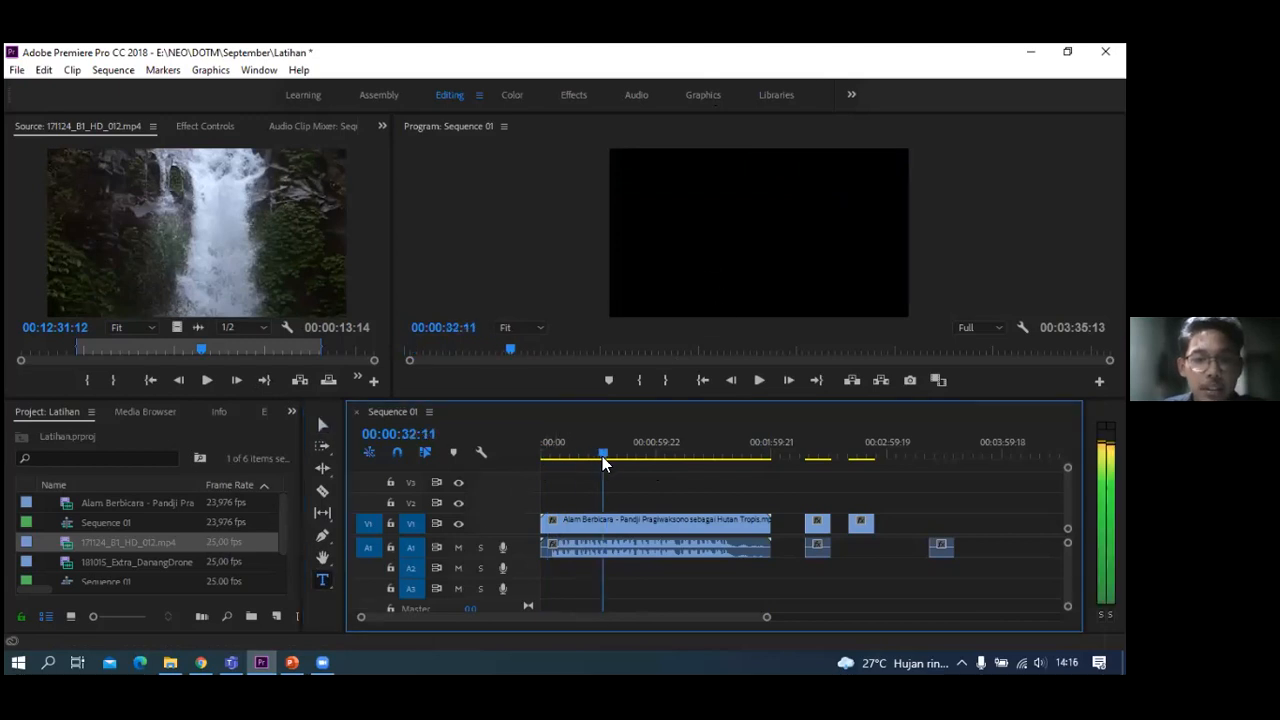
left_click(711, 232)
type("N")
type("atur")
key("BackSpace")
type("ure")
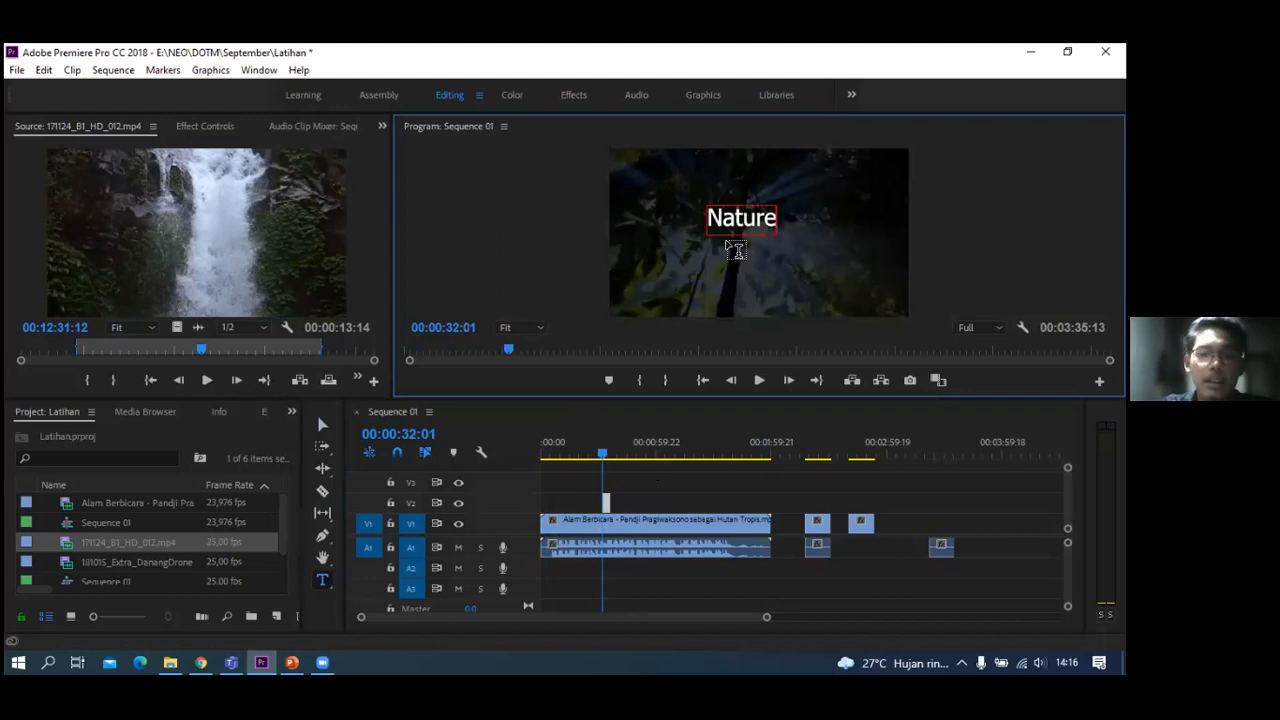
- Delete all characters of the "Nature" text and select the empty text layer in the program monitor
key("BackSpace")
key("BackSpace")
key("BackSpace")
key("BackSpace")
key("BackSpace")
key("BackSpace")
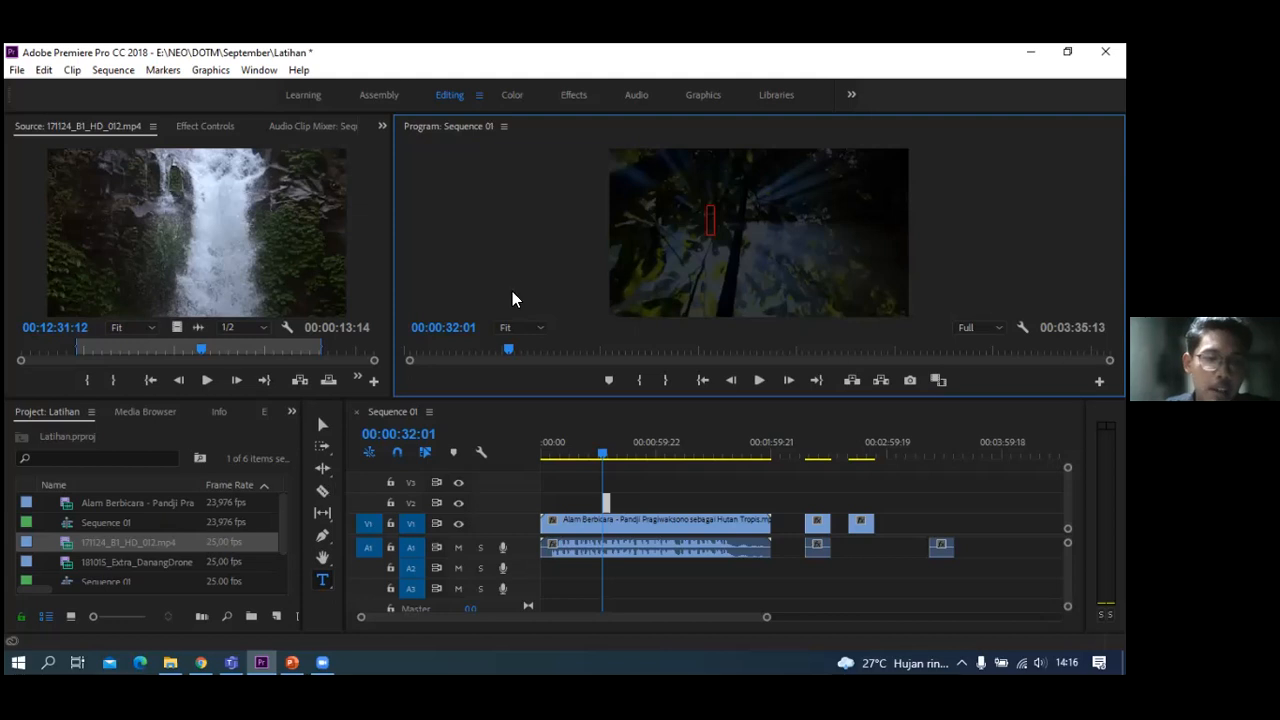
key("Escape")
left_click(708, 228)
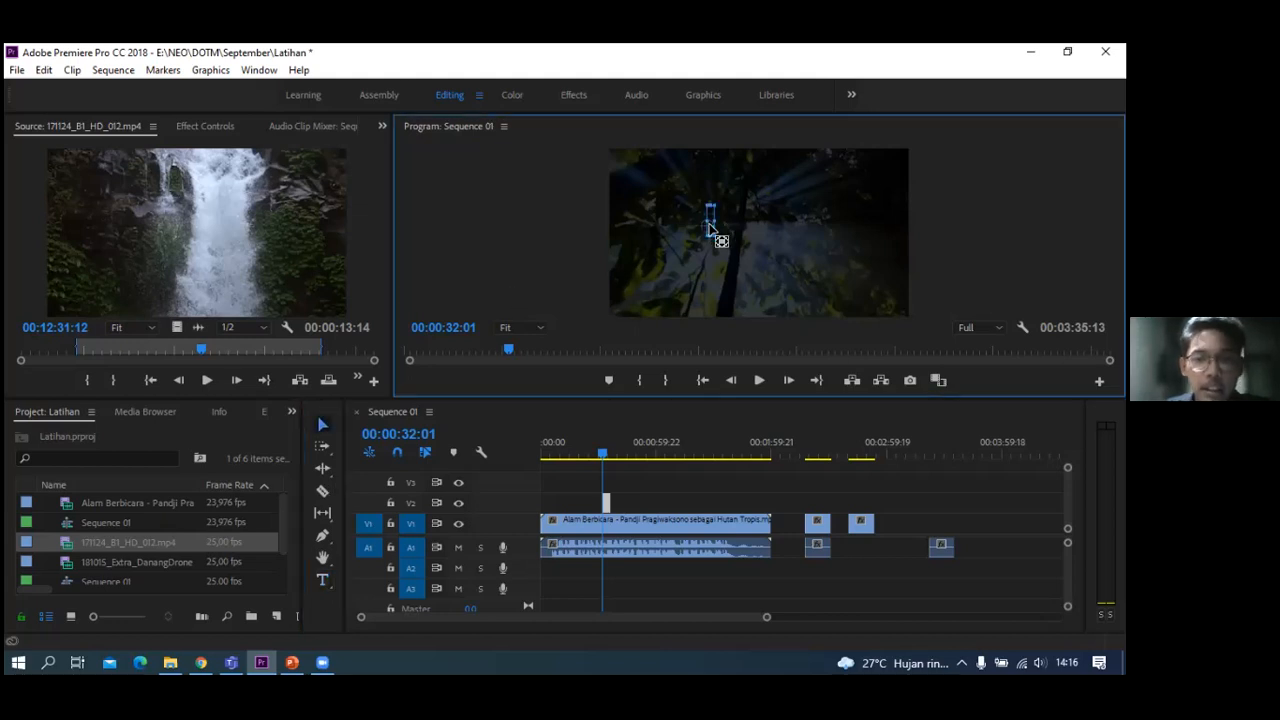
- Create a legacy title named Title 01 at 1280 x 720 and move its editor window so all its parts are accessible
left_click(16, 74)
mouse_move(225, 92)
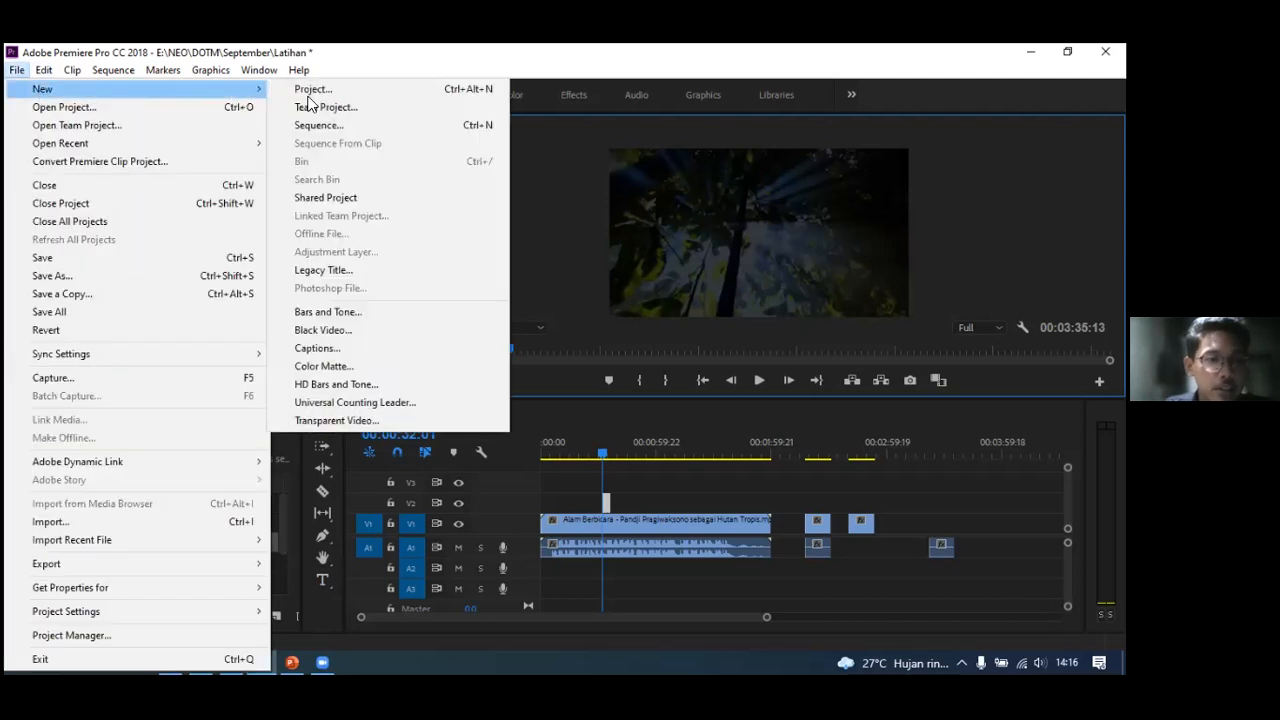
left_click(313, 272)
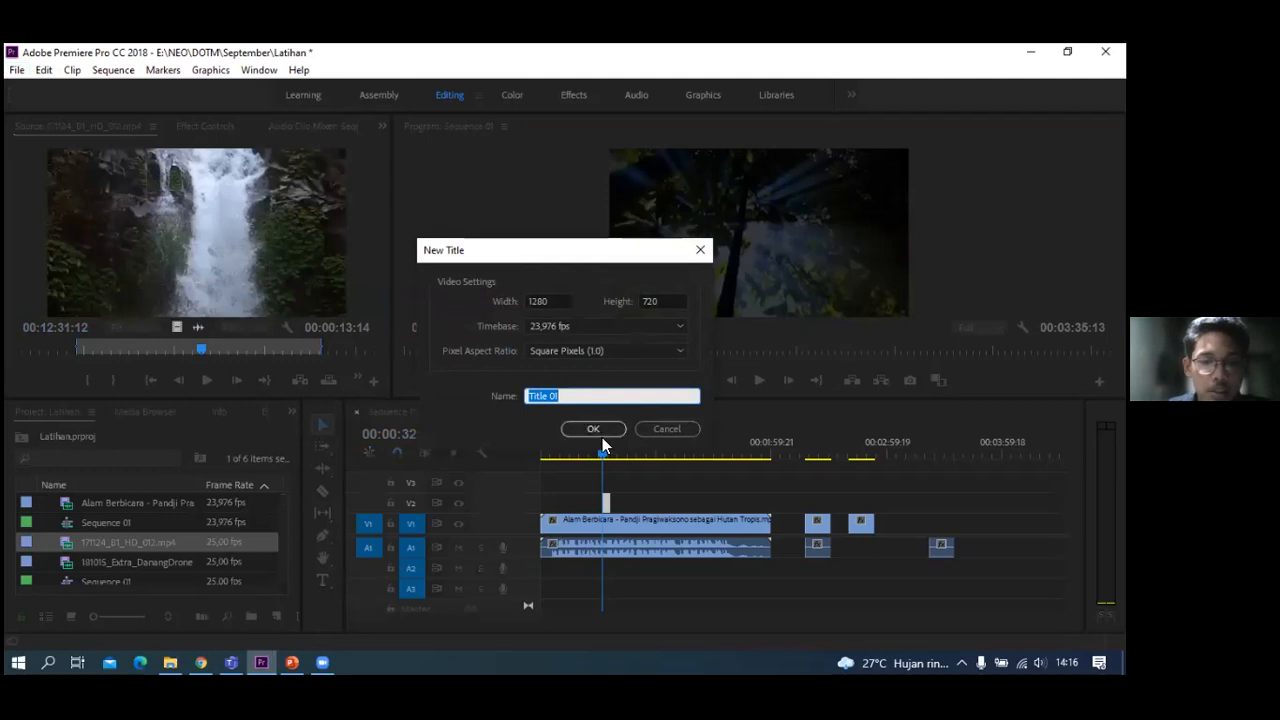
left_click(592, 431)
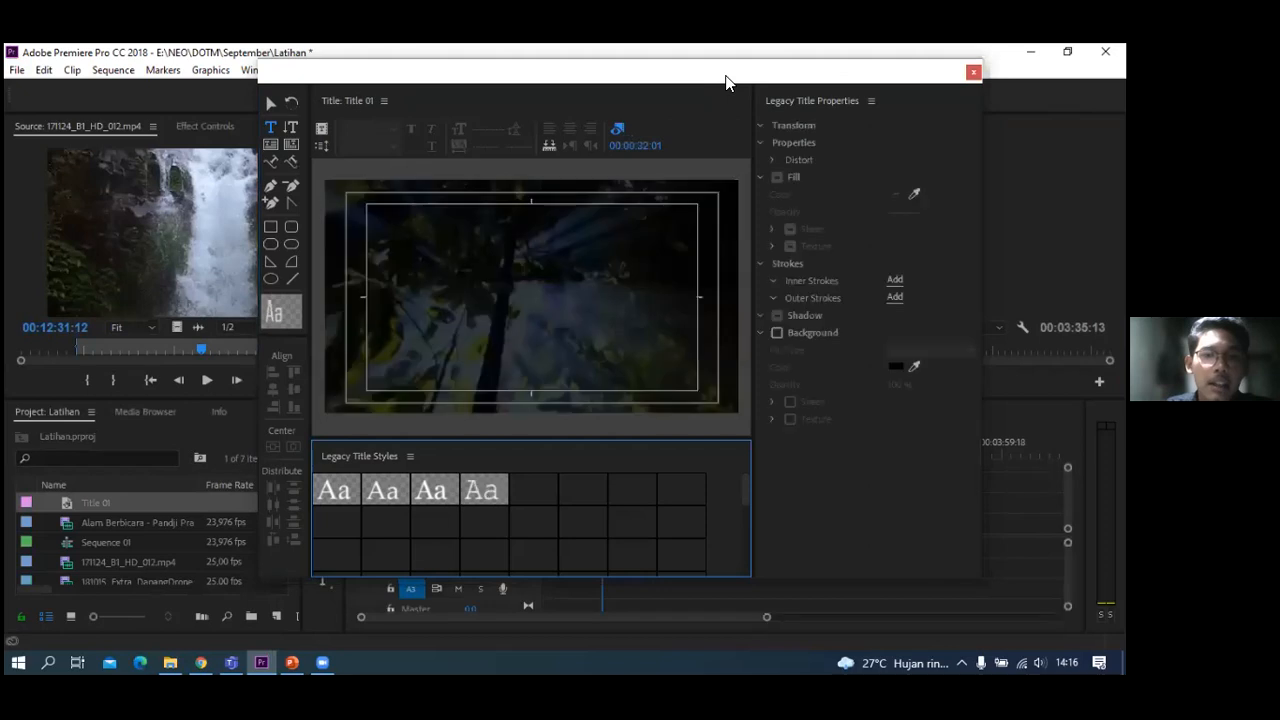
left_click_drag(726, 88, 667, 115)
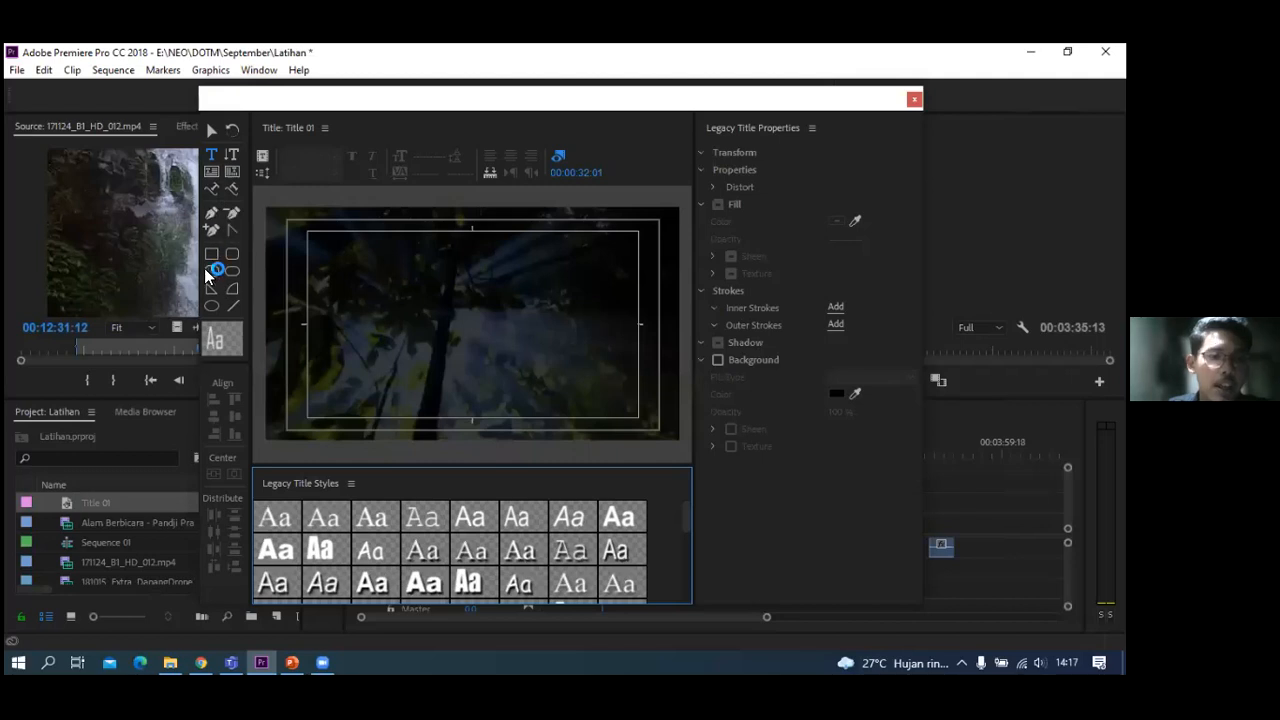
- Add the text "Nature" to the title canvas, left of the tree trunk and slightly above the centre
left_click(211, 157)
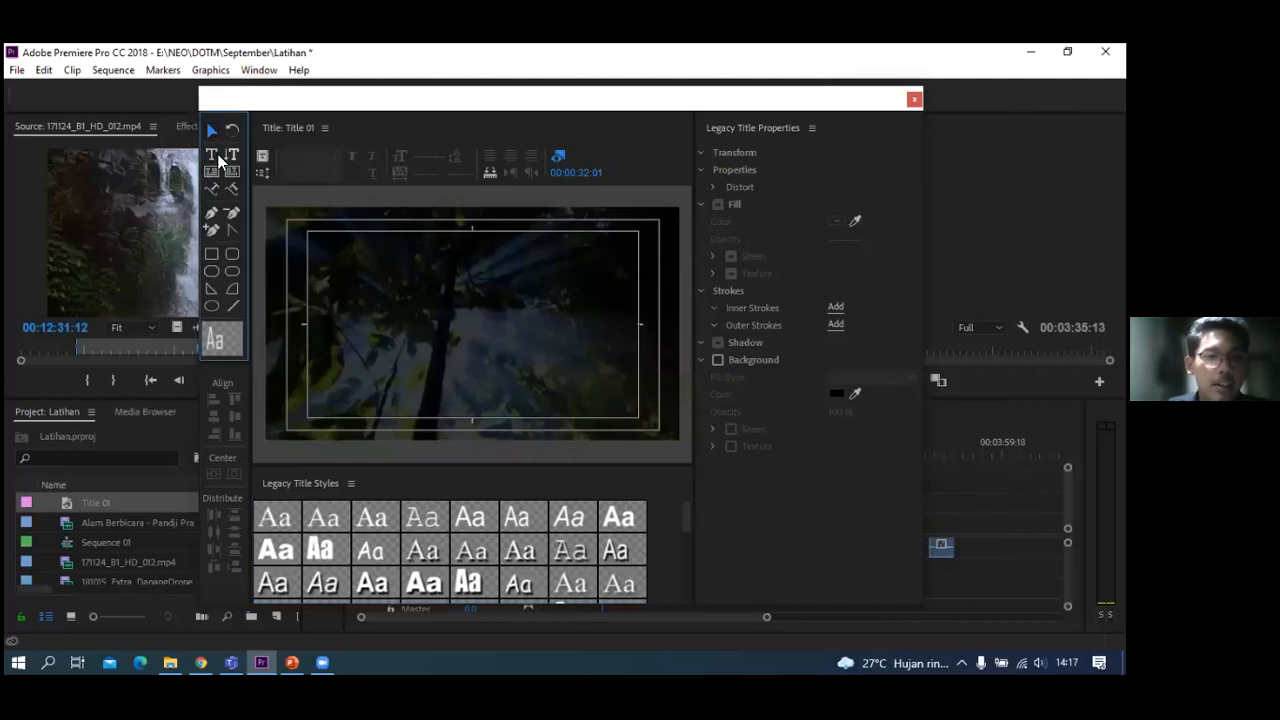
left_click(211, 156)
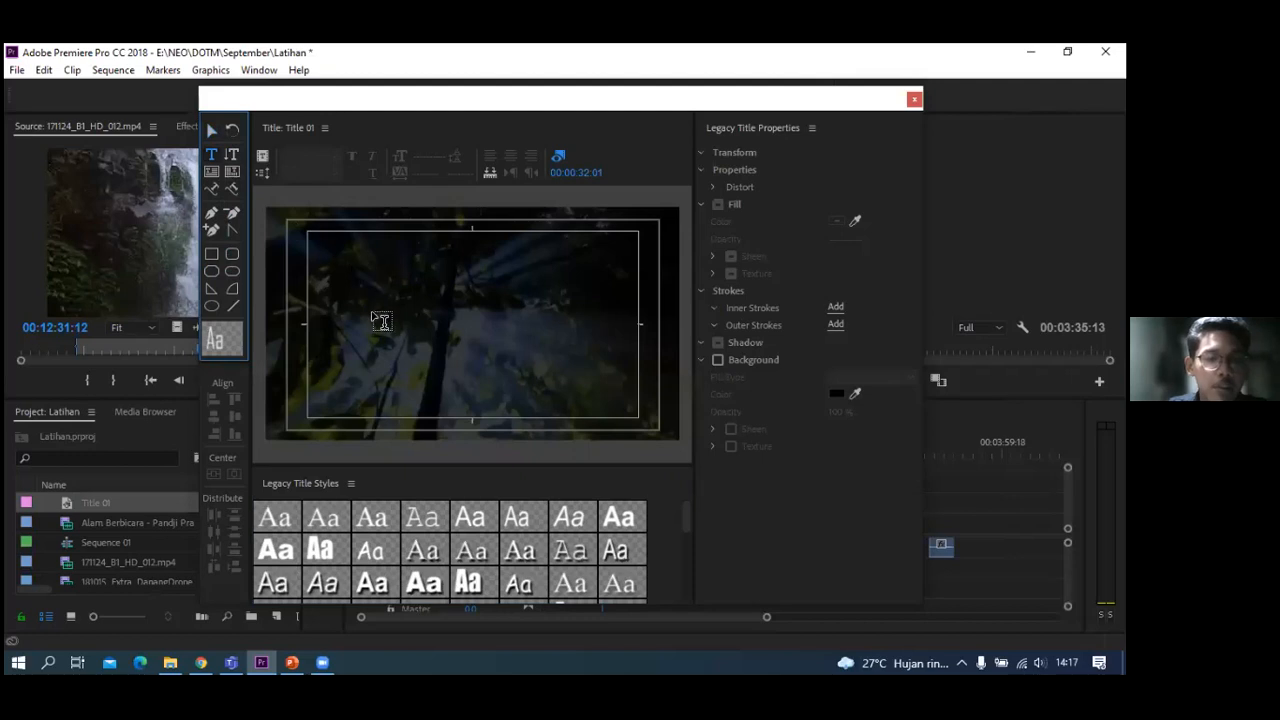
left_click(377, 305)
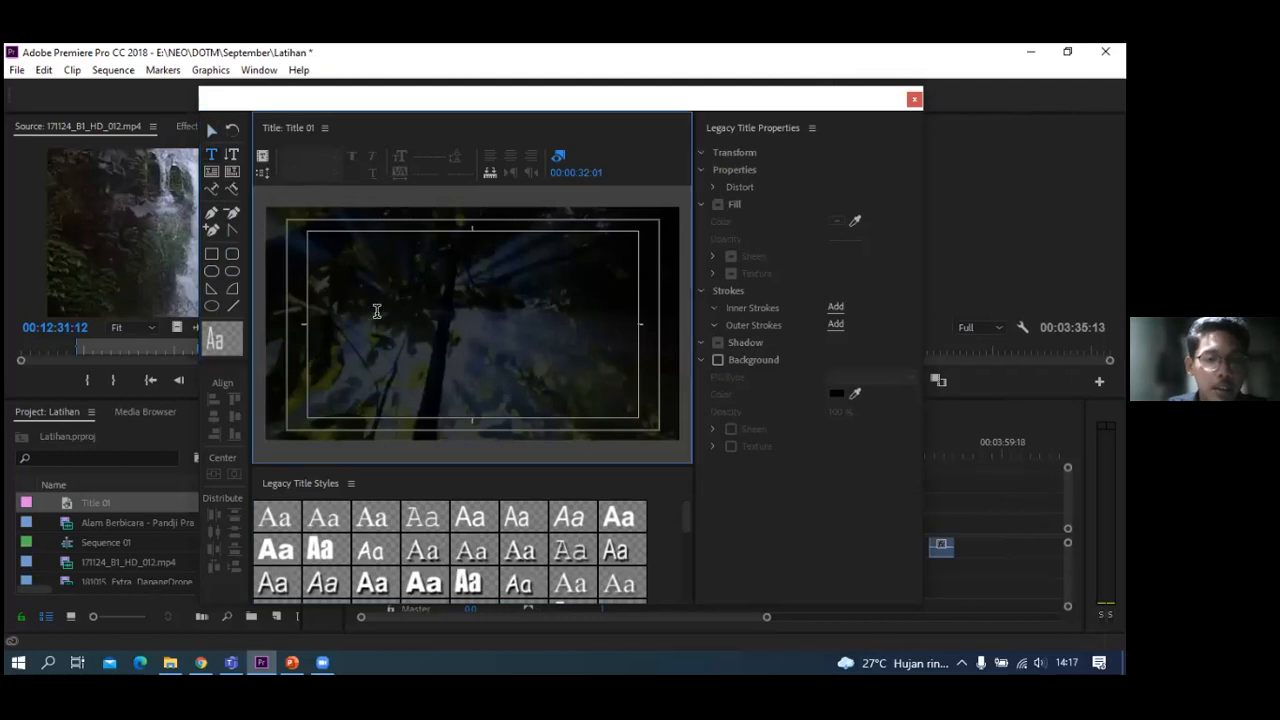
type("Naitu")
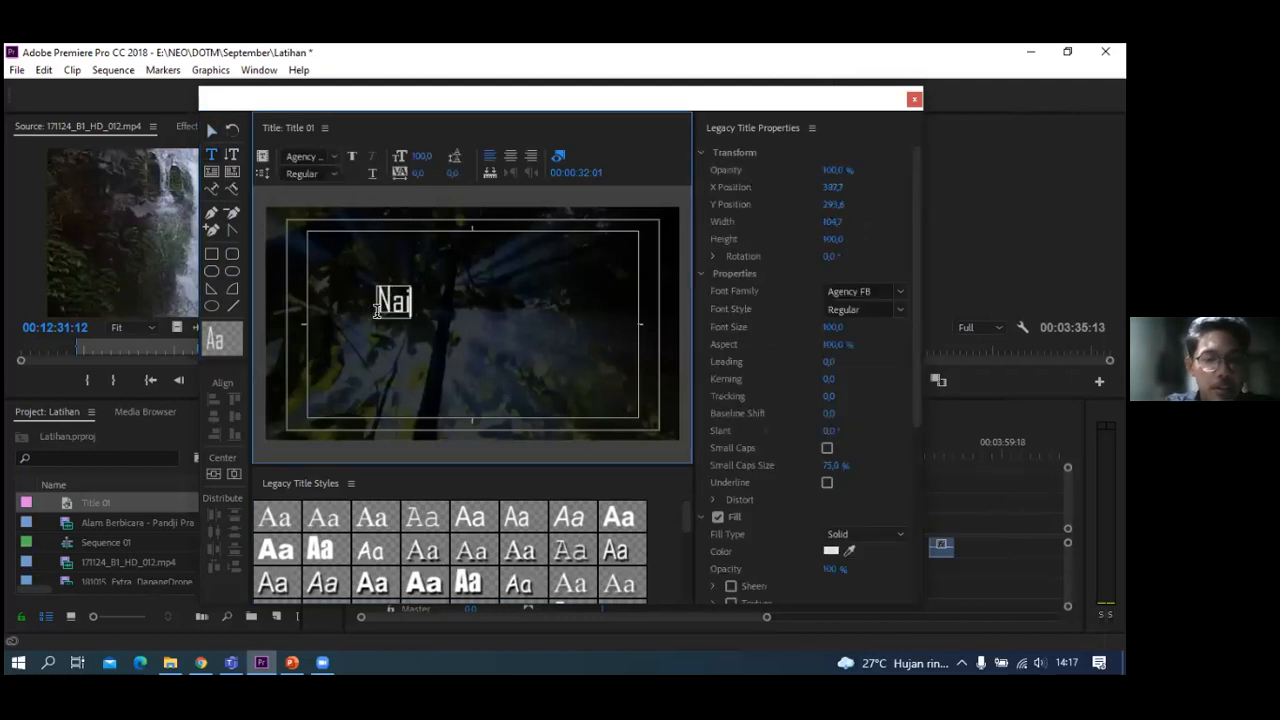
key("BackSpace")
key("BackSpace")
key("BackSpace")
type("ture")
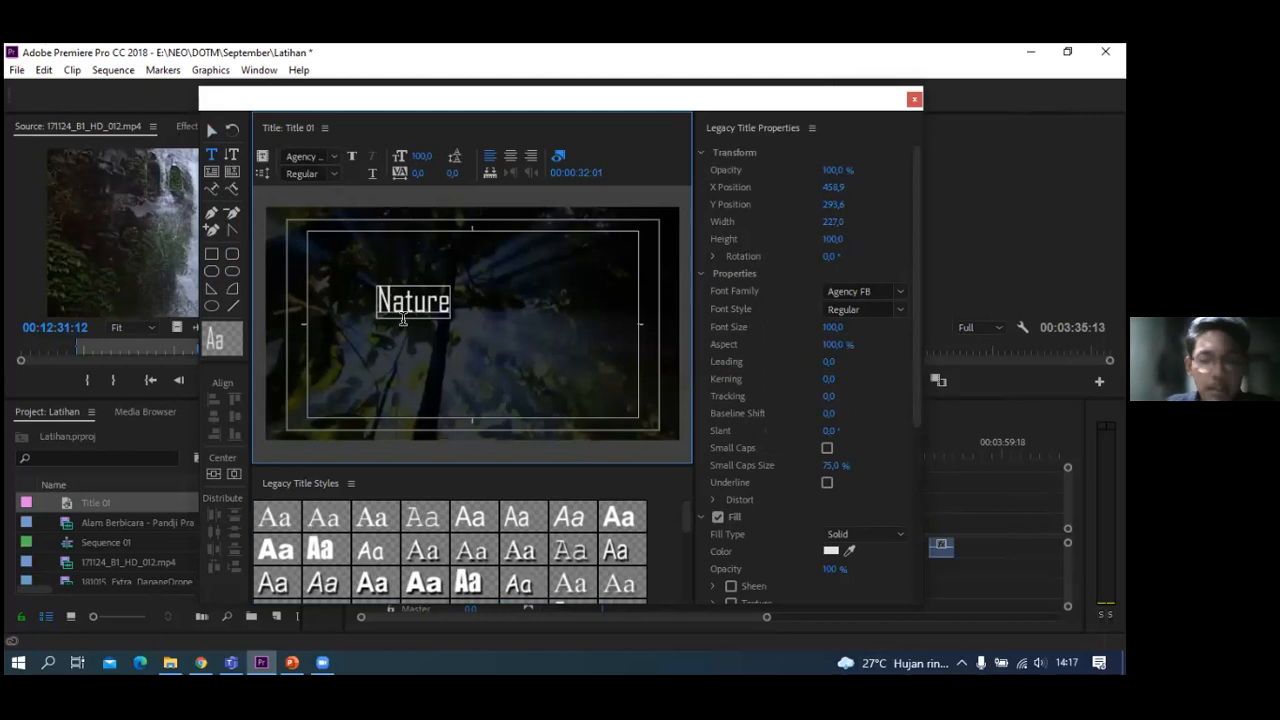
- Shift the "Nature" text slightly down and apply the regular Palatino Linotype title style to it
double_click(410, 315)
left_click(208, 126)
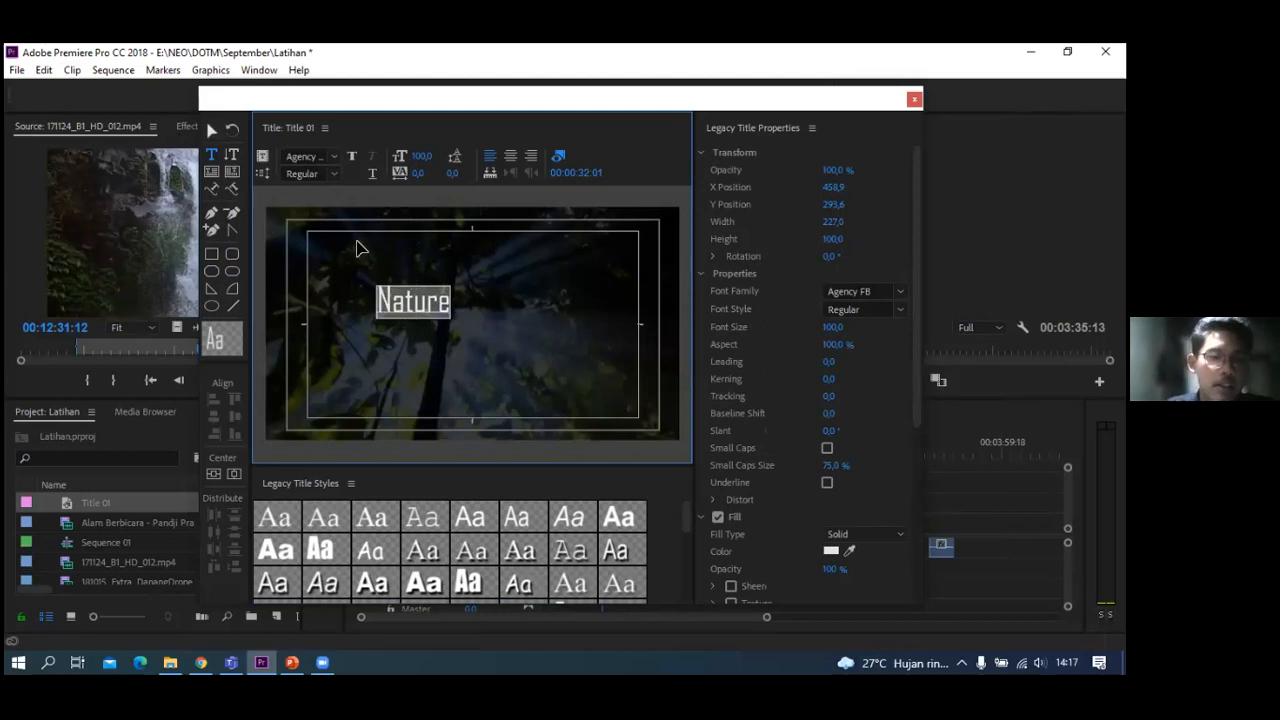
left_click_drag(420, 307, 419, 310)
double_click(419, 310)
double_click(419, 310)
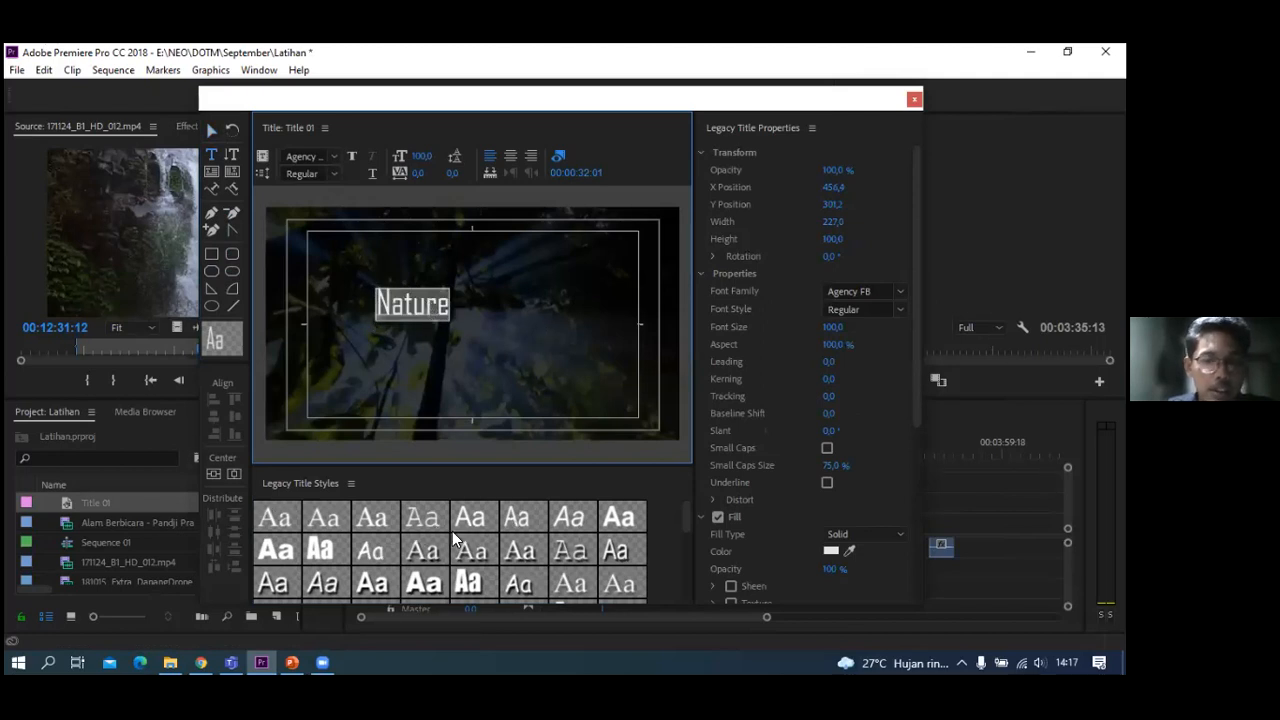
scroll(402, 552, "down", 3)
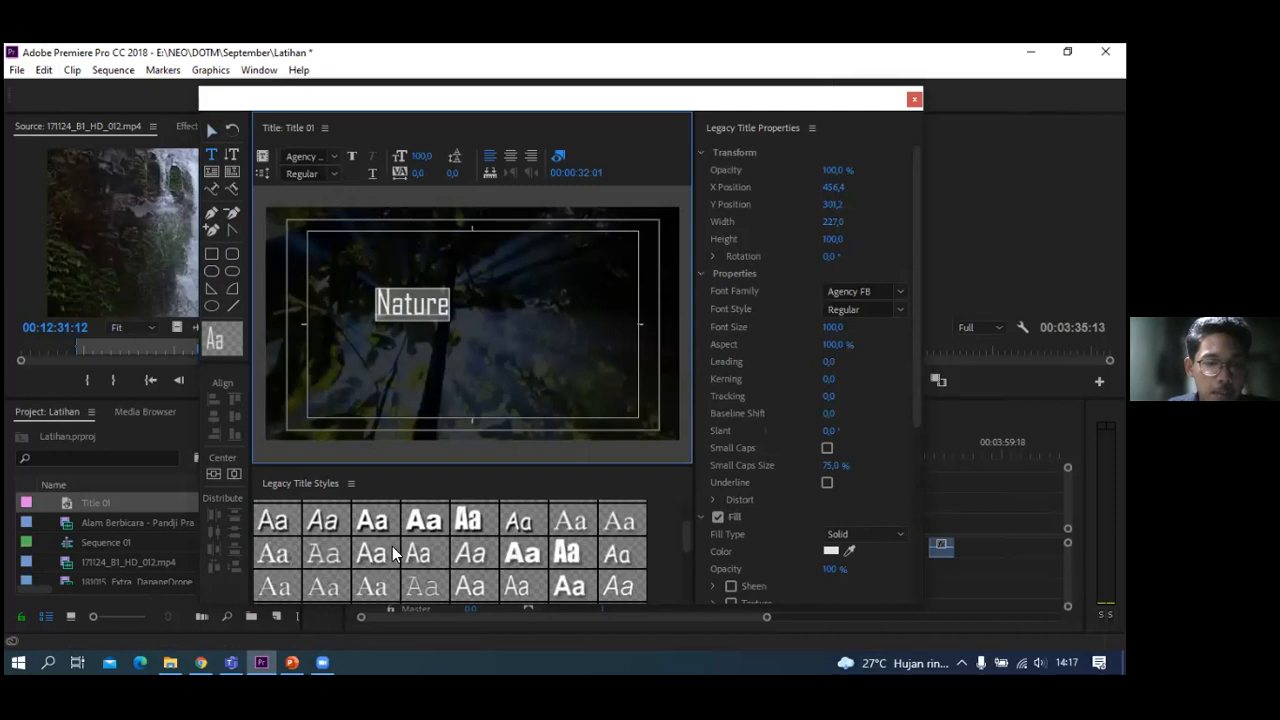
scroll(320, 560, "down", 1)
scroll(450, 535, "down", 4)
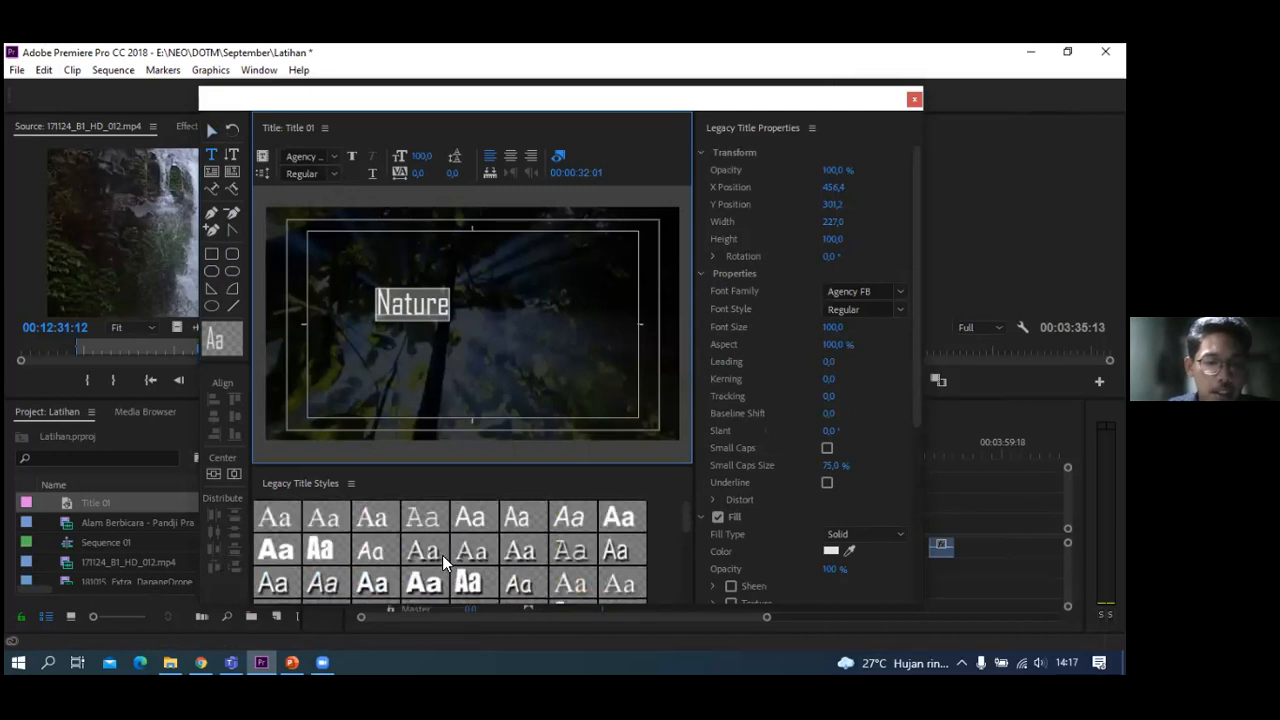
left_click(471, 556)
left_click(471, 556)
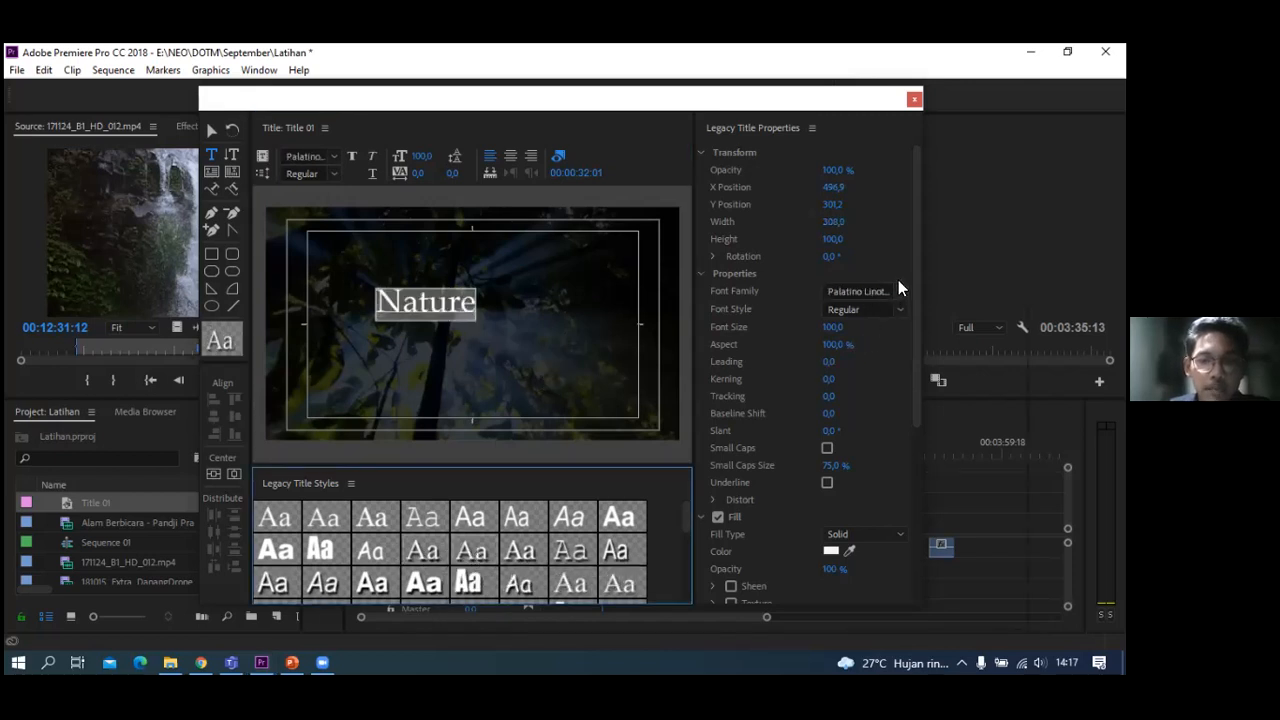
- Collapse the Transform, Fill, Strokes, Shadow and Background groups of the title, keeping only Properties expanded
left_click(899, 290)
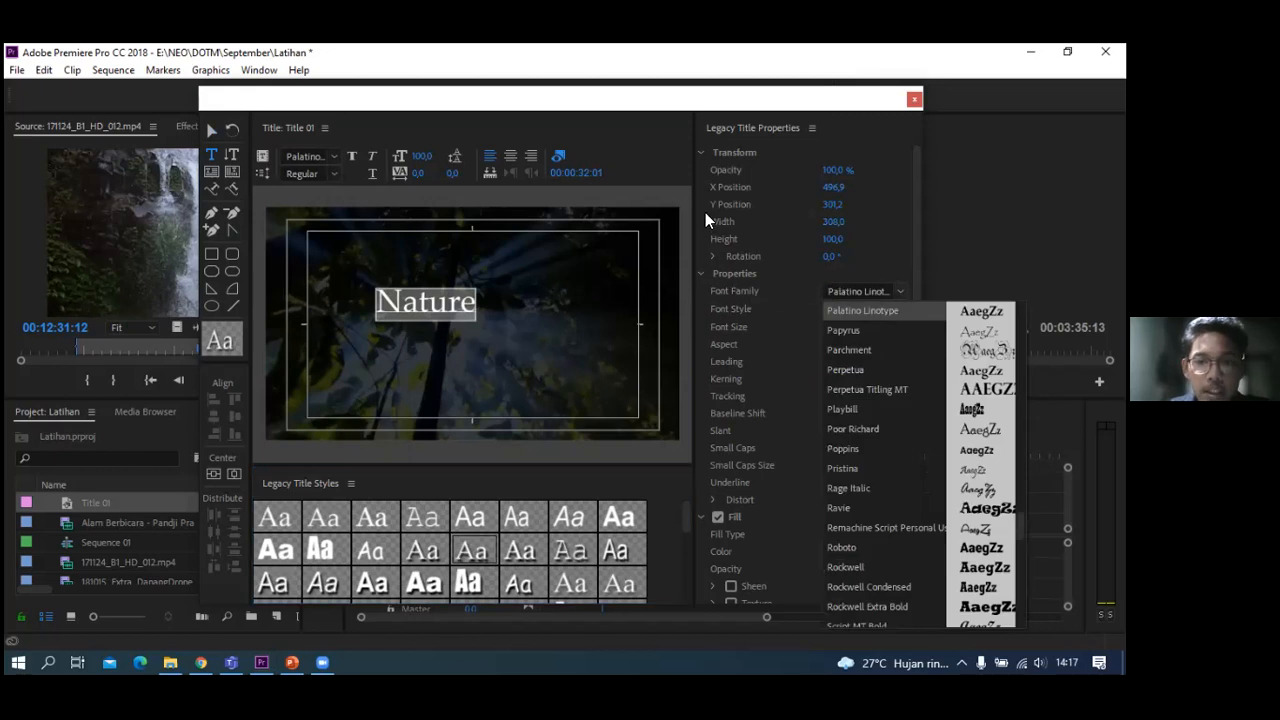
left_click(722, 152)
left_click(712, 150)
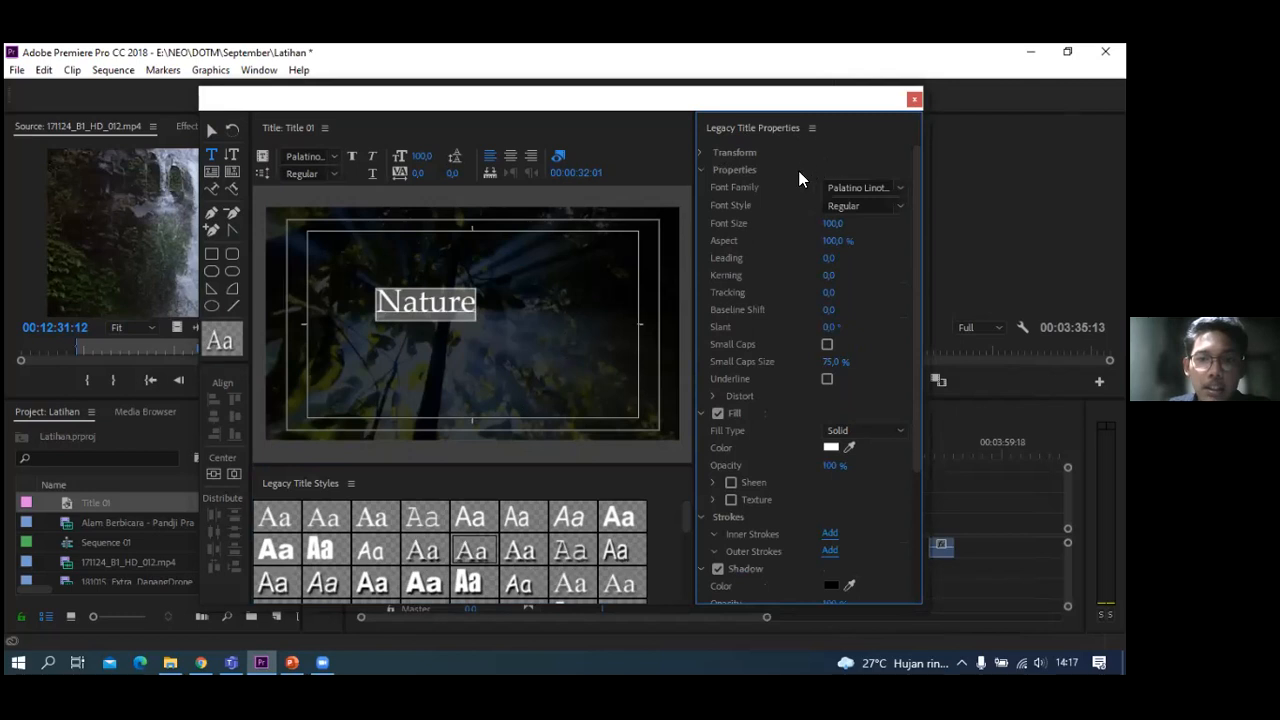
left_click(705, 413)
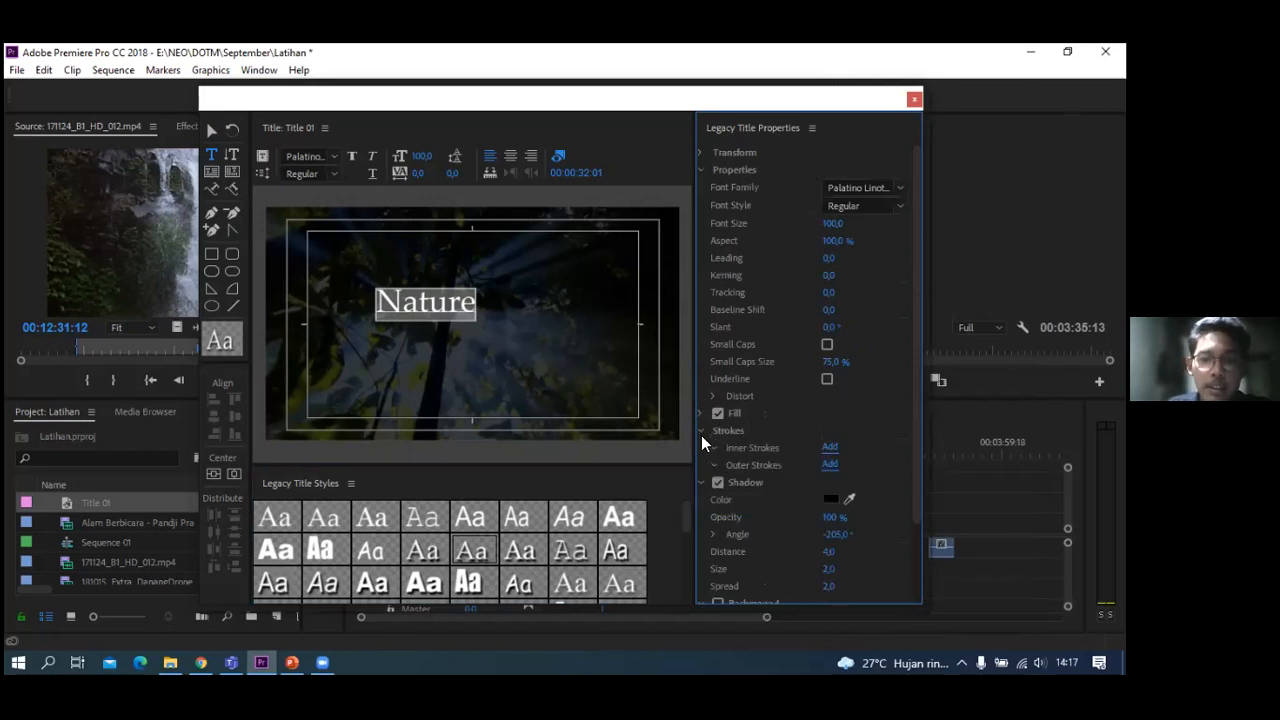
left_click(701, 431)
left_click(700, 448)
left_click(705, 465)
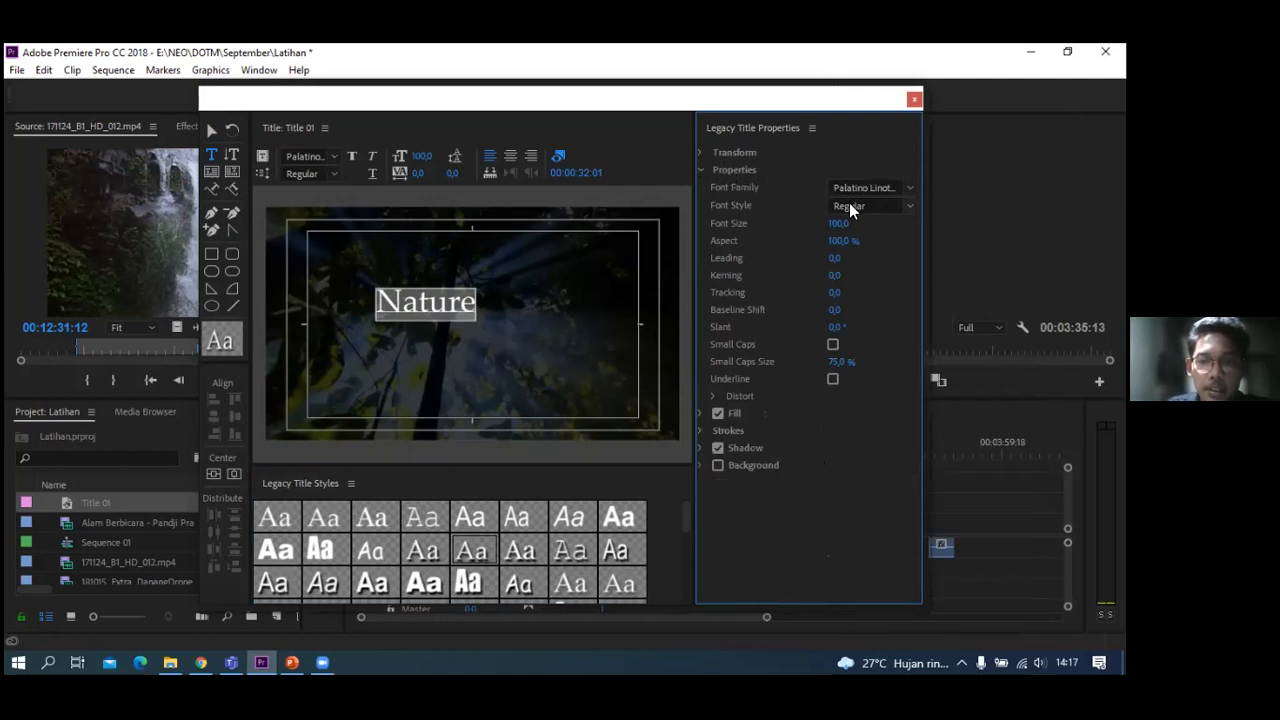
- Set the font family of the "Nature" text to Poppins and check the font styles it offers
left_click(911, 188)
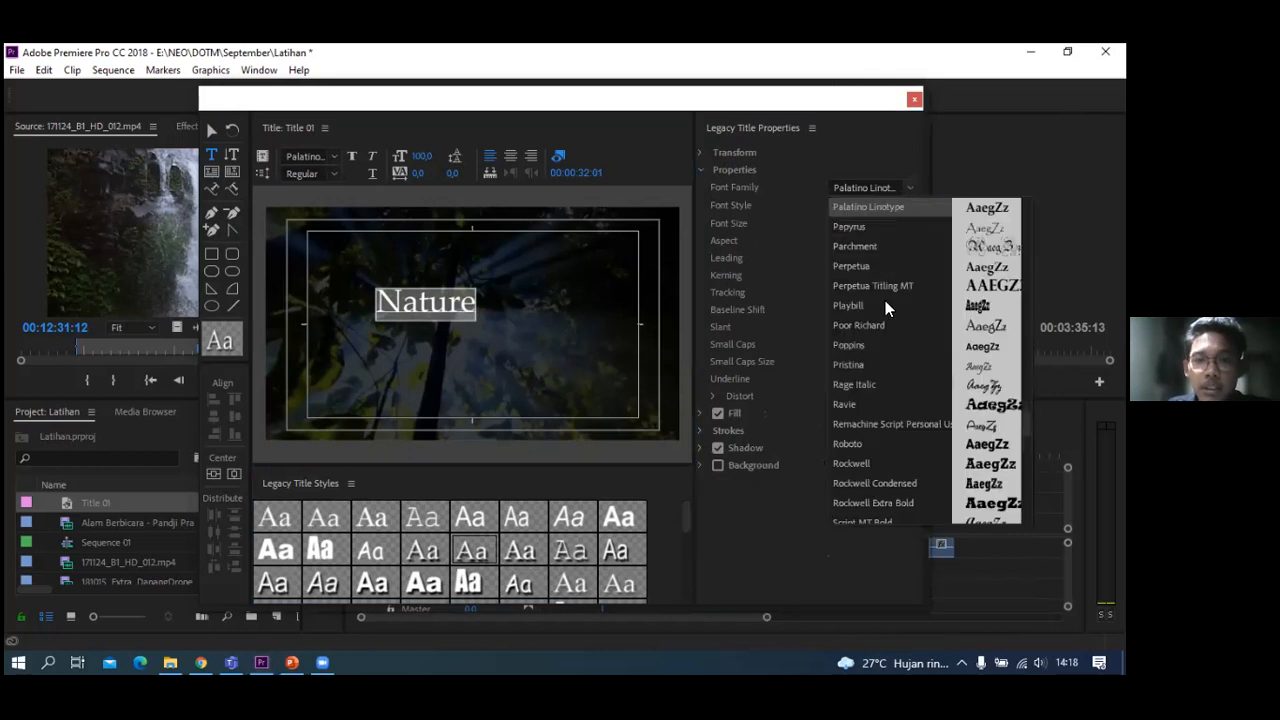
left_click(878, 346)
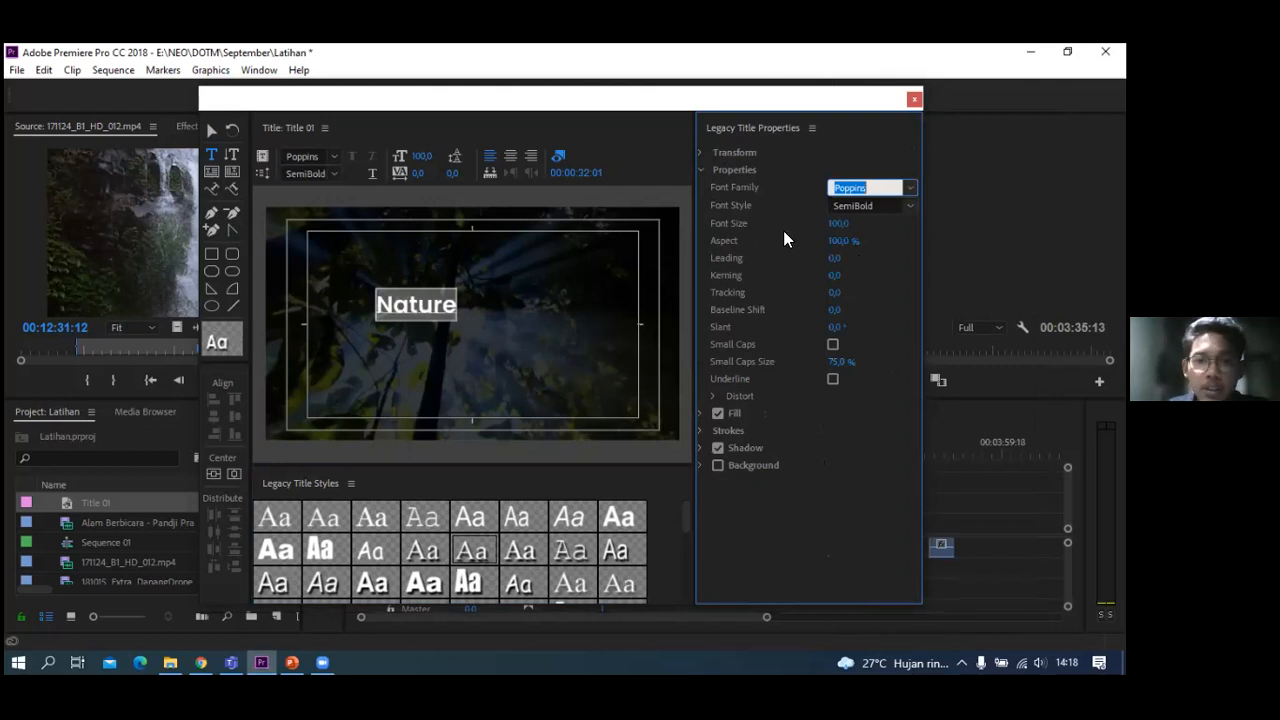
left_click(333, 155)
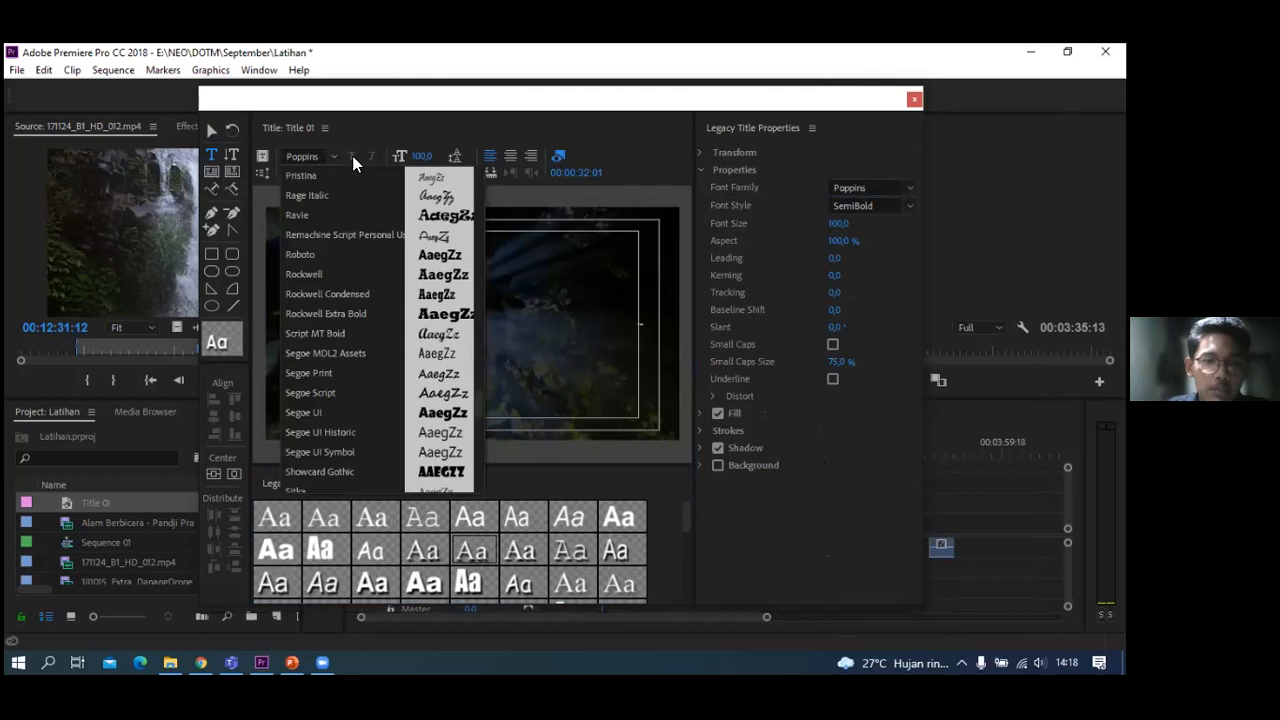
left_click(758, 243)
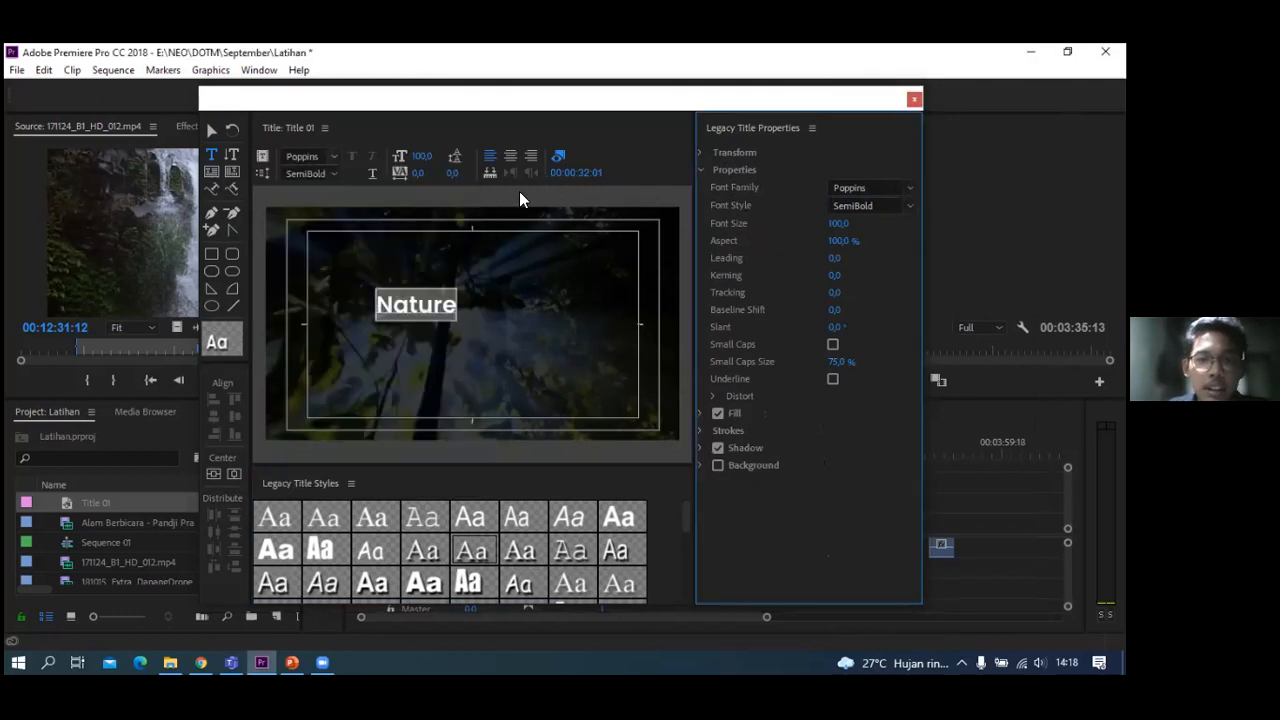
left_click(334, 175)
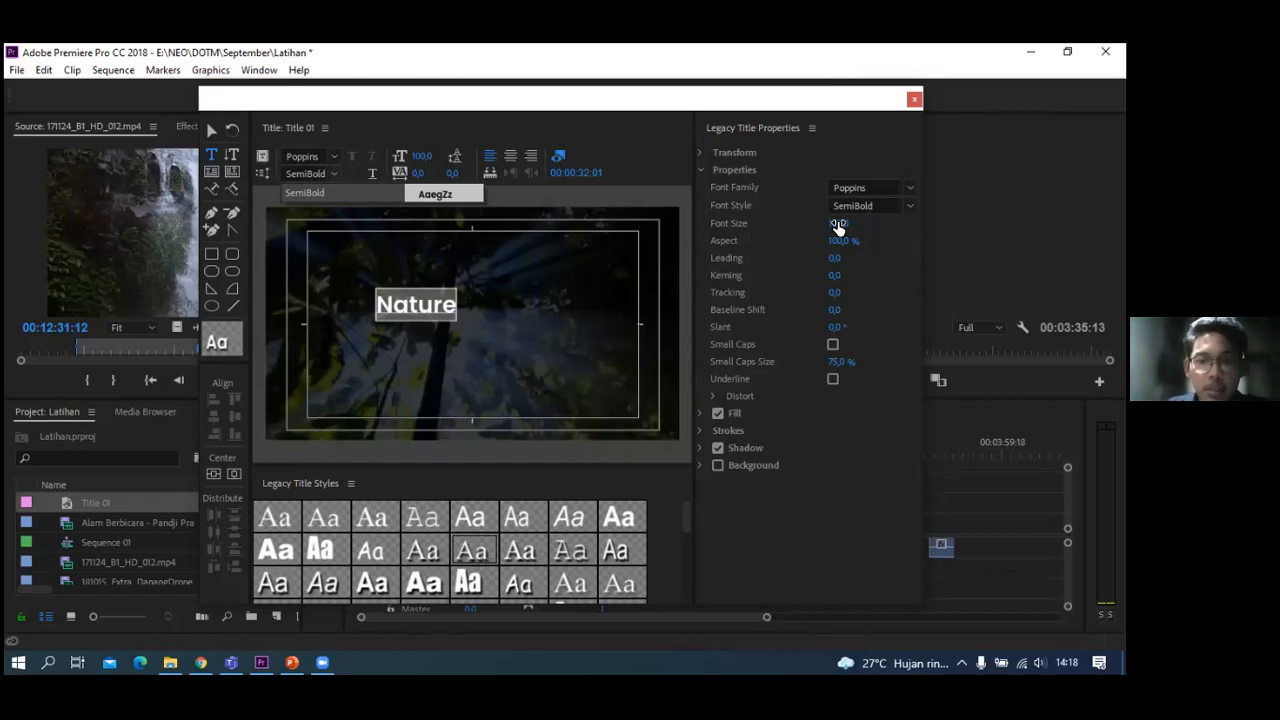
- Try a font size of 205 and an aspect of 245% on the "Nature" text, restoring each to 100
left_click_drag(838, 223, 912, 213)
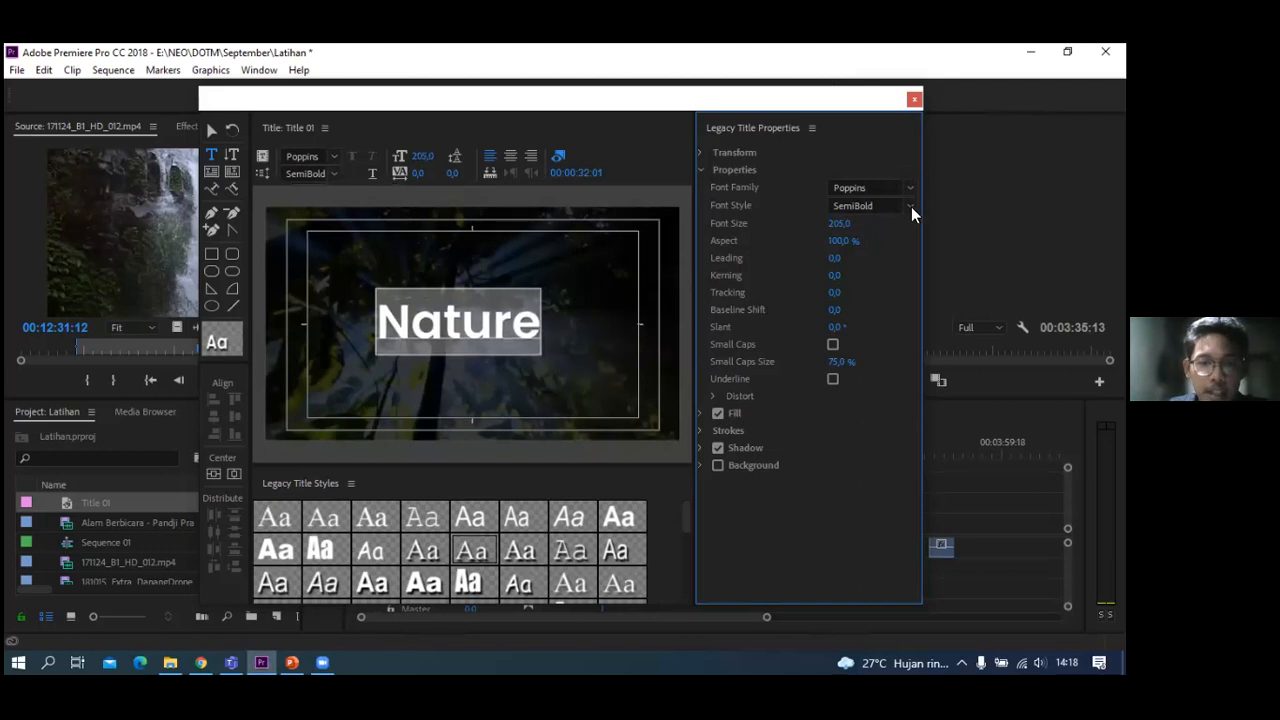
left_click(839, 223)
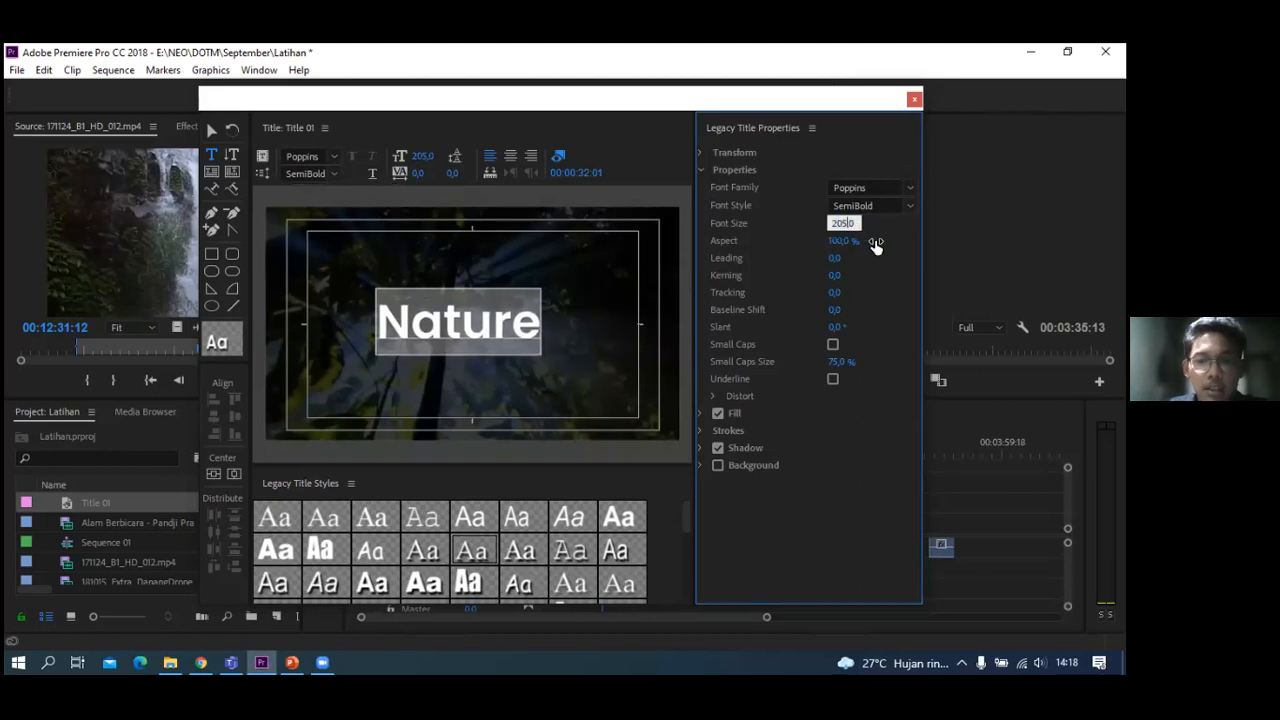
type("100")
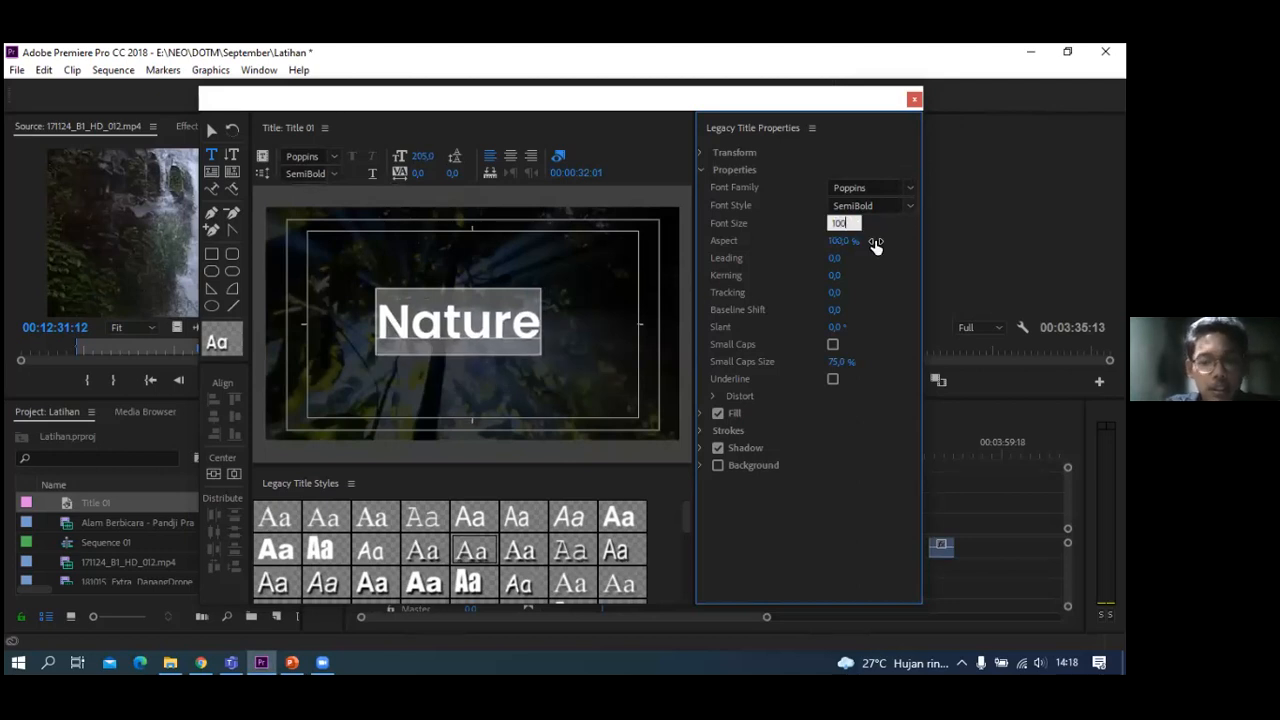
key("Return")
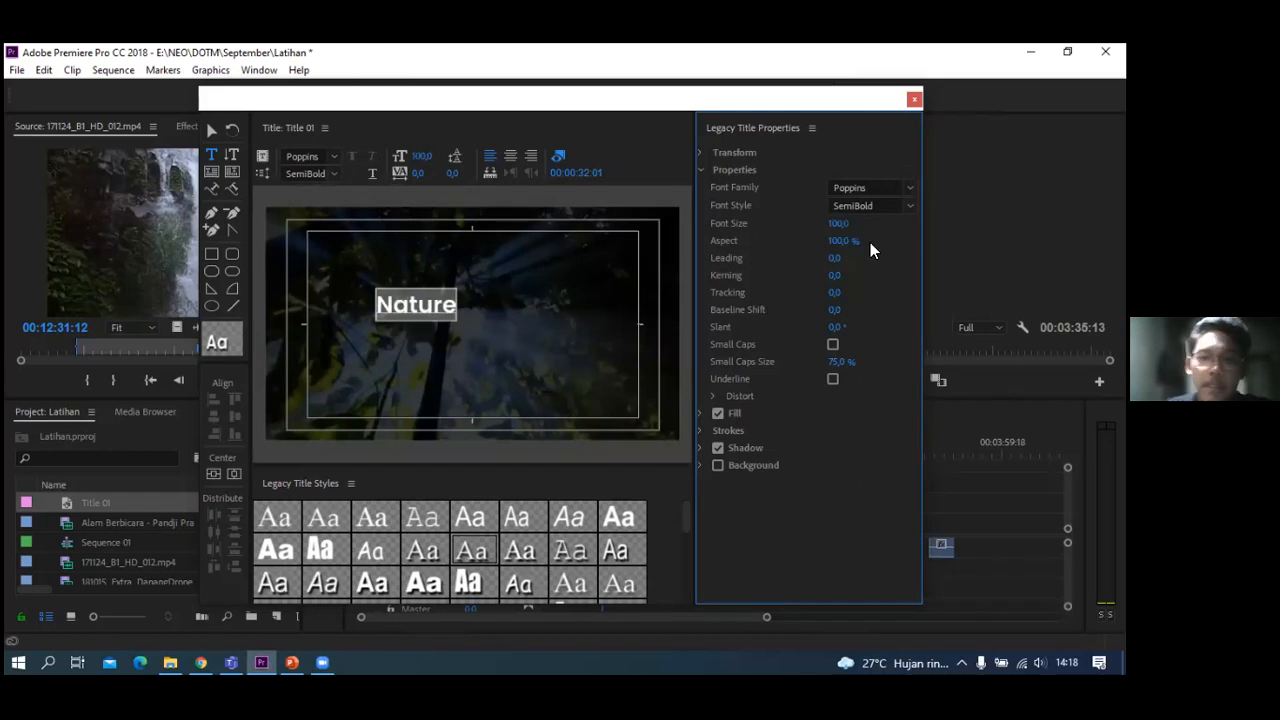
mouse_move(839, 241)
left_mouse_down()
mouse_move(960, 241)
mouse_move(864, 240)
left_mouse_up()
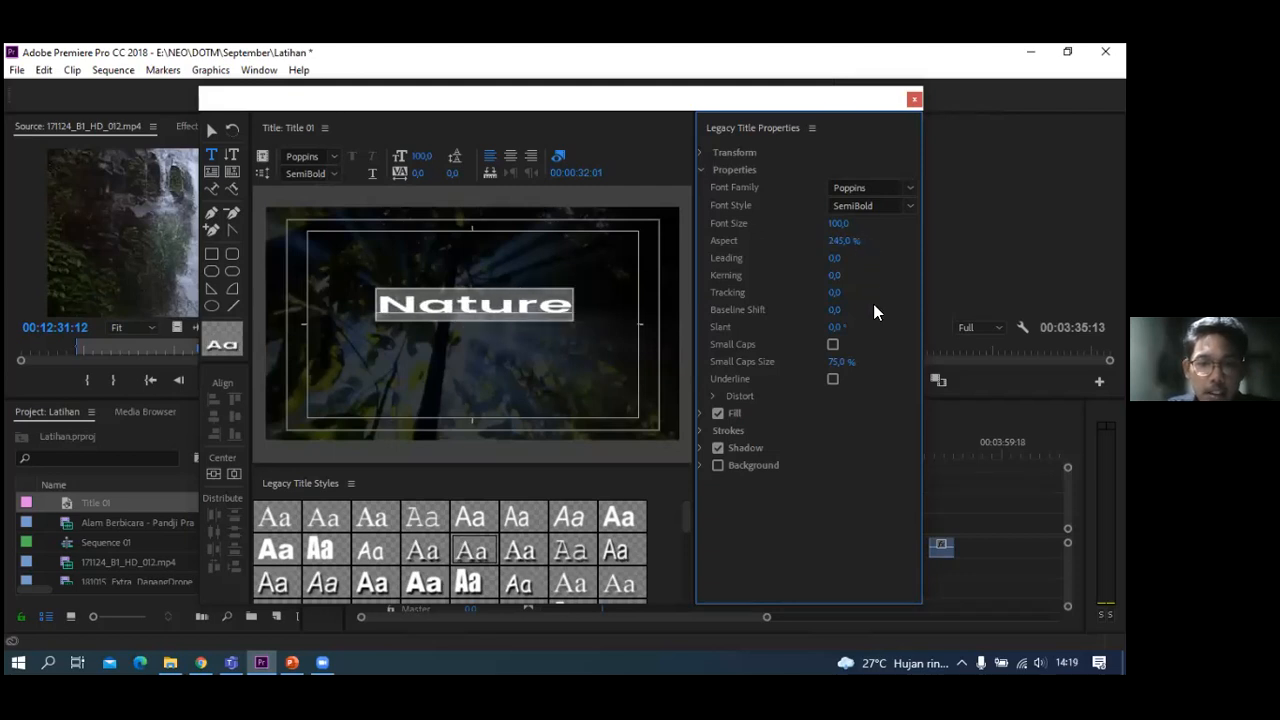
key("ctrl+z")
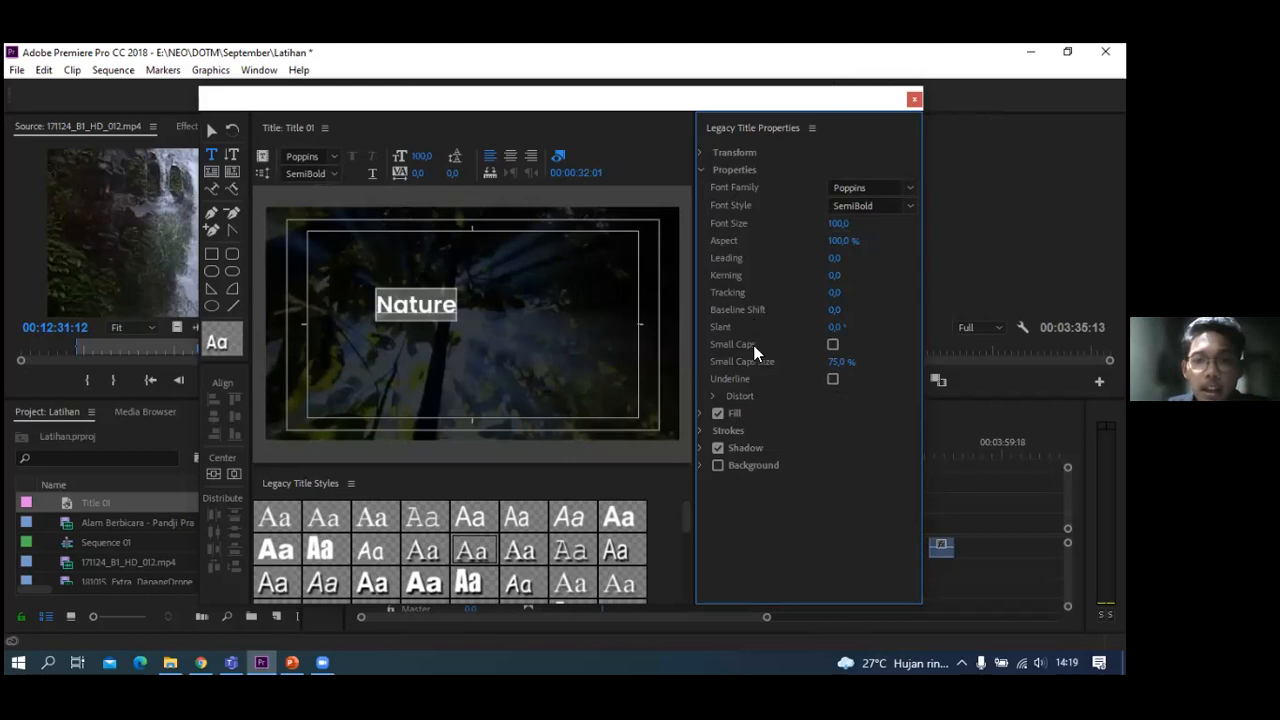
- Expand the Transform settings, move the "Nature" text to X 505.1 and Y 306.2, and undo a trial width of 312.5
left_click(700, 162)
left_click(699, 153)
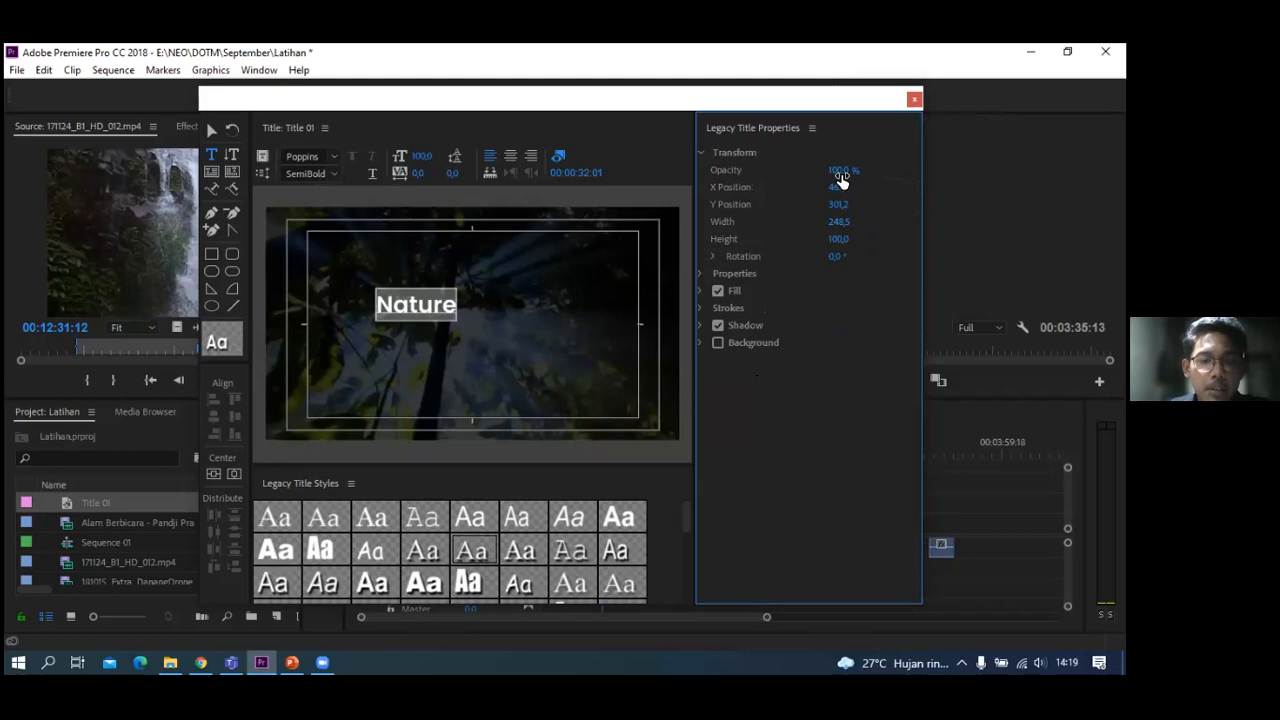
mouse_move(862, 169)
left_mouse_down()
mouse_move(790, 169)
mouse_move(864, 168)
left_mouse_up()
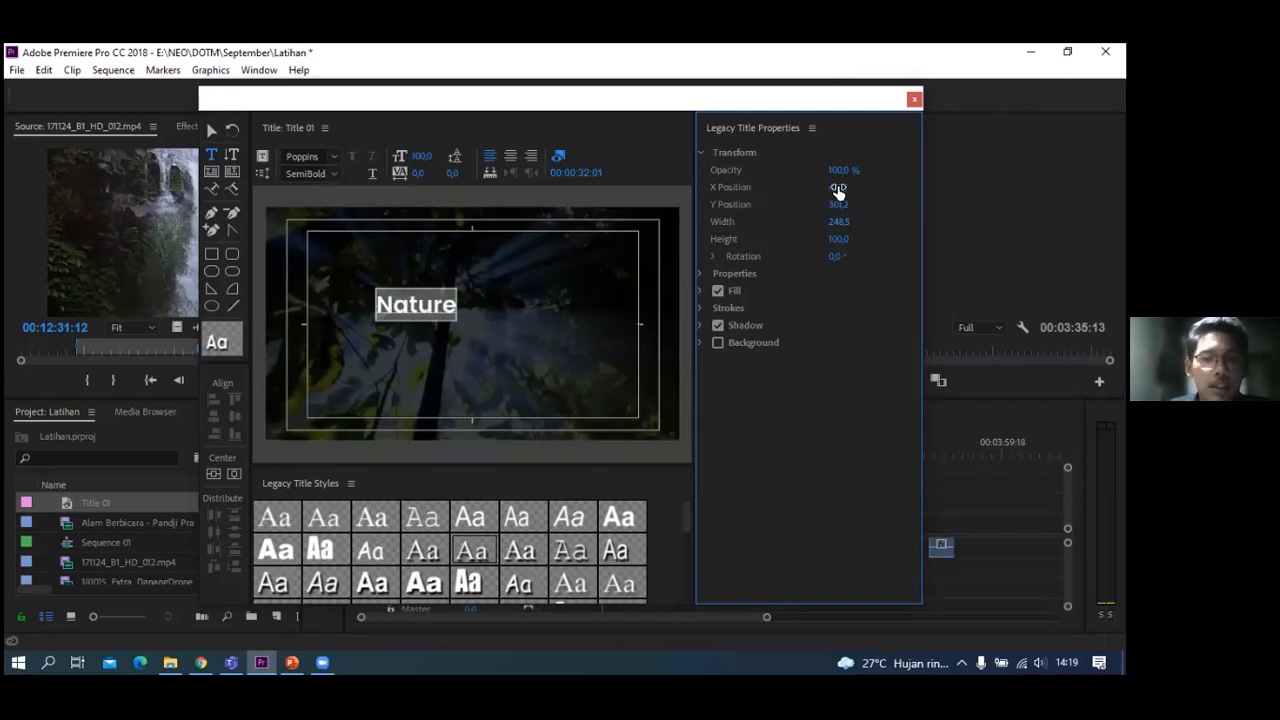
left_click_drag(838, 189, 903, 224)
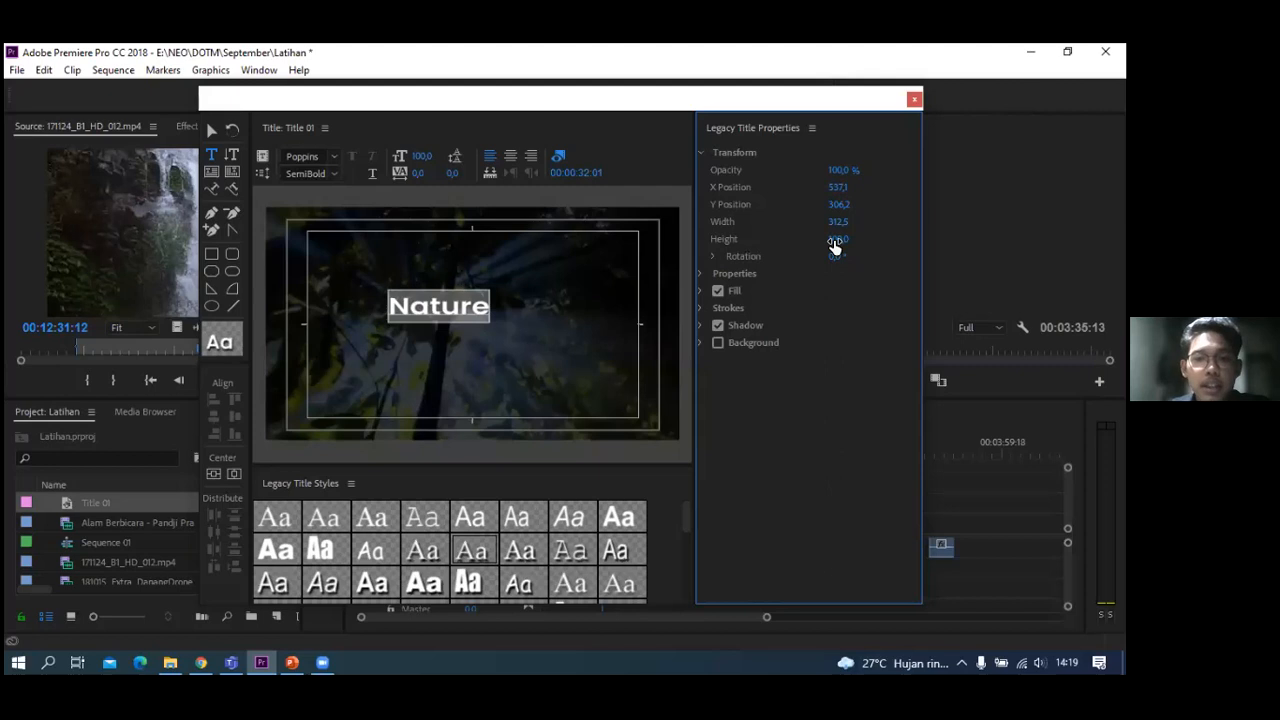
key("ctrl+z")
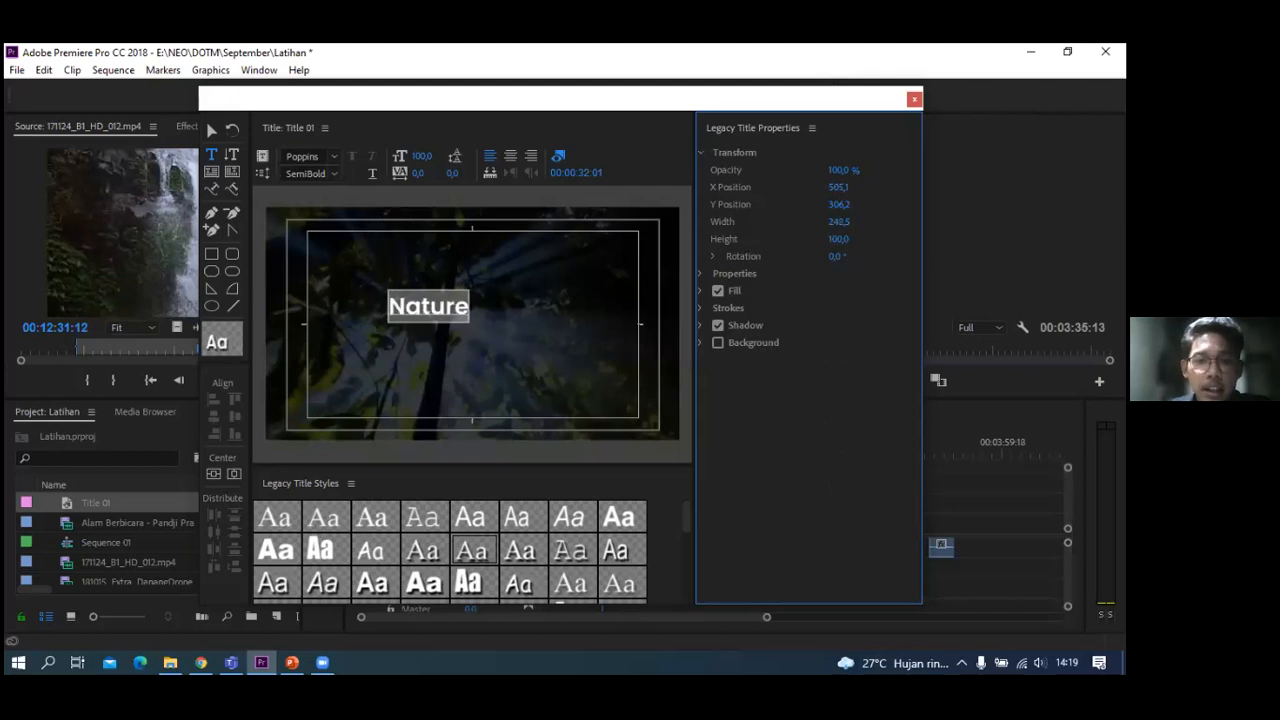
- Stretch the "Nature" text to a height of 184 and save the project
left_click_drag(838, 239, 866, 259)
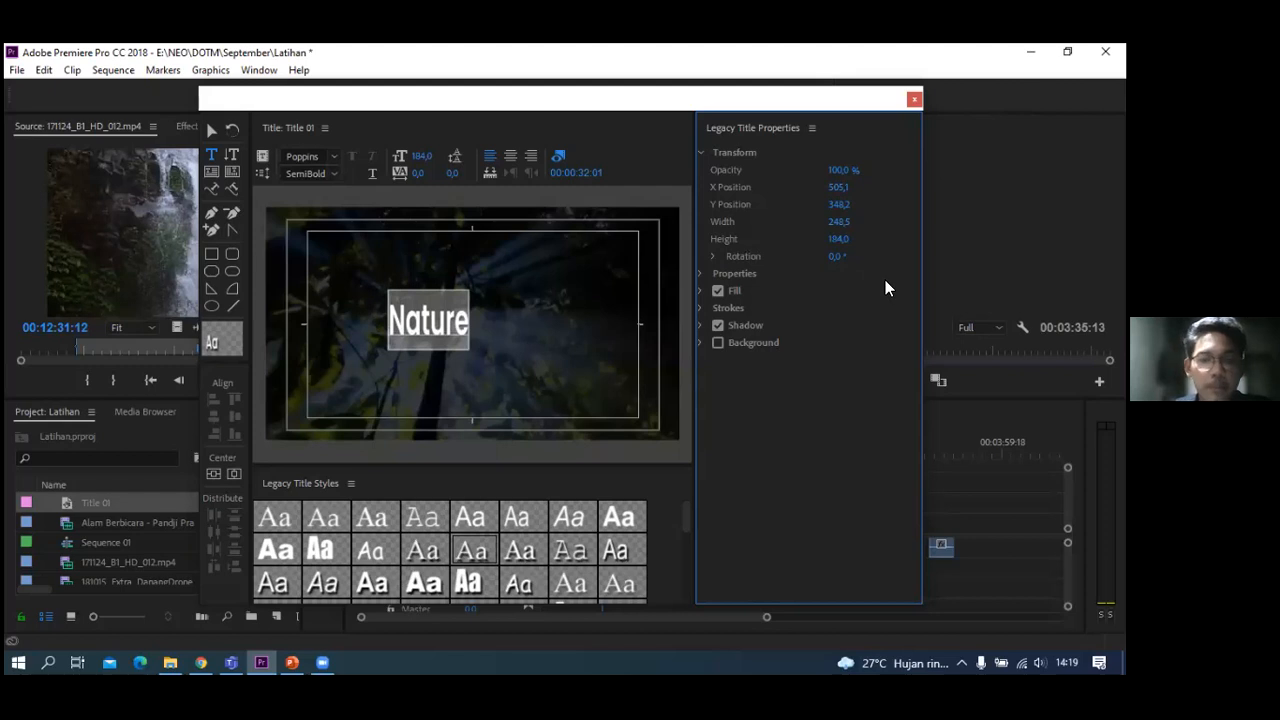
key("ctrl+s")
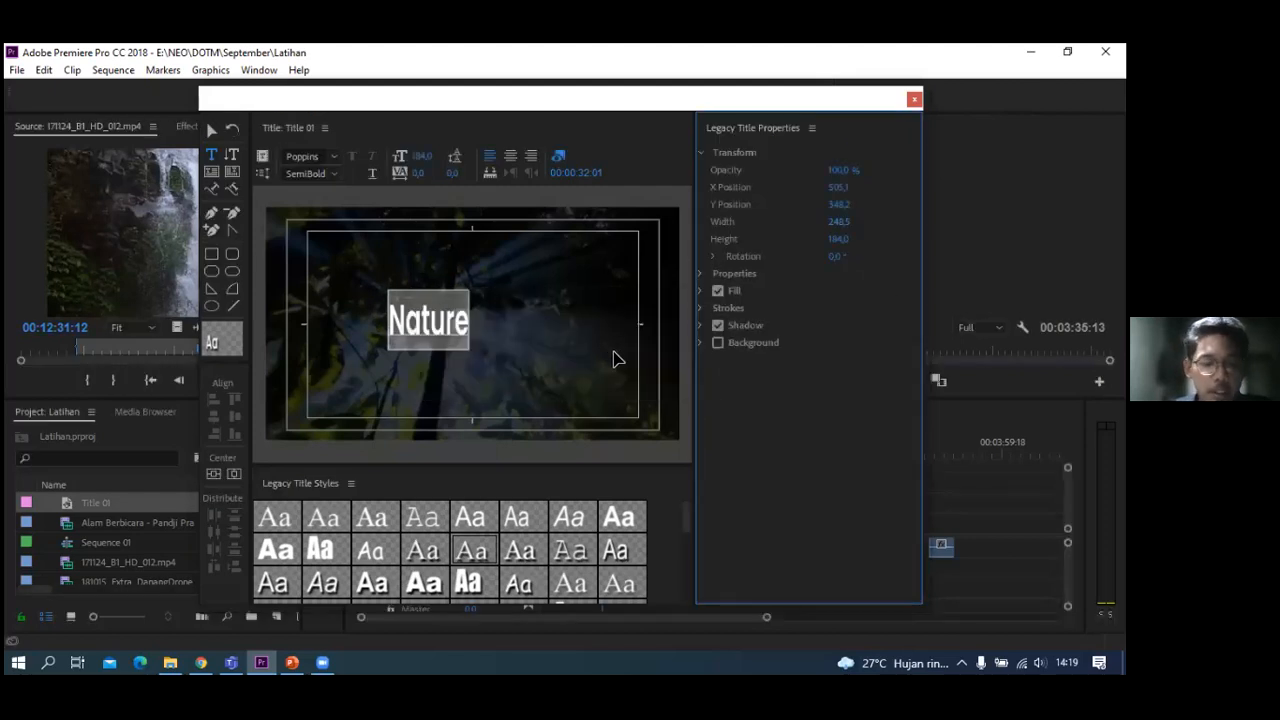
- Undo the last height change of the "Nature" text and expand its Fill settings
key("ctrl+z")
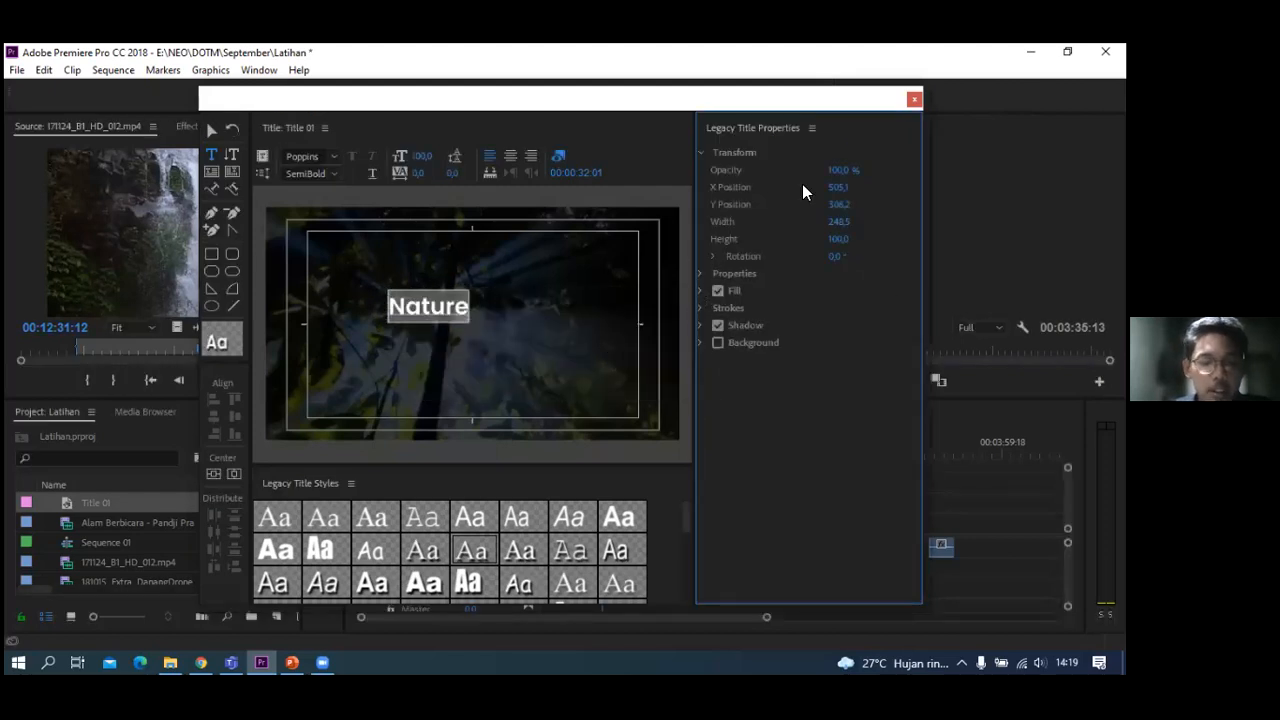
left_click(703, 154)
left_click(700, 187)
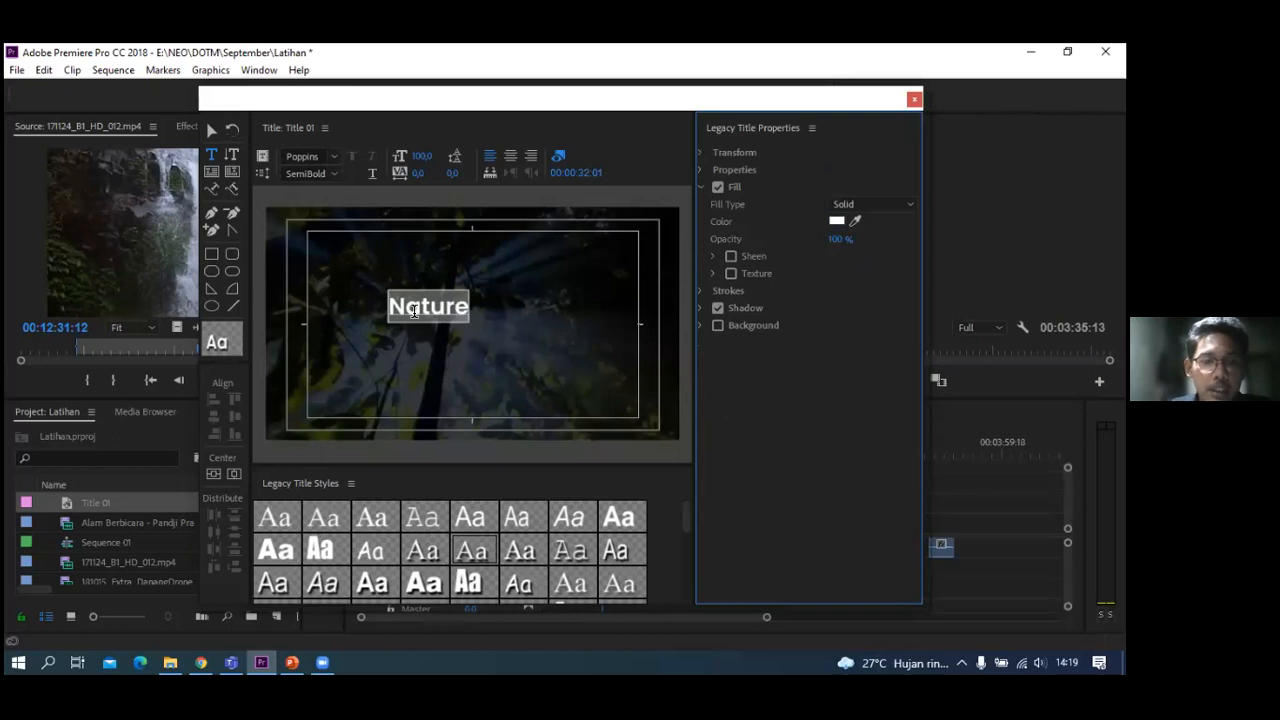
- Try a red fill color, D41212, on the "Nature" text and undo it
left_click(837, 220)
left_click(573, 449)
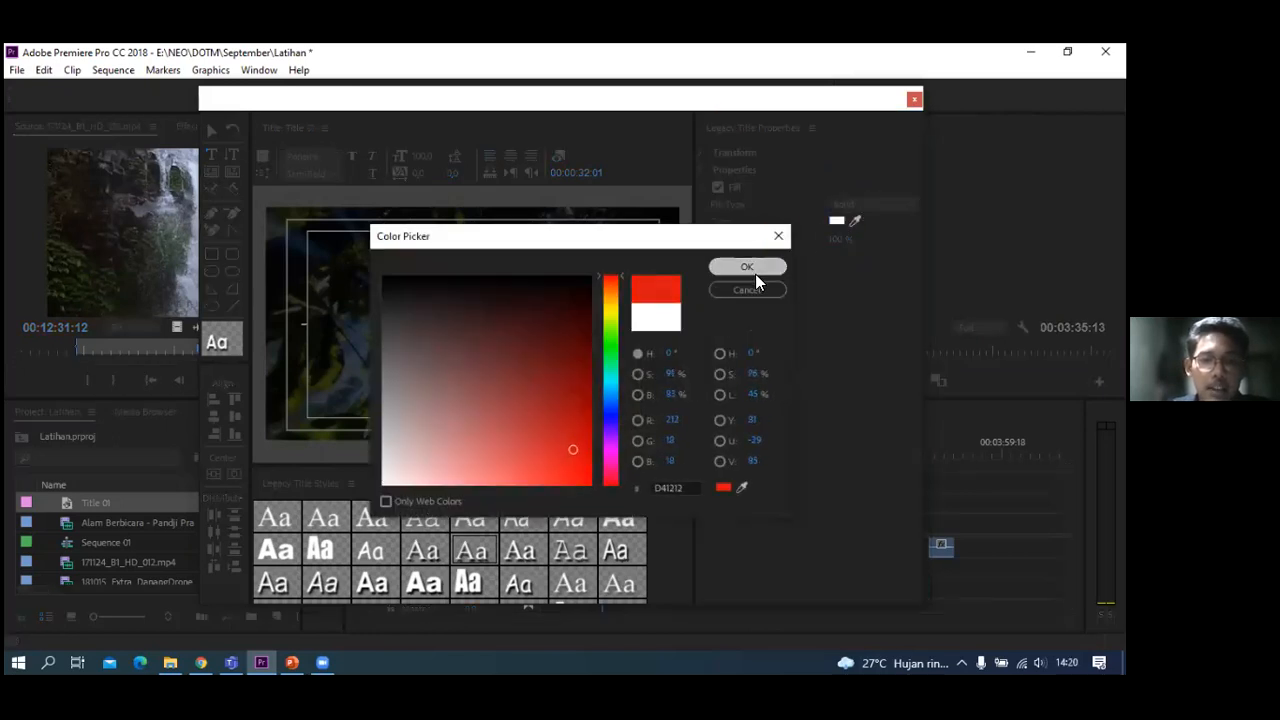
left_click(748, 267)
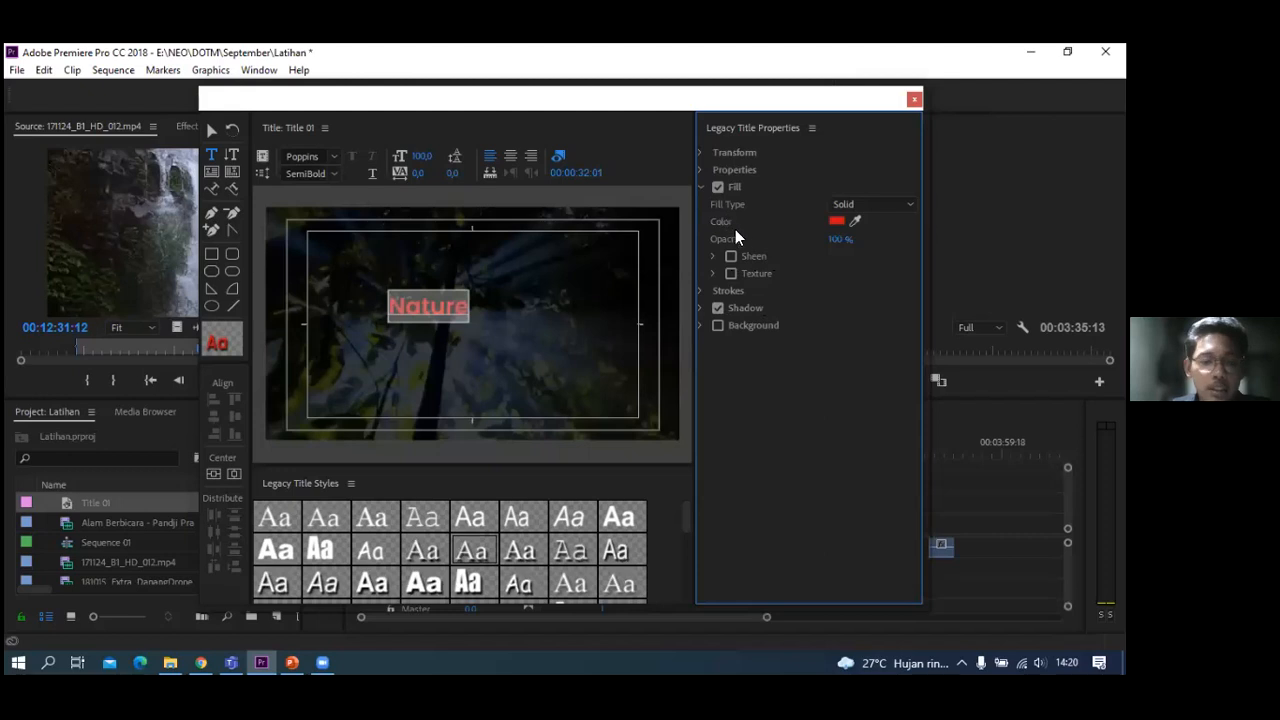
key("ctrl+z")
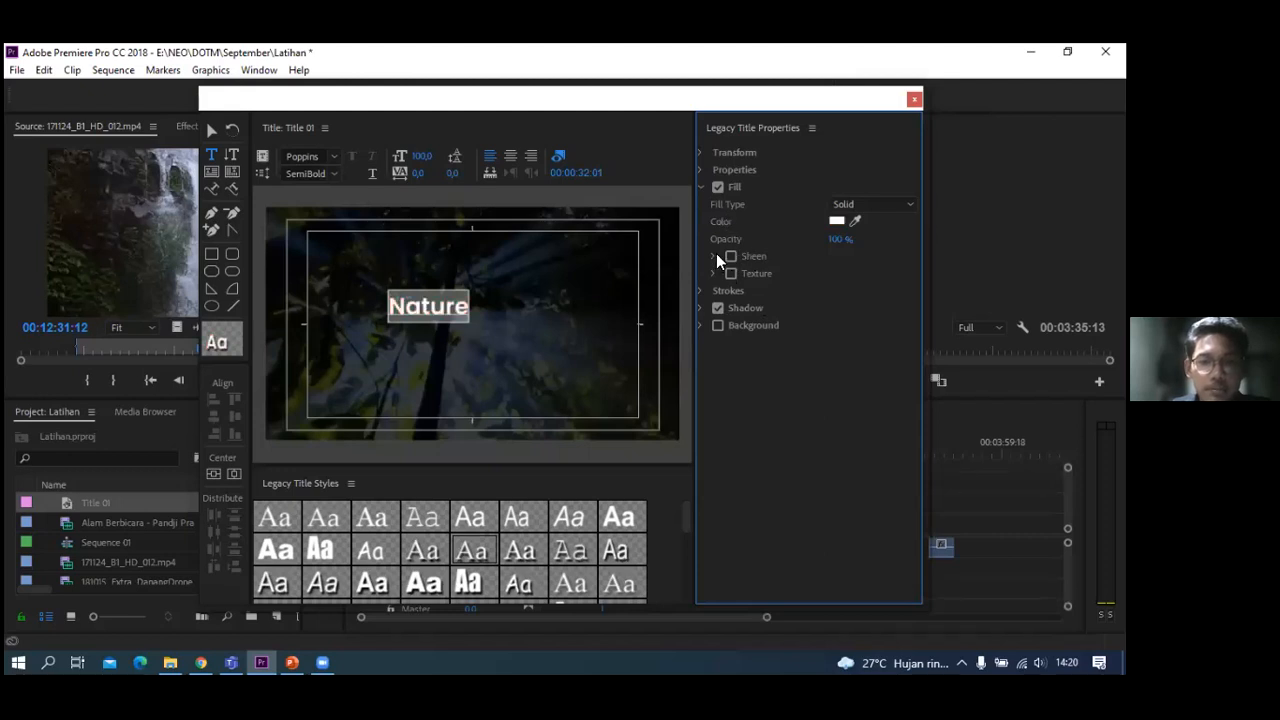
- Examine the Sheen and Strokes settings of the "Nature" text
left_click(714, 256)
left_click(714, 256)
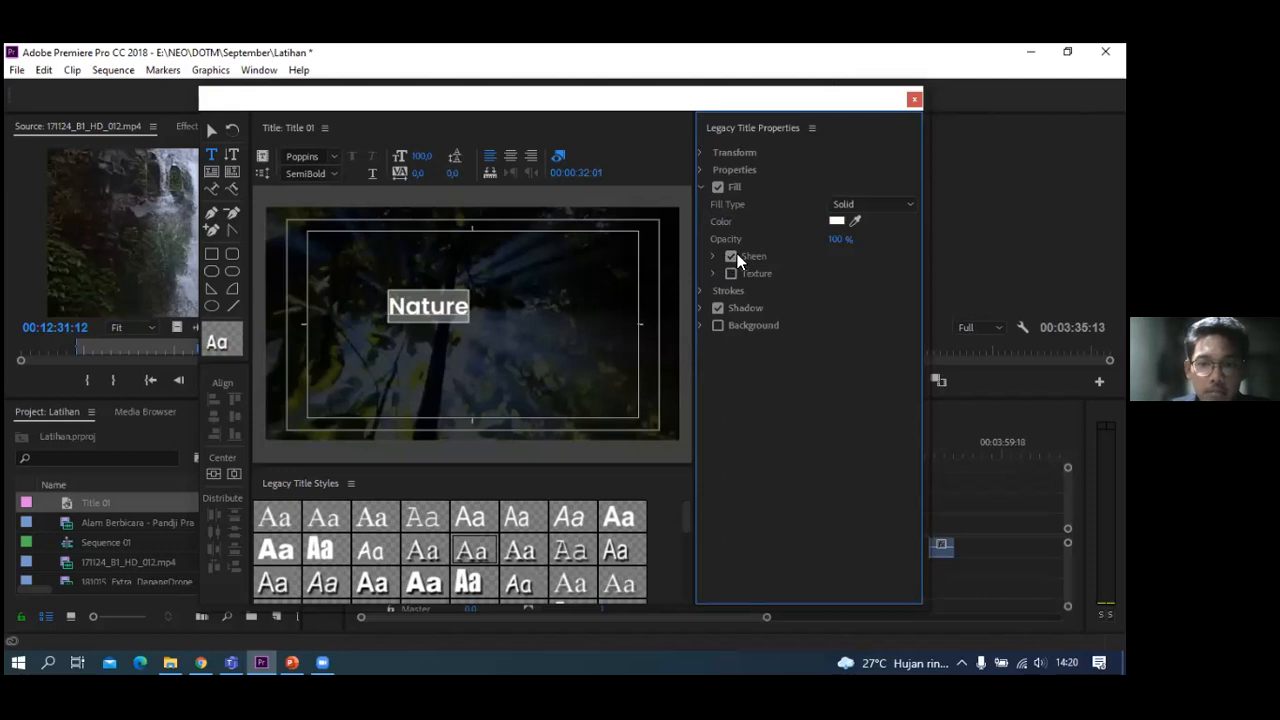
left_click(699, 289)
left_click(699, 296)
- Expand the Shadow settings and set the shadow color of the "Nature" text to a bright blue with a hue of about 191°
left_click(703, 307)
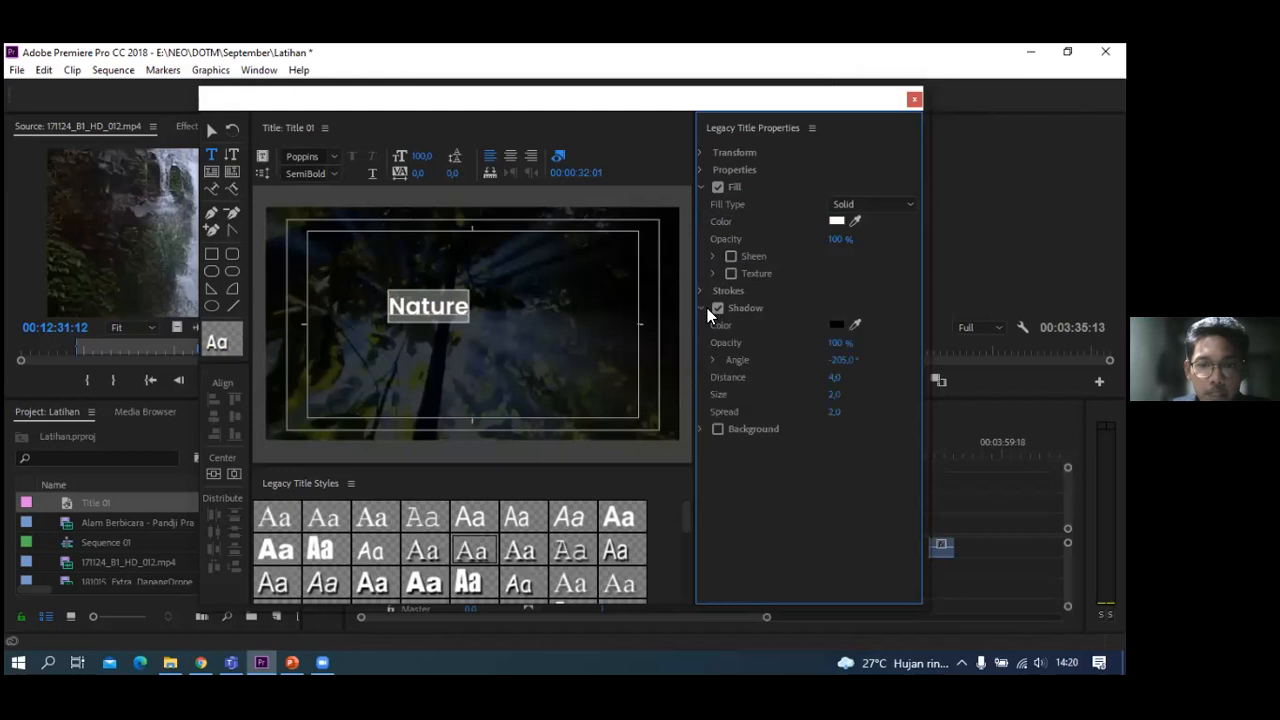
left_click(836, 326)
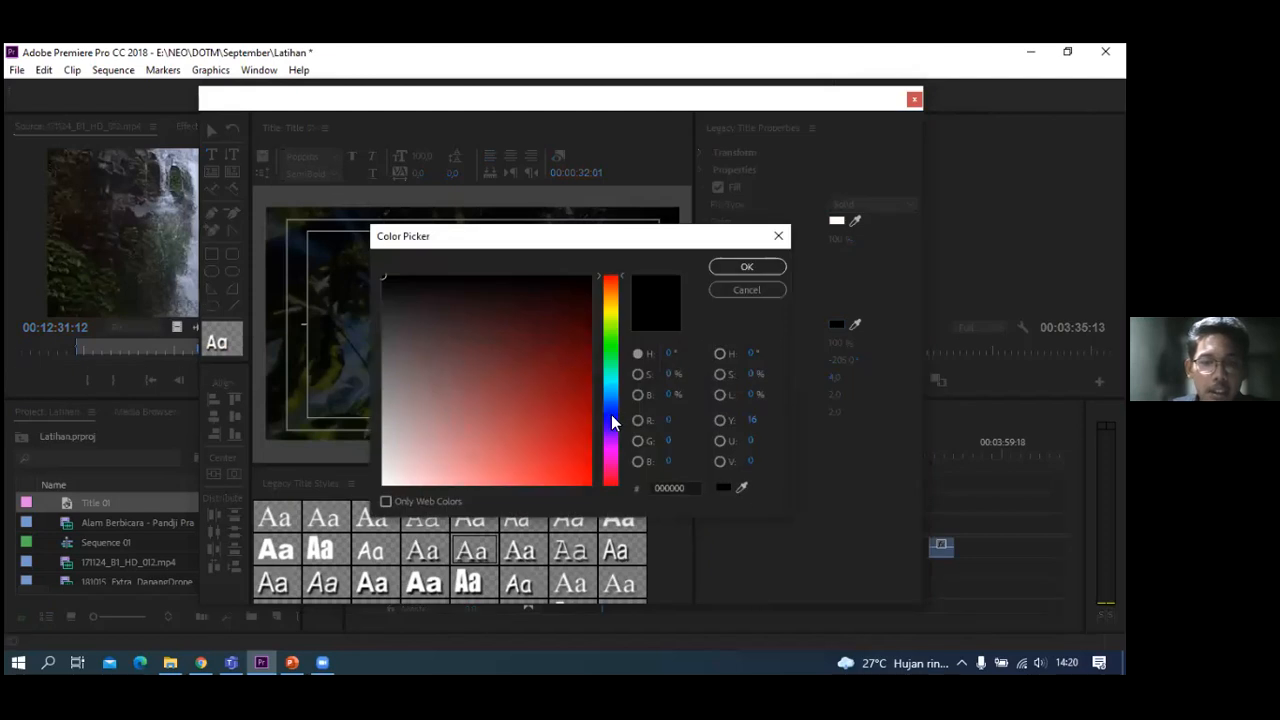
left_click_drag(609, 414, 611, 387)
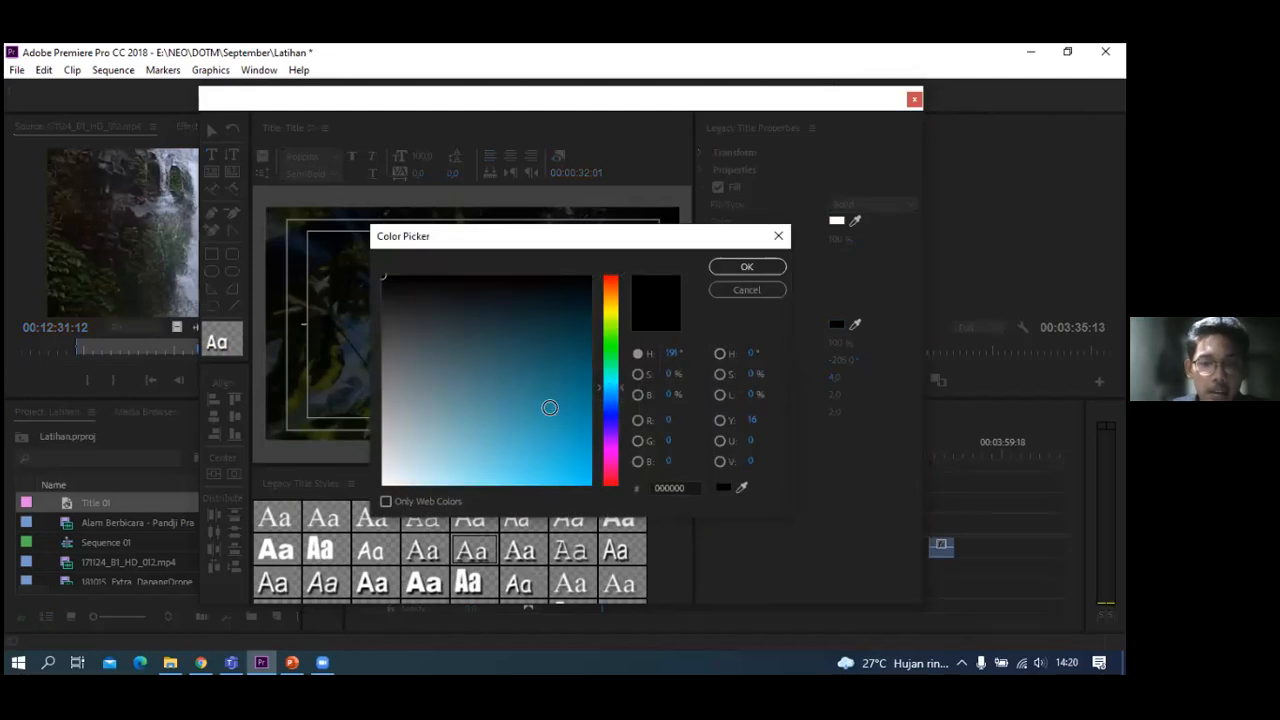
left_click(566, 460)
left_click(747, 267)
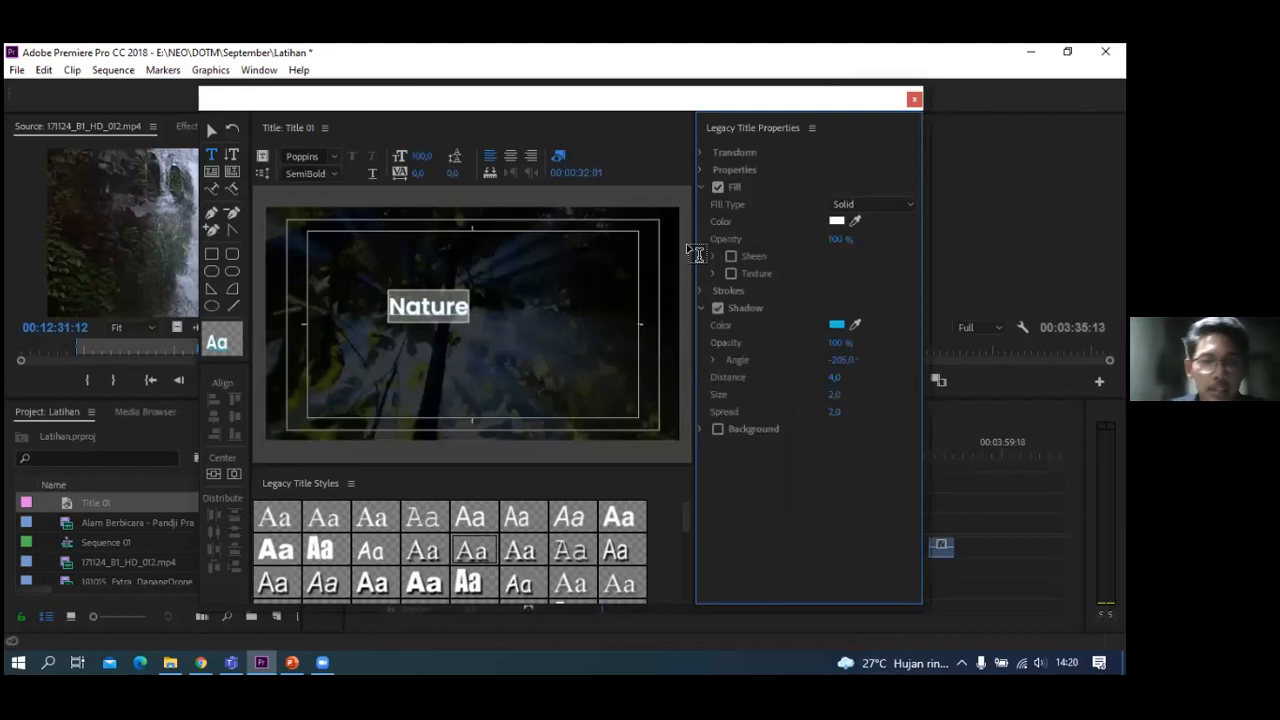
- Set the font size of the "Nature" text to 362 and move it back inside the title's safe area
left_click(702, 172)
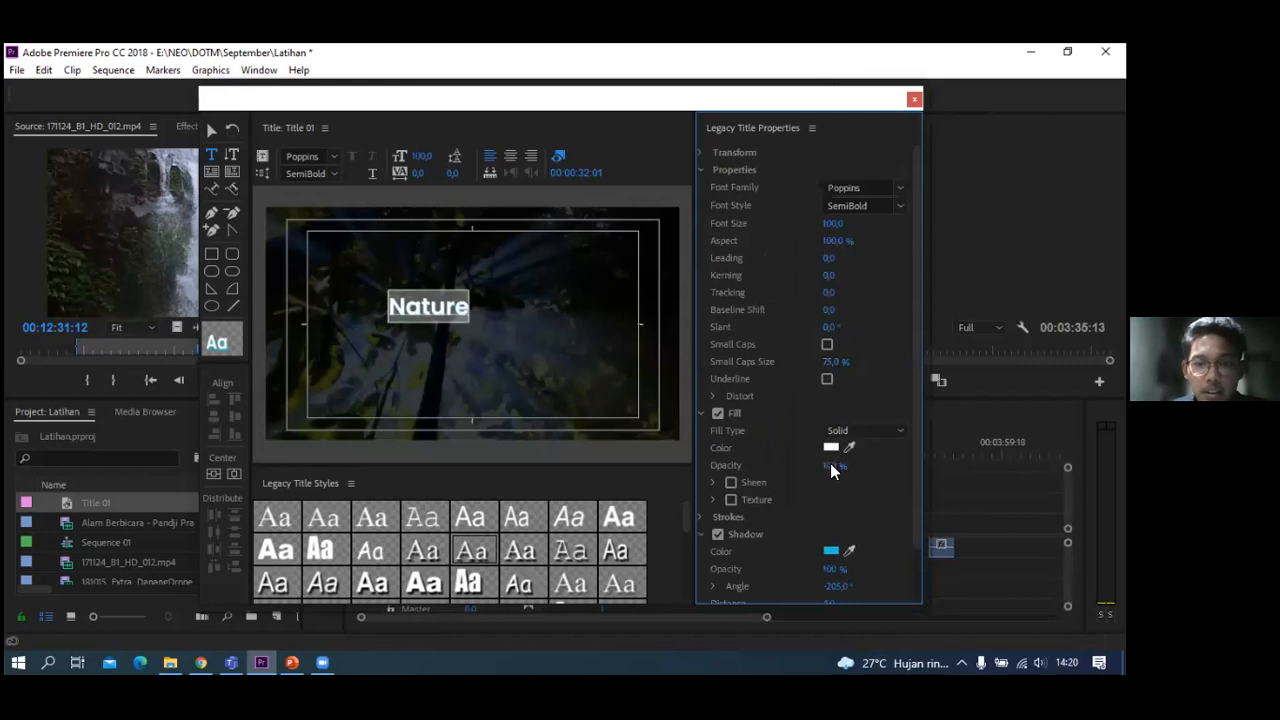
left_click_drag(833, 223, 1095, 223)
left_click(212, 130)
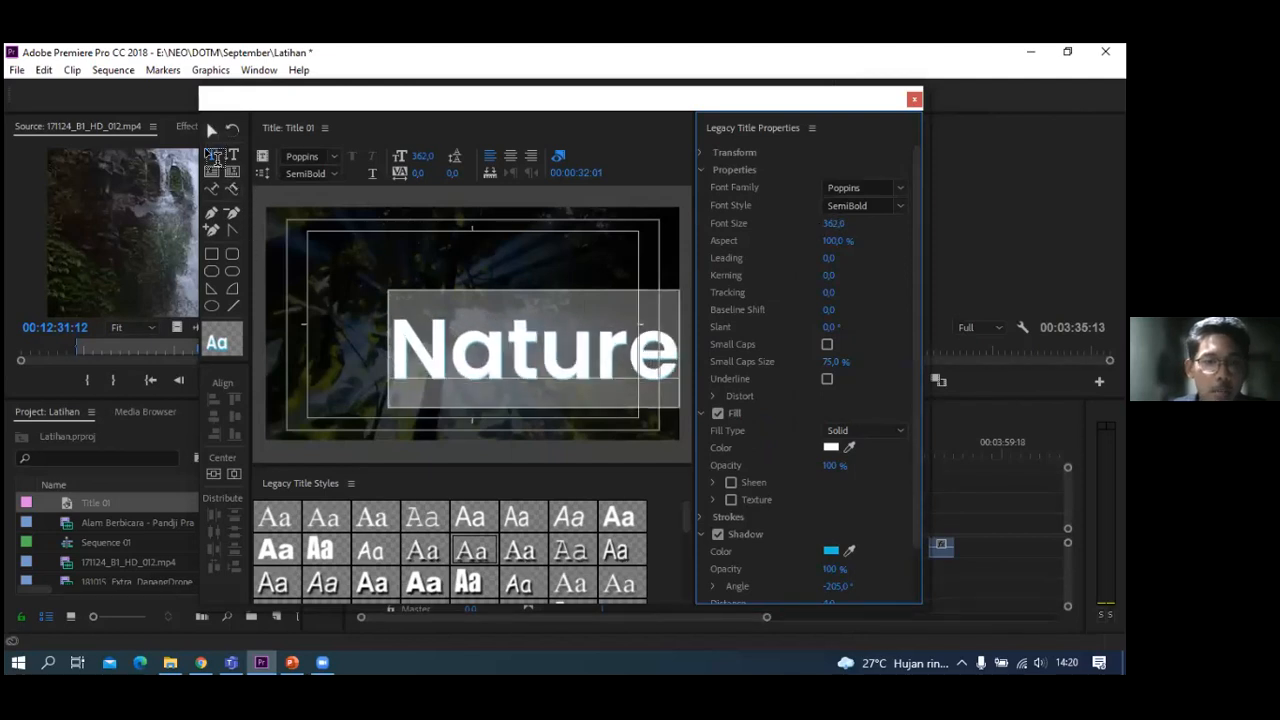
left_click_drag(439, 305, 369, 275)
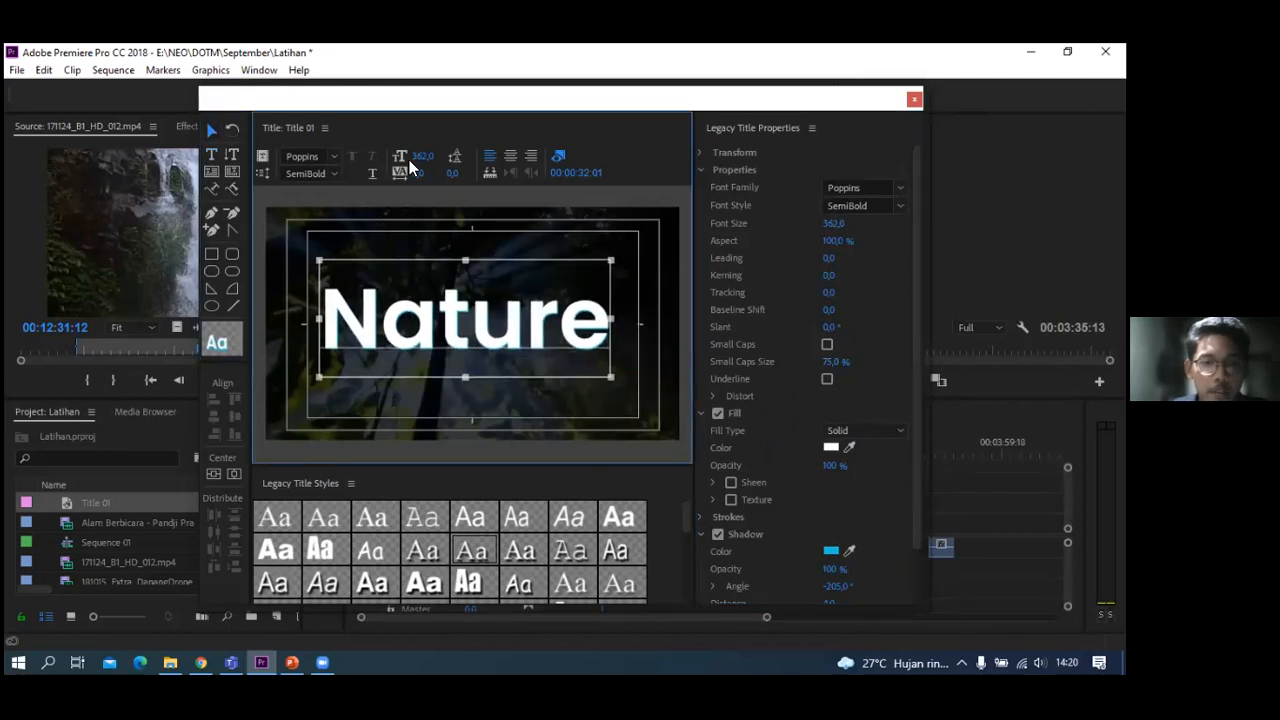
- Set the shadow angle of the "Nature" text to -235° and collapse the Shadow settings
left_click(701, 170)
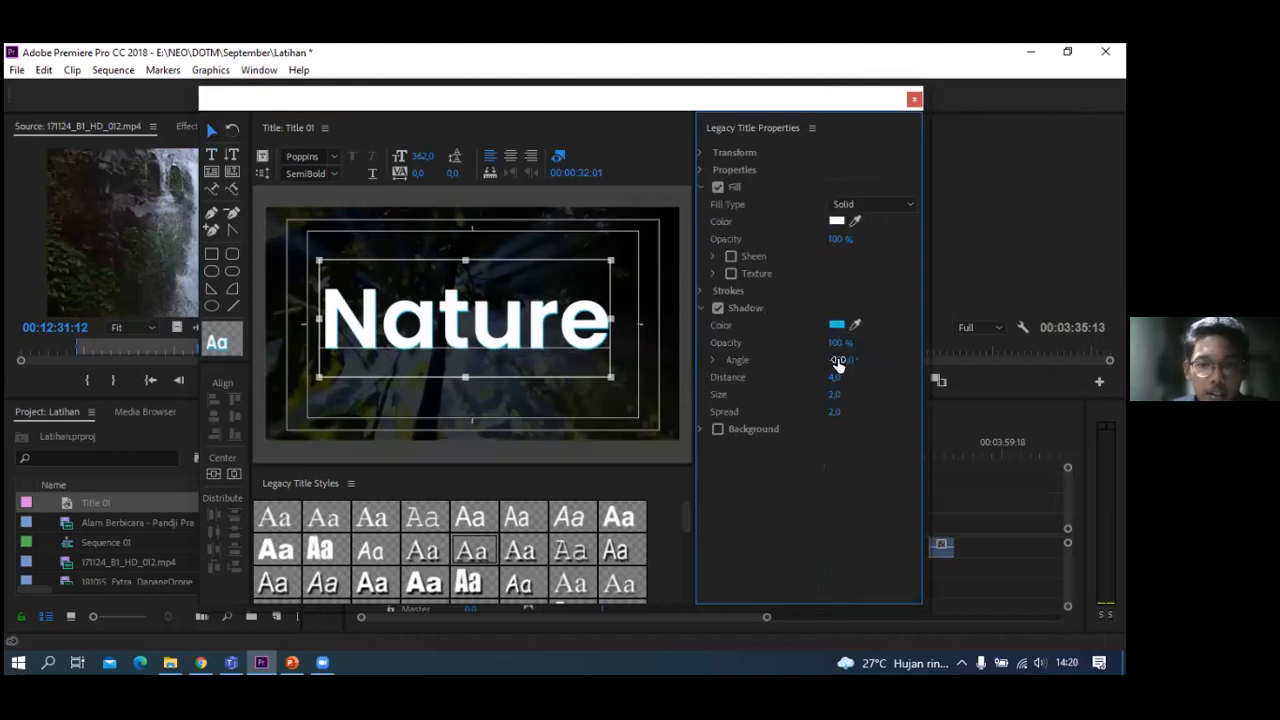
mouse_move(840, 343)
left_mouse_down()
mouse_move(816, 343)
mouse_move(846, 343)
mouse_move(853, 360)
mouse_move(1099, 360)
mouse_move(838, 360)
left_mouse_up()
left_click(701, 308)
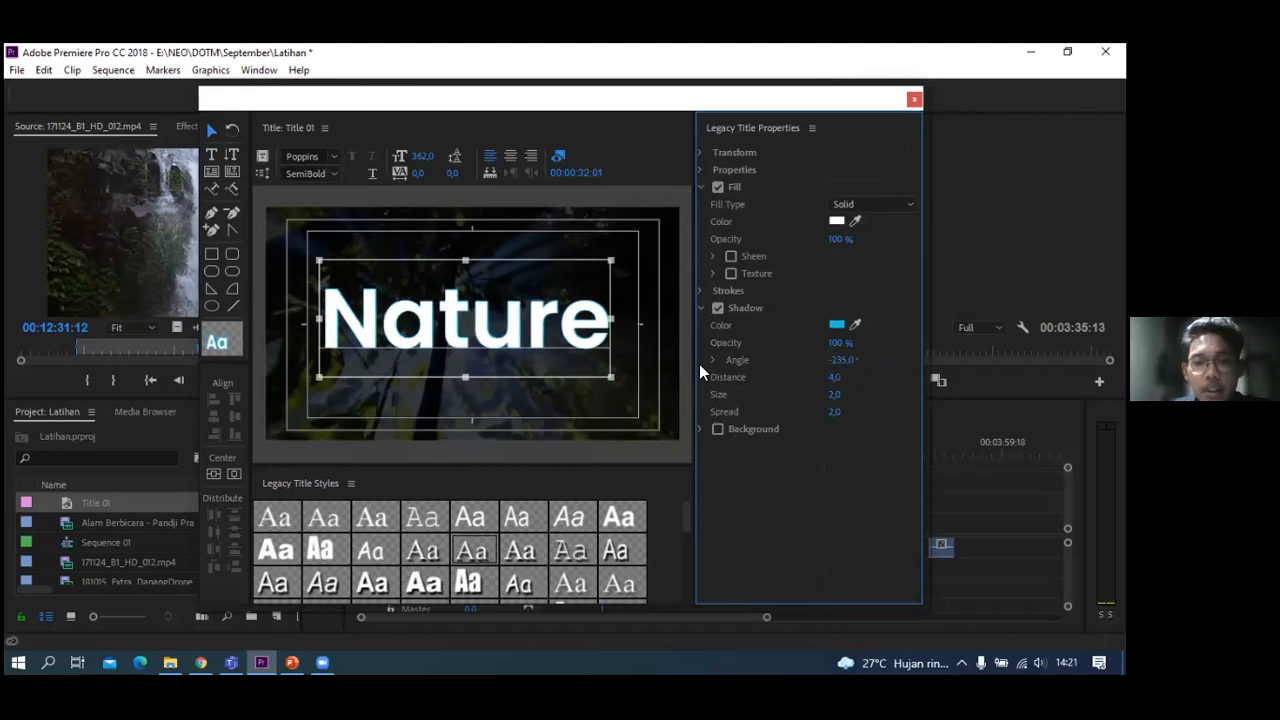
- Shift the "Nature" text slightly down toward the frame's right side and enable the title's background
left_click(700, 325)
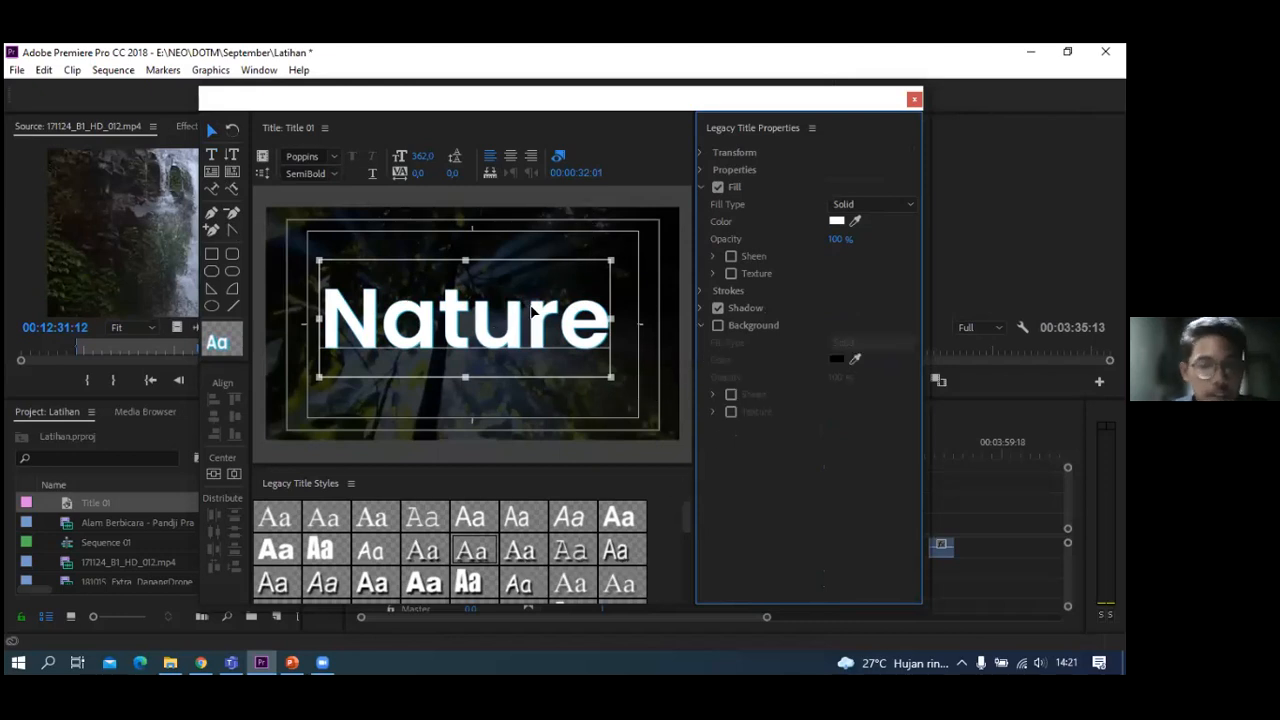
left_click_drag(510, 335, 468, 333)
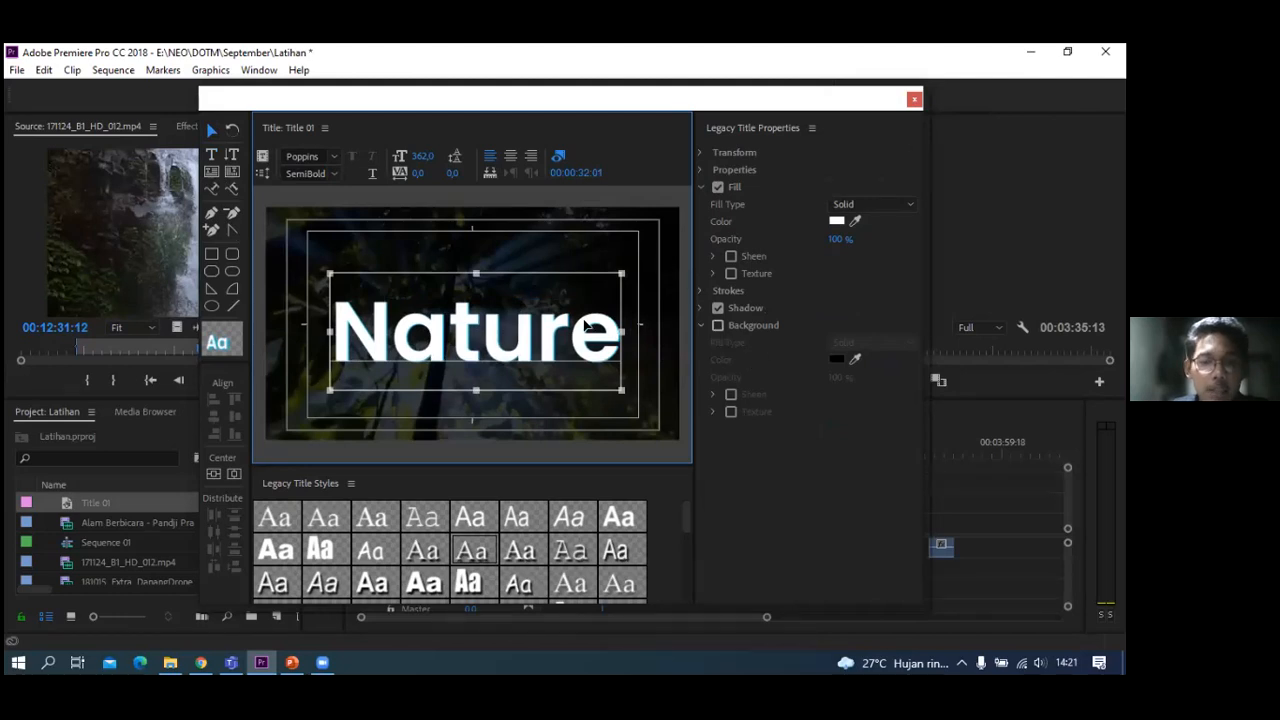
left_click(718, 325)
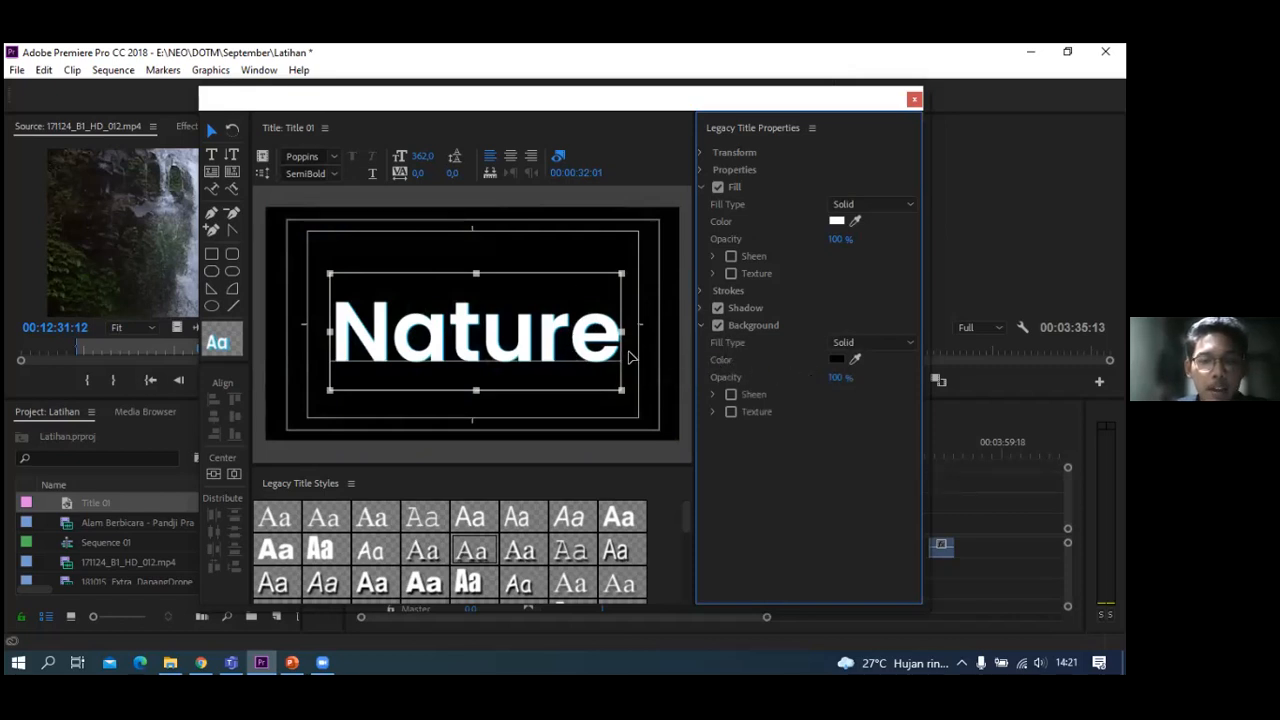
left_click(840, 361)
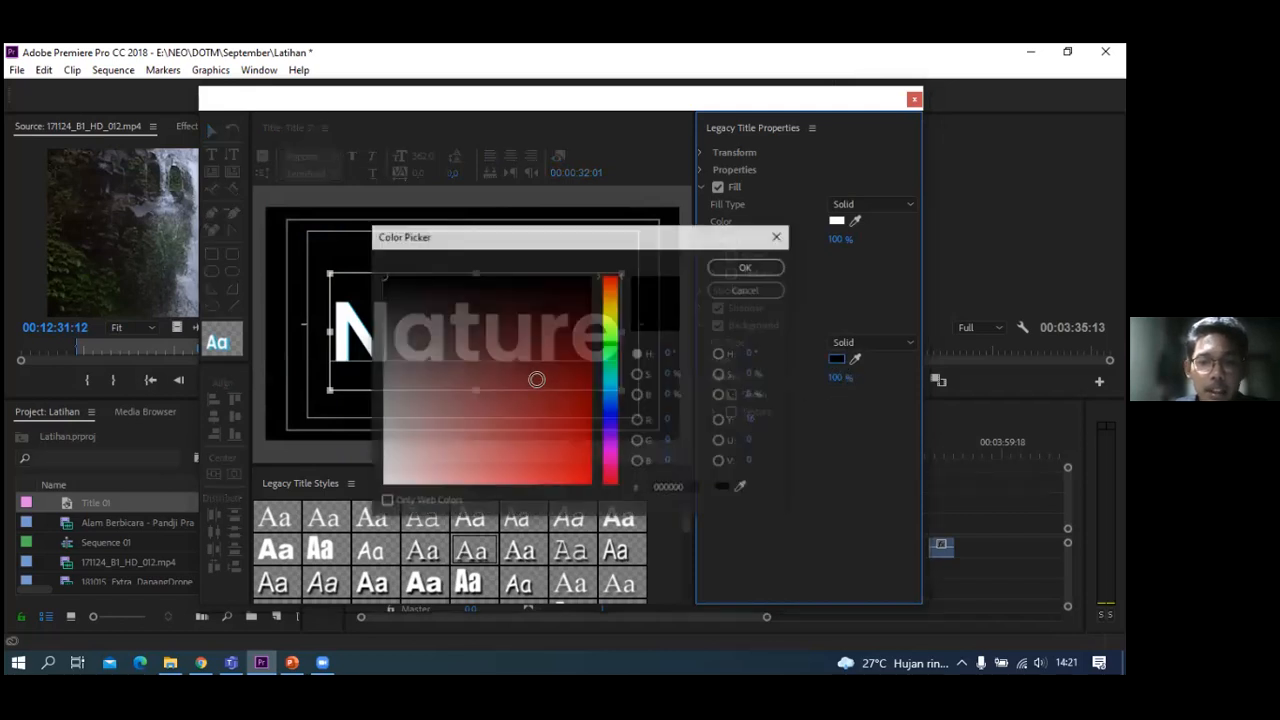
left_click(428, 290)
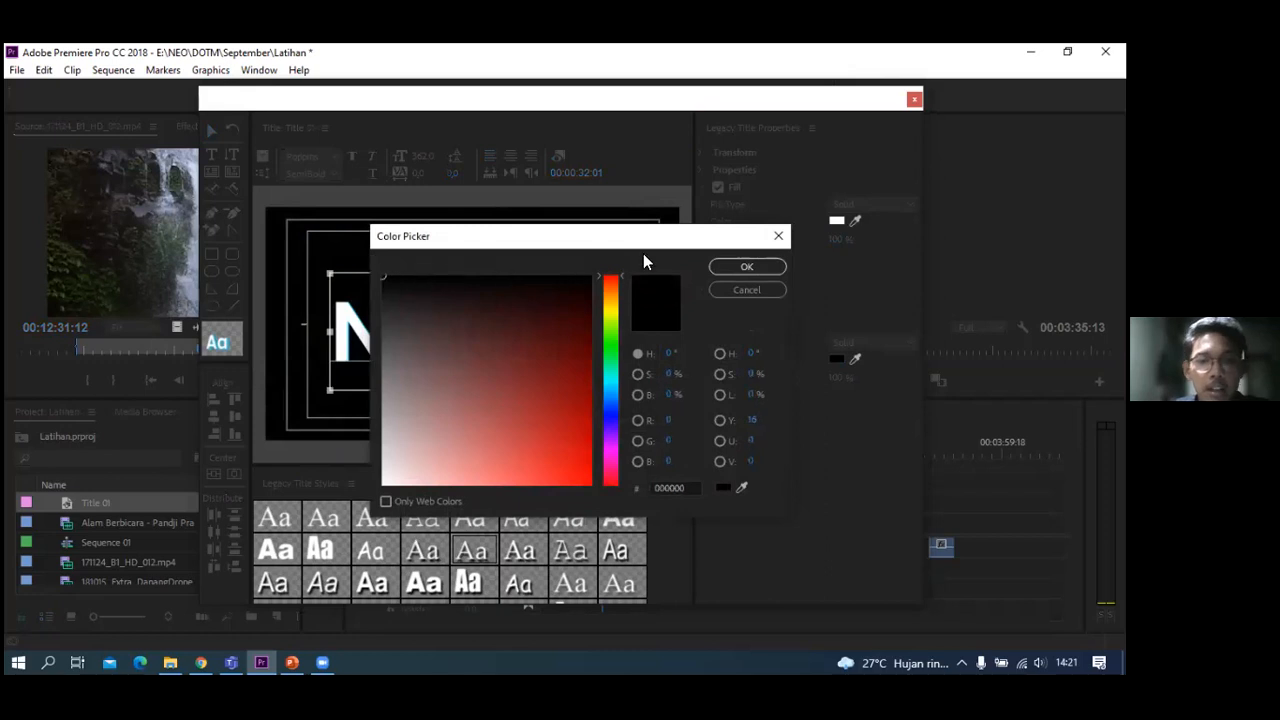
left_click(747, 290)
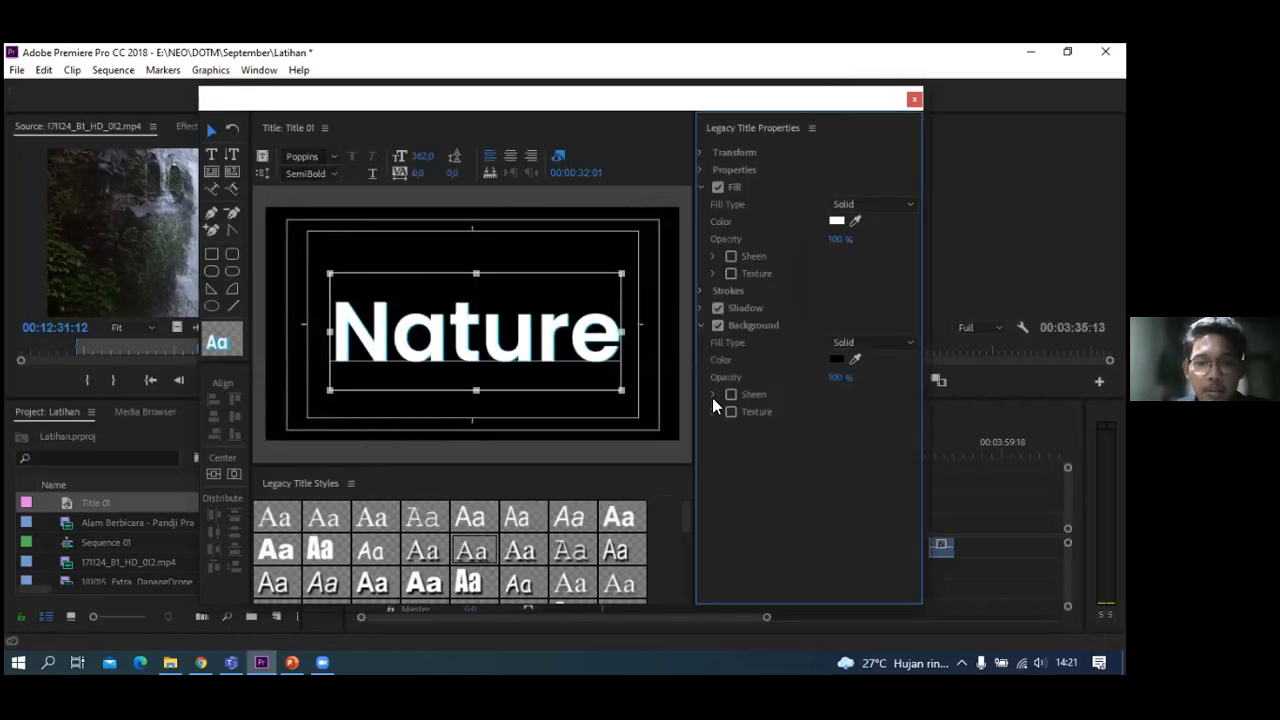
left_click(885, 345)
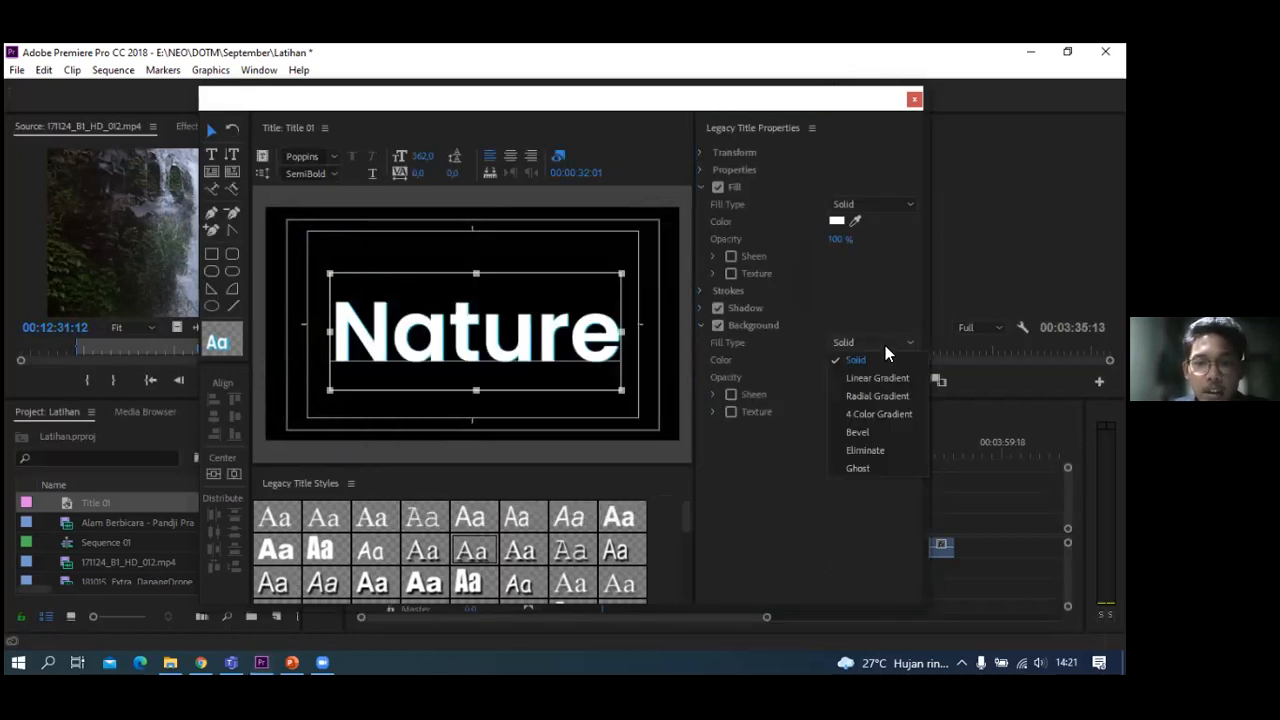
left_click(885, 345)
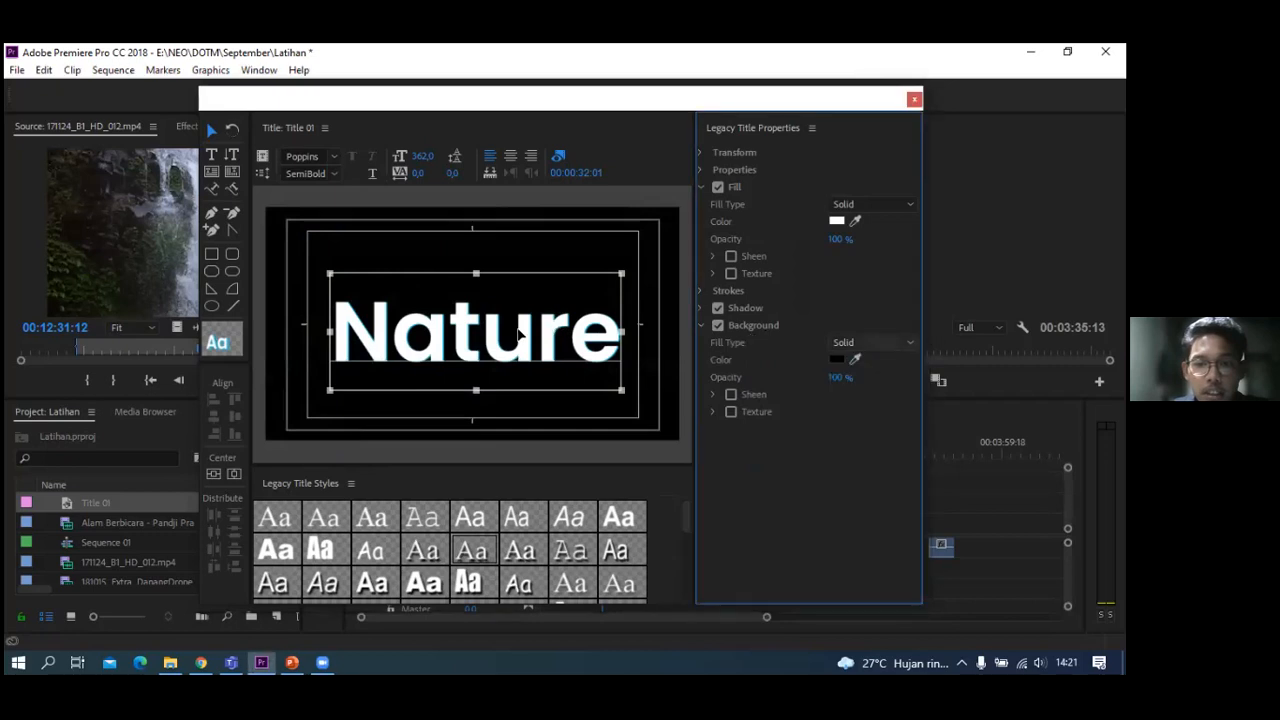
- Give the background a Linear Gradient fill with a red F00000 first stop, and spread the color stops to both ends
left_click(870, 342)
left_click(877, 375)
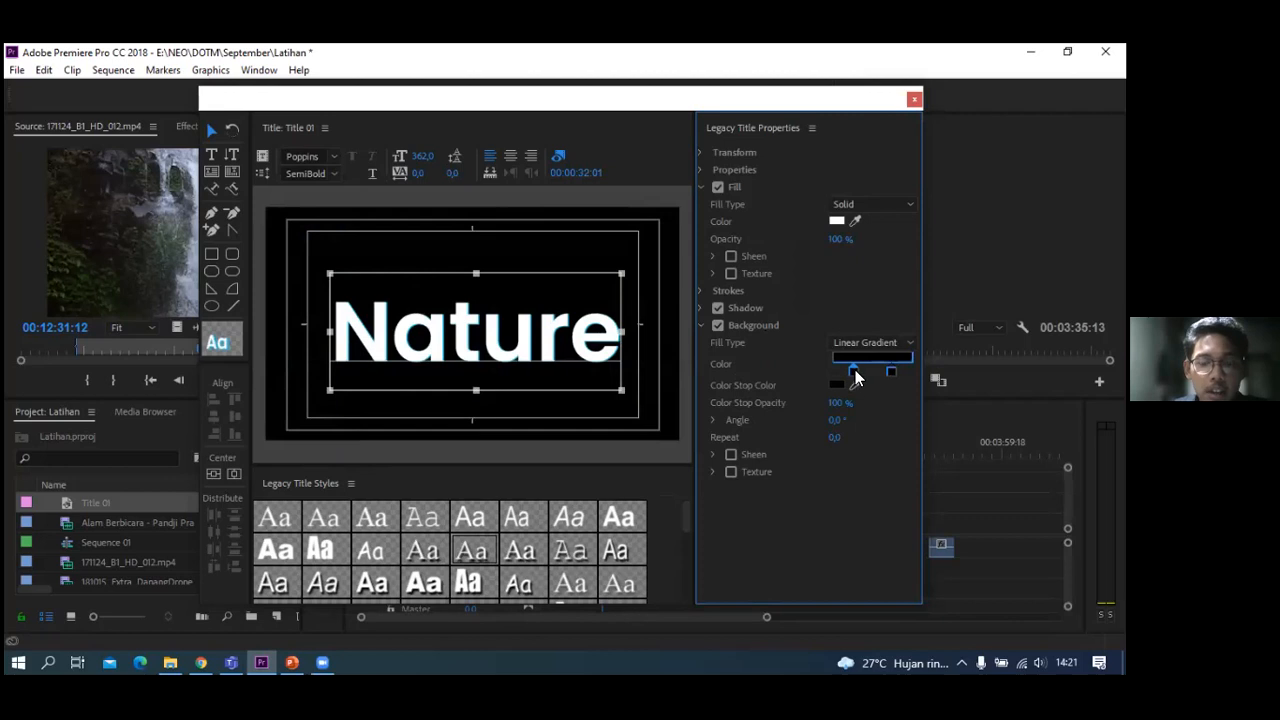
left_click_drag(521, 403, 599, 472)
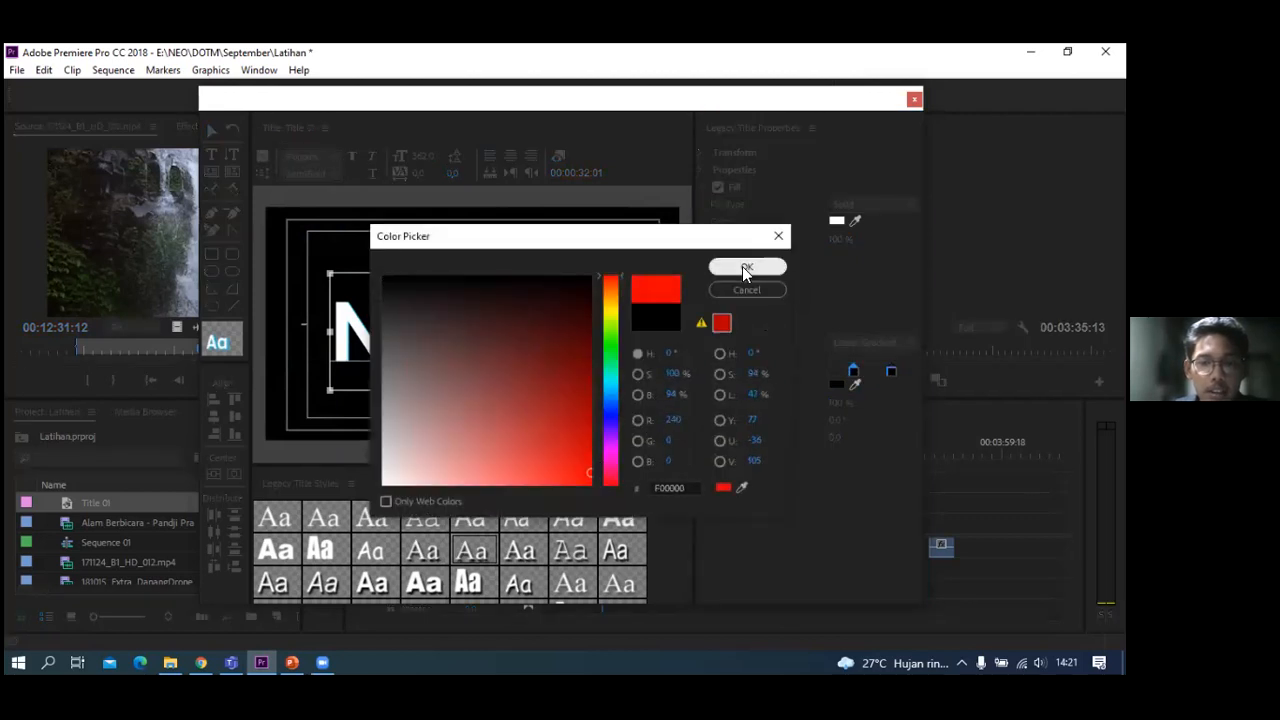
left_click(746, 267)
left_click_drag(851, 371, 916, 358)
- Try a Radial Gradient on the background and then set its fill type to 4 Color Gradient
left_click(887, 350)
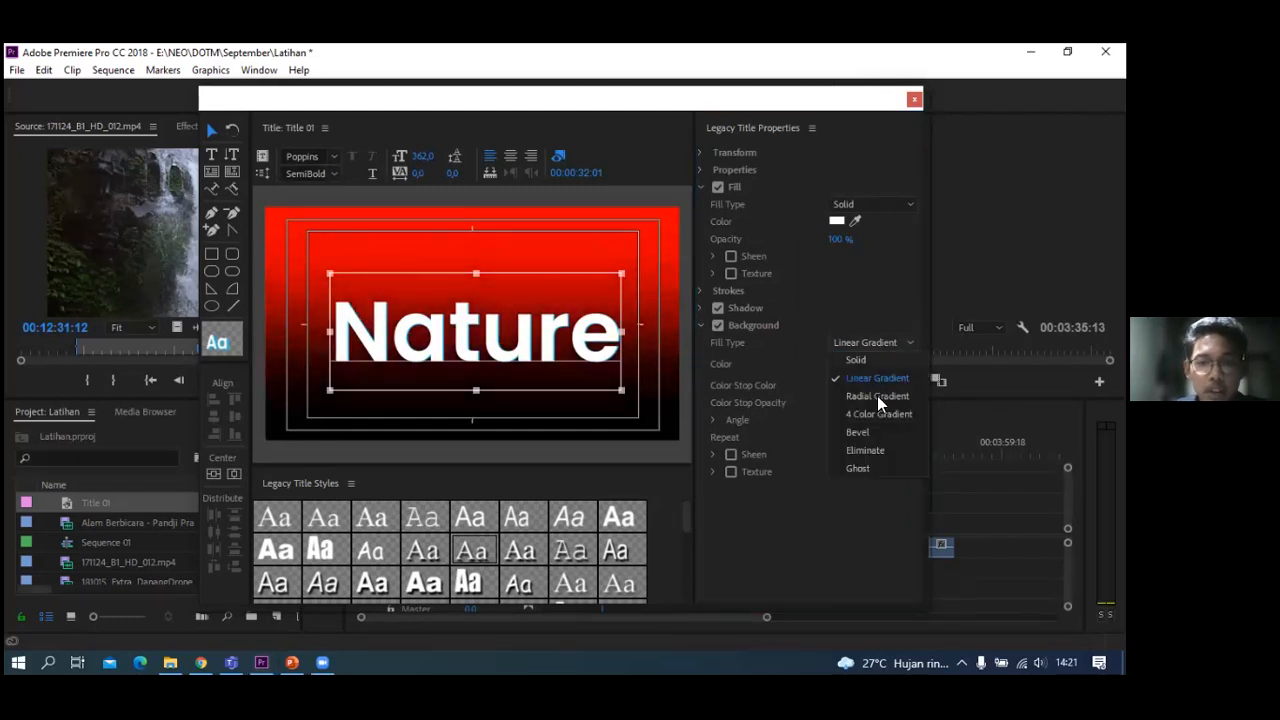
left_click(877, 396)
left_click(877, 343)
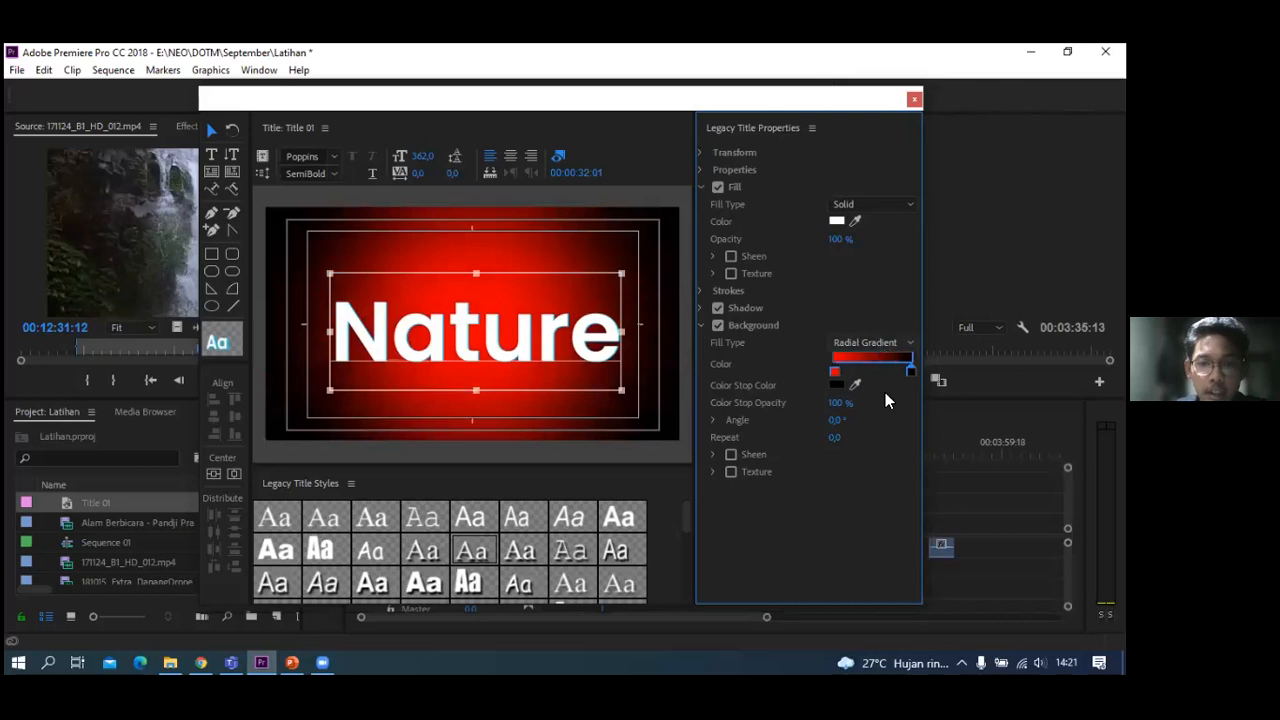
left_click(885, 411)
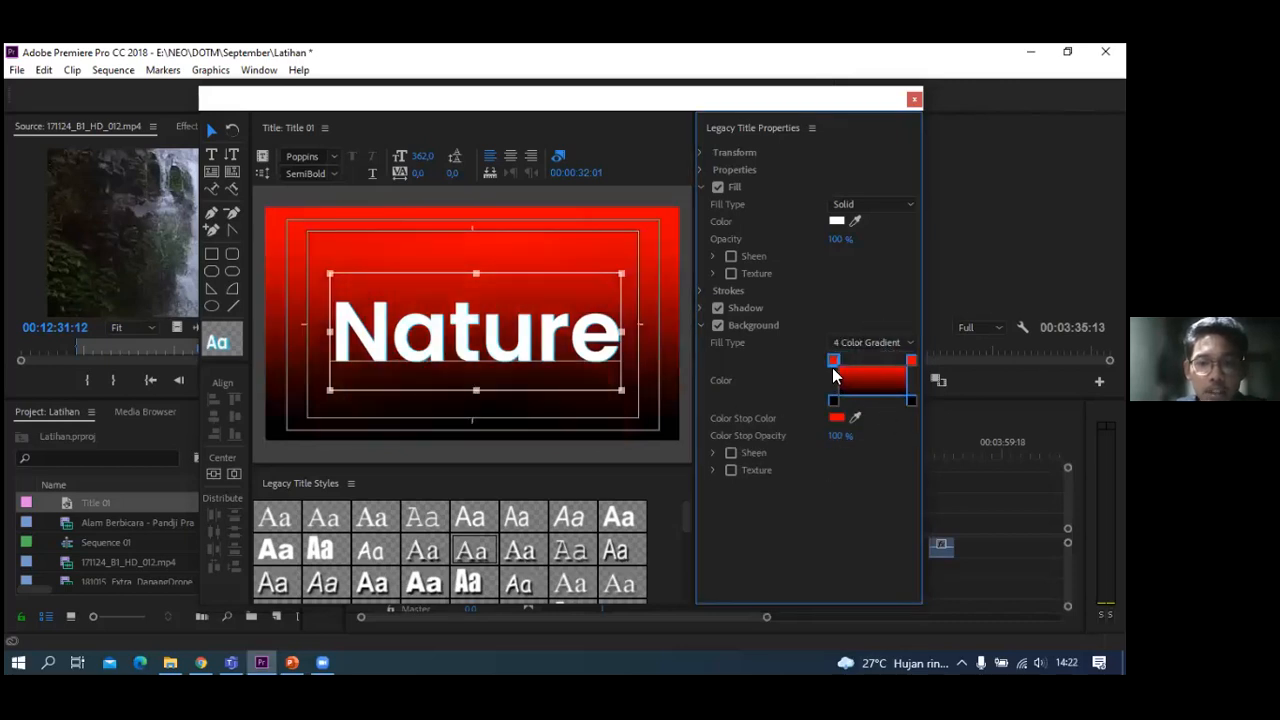
- Set the upper-right color stop of the background's four-color gradient to blue 2A0DD9
double_click(911, 358)
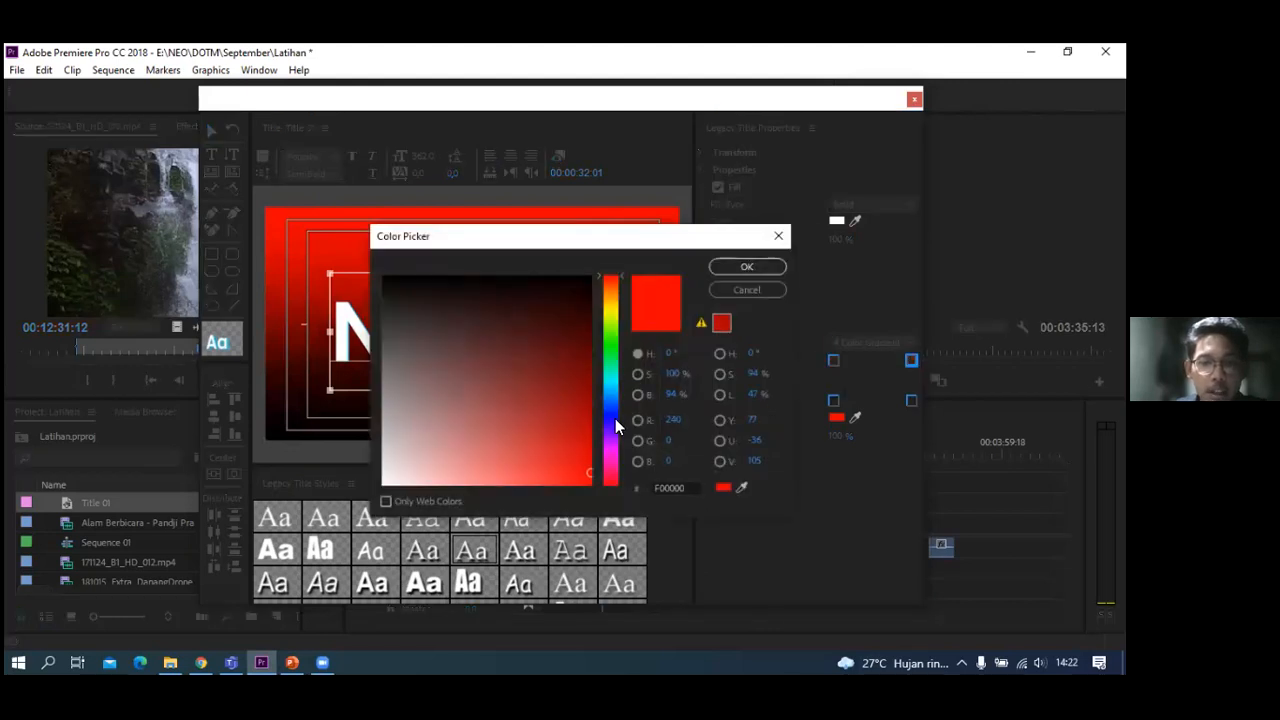
left_click(613, 420)
left_click(578, 453)
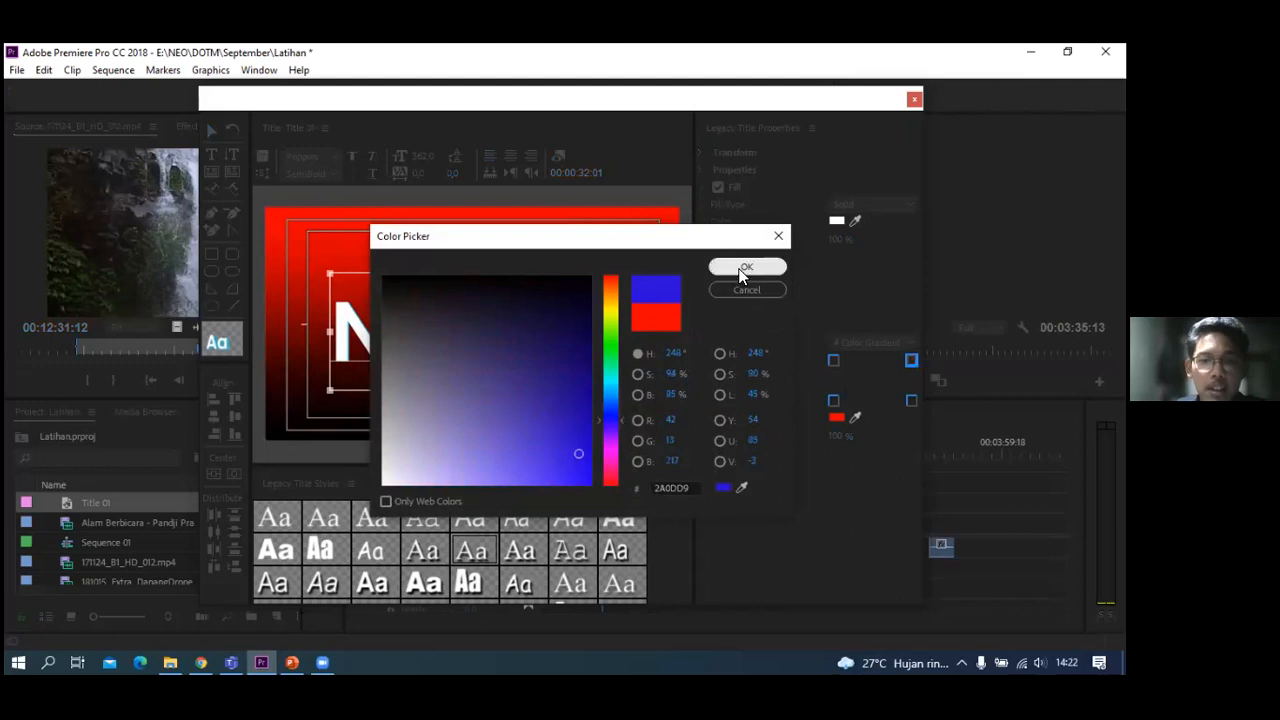
left_click(745, 268)
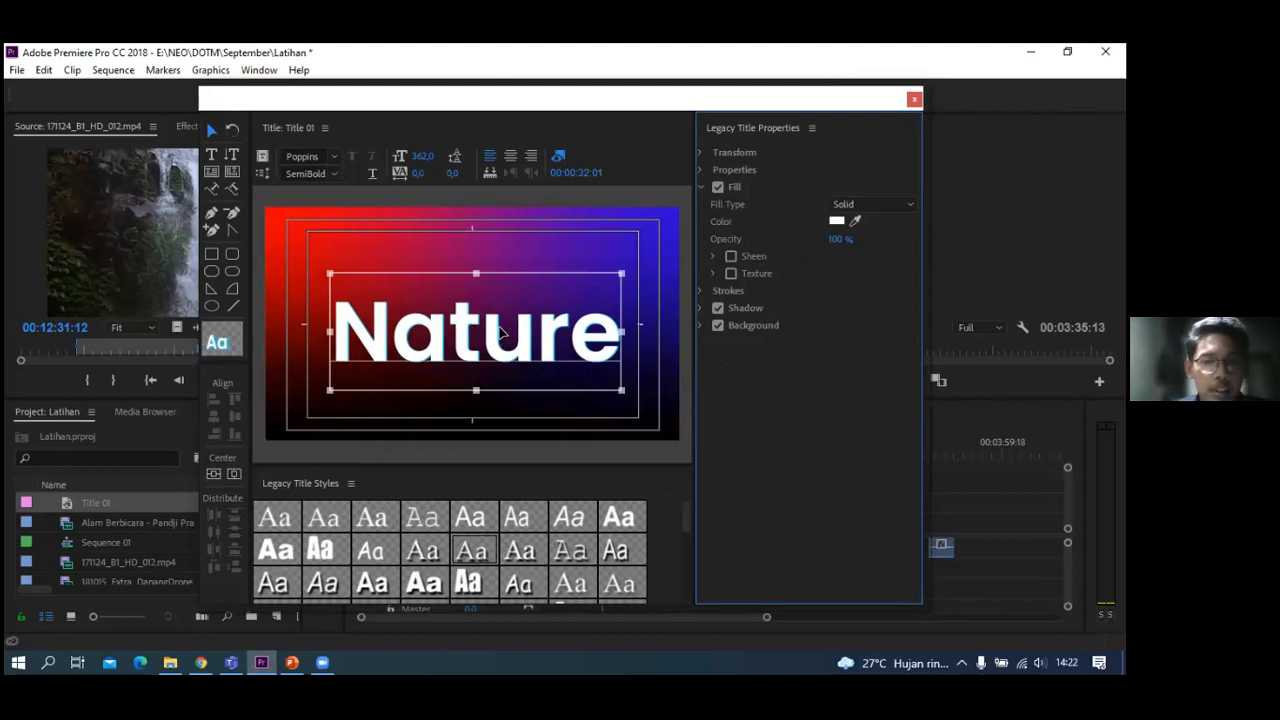
- Center the "Nature" text vertically and horizontally in the frame and browse further through the title styles
left_click(214, 472)
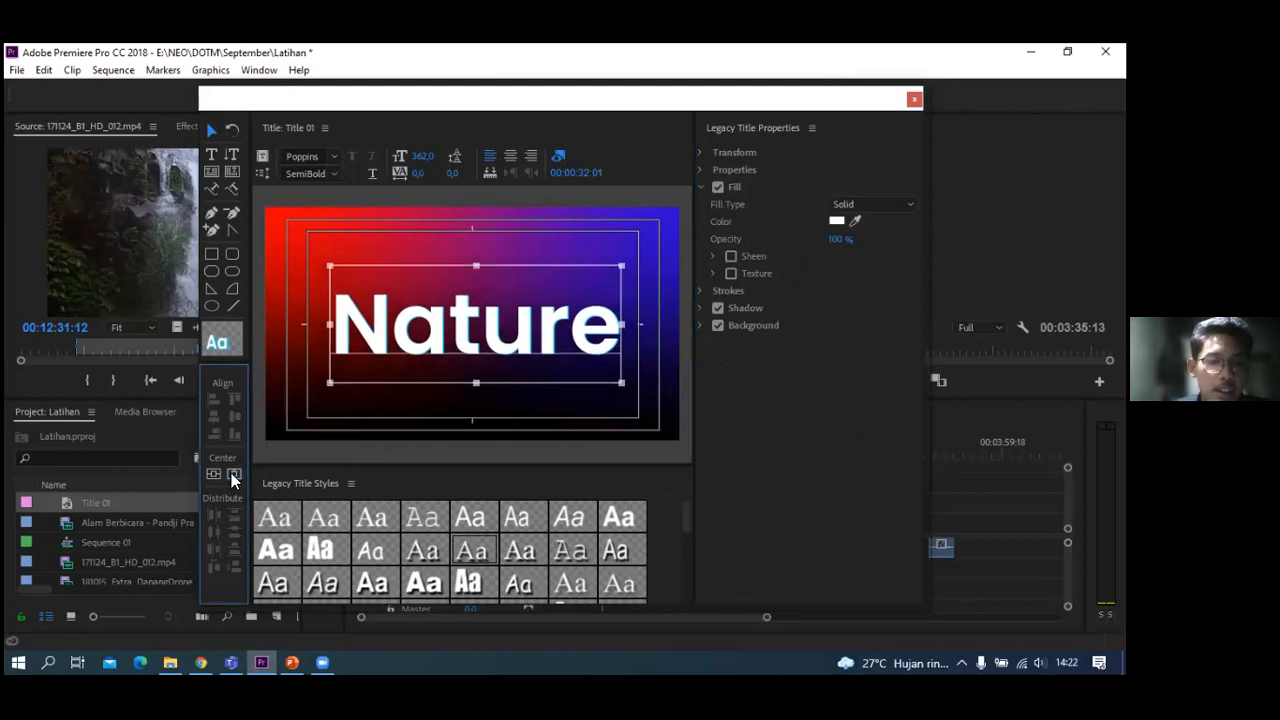
left_click(232, 474)
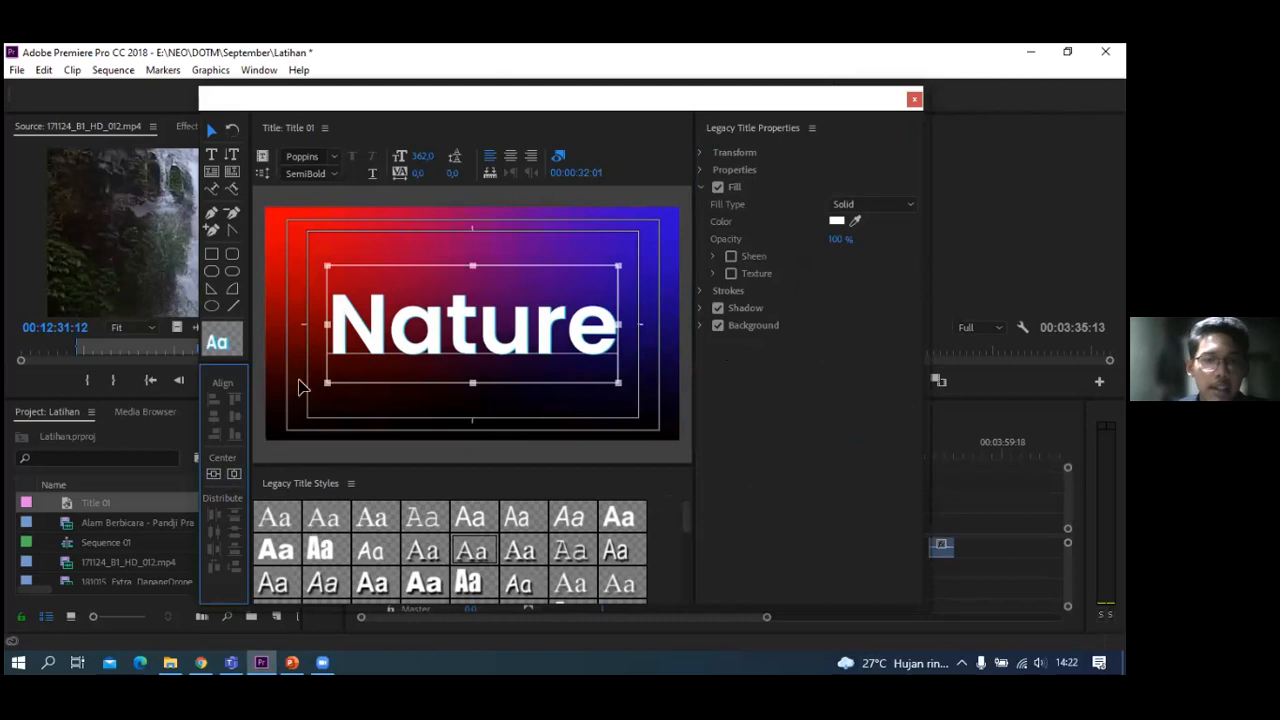
scroll(450, 550, "down", 2)
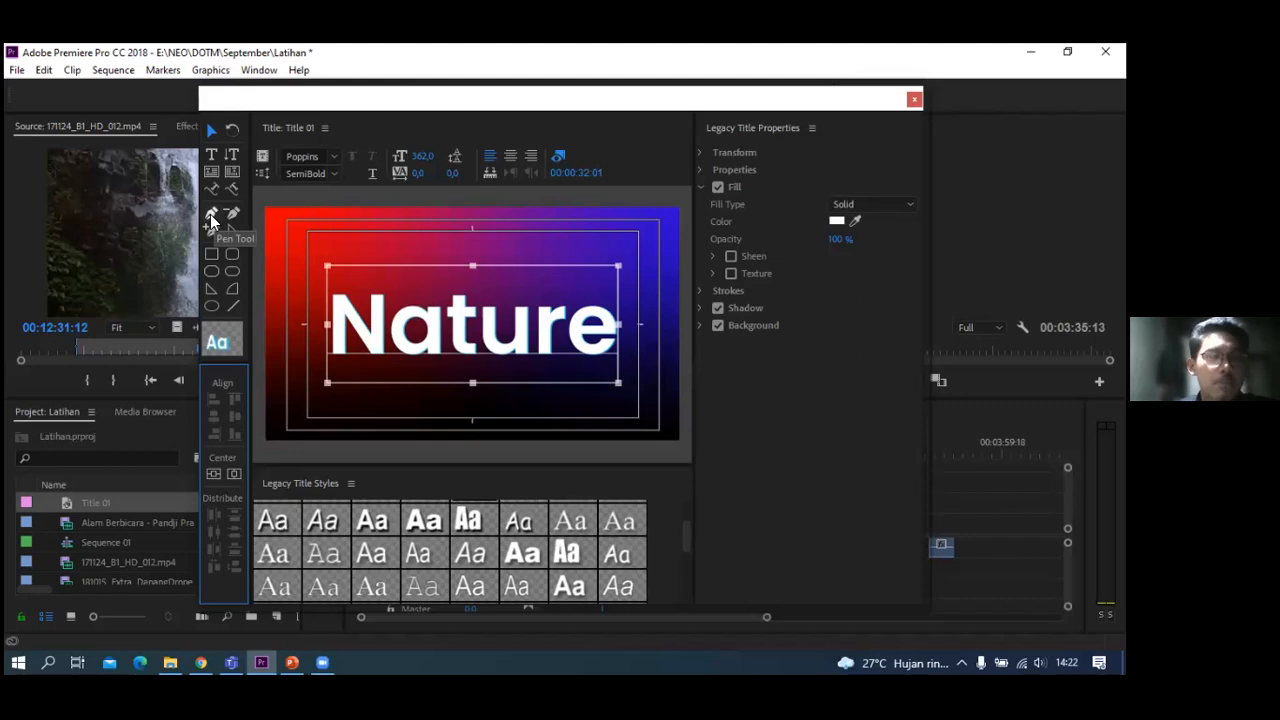
- Try drawing a closed curved shape above the "Nature" text with the Pen tool, and undo the drawing
left_click(211, 214)
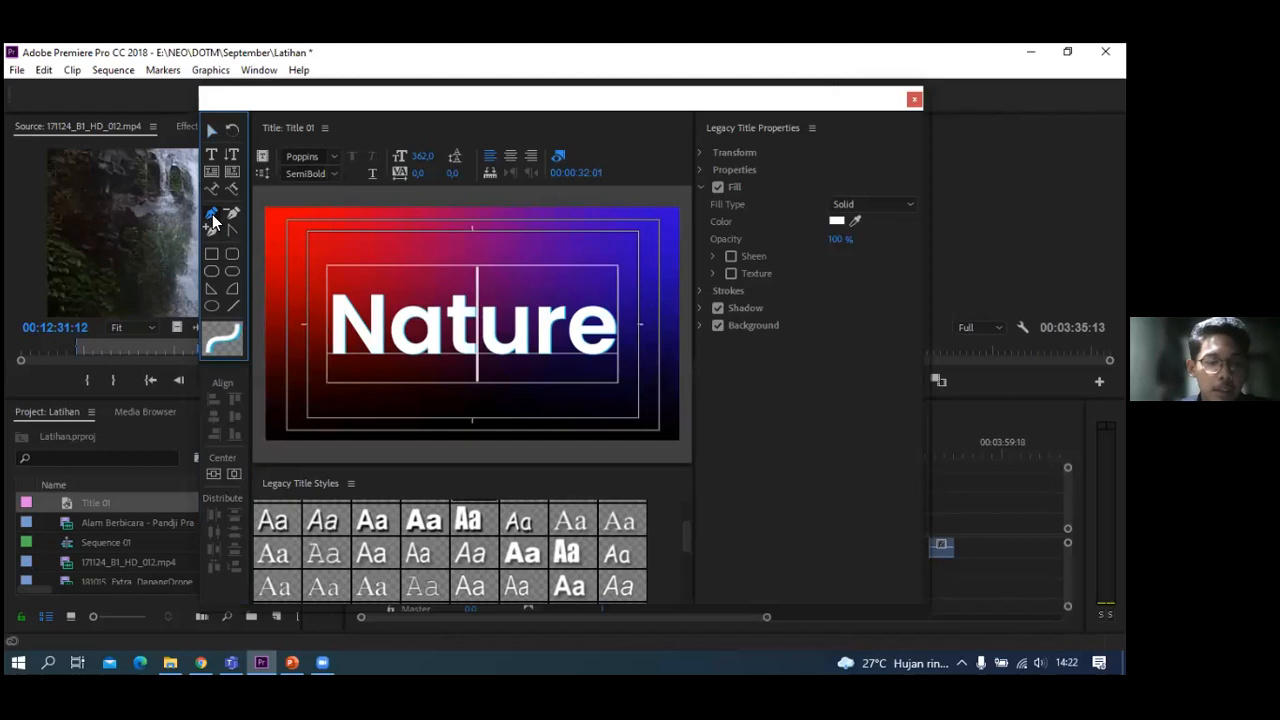
left_click(389, 245)
left_click_drag(580, 245, 606, 282)
left_click_drag(379, 273, 340, 284)
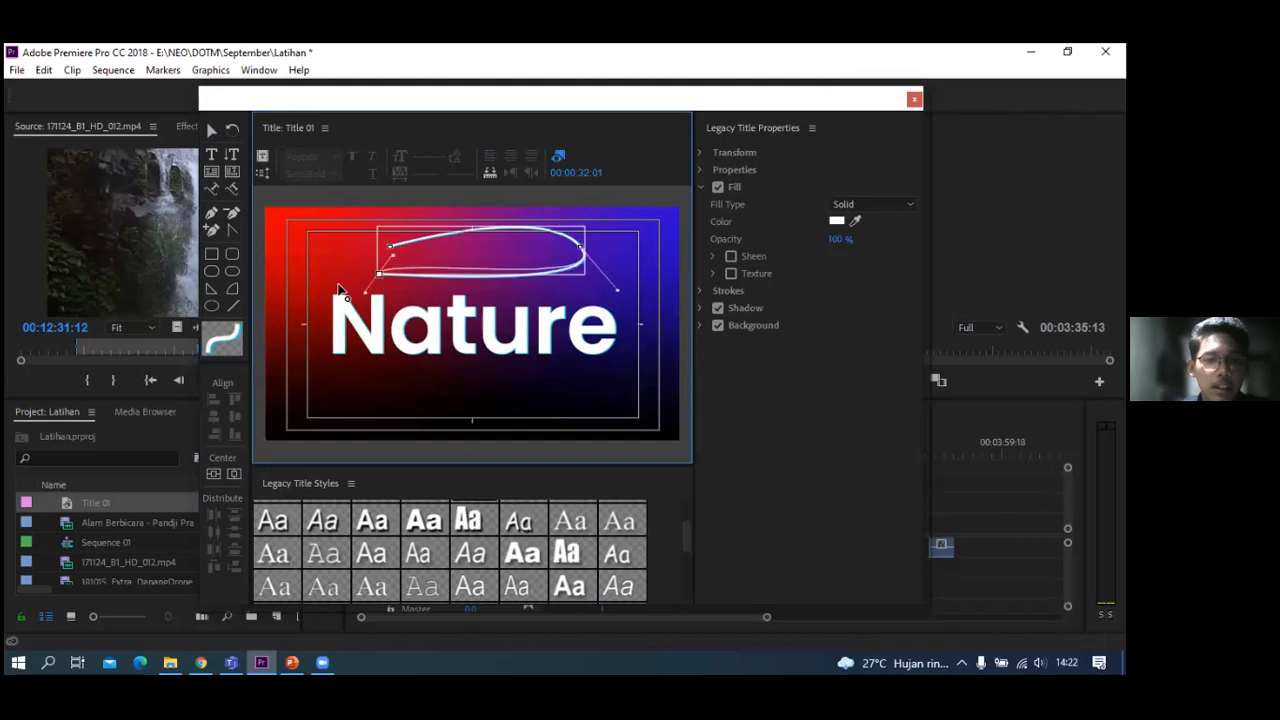
left_click_drag(390, 246, 401, 231)
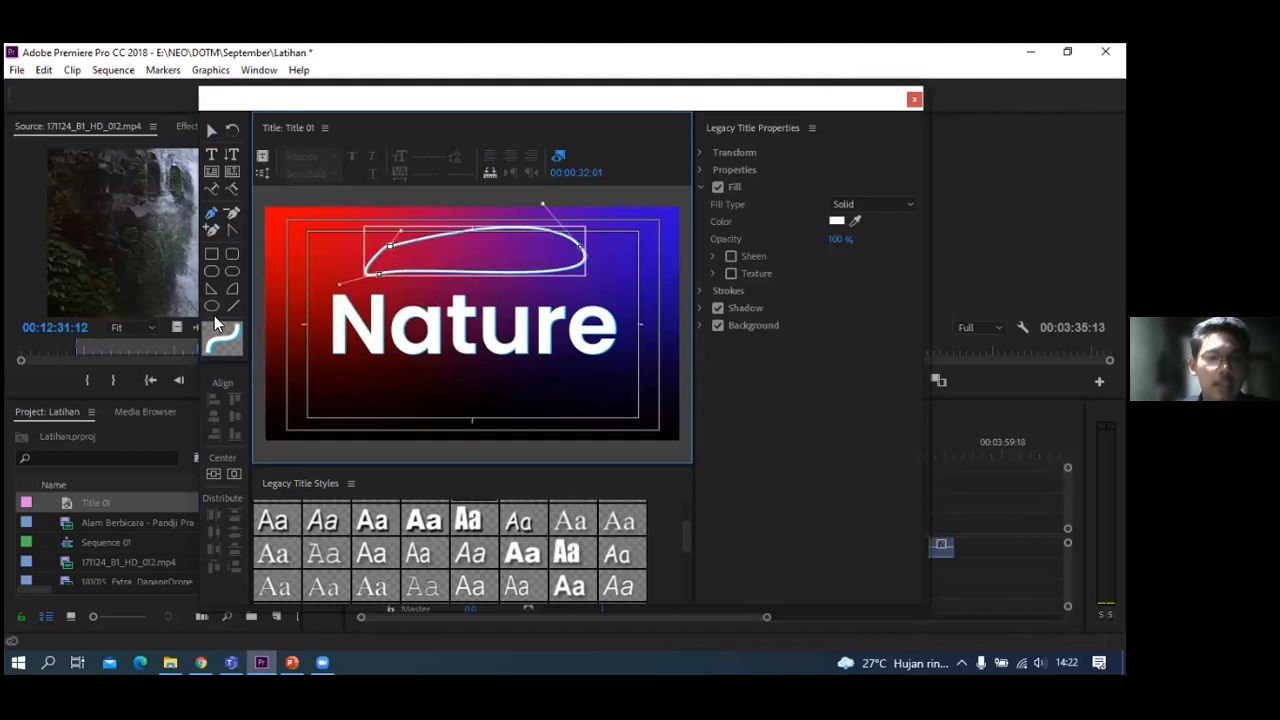
key("ctrl+a")
key("ctrl+z")
key("ctrl+z")
key("ctrl+z")
key("ctrl+z")
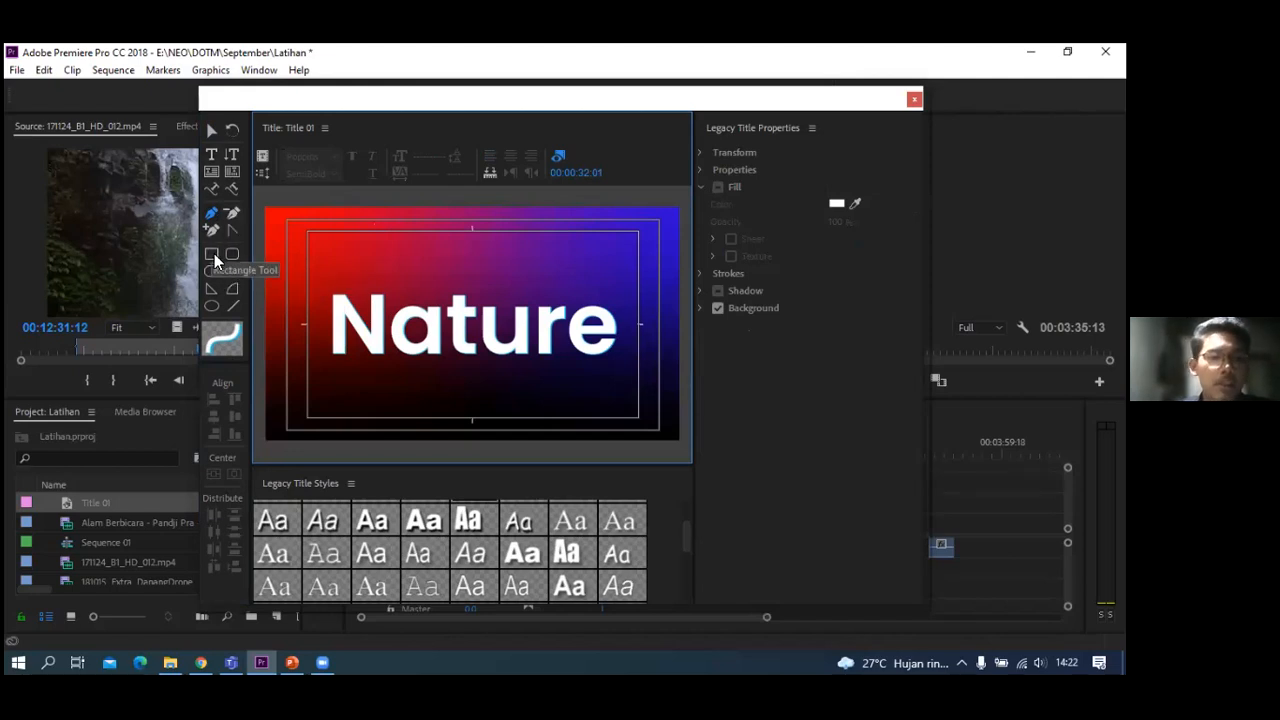
- Try drawing a rectangle and a rounded-corner rectangle over the "Nature" title, removing each one after drawing it
left_click(214, 253)
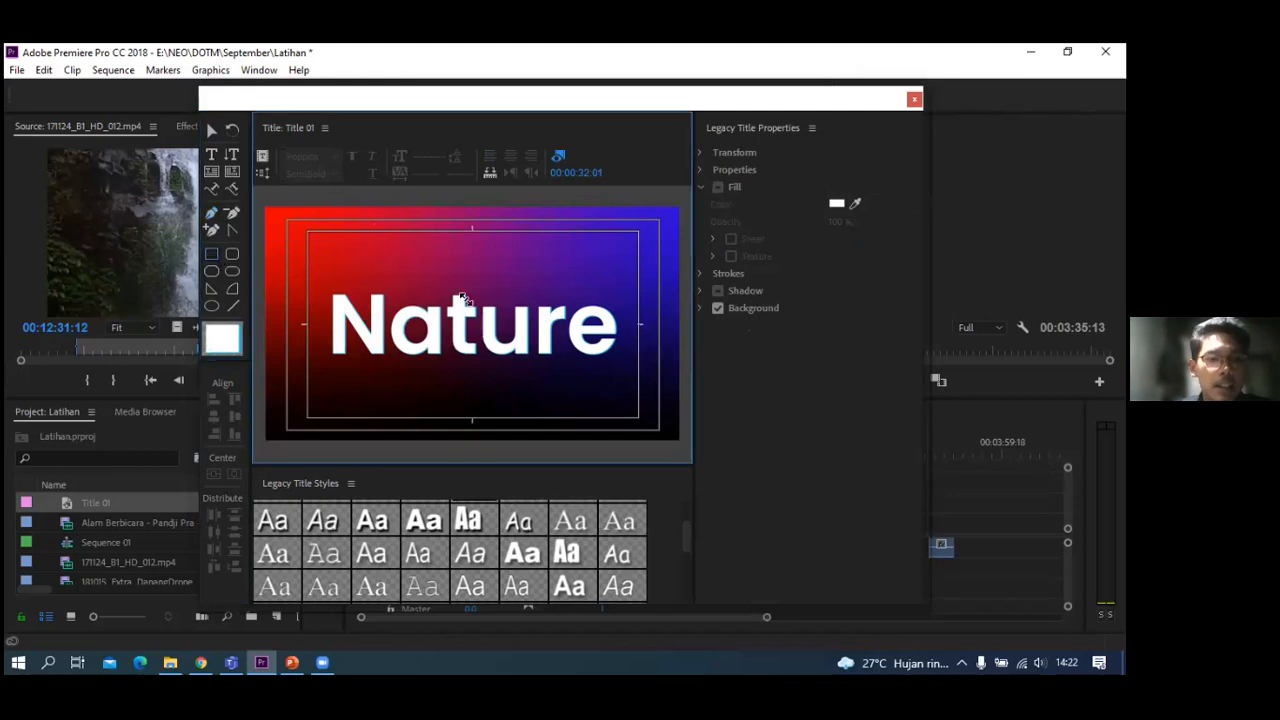
left_click_drag(381, 240, 465, 299)
key("ctrl+z")
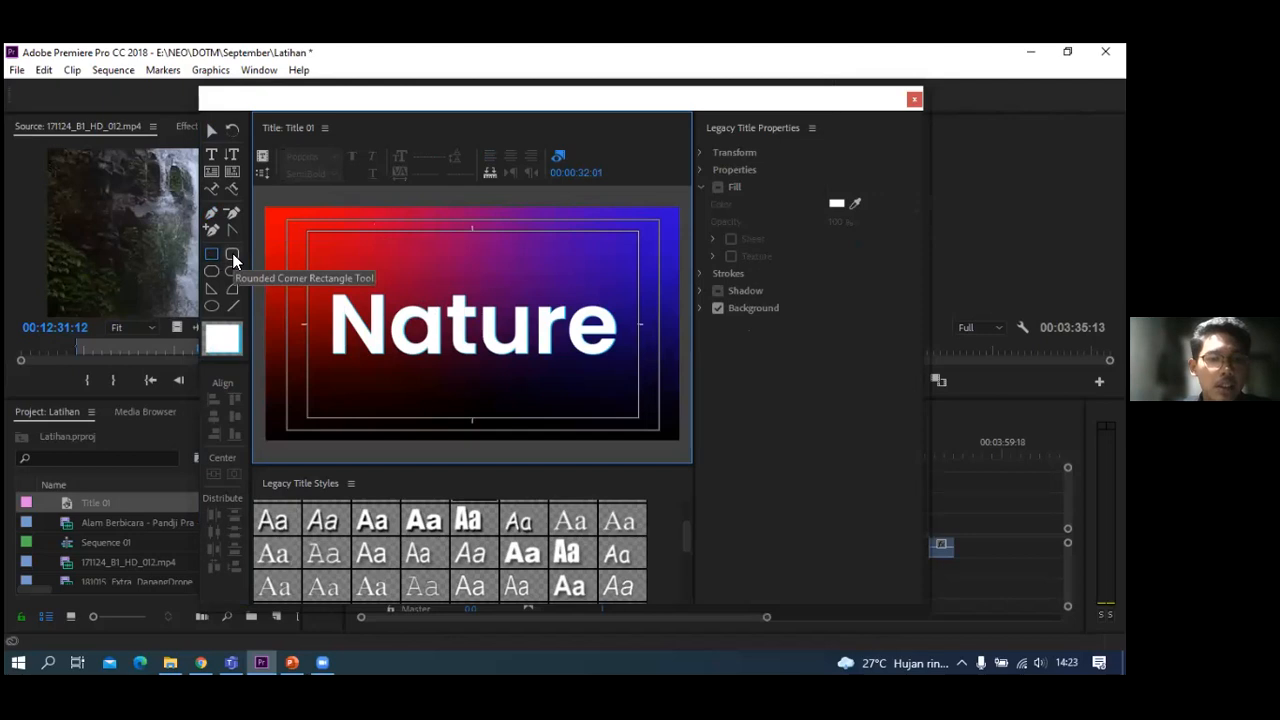
left_click(232, 253)
left_click_drag(446, 313, 345, 253)
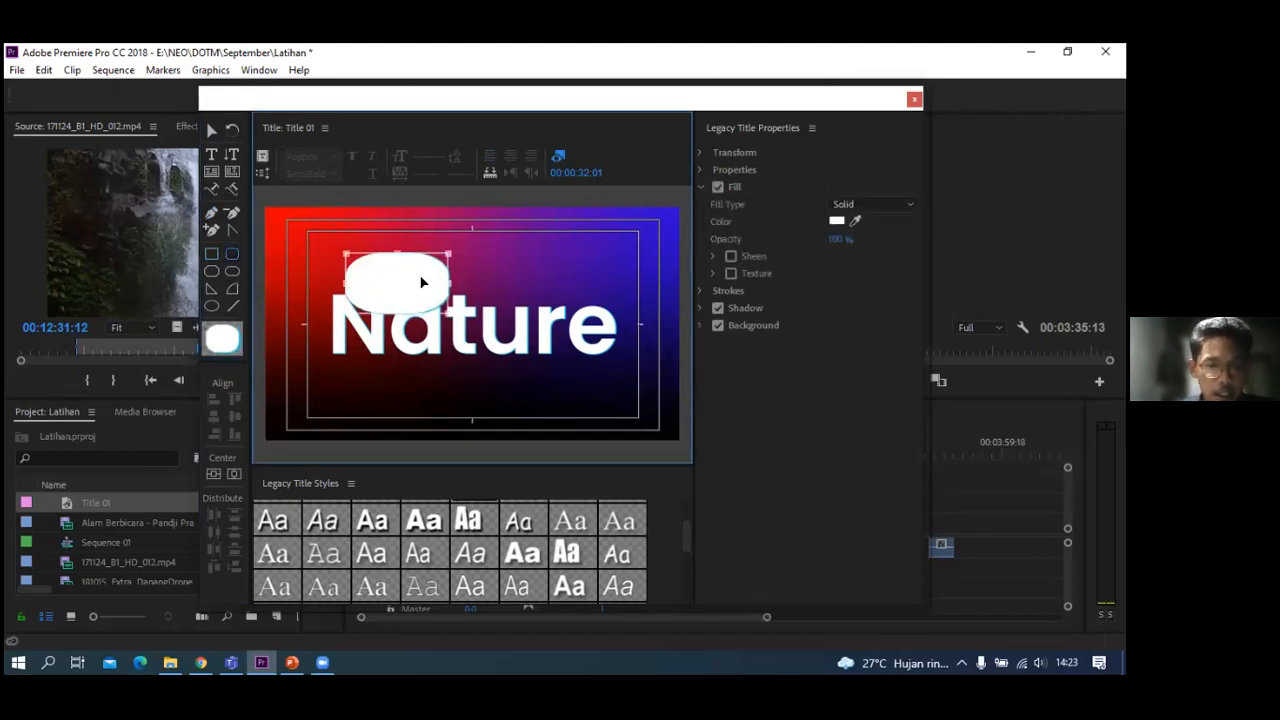
key("Delete")
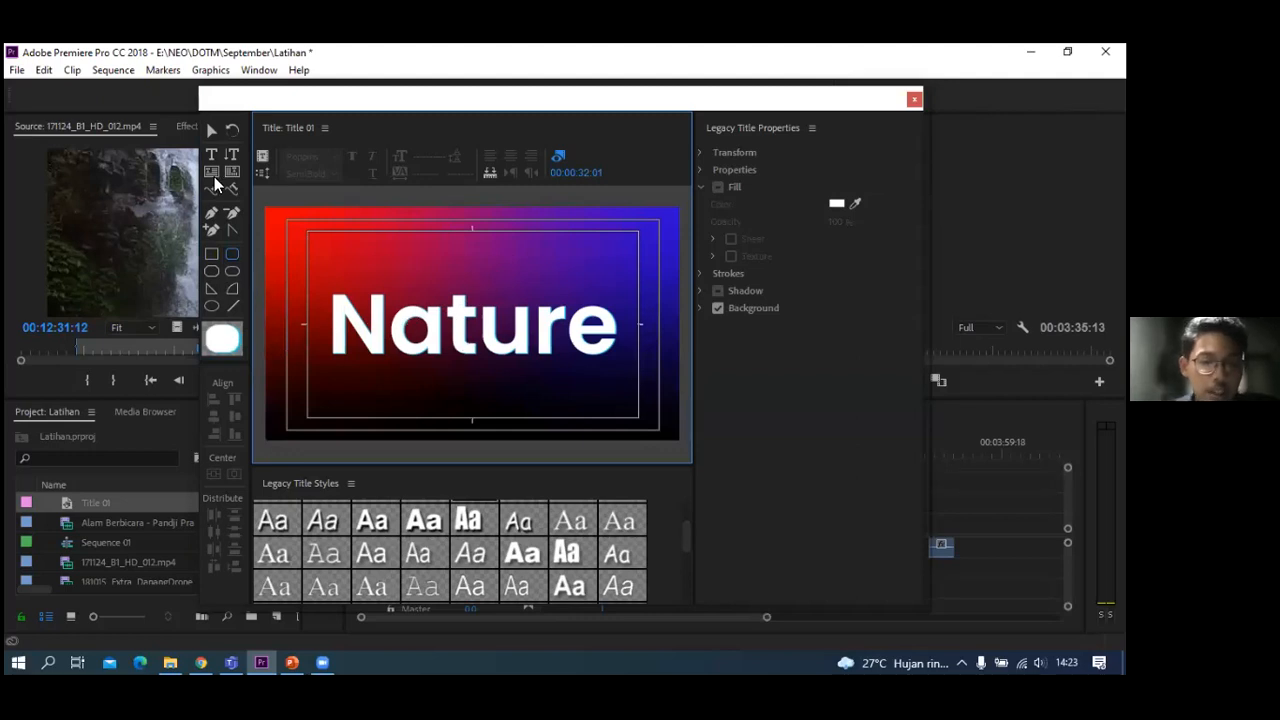
- Close the title editor and shift the short clips and the main Alam Berbicara clip later to free up the sequence's start
left_click(212, 131)
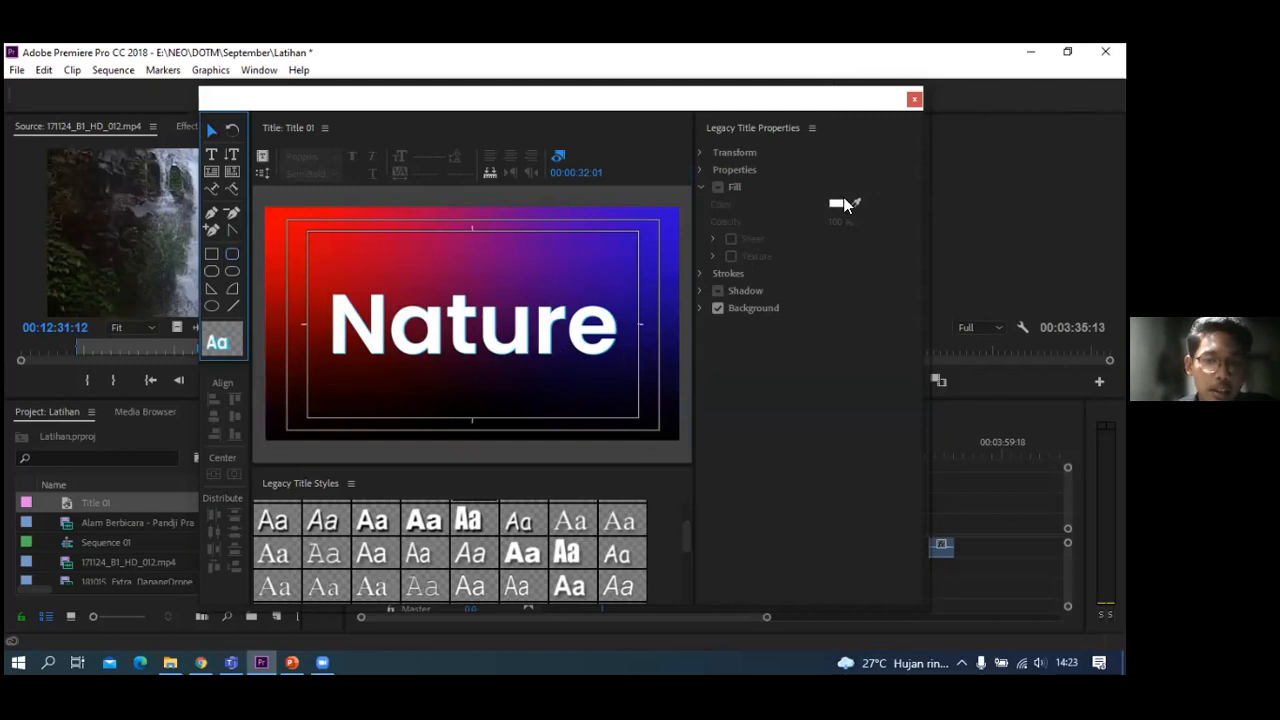
left_click(915, 101)
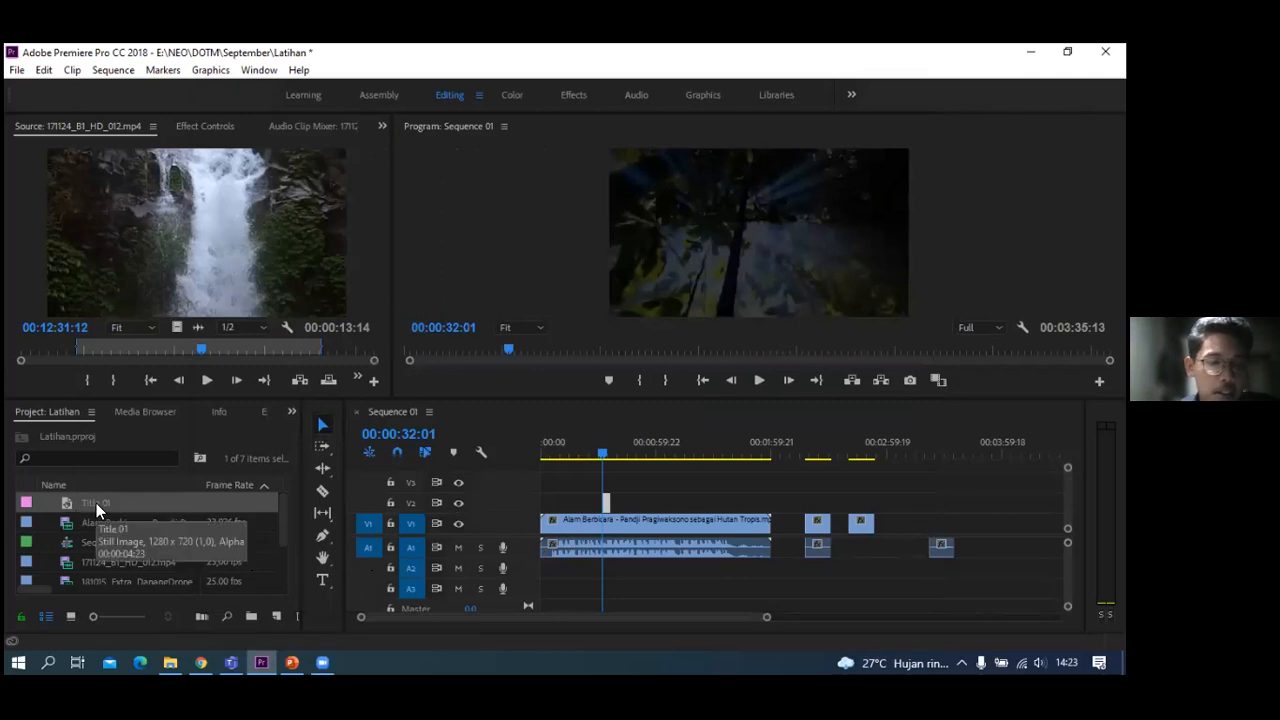
left_click_drag(606, 530, 630, 528)
key("ctrl+z")
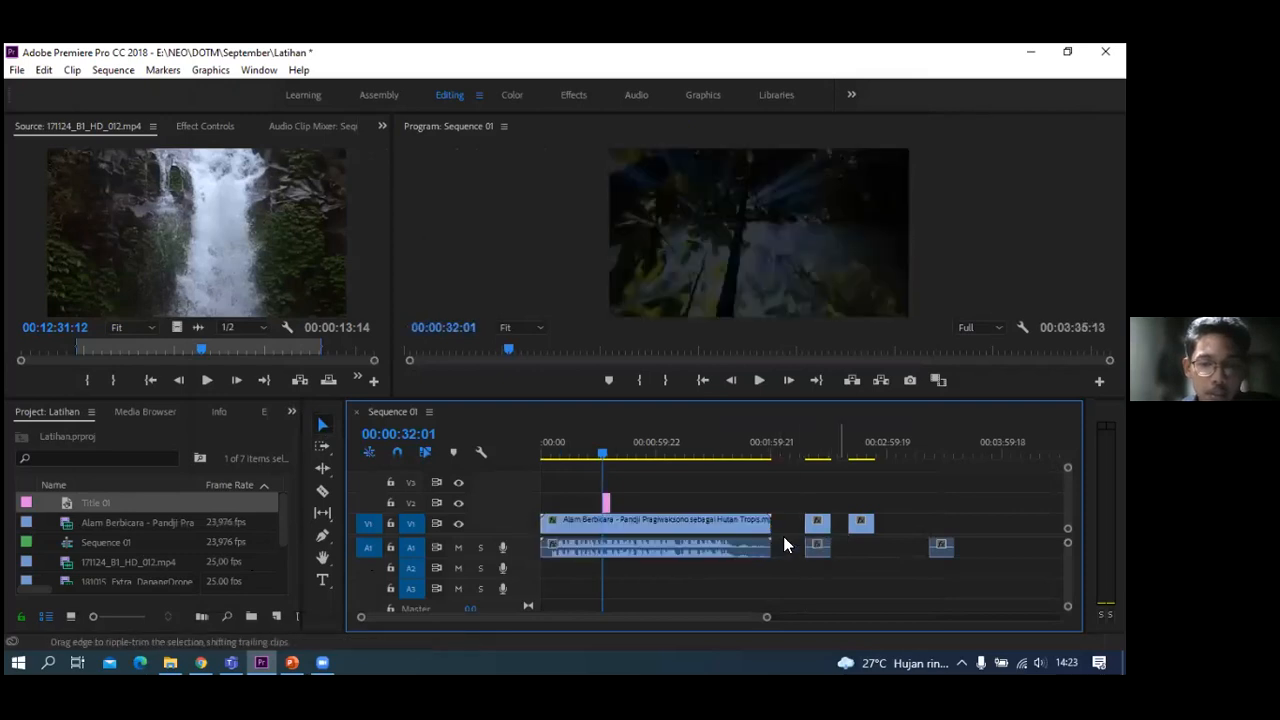
left_click_drag(793, 510, 890, 572)
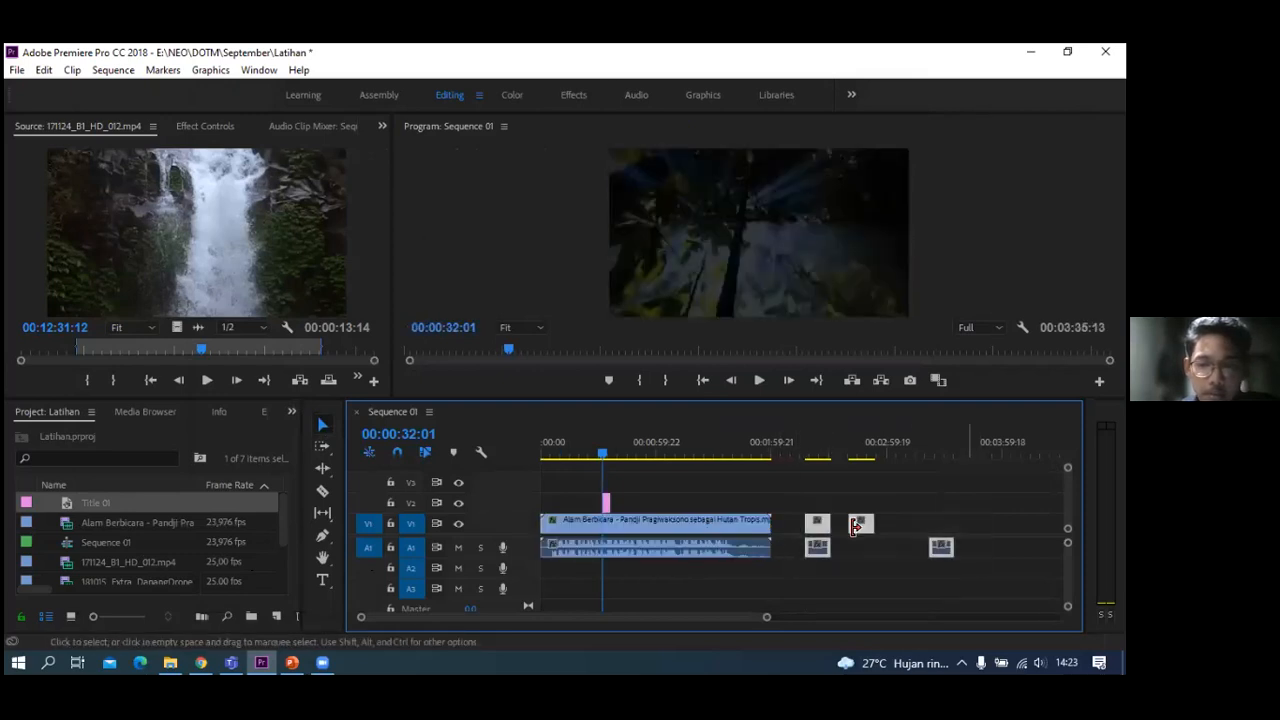
left_click_drag(868, 527, 913, 530)
left_click_drag(576, 524, 648, 522)
left_click_drag(605, 458, 561, 458)
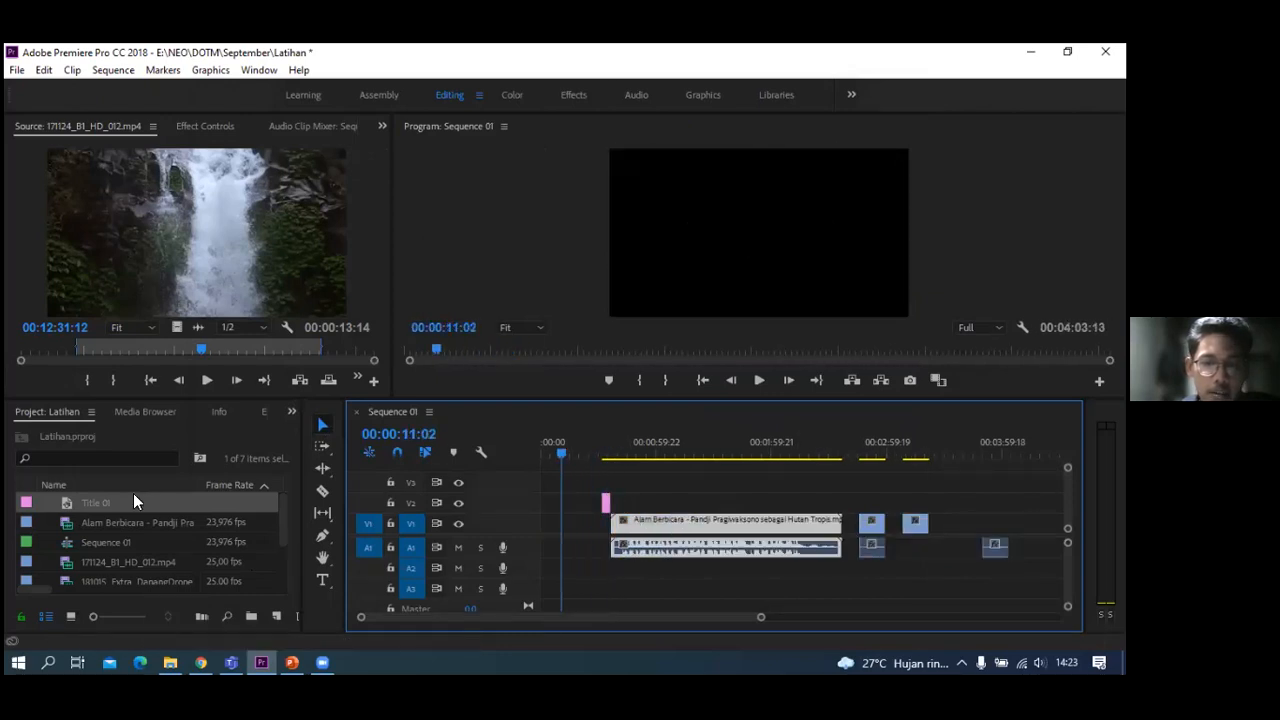
- Delete the title clip from V2 and place Title 01 at the start of V1, with the playhead over it
left_click(604, 501)
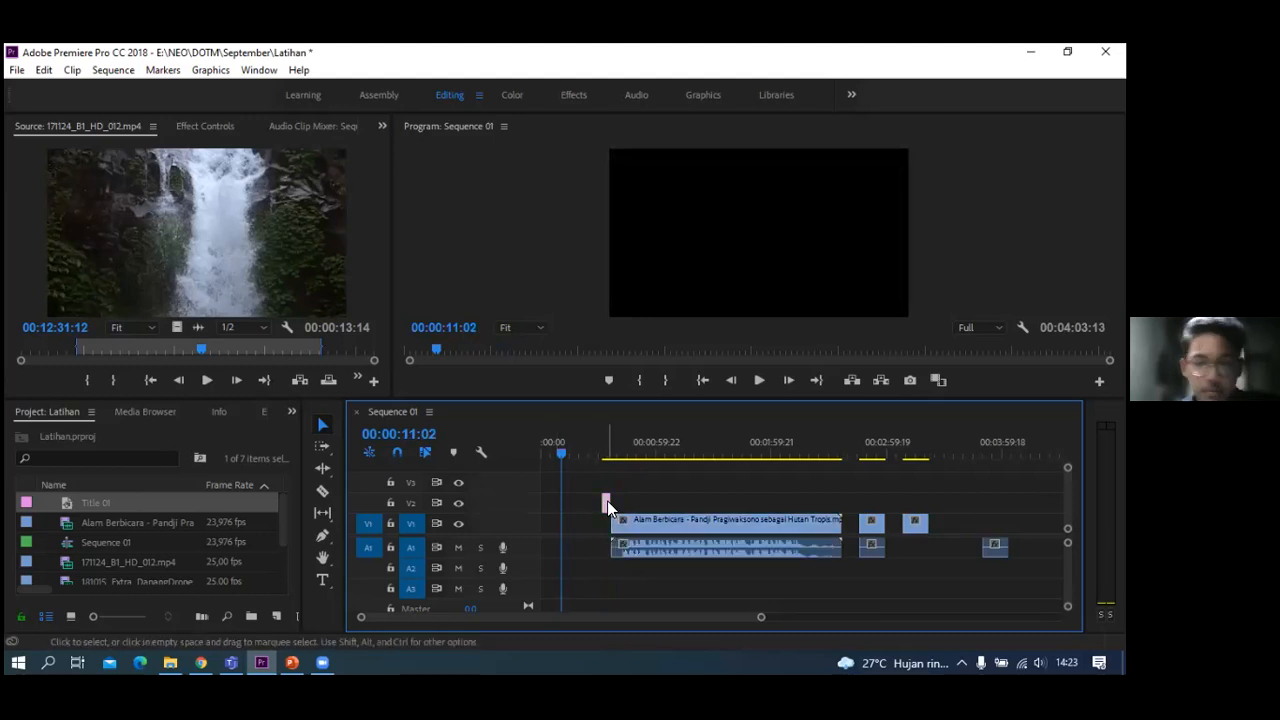
key("Delete")
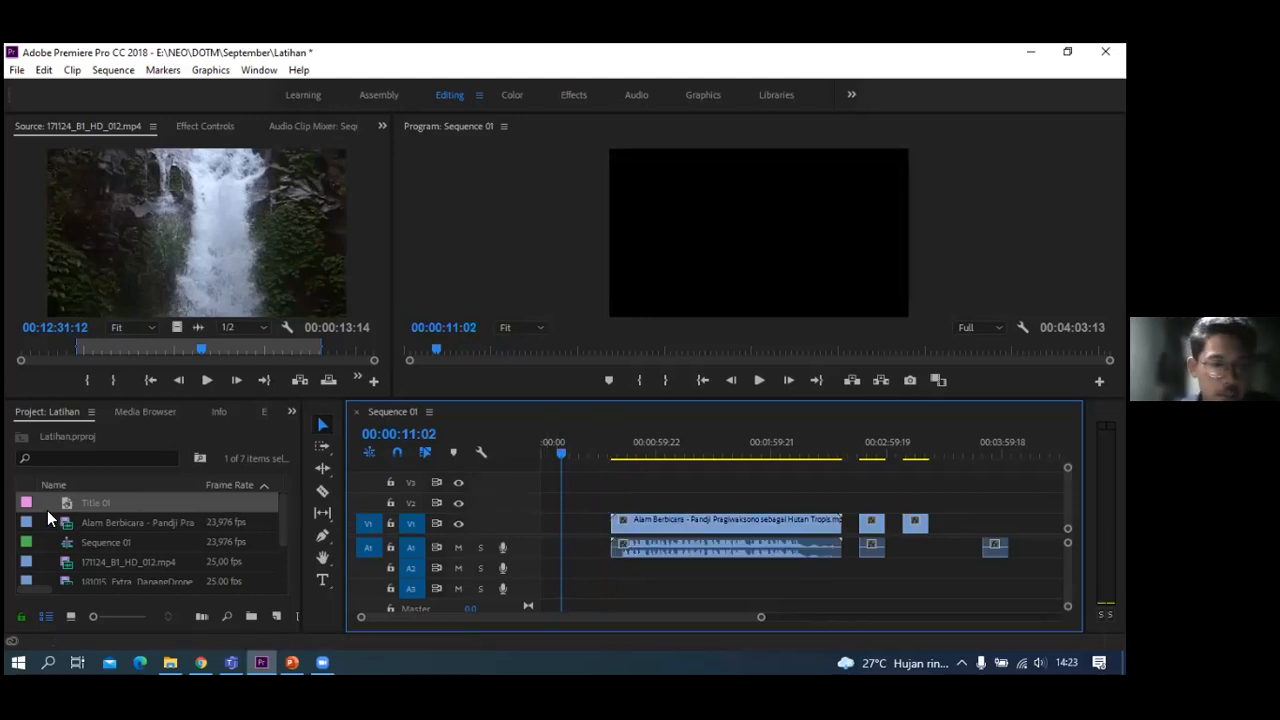
left_click_drag(204, 498, 543, 523)
left_click_drag(560, 455, 545, 457)
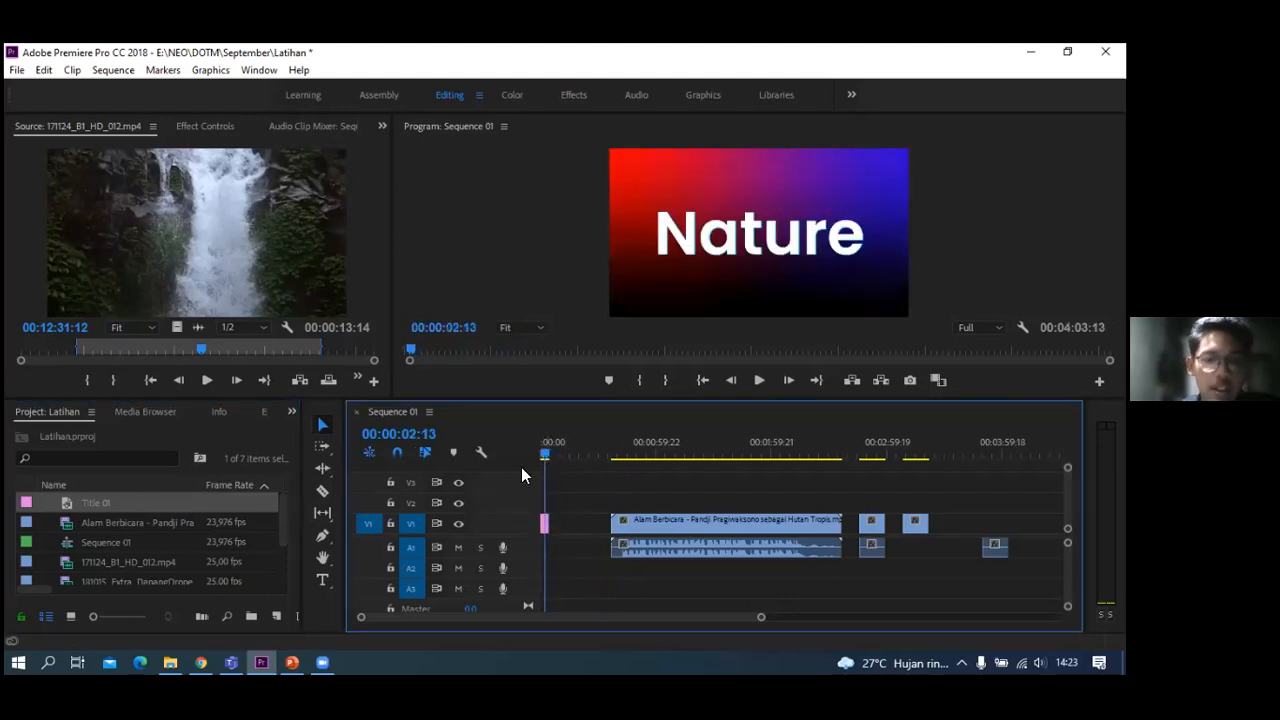
- Try the Title 01 clip on V2, scrub across its beginning, and return the playhead to the sequence's start
left_click_drag(555, 518, 570, 494)
left_click(547, 459)
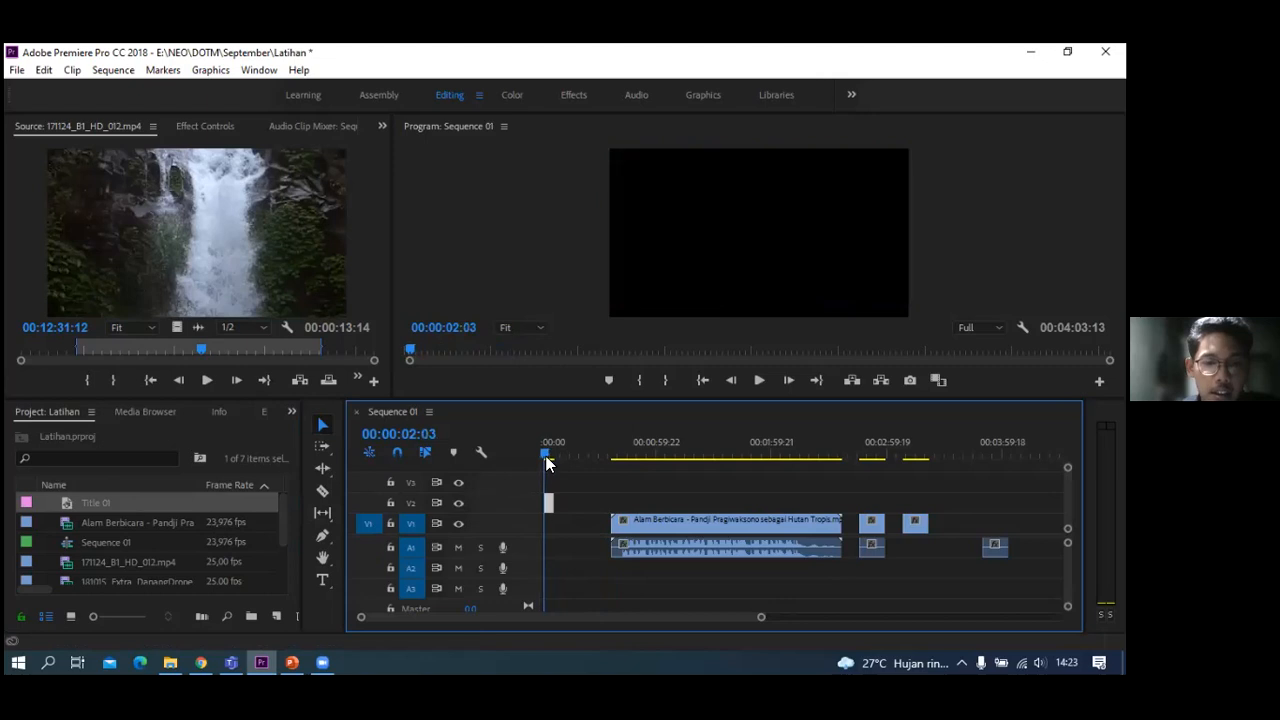
left_click_drag(556, 459, 548, 458)
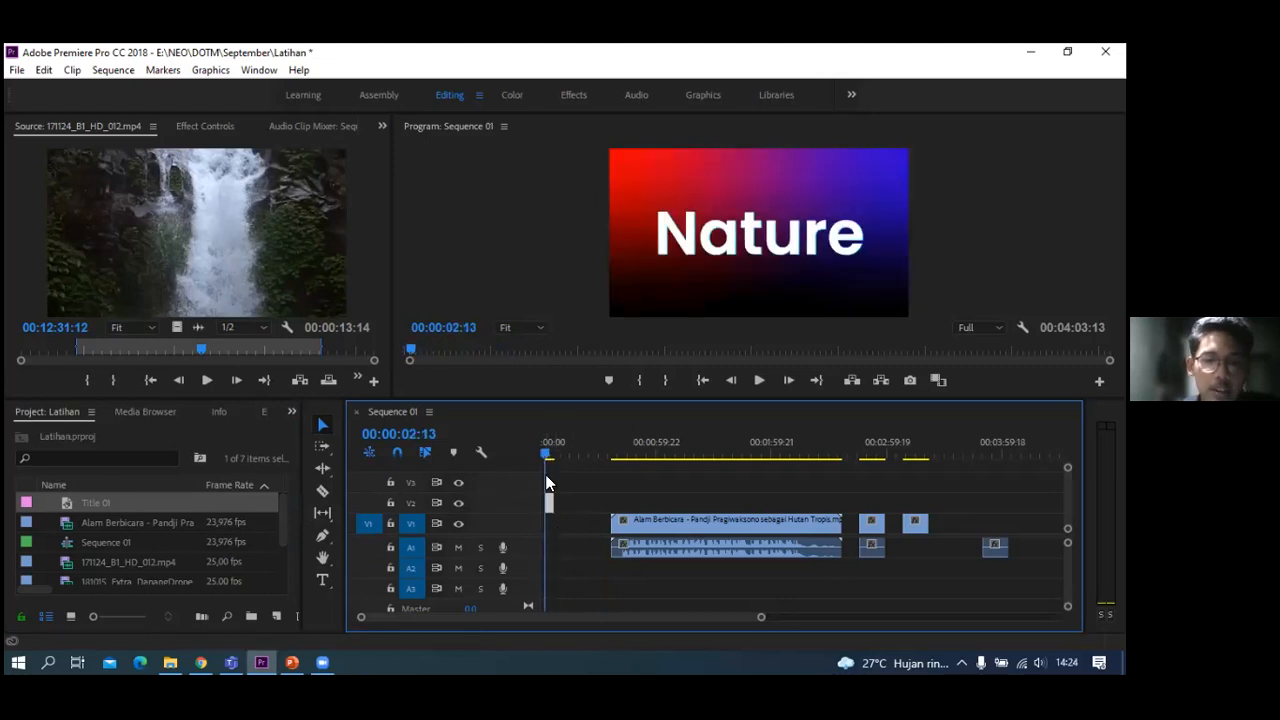
key("Down")
key("Up")
key("Up")
- Move the title clip back to V1, place the Alam Berbicara clip directly after it, and preview the title
left_click_drag(548, 503, 565, 525)
left_click_drag(604, 480, 810, 593)
left_click_drag(697, 522, 645, 515)
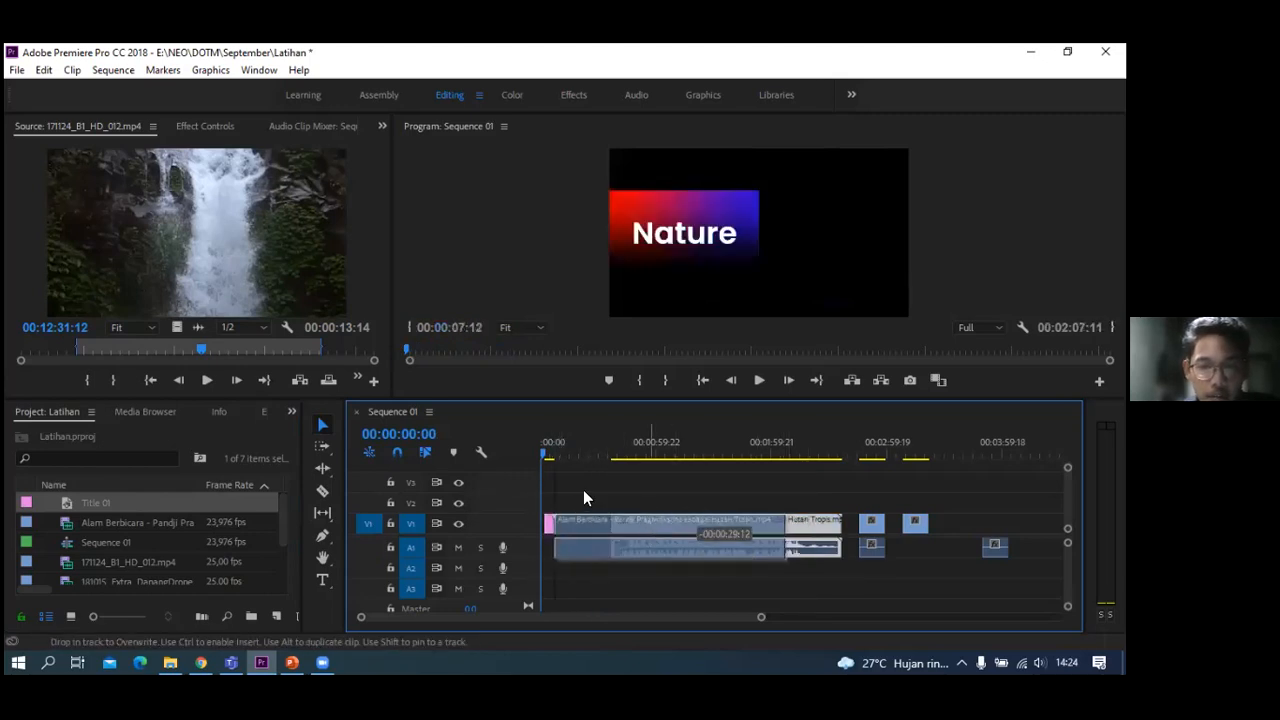
mouse_move(542, 455)
left_mouse_down()
mouse_move(572, 467)
mouse_move(536, 472)
mouse_move(549, 459)
left_mouse_up()
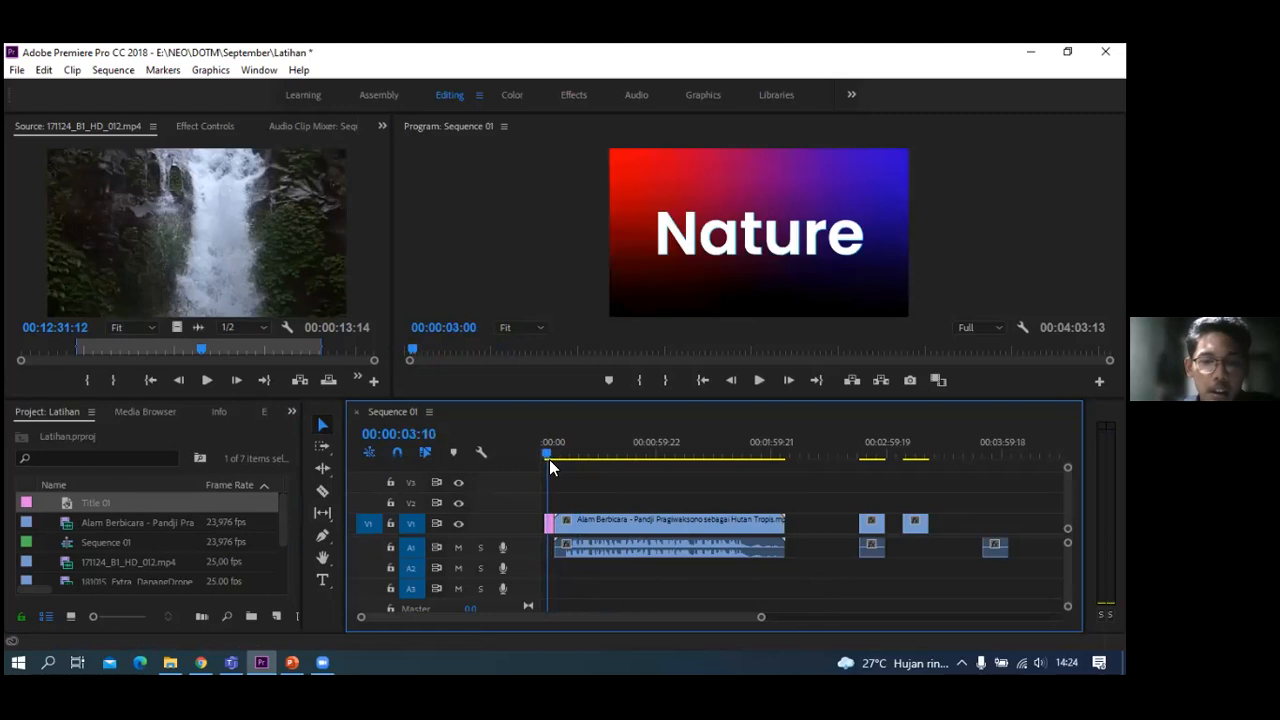
left_click(596, 519)
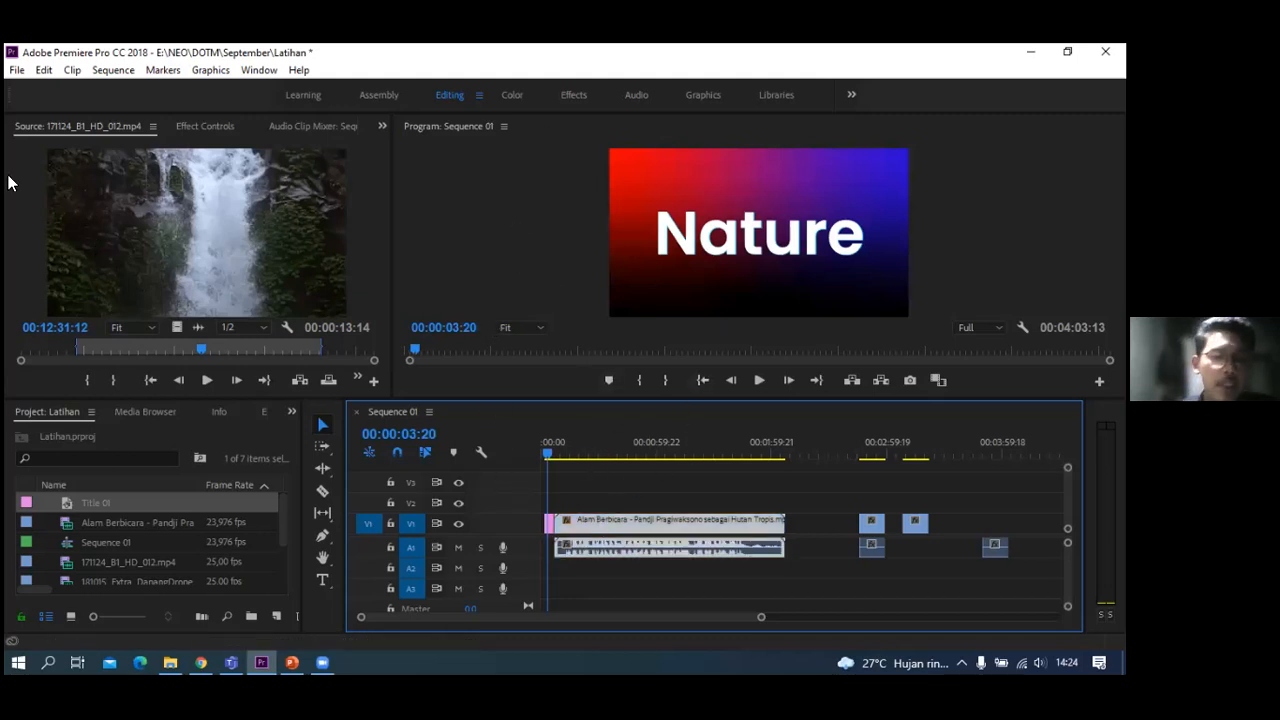
- Create another legacy title, Title 02, with the default settings
left_click(15, 69)
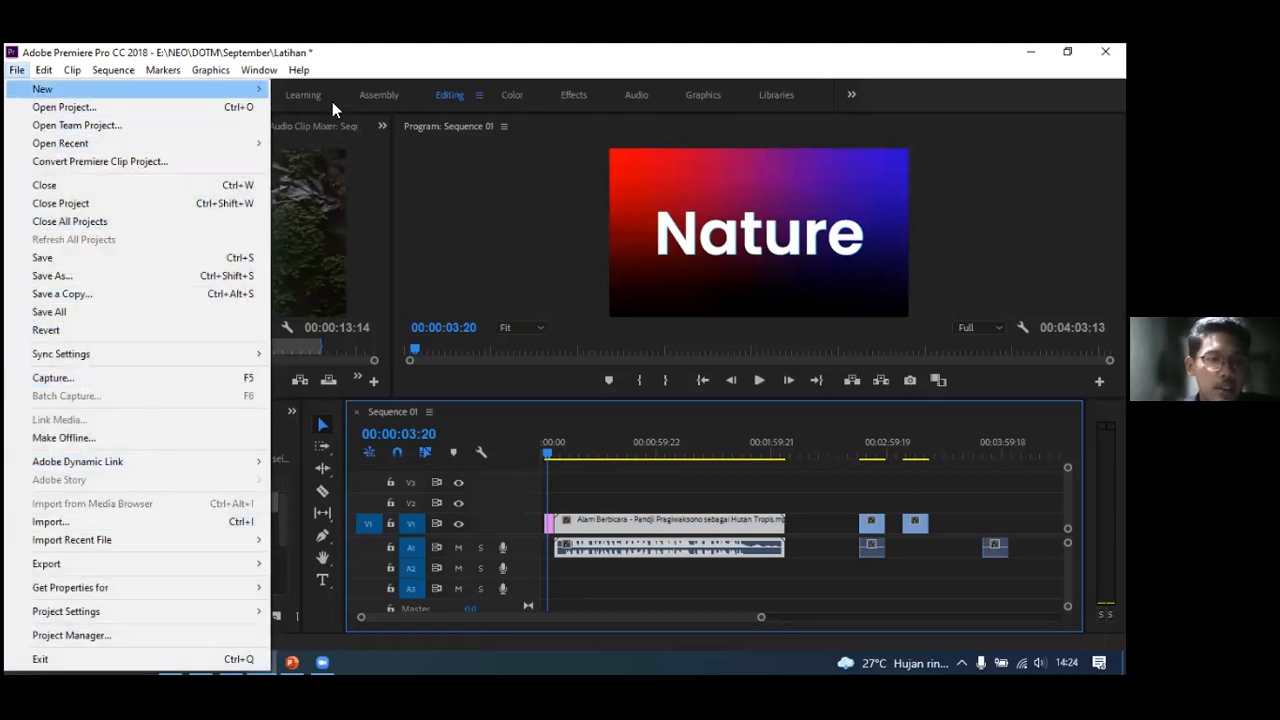
mouse_move(230, 89)
left_click(386, 272)
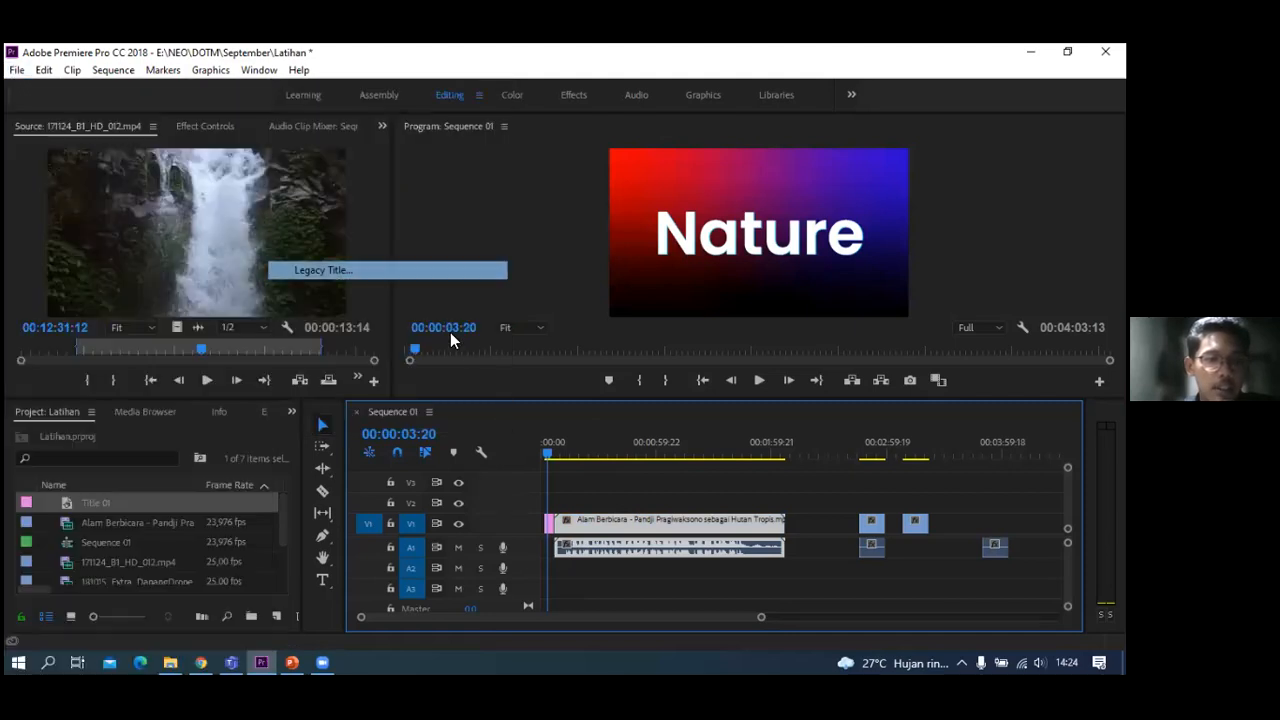
left_click(592, 429)
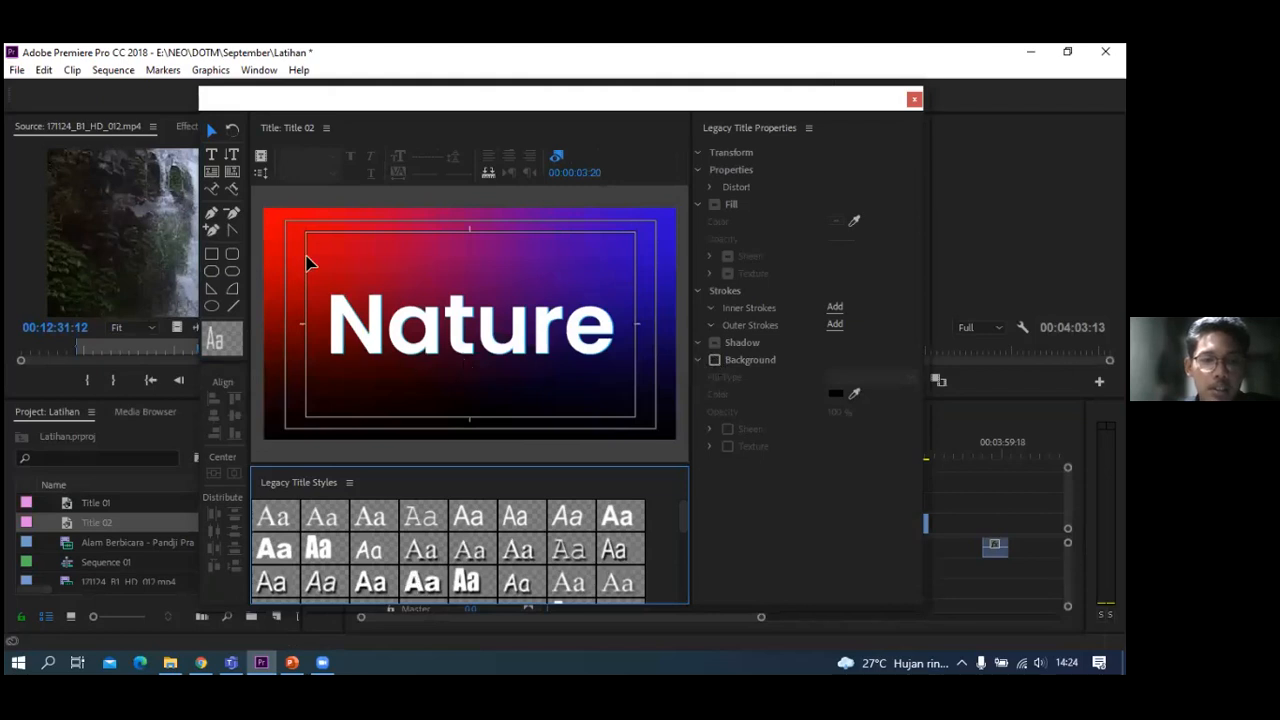
left_click(416, 338)
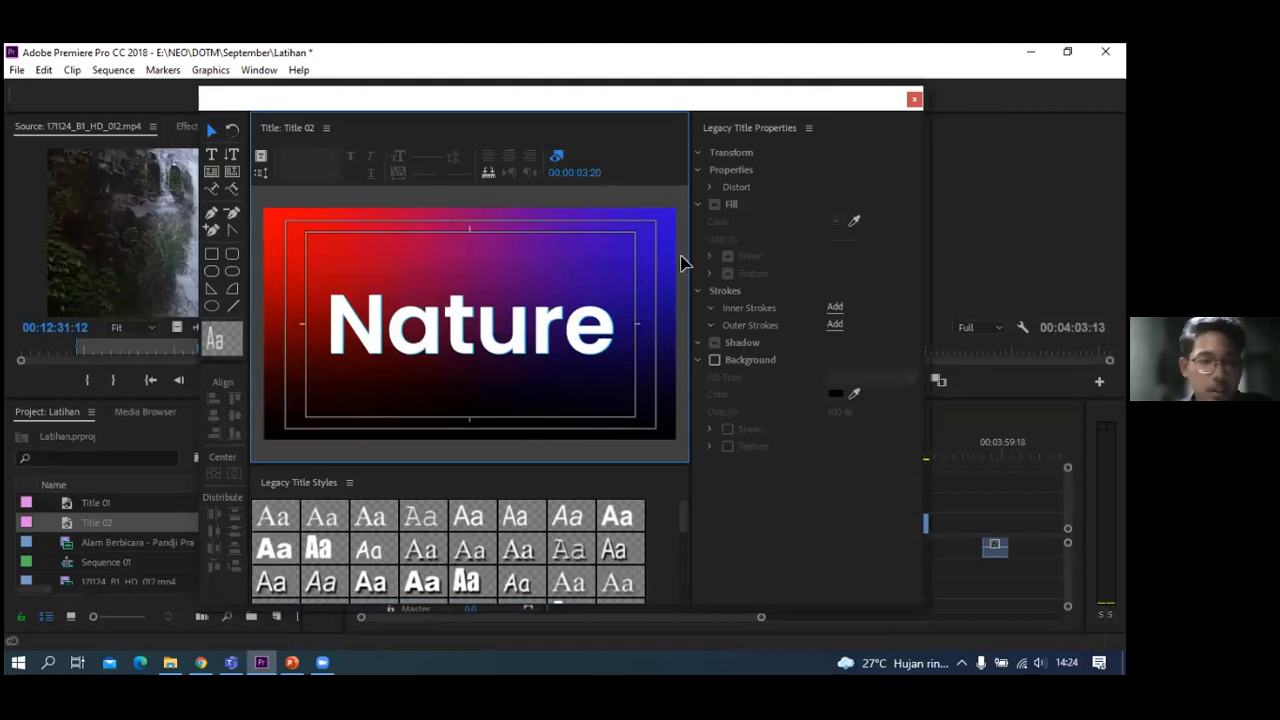
- Close the title editor and delete Title 02 from the project
left_click(914, 99)
left_click(99, 517)
key("BackSpace")
left_click(162, 501)
left_click(92, 519)
key("Delete")
- Add the text "Nature" over the forest footage at 00:00:20:02 with the Type tool
left_click_drag(557, 459, 579, 456)
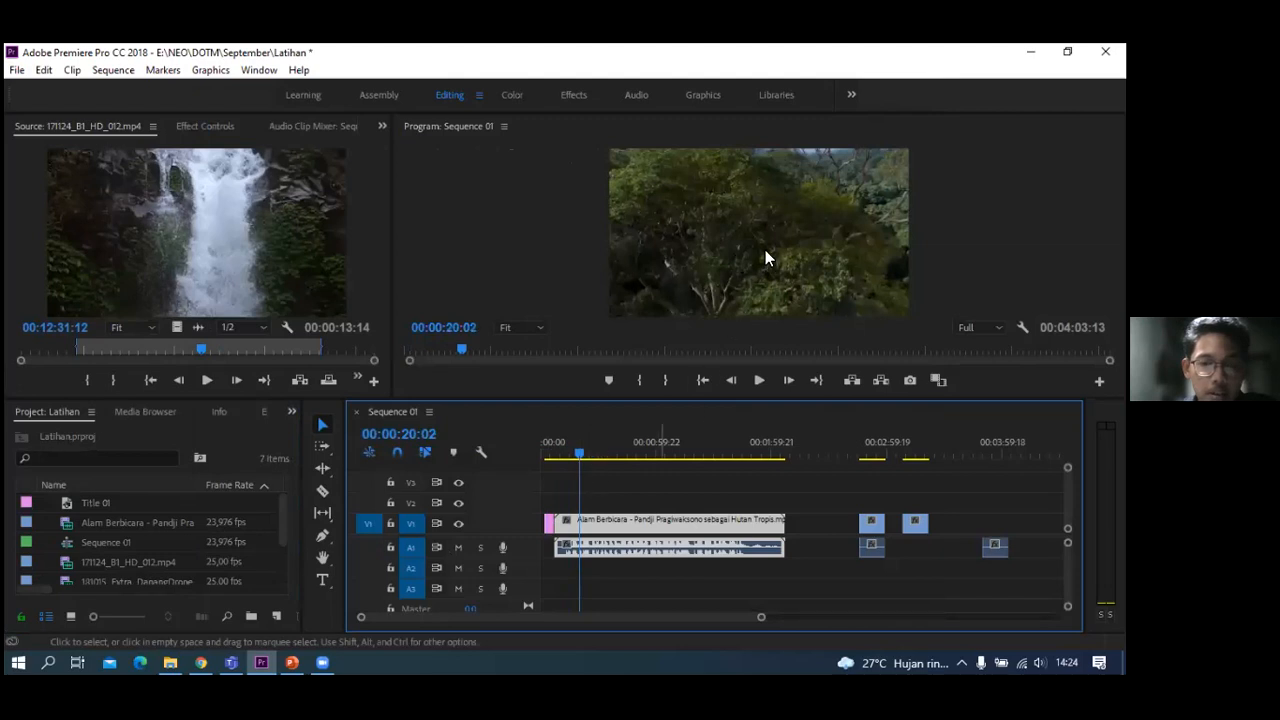
left_click(321, 579)
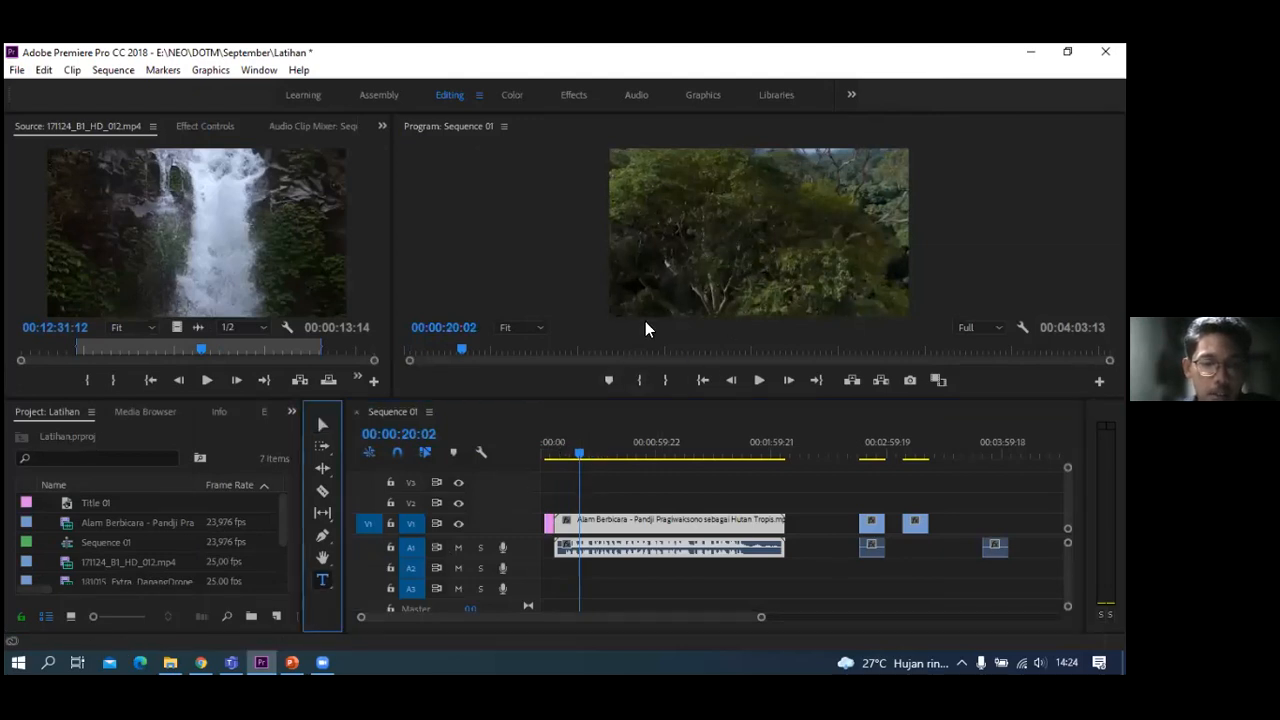
left_click(710, 226)
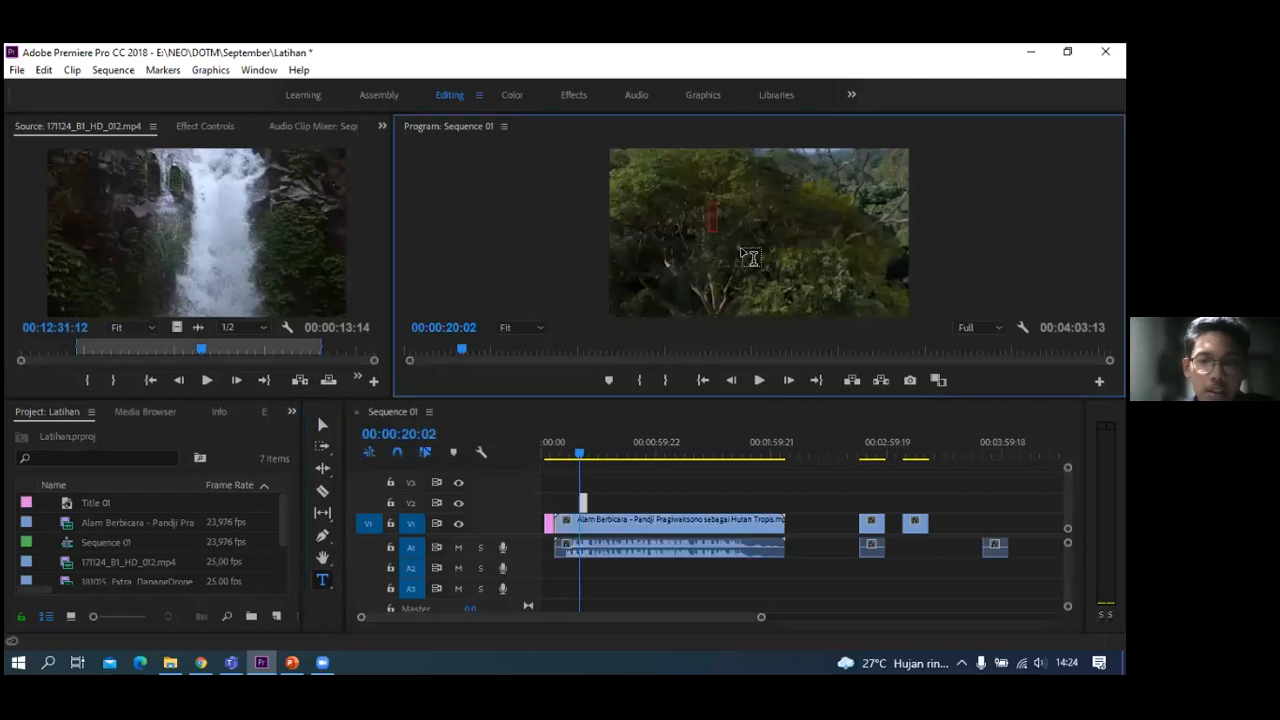
type("Na")
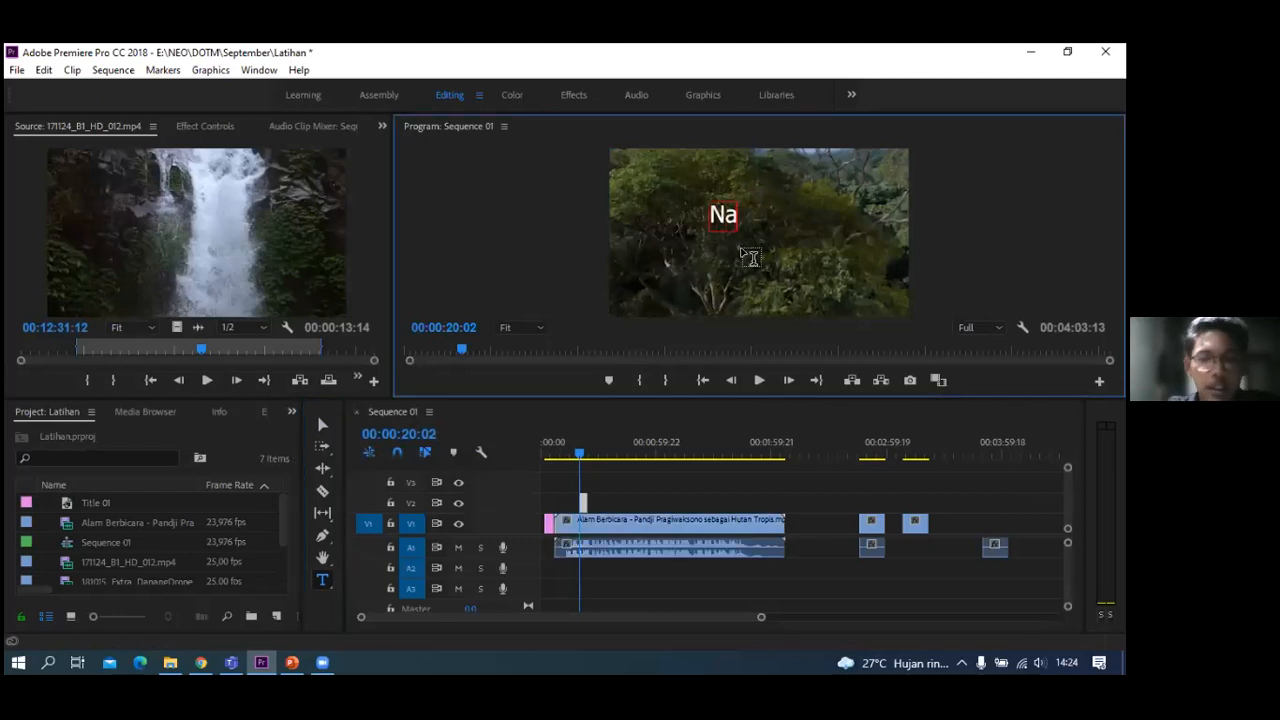
type("ture")
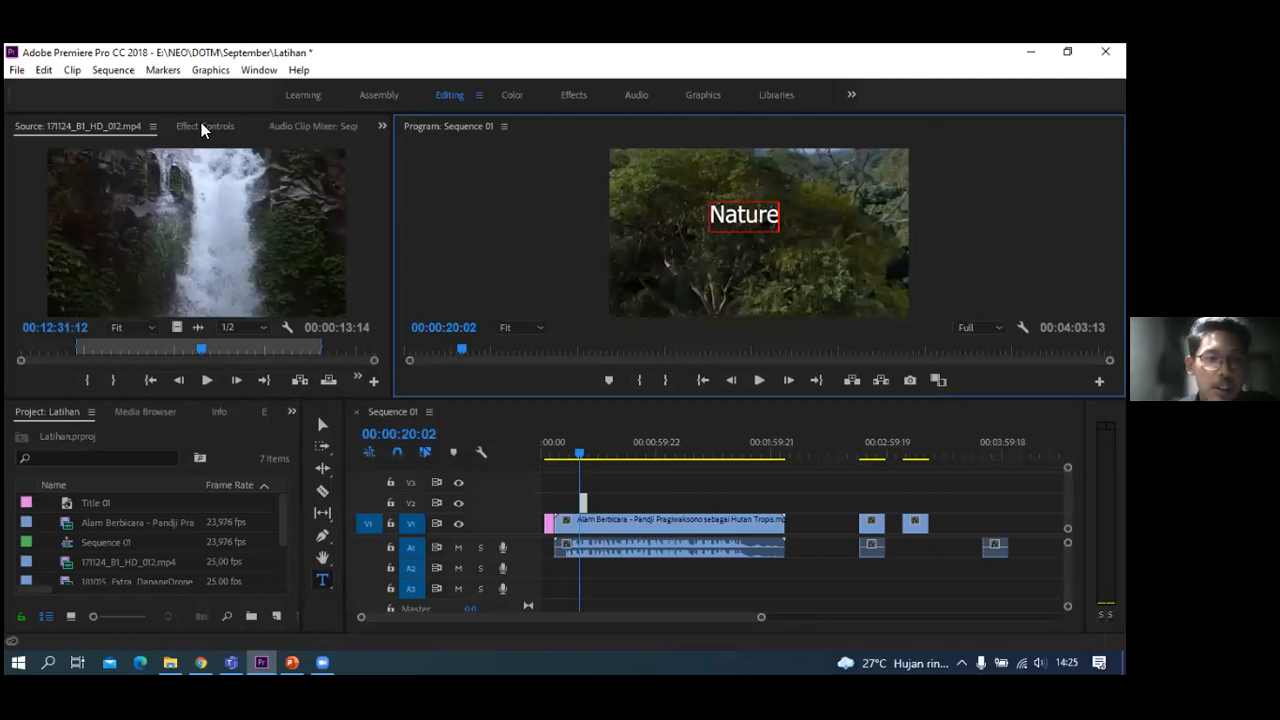
- Select the "Nature" text to view its text properties, and examine the source clip's effect settings and sequence instances
left_click(722, 226)
double_click(725, 219)
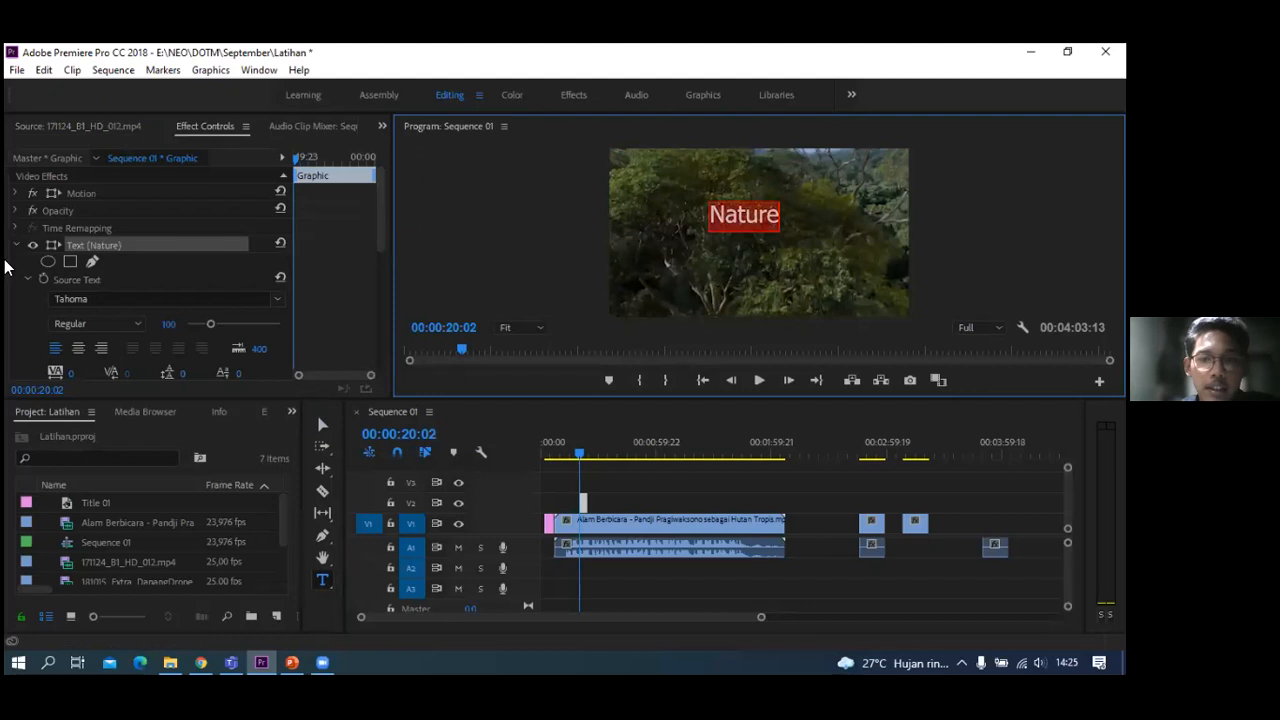
left_click(88, 127)
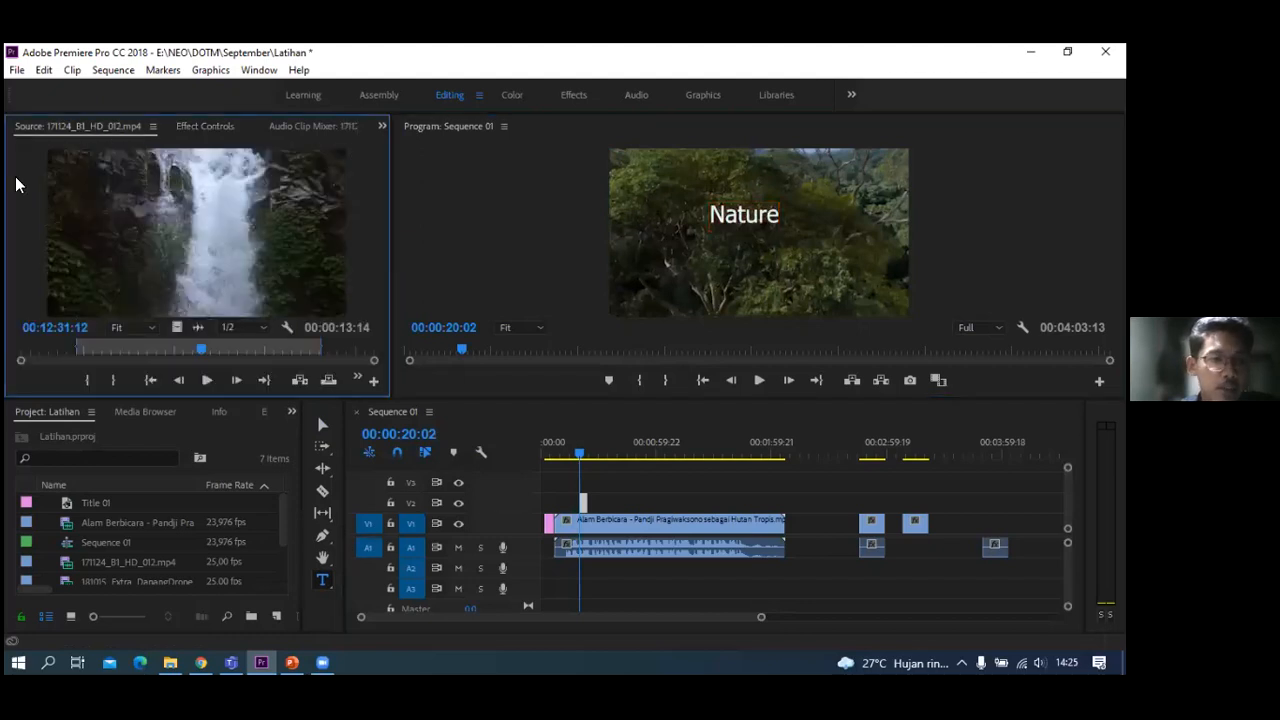
left_click(204, 127)
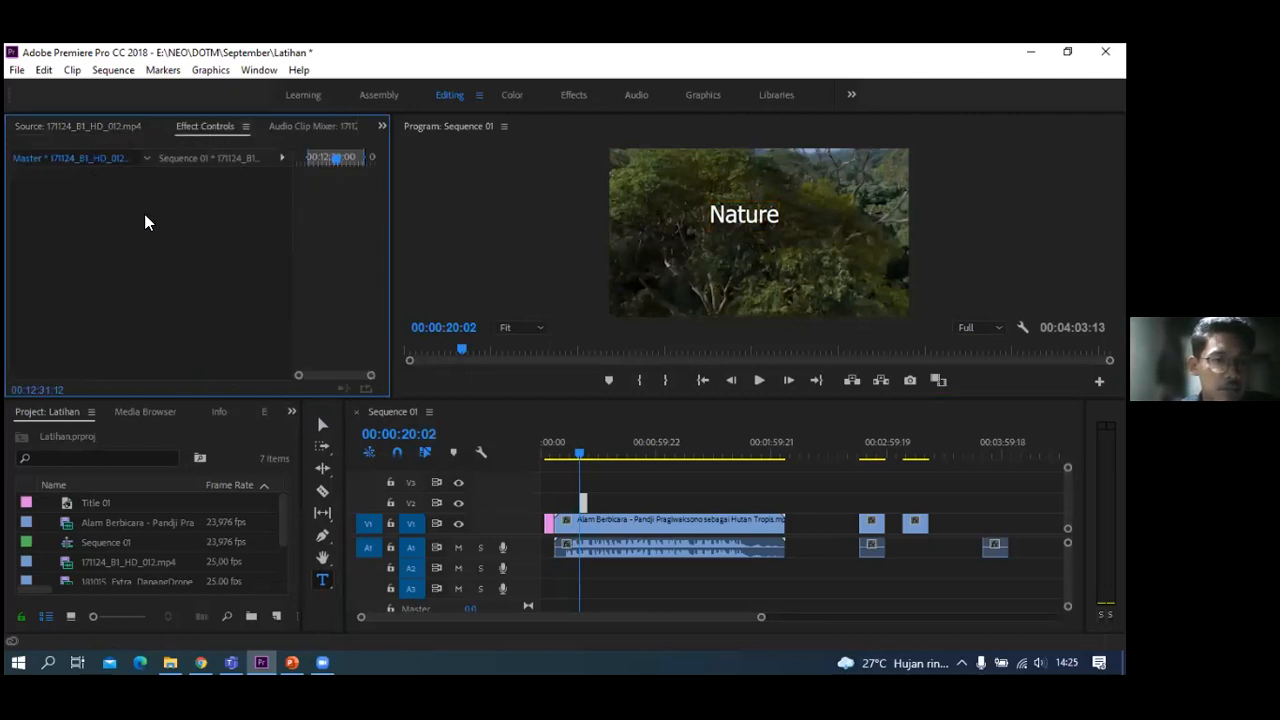
left_click(154, 160)
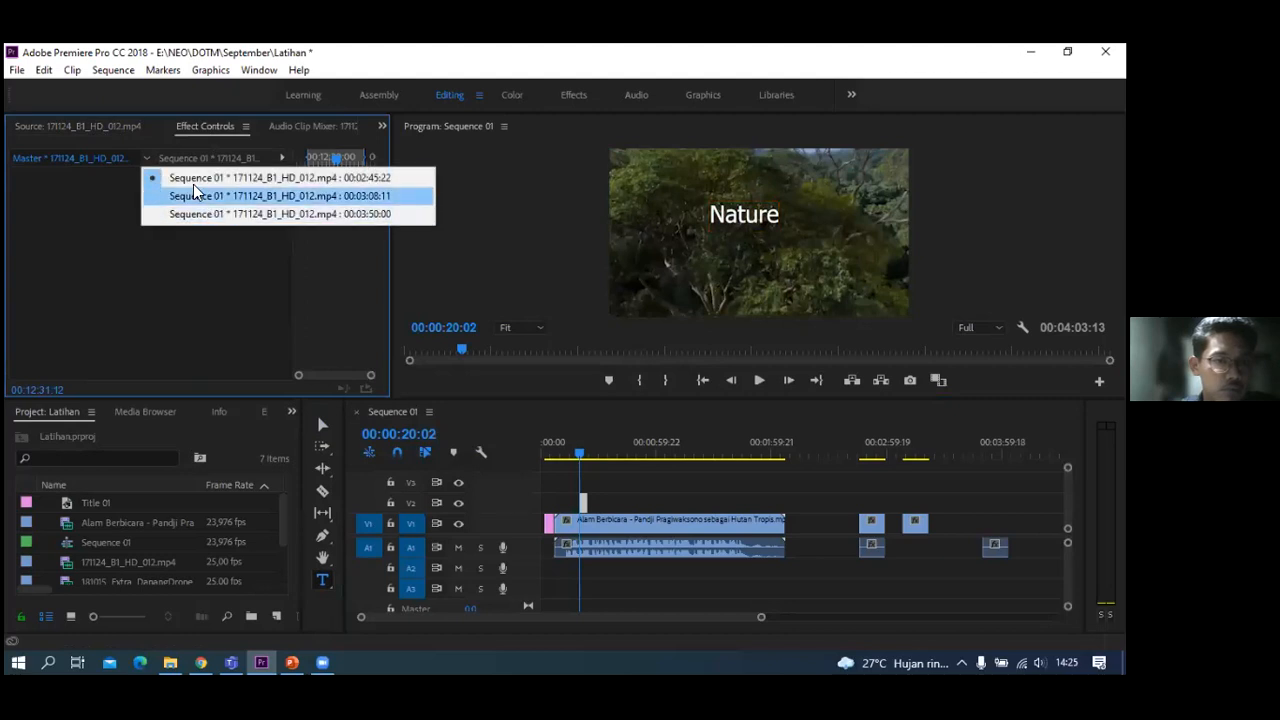
left_click(88, 161)
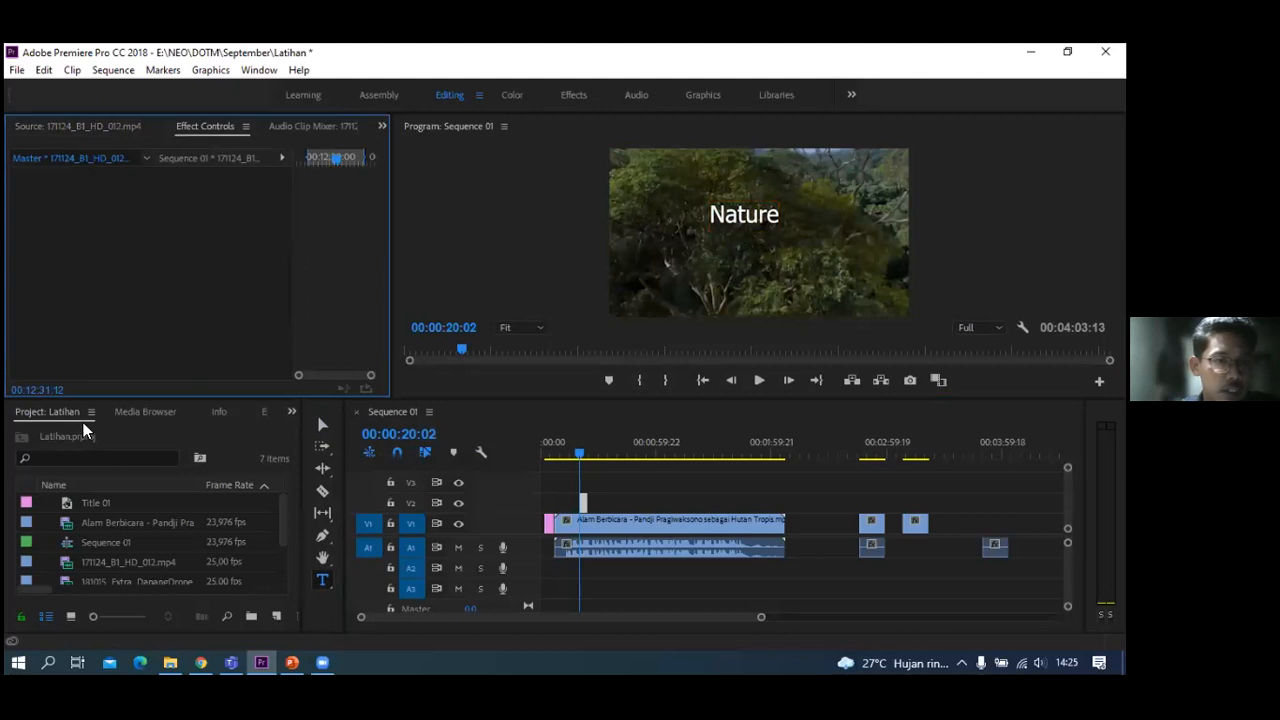
- Select Title 01 and the "Nature" text, and check the effect controls, audio clip mixer and source view for text settings
left_click(88, 503)
left_click(730, 215)
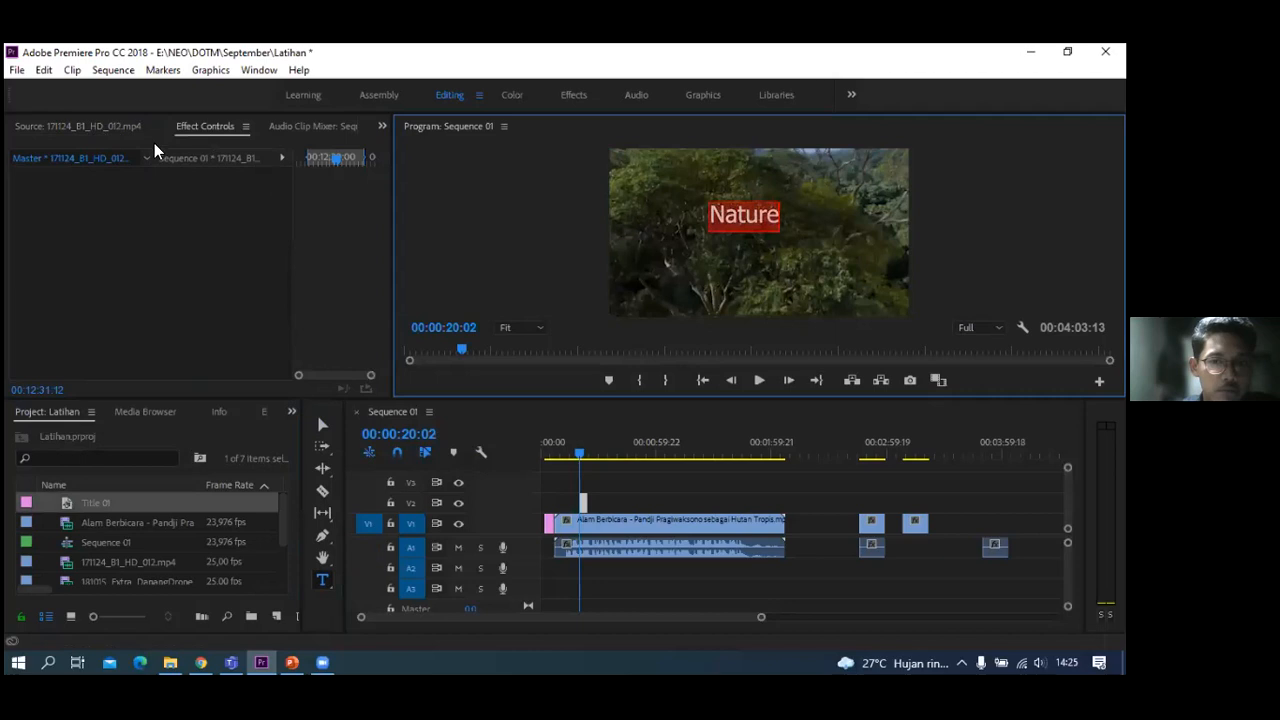
scroll(200, 129, "up", 1)
scroll(191, 127, "down", 1)
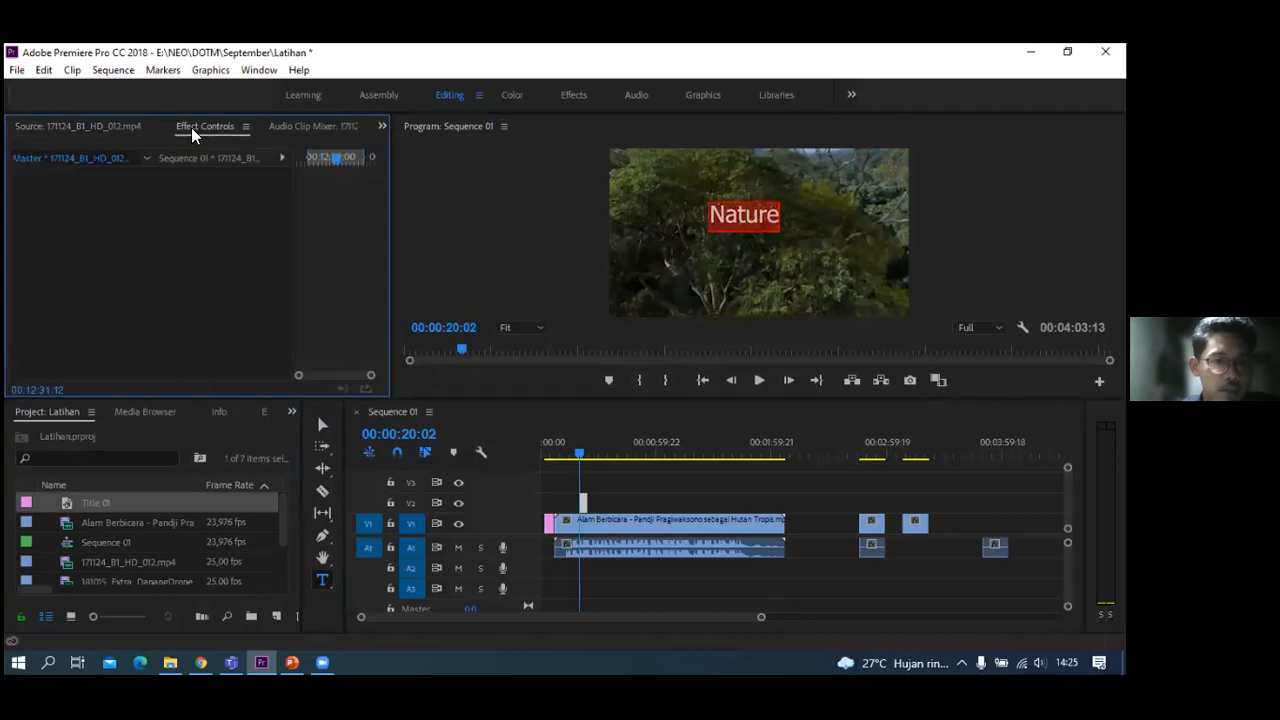
left_click(313, 129)
left_click(98, 128)
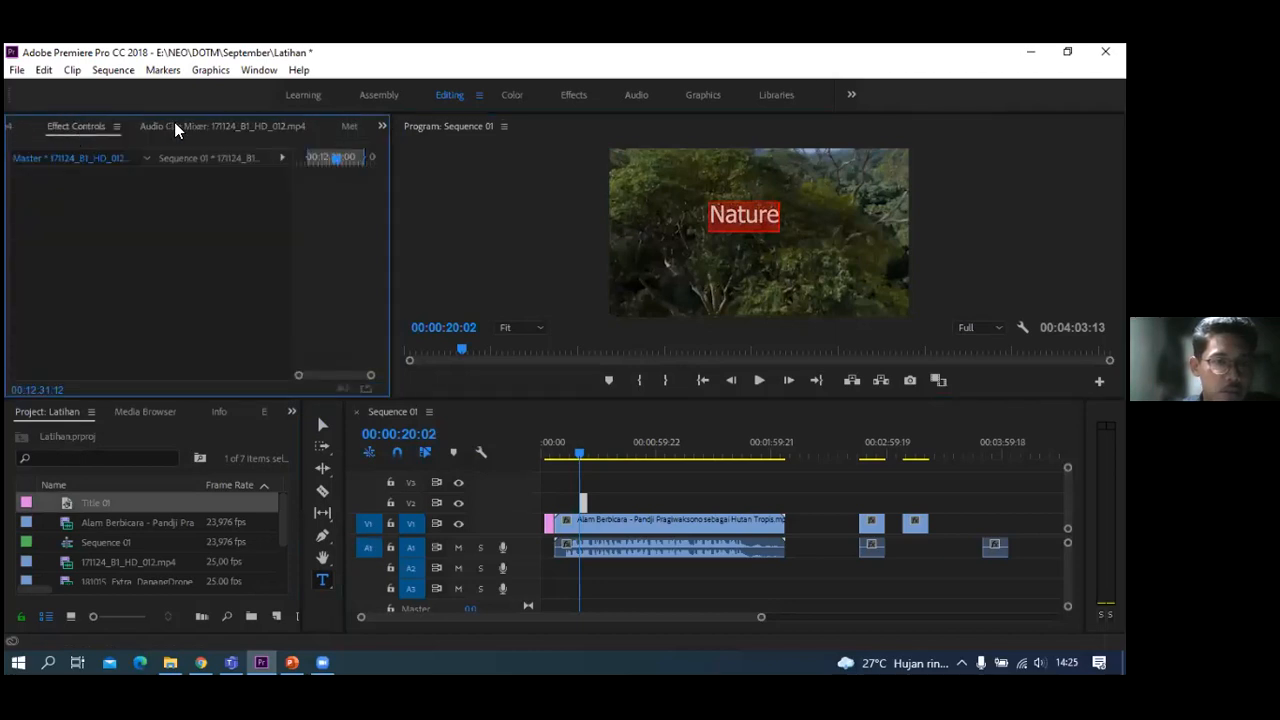
left_click(381, 127)
left_click(400, 146)
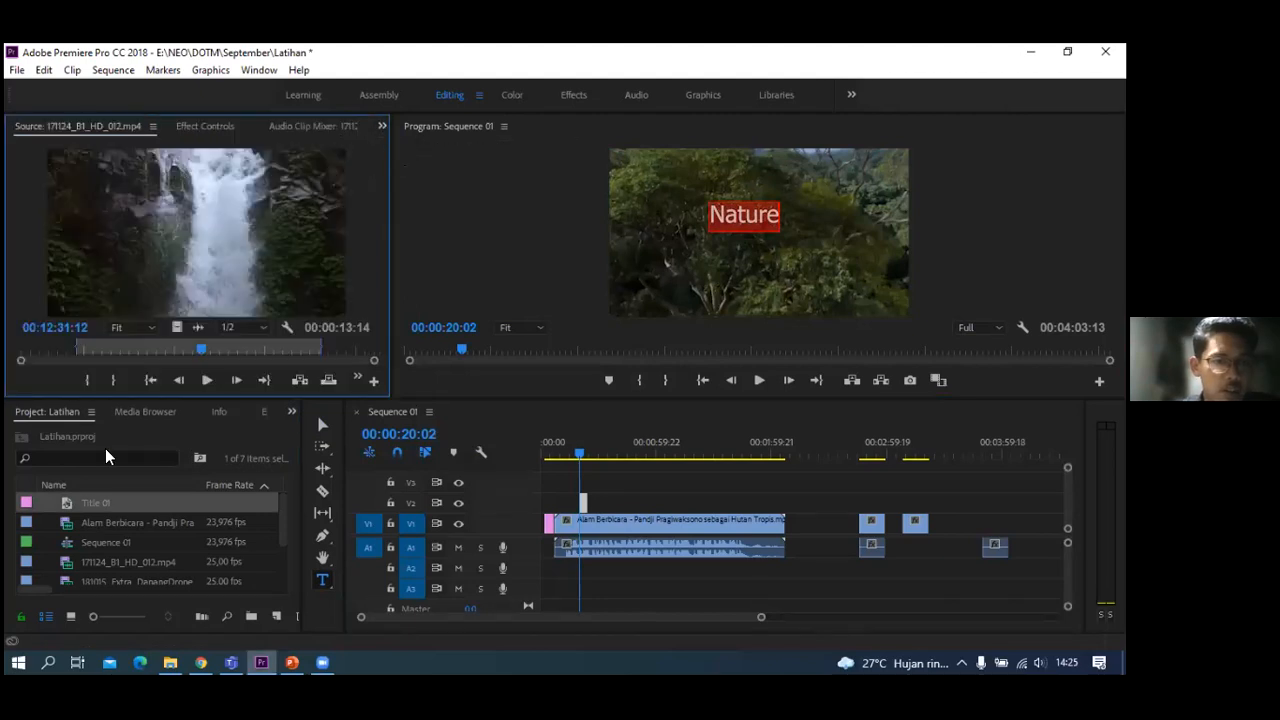
- Delete the "Nature" text from the forest footage at 00:00:20:22
left_click(581, 455)
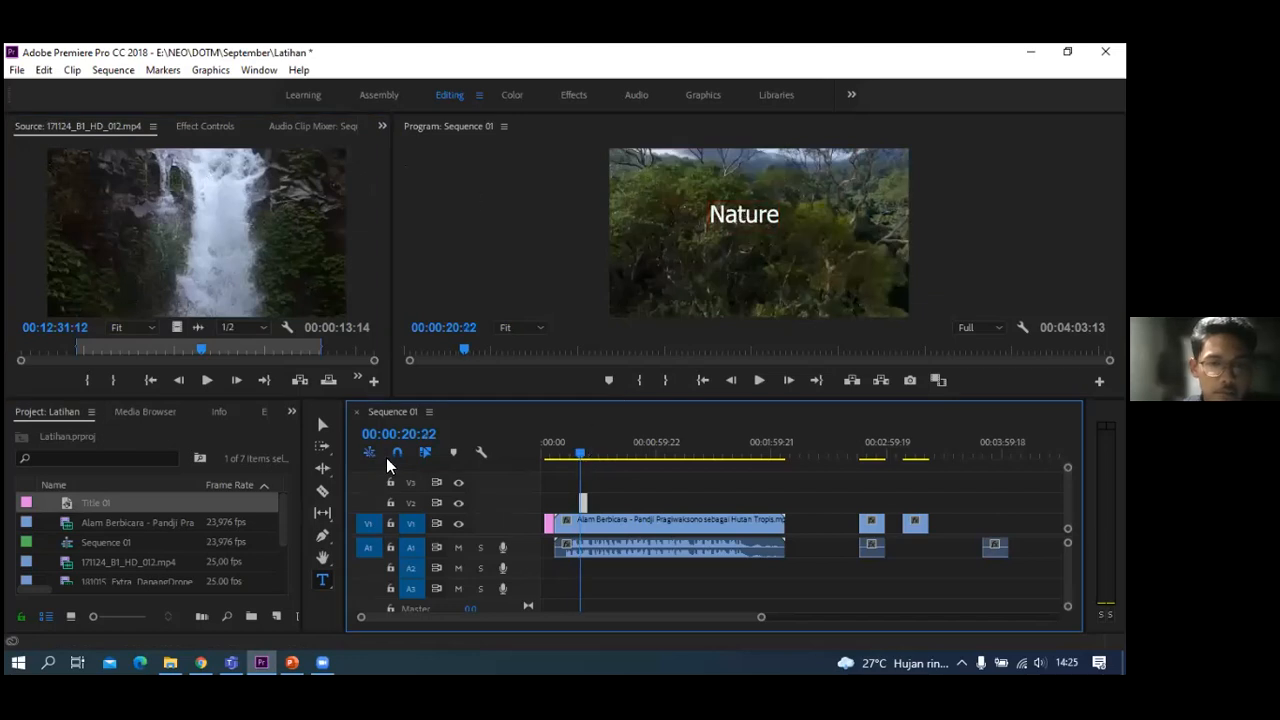
left_click(322, 424)
left_click(718, 216)
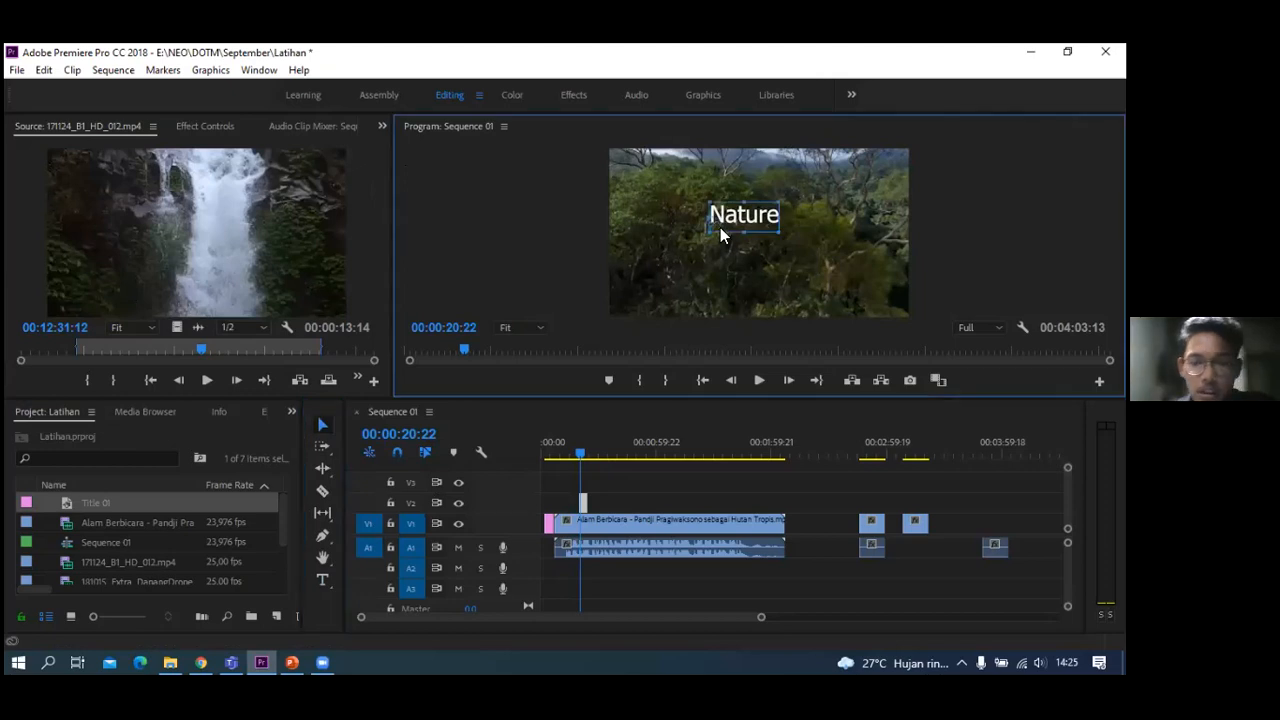
key("Delete")
- Add the text "Nature" over the forest footage at 00:00:20:22 with the Type tool
left_click(322, 579)
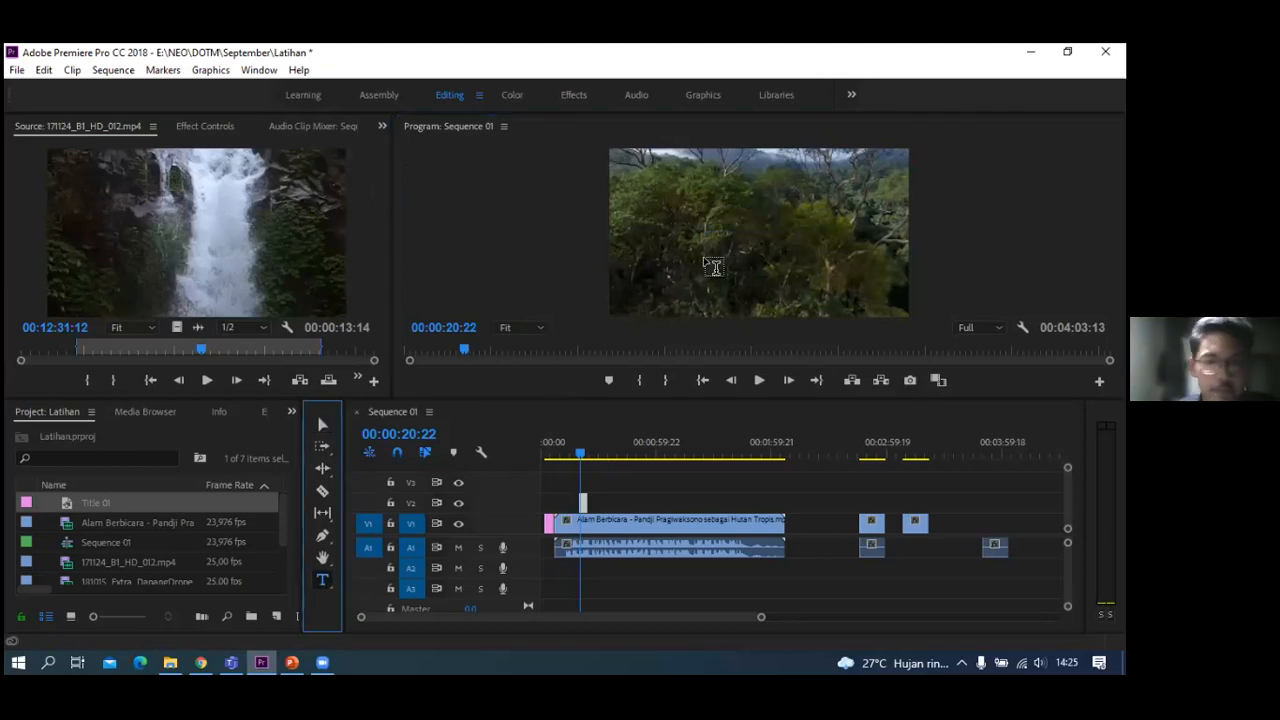
type("NA")
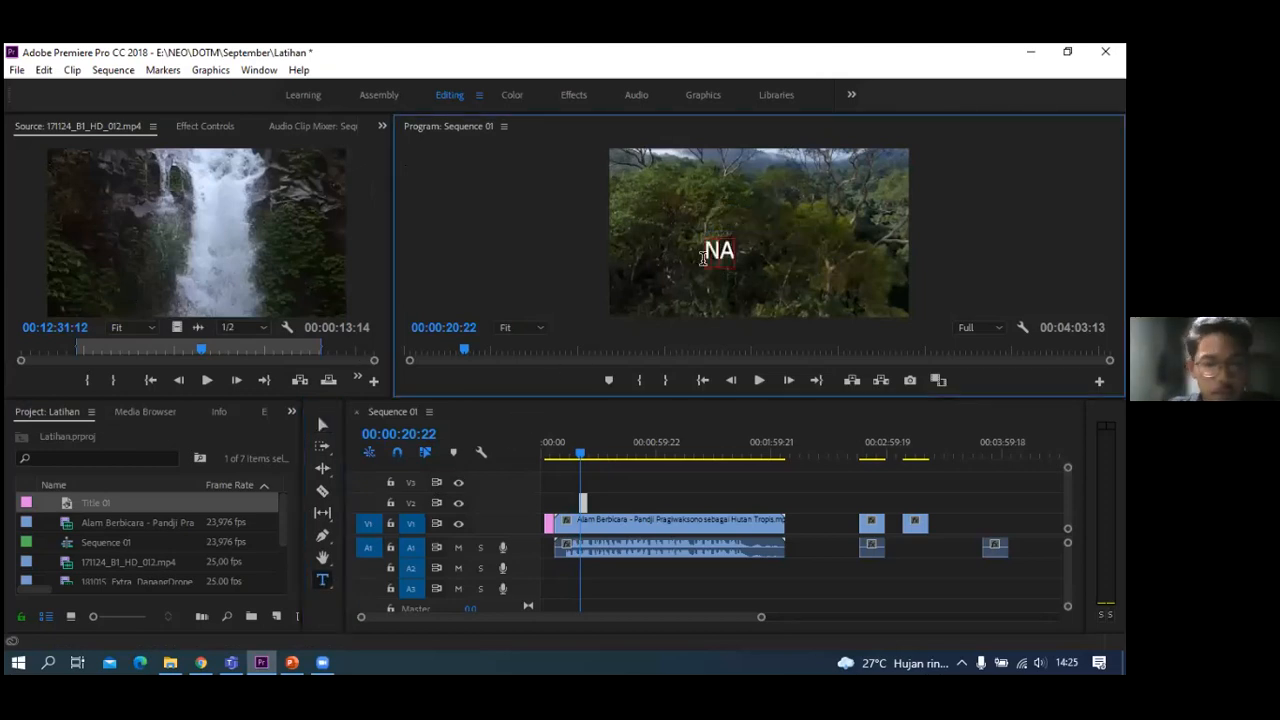
key("BackSpace")
type("ature")
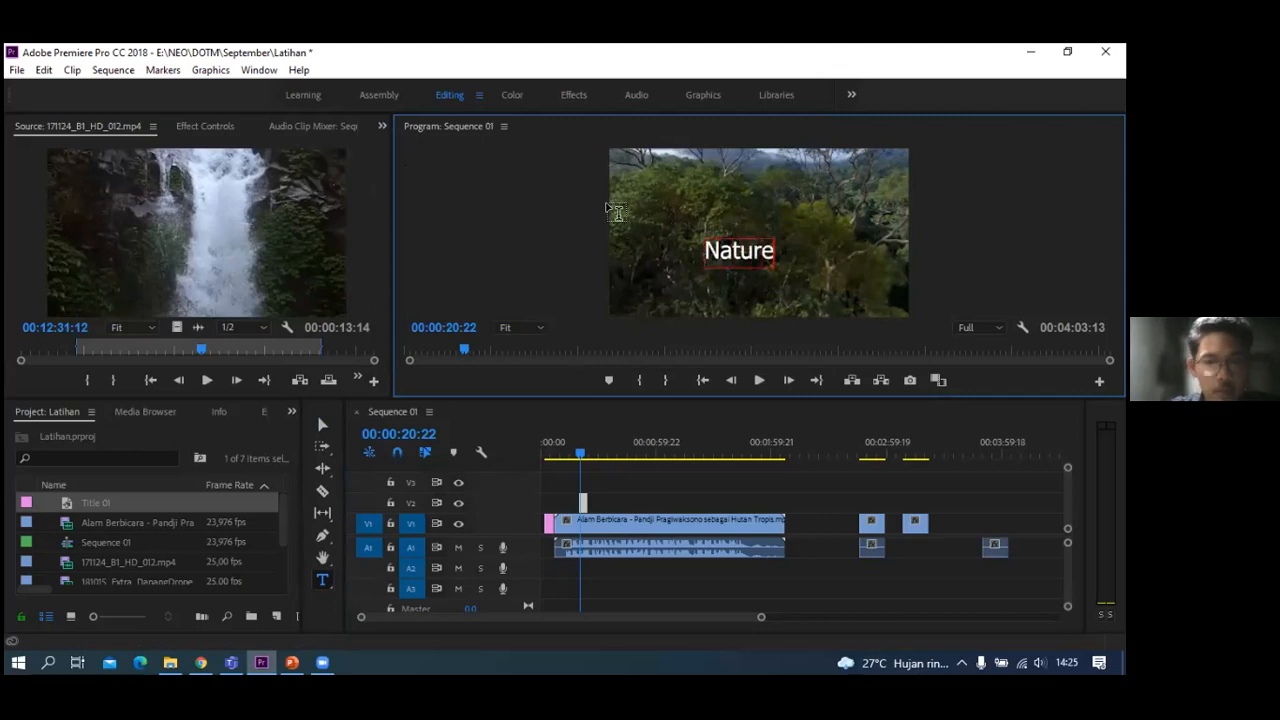
- Examine the new text's font, appearance and transform properties in its effect controls, and return to the source clip view
left_click(208, 125)
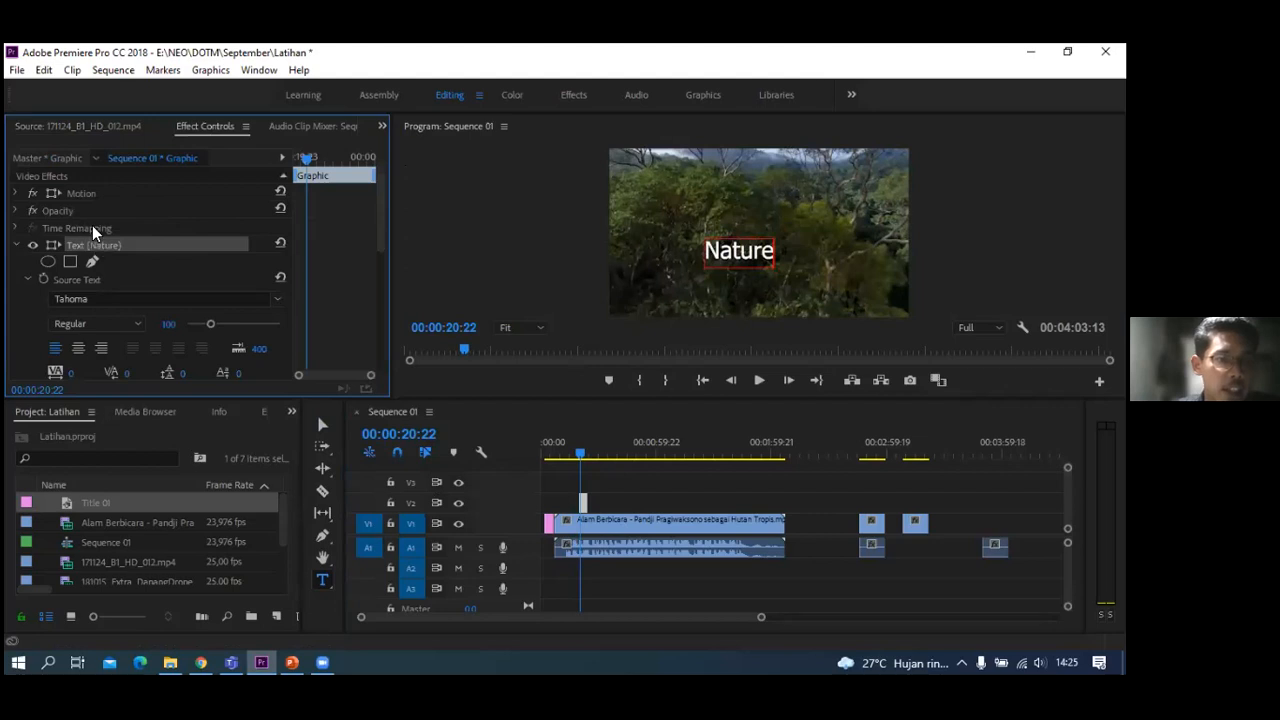
scroll(108, 240, "down", 1)
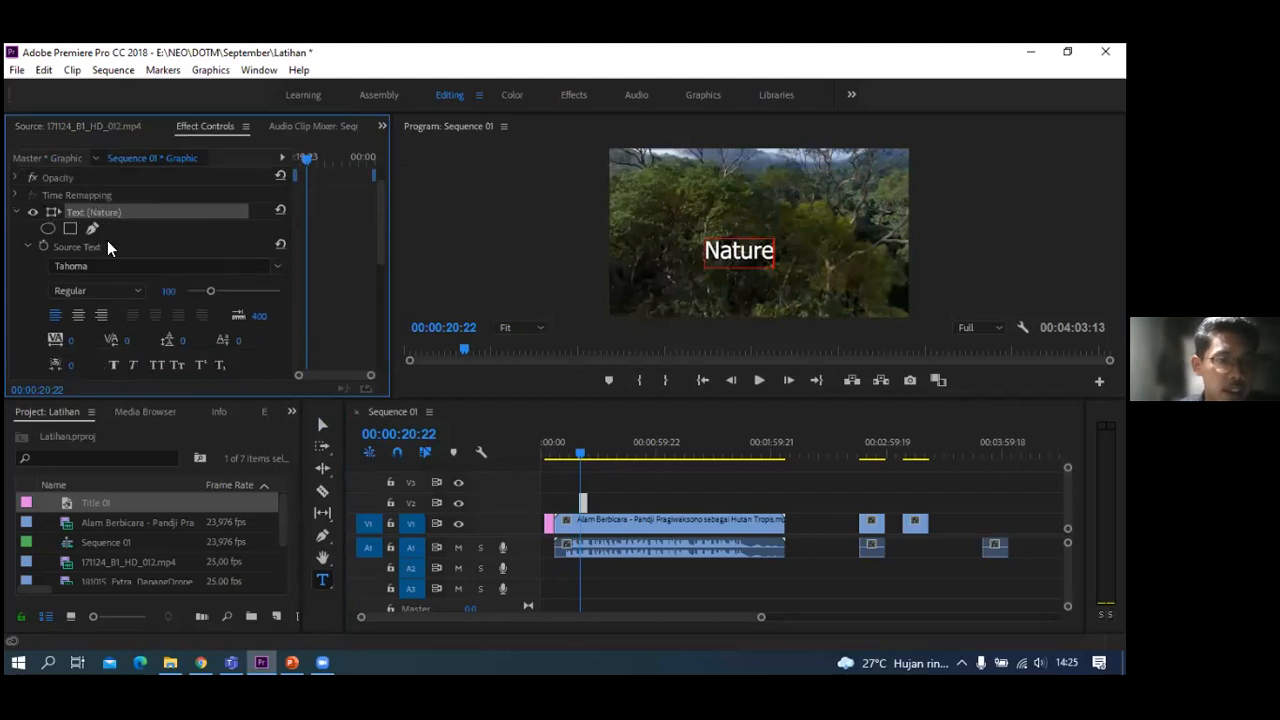
scroll(150, 298, "down", 5)
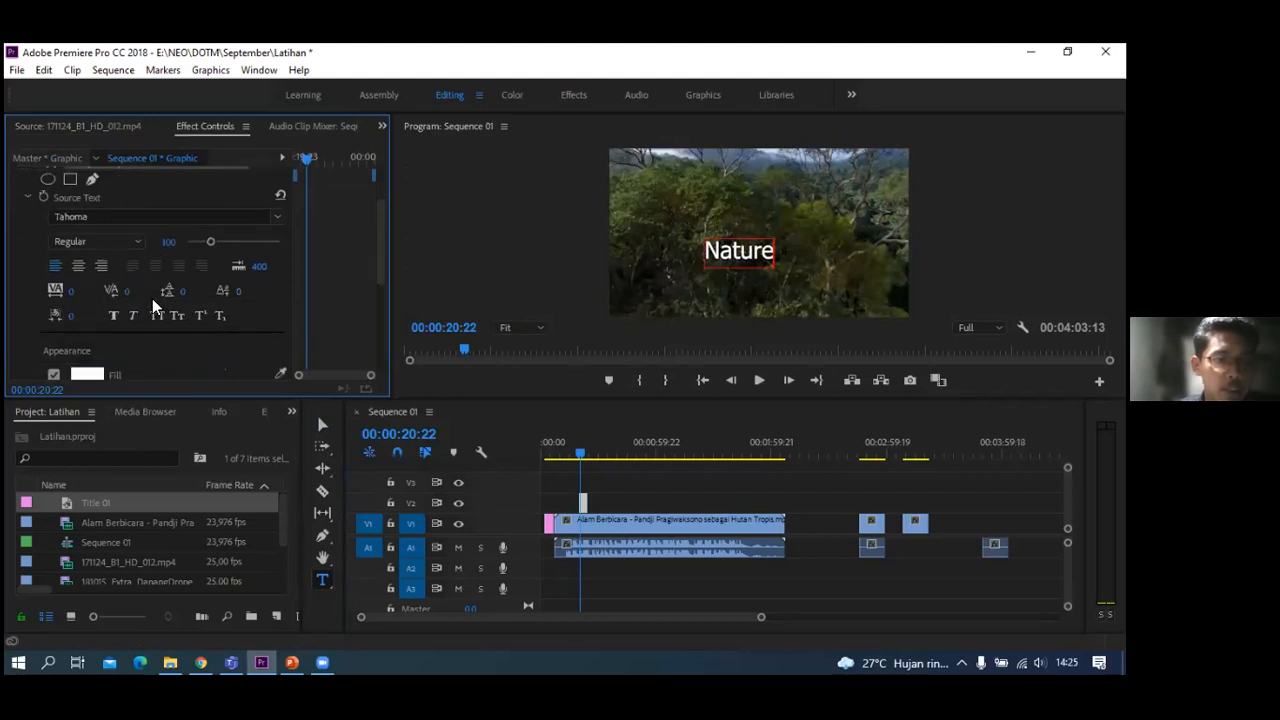
scroll(140, 304, "down", 2)
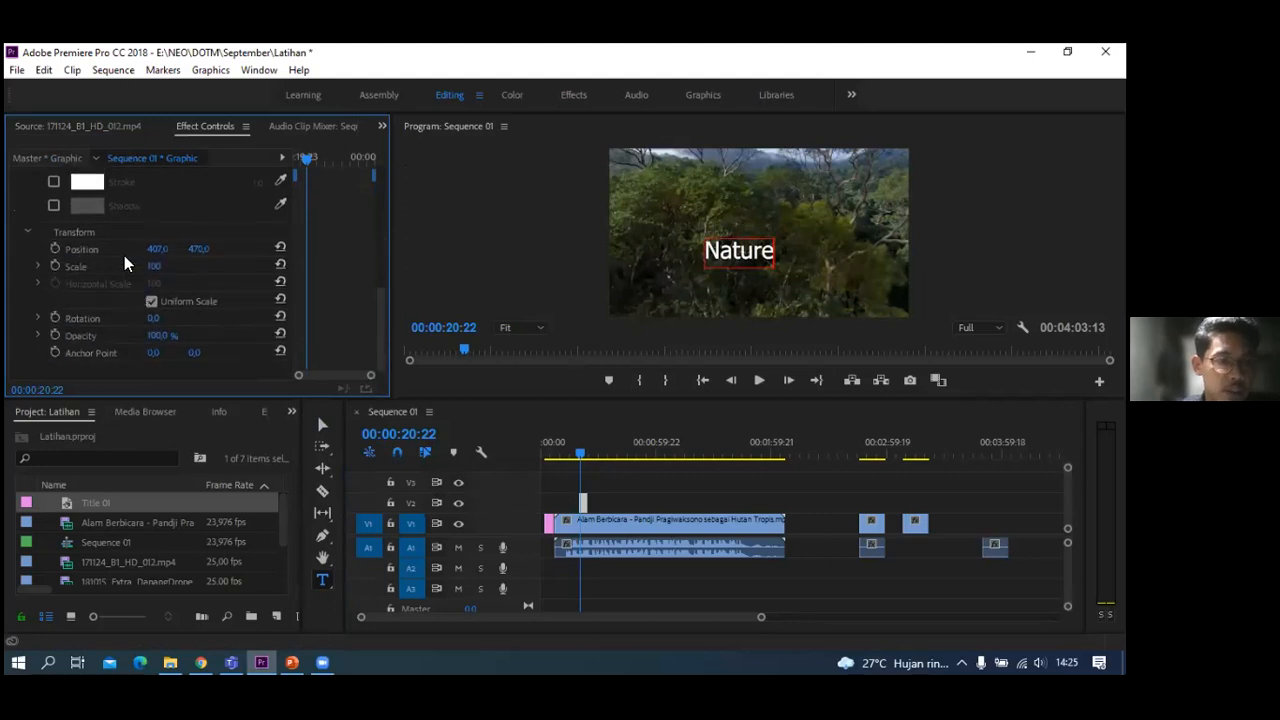
scroll(150, 287, "up", 7)
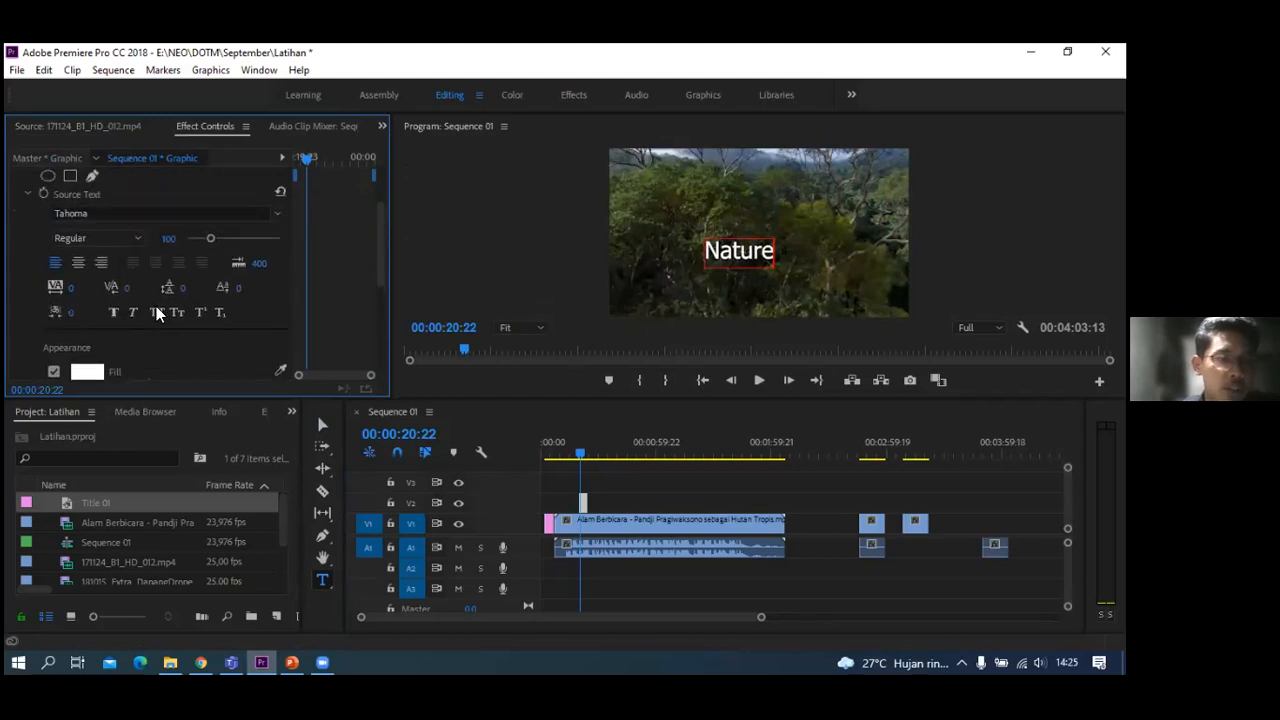
scroll(109, 285, "down", 3)
scroll(111, 291, "up", 6)
left_click(78, 126)
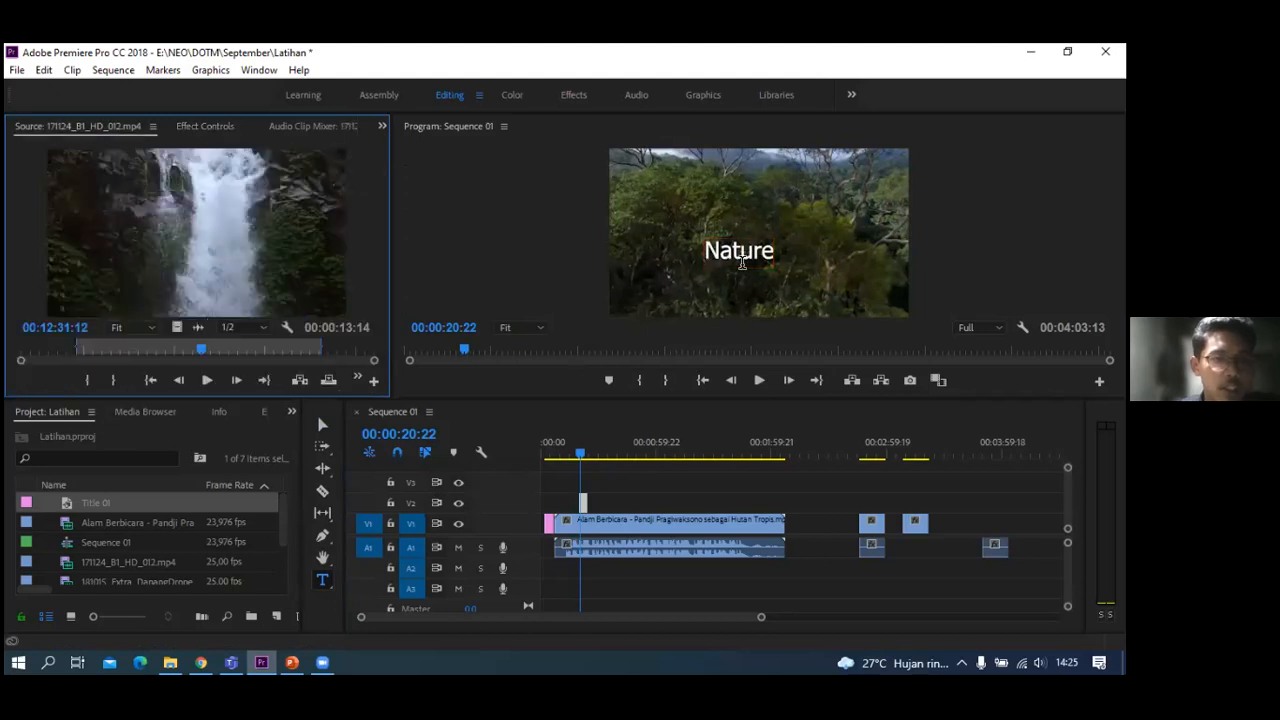
- Move the "Nature" graphic clip to the start of track V2, and set the playhead to 00:00:42:17
left_click(322, 424)
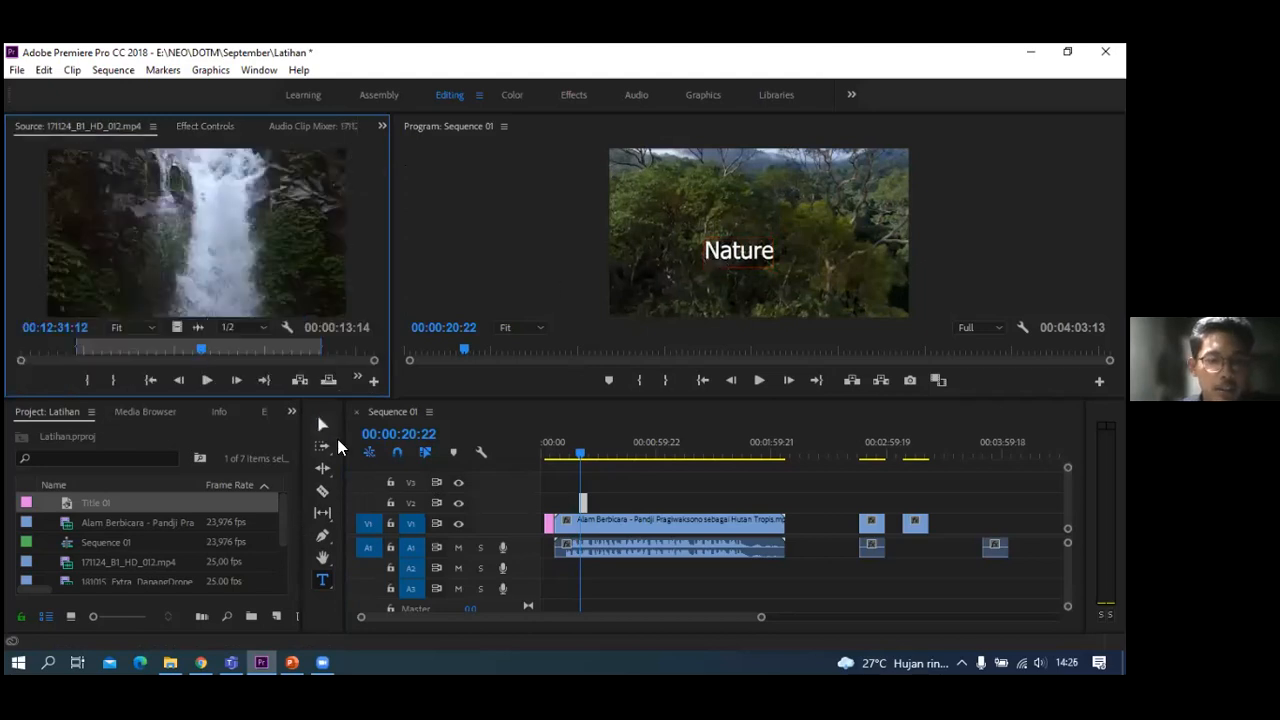
left_click_drag(581, 502, 549, 502)
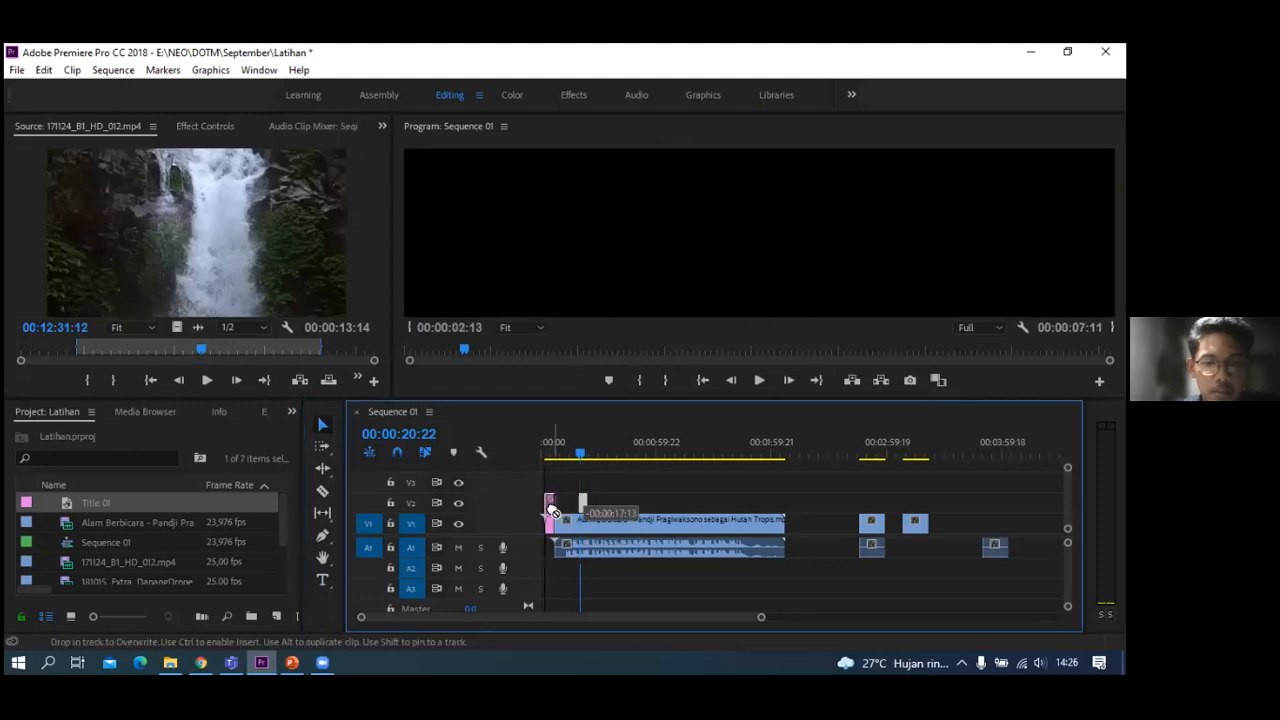
left_click(622, 468)
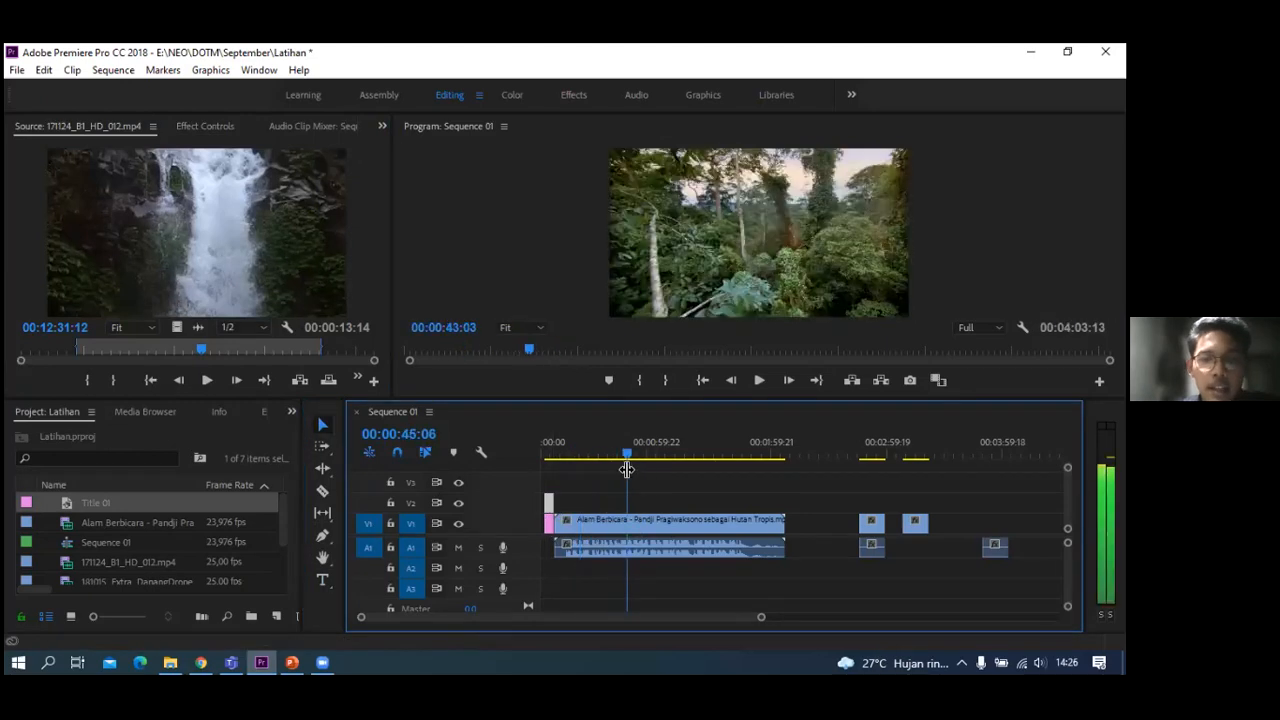
left_click_drag(467, 396, 467, 406)
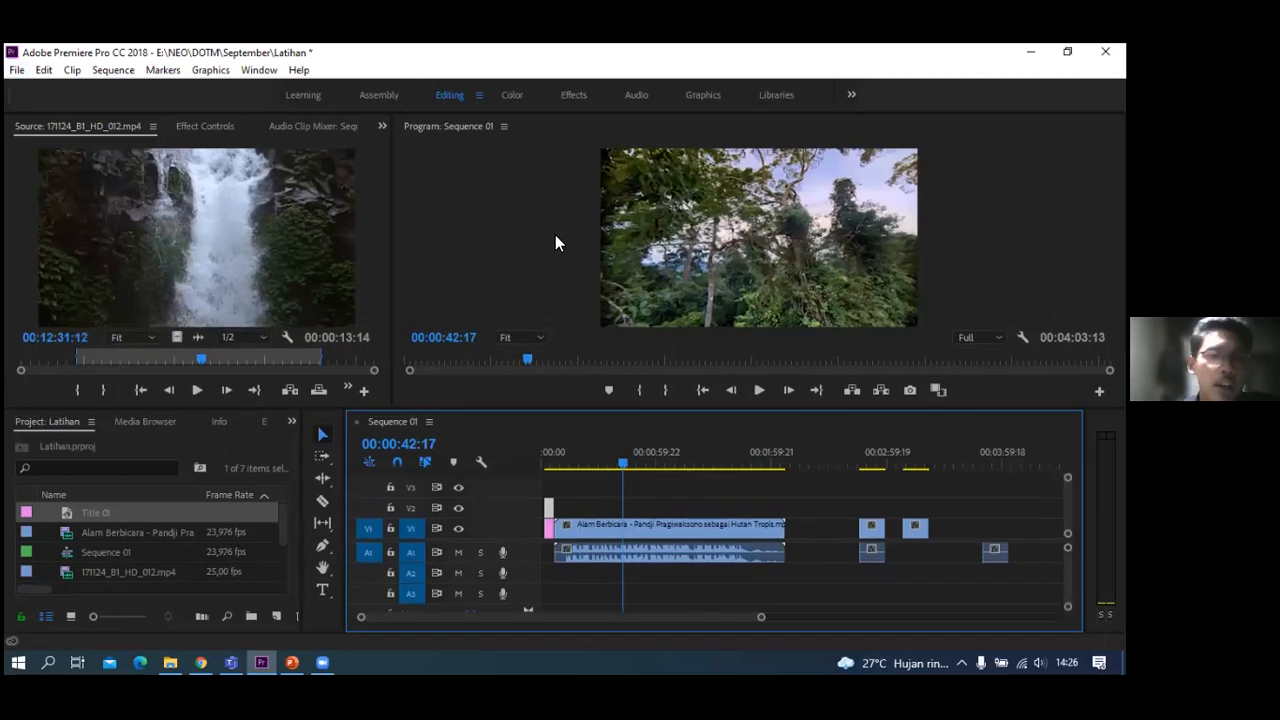
- View the Lumetri Color settings in the Color workspace, and return to the Editing workspace
left_click(514, 97)
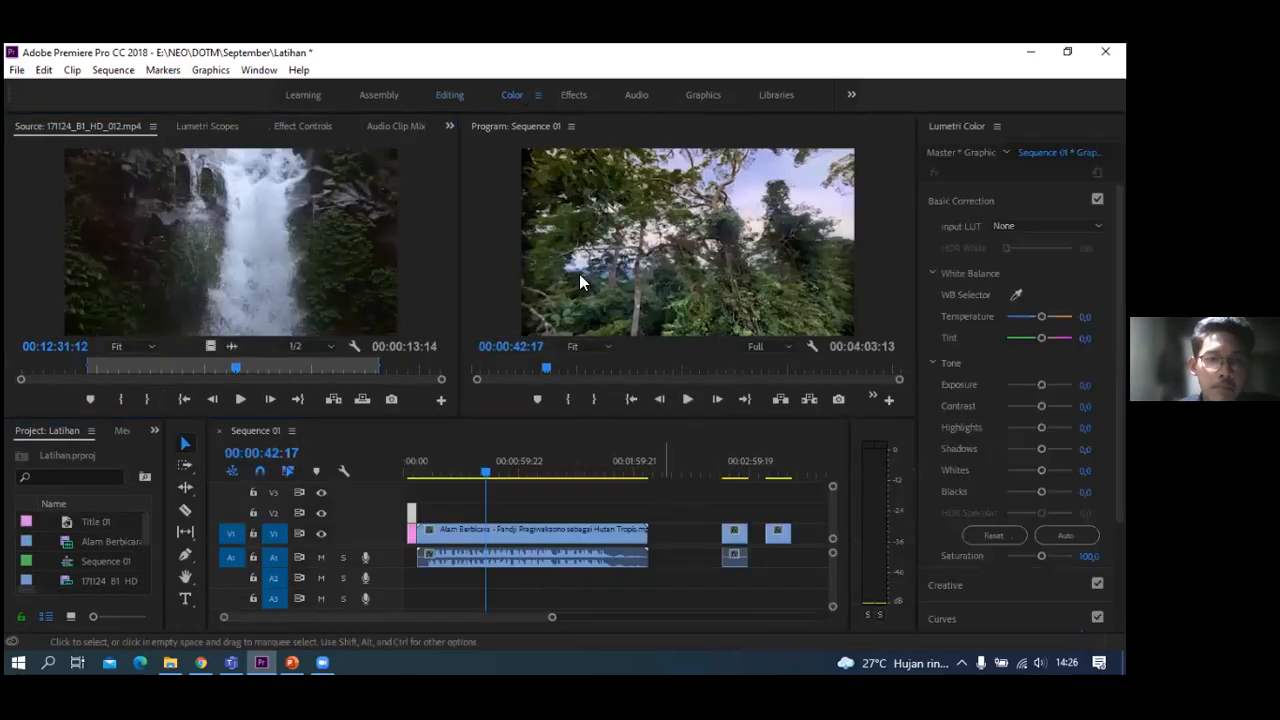
left_click_drag(463, 224, 374, 214)
left_click(160, 520)
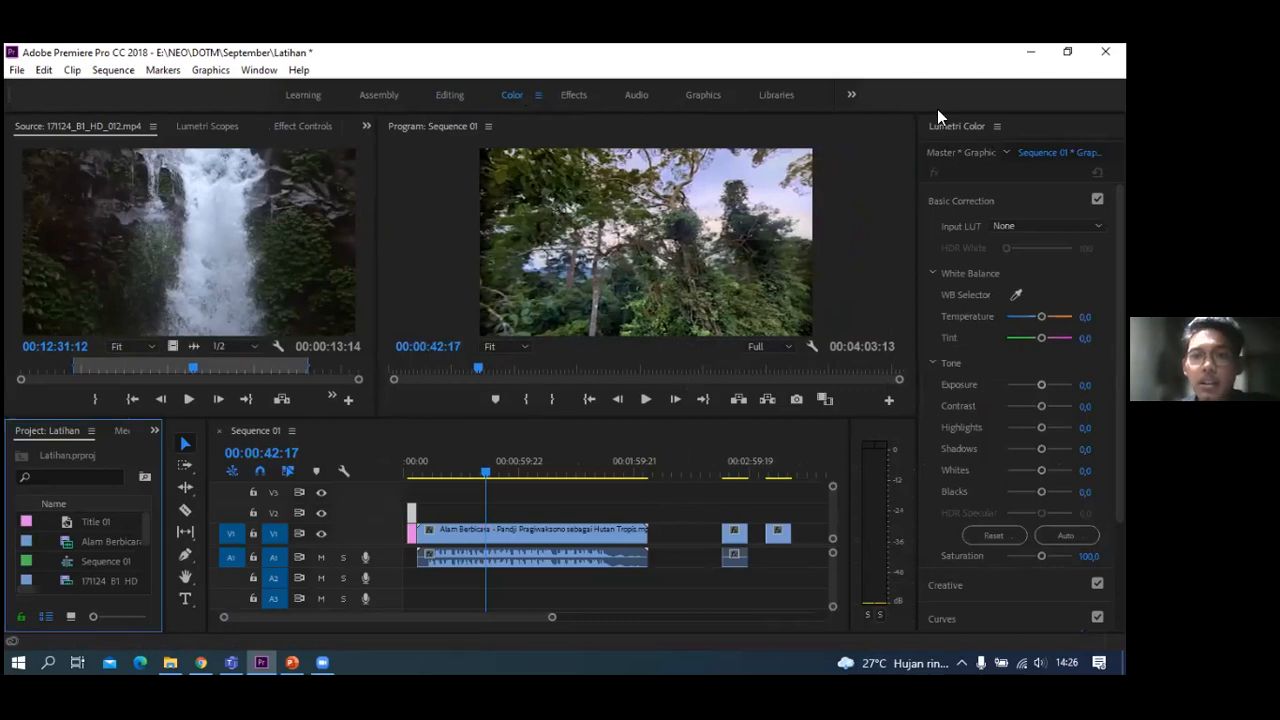
left_click(958, 127)
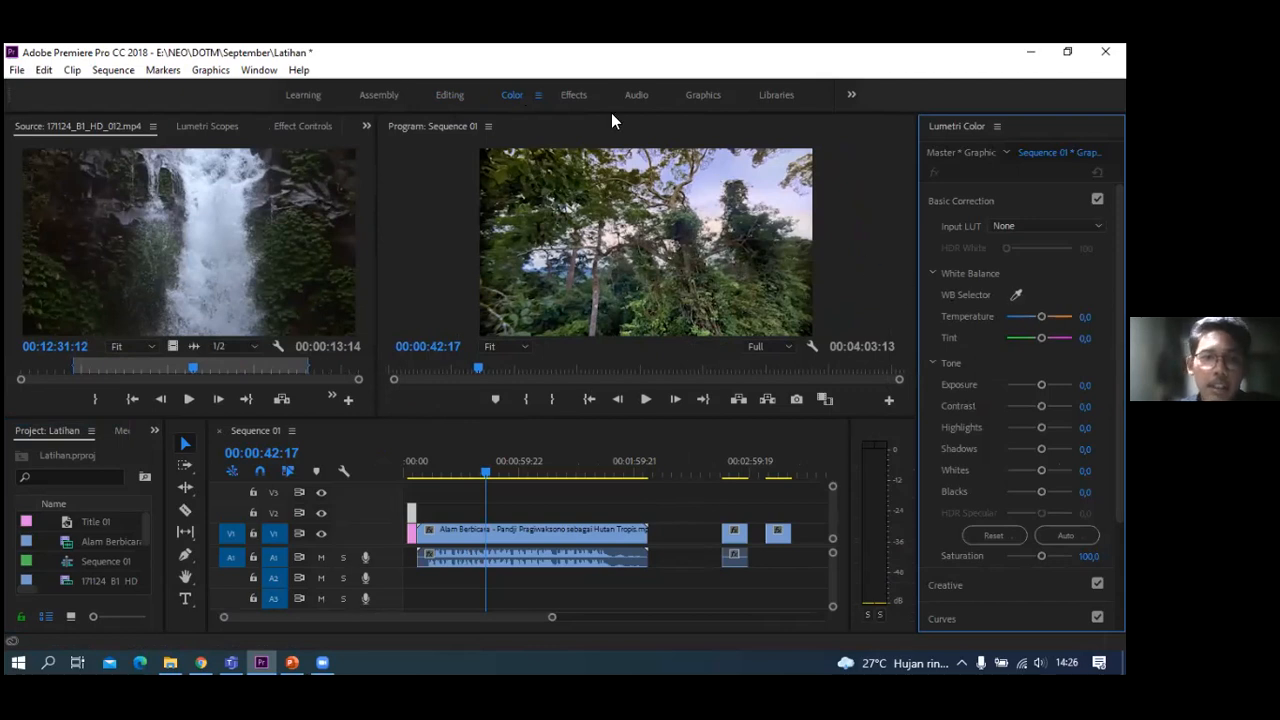
left_click(446, 103)
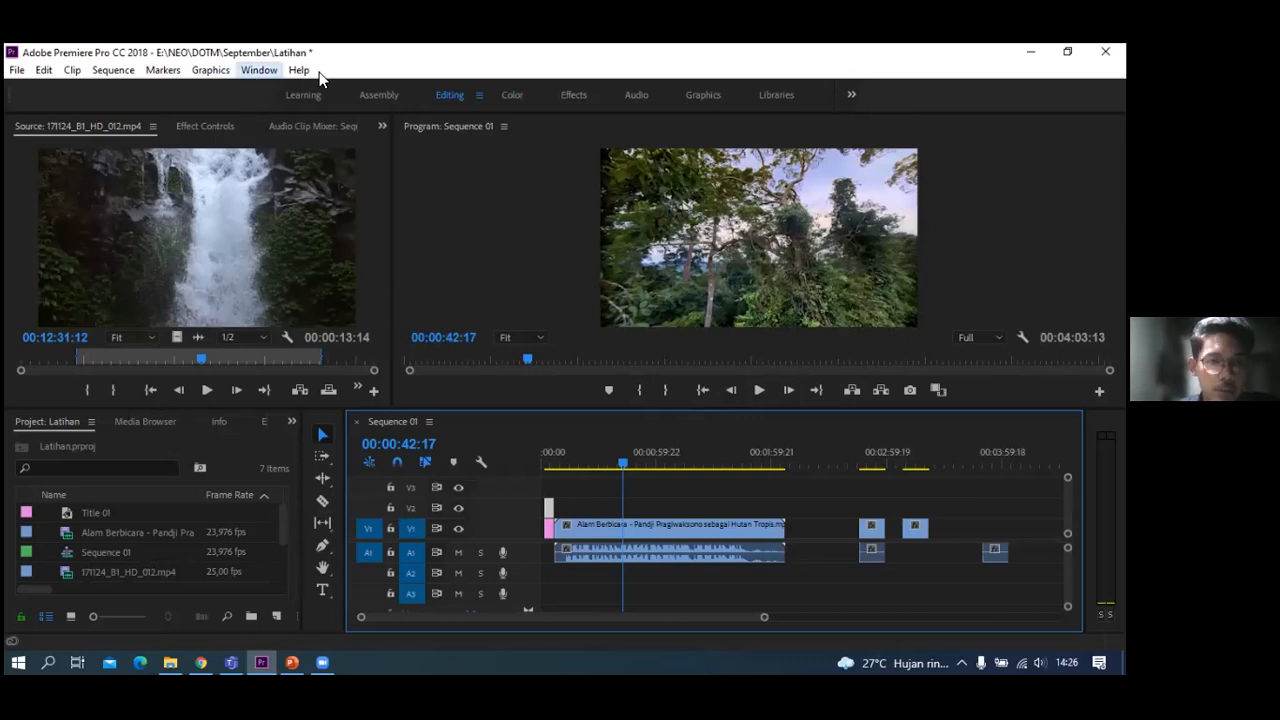
- Show the Lumetri Color controls in the Editing workspace for the long forest clip on track V1, and look through their sections
left_click(251, 71)
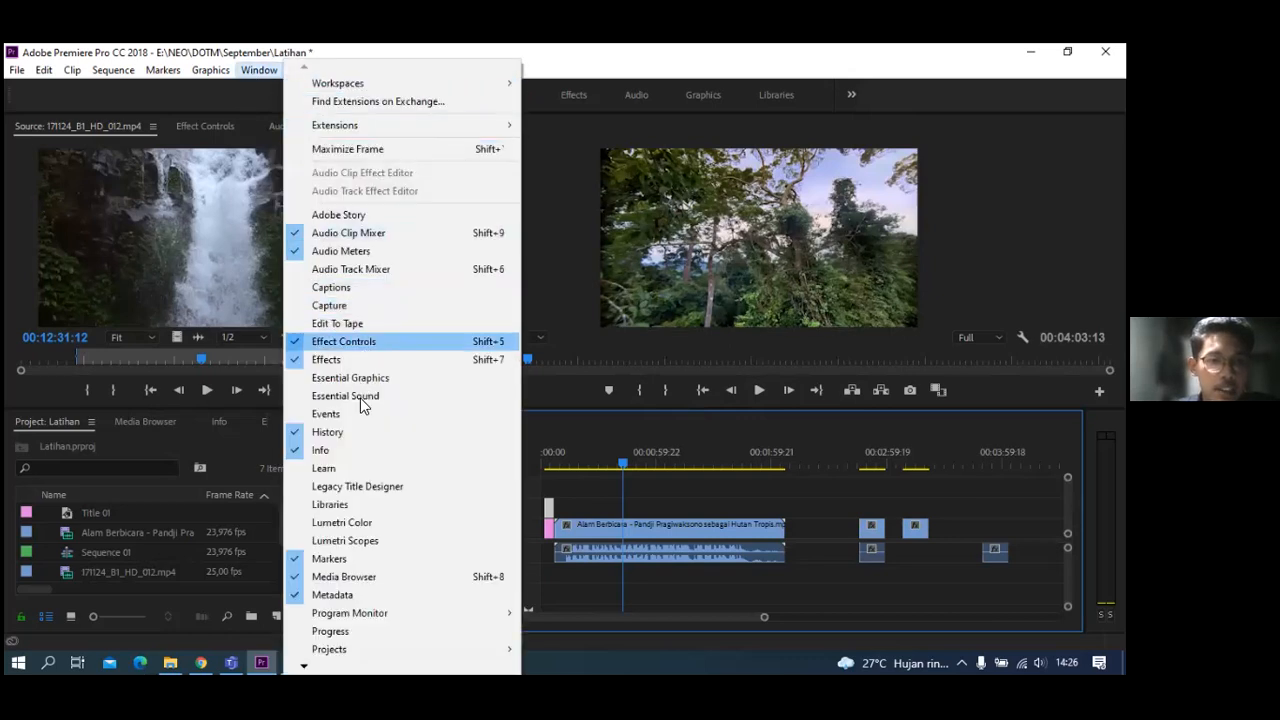
left_click(330, 524)
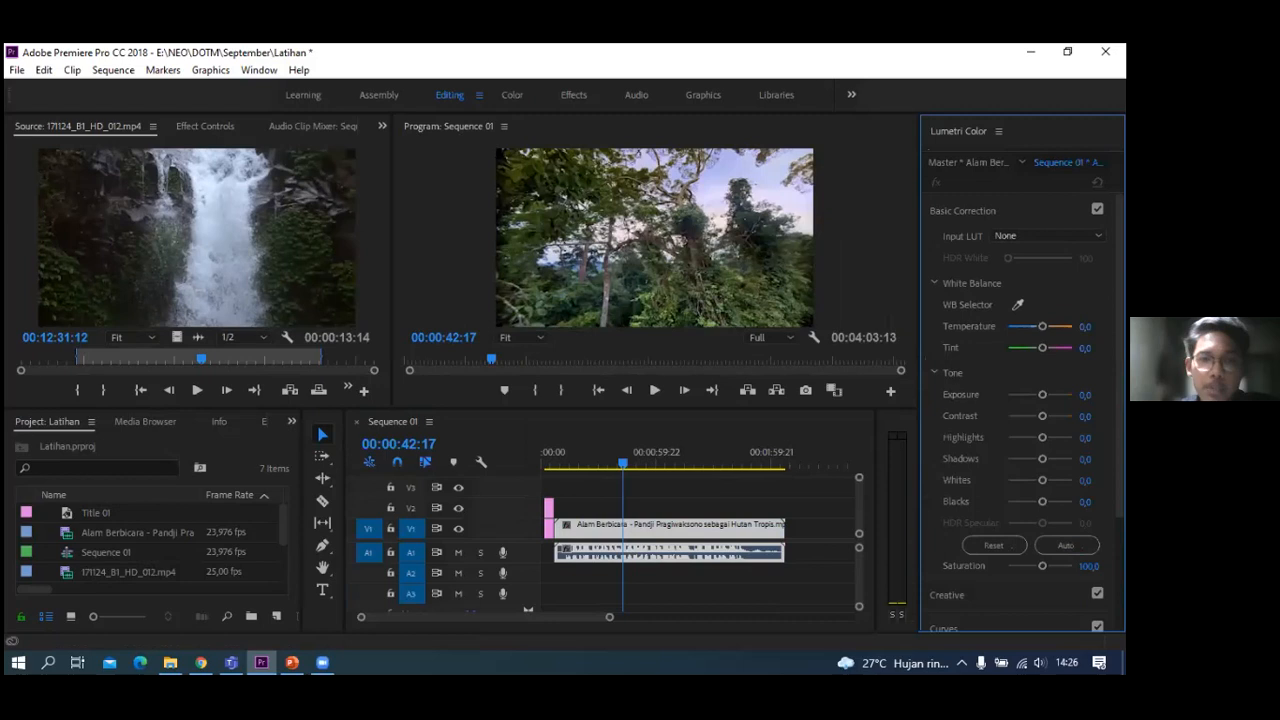
scroll(1022, 410, "down", 4)
scroll(1022, 410, "up", 3)
scroll(1022, 410, "up", 1)
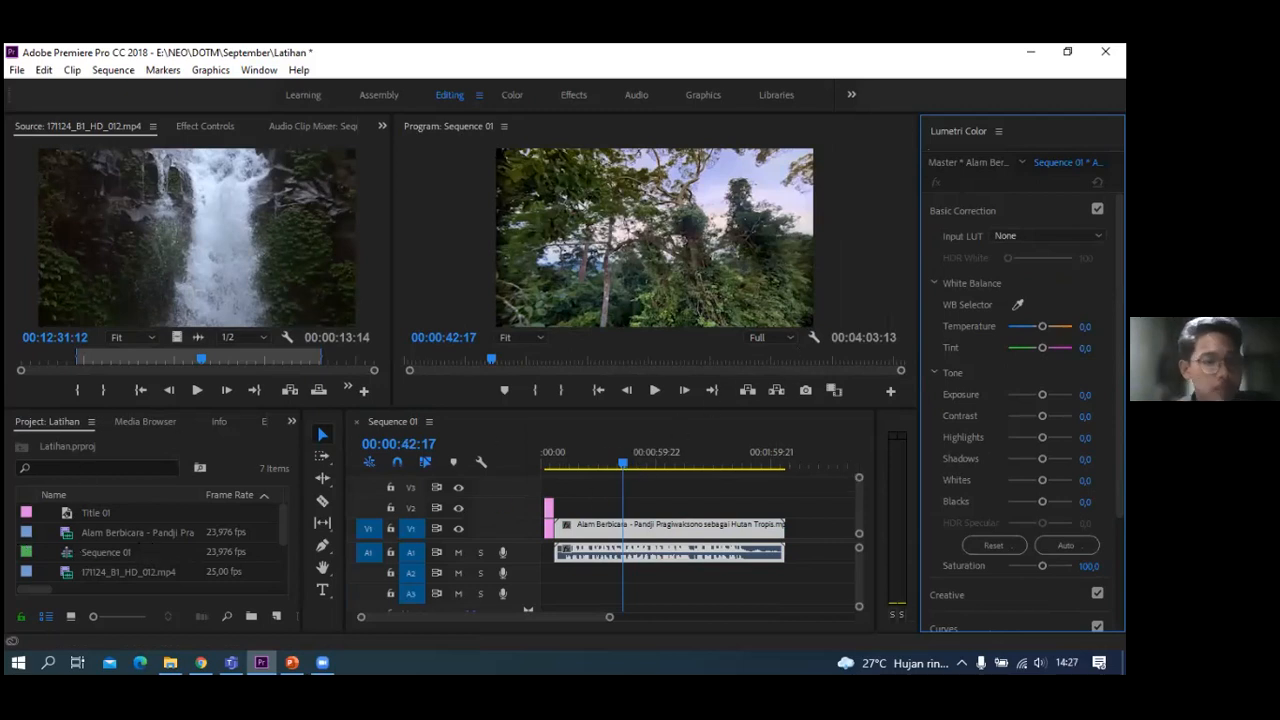
left_click(647, 310)
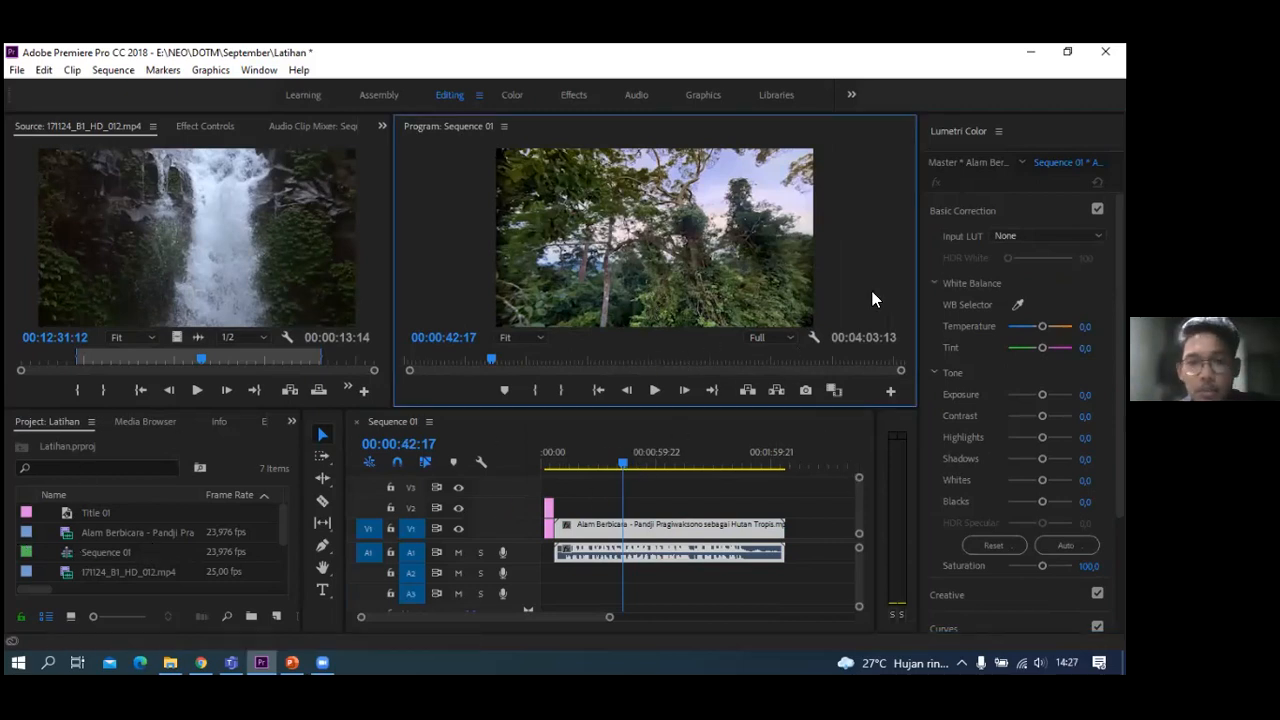
left_click(635, 537)
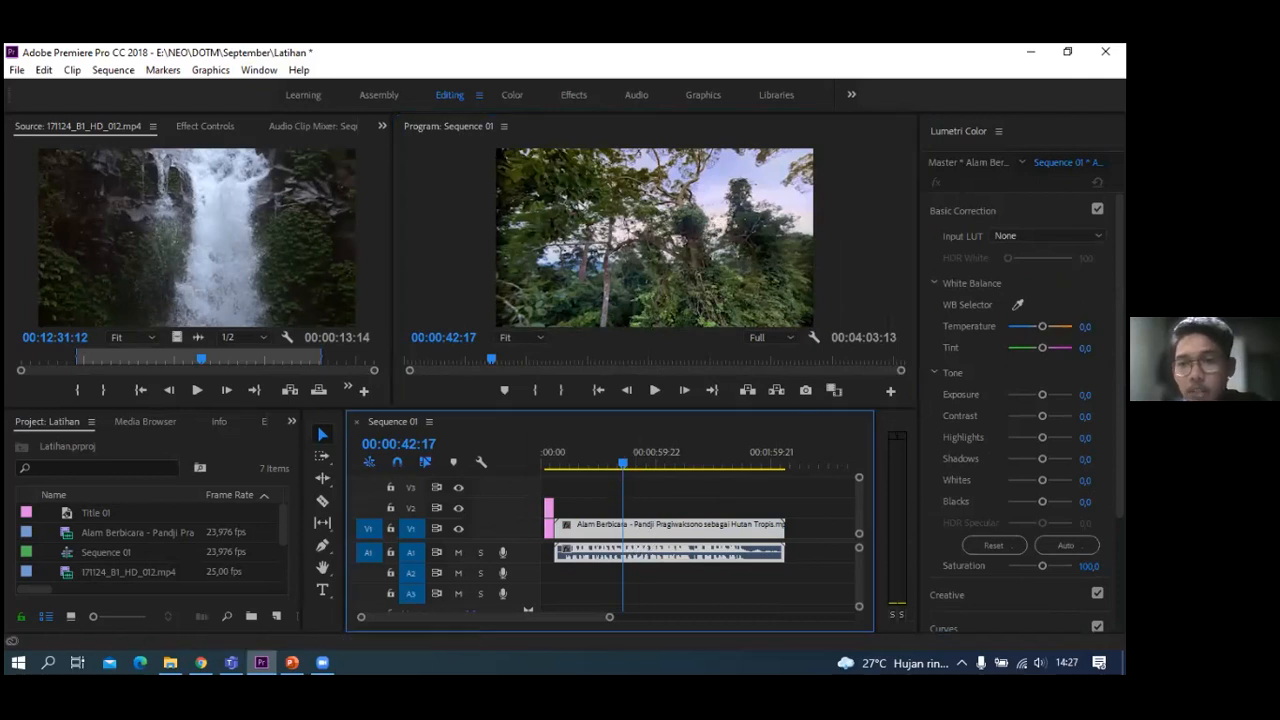
- Try out white balance Temperature and Tint adjustments on the forest clip, resetting each to 0
left_click(1042, 327)
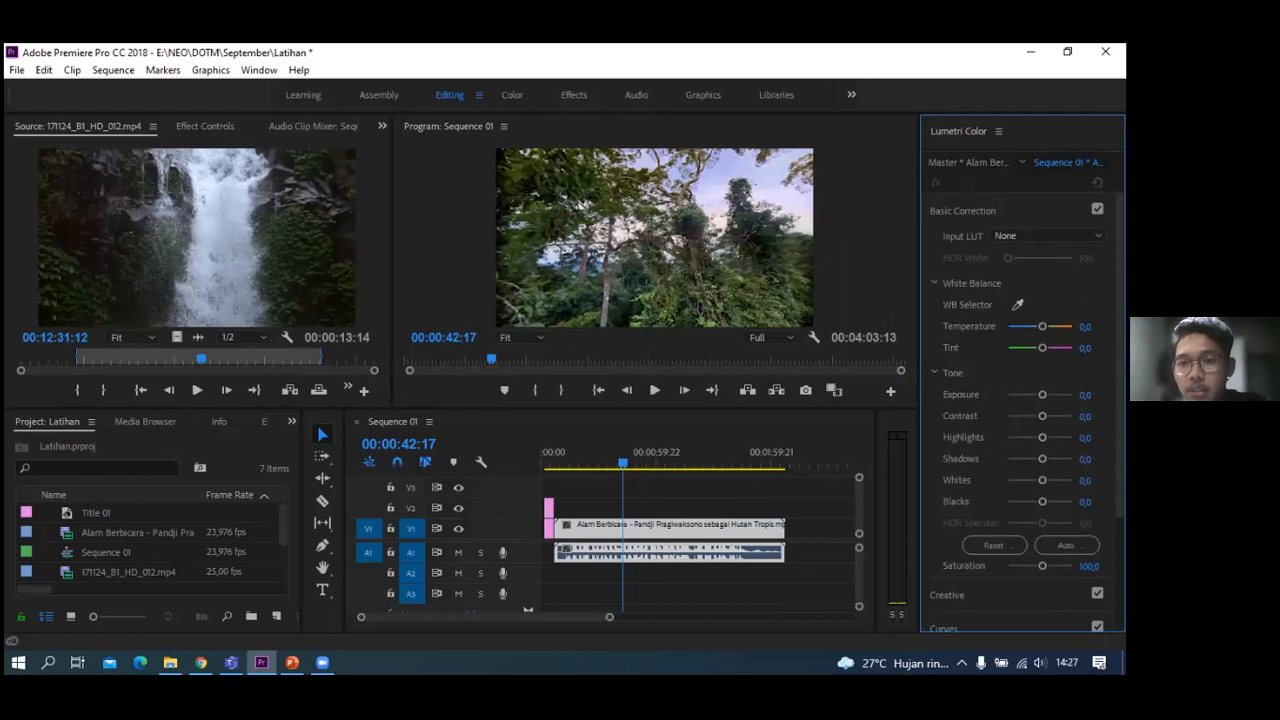
left_click_drag(1042, 326, 1073, 326)
double_click(1073, 326)
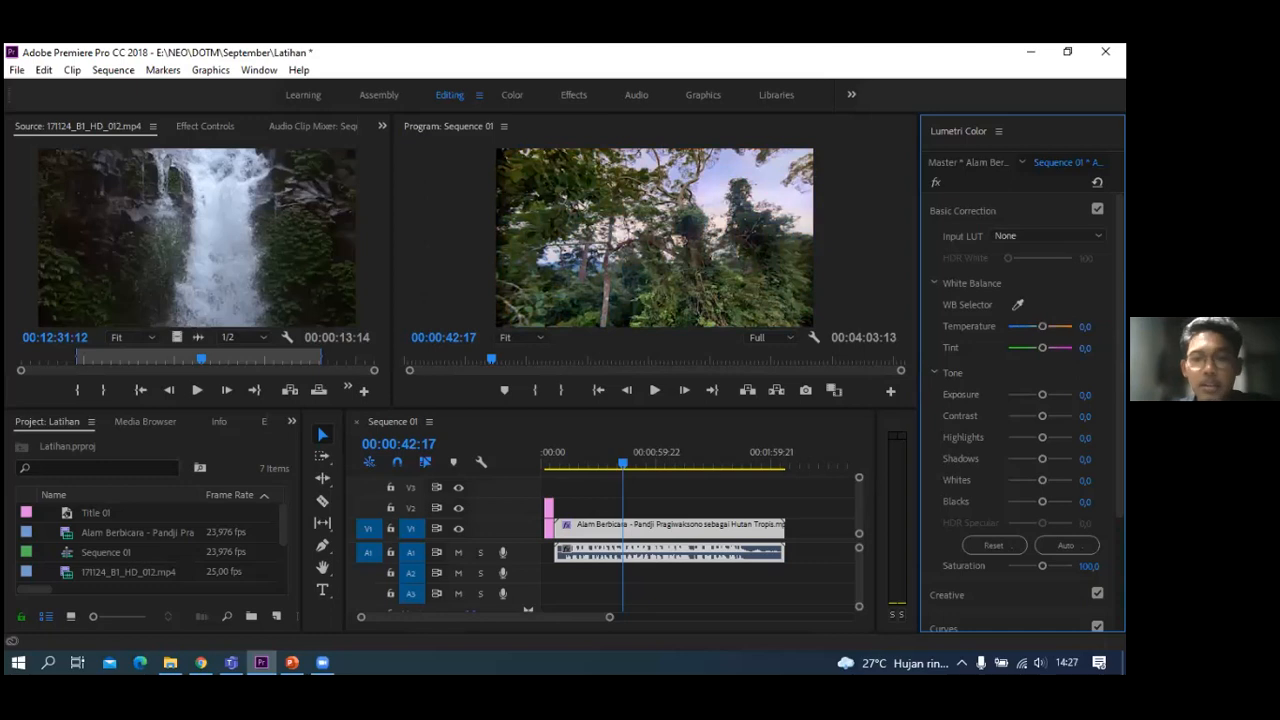
mouse_move(1042, 347)
left_mouse_down()
mouse_move(1071, 347)
mouse_move(1030, 347)
mouse_move(1042, 347)
left_mouse_up()
double_click(1042, 347)
- Try out the tone adjustments on the forest clip with a Contrast of 34.2, and reset the Contrast to 0
scroll(1042, 347, "down", 2)
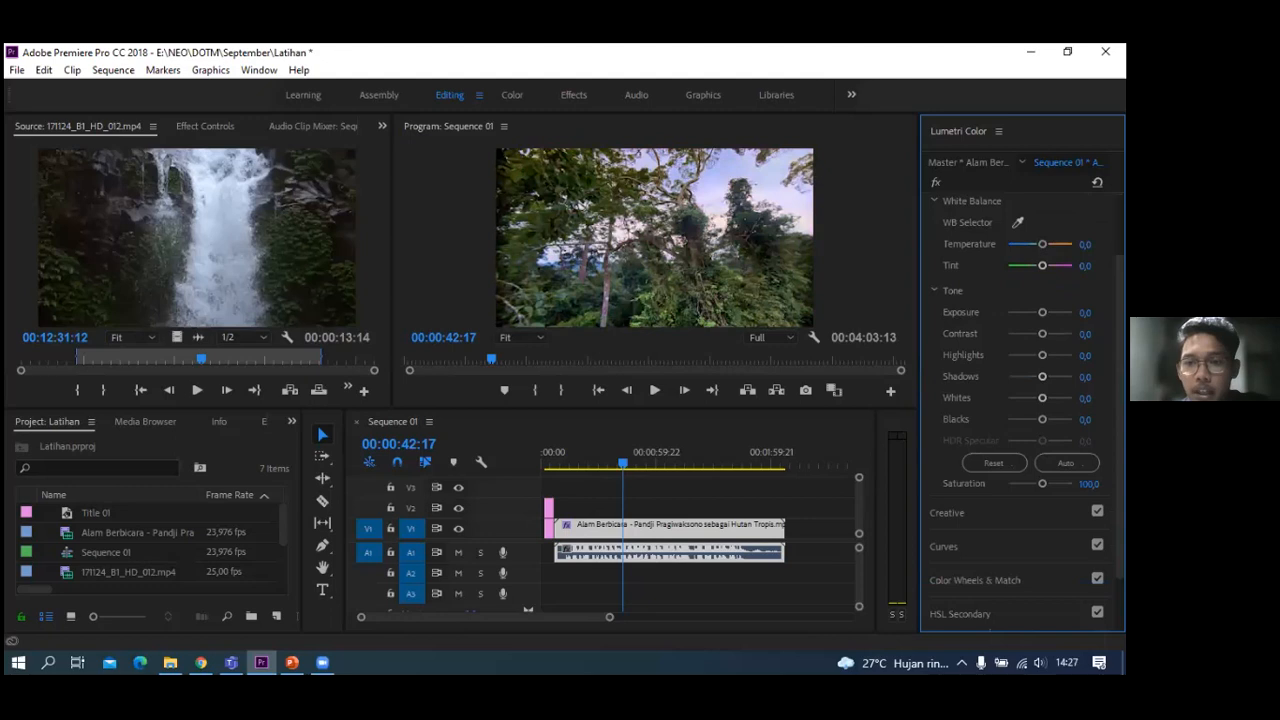
mouse_move(1042, 312)
left_mouse_down()
mouse_move(1058, 334)
mouse_move(1032, 334)
mouse_move(1051, 334)
left_mouse_up()
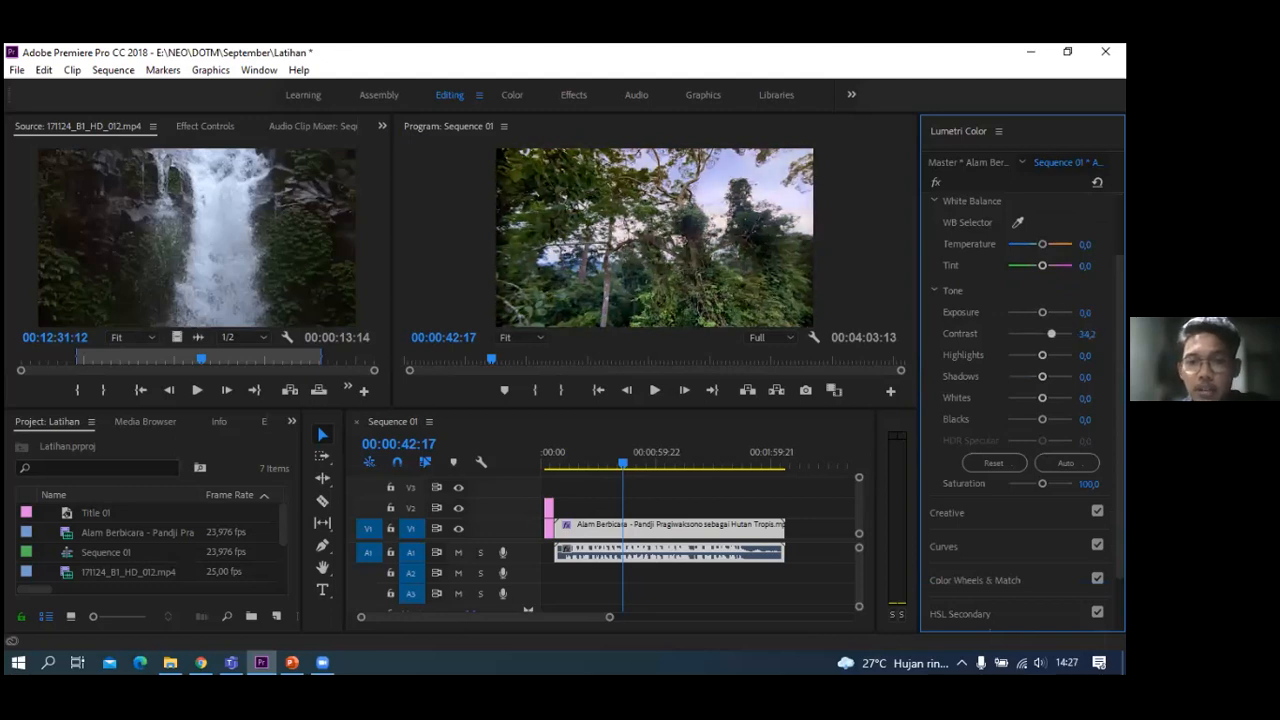
double_click(1051, 334)
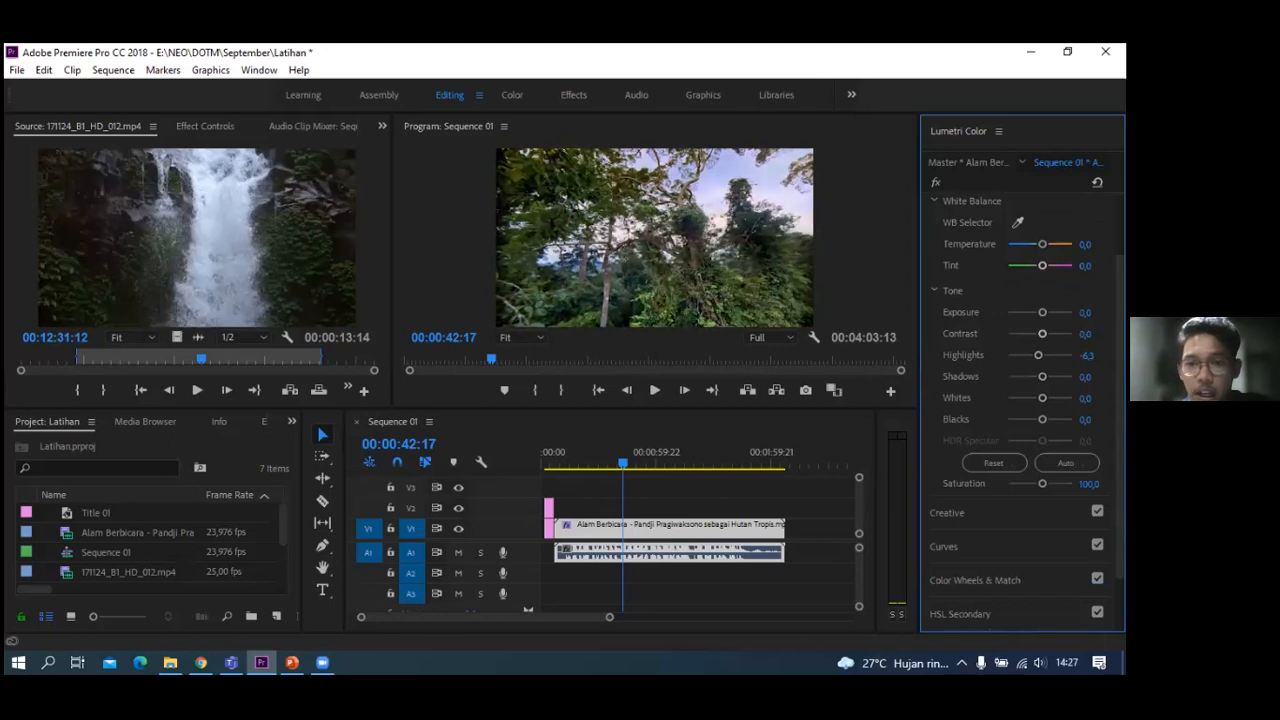
- Expand the Creative section of Lumetri Color to view its look, adjustment and tint settings
scroll(993, 462, "down", 2)
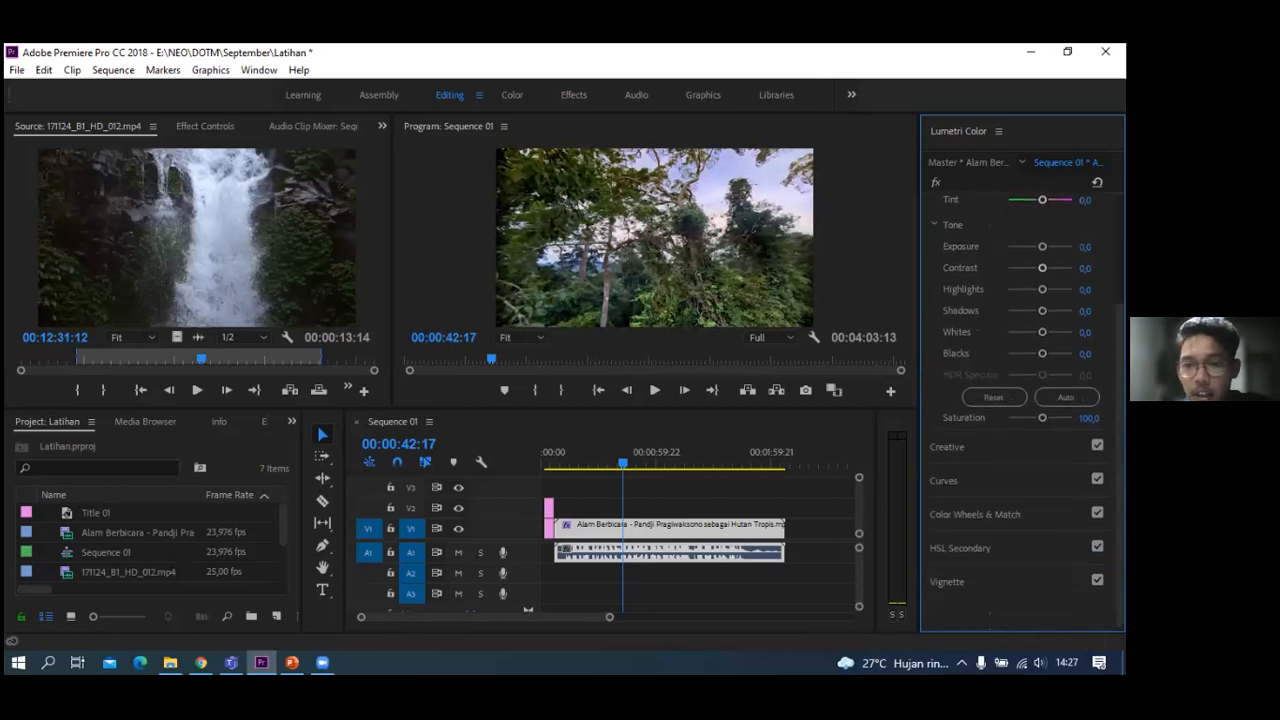
left_click(950, 442)
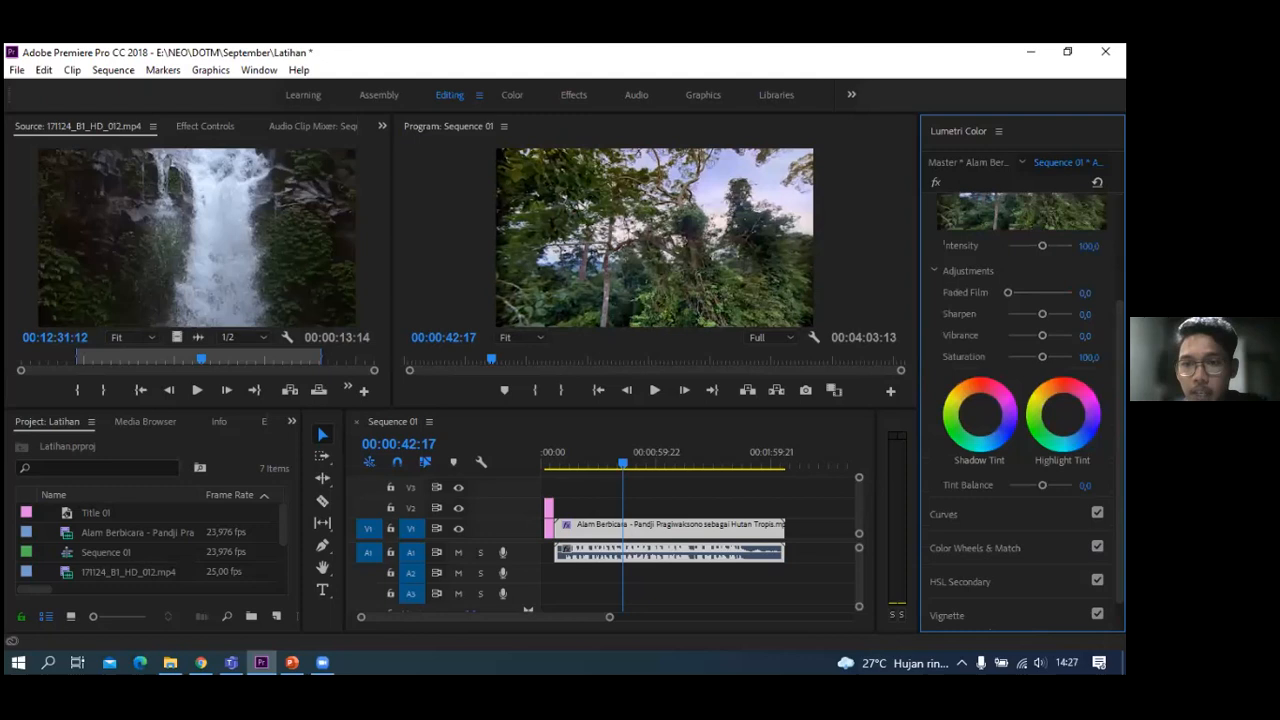
- Try out the Fuji ETERNA 250D Fuji 3510 look on the forest clip, preview the looks that follow it, and undo the look
scroll(1027, 413, "up", 4)
scroll(1022, 400, "down", 3)
scroll(1022, 400, "up", 3)
scroll(1022, 400, "down", 3)
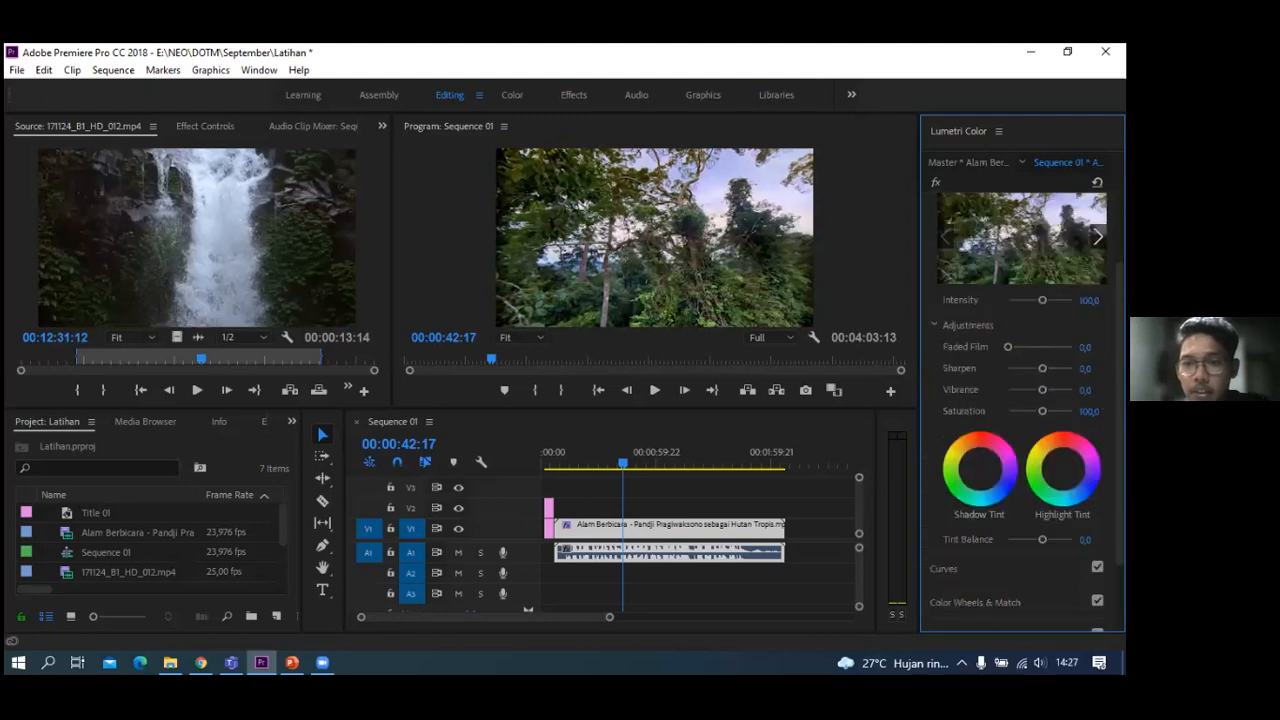
scroll(950, 310, "up", 2)
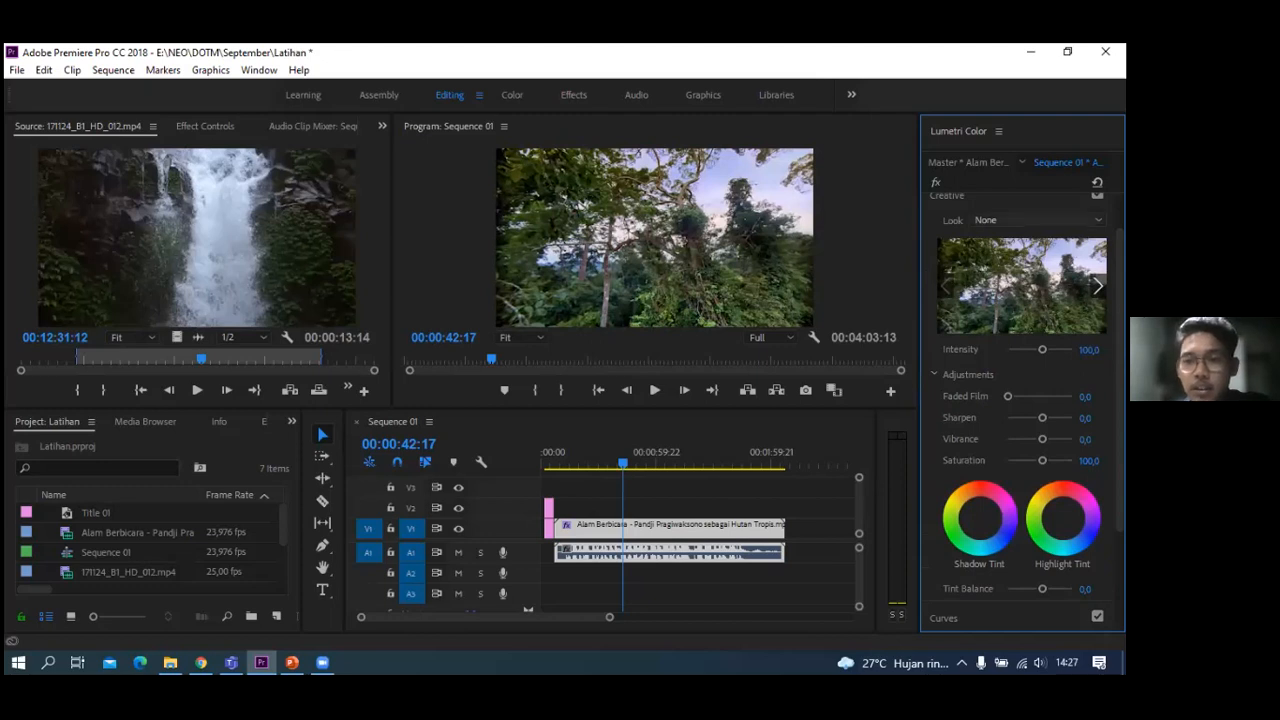
left_click(1010, 220)
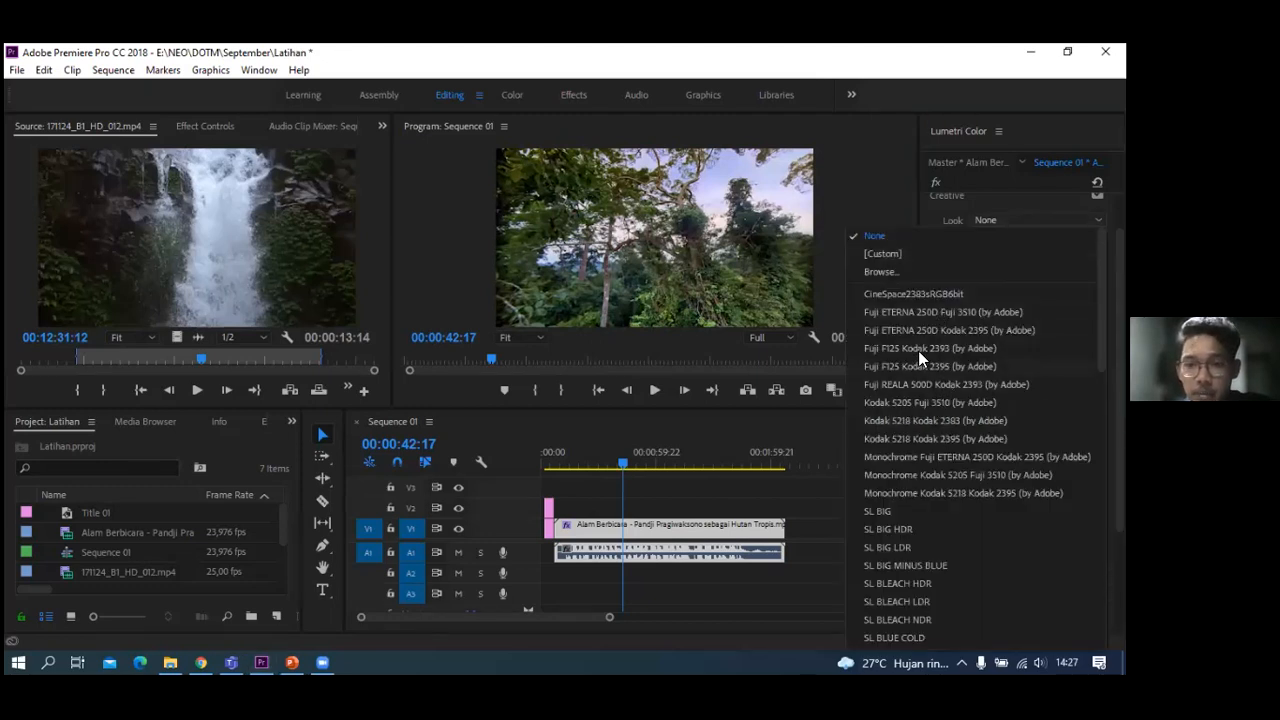
scroll(918, 352, "down", 10)
scroll(918, 380, "up", 10)
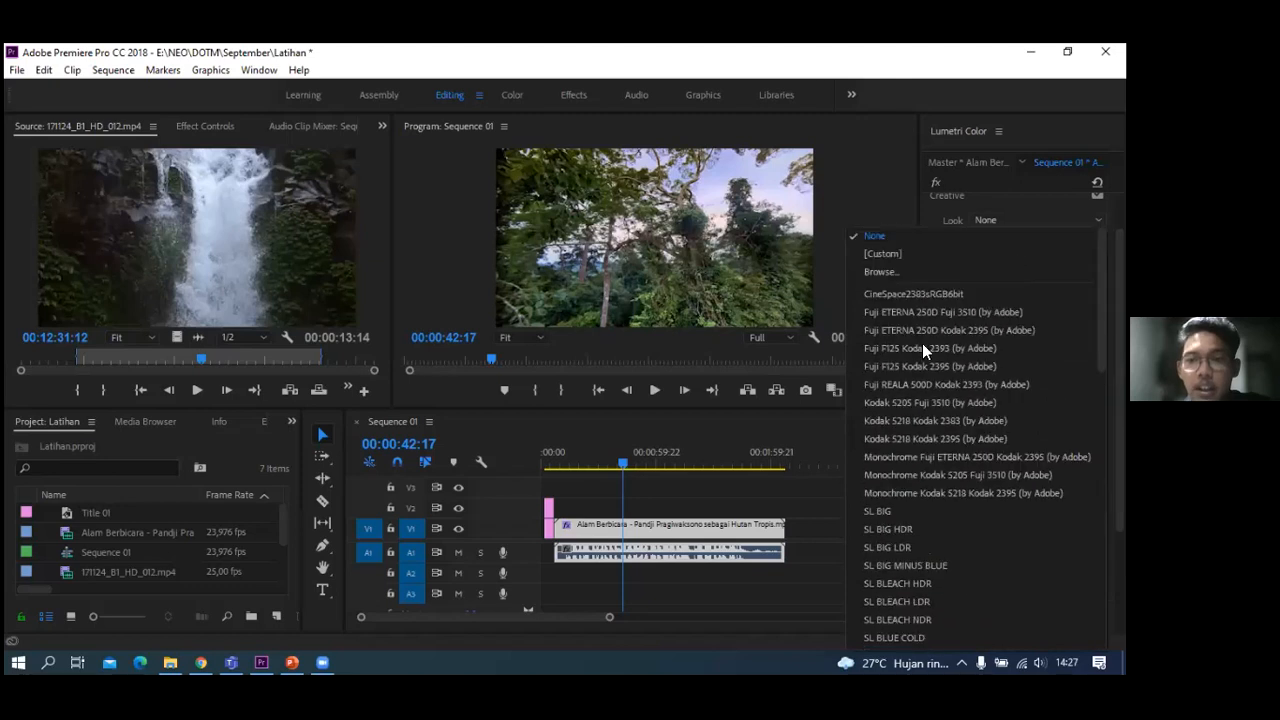
left_click(898, 317)
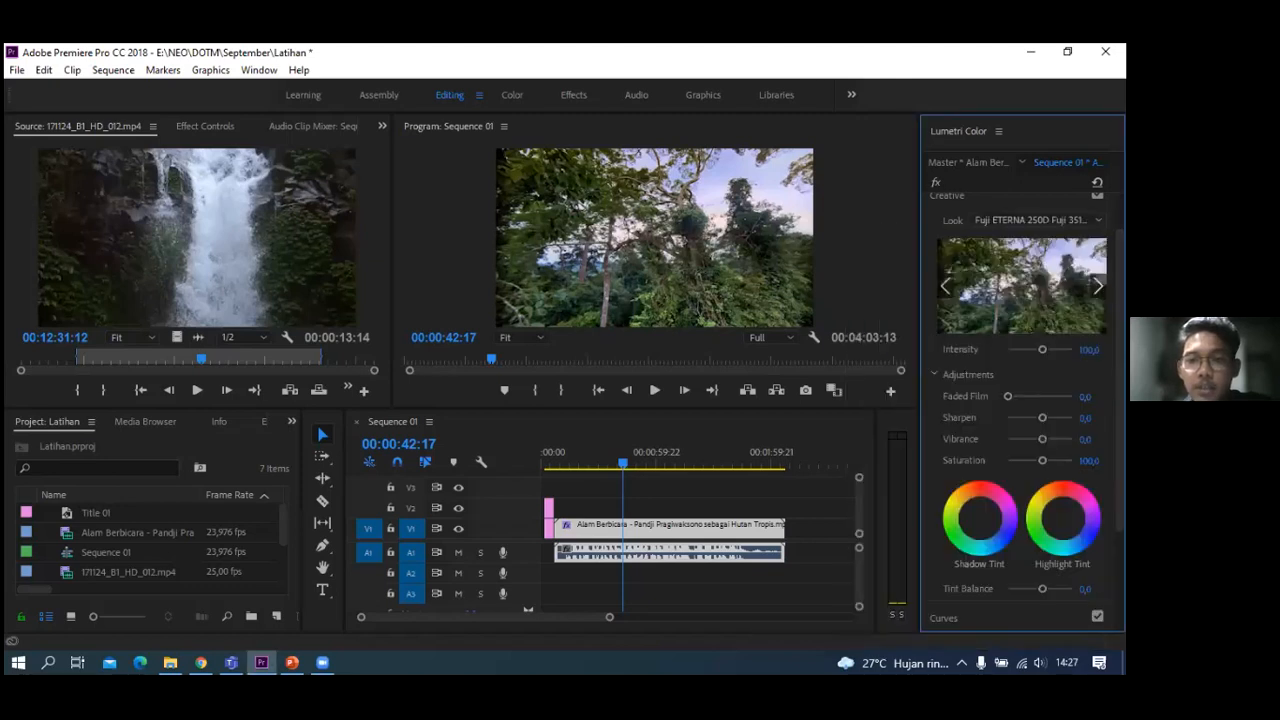
left_click(1098, 286)
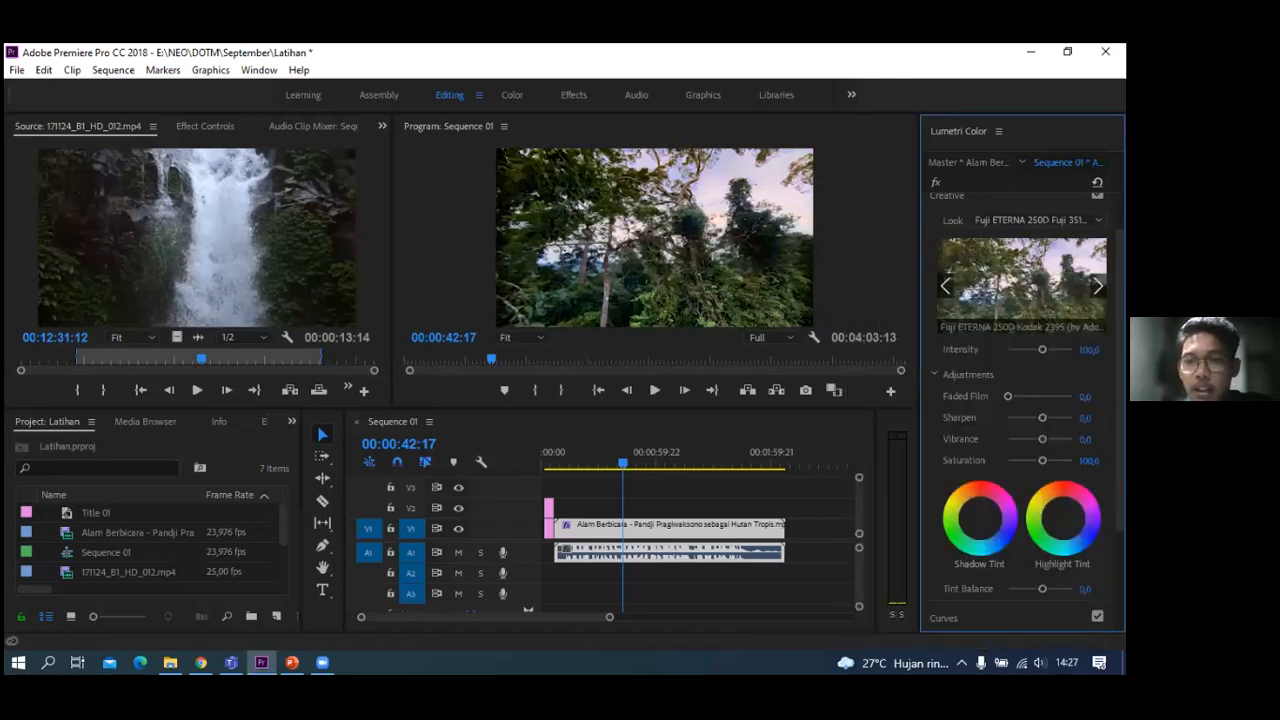
left_click(1098, 286)
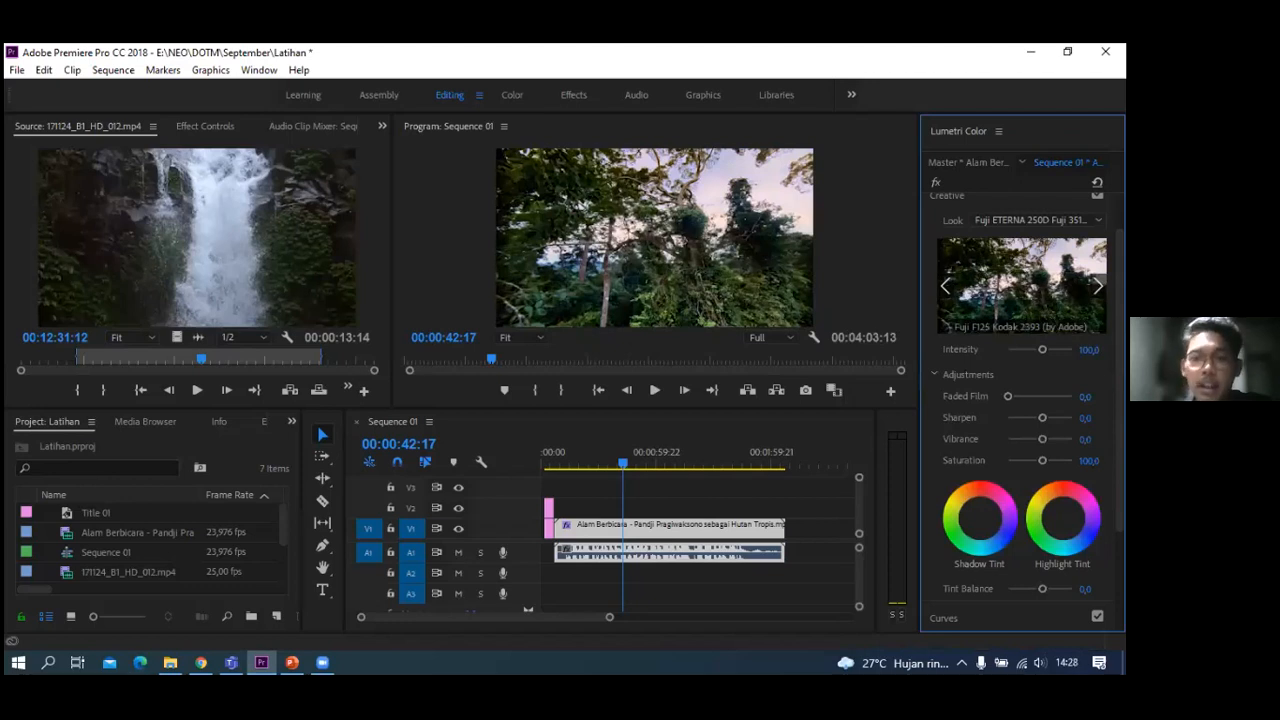
key("ctrl+z")
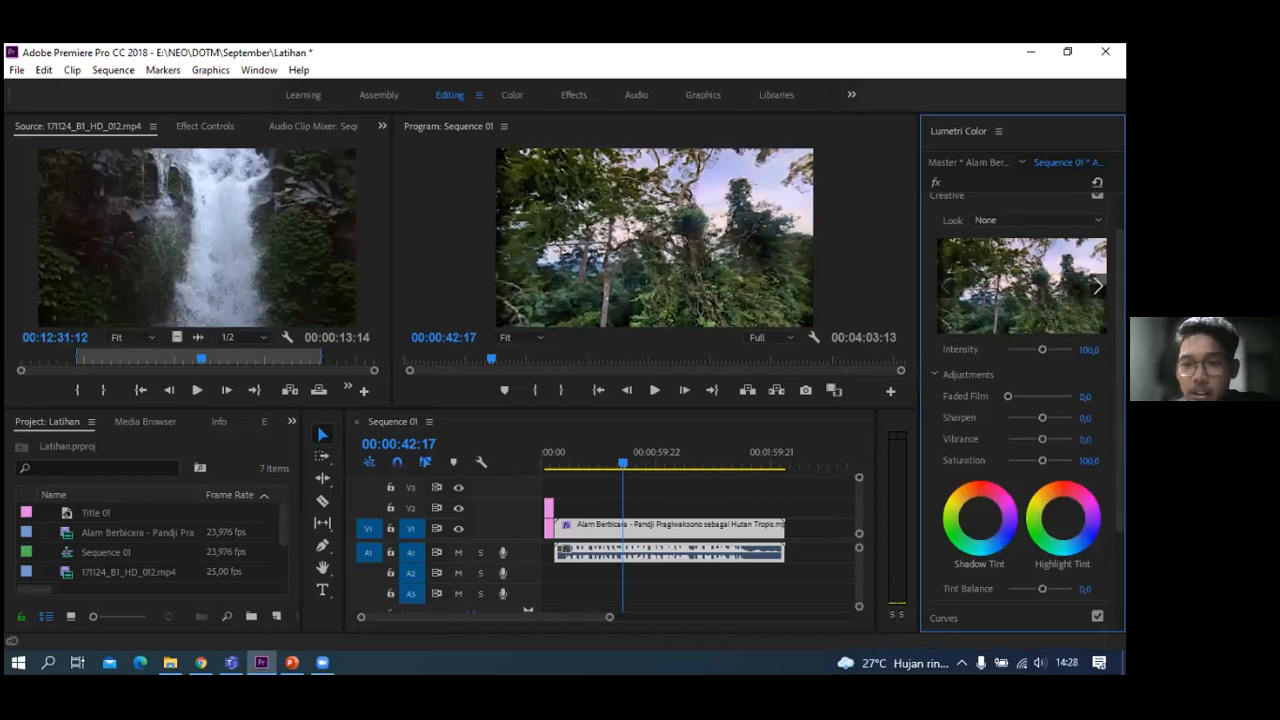
- Shift the forest clip's Shadow Tint and Highlight Tint slightly toward green, and load its original footage at a similar forest shot for comparison
scroll(1020, 400, "down", 3)
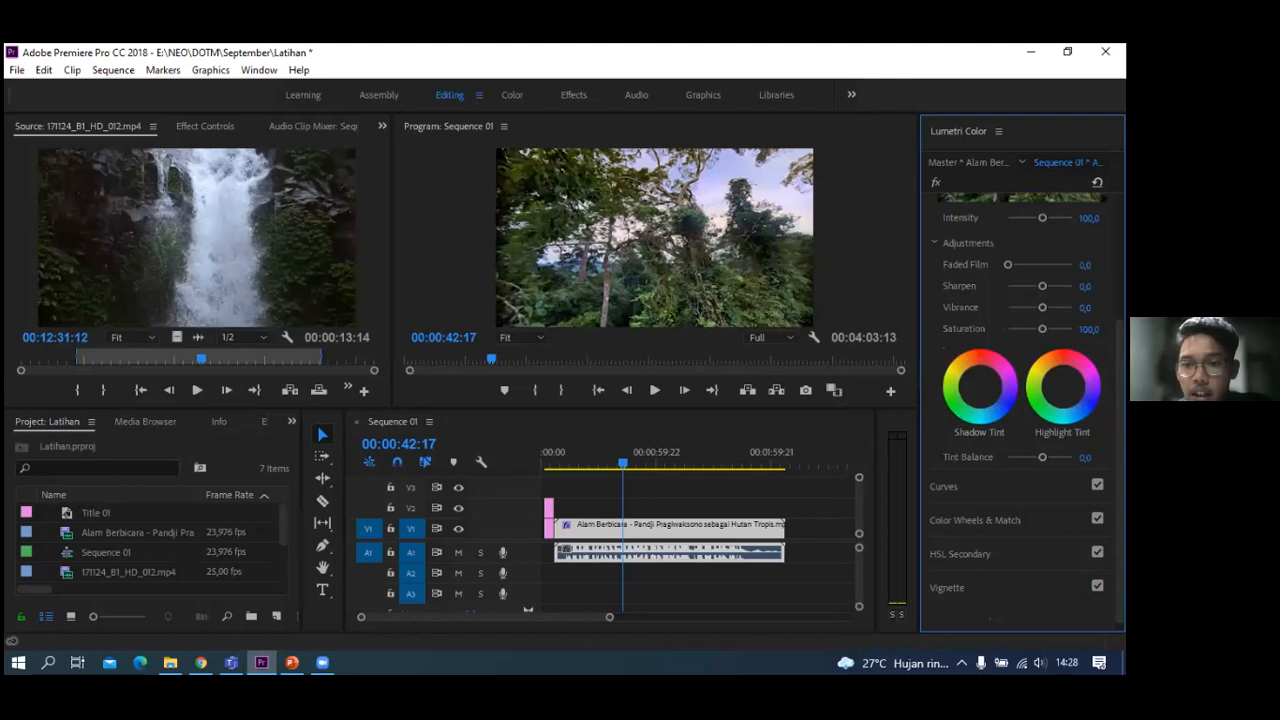
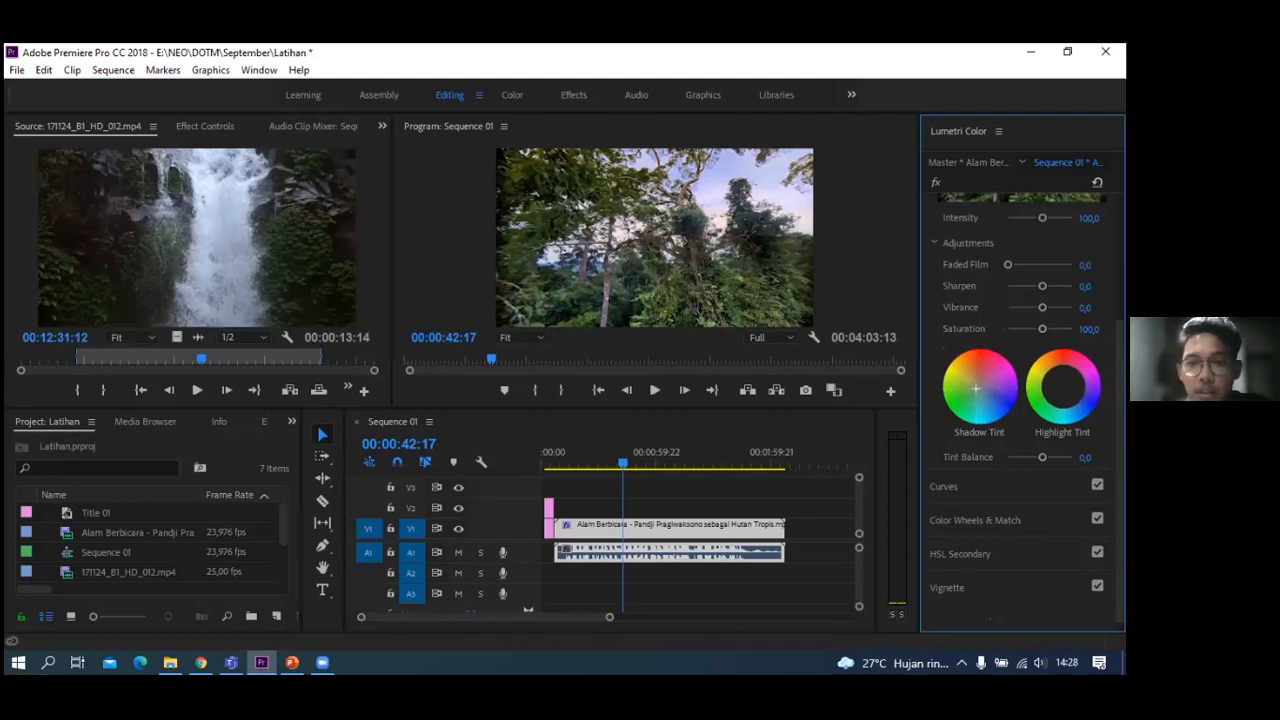
left_click_drag(1063, 386, 1054, 391)
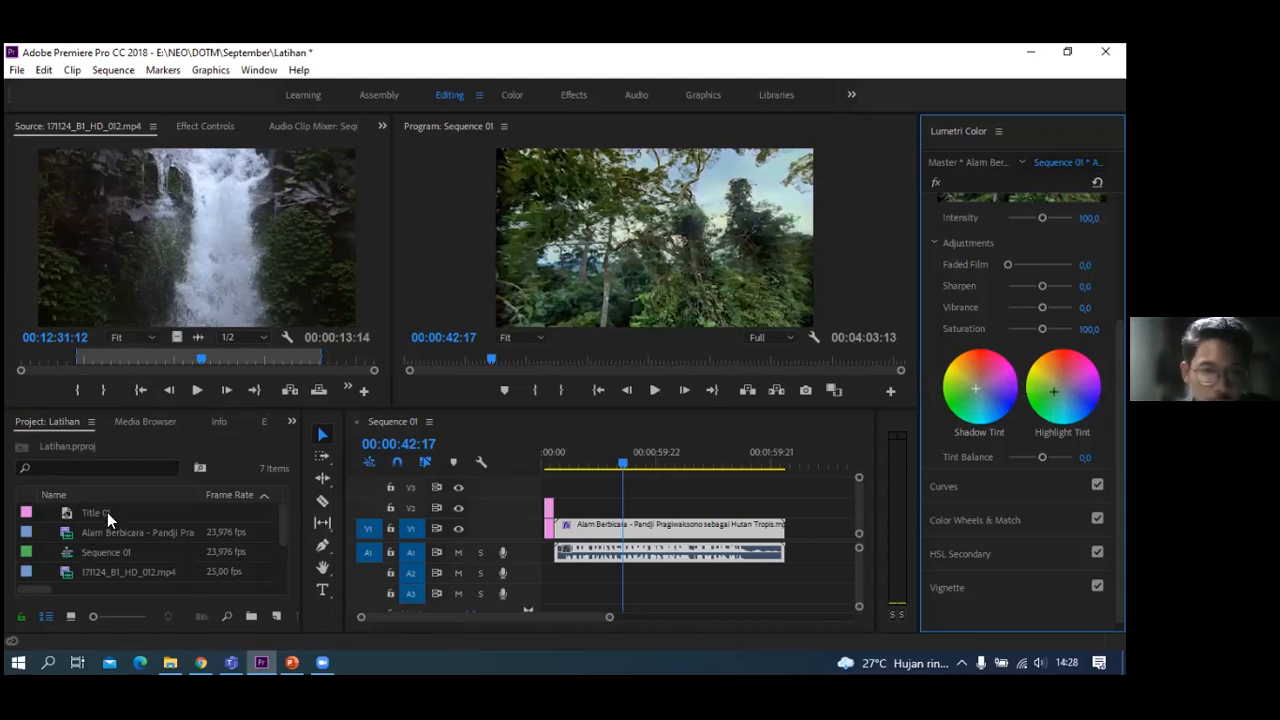
left_click_drag(182, 358, 135, 353)
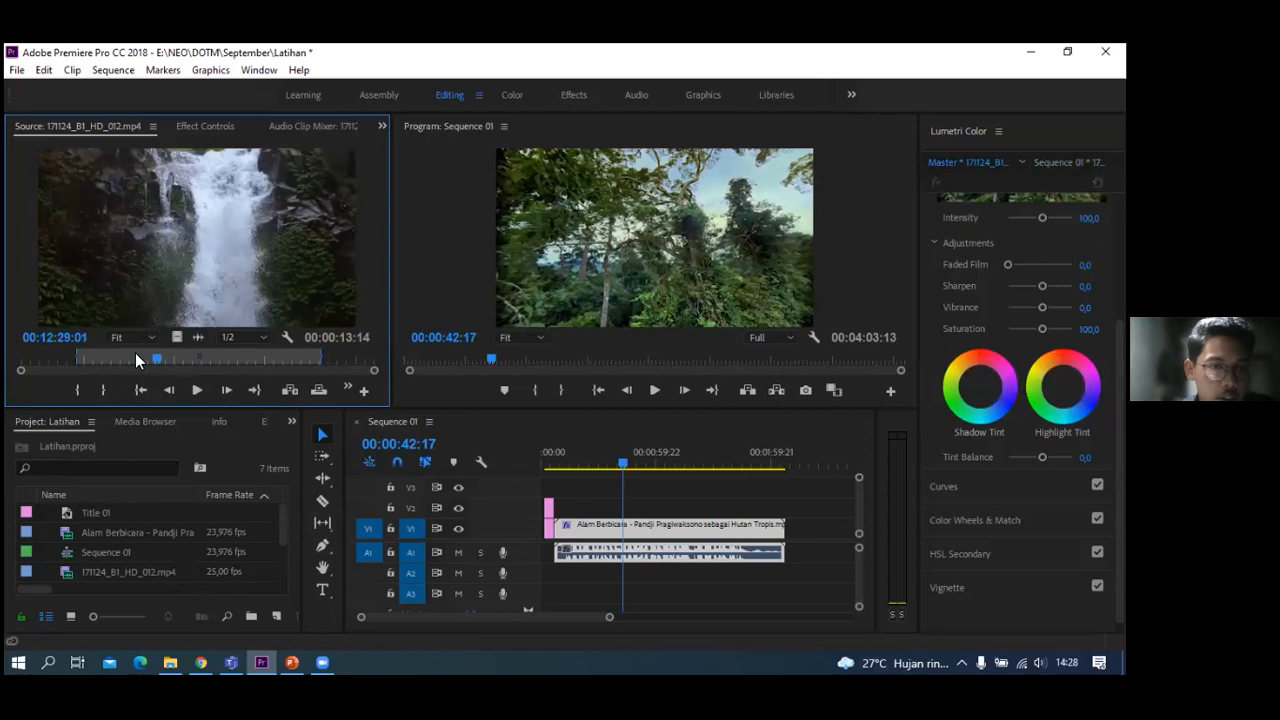
double_click(65, 532)
left_click_drag(43, 358, 122, 369)
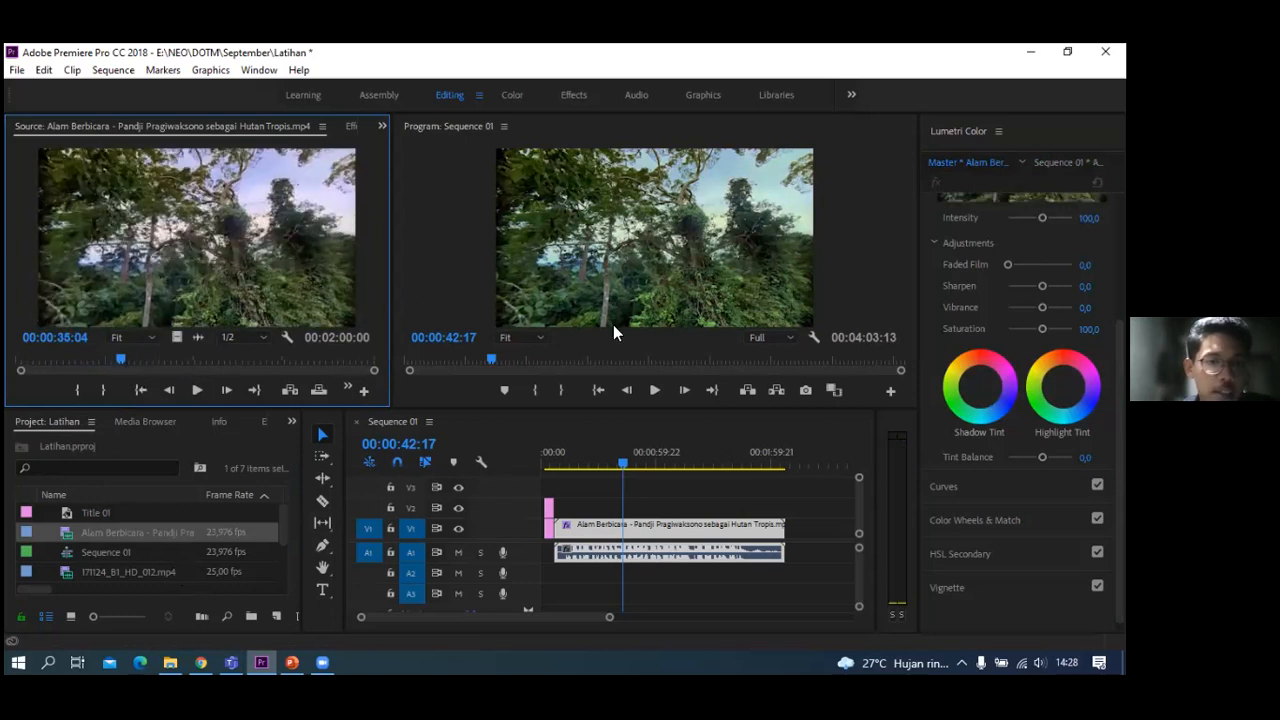
- Try out a Shadow Tint toward magenta on the forest footage's master clip, and reset the tint wheel
left_click(979, 386)
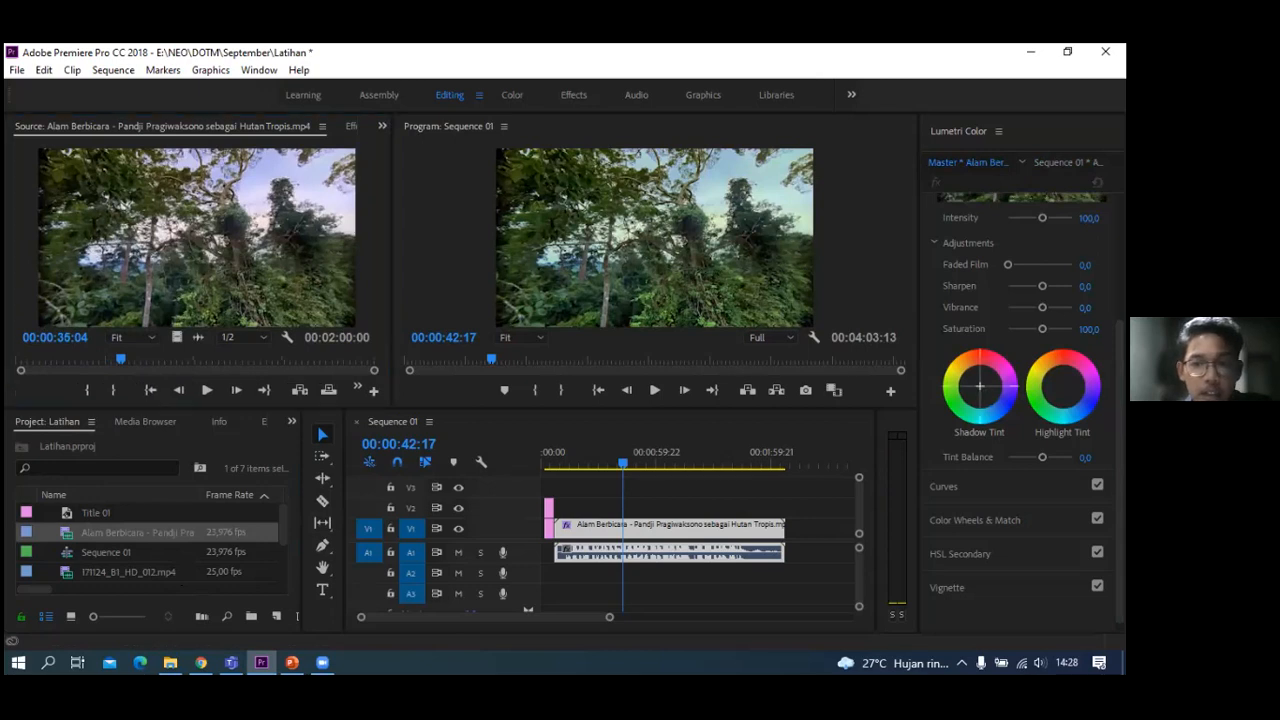
left_click_drag(979, 386, 996, 384)
double_click(996, 384)
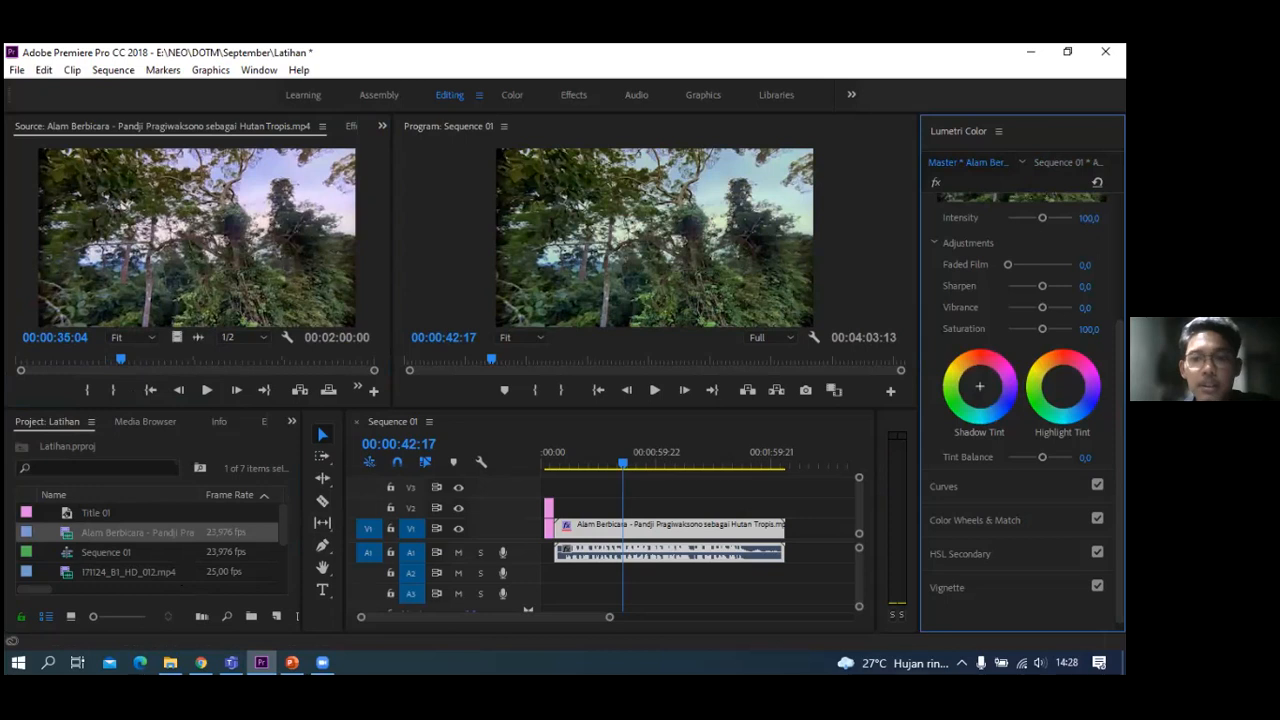
- Collapse the Creative section, show the RGB Curves under Curves, and take a brief look at the Hue Saturation Curves
scroll(1027, 411, "down", 1)
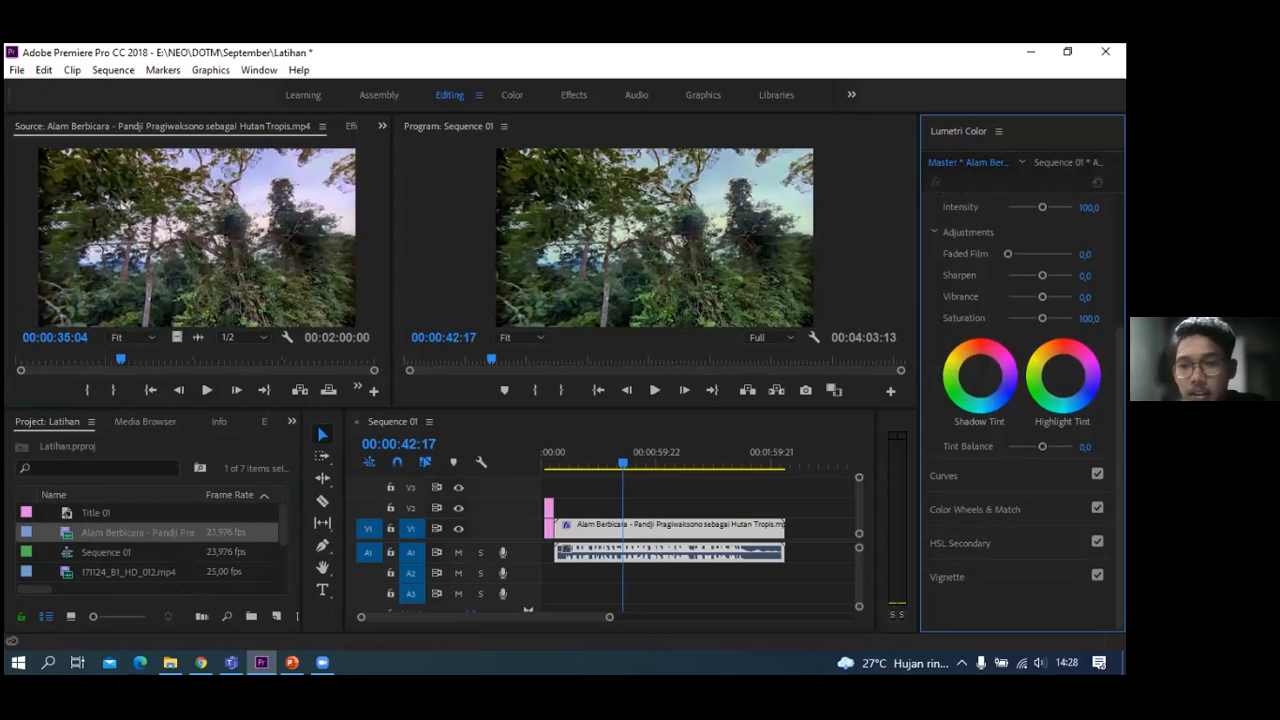
scroll(1027, 400, "up", 5)
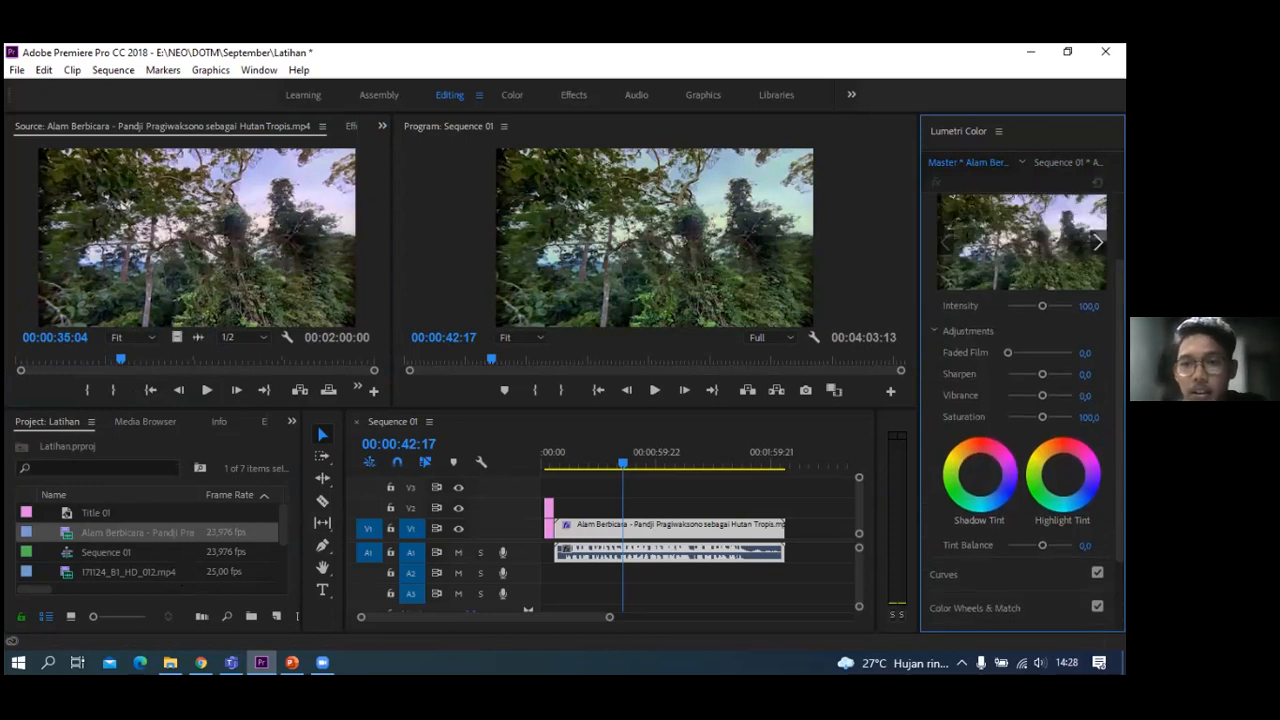
left_click(946, 244)
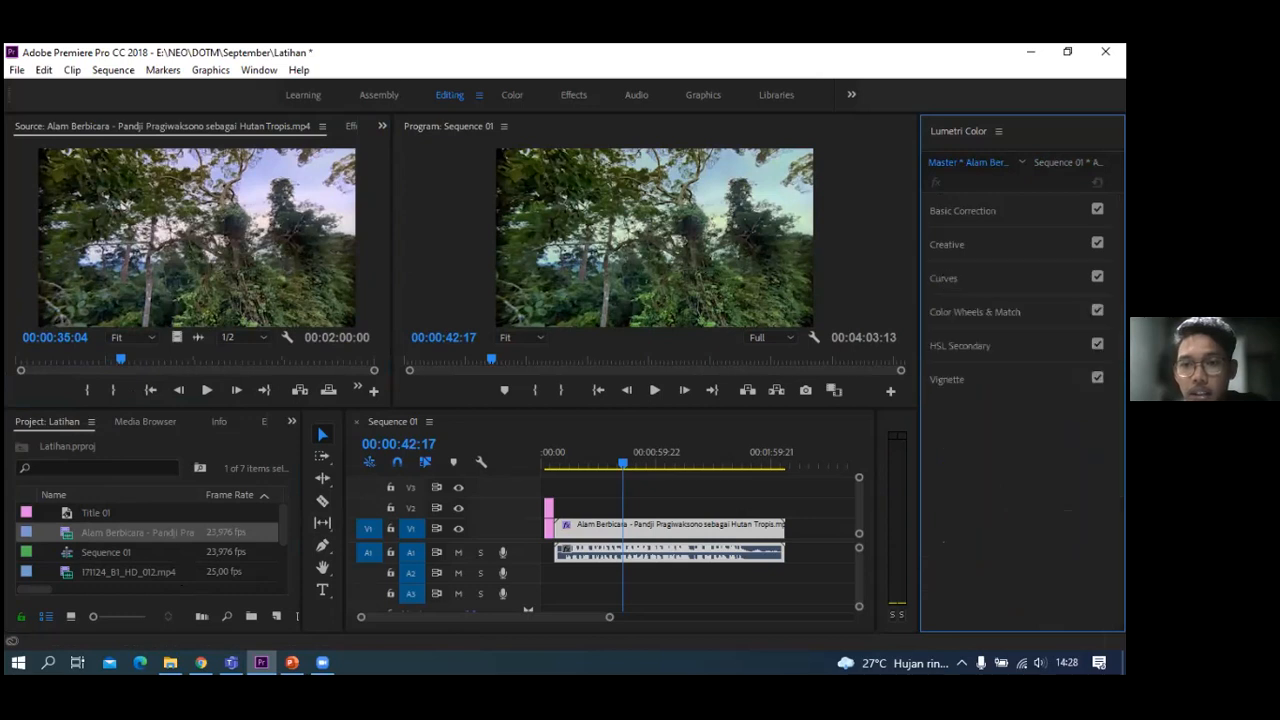
left_click(943, 276)
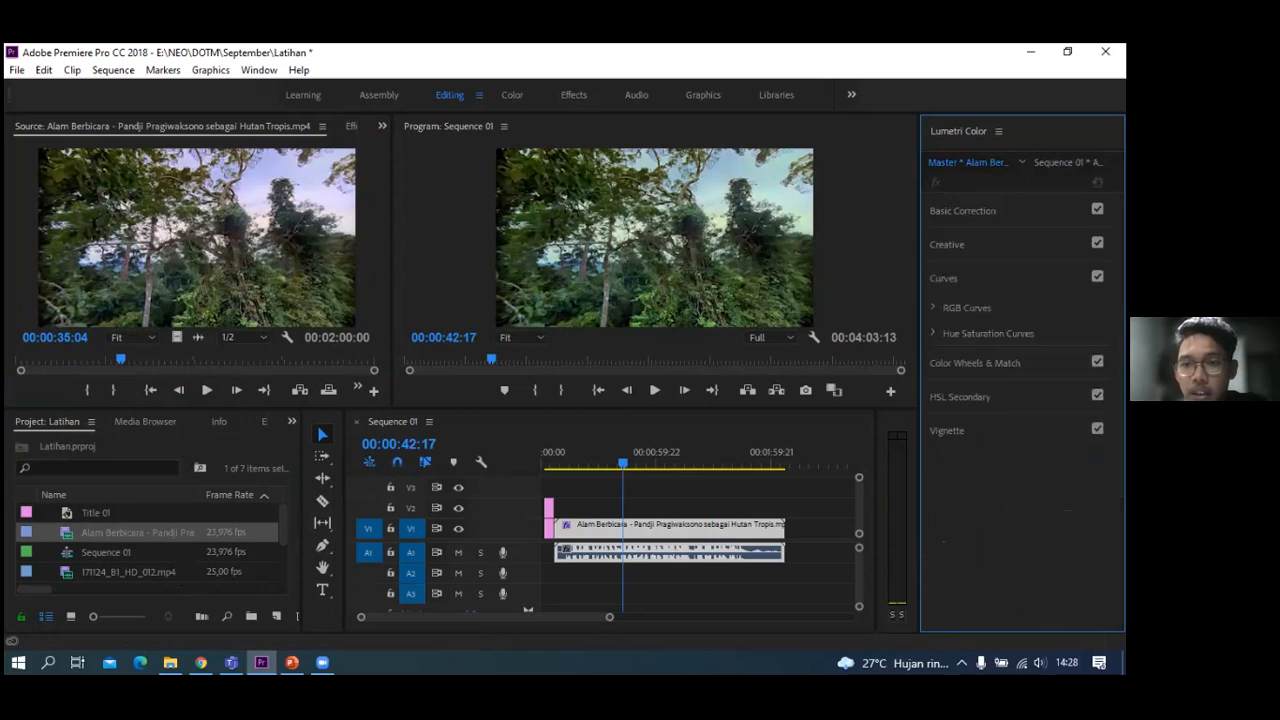
left_click(937, 308)
scroll(941, 495, "down", 1)
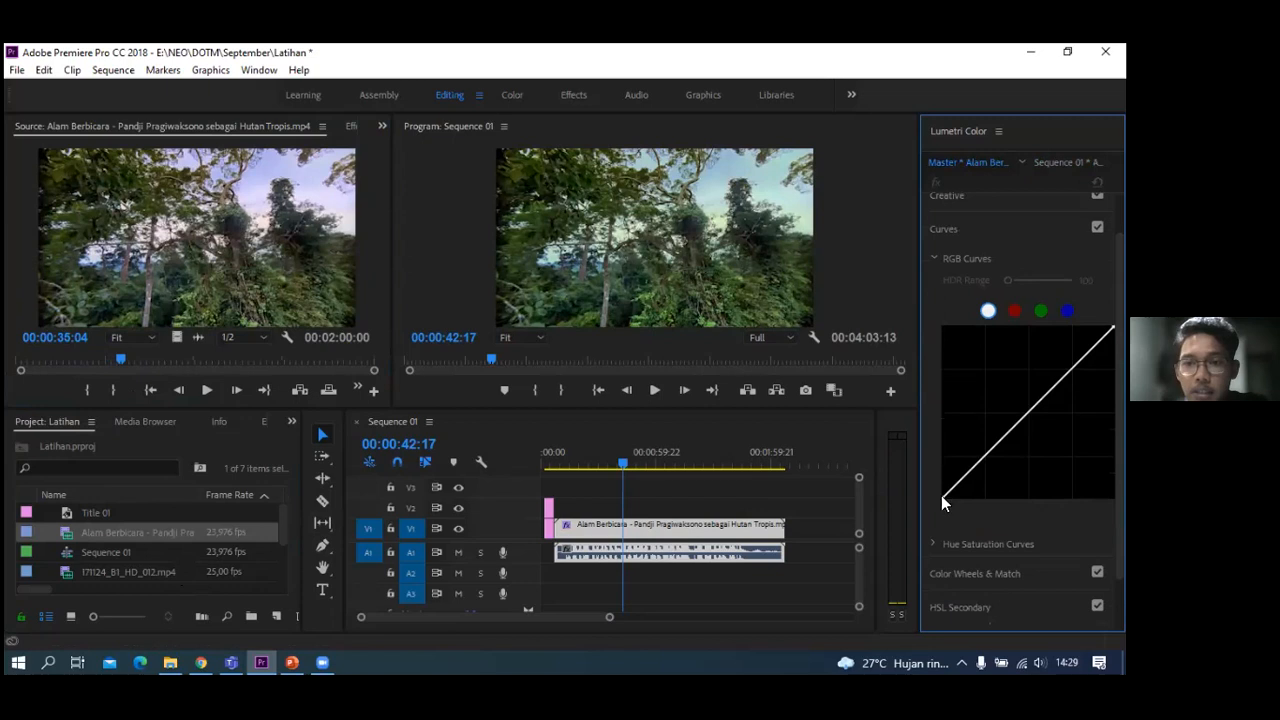
left_click(934, 544)
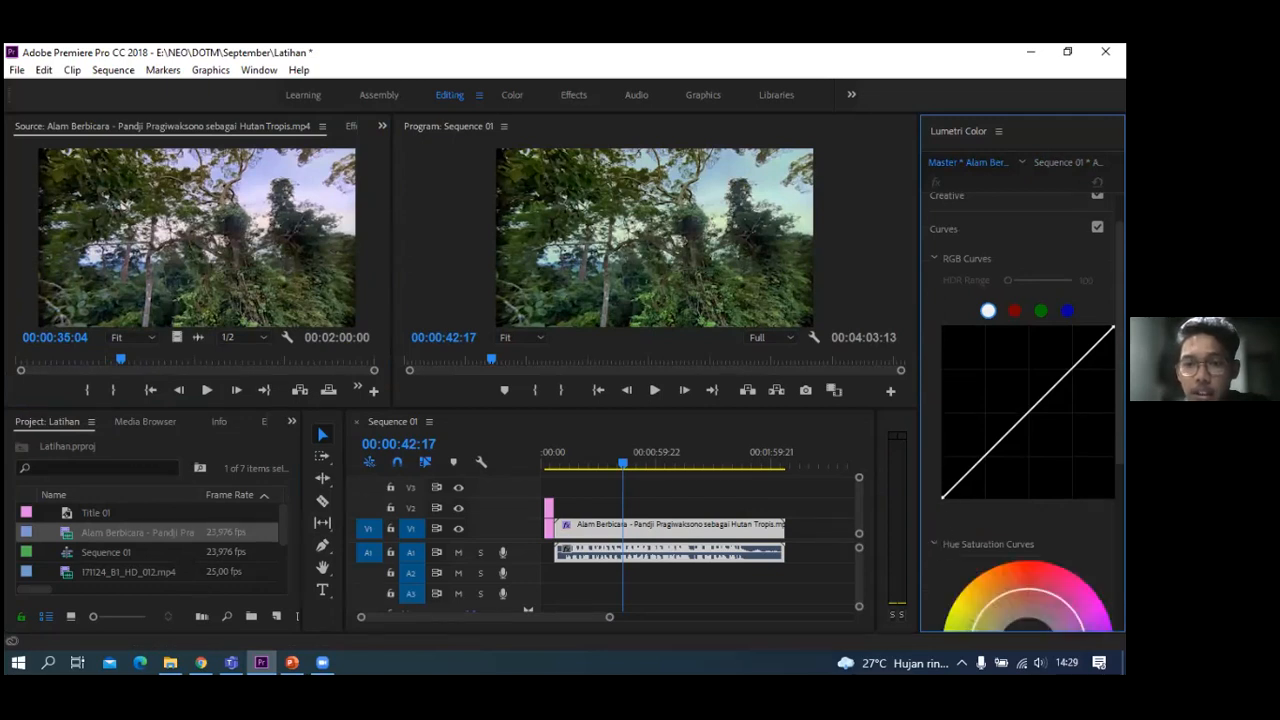
left_click(937, 543)
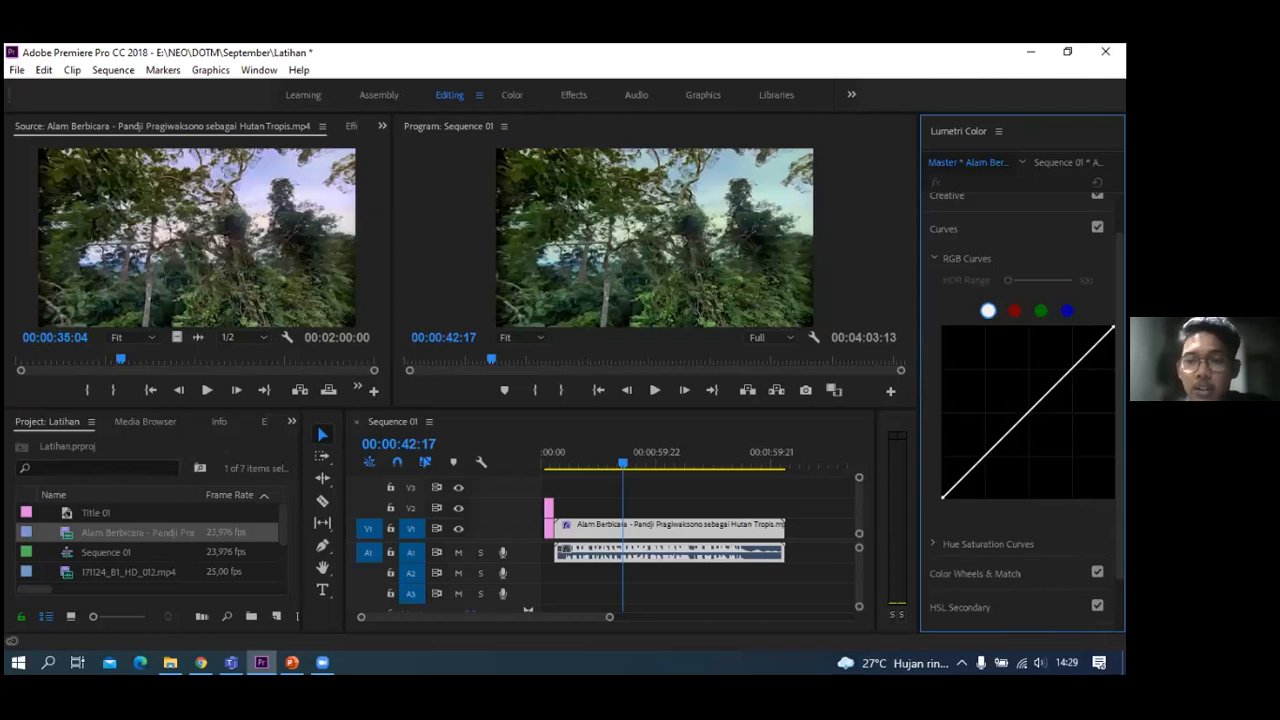
- Try raising the middle of the red RGB curve on the forest master clip twice, restoring the straight curve each time
left_click(1014, 310)
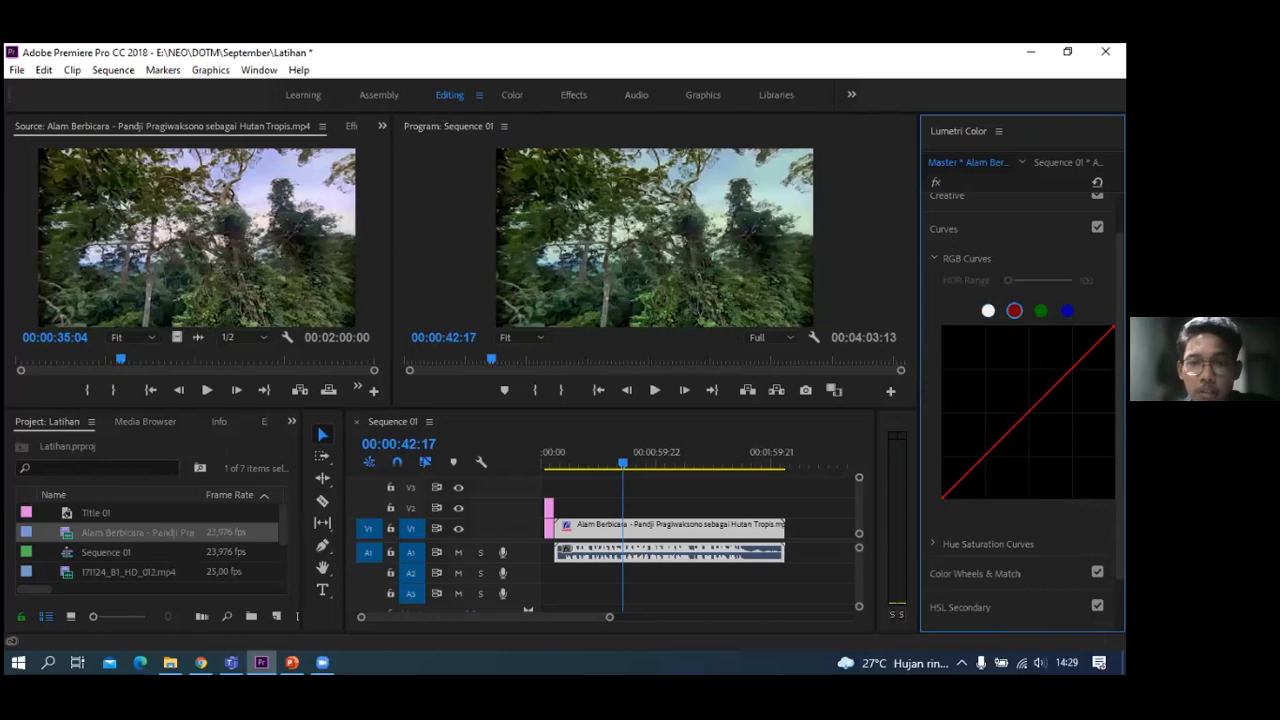
mouse_move(1040, 400)
left_mouse_down()
mouse_move(1015, 378)
mouse_move(1023, 386)
left_mouse_up()
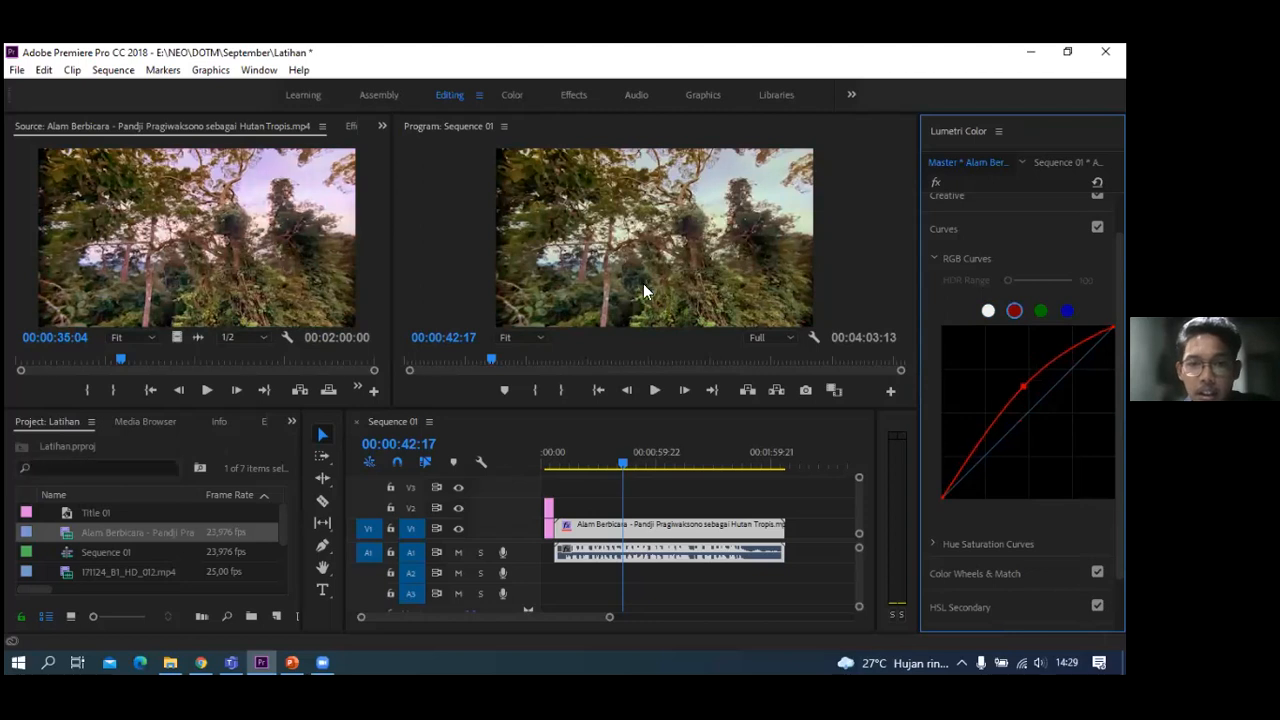
key("ctrl+z")
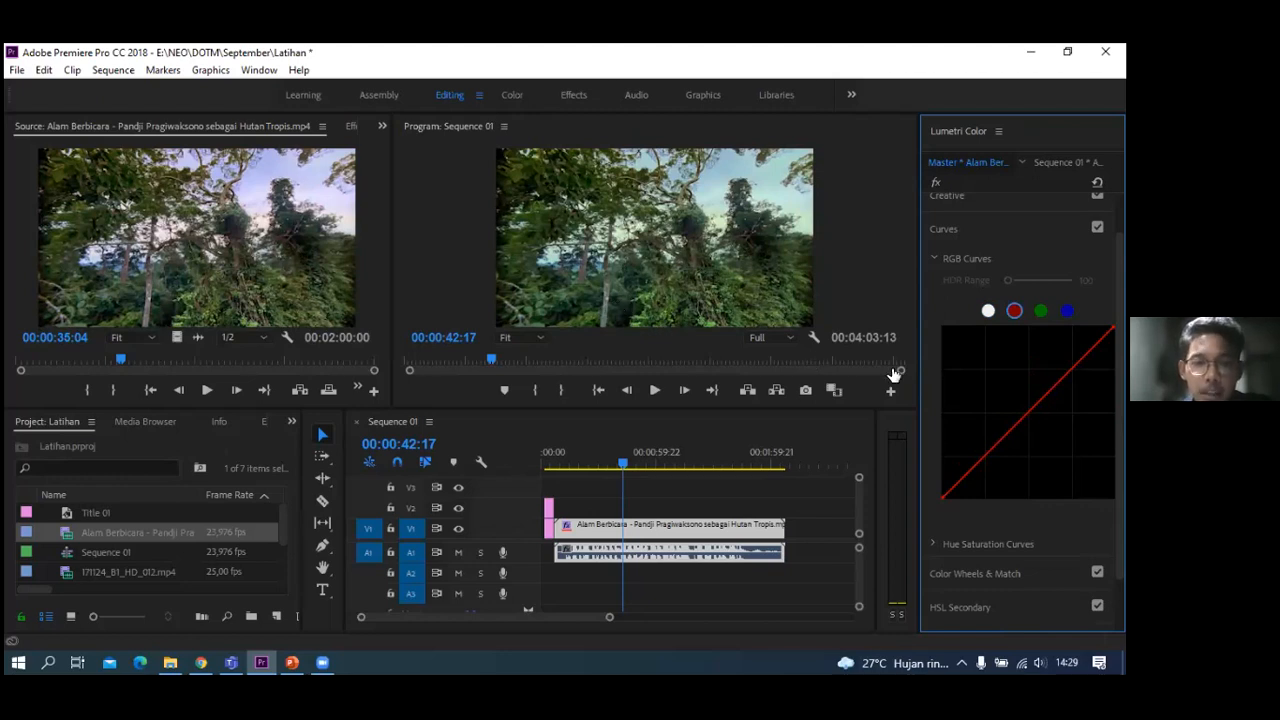
left_click(1031, 408)
left_click_drag(1031, 408, 1005, 369)
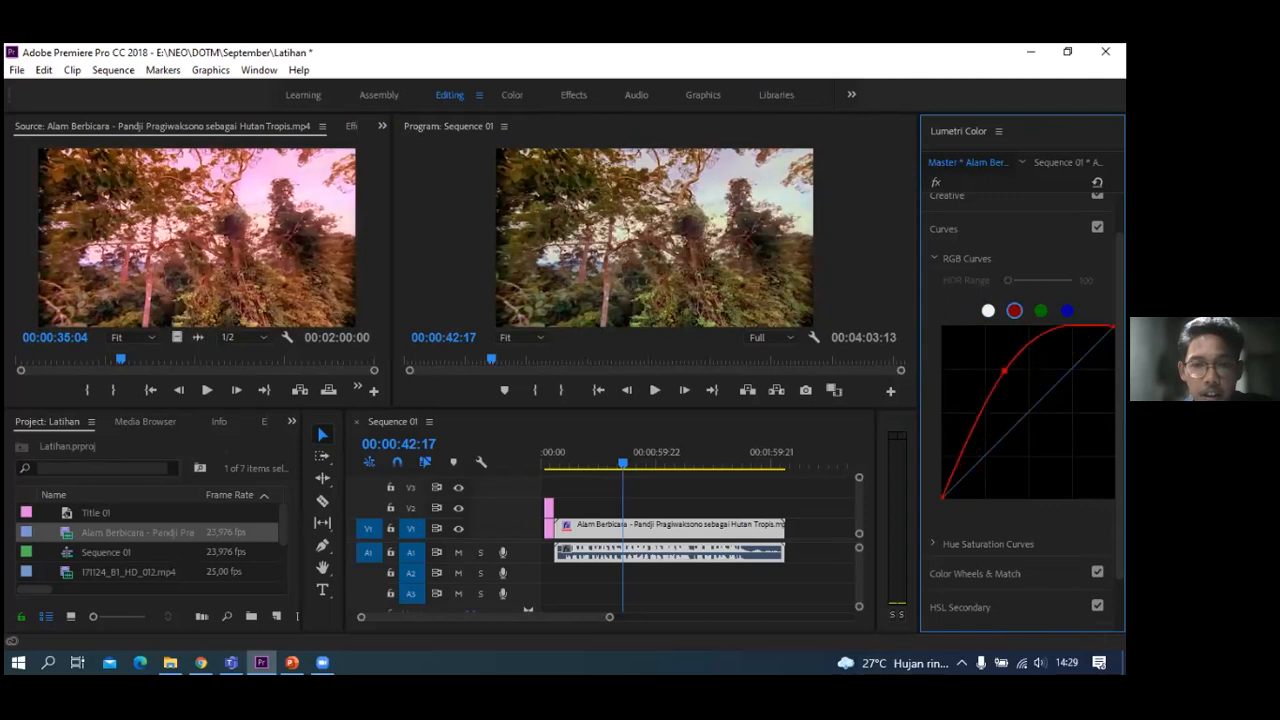
double_click(1005, 369)
- Try out the green RGB curve on the forest master clip, reset it, and switch to the blue curve, leaving it straight
left_click(1041, 311)
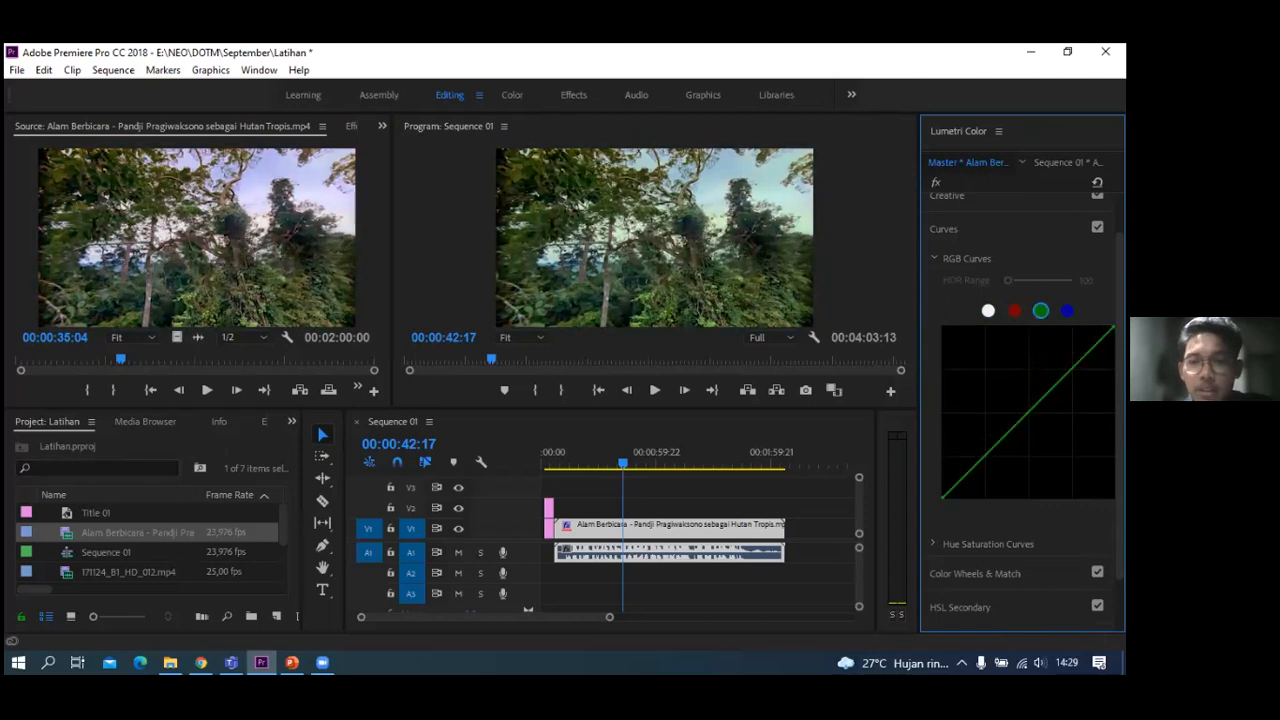
left_click_drag(1048, 392, 1078, 390)
double_click(1060, 402)
left_click(1067, 311)
double_click(1078, 390)
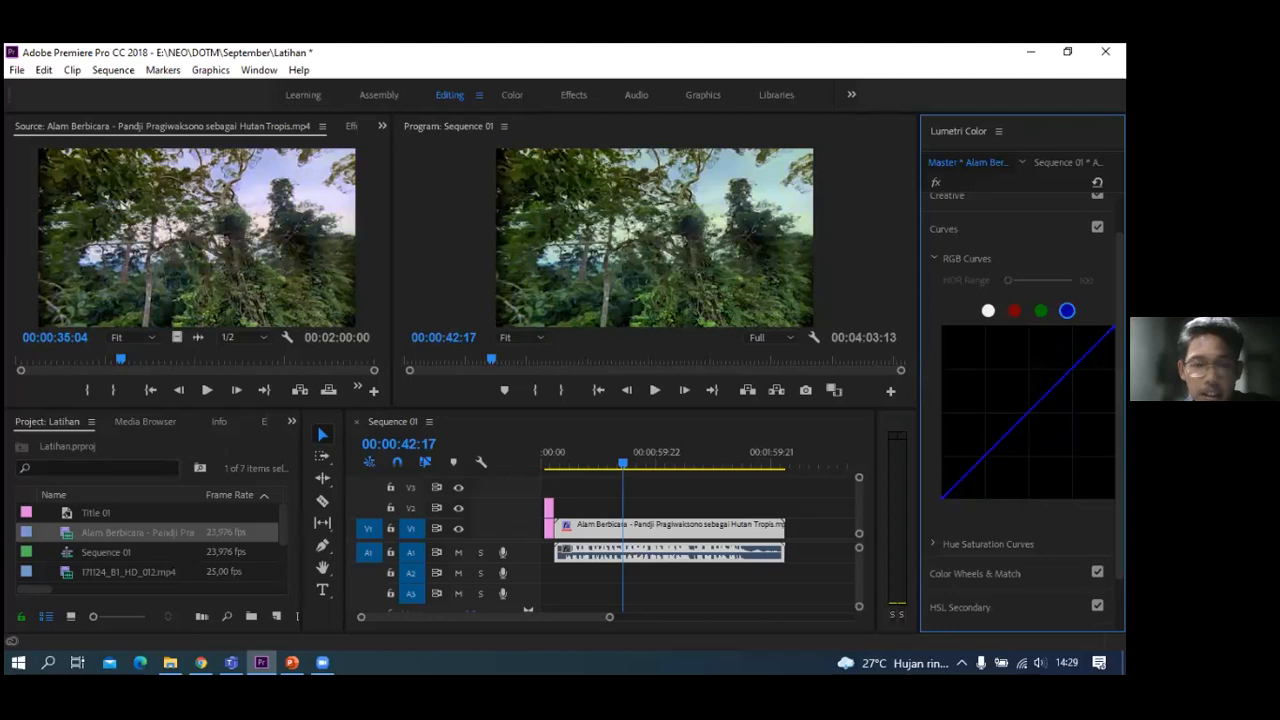
- Try adding a control point in the green range of the Hue Saturation curve, and undo it
left_click(935, 259)
left_click(935, 333)
scroll(1022, 390, "down", 2)
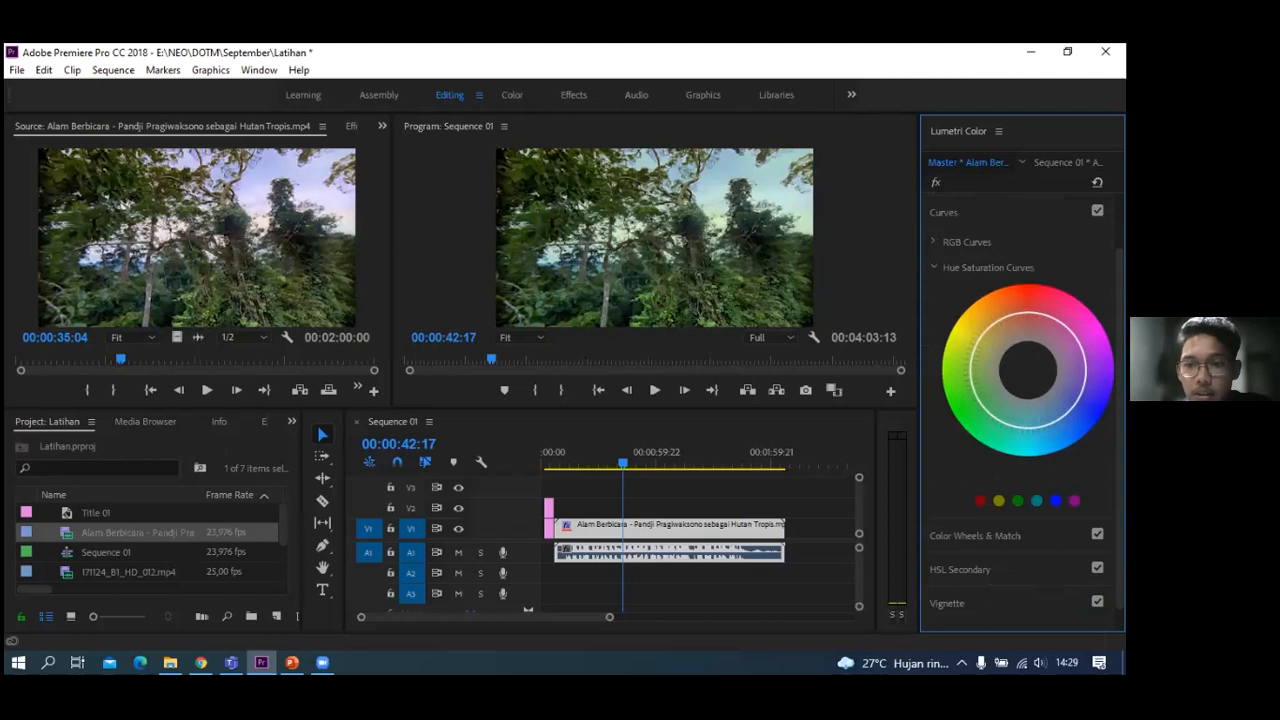
left_click(999, 420)
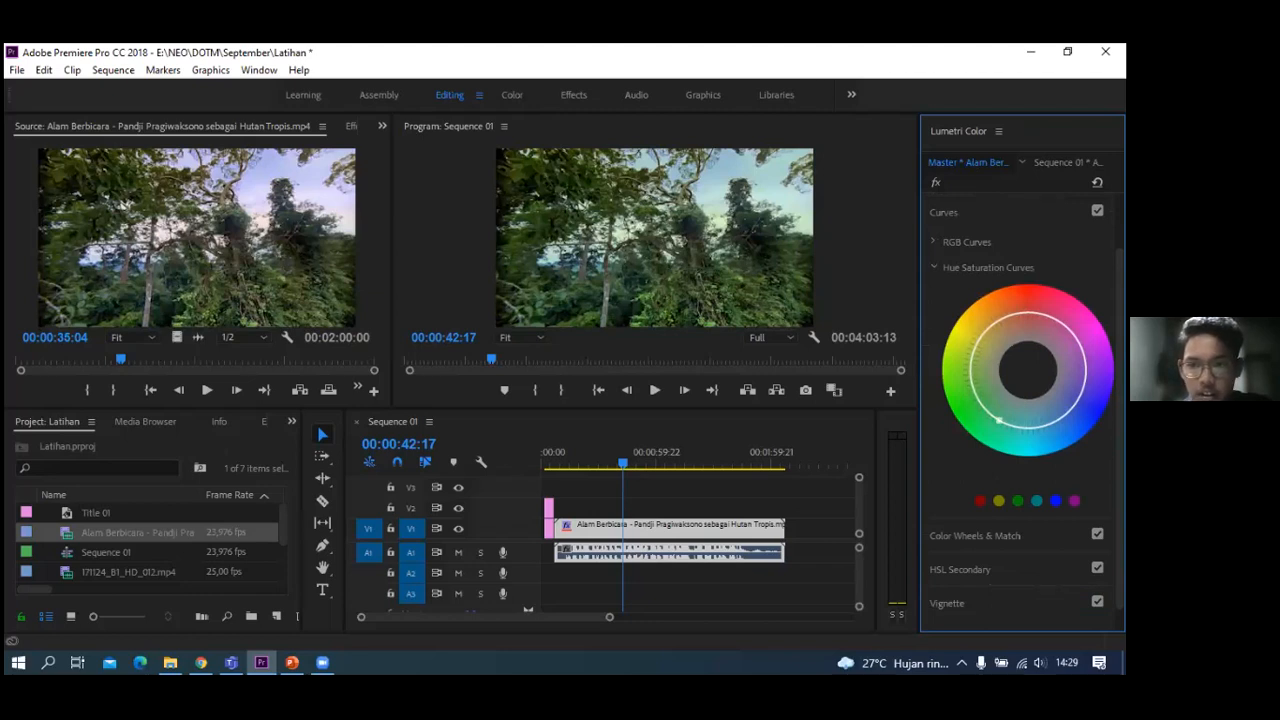
key("ctrl+z")
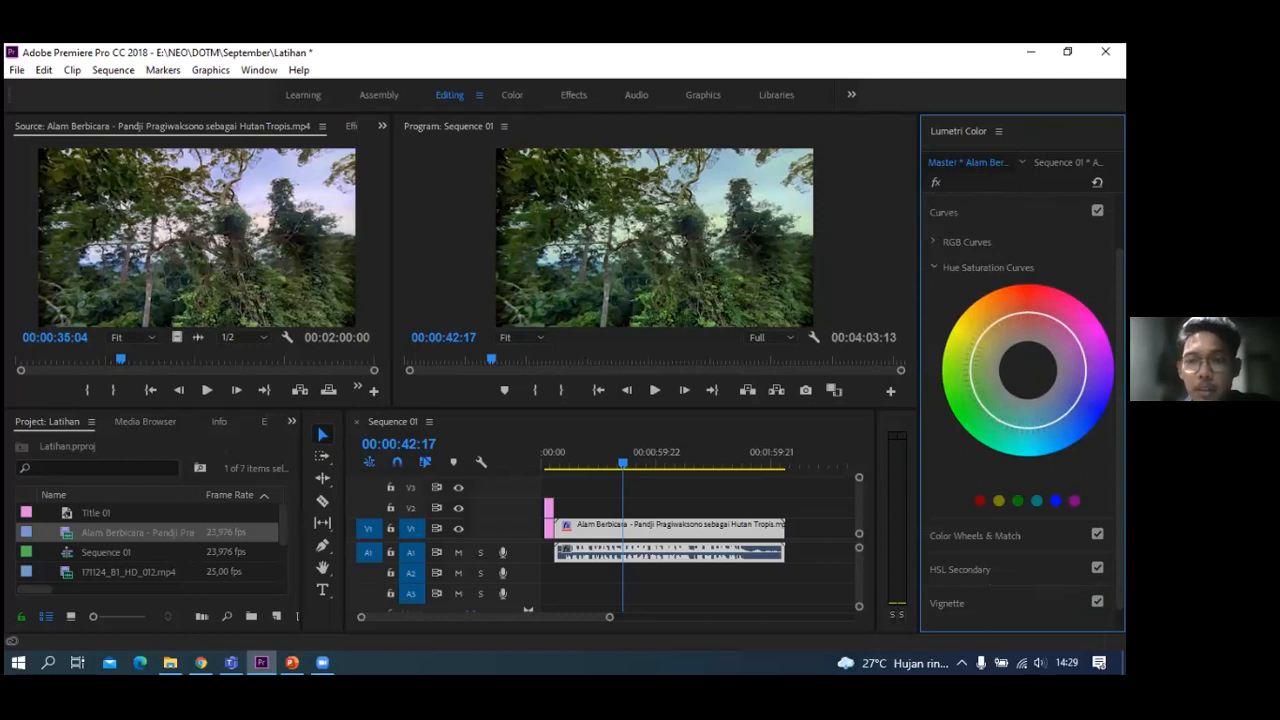
- Review the look and adjustment settings in the Creative section of Lumetri Color
left_click(948, 266)
left_click(948, 246)
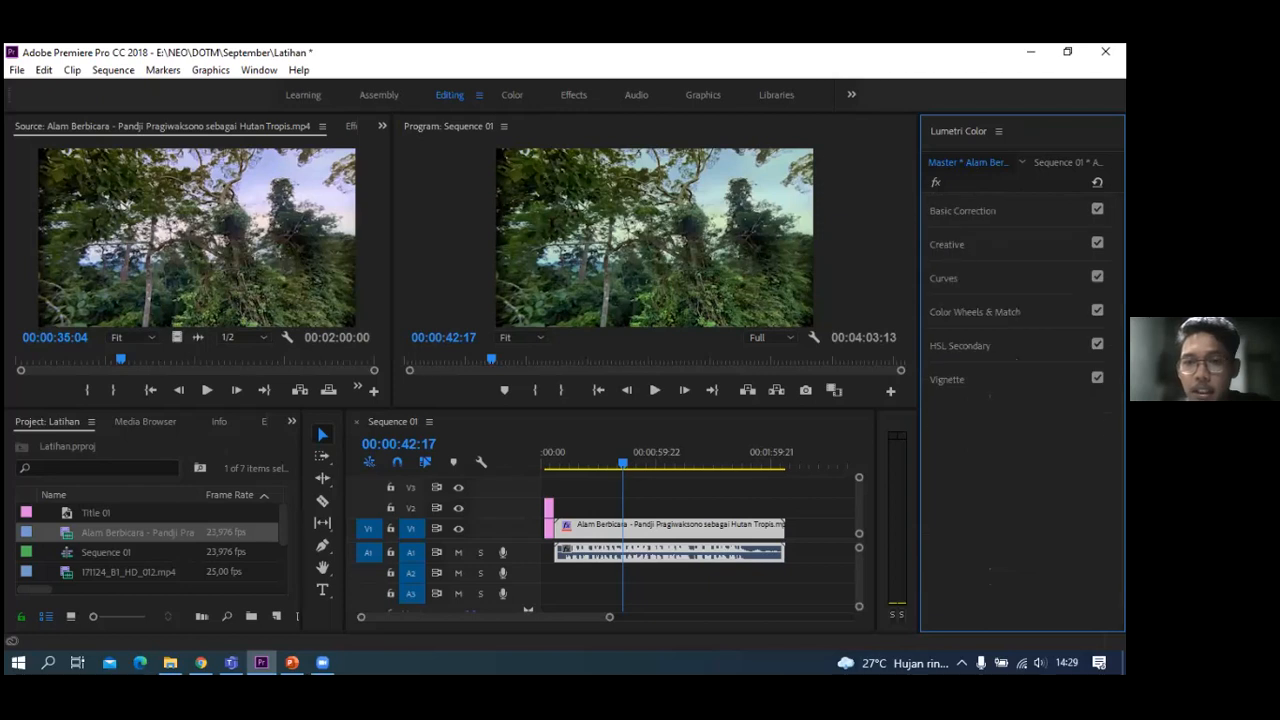
scroll(948, 251, "down", 3)
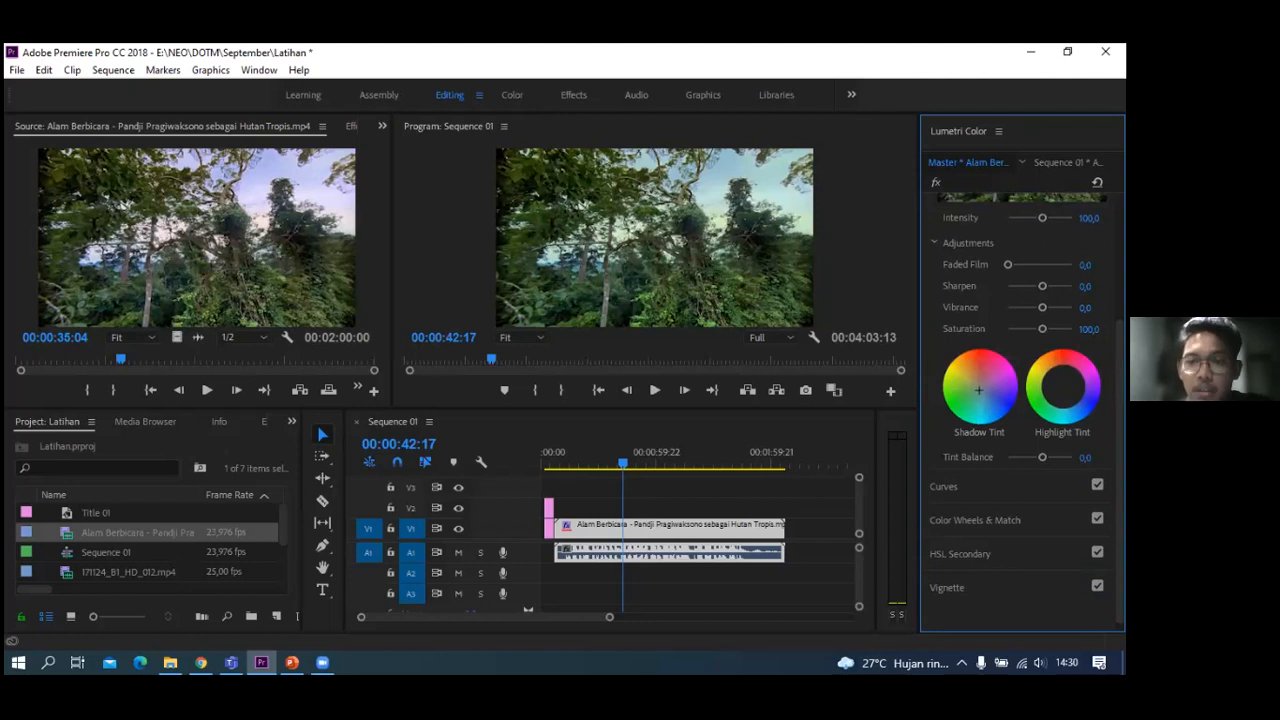
left_click(937, 246)
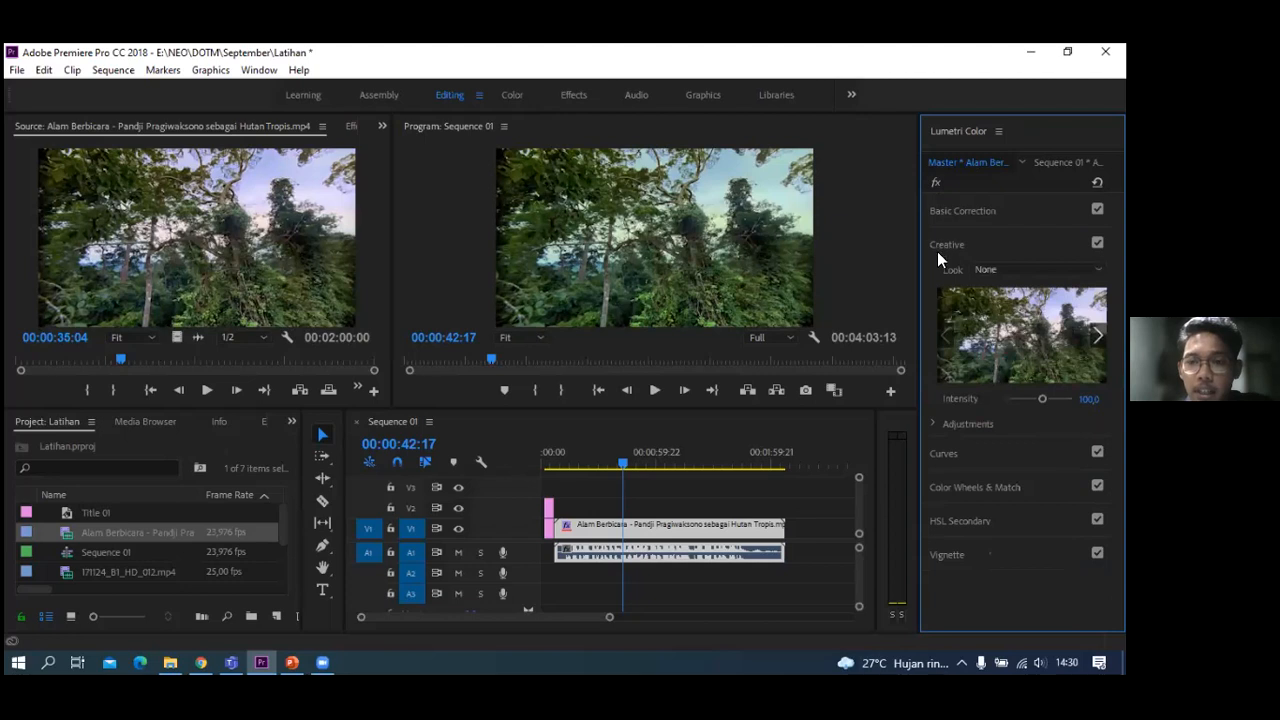
left_click(945, 246)
- Add two control points in the blue range of the Hue Saturation curve and pull one outward to the colour wheel's rim
left_click(944, 279)
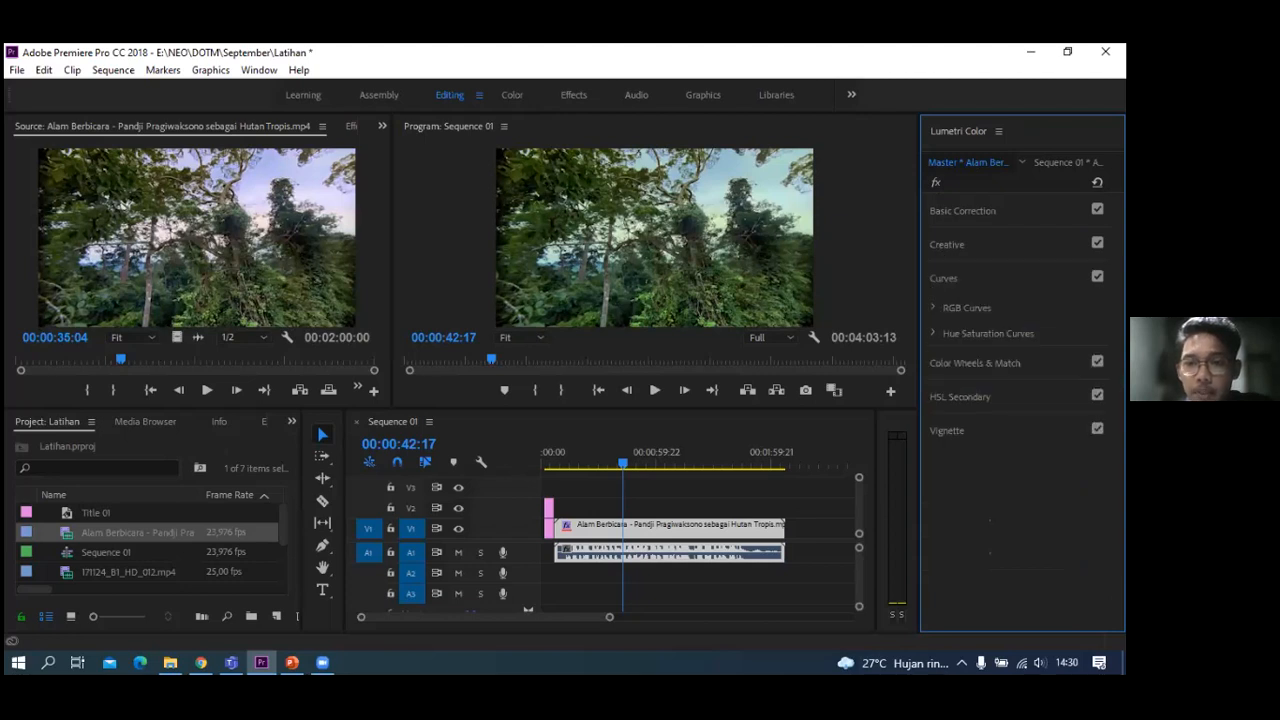
left_click(936, 333)
scroll(1020, 370, "down", 2)
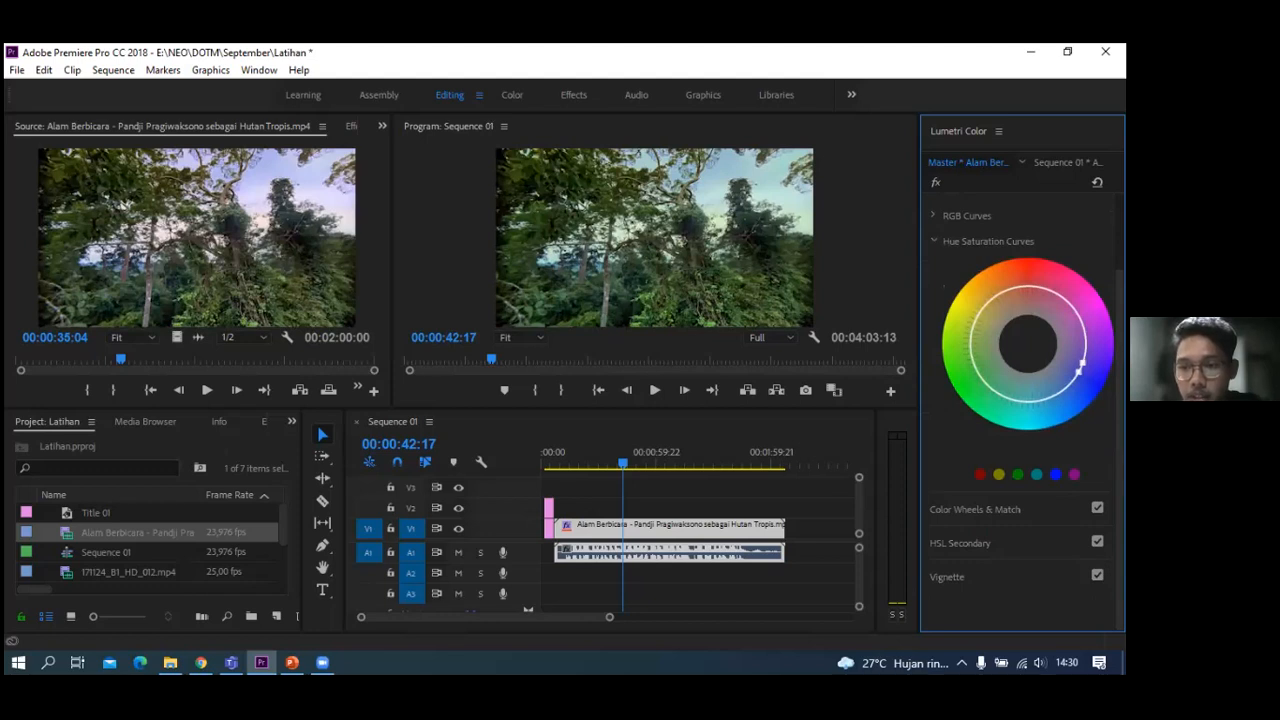
left_click_drag(1079, 371, 1104, 385)
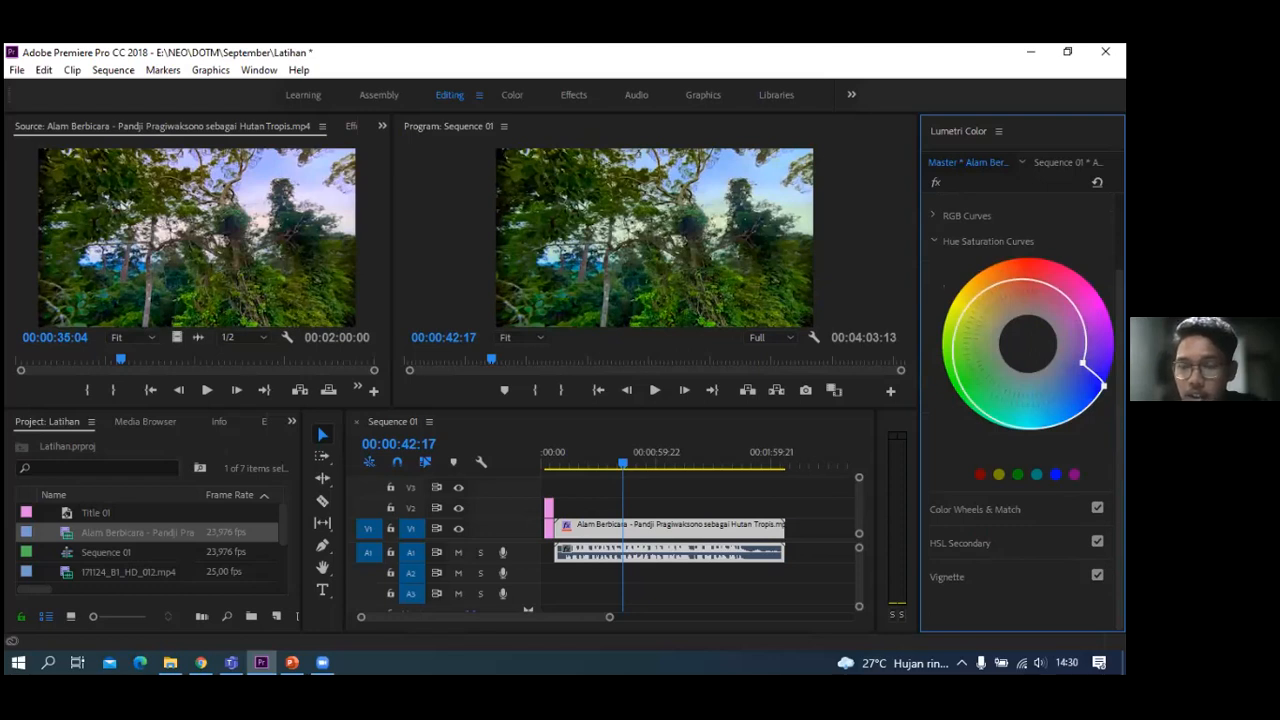
- Return the outer blue control point to the neutral circle and collapse the Hue Saturation curves
left_click(1099, 394, "ctrl")
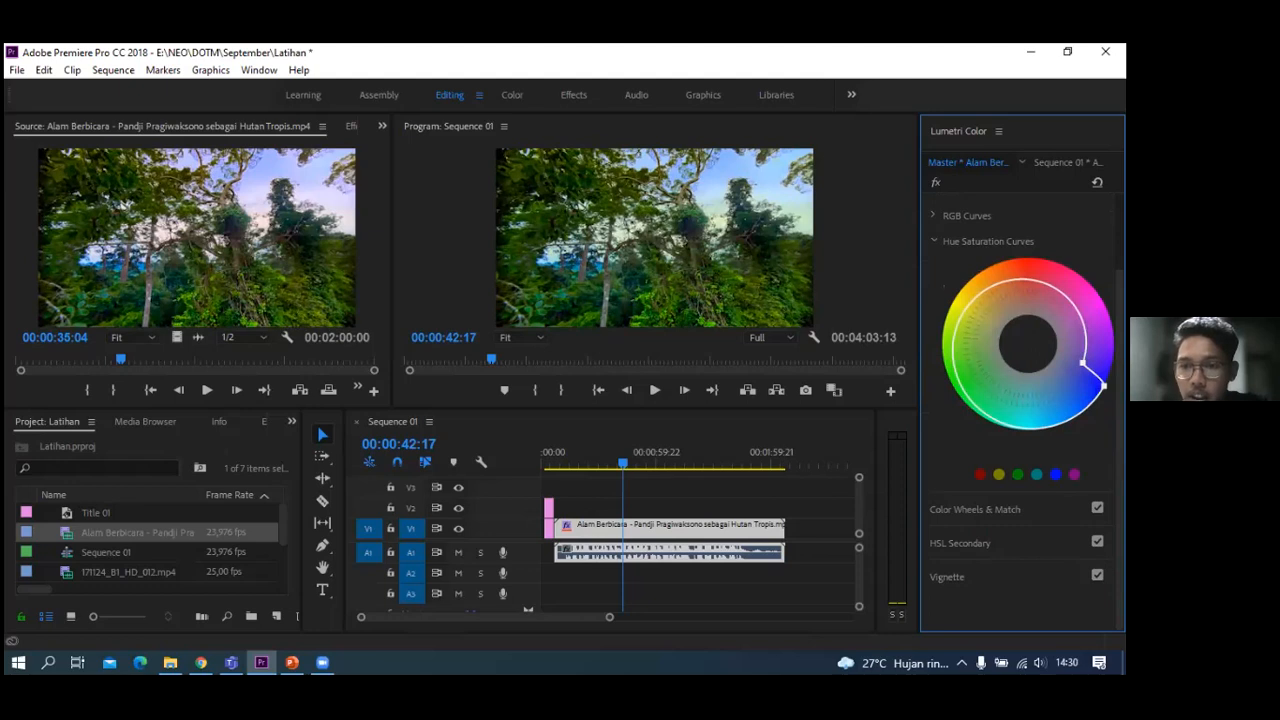
left_click_drag(1104, 386, 1079, 372)
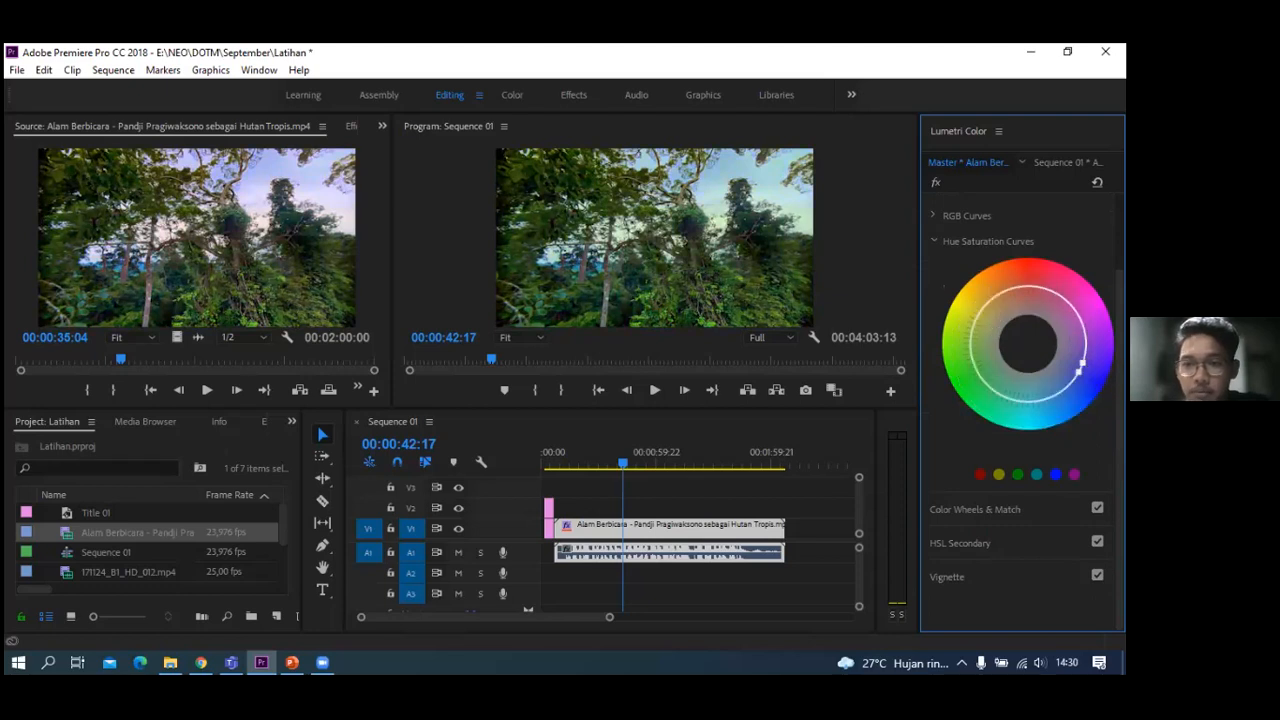
left_click(935, 242)
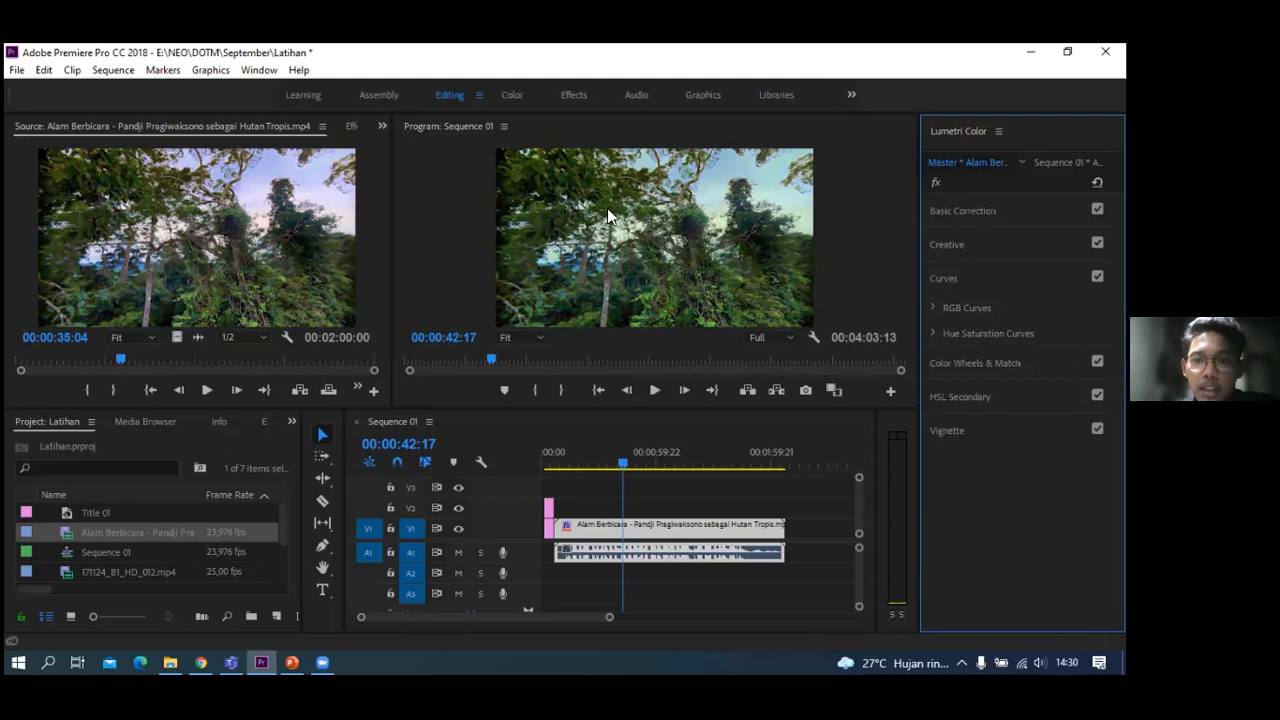
- Switch to the Effects workspace and expand the Video Effects category list
left_click(570, 94)
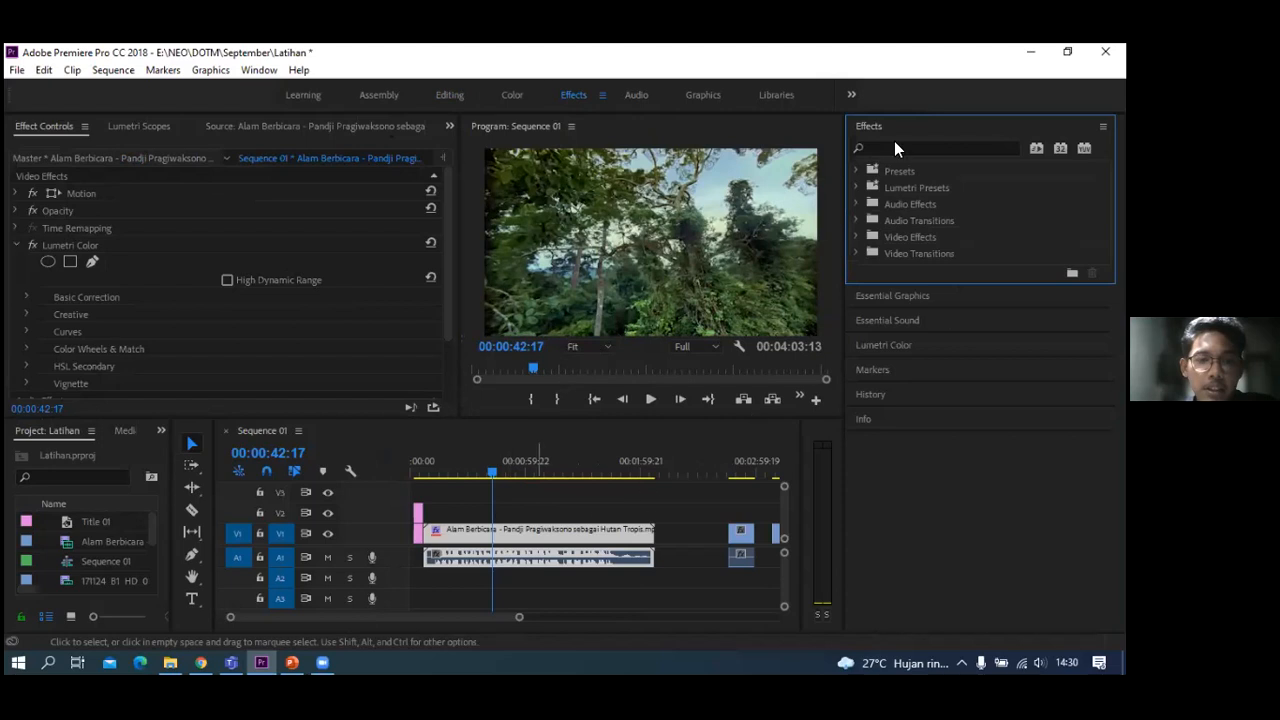
left_click(864, 204)
left_click(858, 204)
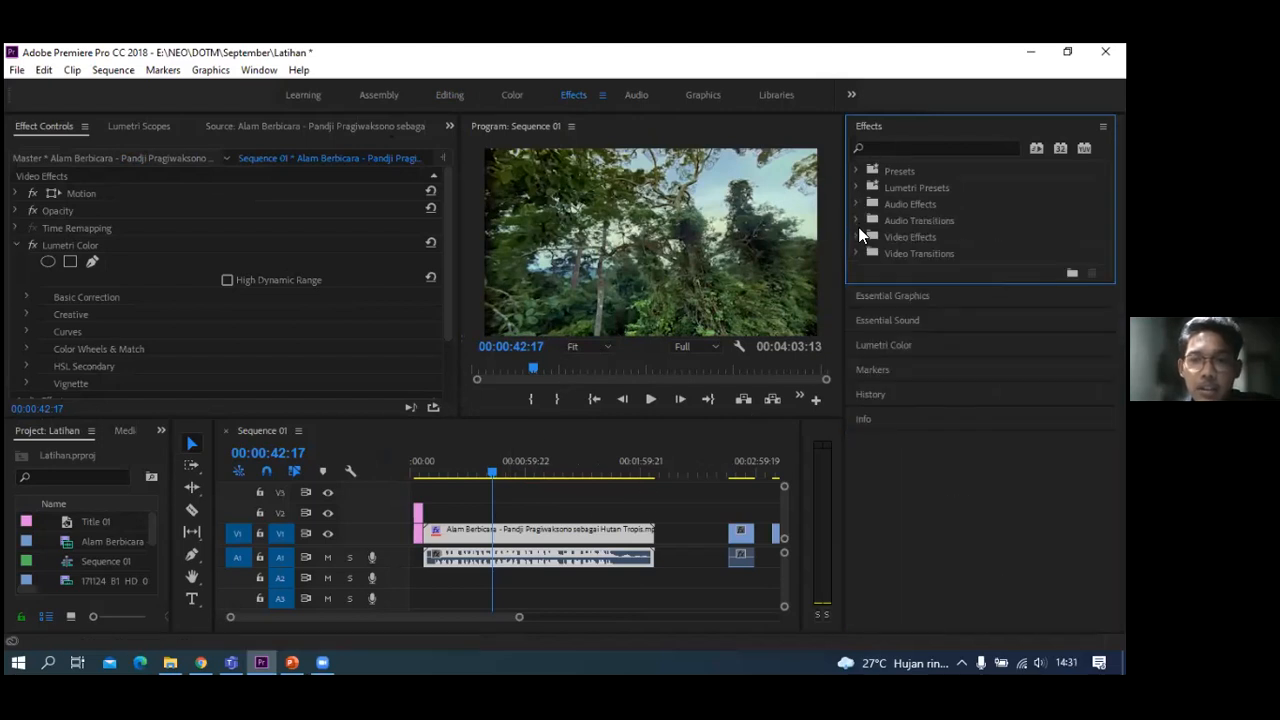
left_click(859, 236)
scroll(910, 258, "down", 3)
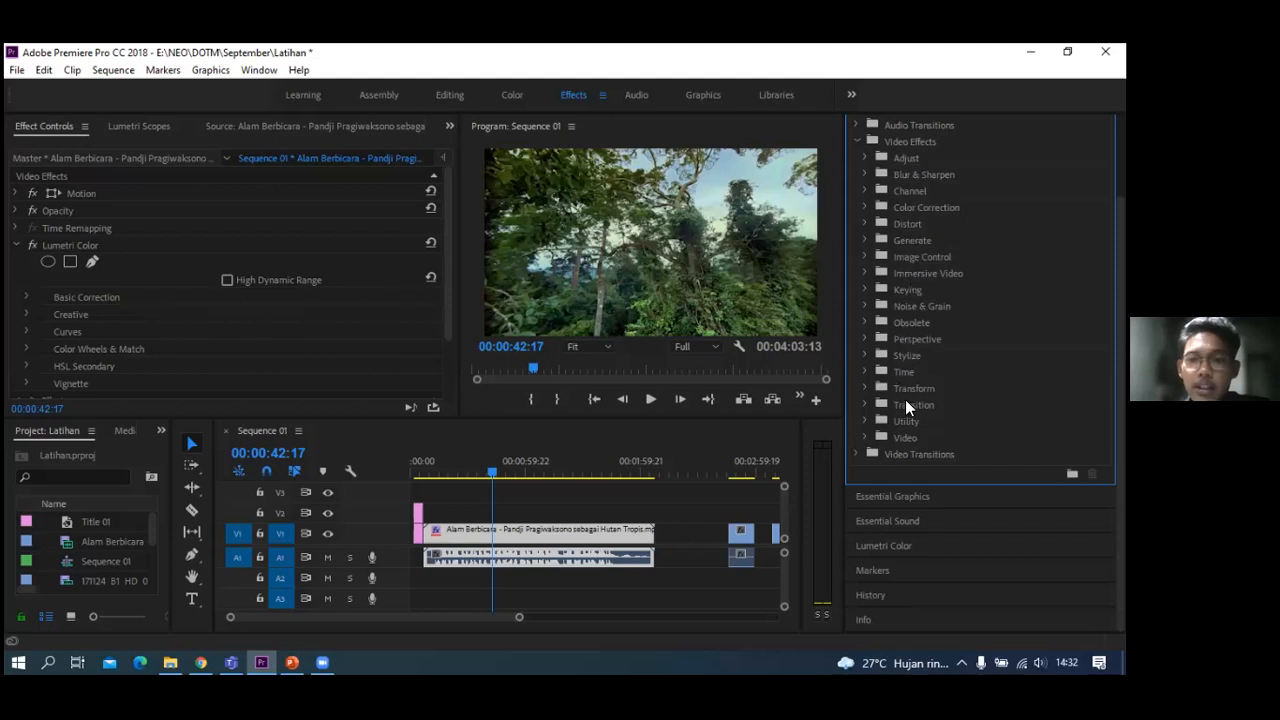
- Try the Camera Blur effect on the Alam Berbicara clip, and undo it
left_click(865, 175)
left_click(926, 189)
left_click_drag(926, 204, 542, 533)
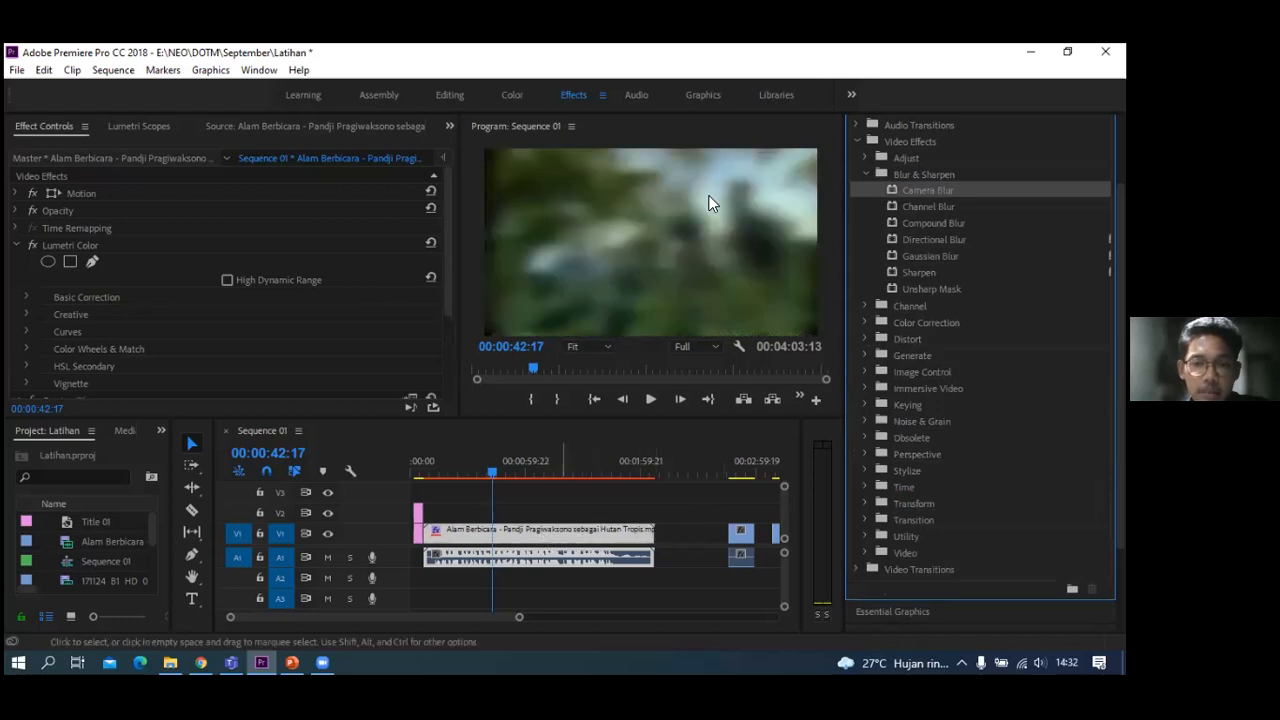
key("ctrl+z")
- Try the Channel Blur effect on the Alam Berbicara clip, undo it and collapse the Blur & Sharpen group
left_click_drag(924, 206, 540, 531)
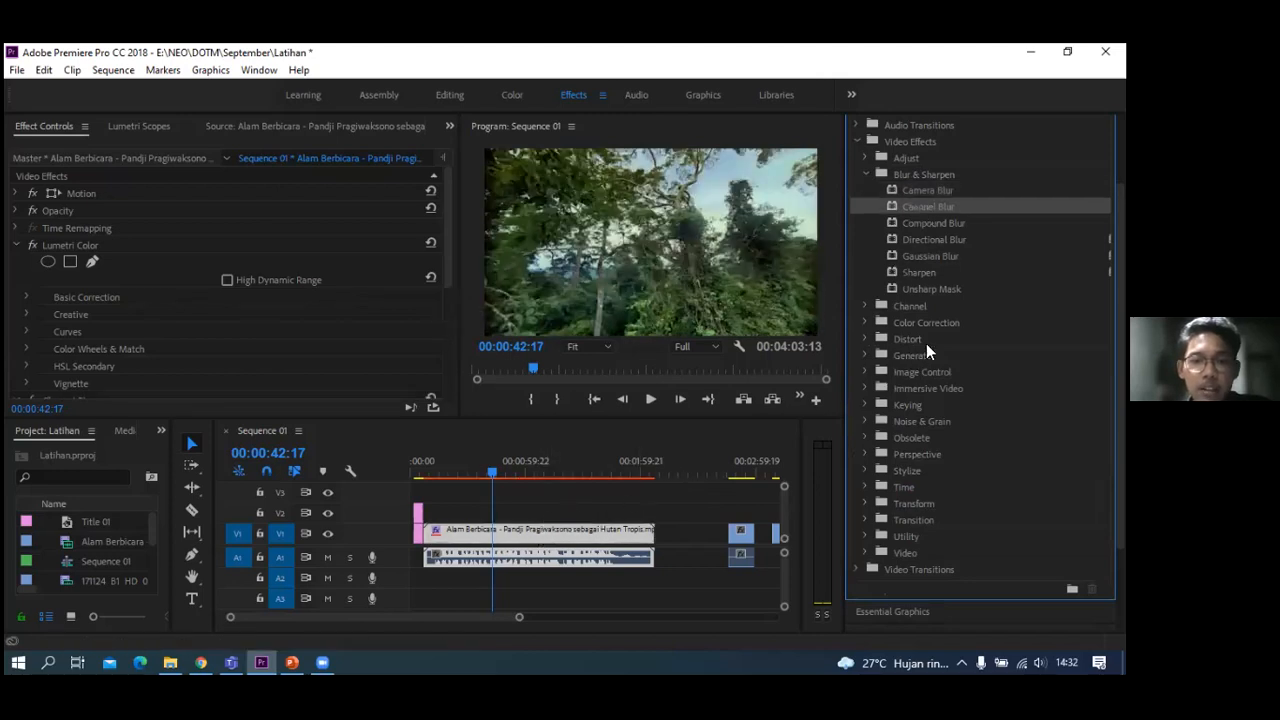
key("ctrl+z")
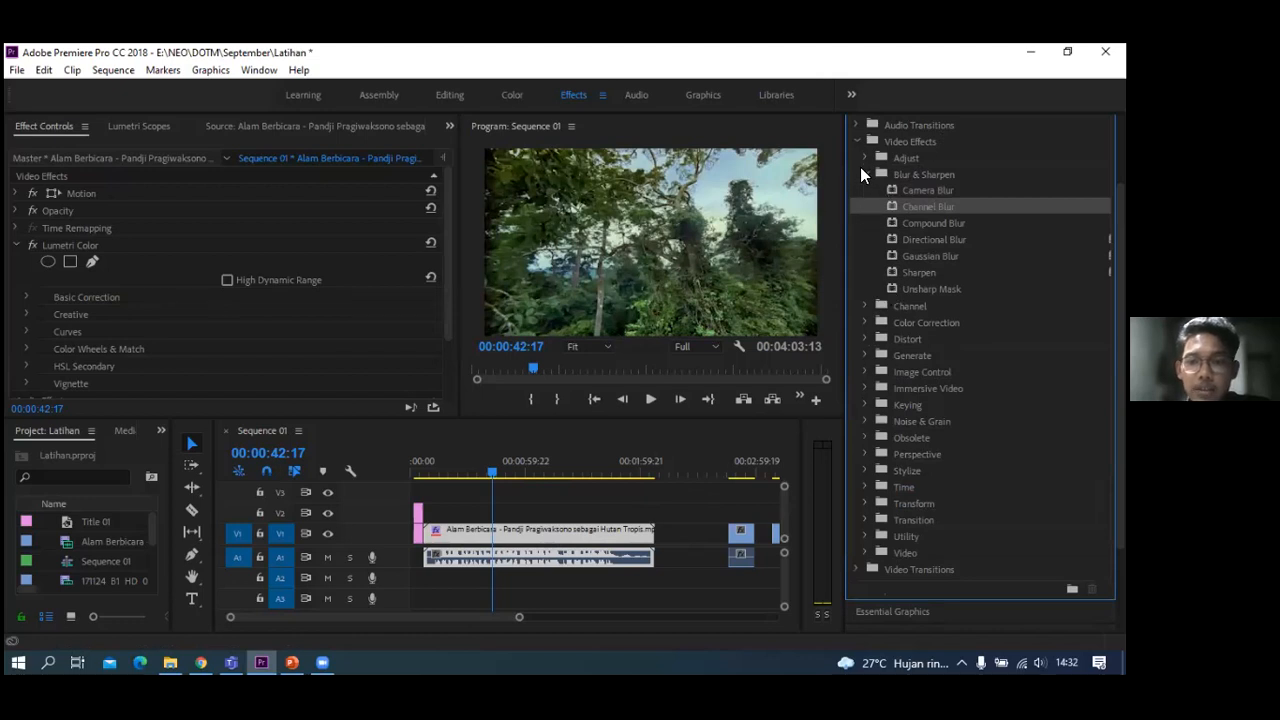
left_click(864, 174)
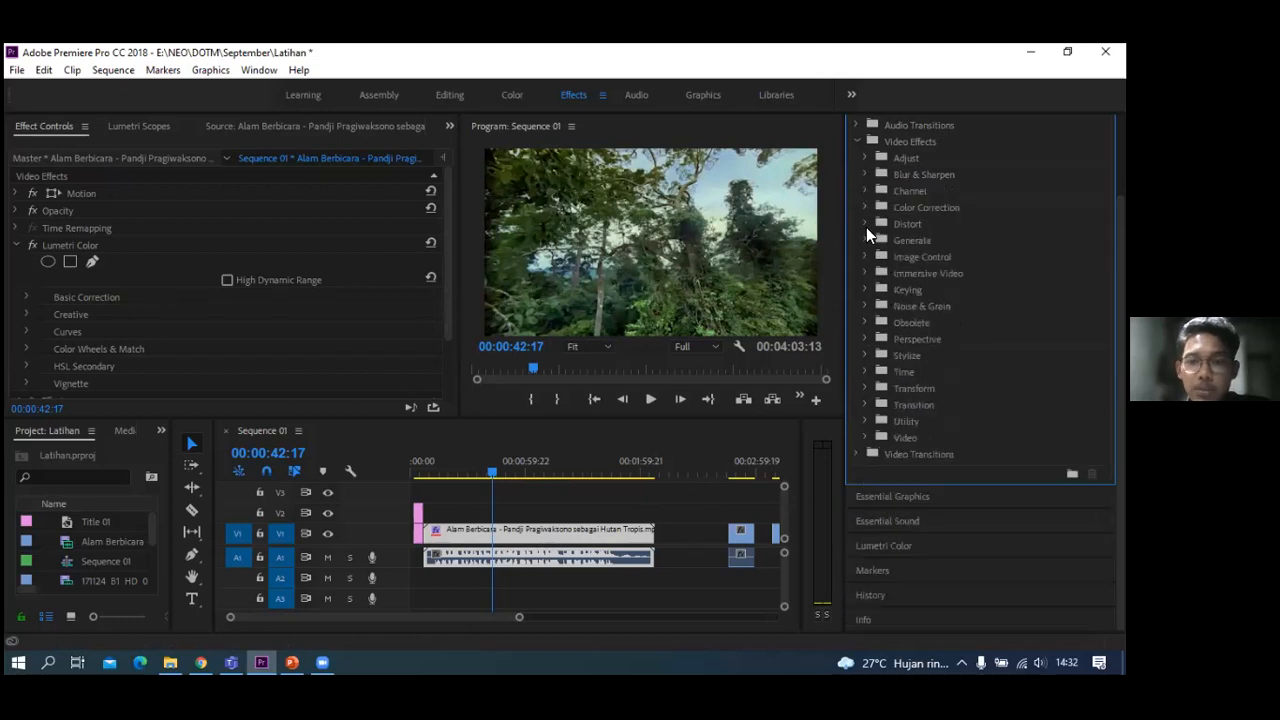
- Glance into the Keying effects, and replace the open Video Effects list with the Video Transitions categories
left_click(866, 289)
left_click(866, 289)
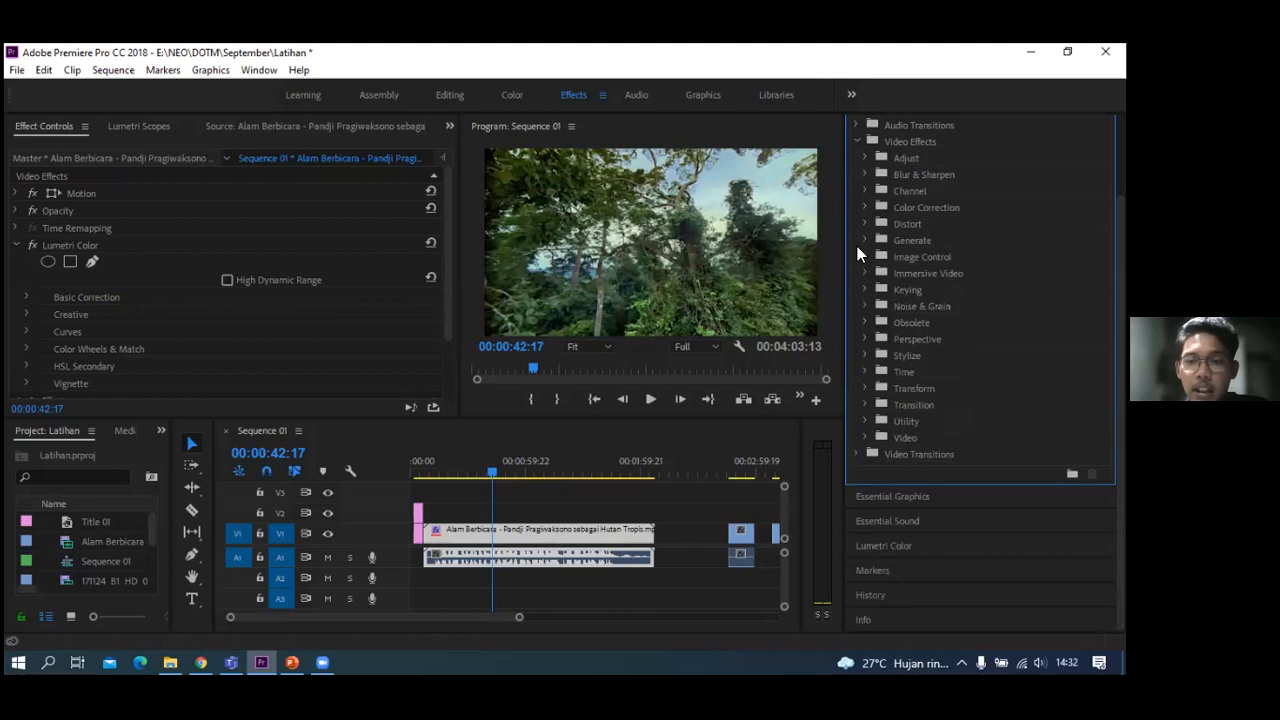
left_click(858, 142)
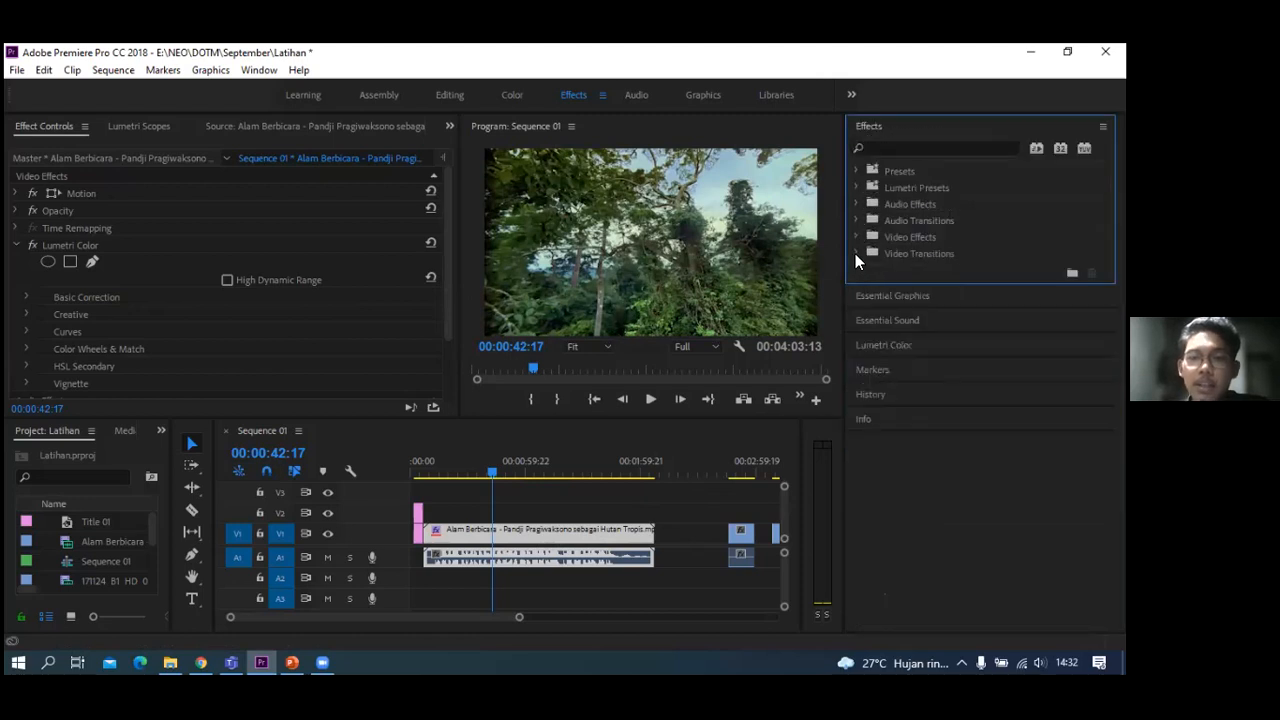
left_click(856, 254)
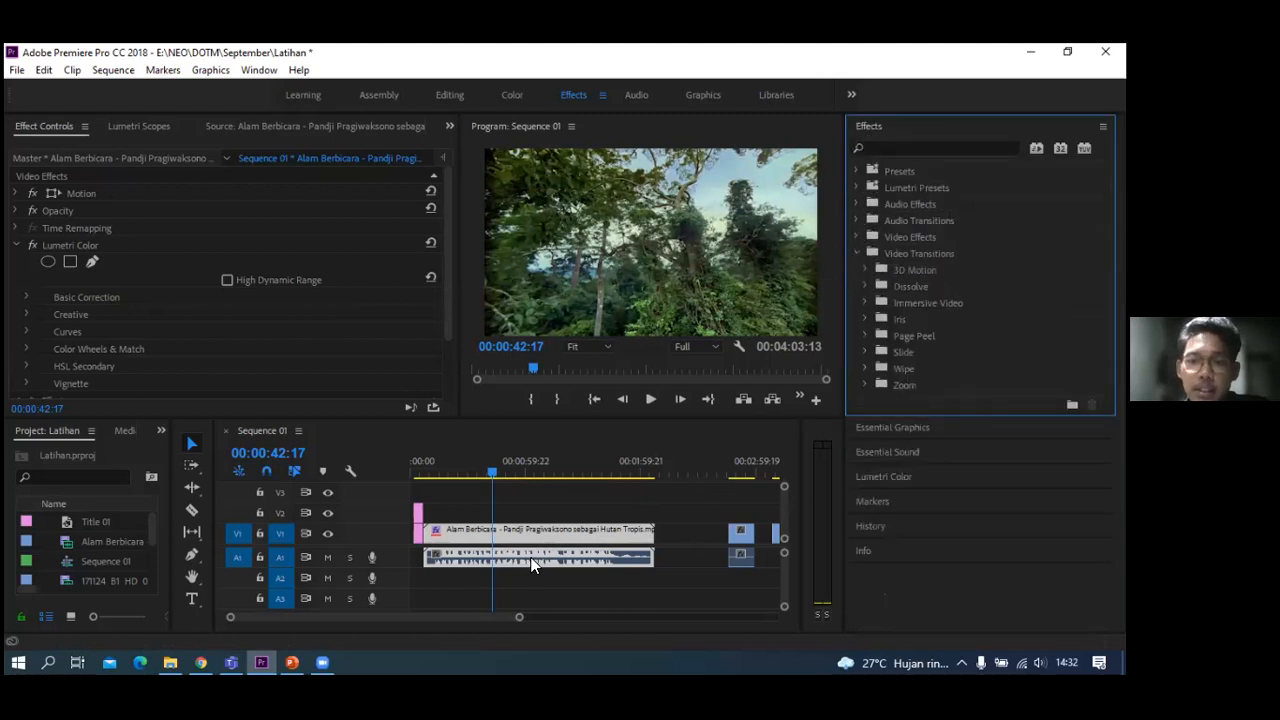
- Move the 171124_B1_HD_012.mp4 clip against the end of the Alam Berbicara clip on V1 and place the playhead before the cut
left_click_drag(495, 469, 620, 474)
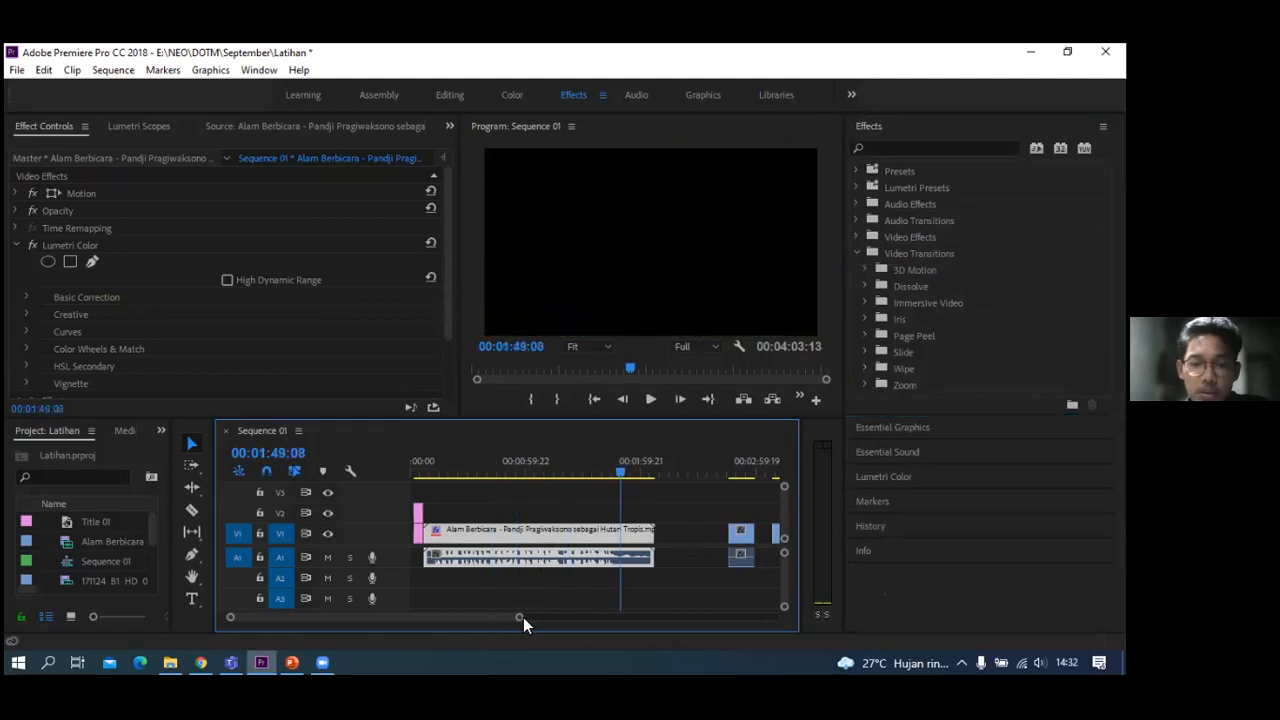
scroll(523, 617, "down", 3)
left_click_drag(560, 510, 507, 545)
mouse_move(467, 473)
left_mouse_down()
mouse_move(497, 478)
mouse_move(487, 482)
left_mouse_up()
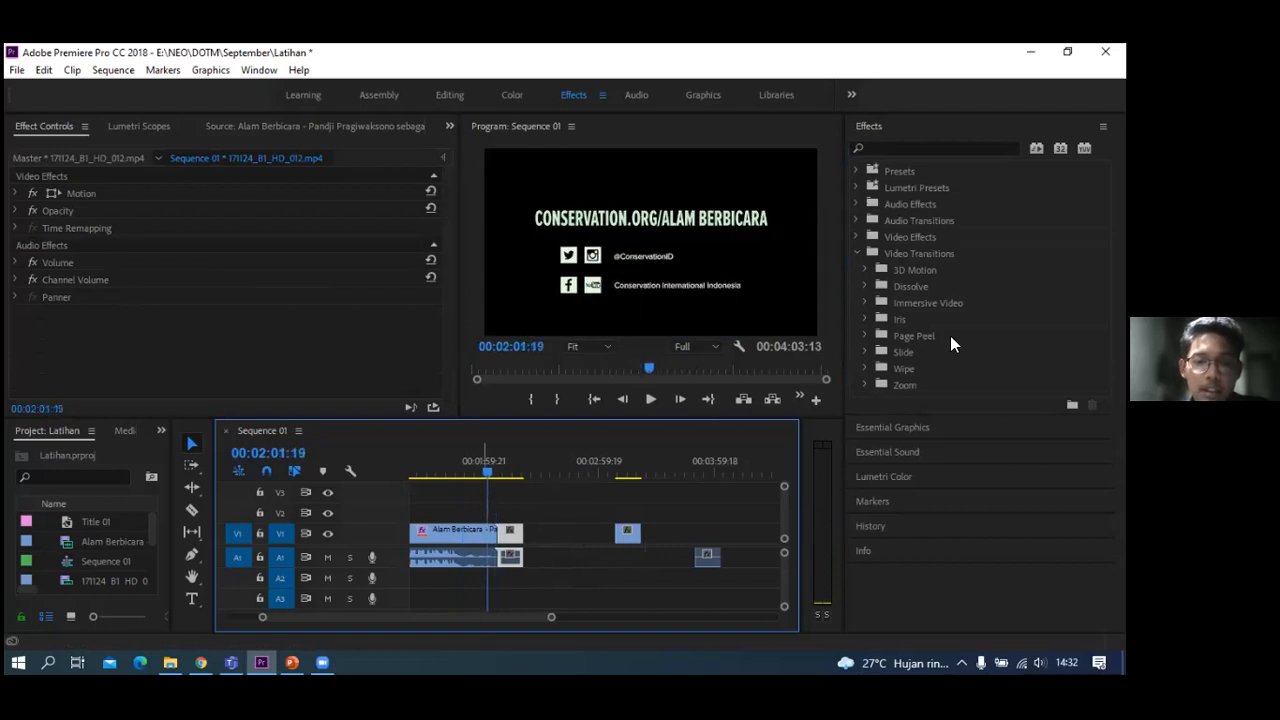
- Apply the Cube Spin transition from 3D Motion to the cut between the Alam Berbicara and 171124_B1_HD_012.mp4 clips
left_click(866, 270)
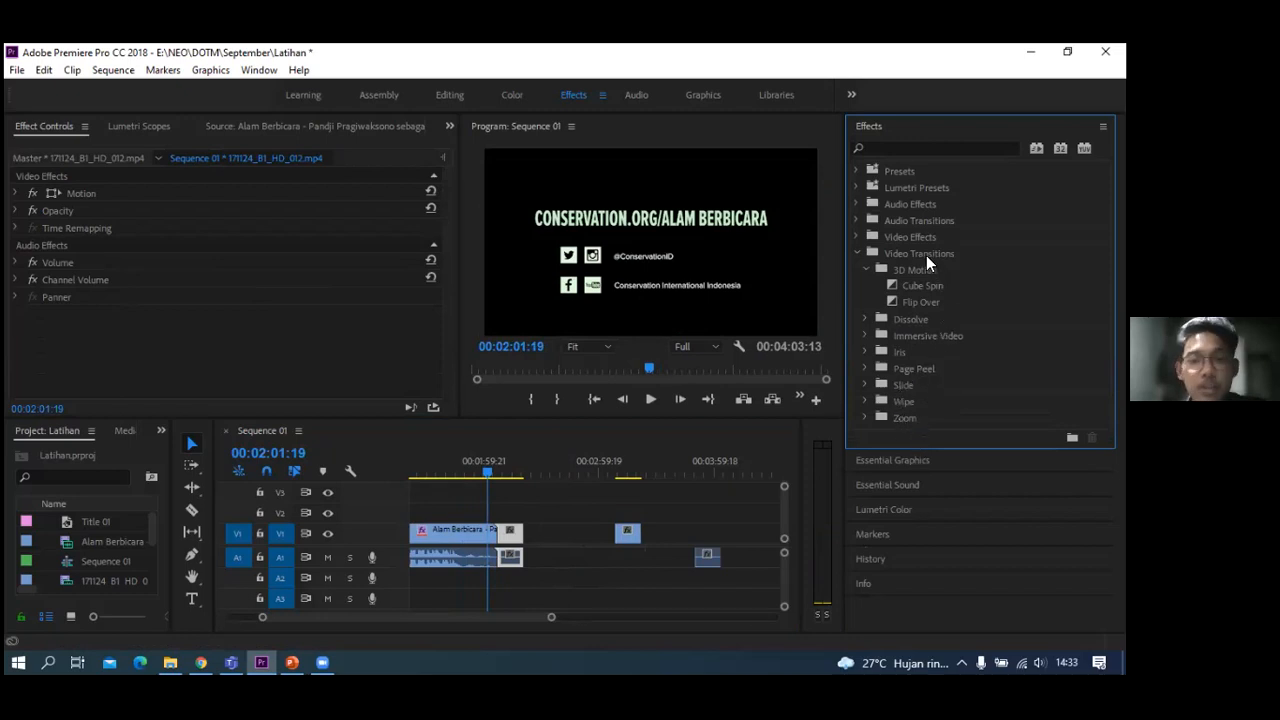
left_click(916, 284)
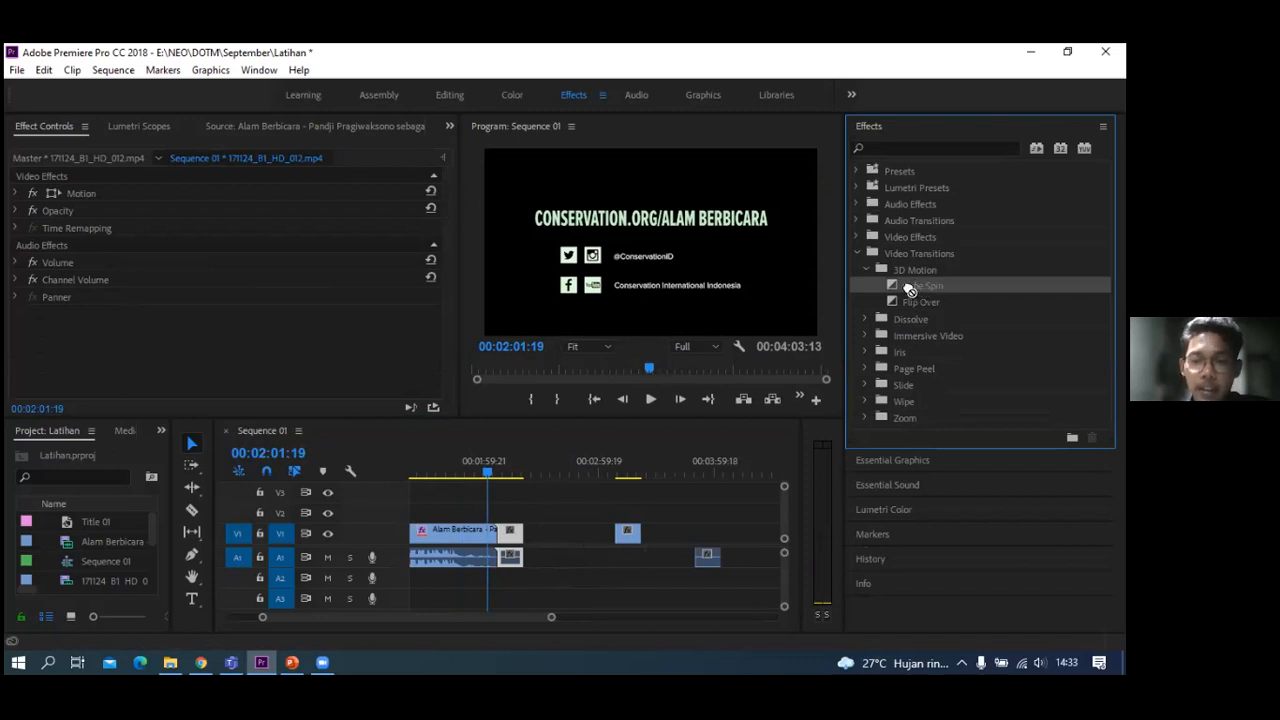
left_click_drag(630, 432, 505, 535)
- Play the sequence twice across the cut to check the Cube Spin transition
left_click(500, 475)
left_click_drag(497, 475, 496, 475)
key("space")
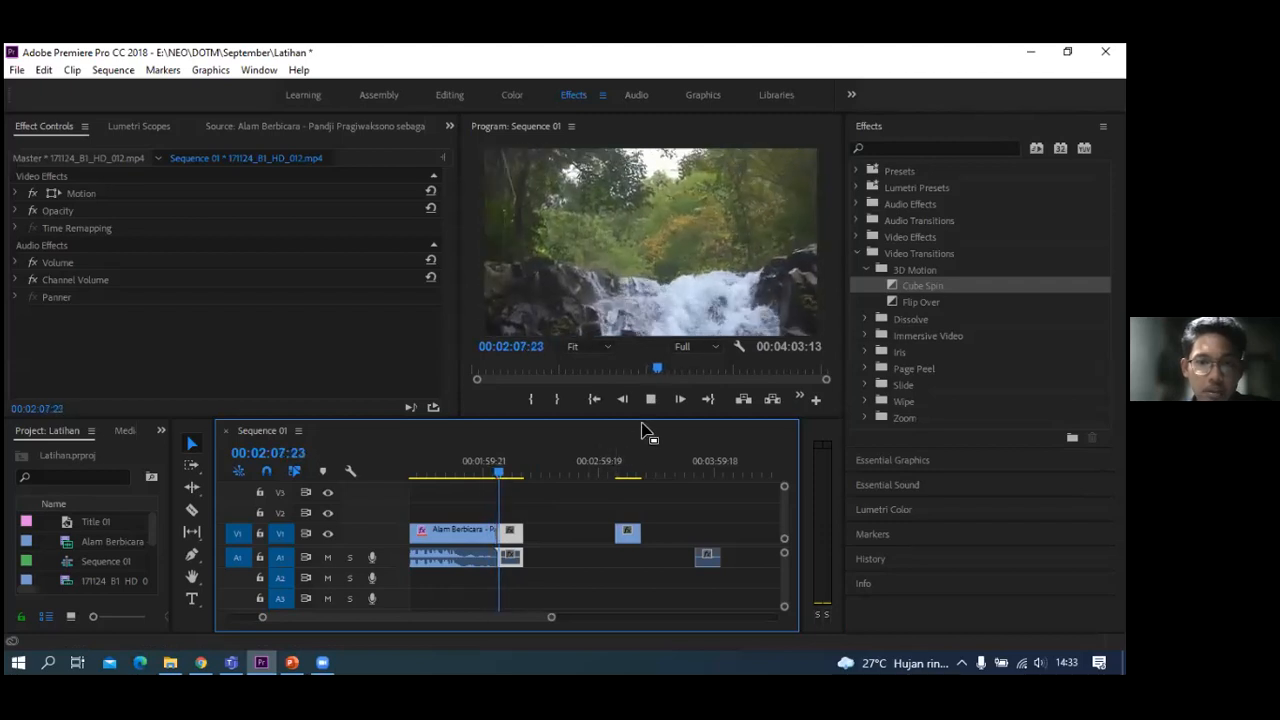
key("space")
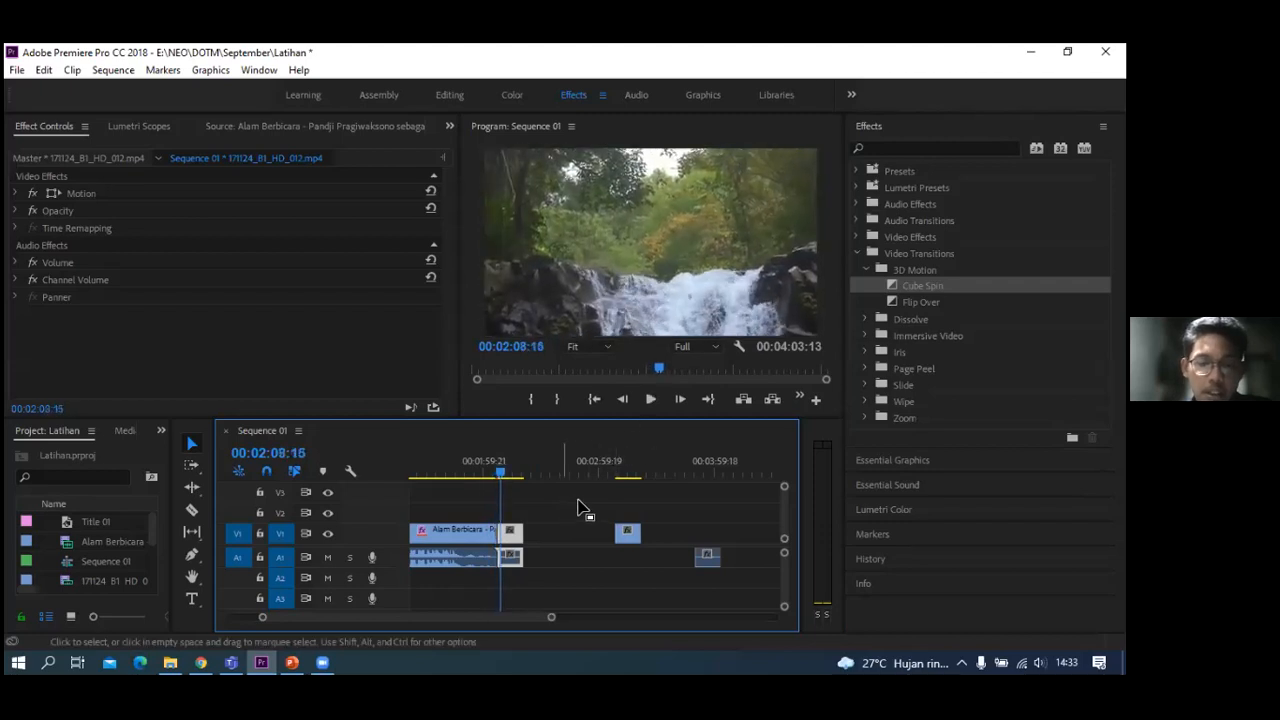
left_click(488, 471)
left_click(496, 475)
key("space")
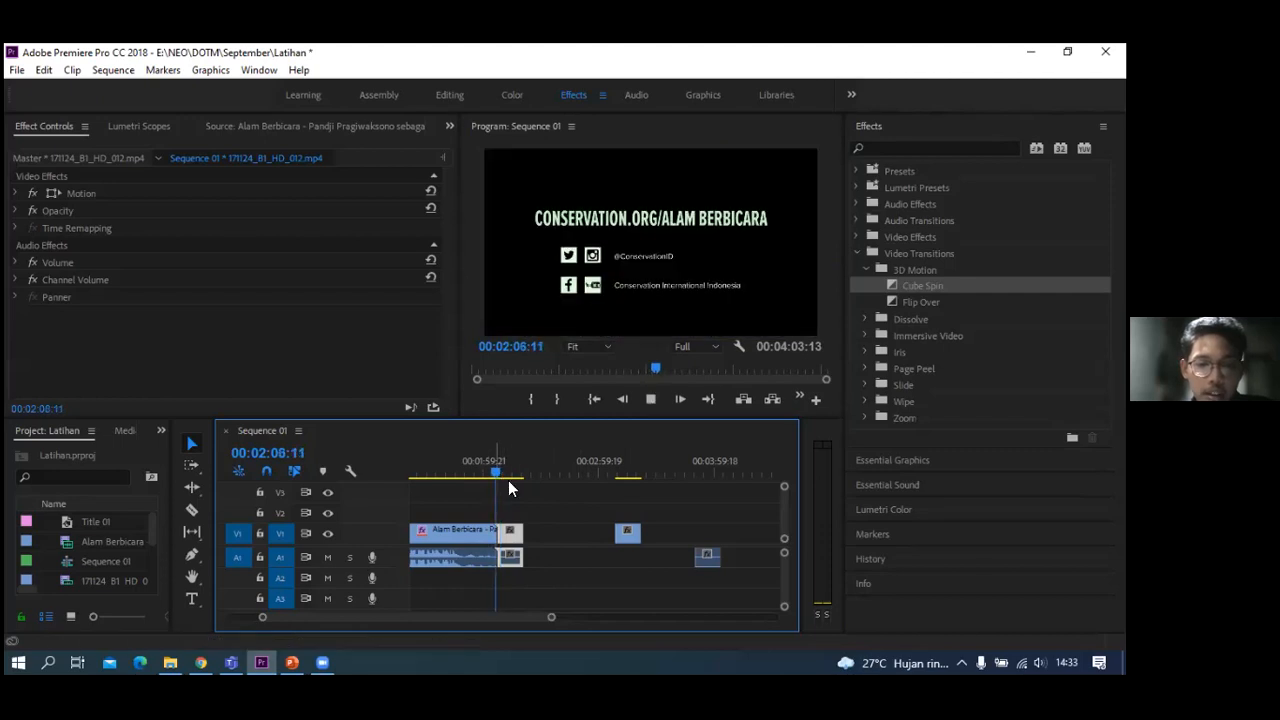
key("space")
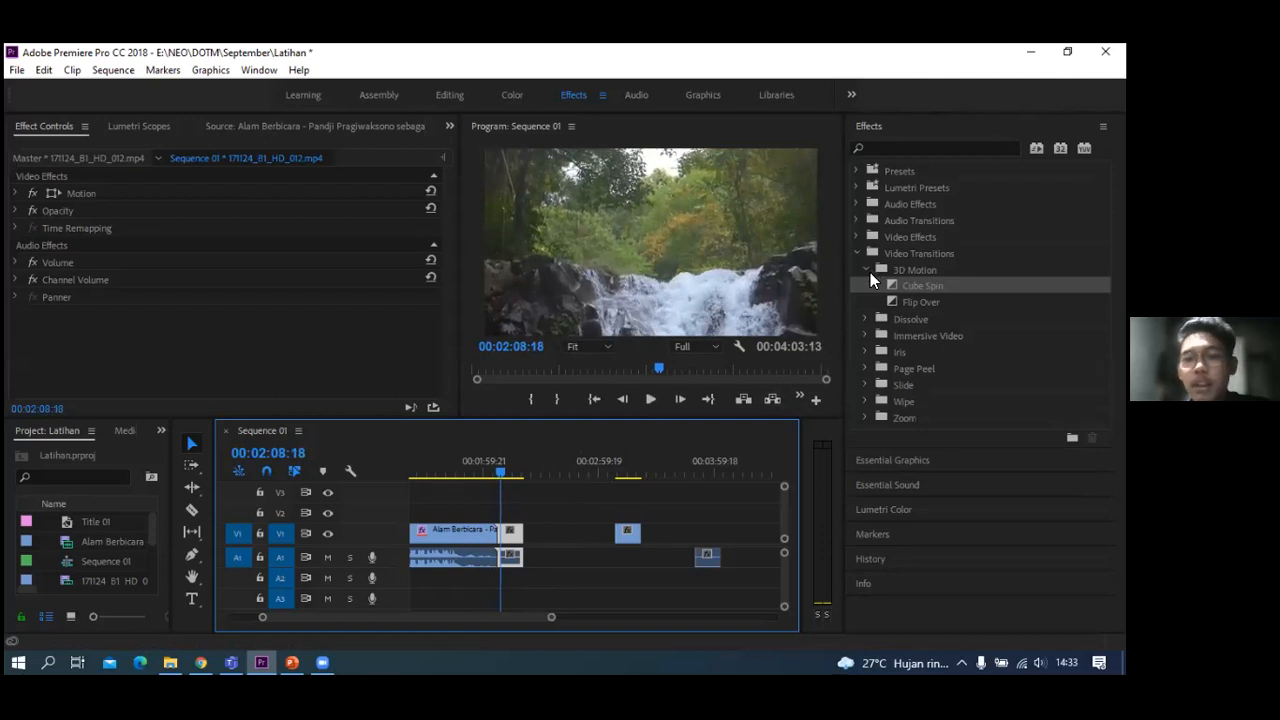
- Apply the Cross Dissolve transition to the cut between the two V1 clips and play back across it
left_click(867, 271)
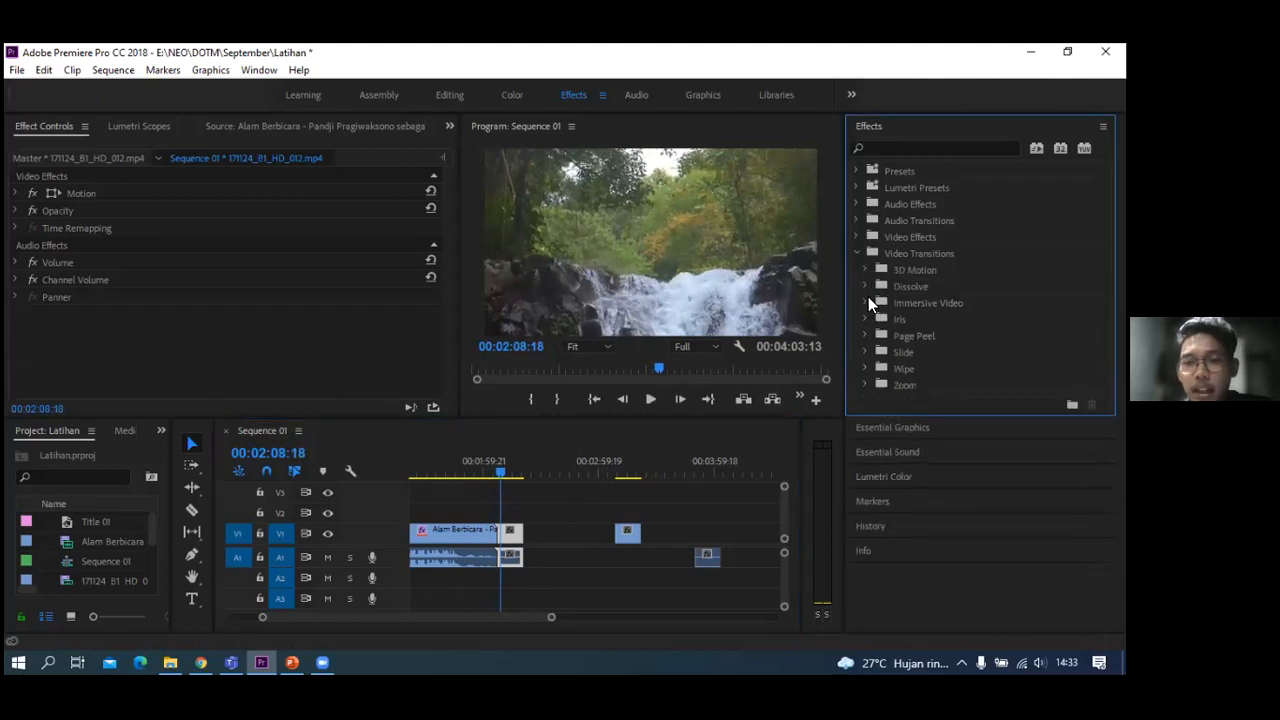
left_click(864, 285)
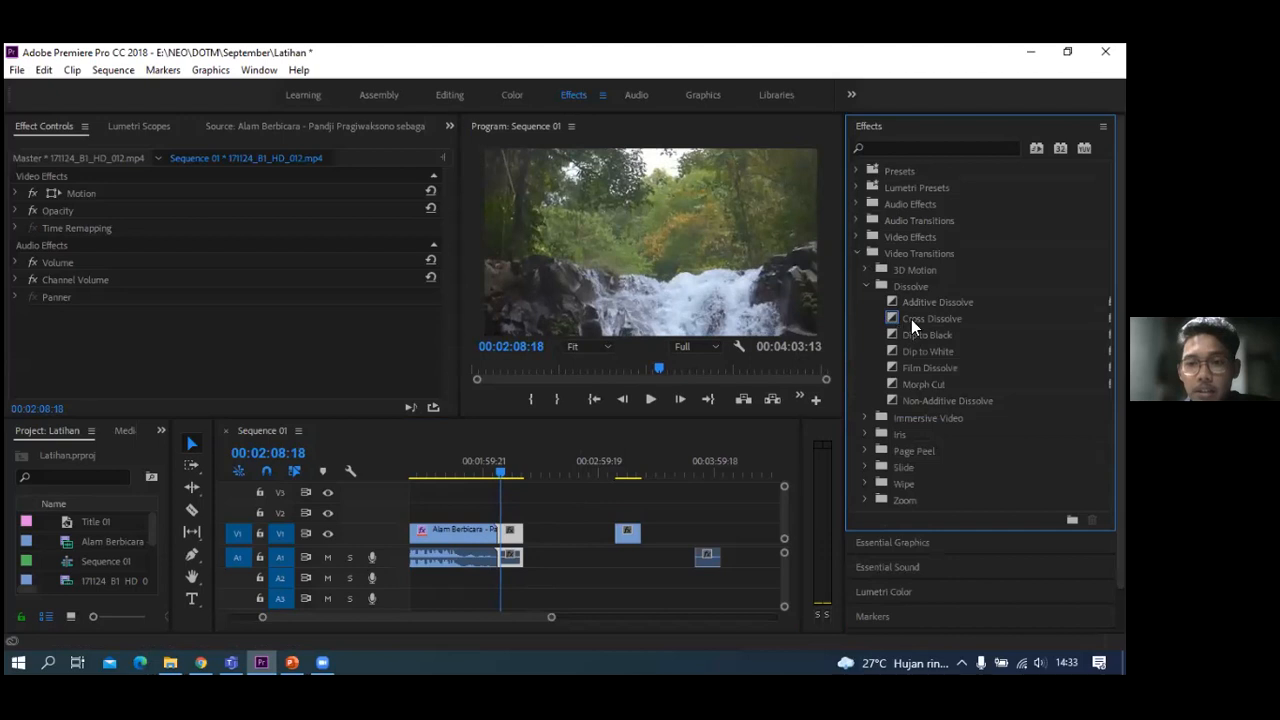
left_click_drag(922, 319, 500, 545)
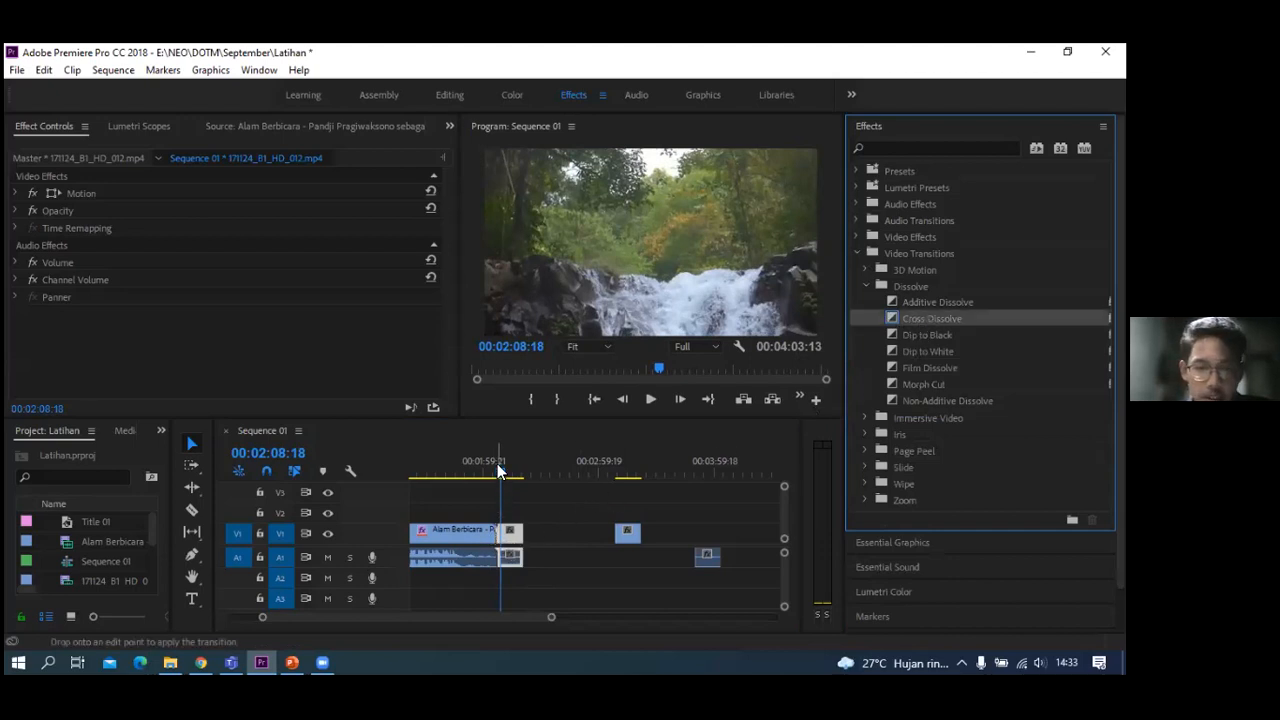
left_click(488, 473)
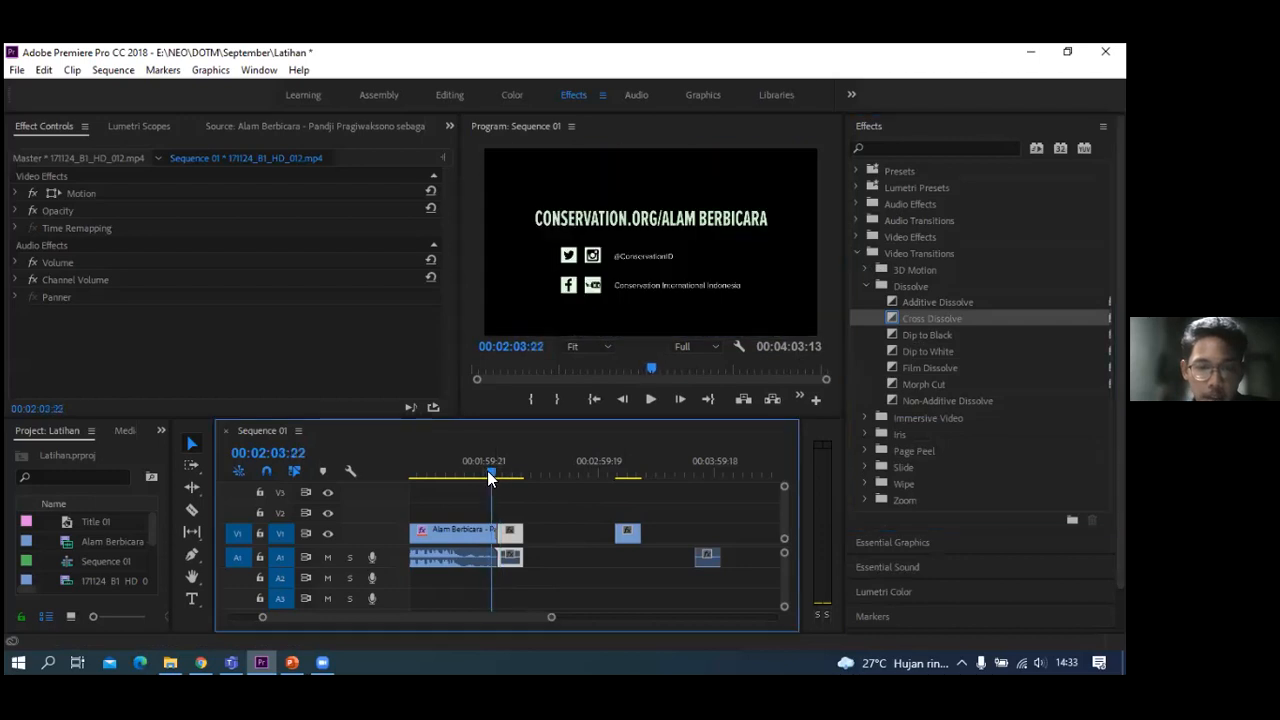
key("space")
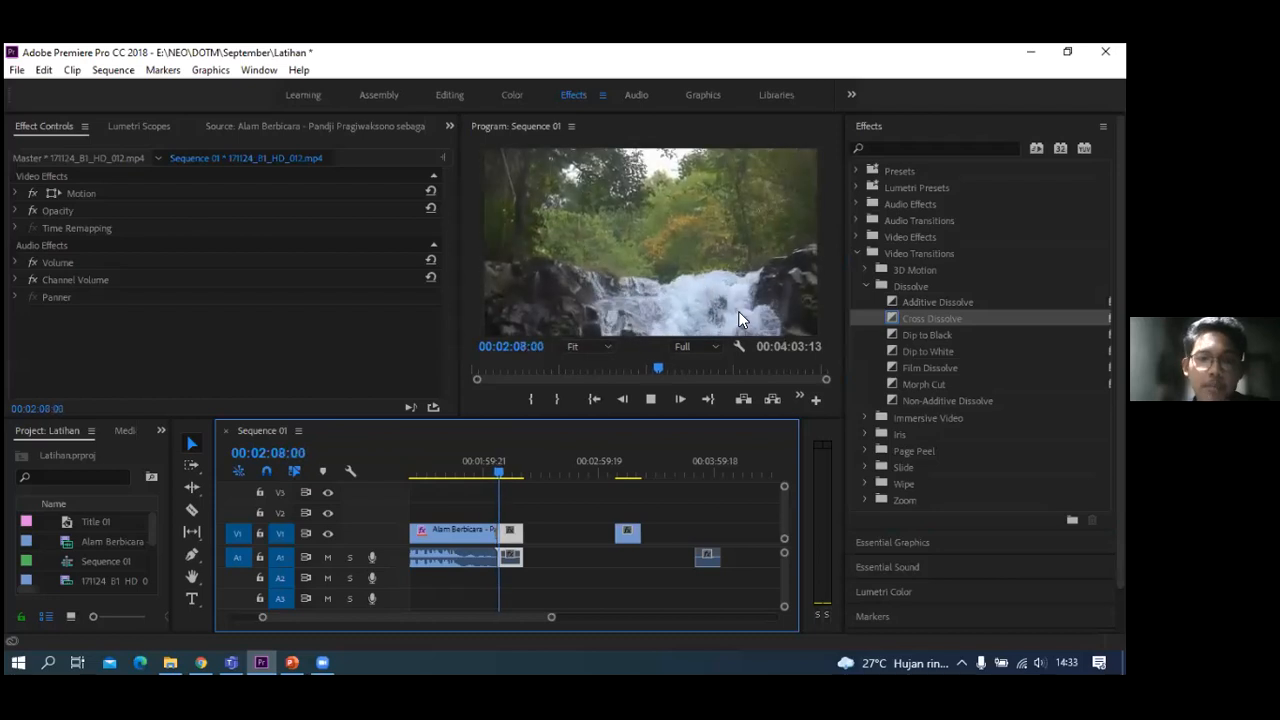
- Stop playback, collapse the Dissolve folder and the Effects panel, and look into the Essential Graphics panel
key("space")
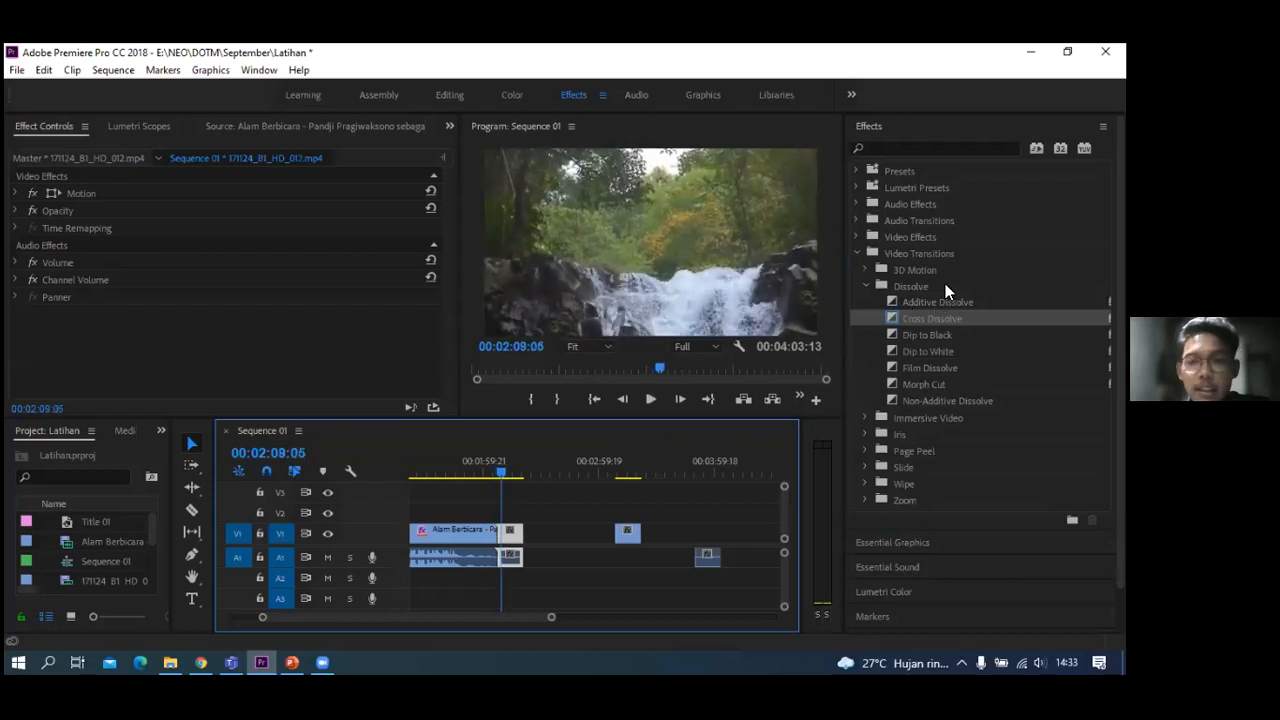
left_click(867, 286)
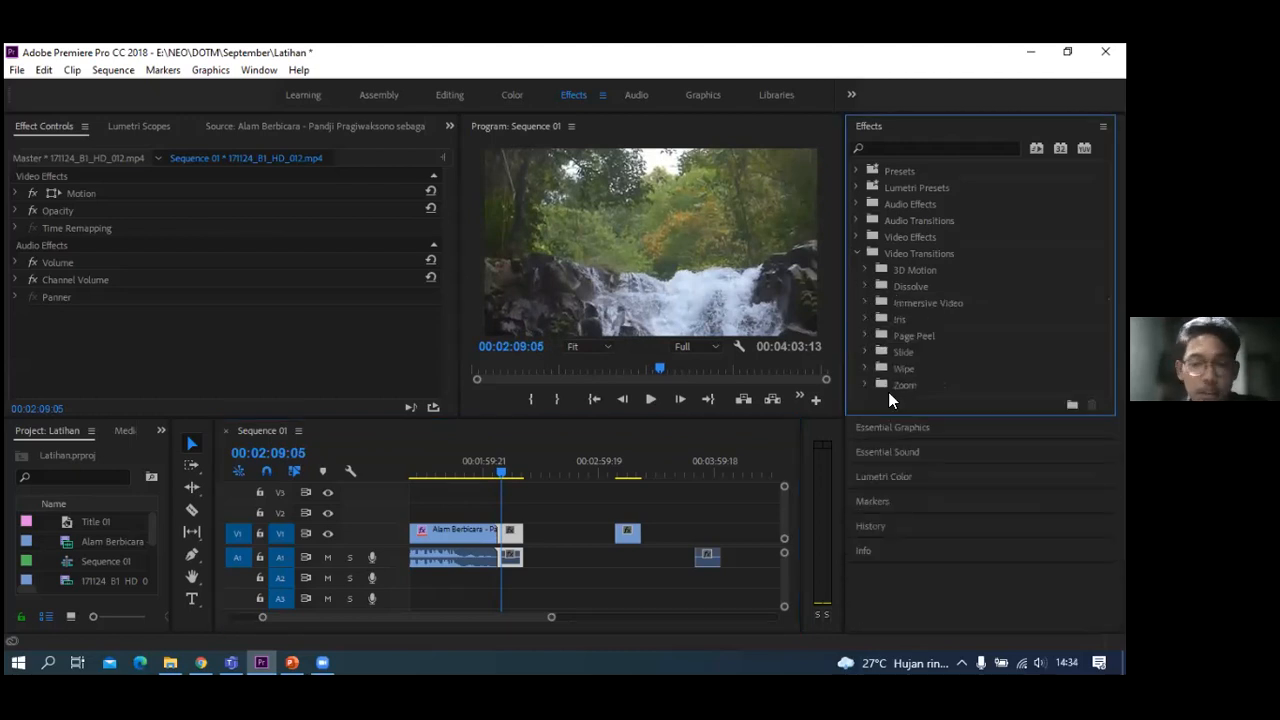
left_click(884, 130)
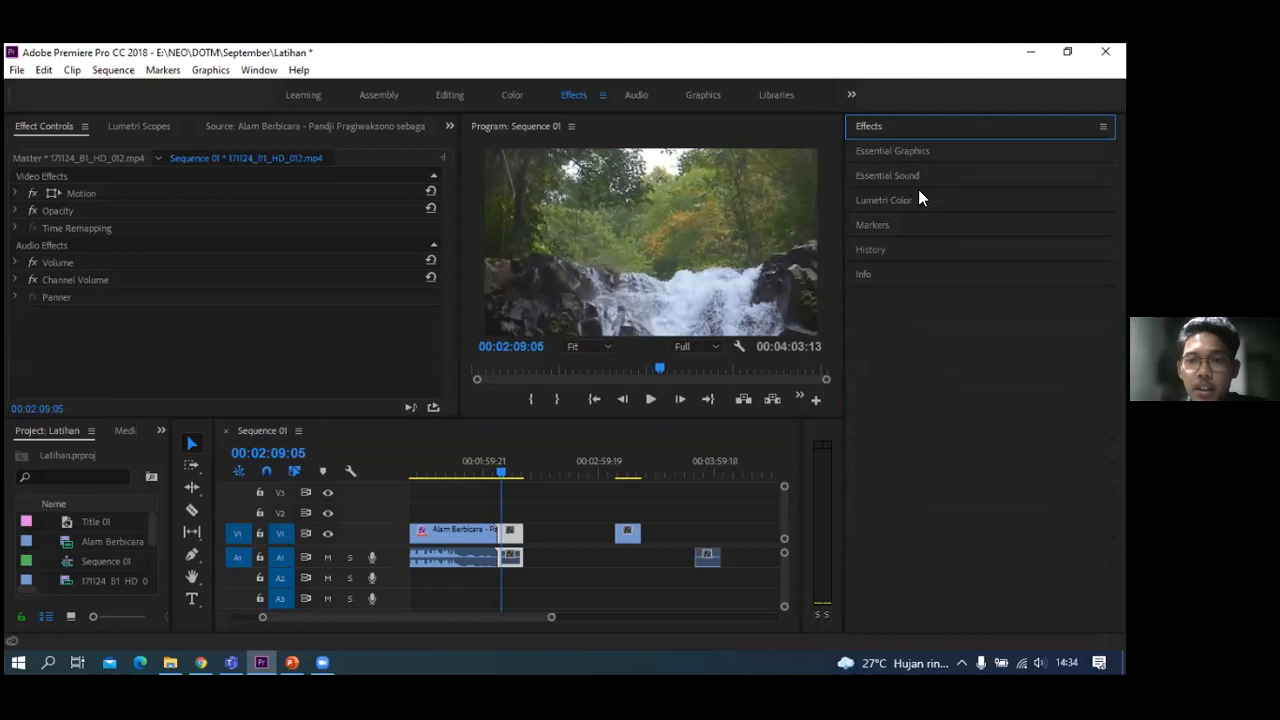
left_click(900, 152)
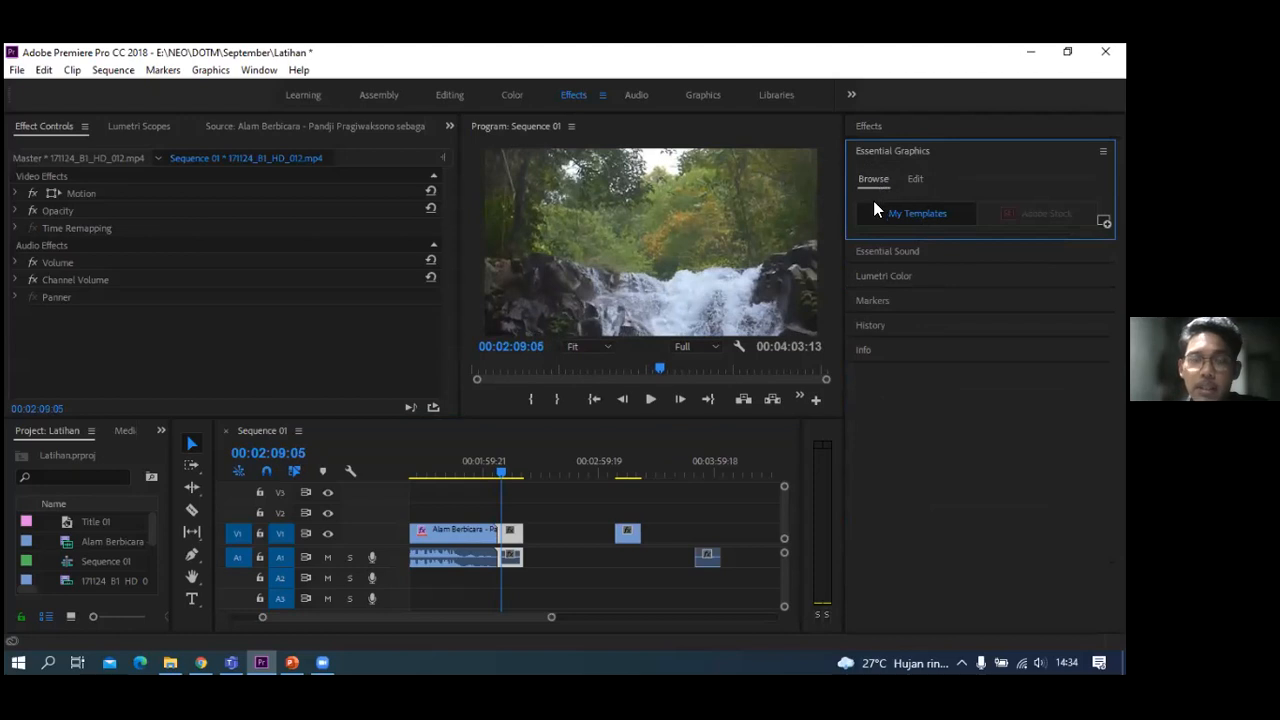
key("ctrl+s")
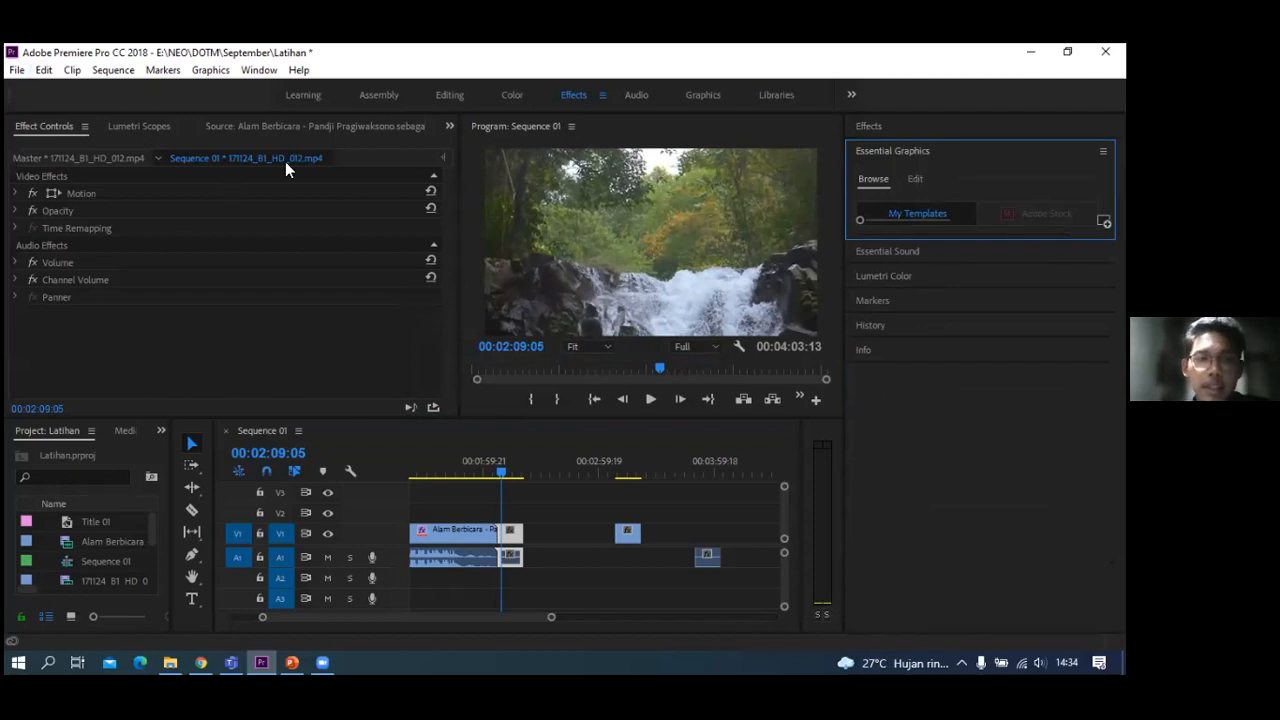
left_click(904, 160)
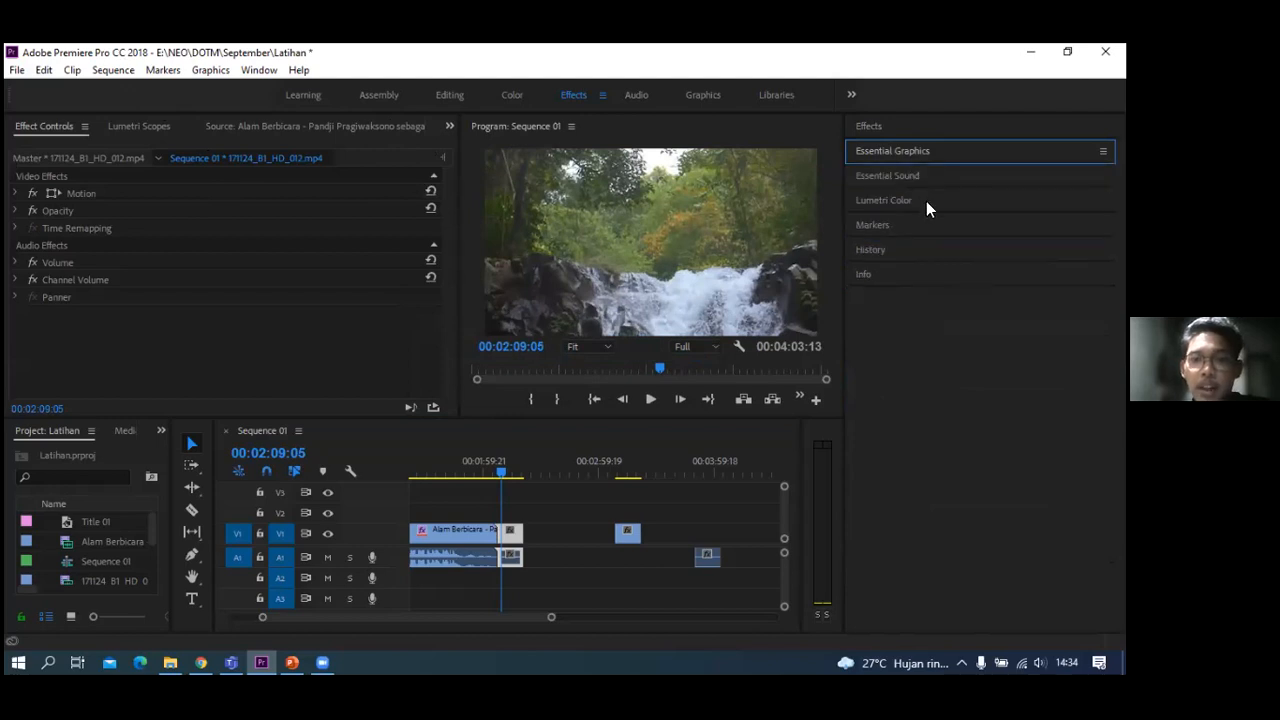
- Assign the Dialogue audio type to the 171124_B1_HD_012.mp4 clip in Essential Sound
left_click(922, 176)
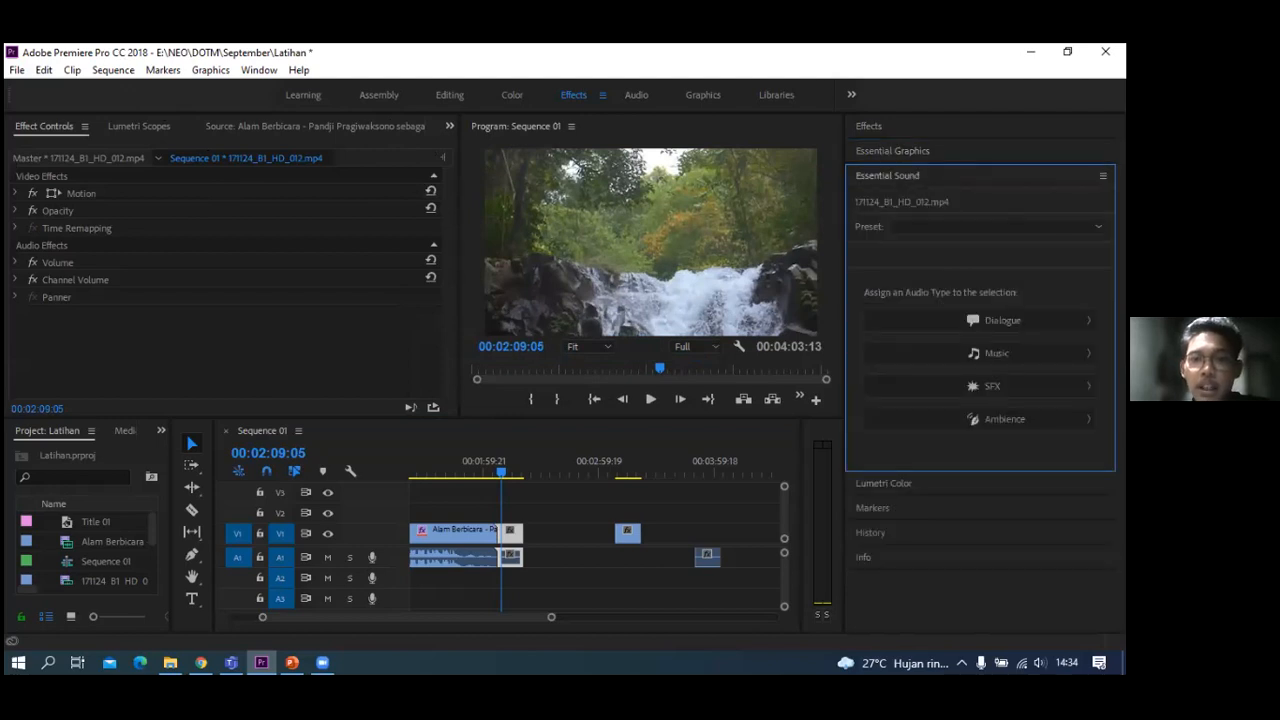
left_click(933, 228)
key("Escape")
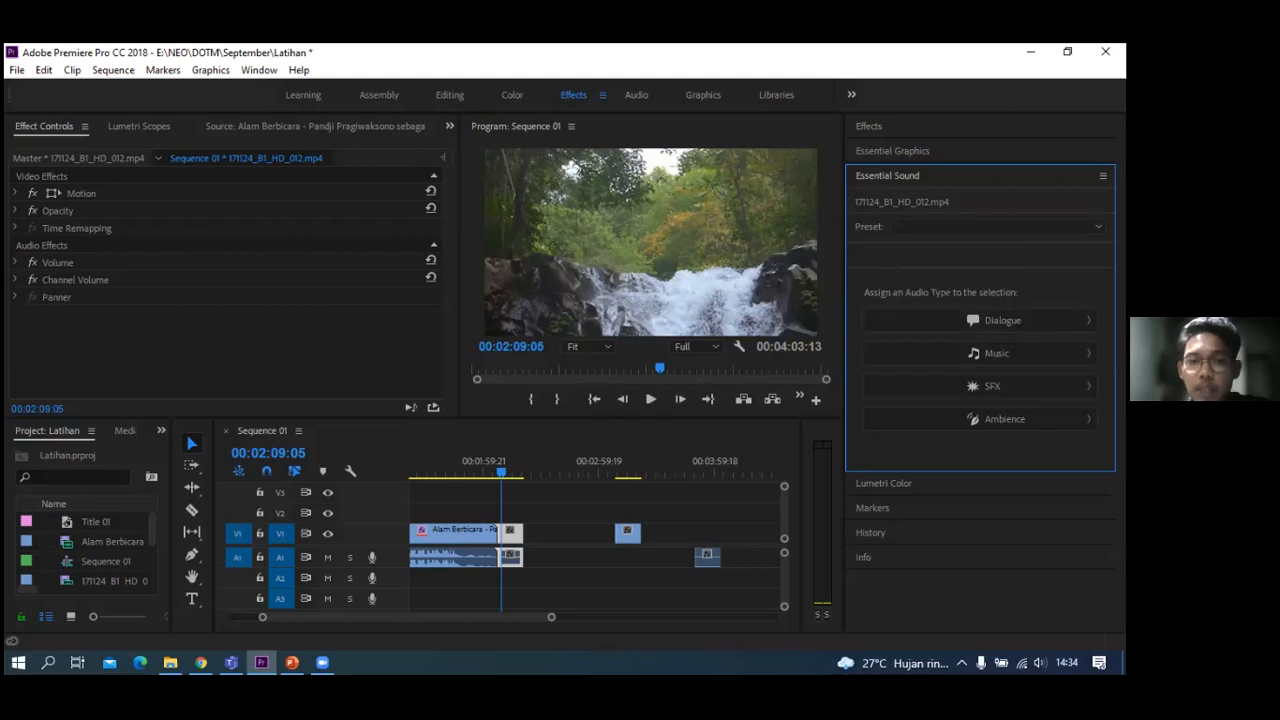
left_click(1003, 320)
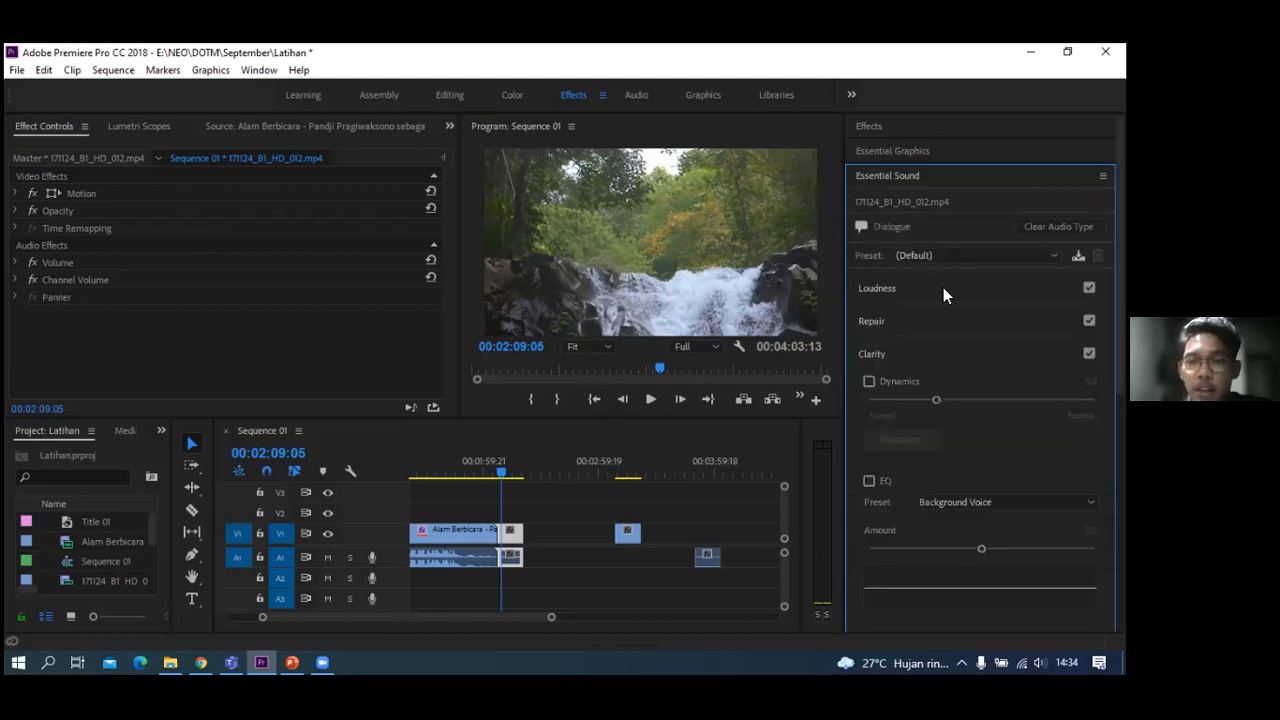
left_click(894, 184)
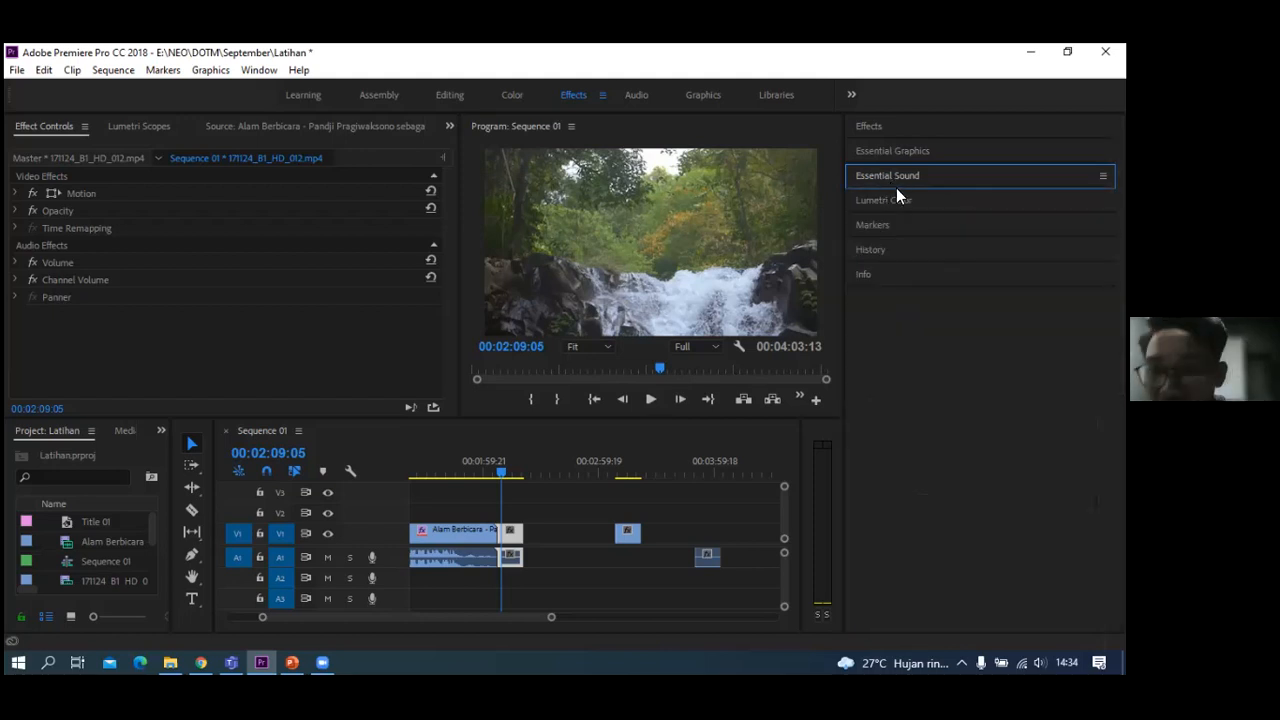
left_click(911, 181)
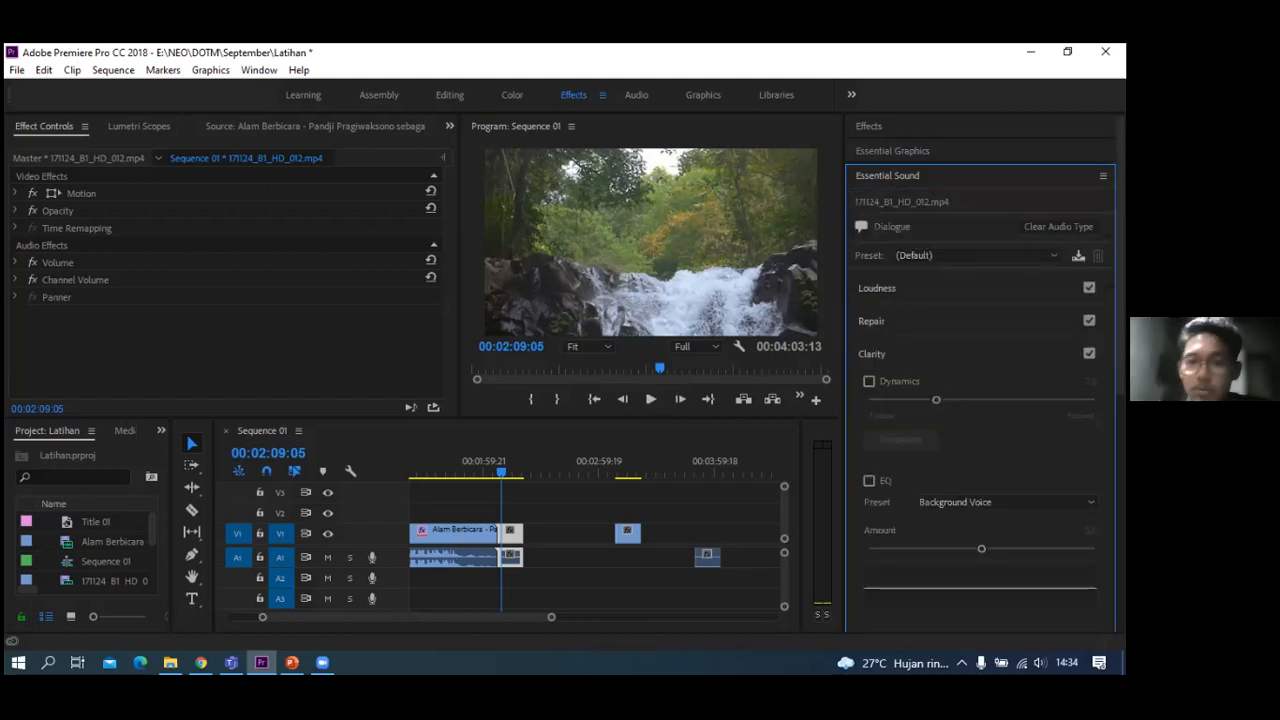
- Move the playhead back to 00:01:31:01, lower the system speaker volume to 27, and play the sequence briefly to listen to its audio
scroll(980, 400, "down", 3)
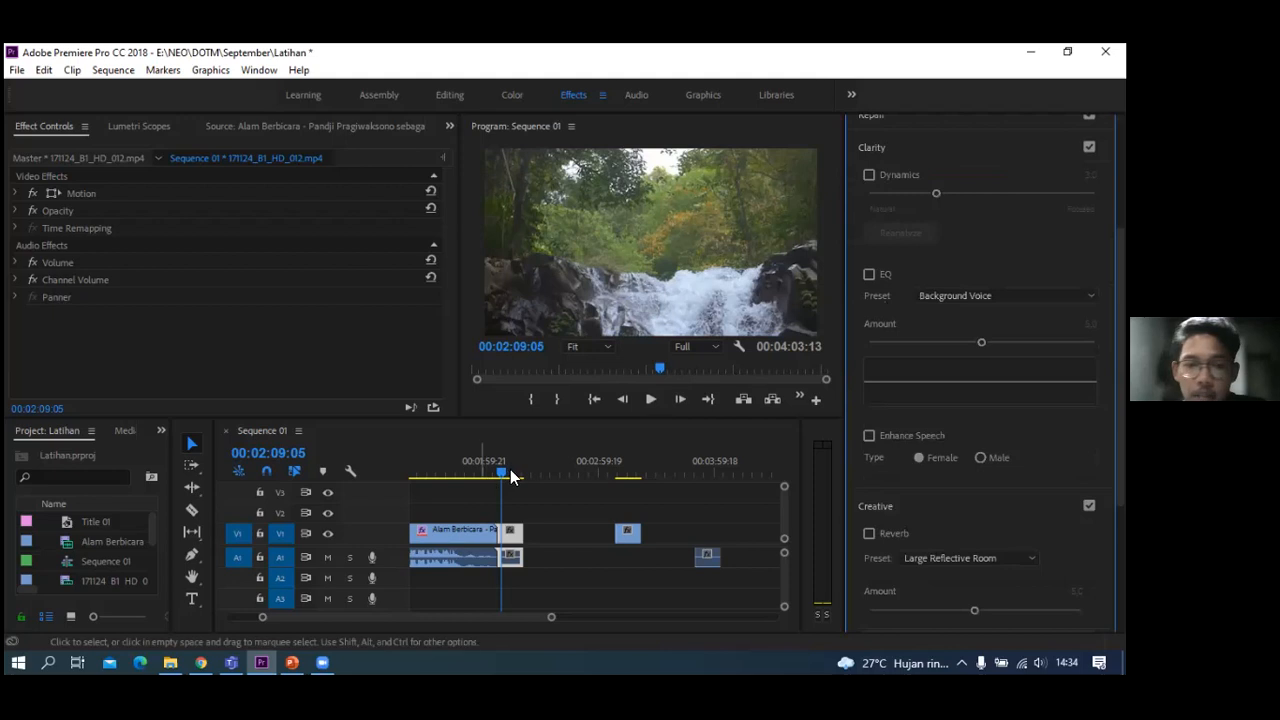
key("space")
left_click_drag(502, 472, 437, 476)
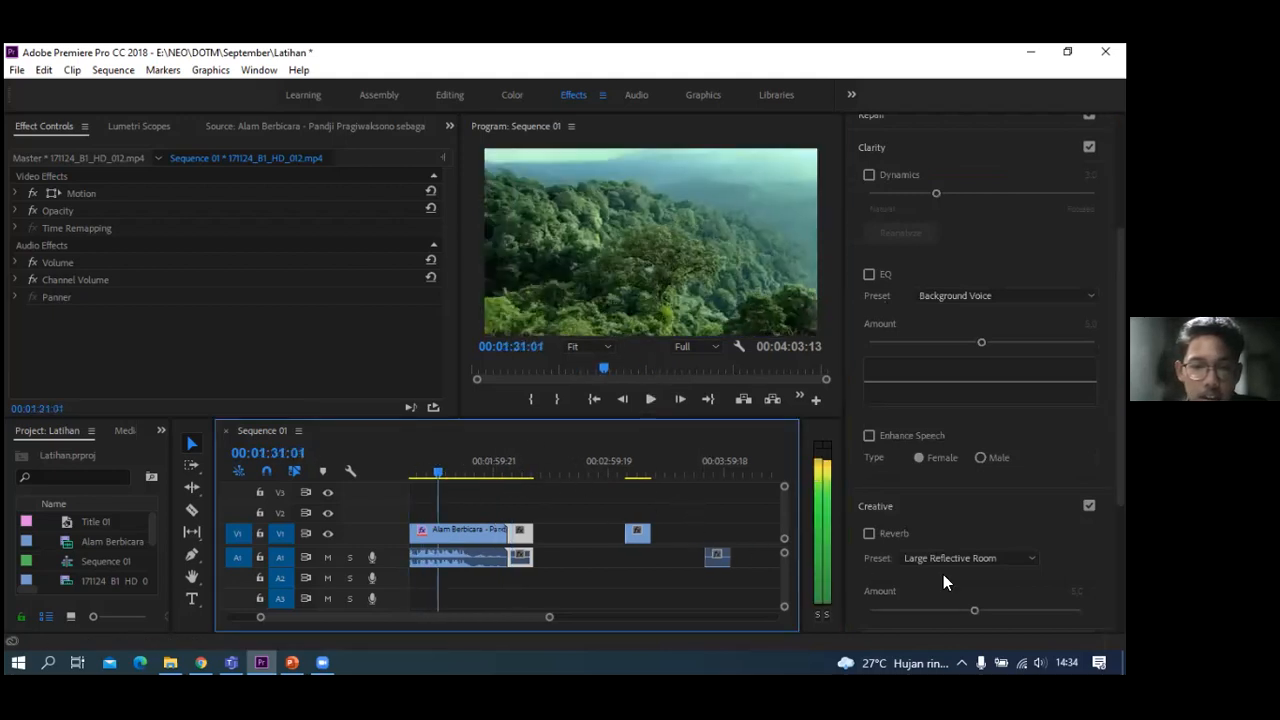
left_click(1040, 663)
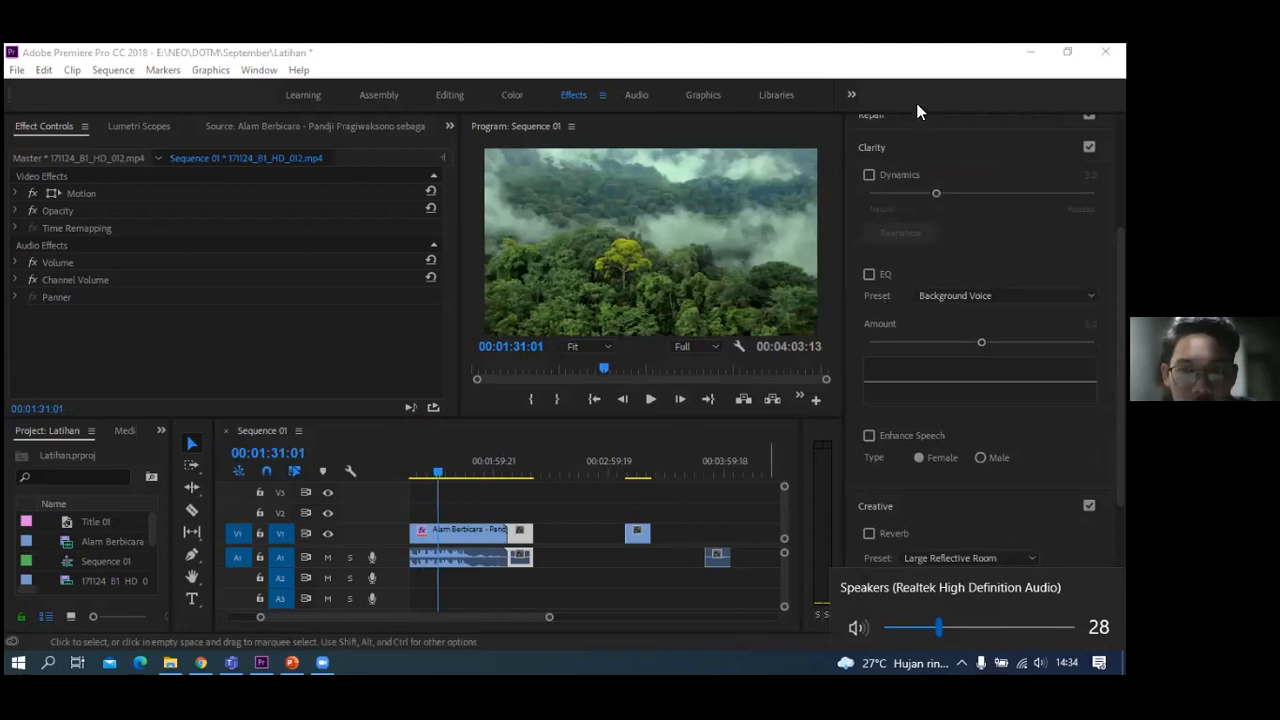
left_click(937, 621)
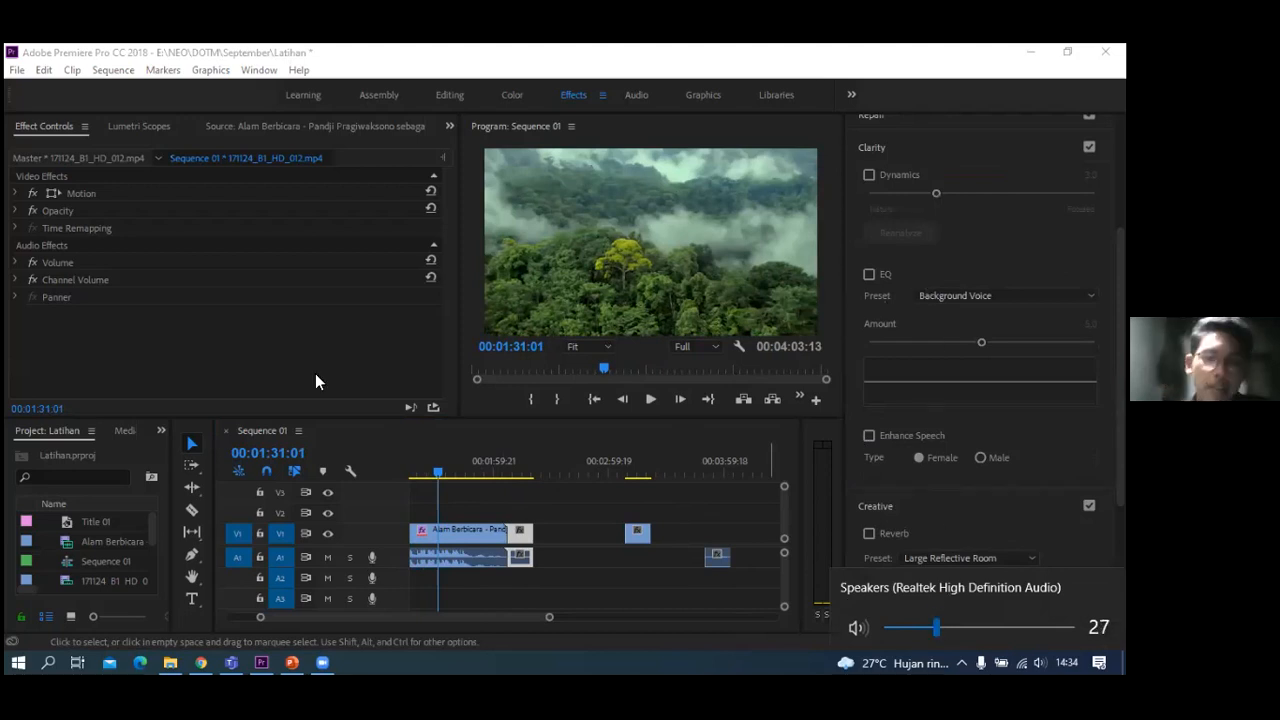
left_click(647, 276)
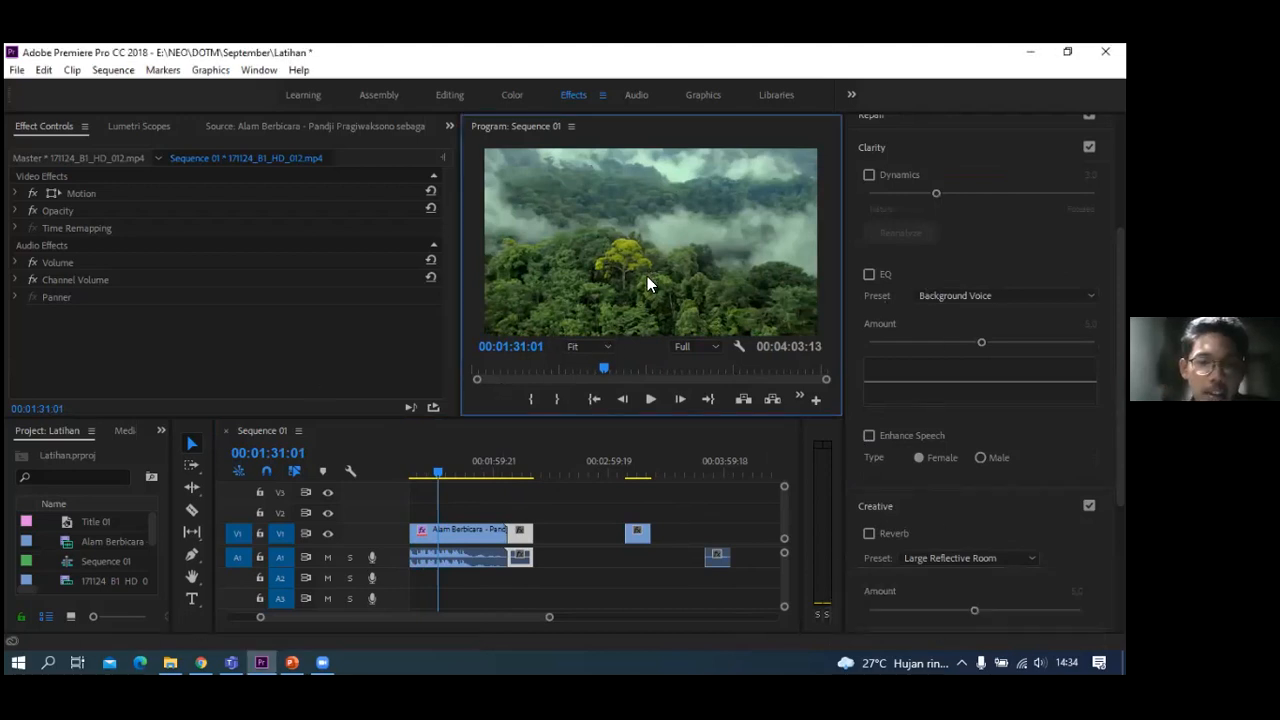
key("space")
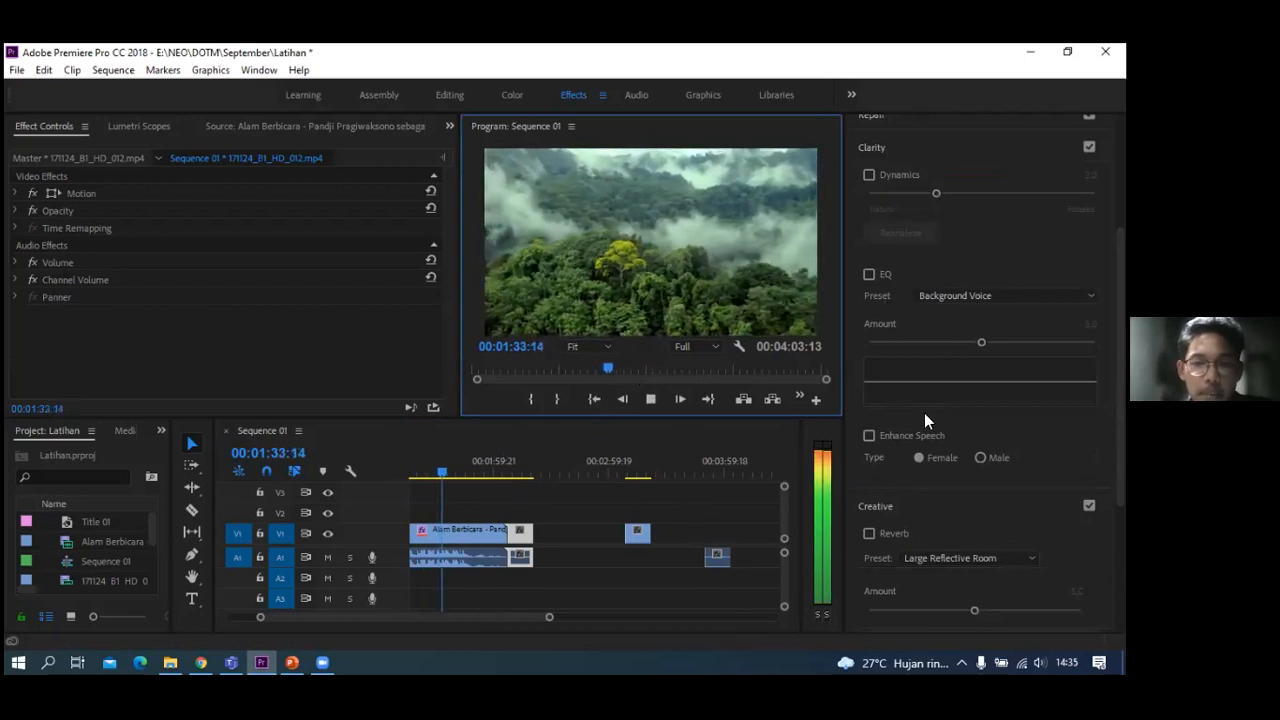
key("space")
- Enable the clip volume level of the 171124_B1_HD_012.mp4 clip and, during playback, try 15 dB before setting it to -60 dB
scroll(950, 300, "down", 5)
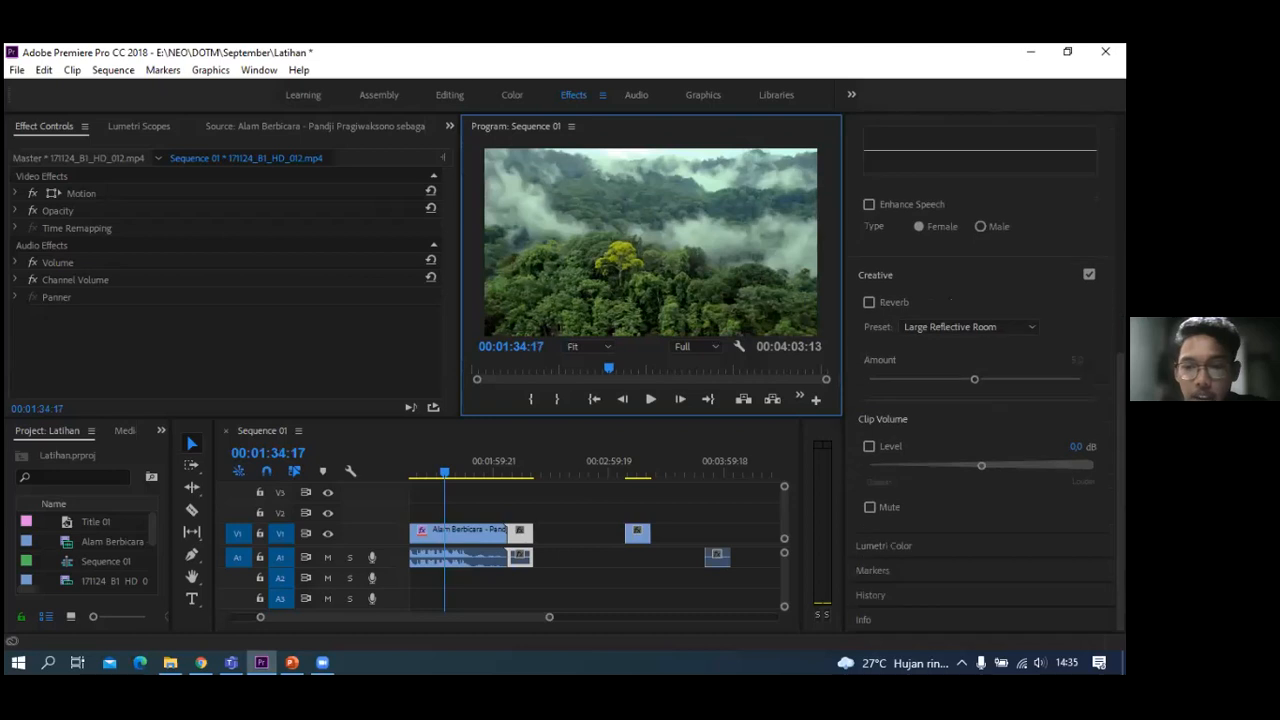
left_click(869, 447)
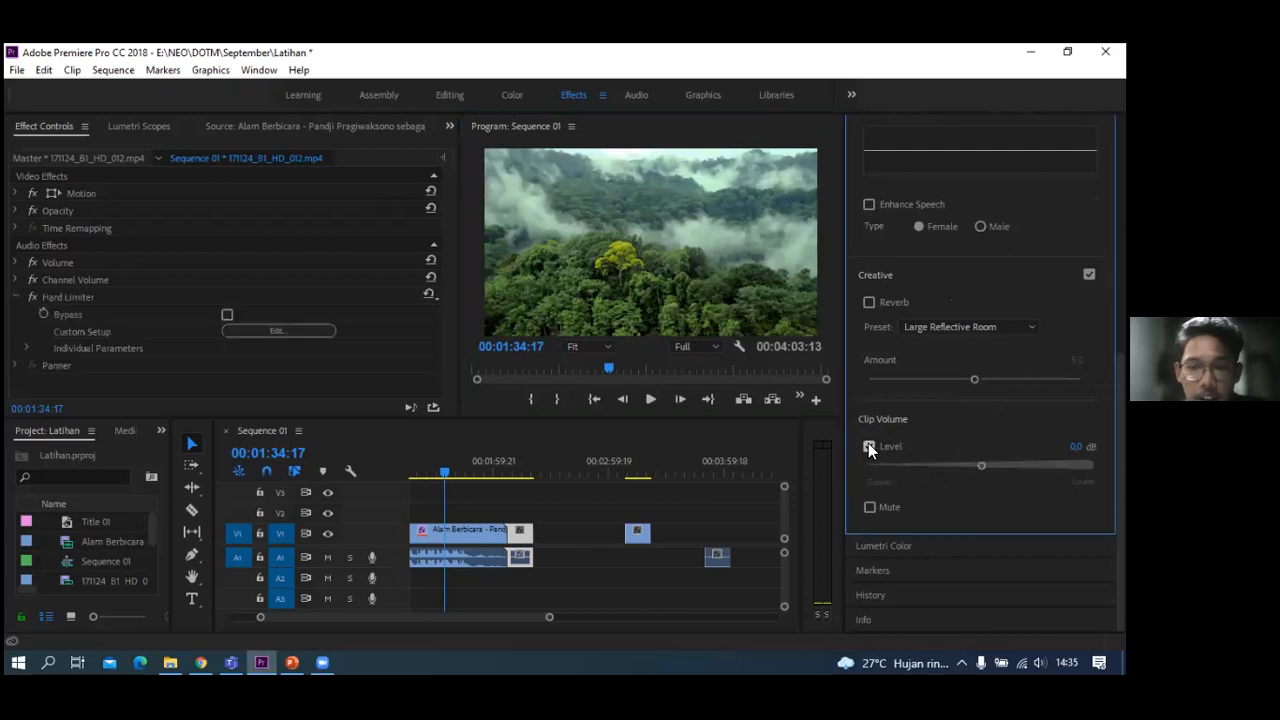
left_click(869, 447)
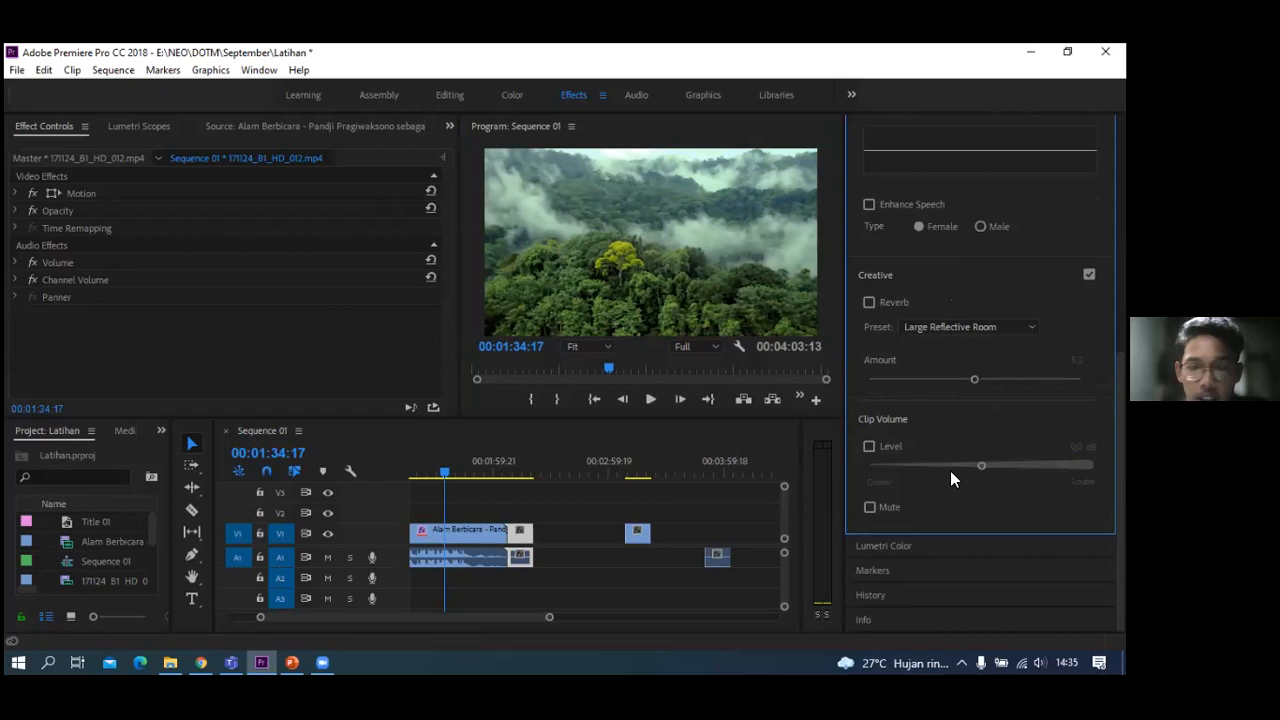
mouse_move(981, 466)
left_mouse_down()
mouse_move(1004, 466)
mouse_move(984, 466)
left_mouse_up()
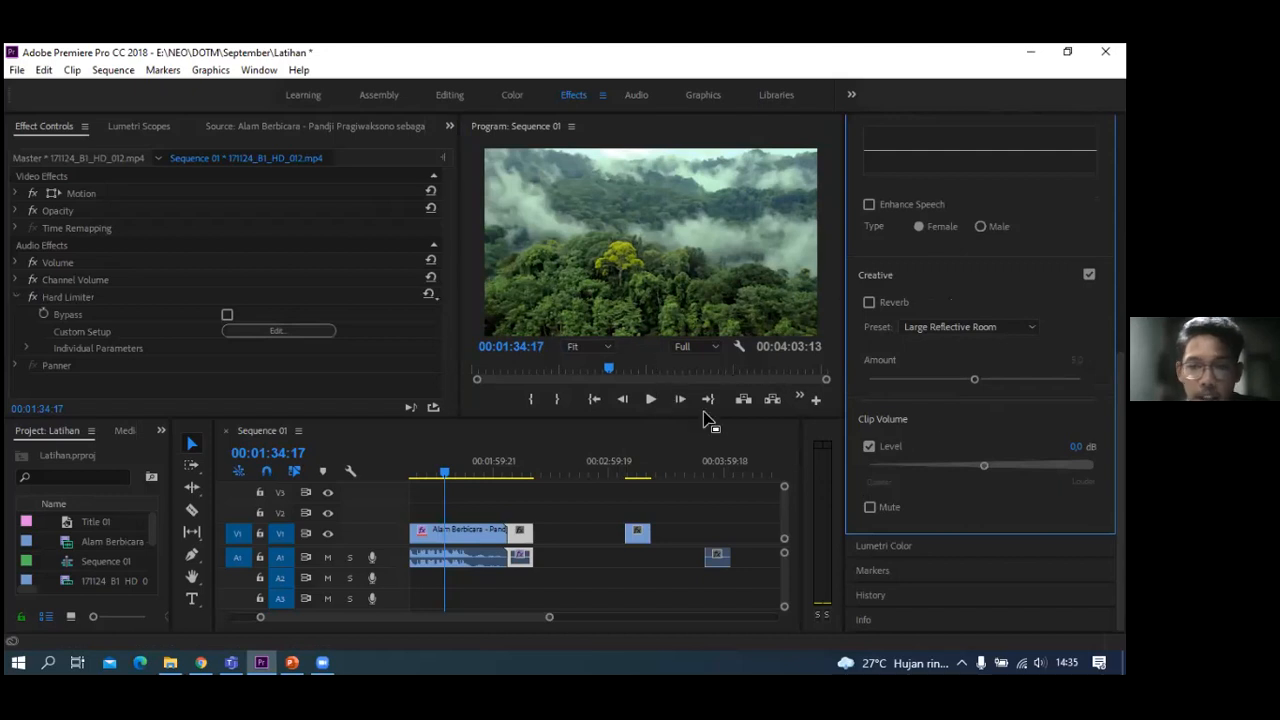
key("space")
left_click_drag(984, 466, 1094, 466)
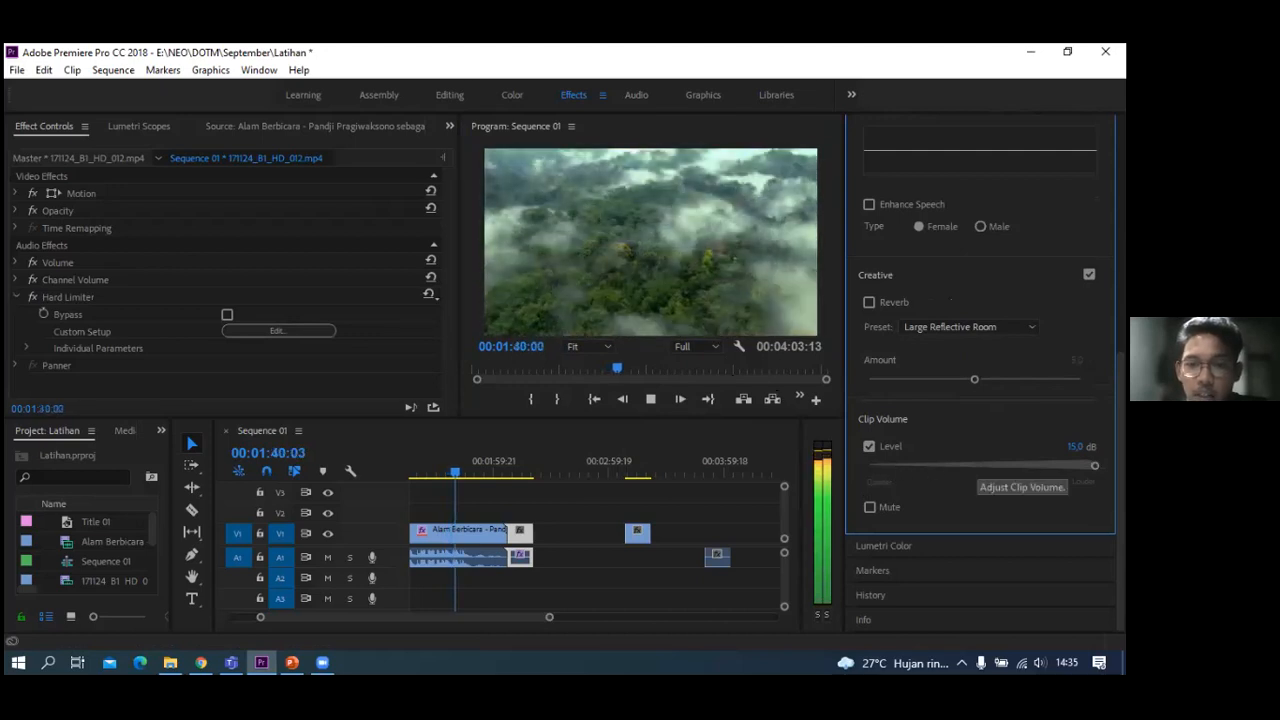
left_click_drag(1094, 466, 848, 472)
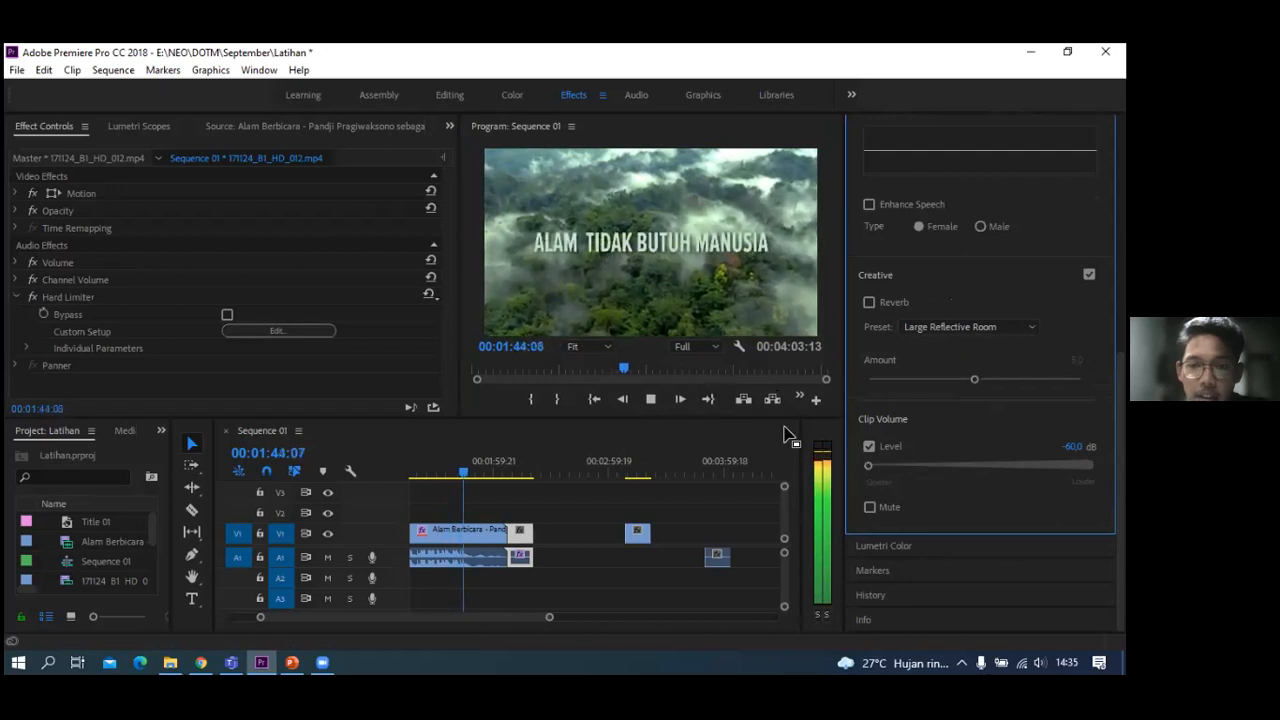
key("space")
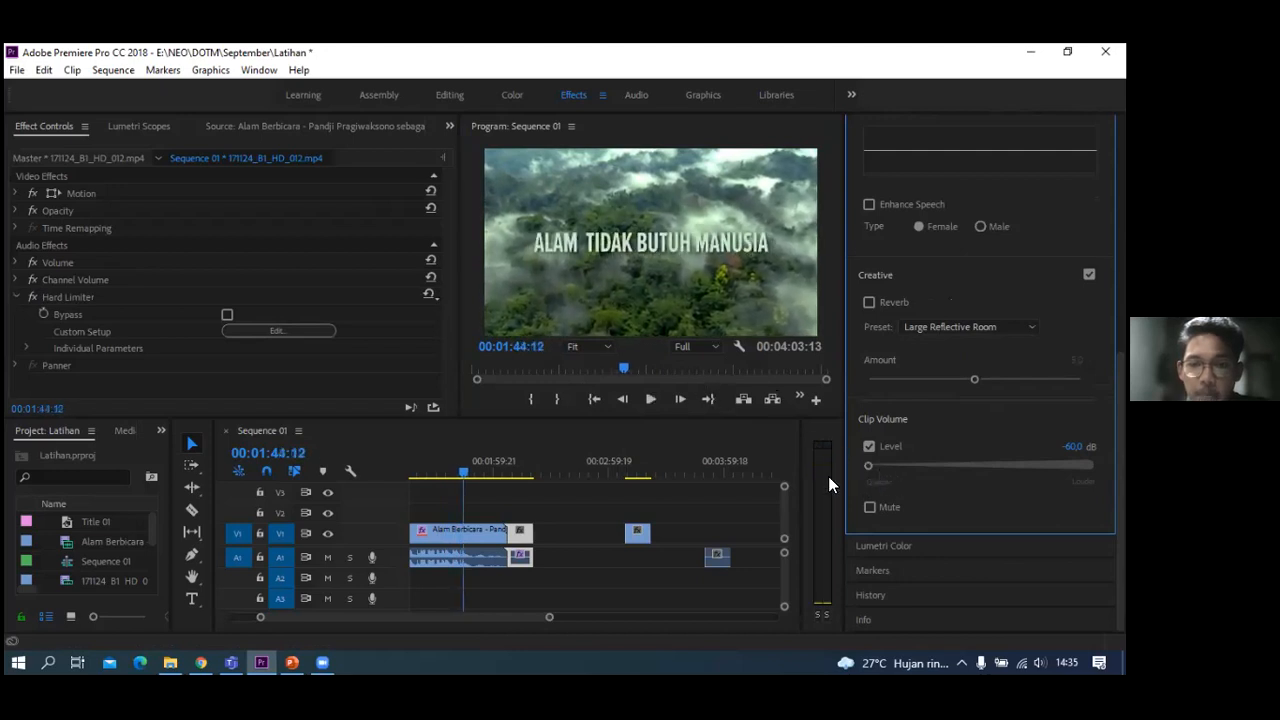
- Assign the Dialogue audio type to the Alam Berbicara clip and raise its clip volume level to 1,2 dB during playback
left_click(491, 532)
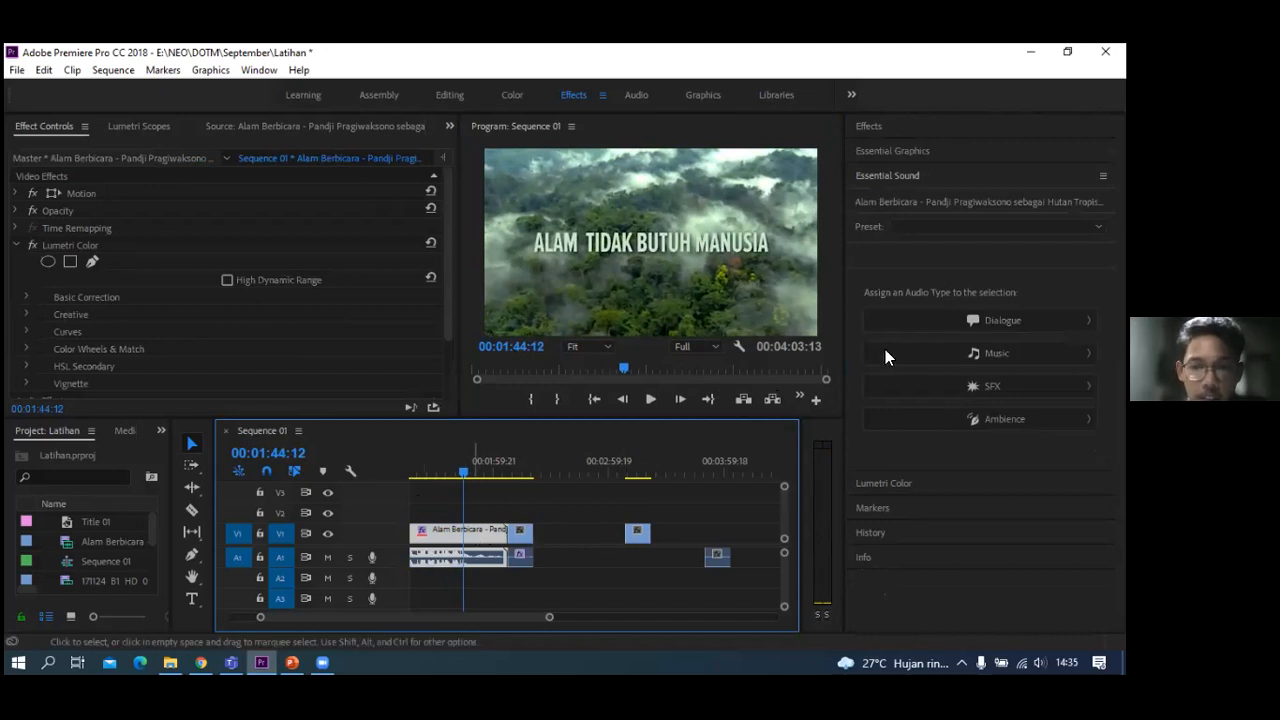
left_click(1002, 320)
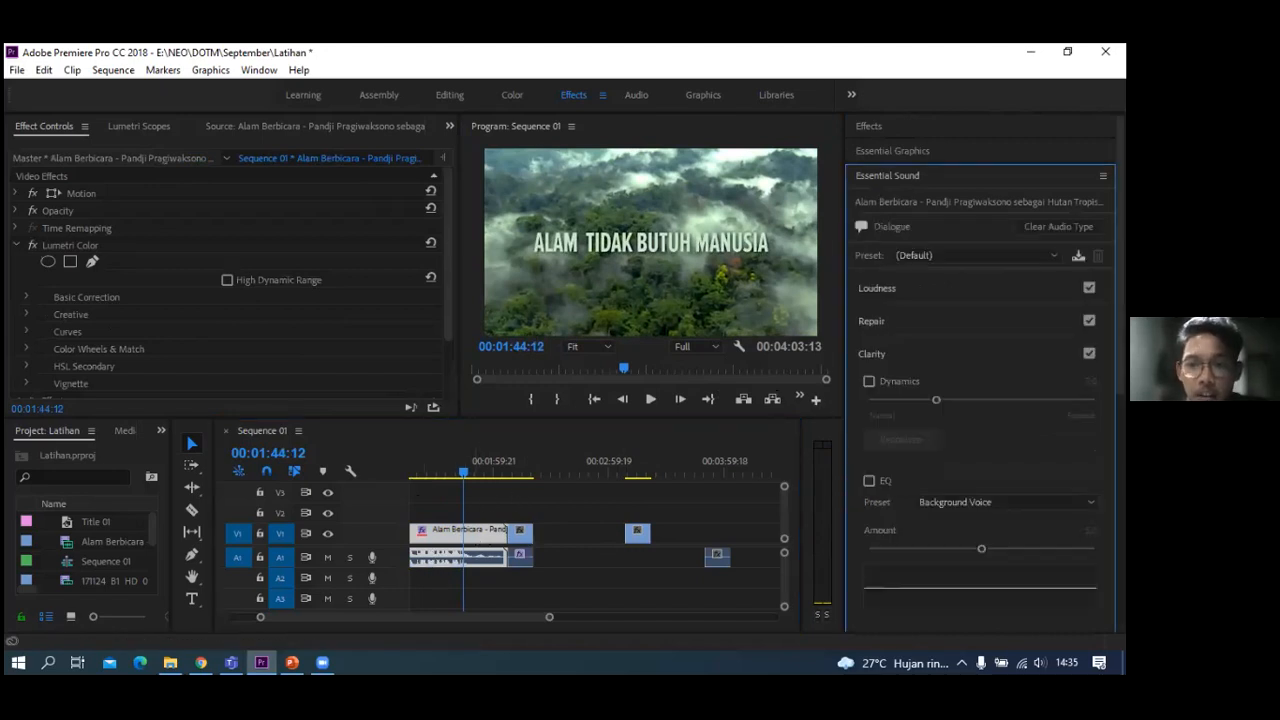
scroll(980, 380, "down", 5)
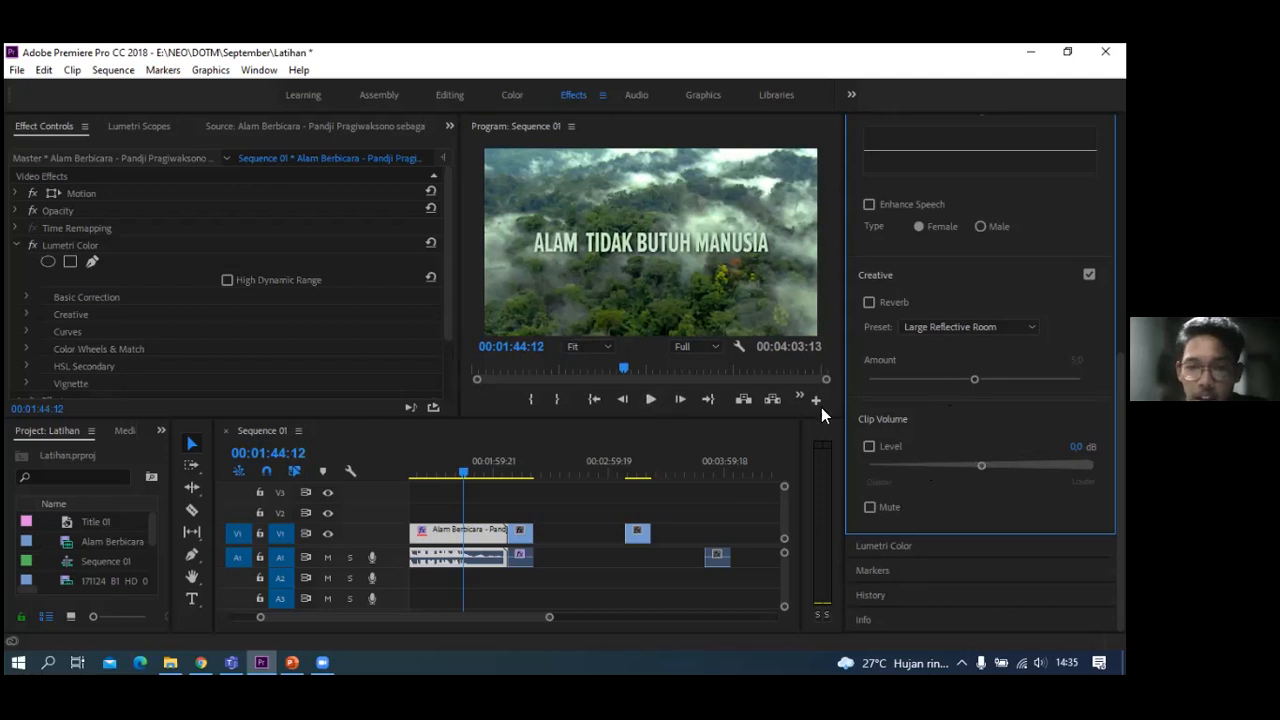
left_click(650, 399)
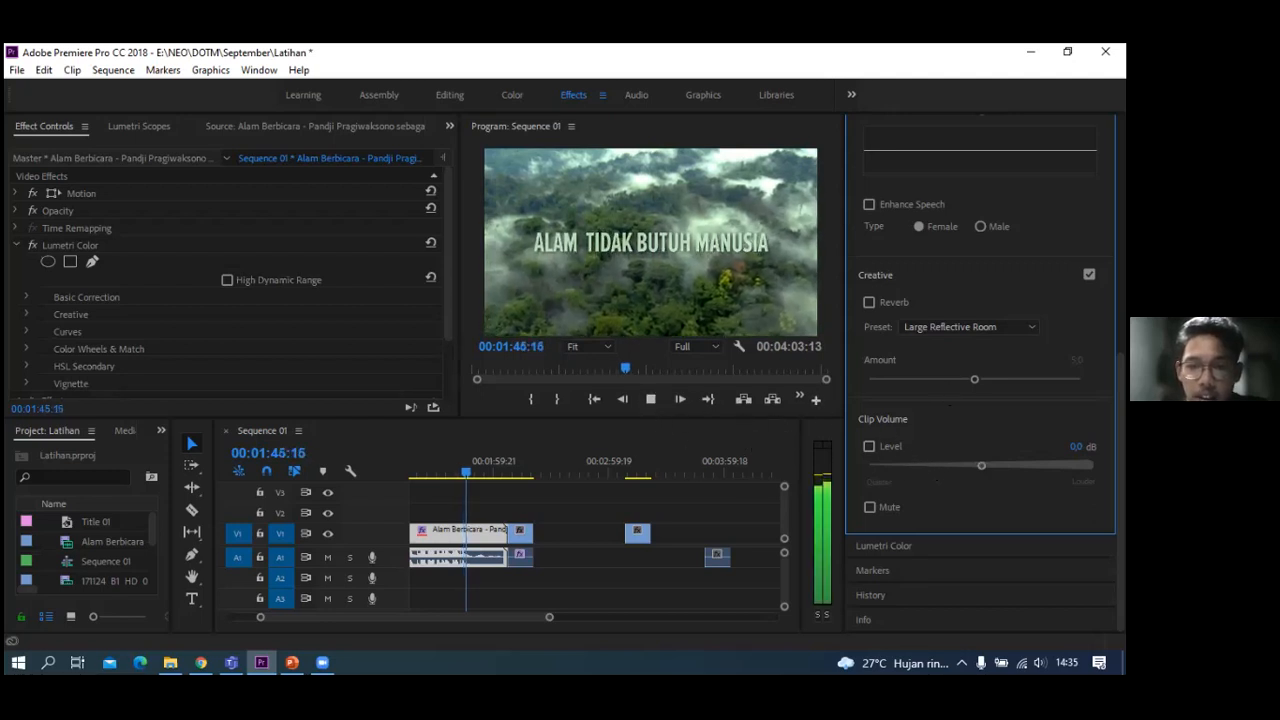
left_click_drag(981, 466, 1095, 466)
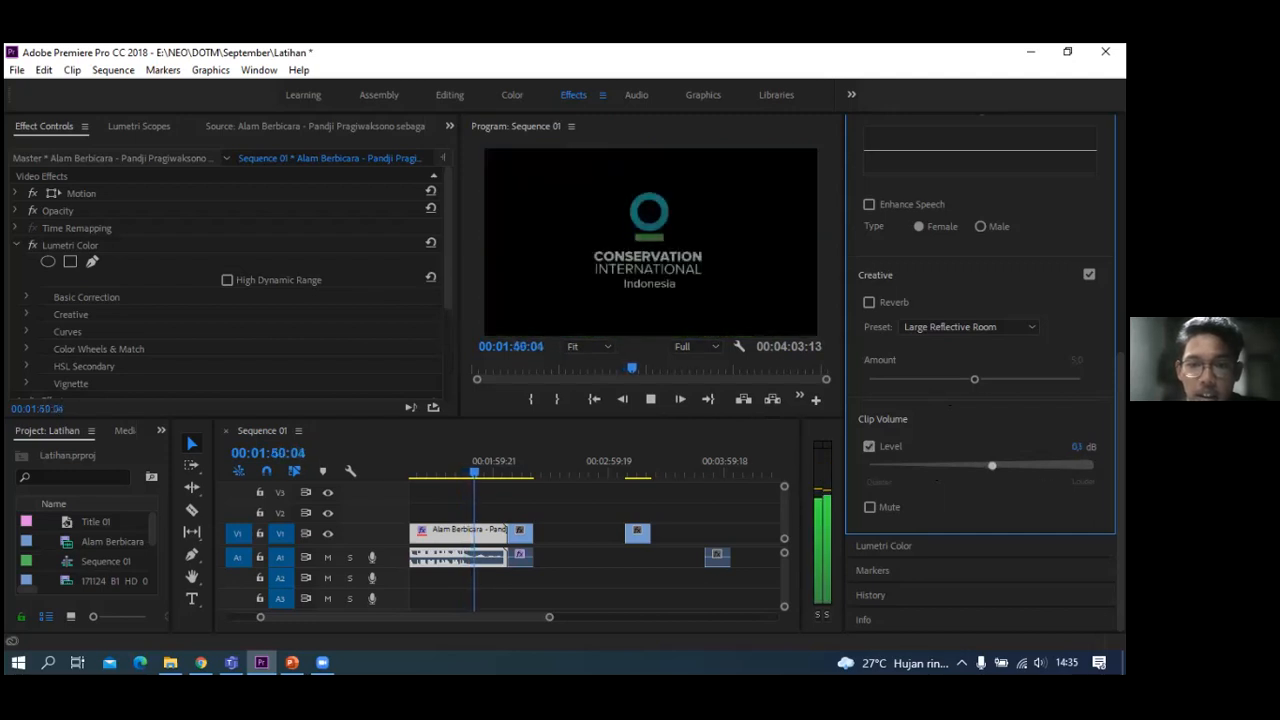
left_click_drag(1095, 466, 1009, 466)
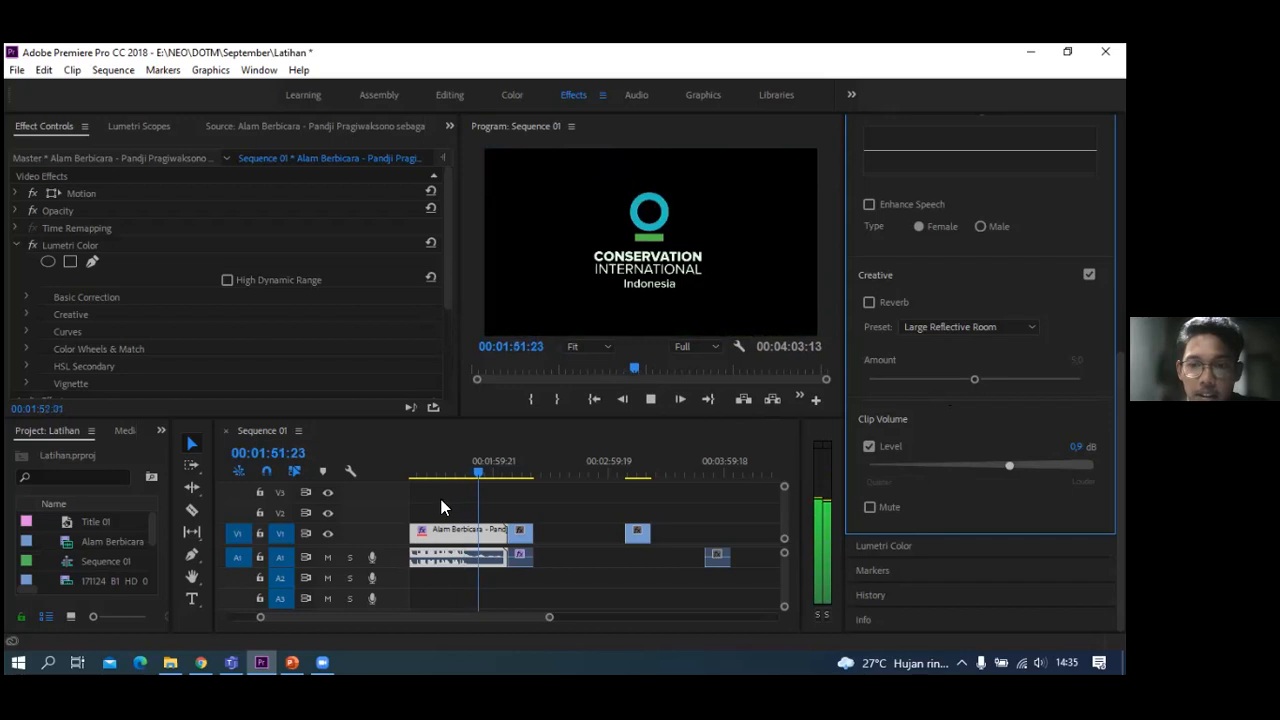
- Replay the sequence briefly from about 00:01:40 to hear the Alam Berbicara clip at its new volume
left_click_drag(479, 471, 456, 472)
key("space")
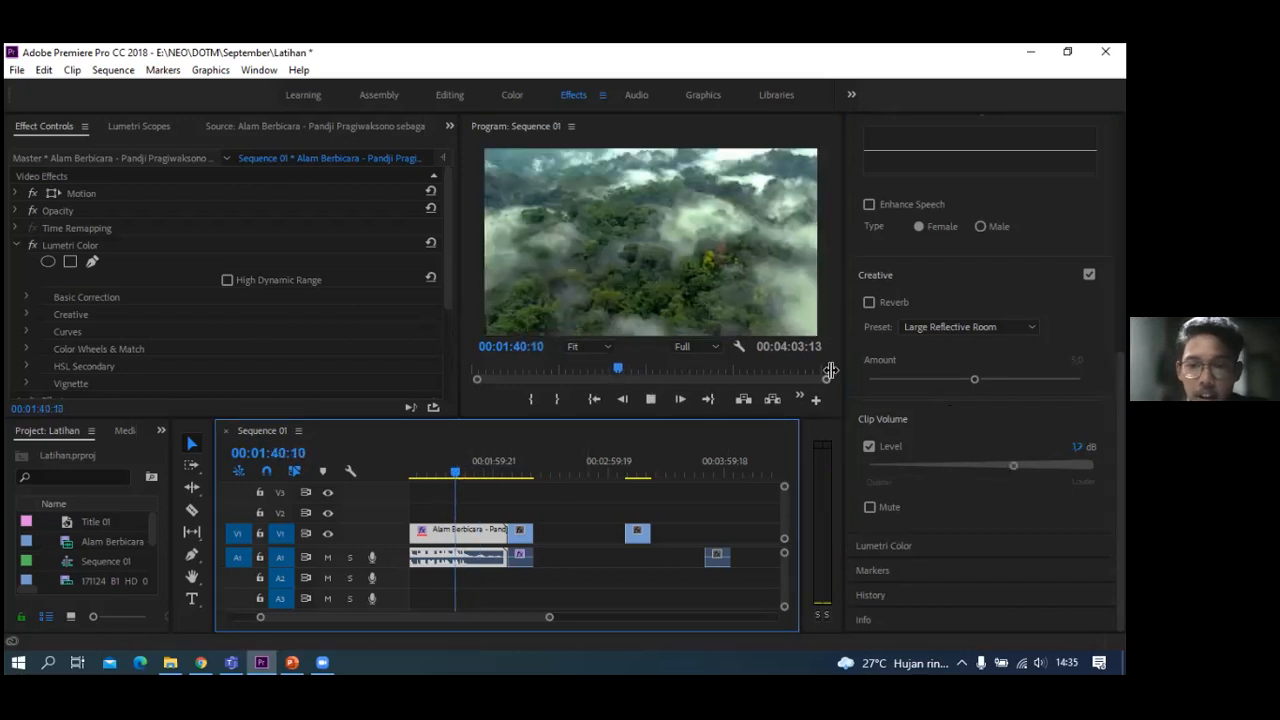
key("space")
- Collapse the Clarity section and the Essential Sound panel, and switch to the Audio workspace
scroll(906, 250, "up", 5)
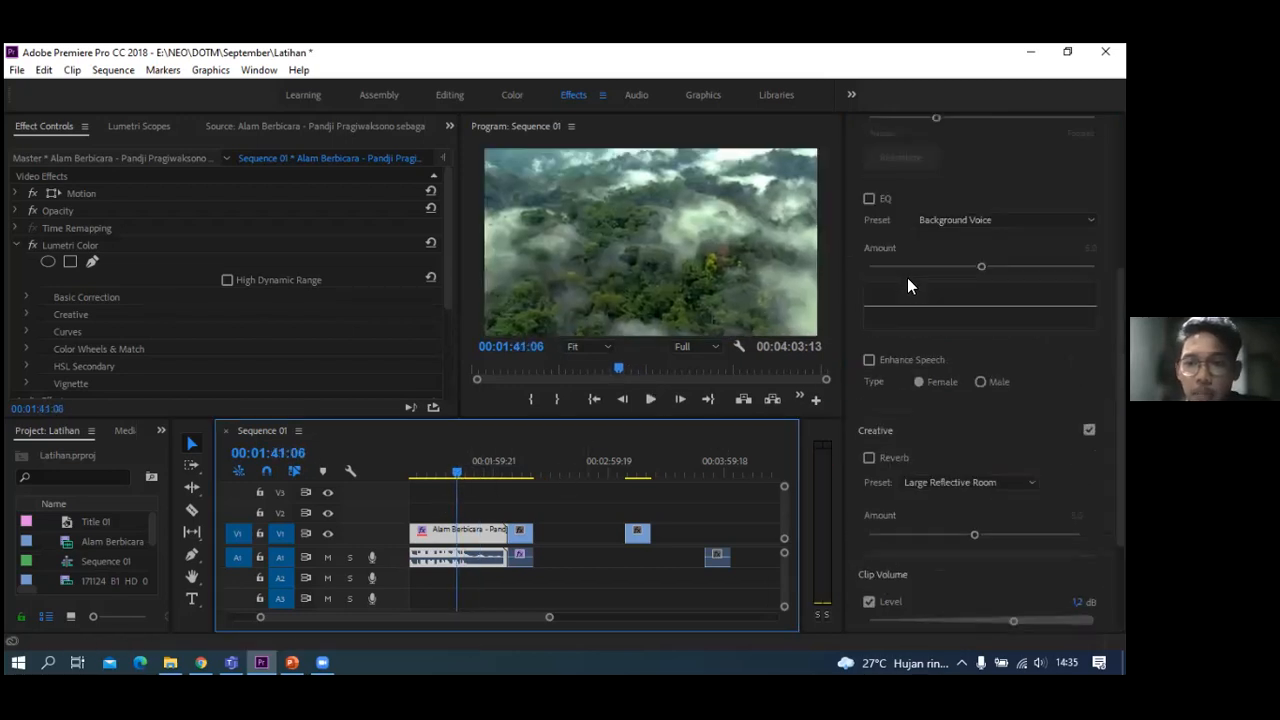
left_click(877, 229)
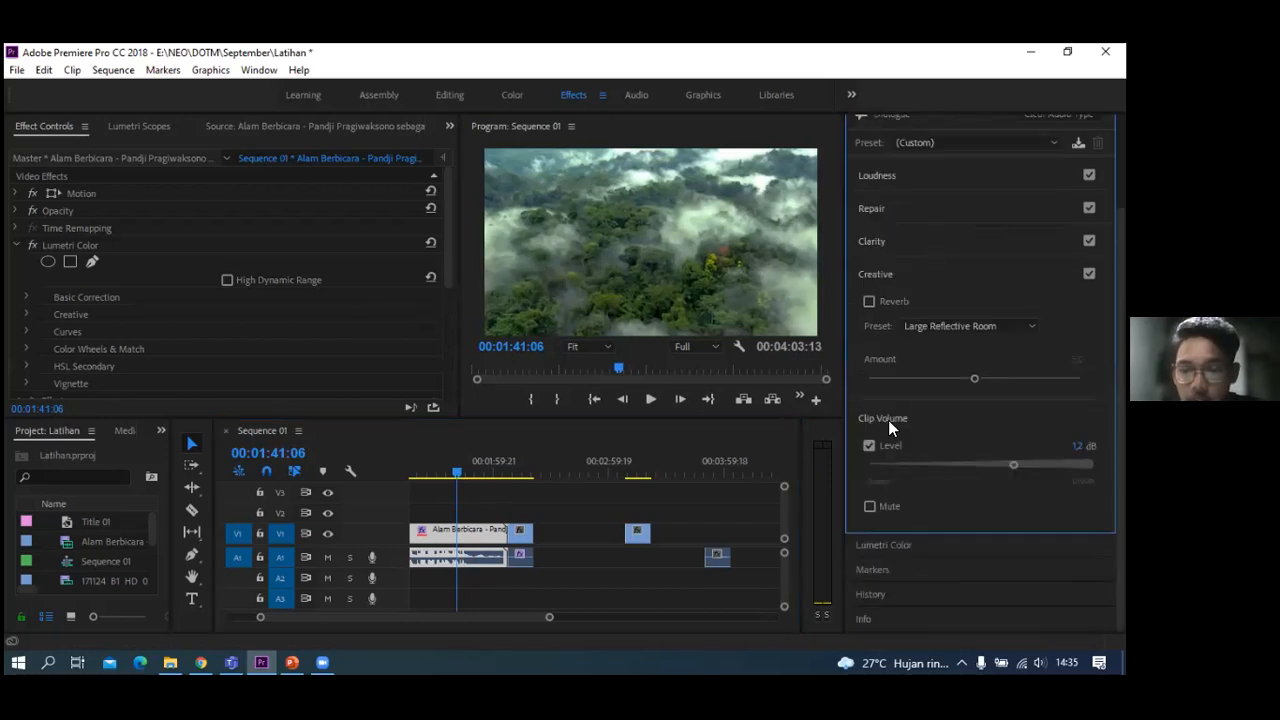
scroll(893, 330, "up", 3)
left_click(905, 178)
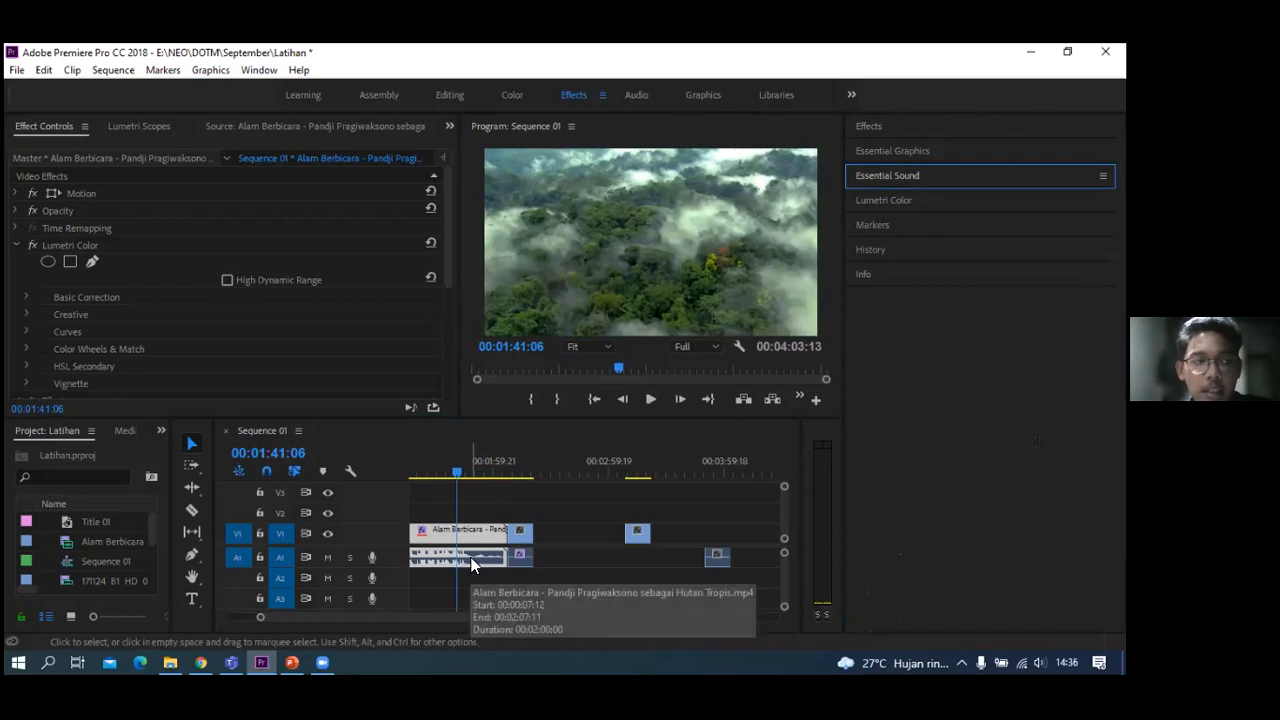
left_click(636, 95)
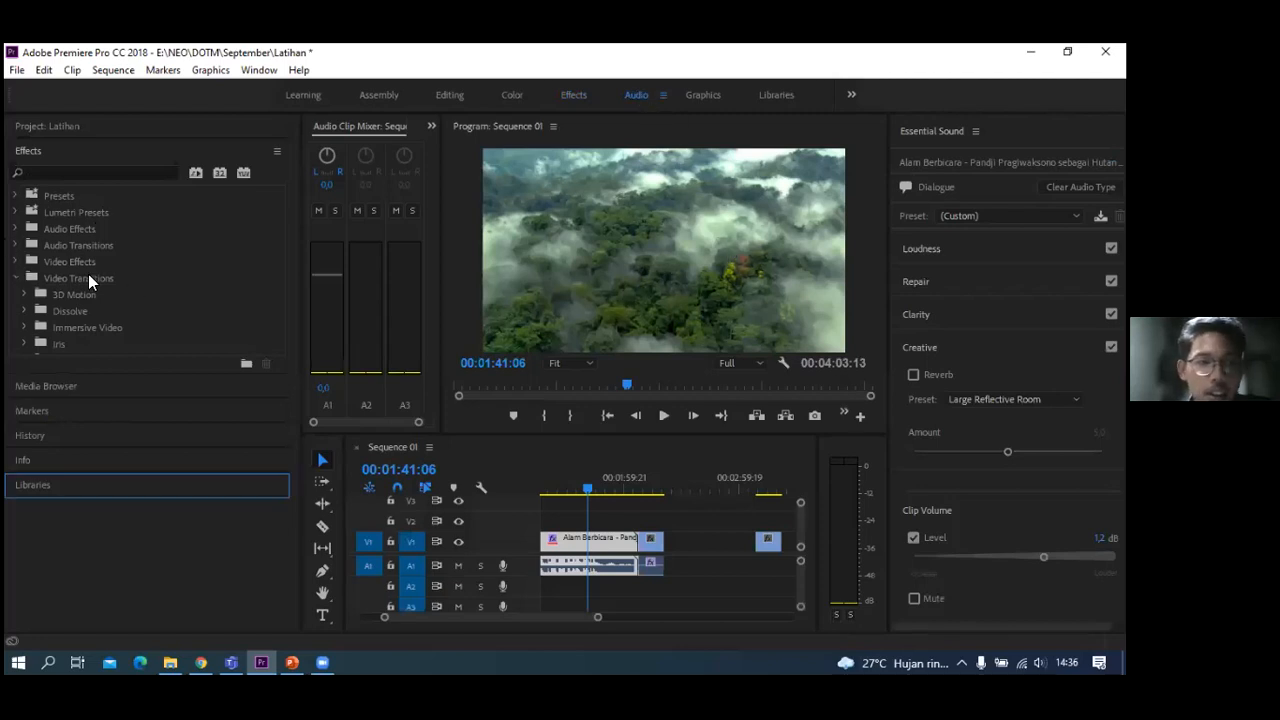
- Look through the Video Transitions categories in the effects list
left_click(34, 153)
scroll(51, 218, "down", 1)
scroll(96, 291, "up", 1)
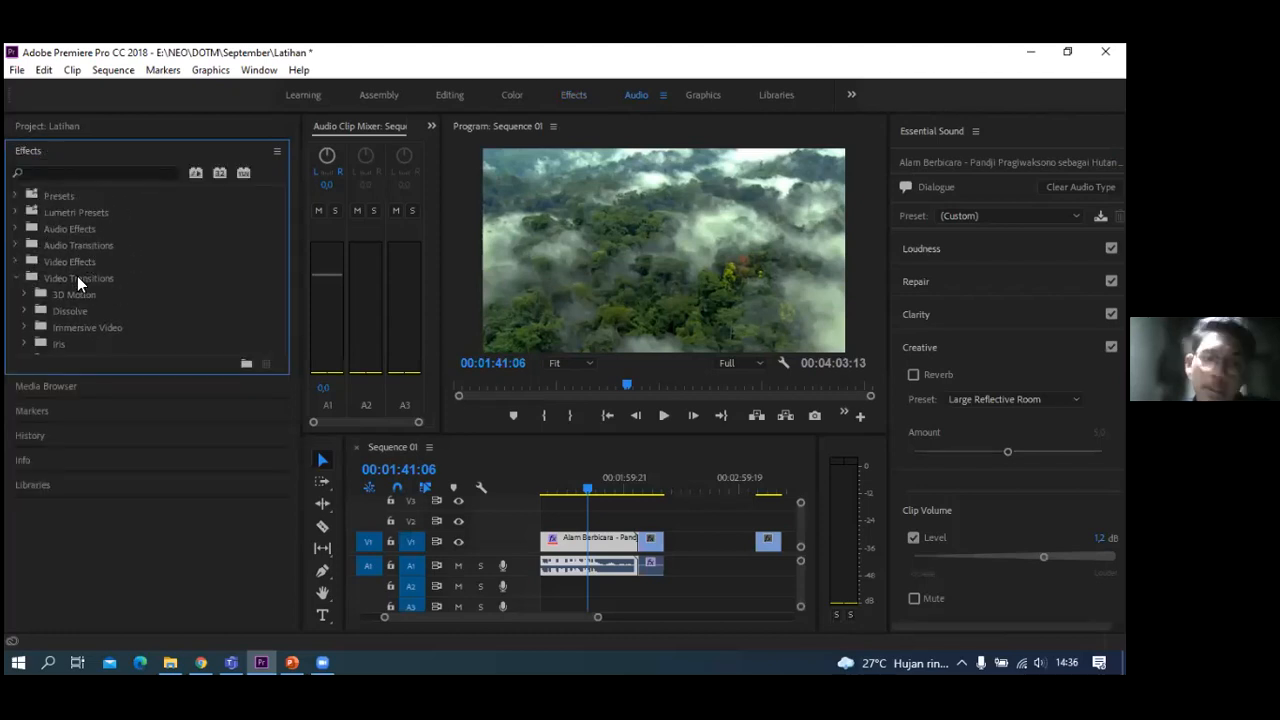
scroll(84, 262, "down", 4)
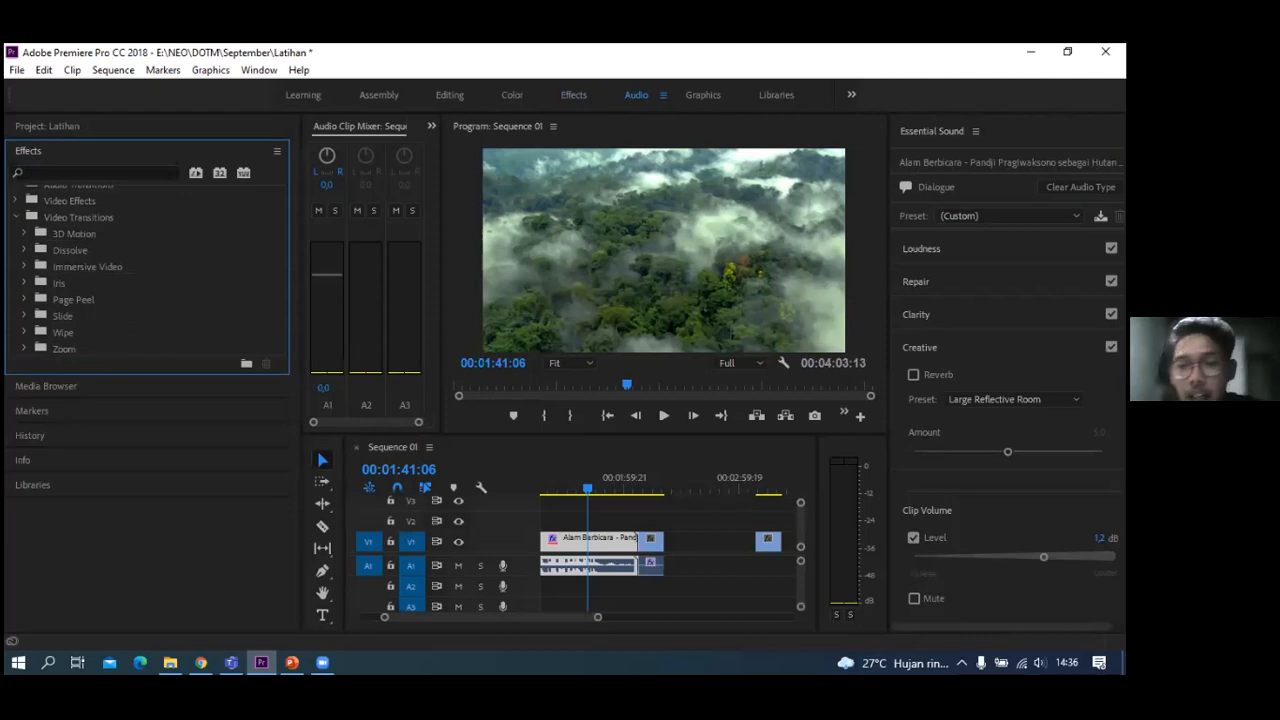
- Collapse the Creative section of the audio settings and play the sequence from 00:01:41:06
left_click(919, 347)
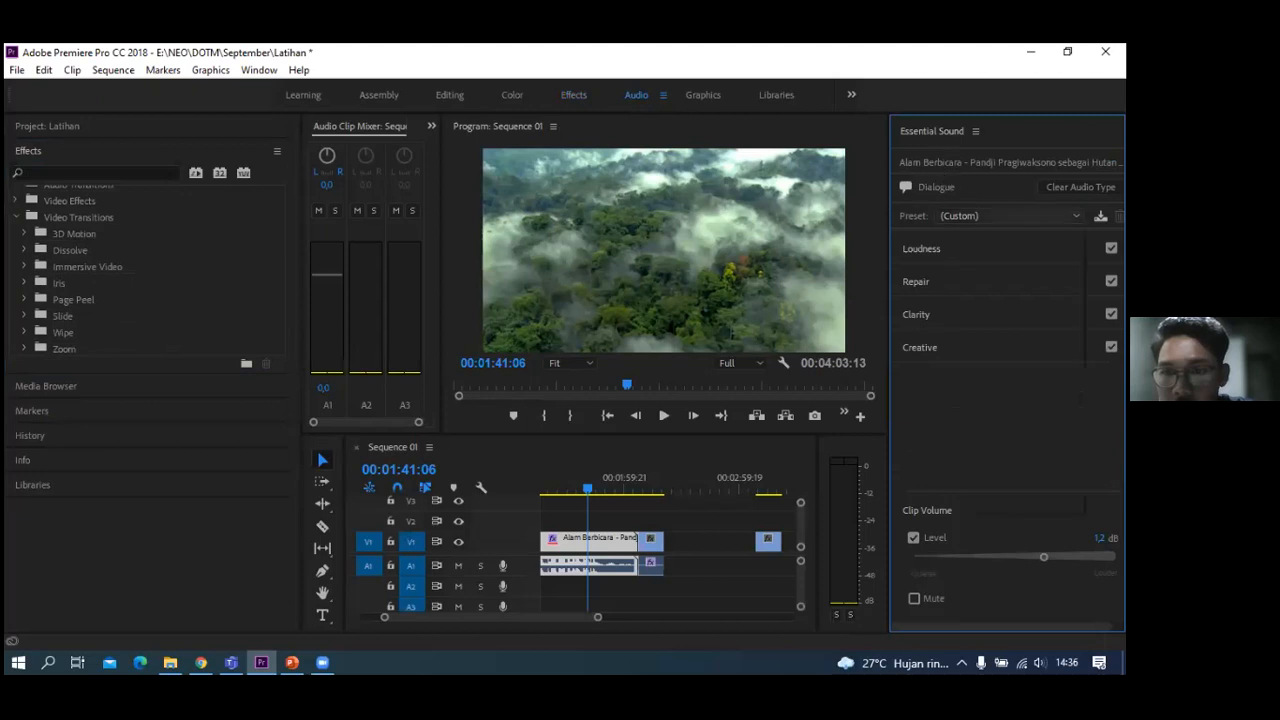
left_click(1010, 215)
left_click(634, 318)
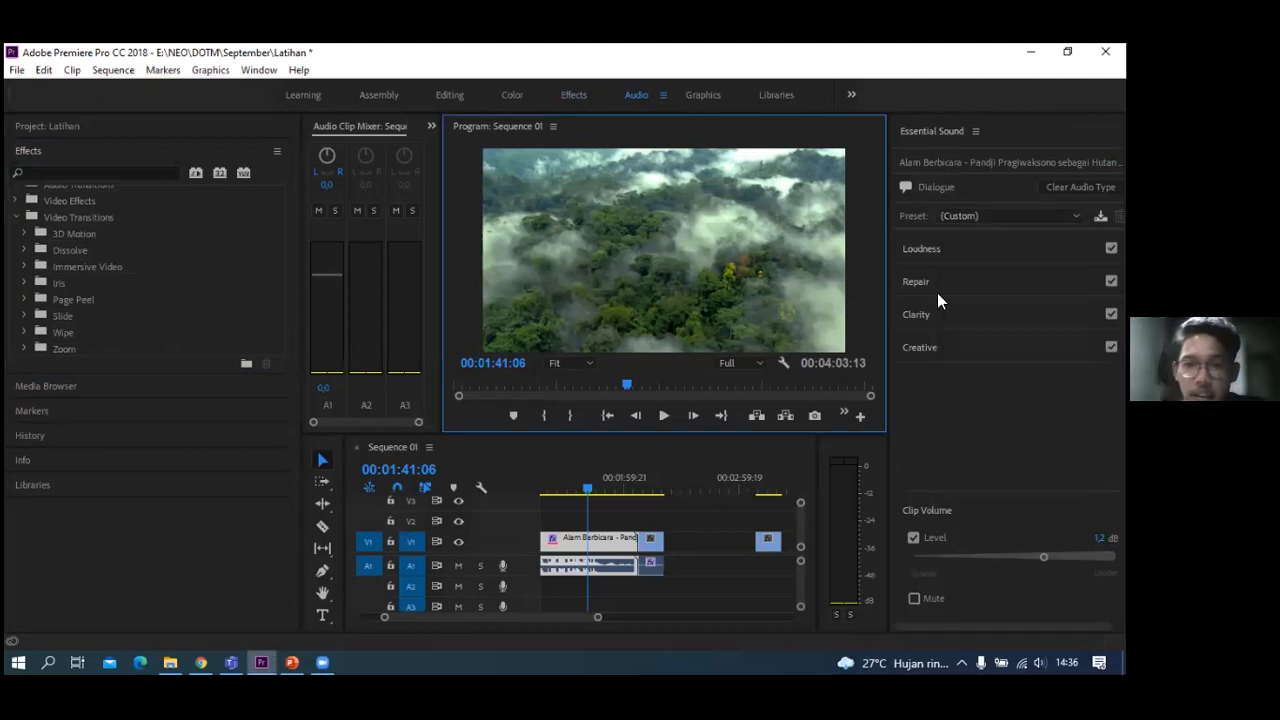
key("space")
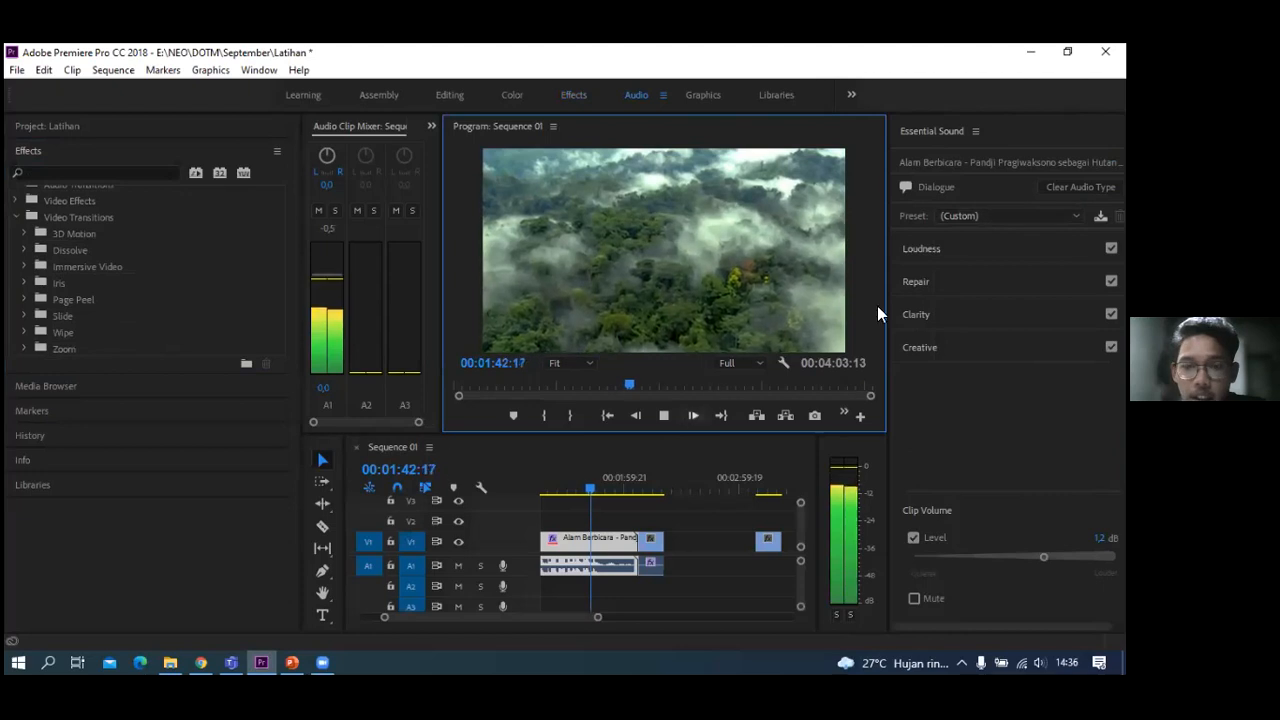
- Apply the Clean Up Noisy Dialogue preset to the Alam Berbicara clip and replay the sequence from near 00:01:36
left_click(1010, 216)
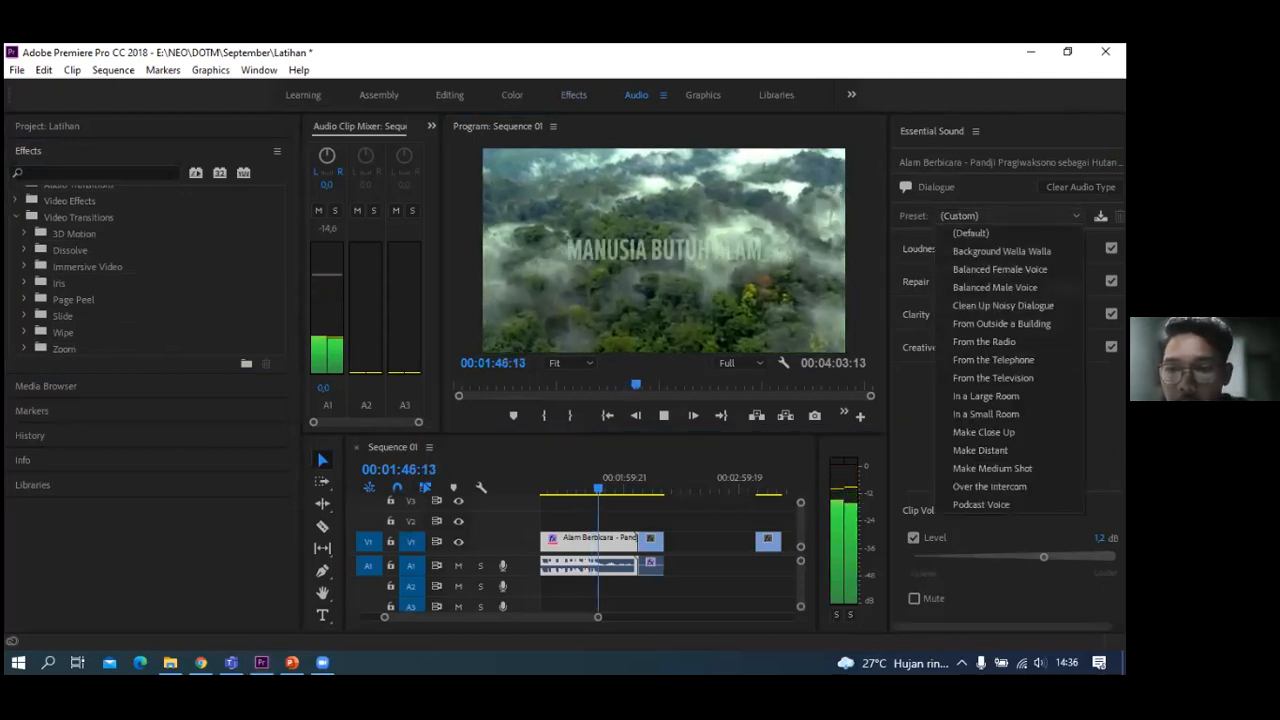
left_click(563, 491)
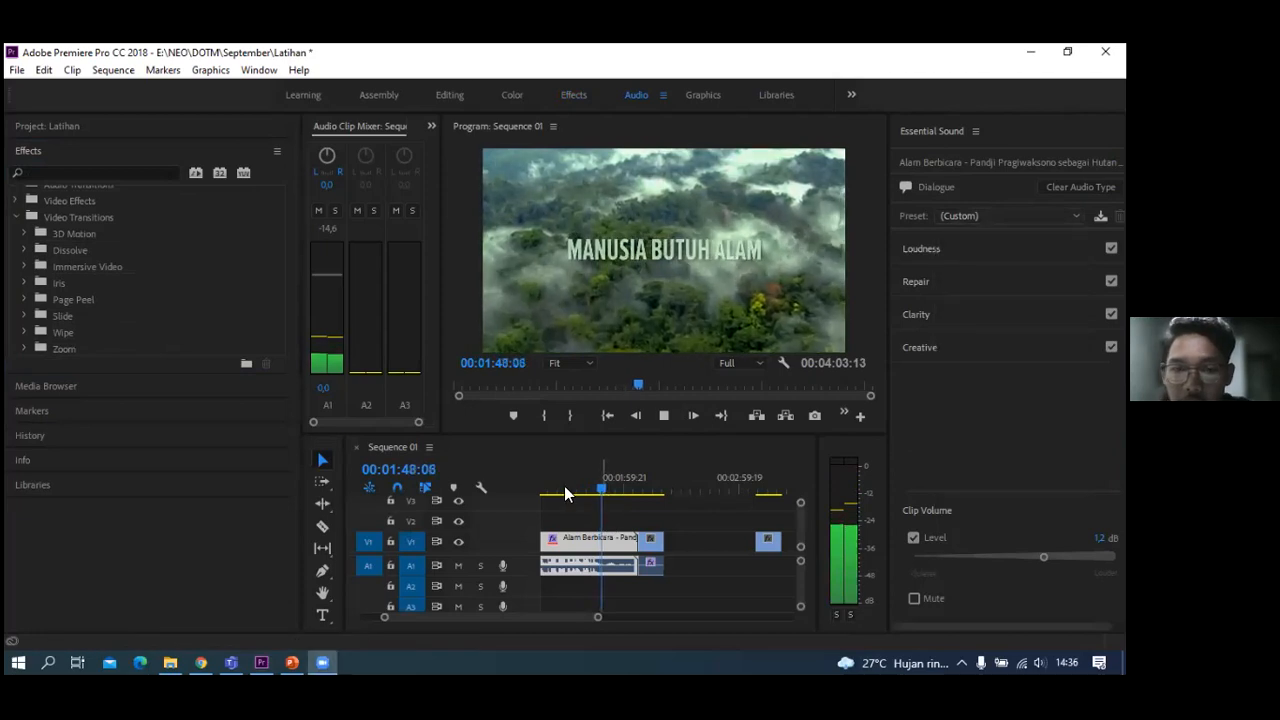
left_click(563, 491)
left_click(1010, 216)
left_click(1002, 488)
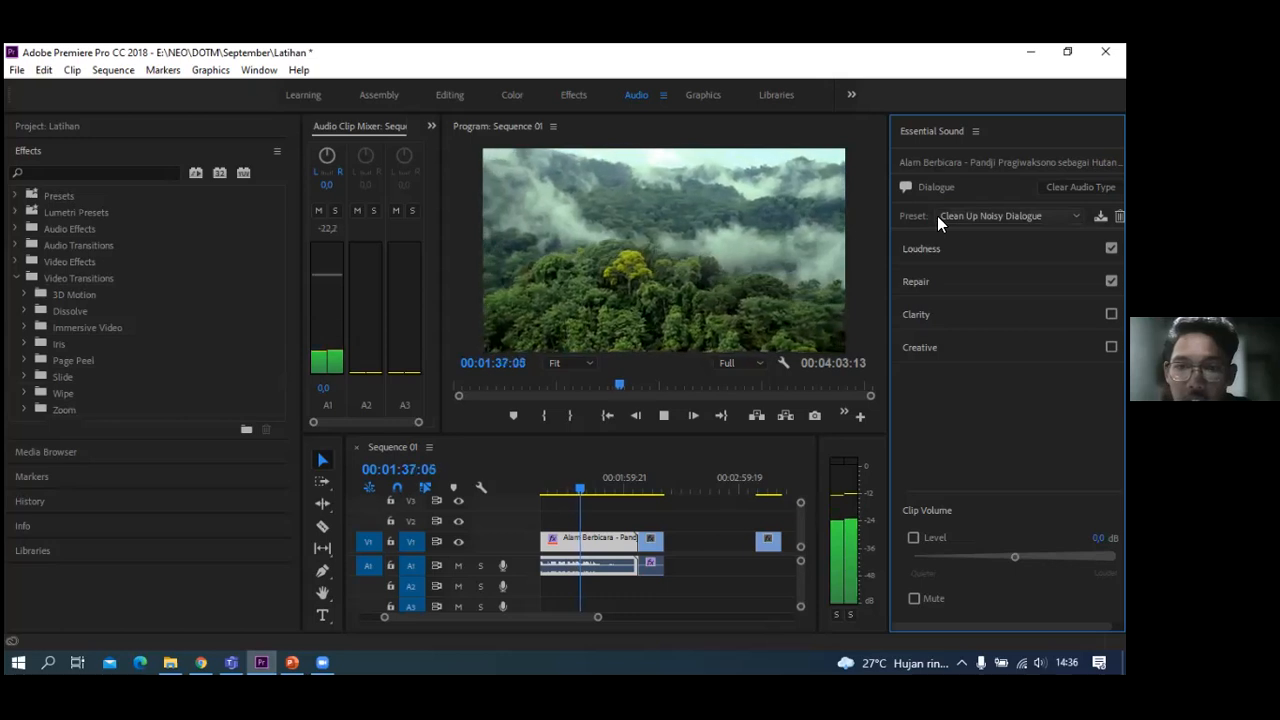
- Adjust the system volume up and down during playback, ending at 50
key("XF86AudioRaiseVolume")
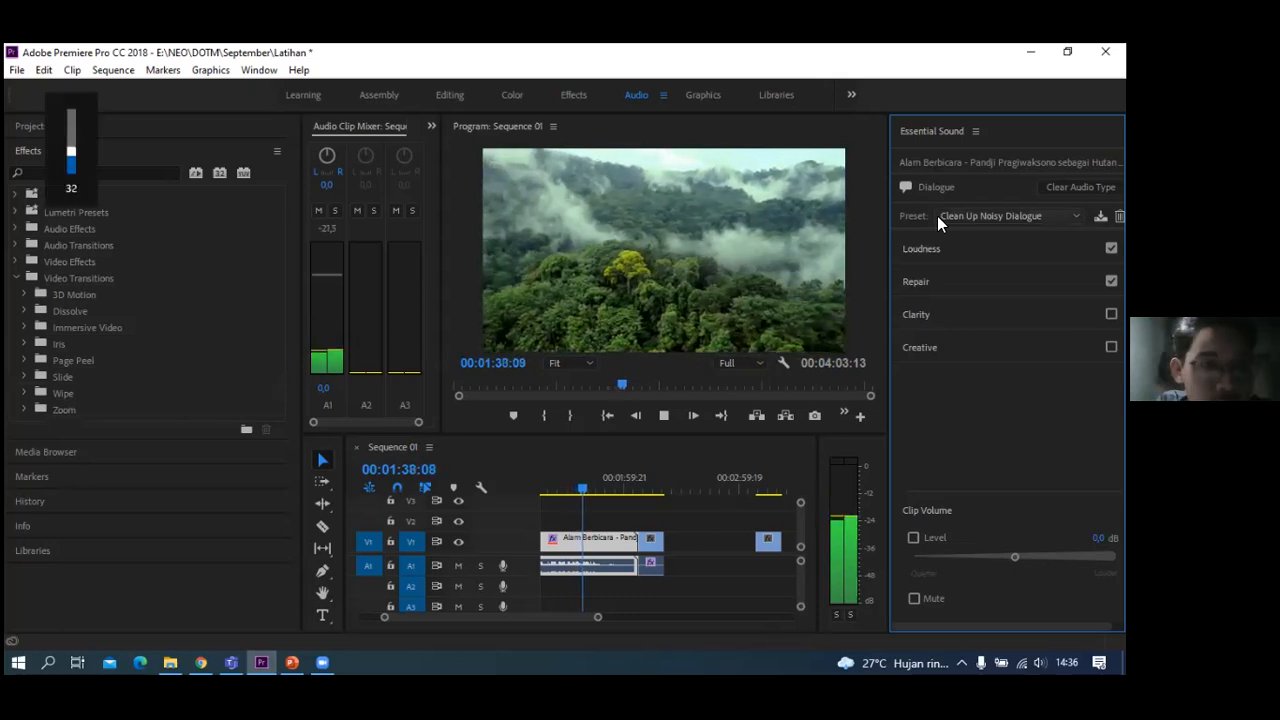
key("XF86AudioRaiseVolume")
key("XF86AudioRaiseVolume")
key("XF86AudioRaiseVolume")
key("XF86AudioRaiseVolume")
key("XF86AudioRaiseVolume")
key("XF86AudioRaiseVolume")
key("XF86AudioRaiseVolume")
key("XF86AudioRaiseVolume")
key("XF86AudioRaiseVolume")
key("XF86AudioRaiseVolume")
key("XF86AudioRaiseVolume")
key("XF86AudioRaiseVolume")
key("XF86AudioRaiseVolume")
key("XF86AudioRaiseVolume")
key("XF86AudioRaiseVolume")
key("XF86AudioRaiseVolume")
key("XF86AudioRaiseVolume")
key("XF86AudioRaiseVolume")
key("XF86AudioRaiseVolume")
key("XF86AudioRaiseVolume")
key("XF86AudioLowerVolume")
key("XF86AudioLowerVolume")
key("XF86AudioLowerVolume")
key("XF86AudioLowerVolume")
key("XF86AudioLowerVolume")
key("XF86AudioLowerVolume")
key("XF86AudioLowerVolume")
key("XF86AudioLowerVolume")
key("XF86AudioLowerVolume")
key("XF86AudioLowerVolume")
key("XF86AudioLowerVolume")
key("XF86AudioLowerVolume")
key("XF86AudioLowerVolume")
key("XF86AudioRaiseVolume")
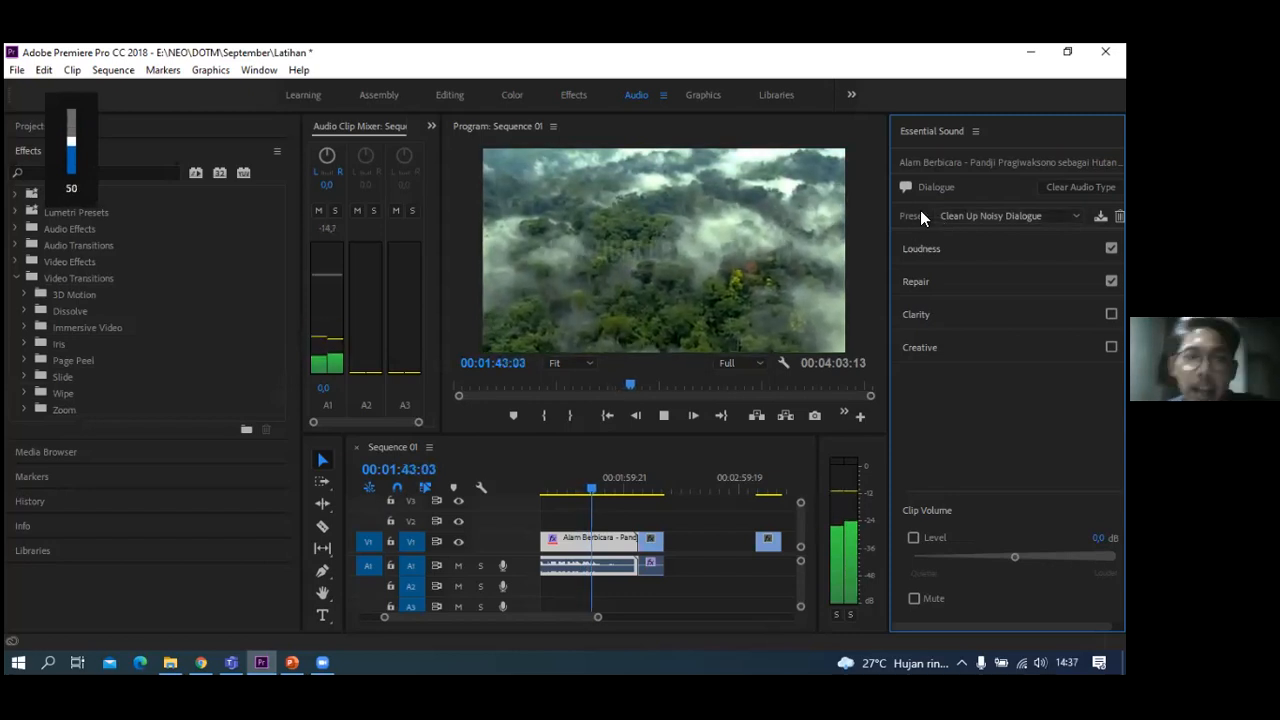
- Try the From the Television preset on the Alam Berbicara clip and return the playhead to 00:01:36:14
left_click(1008, 216)
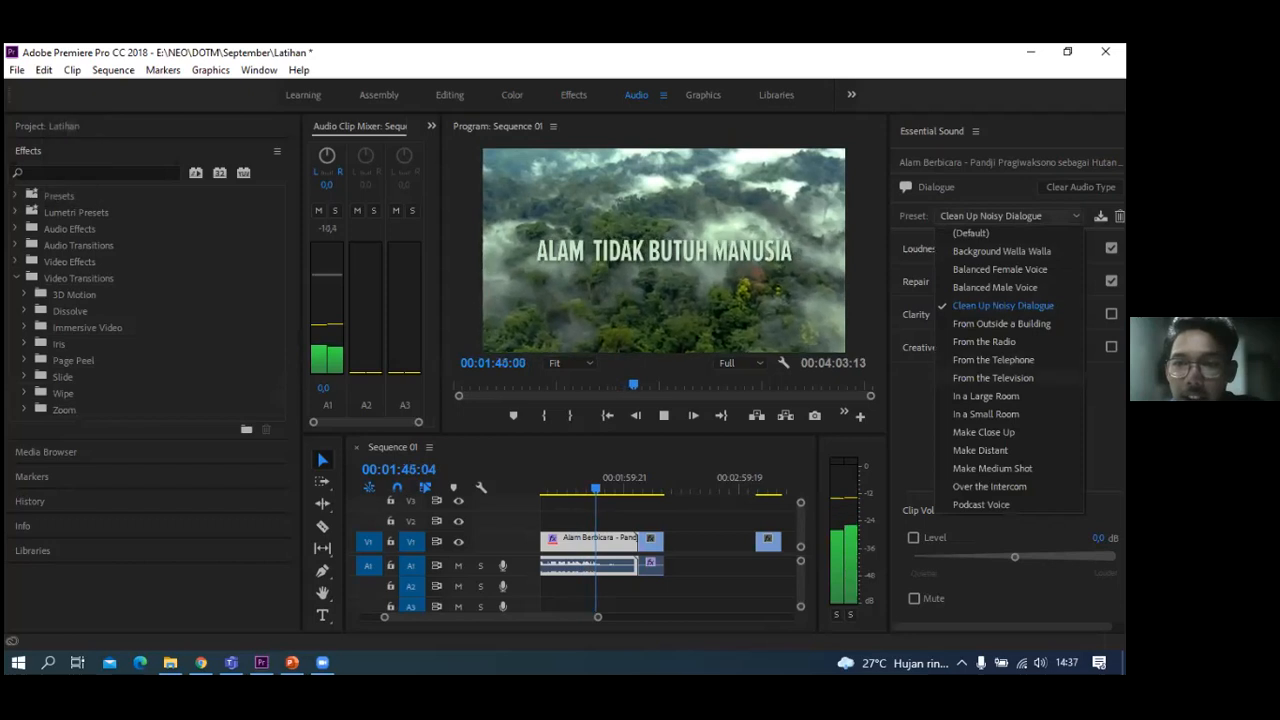
left_click(1000, 305)
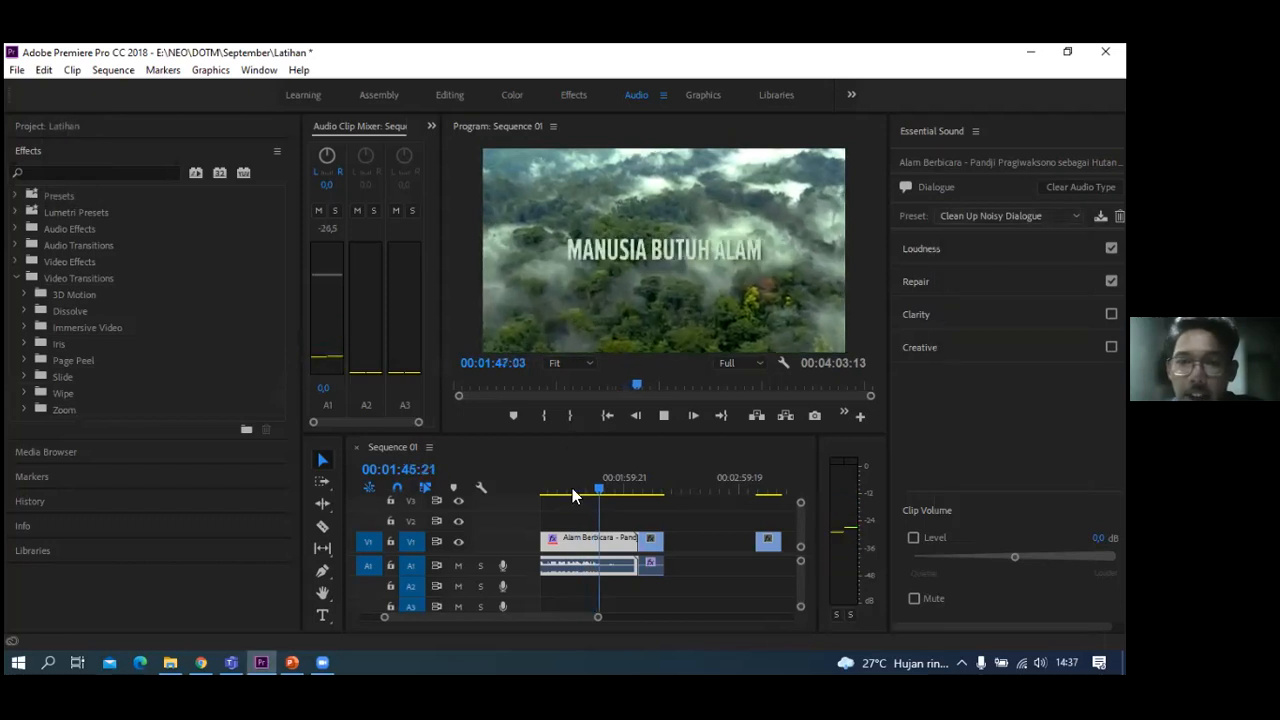
left_click(604, 490)
left_click_drag(612, 500, 579, 490)
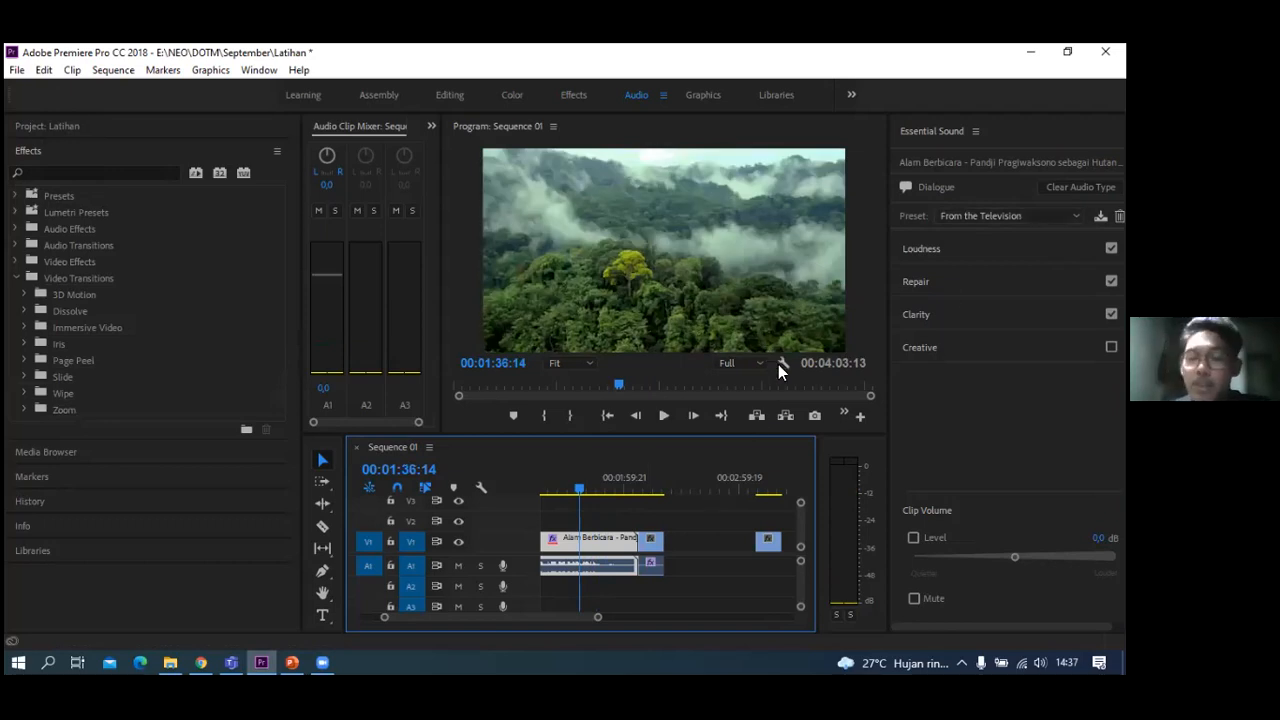
- Undo the recent preset changes on the Alam Berbicara clip and set its Dialogue preset to (Default)
left_click(1111, 314)
key("ctrl+z")
key("ctrl+z")
key("ctrl+z")
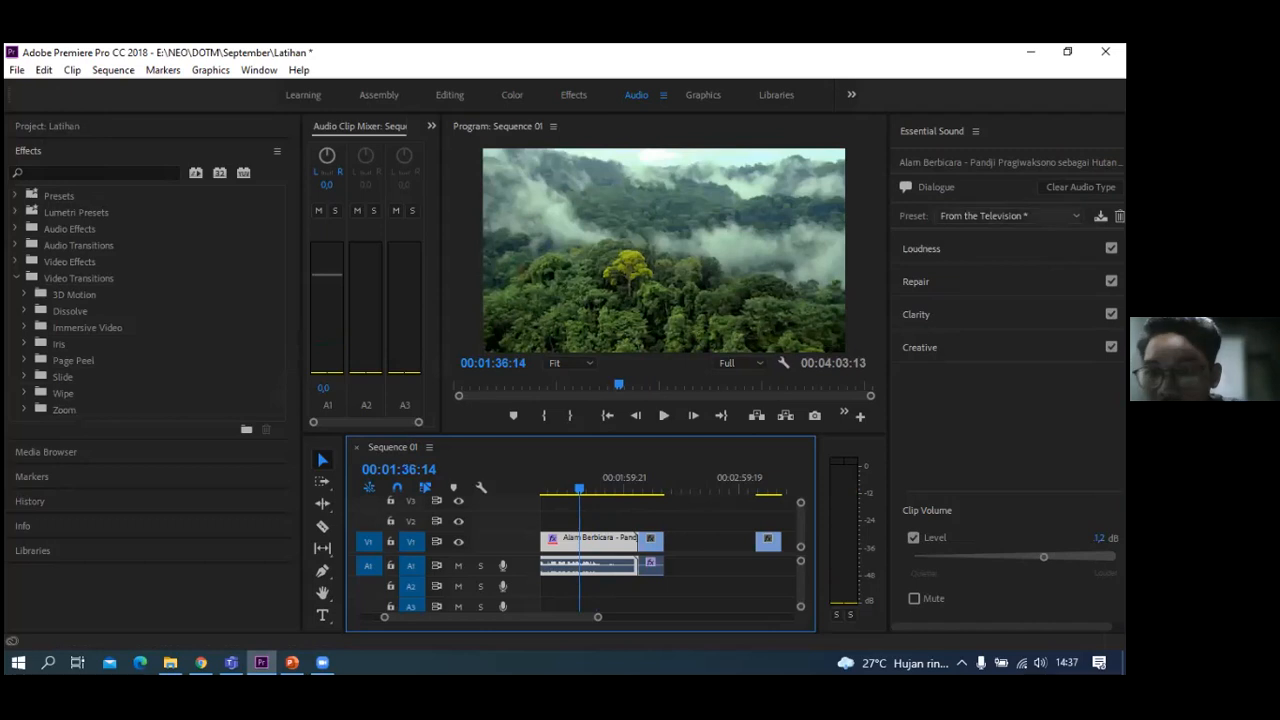
left_click(1010, 216)
left_click(787, 327)
key("ctrl+z")
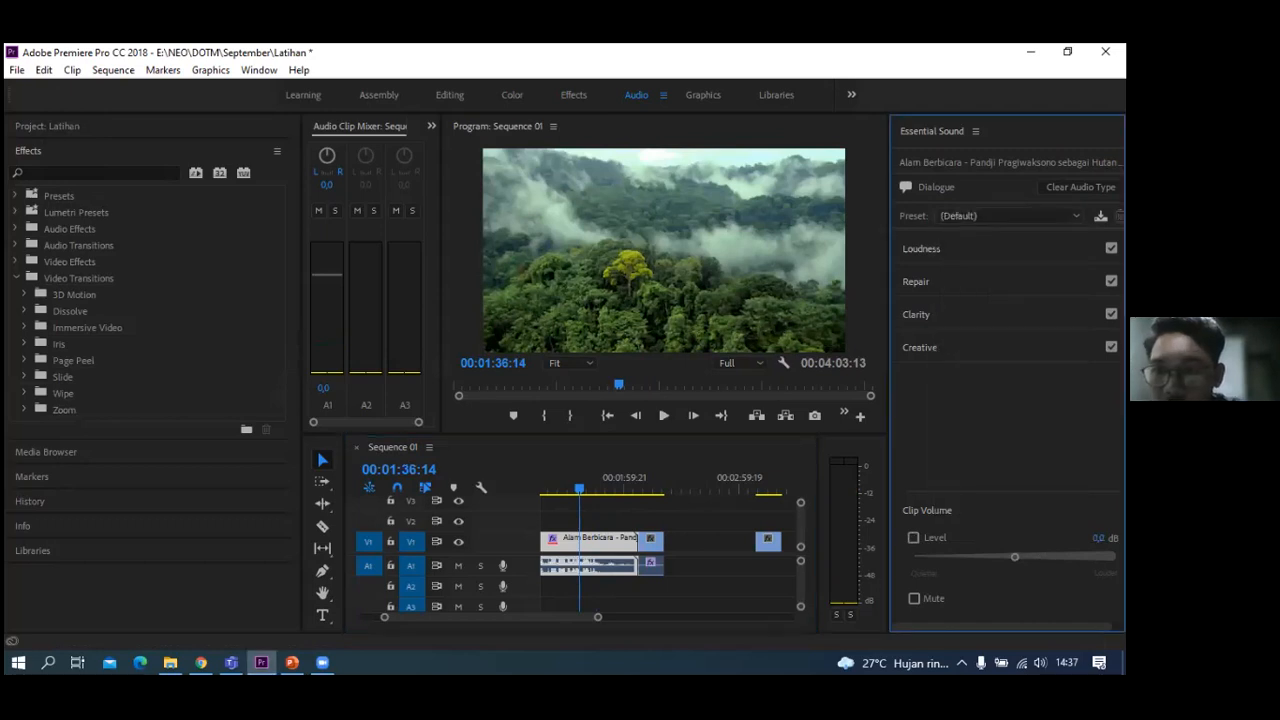
- Enable Reduce Noise at 5,2 in the Repair settings of the Alam Berbicara clip and play the sequence
left_click(925, 256)
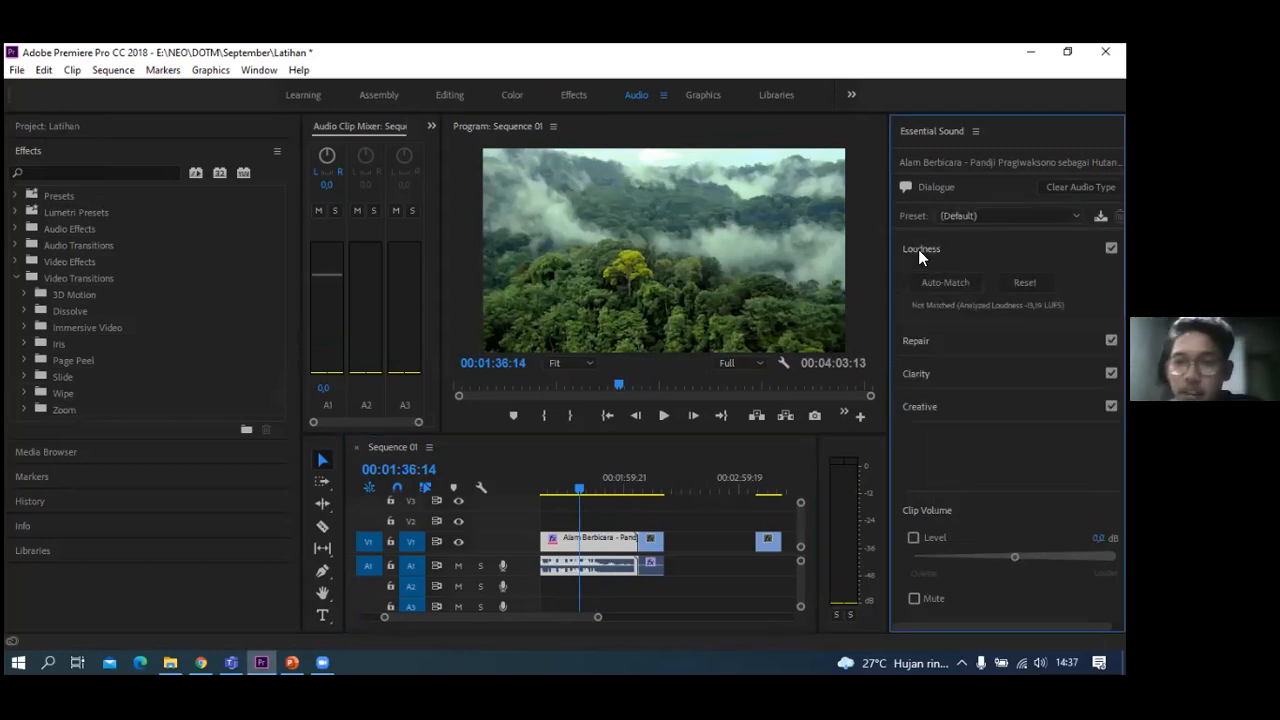
left_click(923, 252)
left_click(929, 291)
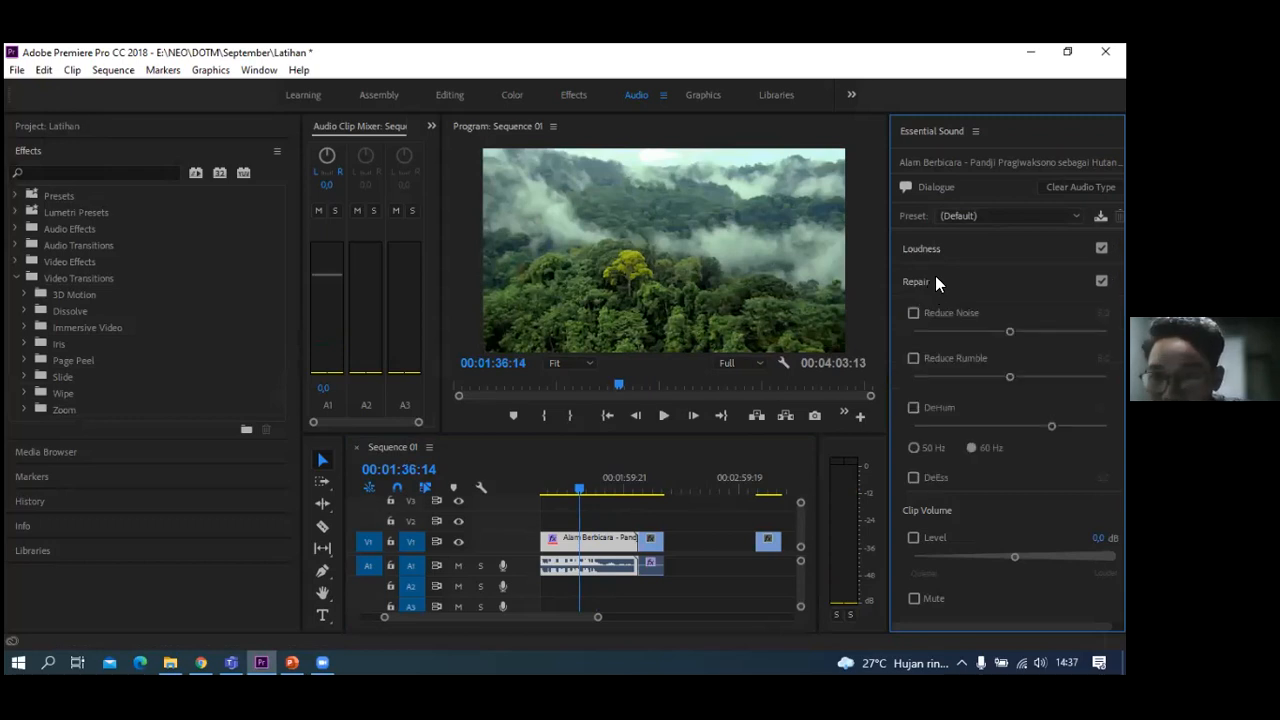
left_click(913, 312)
key("space")
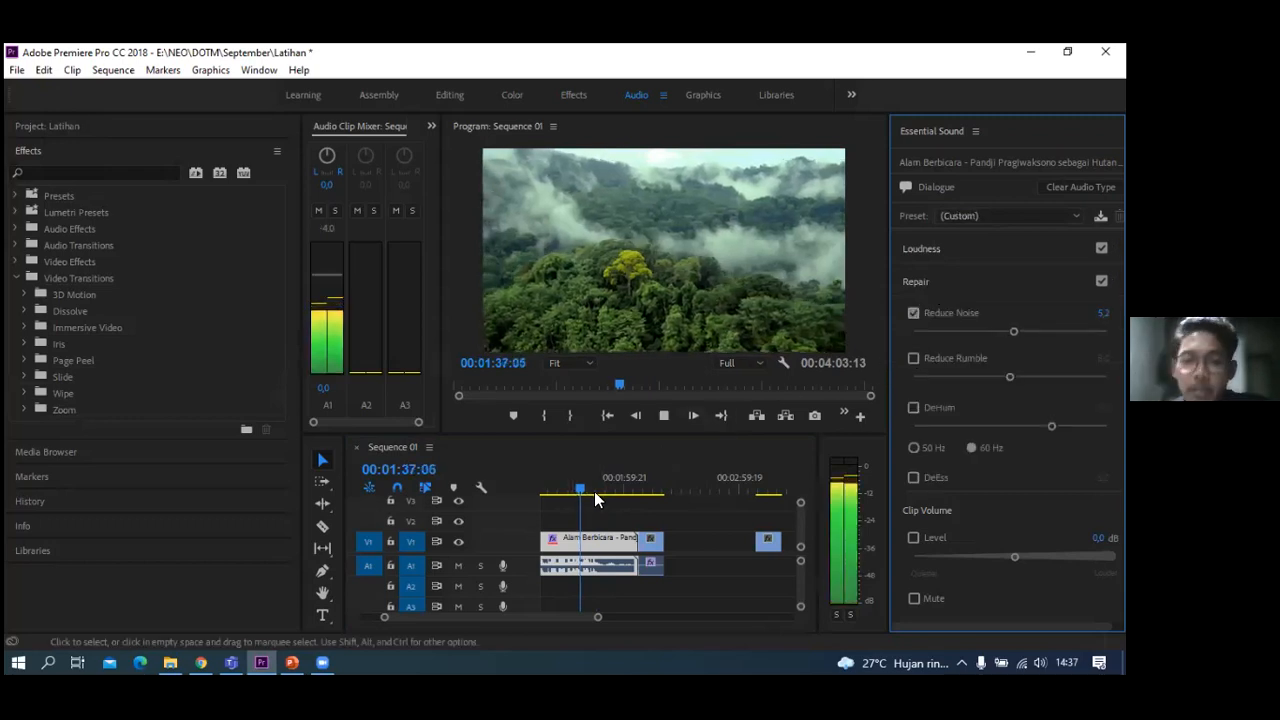
- Lower the system volume to 22 and bring it back to 30 during playback
key("XF86AudioLowerVolume")
key("XF86AudioLowerVolume")
key("XF86AudioLowerVolume")
key("XF86AudioLowerVolume")
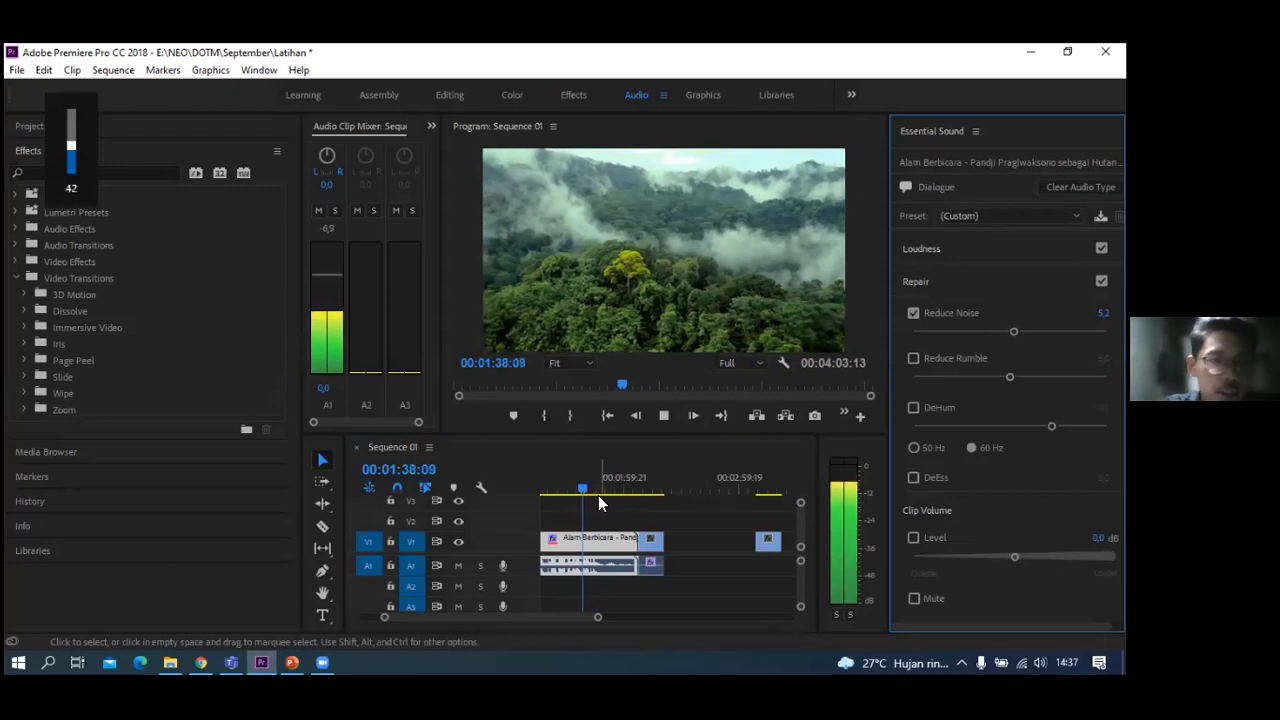
key("XF86AudioLowerVolume")
key("XF86AudioLowerVolume")
key("XF86AudioLowerVolume")
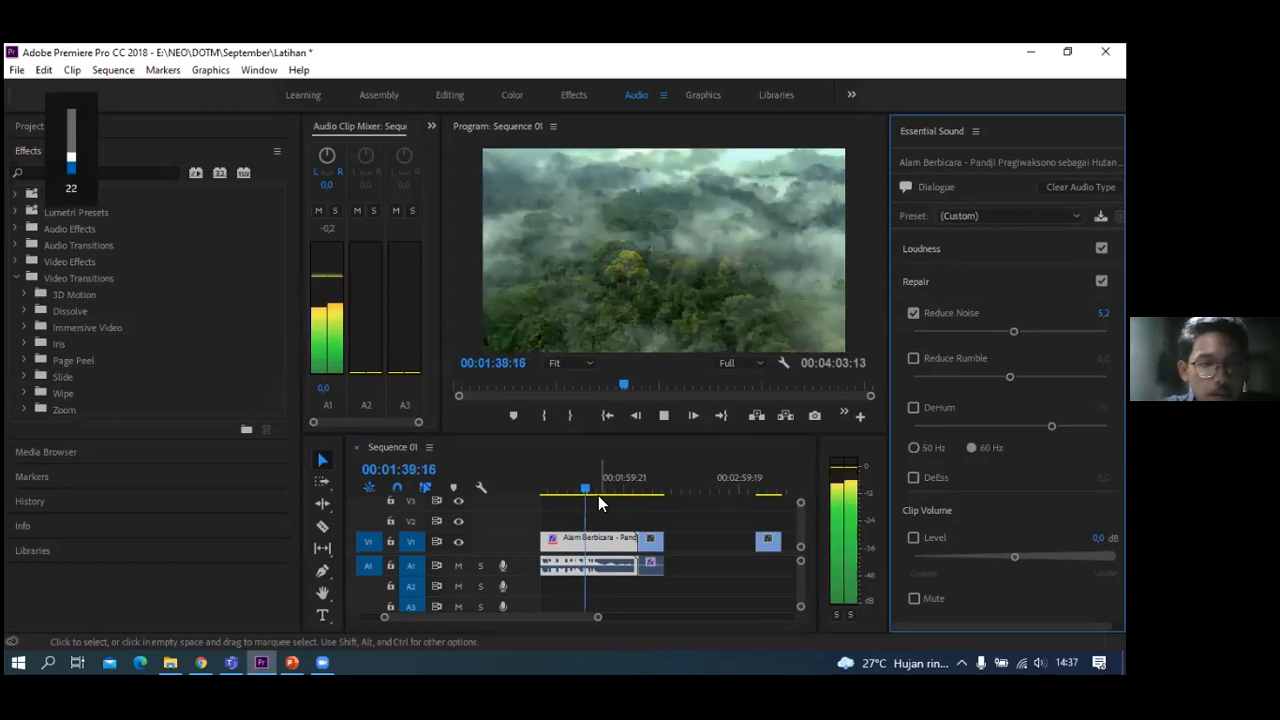
key("XF86AudioRaiseVolume")
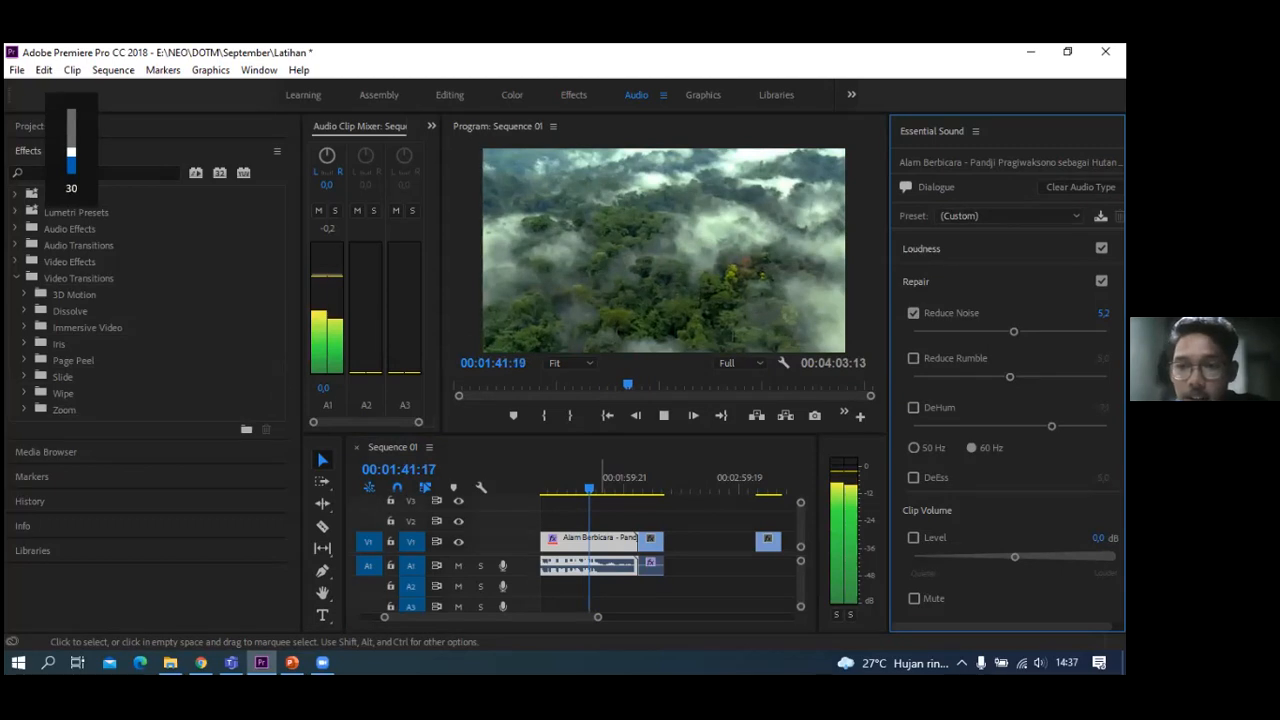
- Try Reduce Noise at 4,0, set it to 5,0, and stop playback before collapsing the Repair section
mouse_move(1014, 332)
left_mouse_down()
mouse_move(1103, 332)
mouse_move(1008, 332)
left_mouse_up()
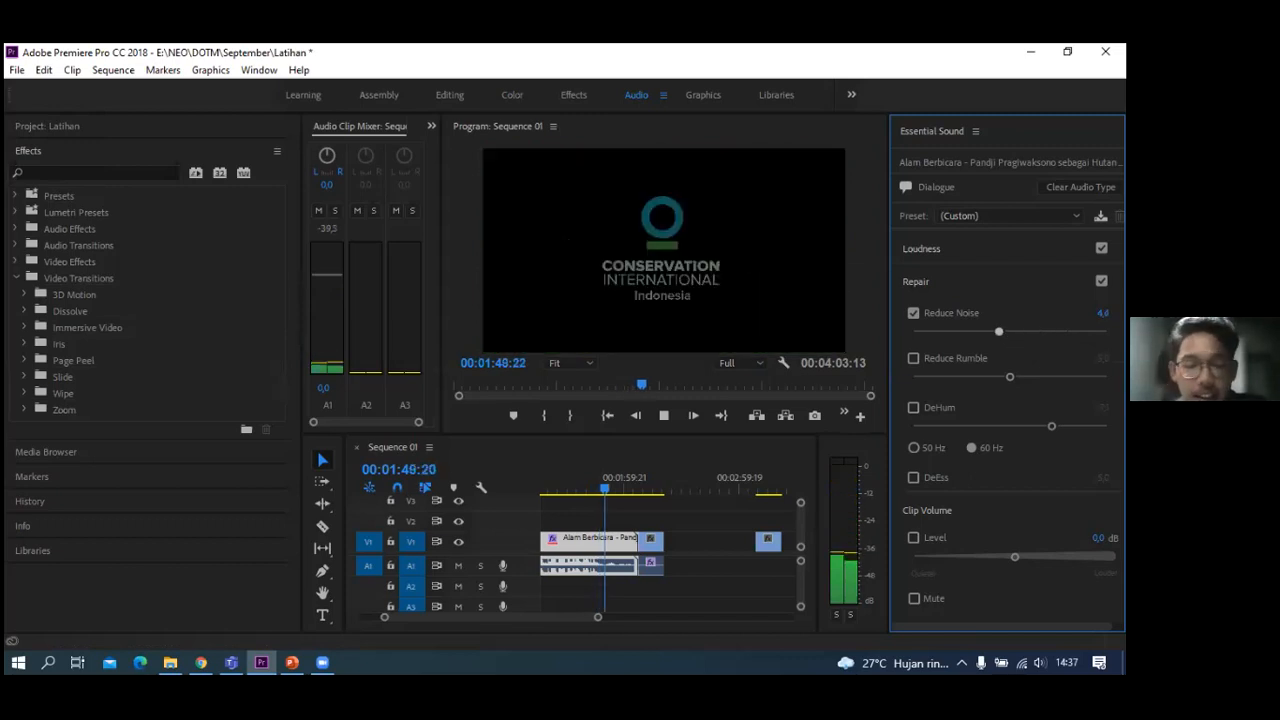
key("space")
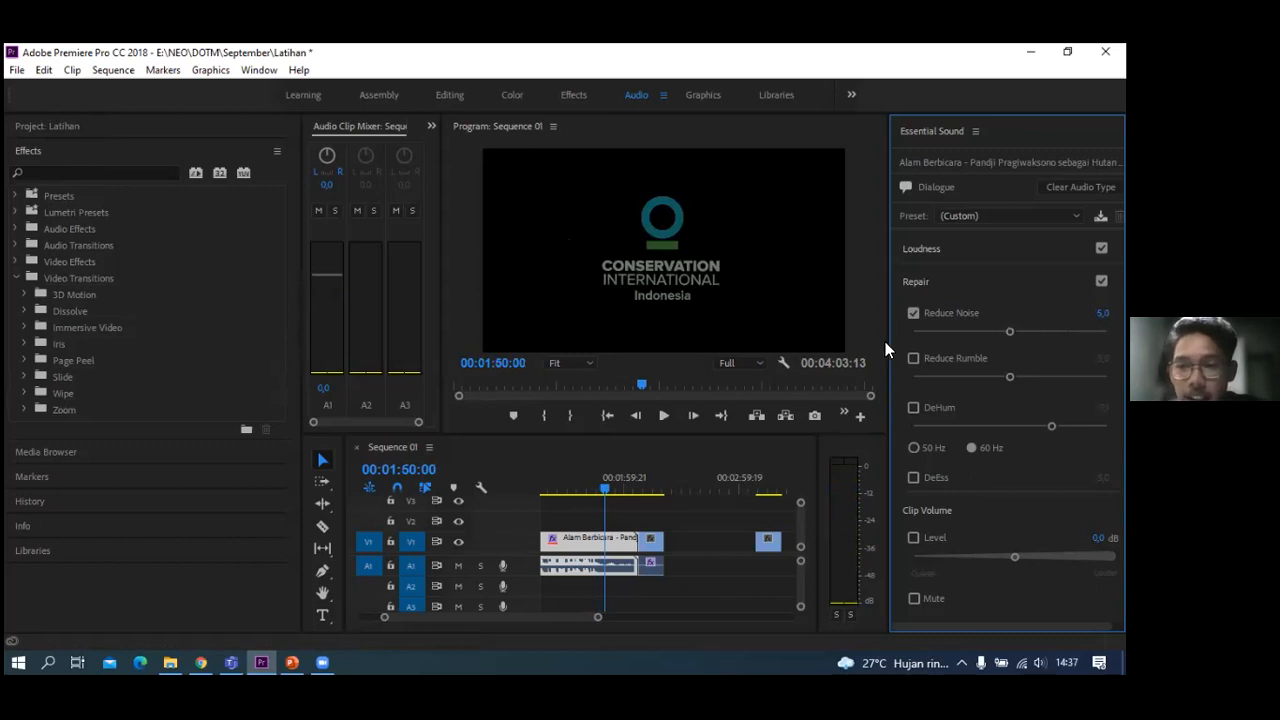
scroll(930, 297, "down", 2)
scroll(930, 297, "up", 2)
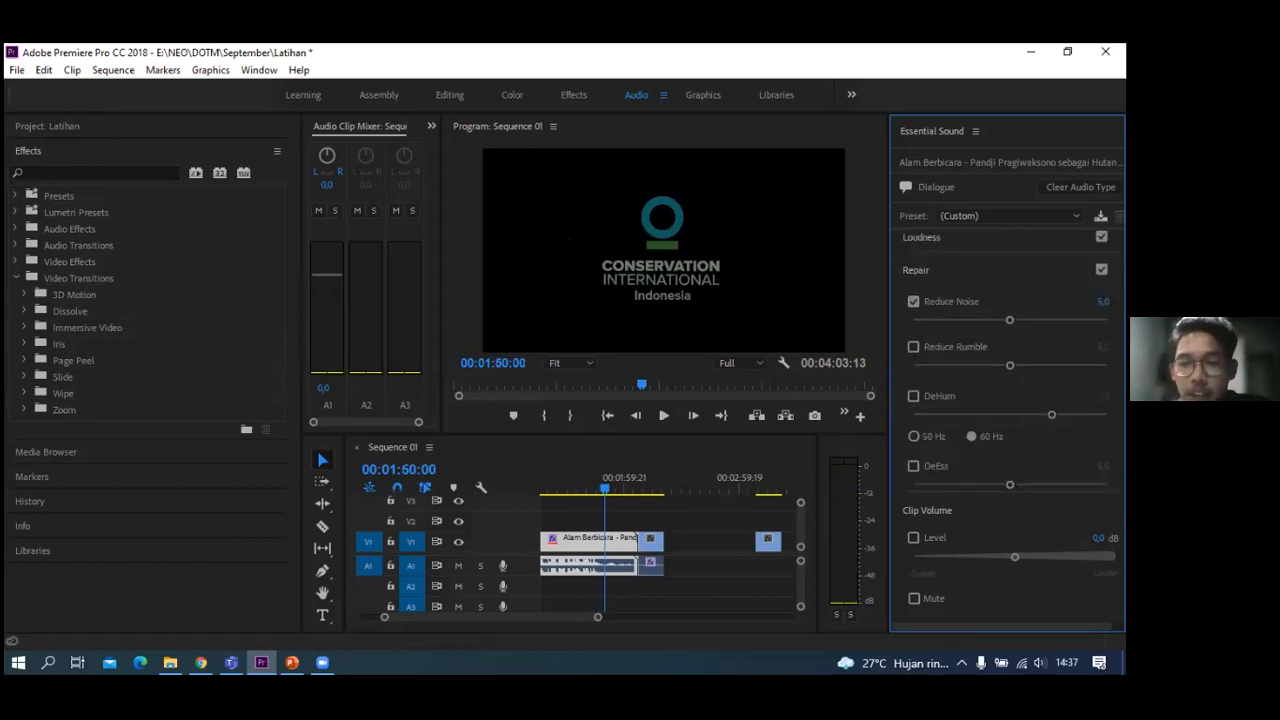
left_click(917, 284)
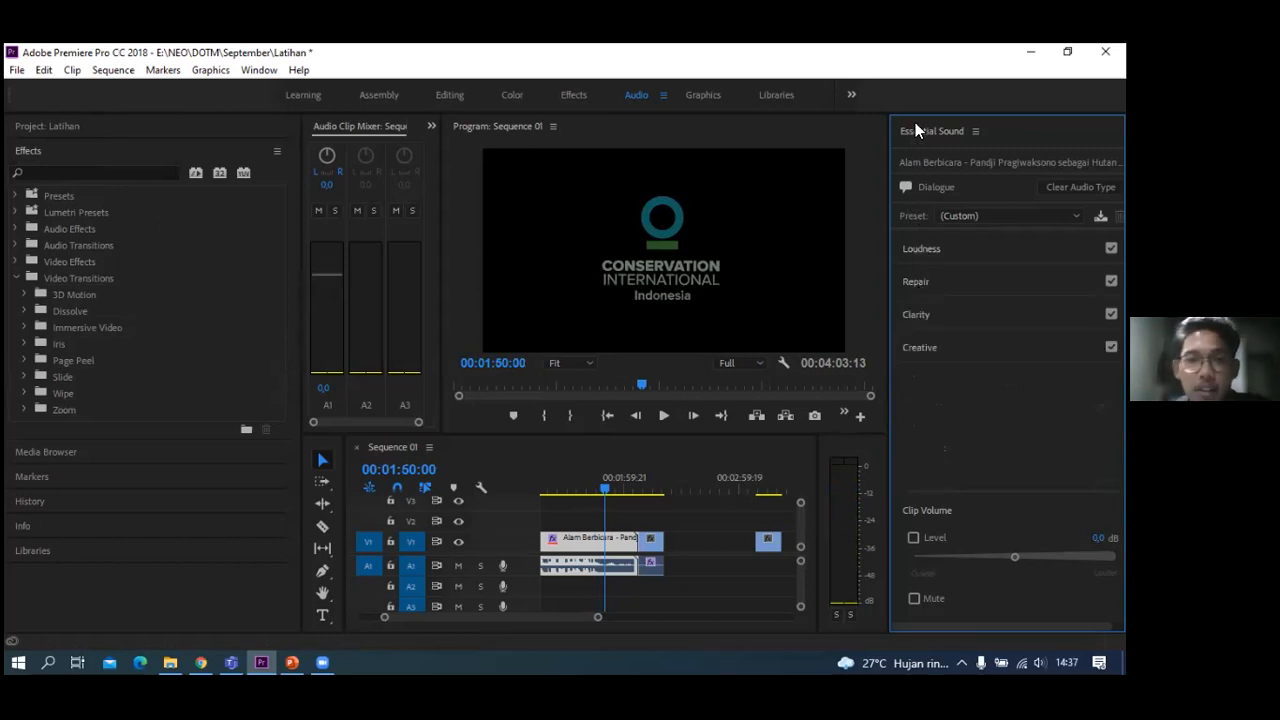
- Switch to the Editing workspace and close the Lumetri Color panel
left_click(449, 94)
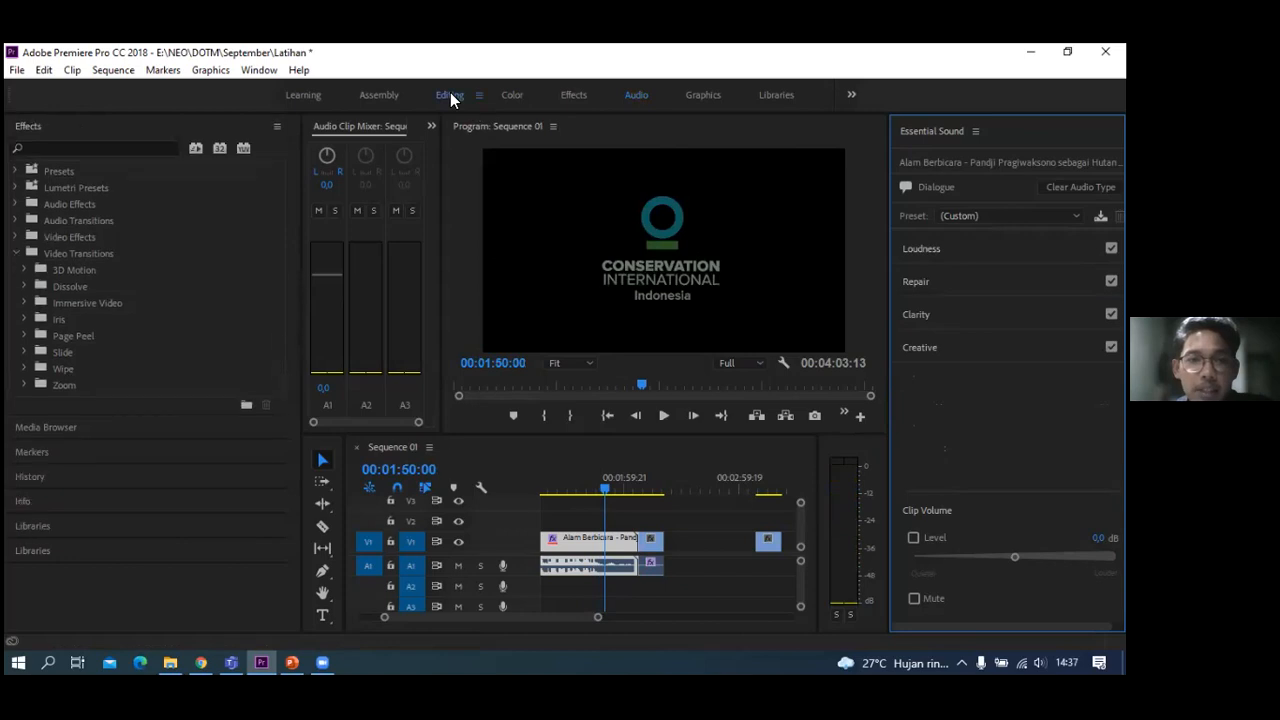
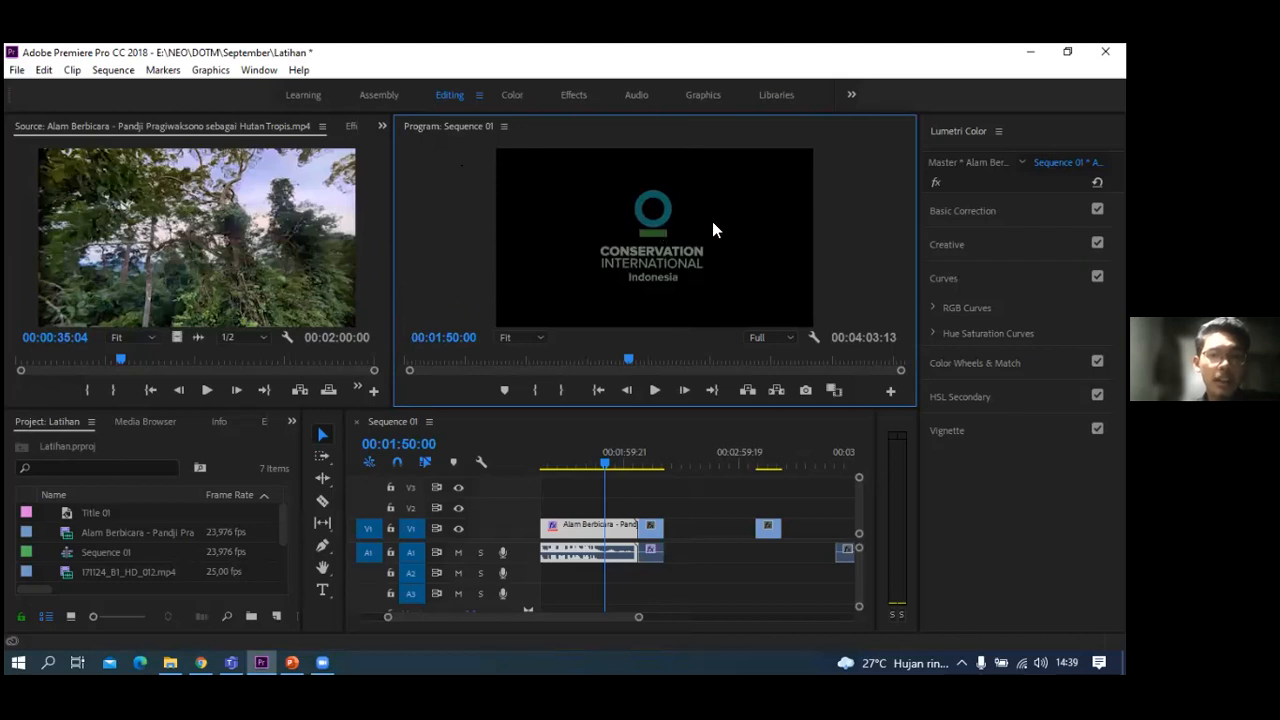
left_click(997, 131)
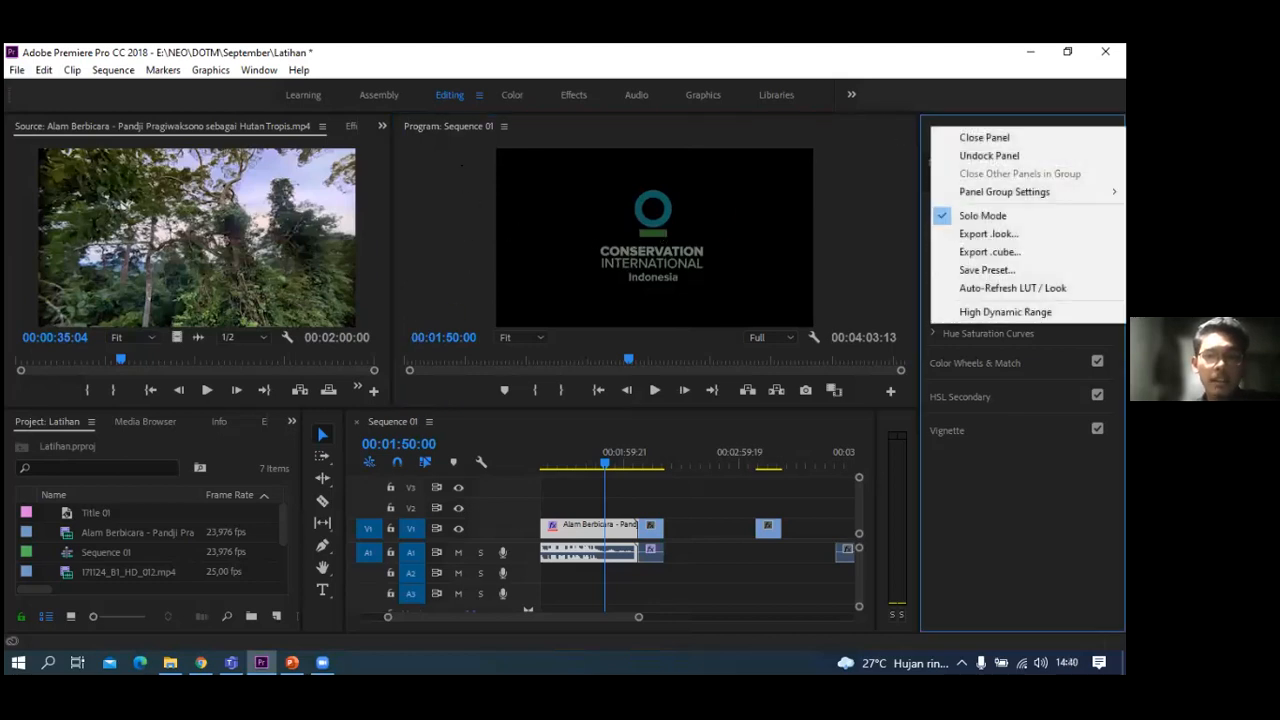
left_click(975, 134)
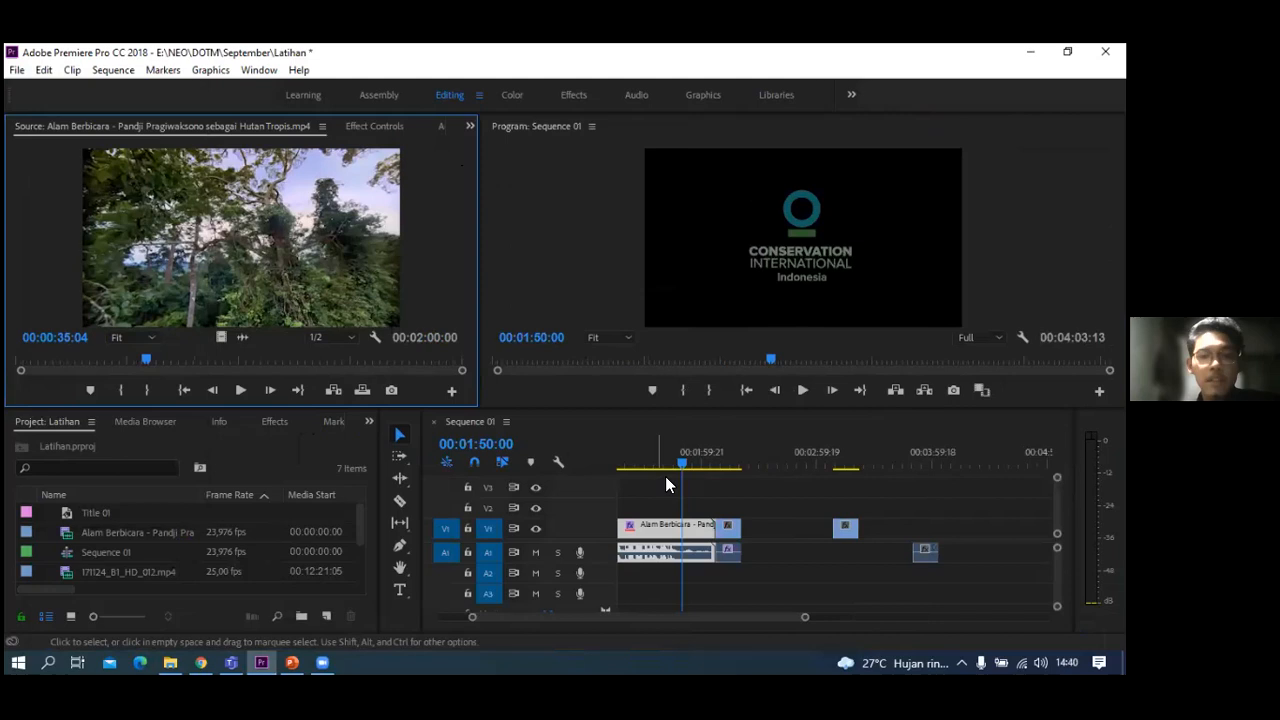
- Move the playhead to 00:01:20:09 and set the system speaker volume to 20
left_click(628, 463)
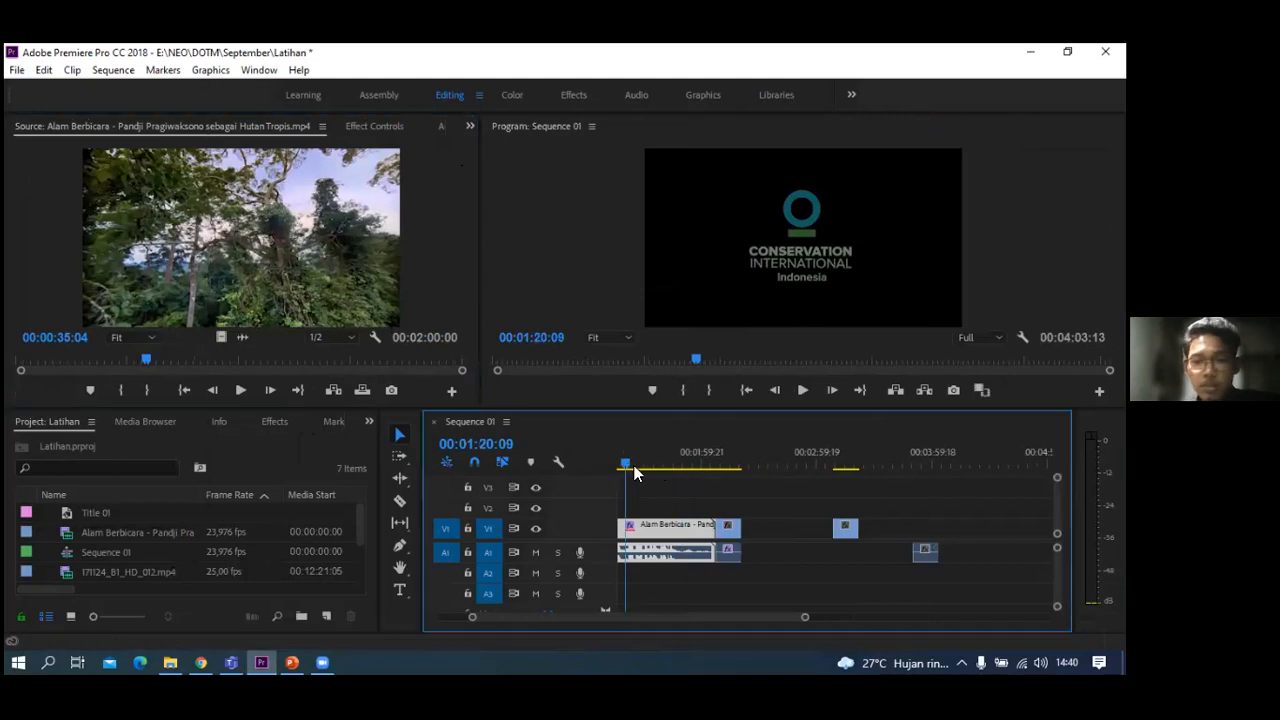
left_click(1040, 662)
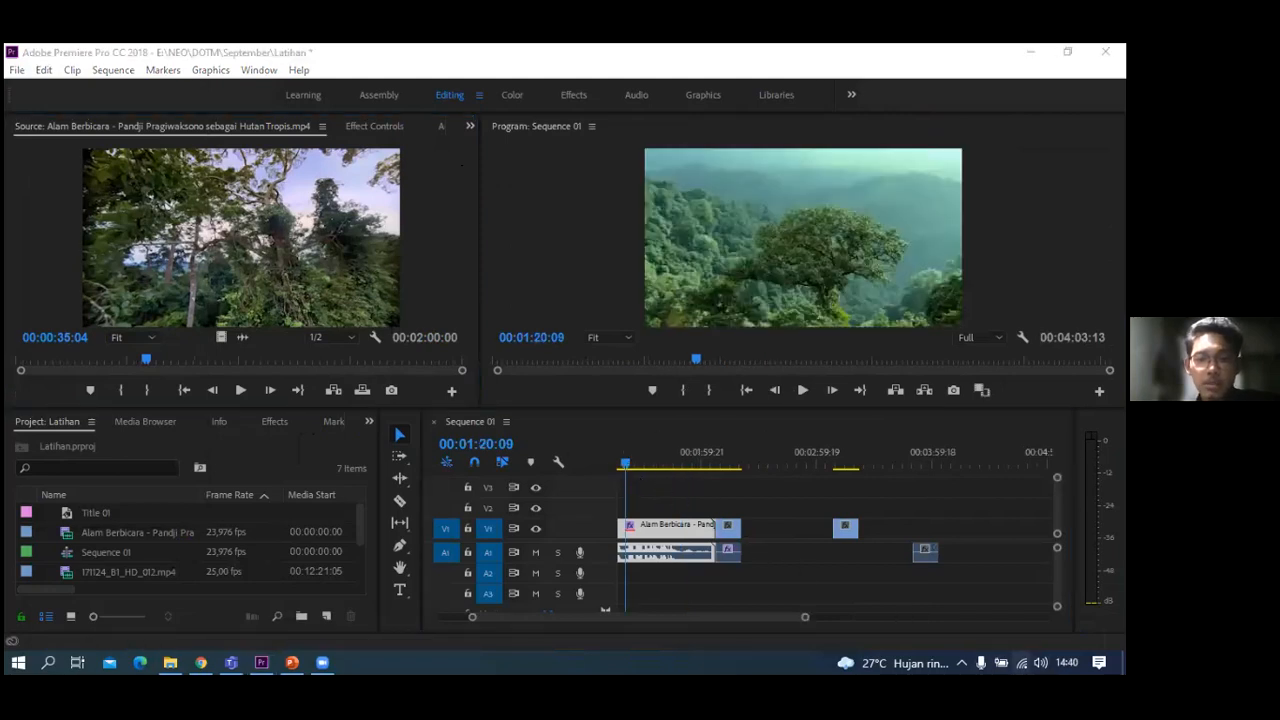
left_click_drag(1017, 627, 924, 628)
left_click(924, 628)
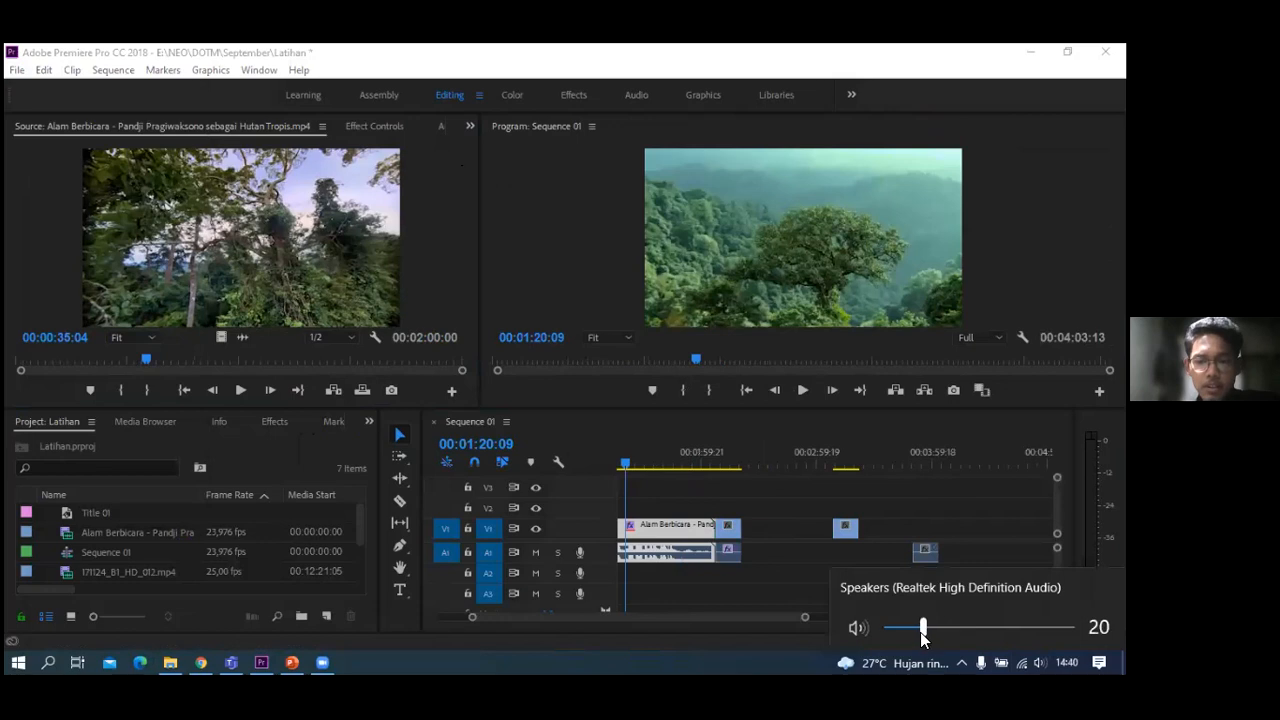
left_click(712, 647)
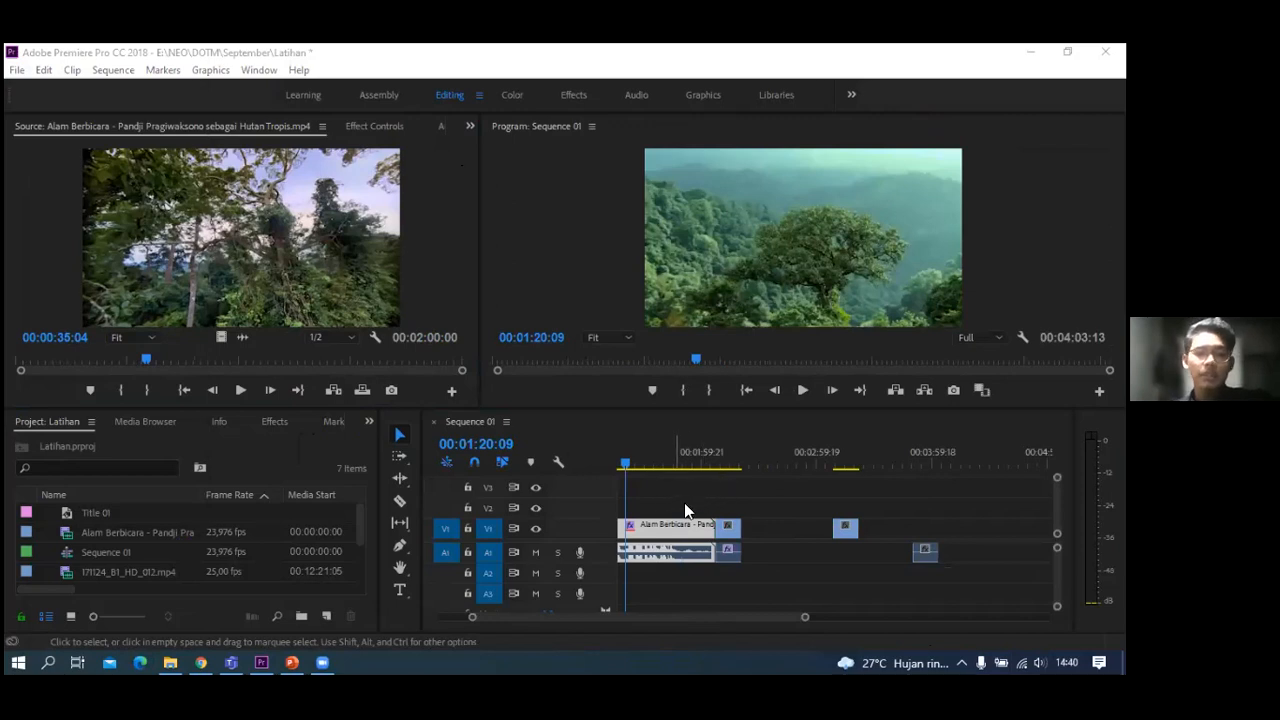
- Check the project items and the DOTM folder in File Explorer, and return to Premiere Pro
scroll(141, 550, "down", 2)
left_click(166, 656)
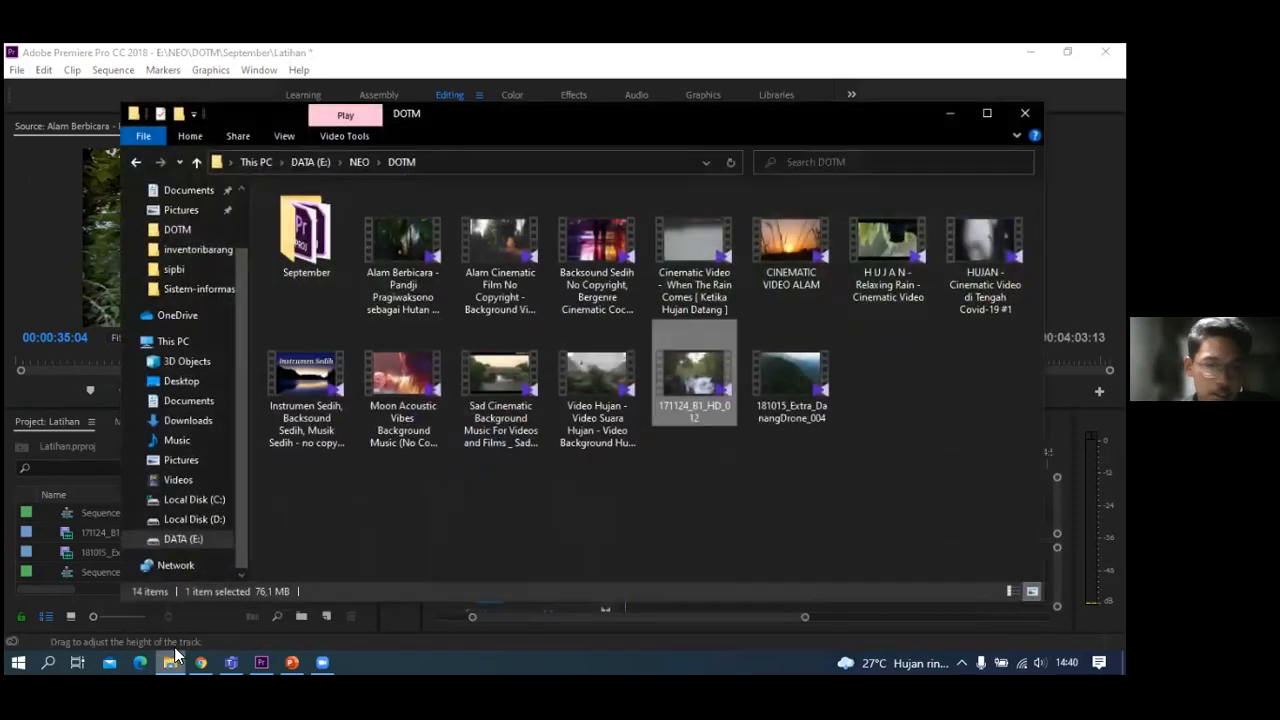
left_click(148, 613)
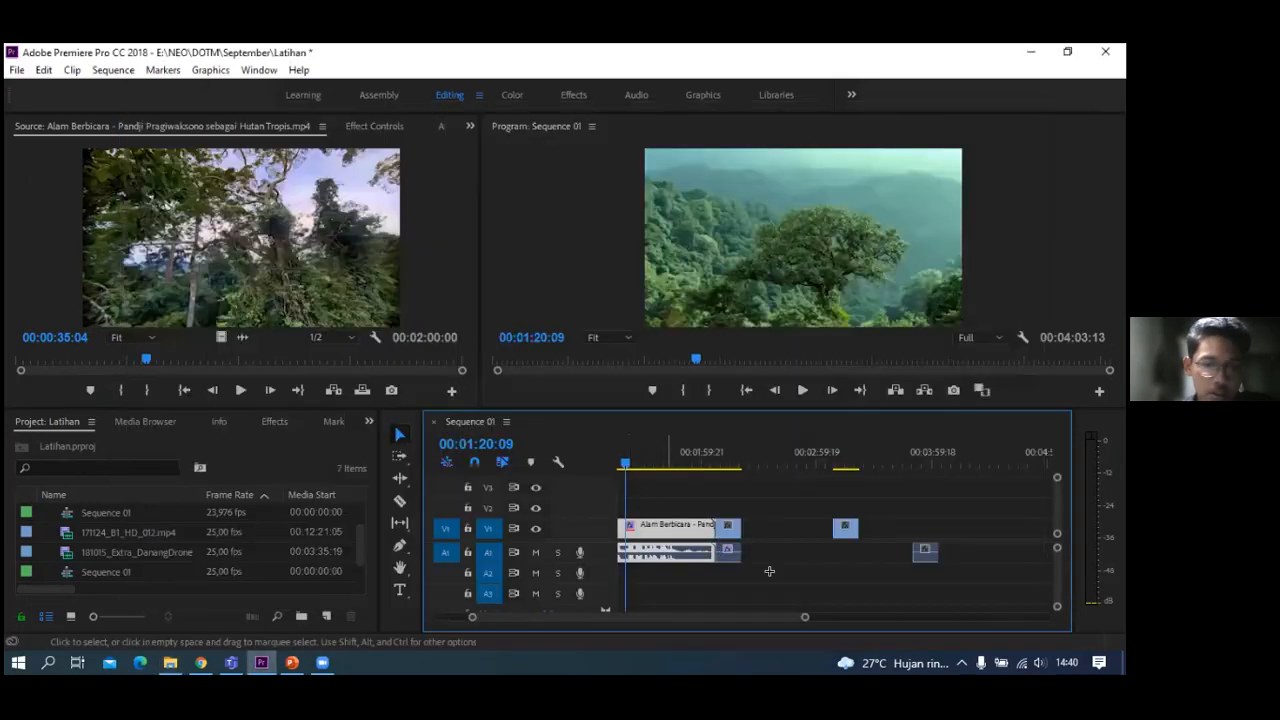
- Delete the selected clips from Sequence 01 and place 171124_B1_HD_012.mp4 on tracks V1 and A1
left_click_drag(683, 540, 976, 572)
key("Delete")
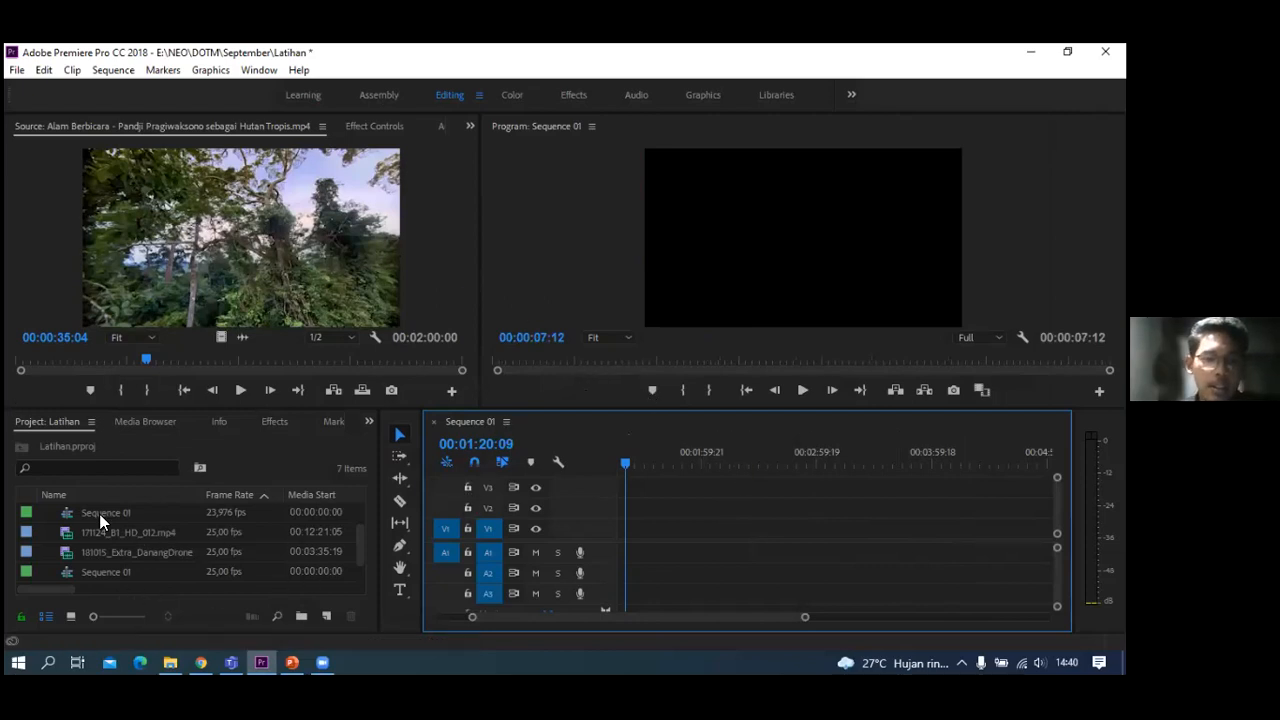
left_click_drag(96, 535, 624, 536)
left_click(703, 465)
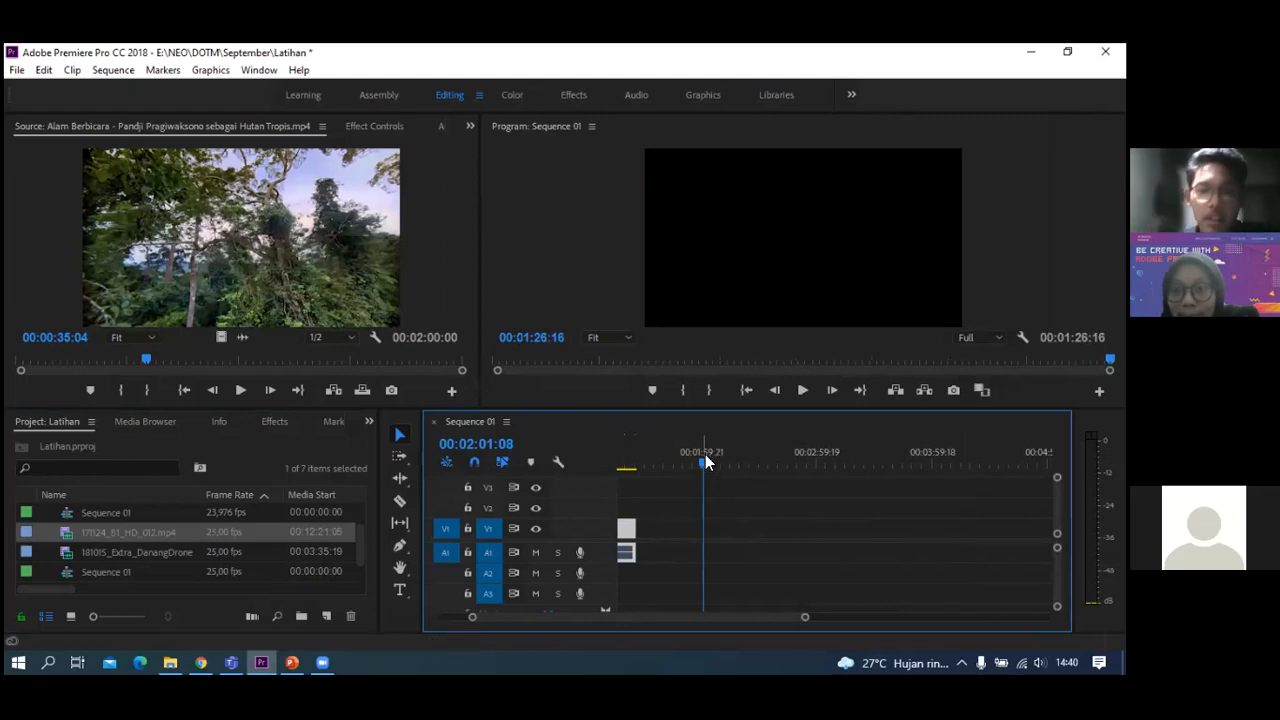
- Delete the pink title clips at the sequence start and move the 171124_B1_HD_012.mp4 clip to the beginning
left_click_drag(650, 471, 574, 508)
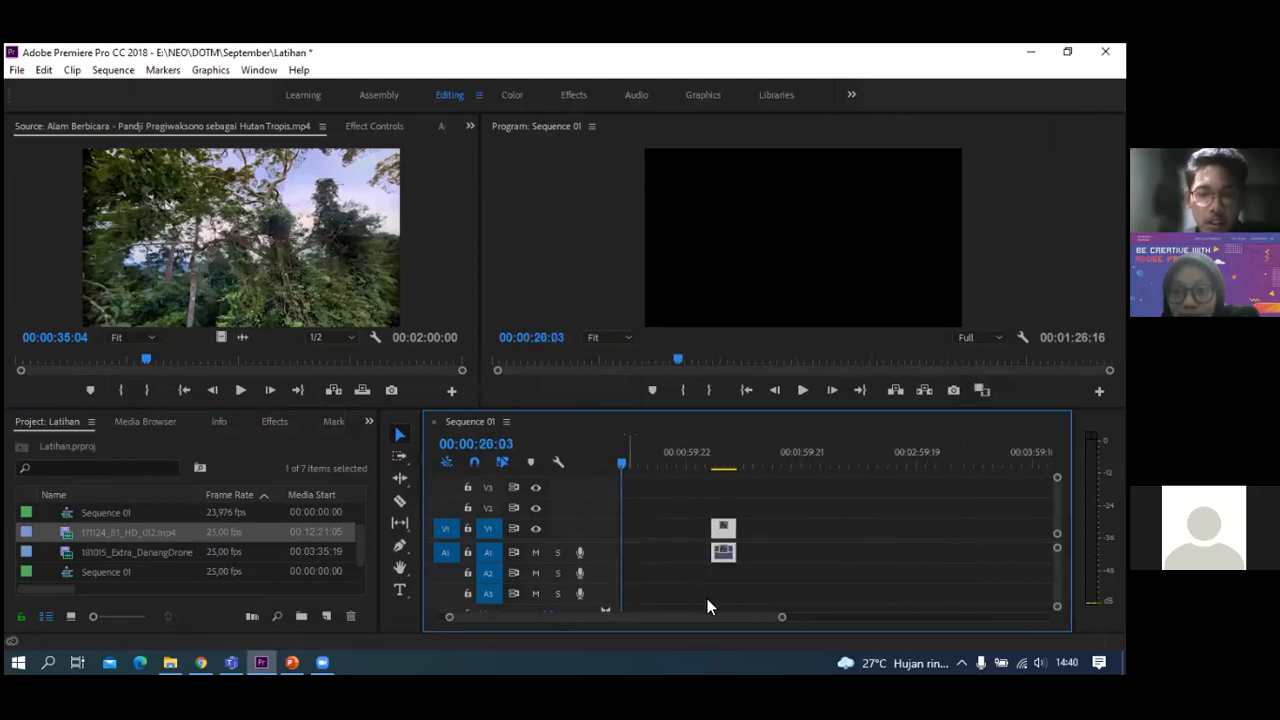
left_click_drag(775, 622, 837, 617)
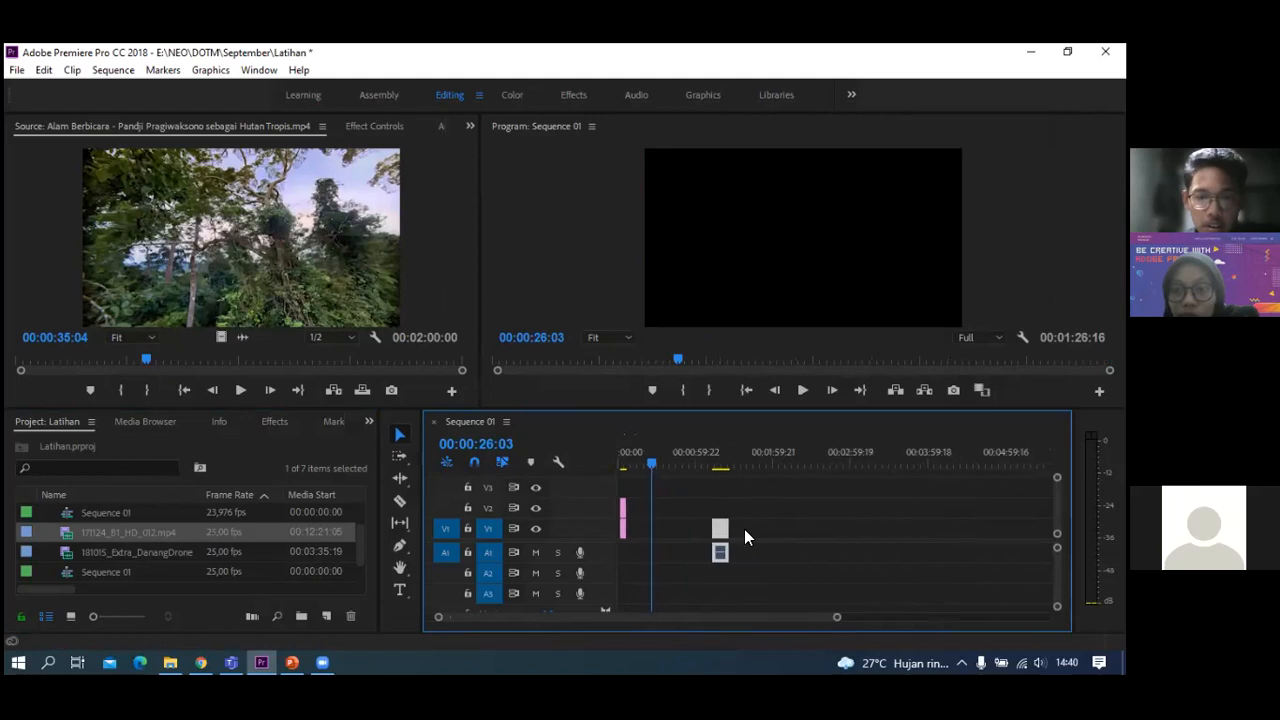
left_click(624, 528)
key("Delete")
left_click_drag(832, 617, 888, 617)
left_click_drag(750, 586, 626, 540)
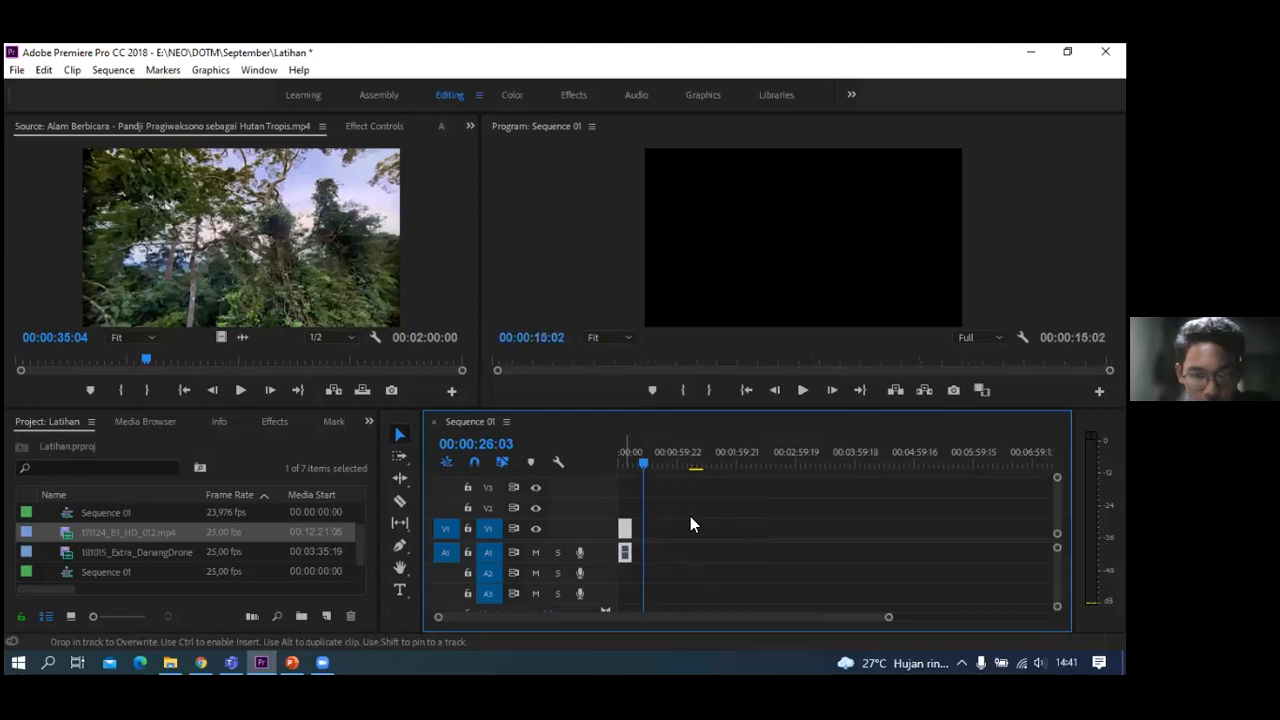
- Return the playhead to 00:00:00:00 and place 181015_Extra_DanangDrone_004.mp4 directly after the first clip on V1
left_click_drag(643, 463, 619, 464)
left_click_drag(114, 553, 640, 500)
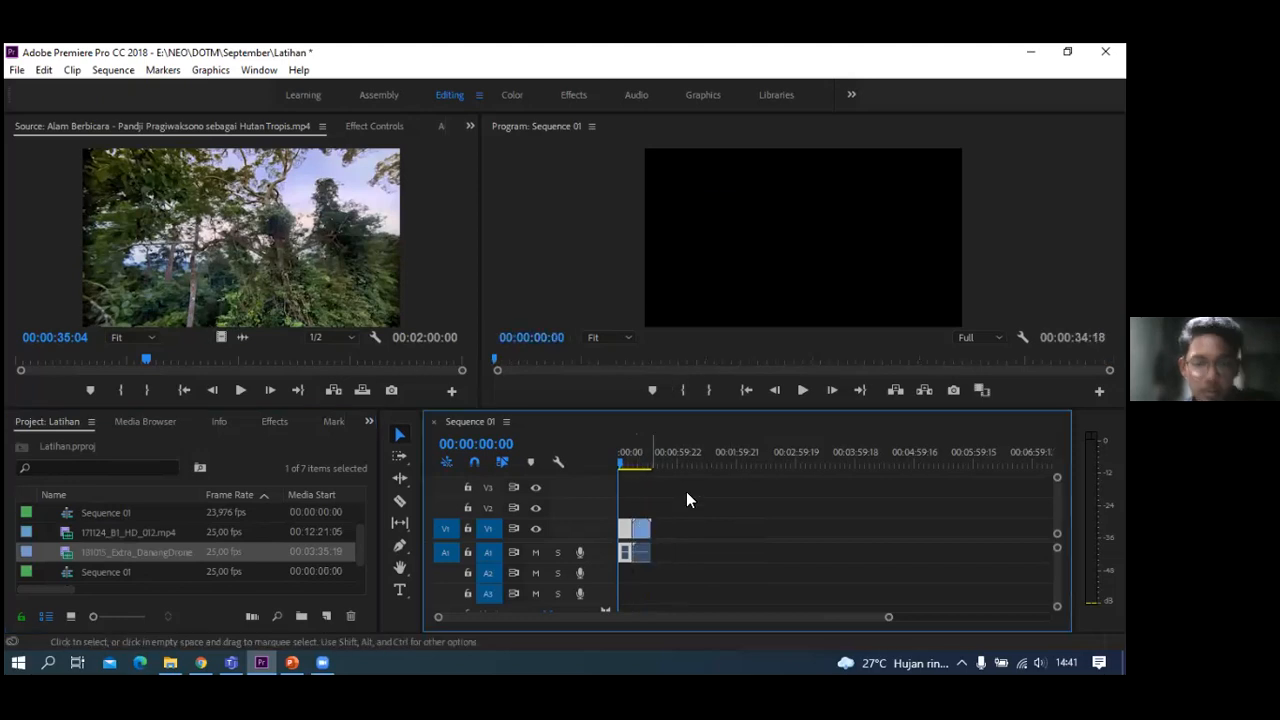
- Demonstrate repositioning the drone clip by moving it away from the first clip and bringing it back directly behind it
left_click(641, 534)
left_click_drag(684, 531, 694, 531)
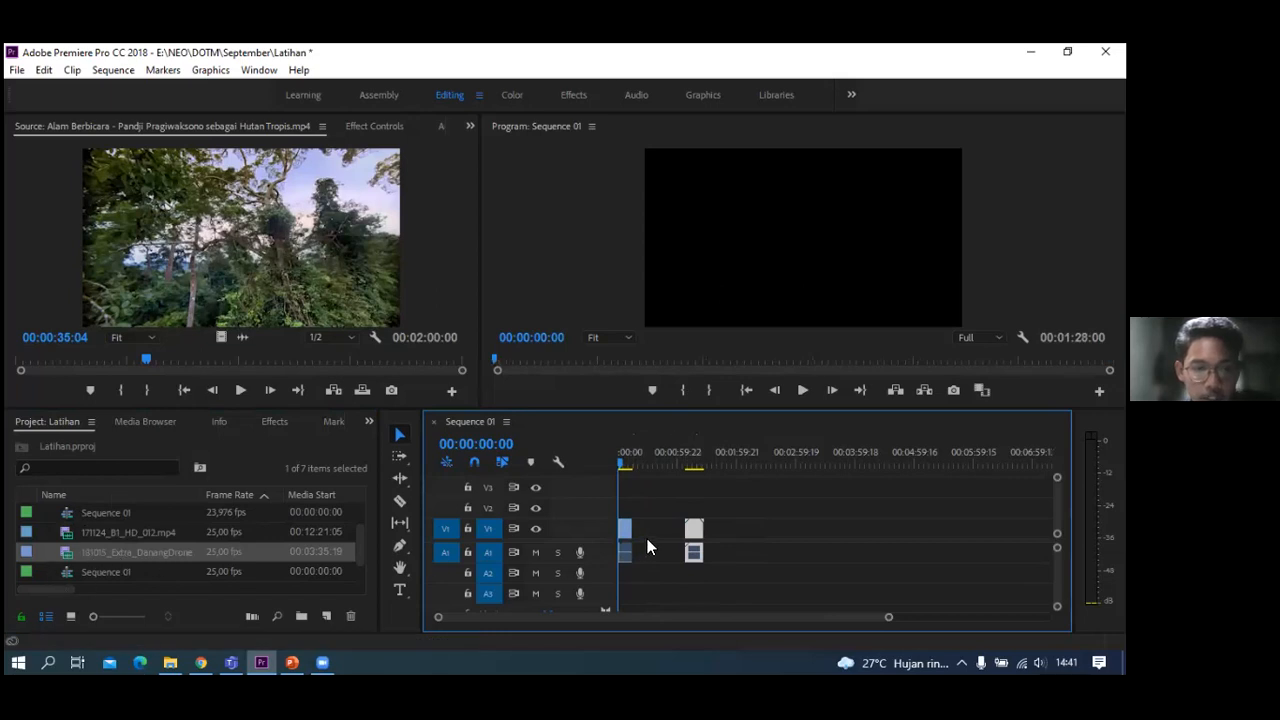
mouse_move(690, 531)
left_mouse_down()
mouse_move(637, 528)
mouse_move(727, 537)
mouse_move(684, 536)
left_mouse_up()
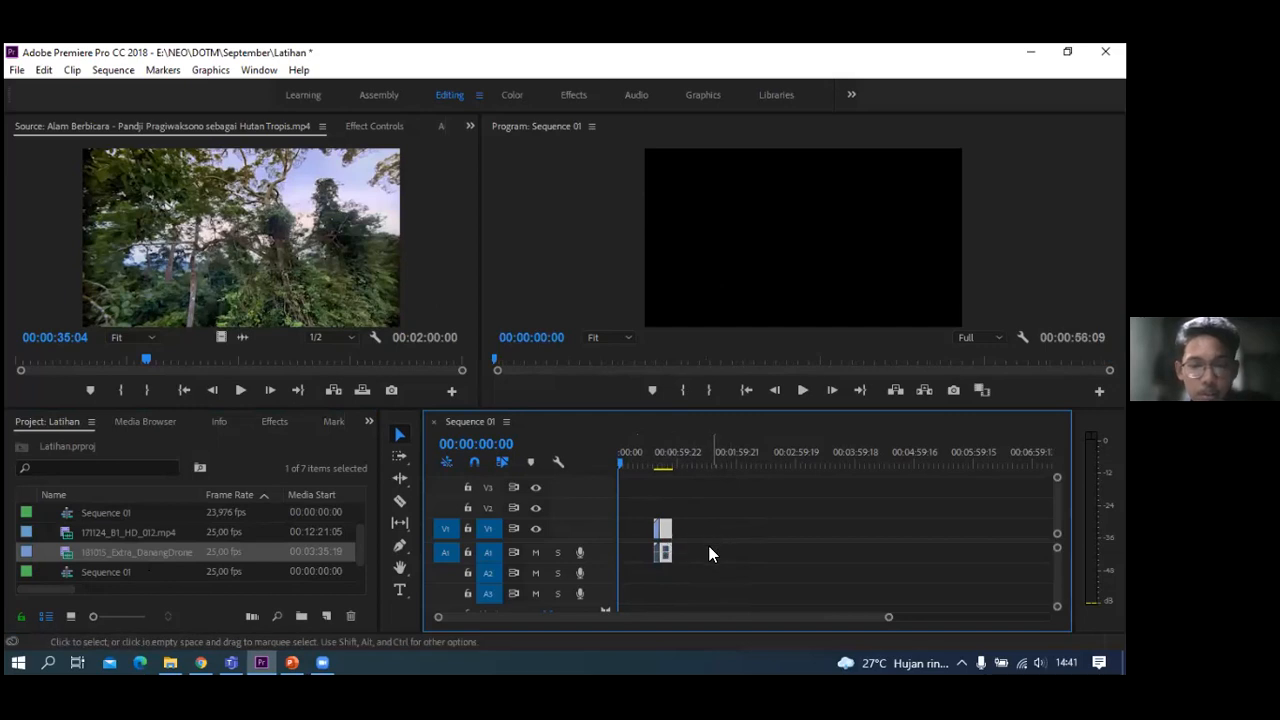
key("ctrl+z")
mouse_move(654, 529)
left_mouse_down()
mouse_move(658, 550)
mouse_move(684, 540)
mouse_move(682, 529)
mouse_move(661, 536)
left_mouse_up()
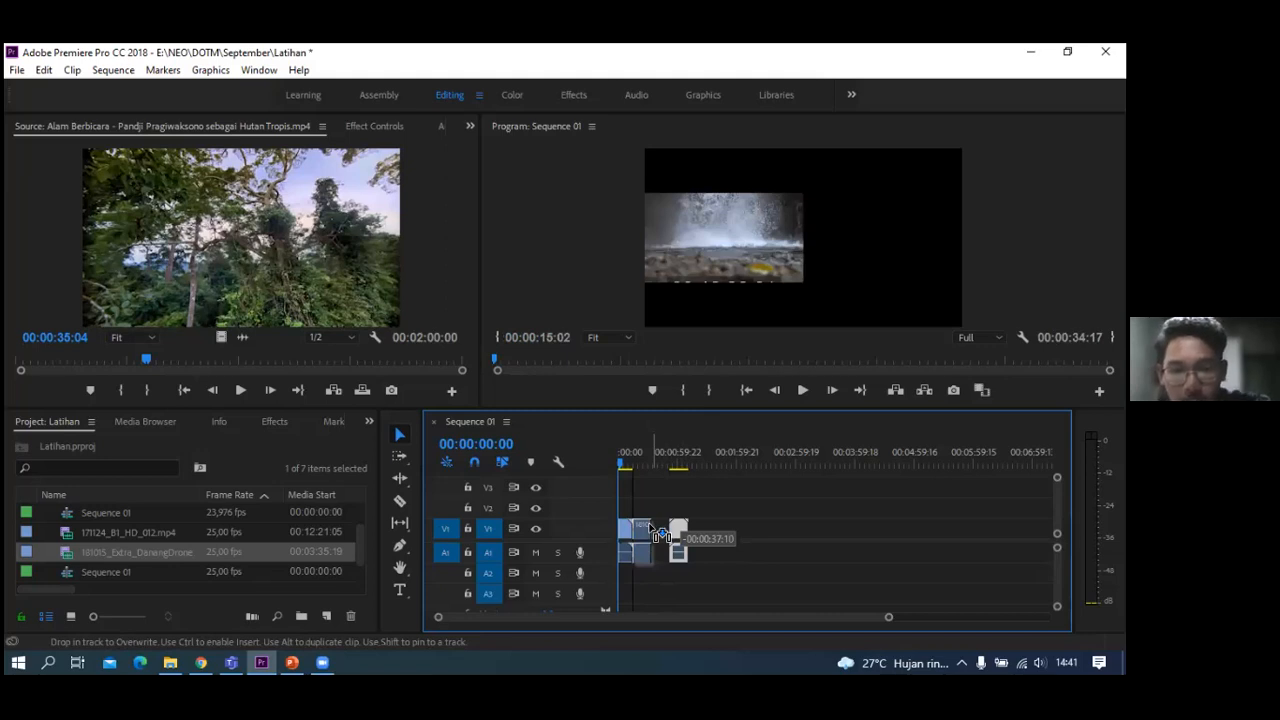
left_click_drag(661, 536, 662, 540)
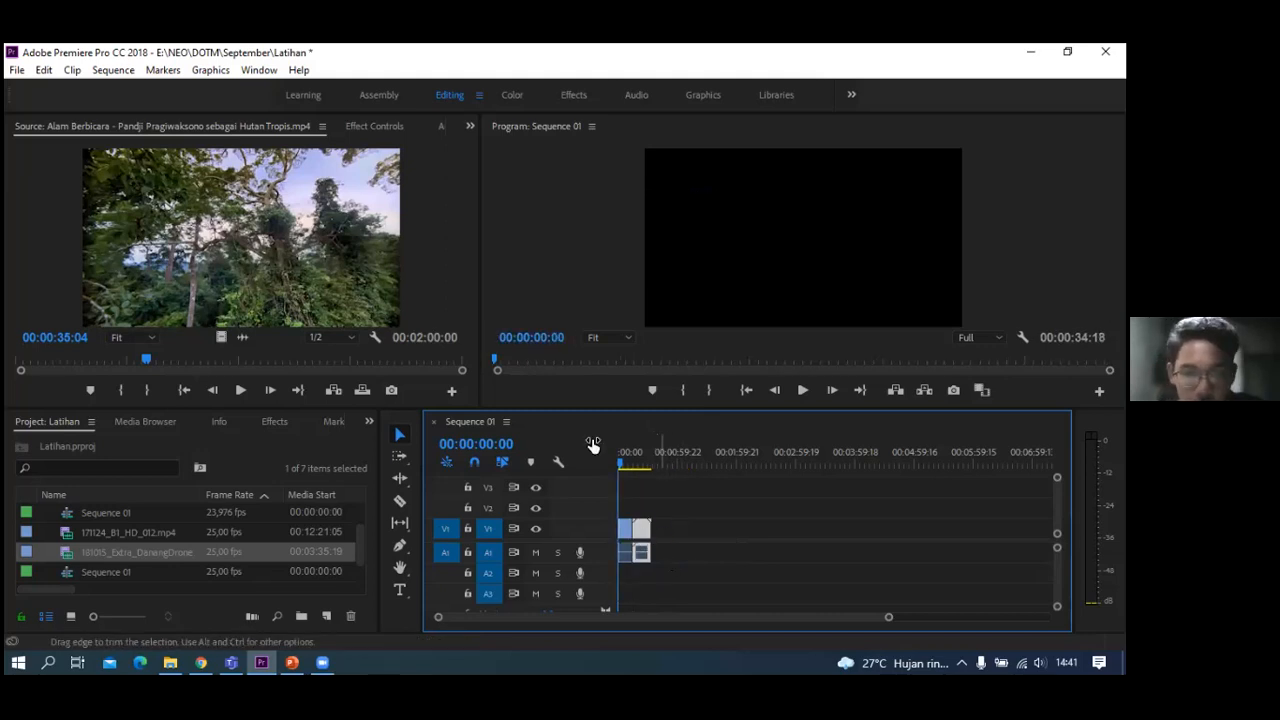
- Shift both clips about 1.5 seconds away from the sequence start and move the playhead to 00:00:04:06
left_click_drag(891, 620, 586, 622)
left_click_drag(872, 592, 735, 522)
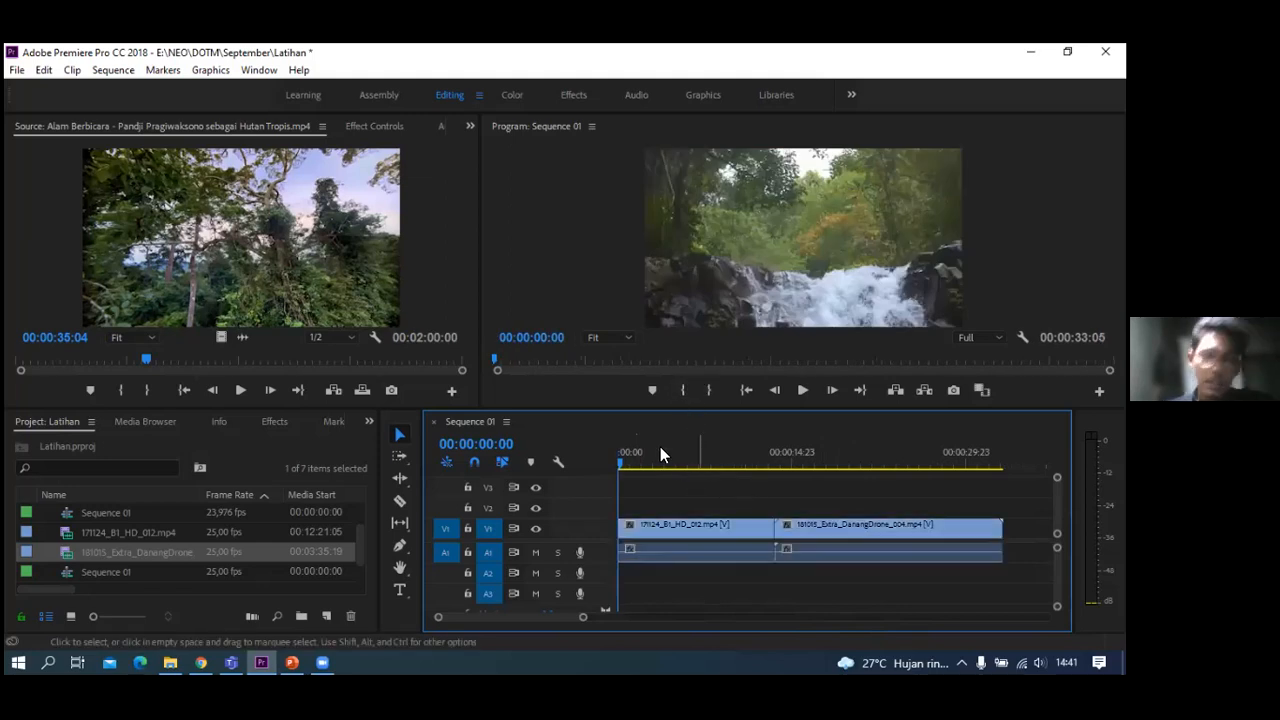
left_click_drag(648, 490, 888, 578)
left_click_drag(697, 533, 712, 527)
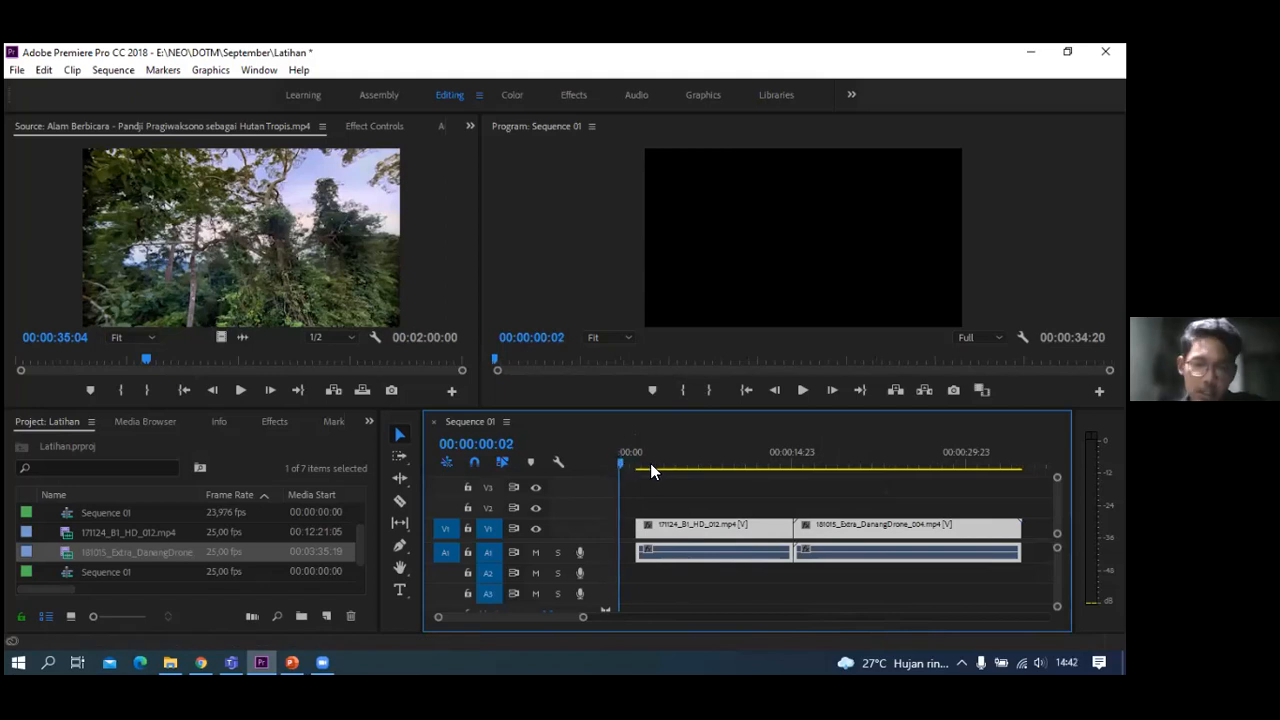
left_click_drag(650, 463, 667, 463)
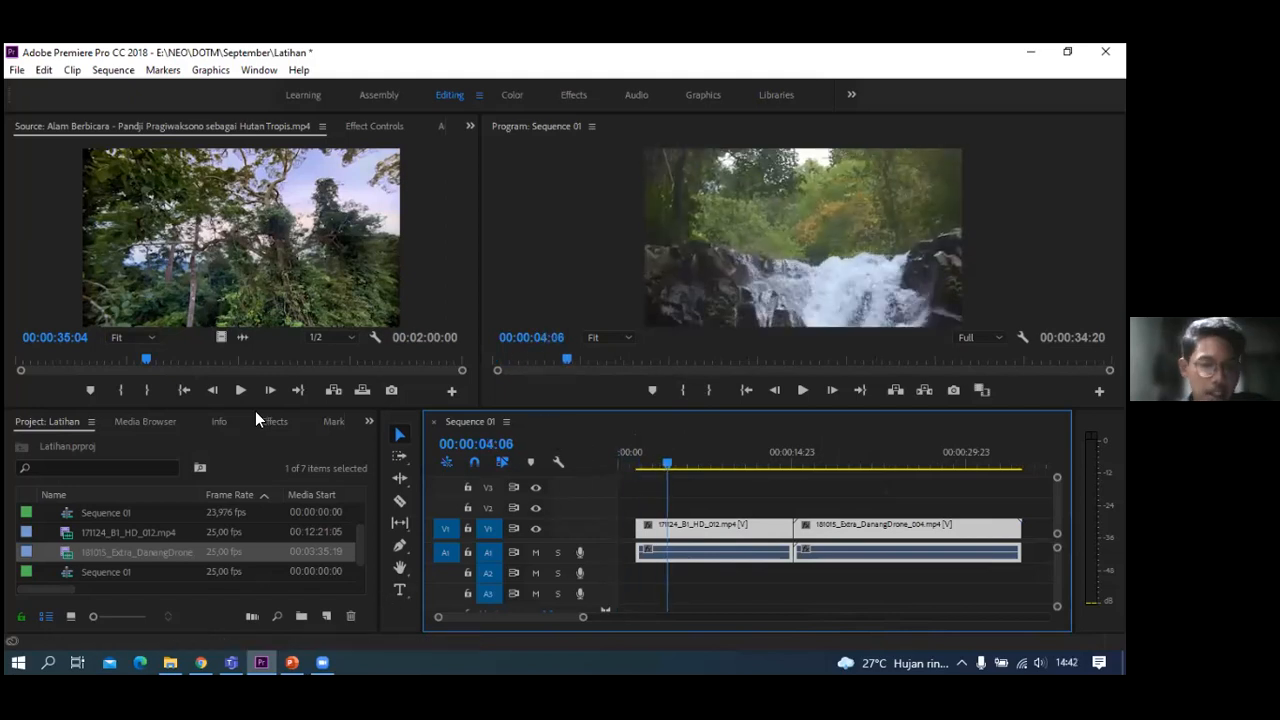
- Delete the Title 01 item from the Latihan project
scroll(86, 515, "up", 2)
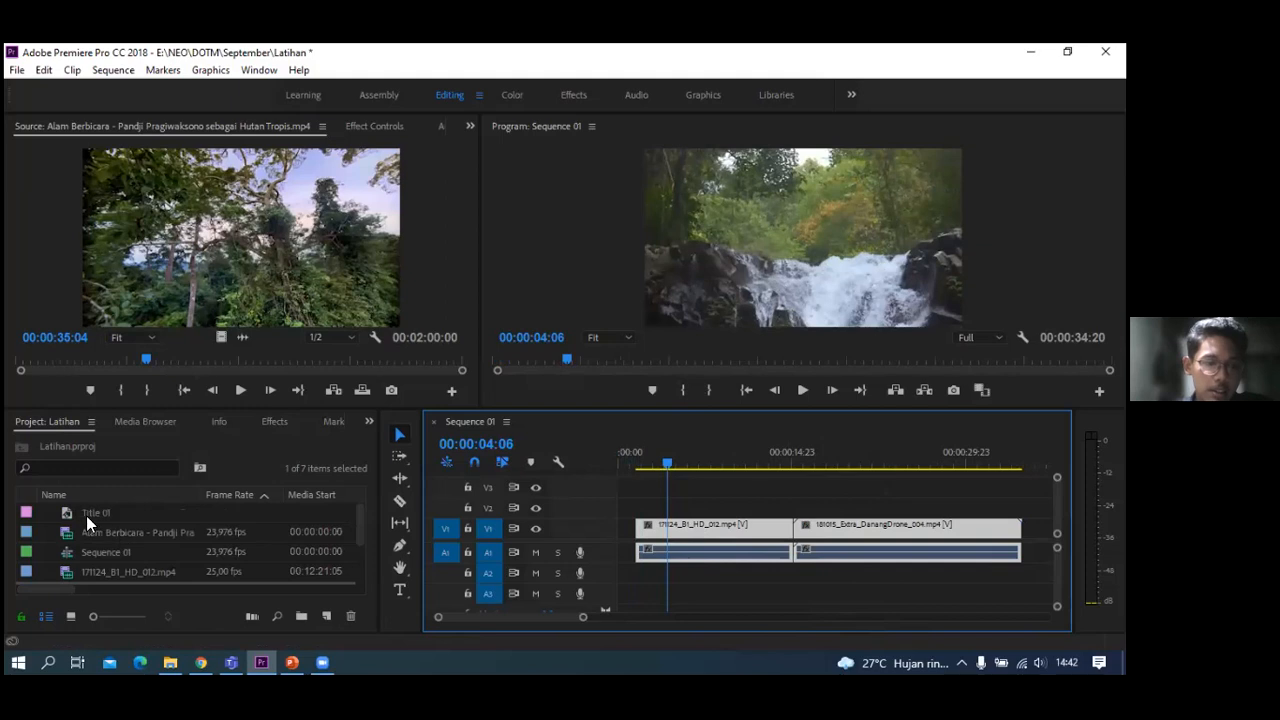
left_click(90, 513)
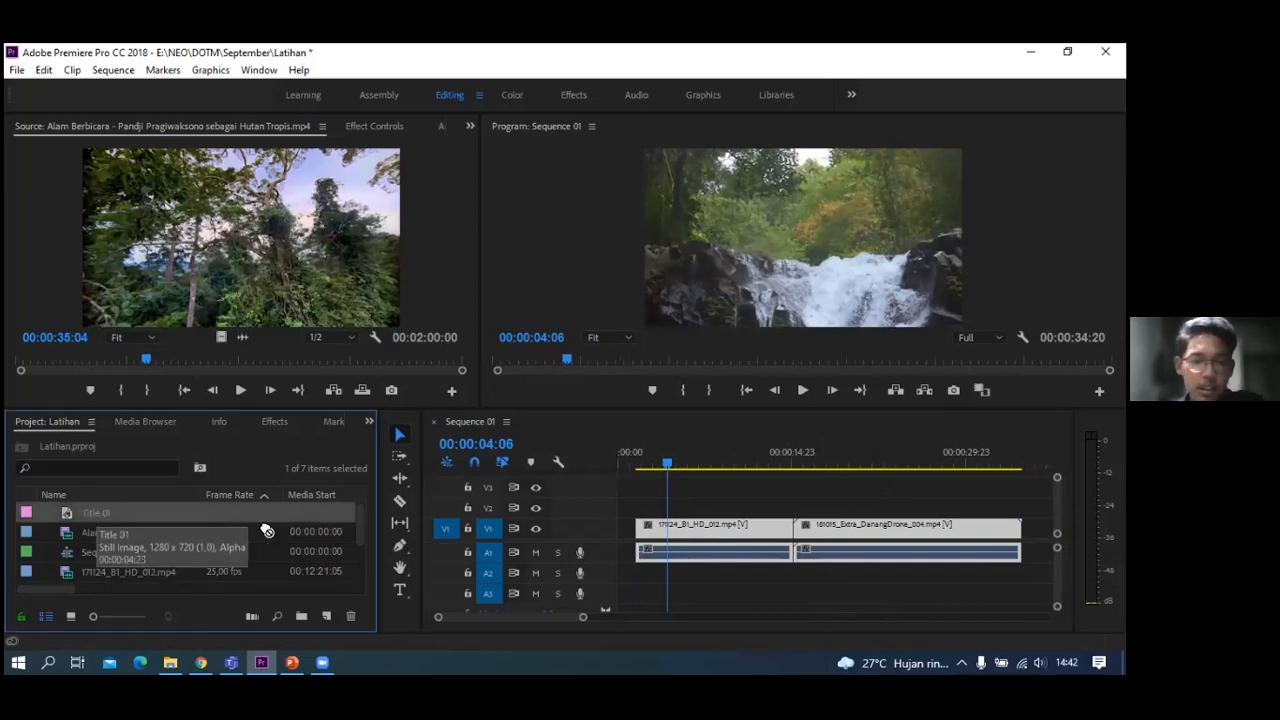
left_click_drag(434, 527, 80, 525)
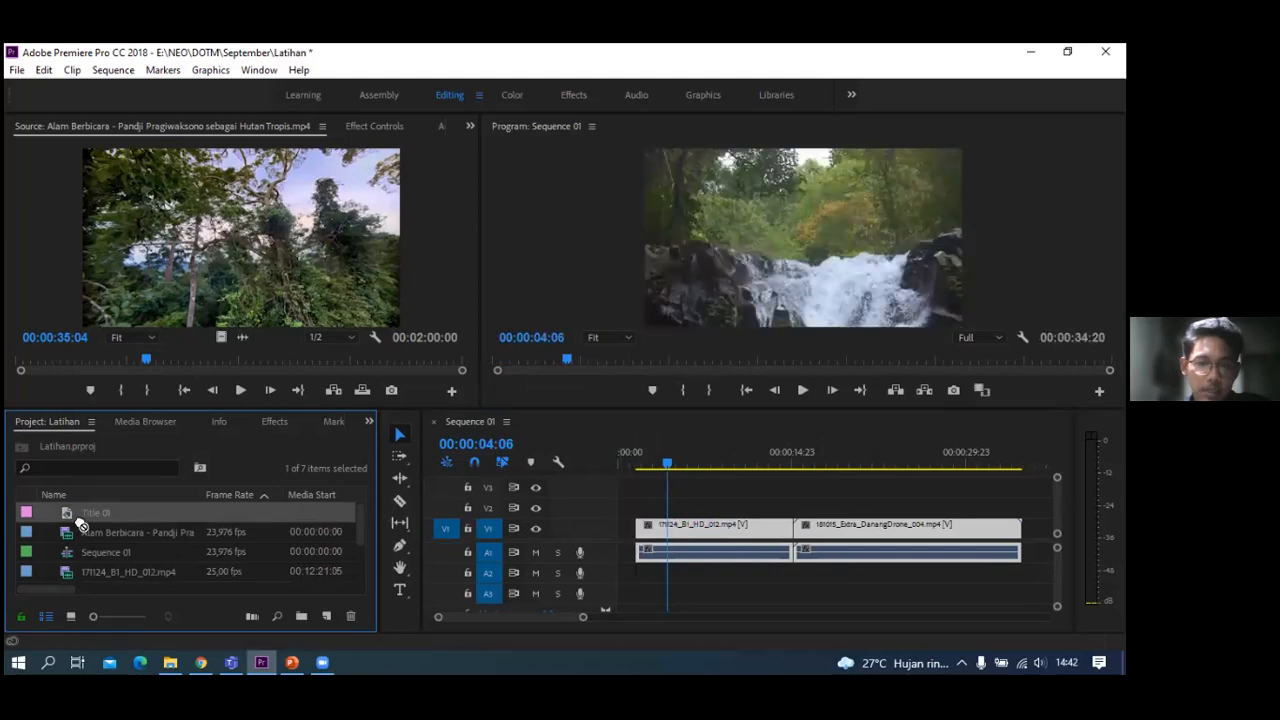
key("Delete")
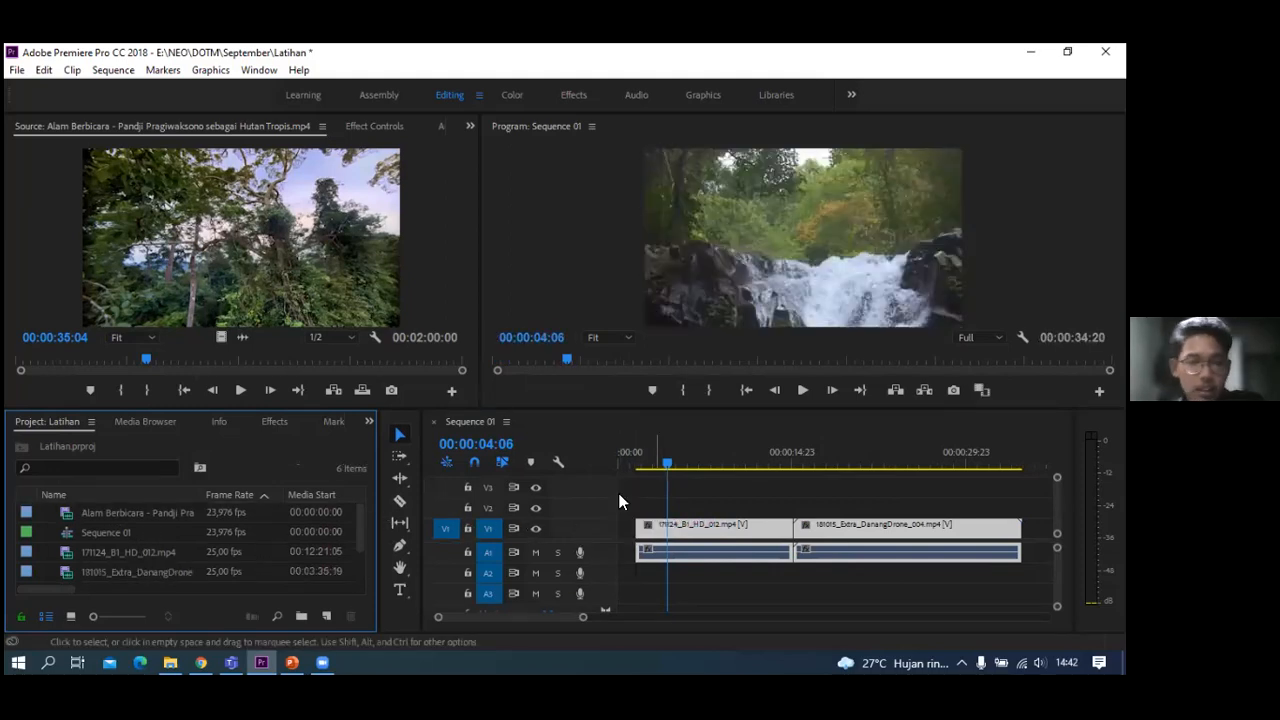
scroll(699, 572, "down", 1)
scroll(632, 594, "up", 1)
- Add the text "Nature" over the waterfall shot with the Type tool at 00:00:04:06
left_click(399, 590)
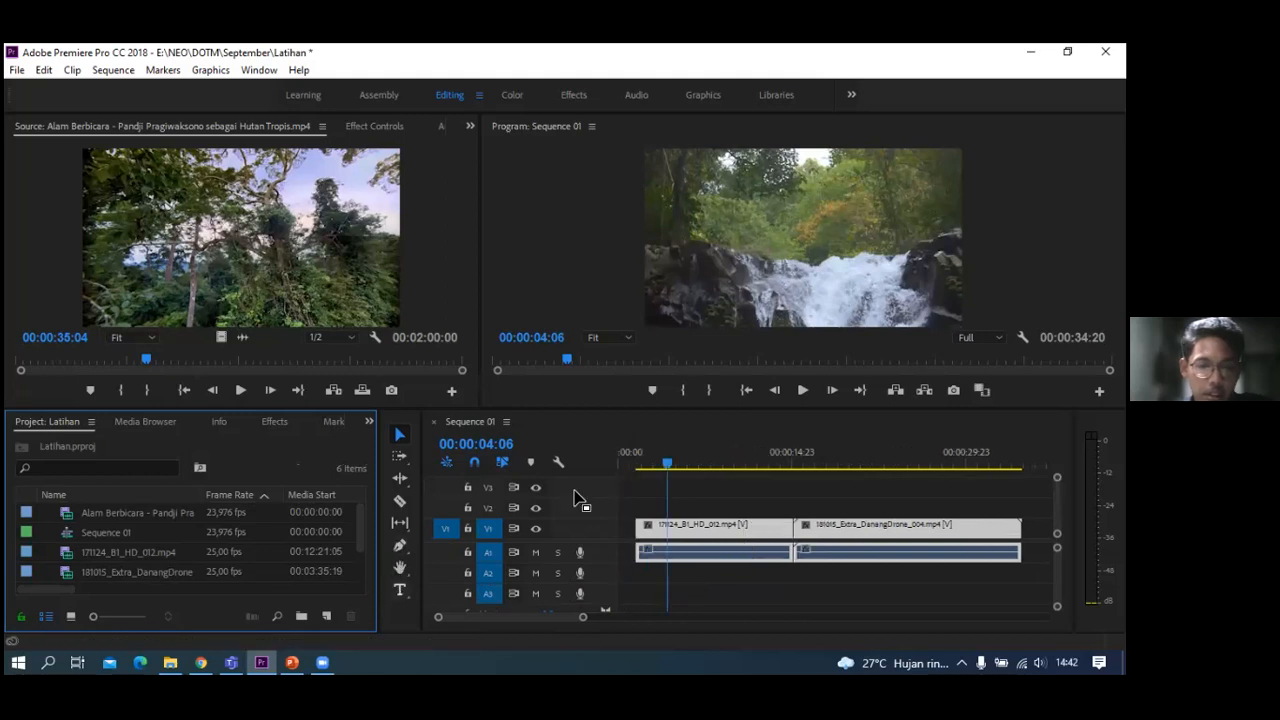
left_click(755, 232)
type("Nar")
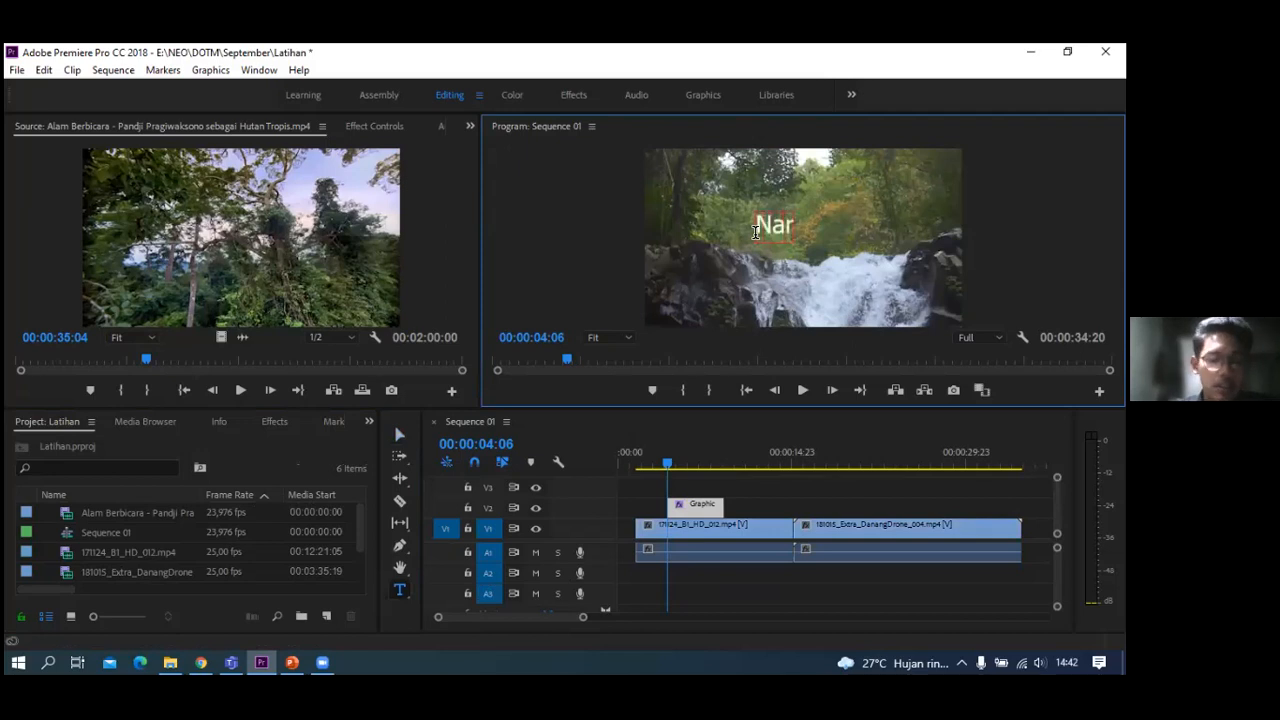
type("ure")
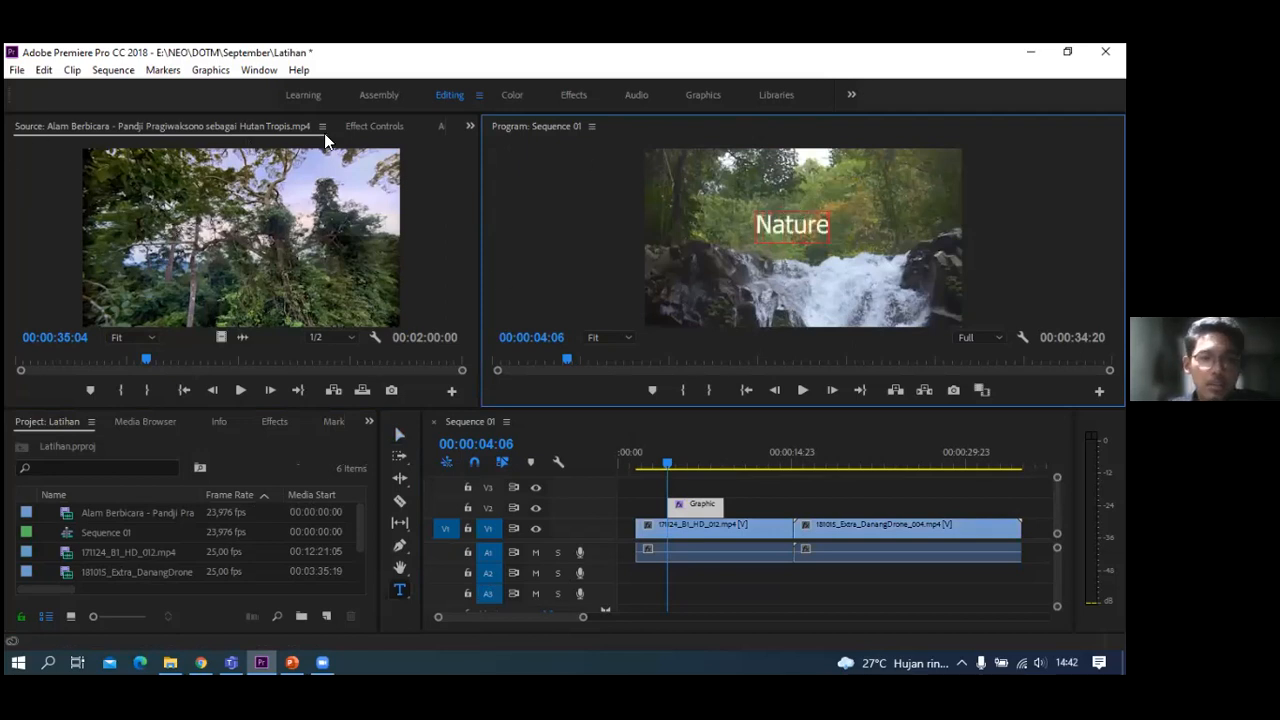
- Show the effect settings of the Nature graphic and center-align its text
left_click(349, 124)
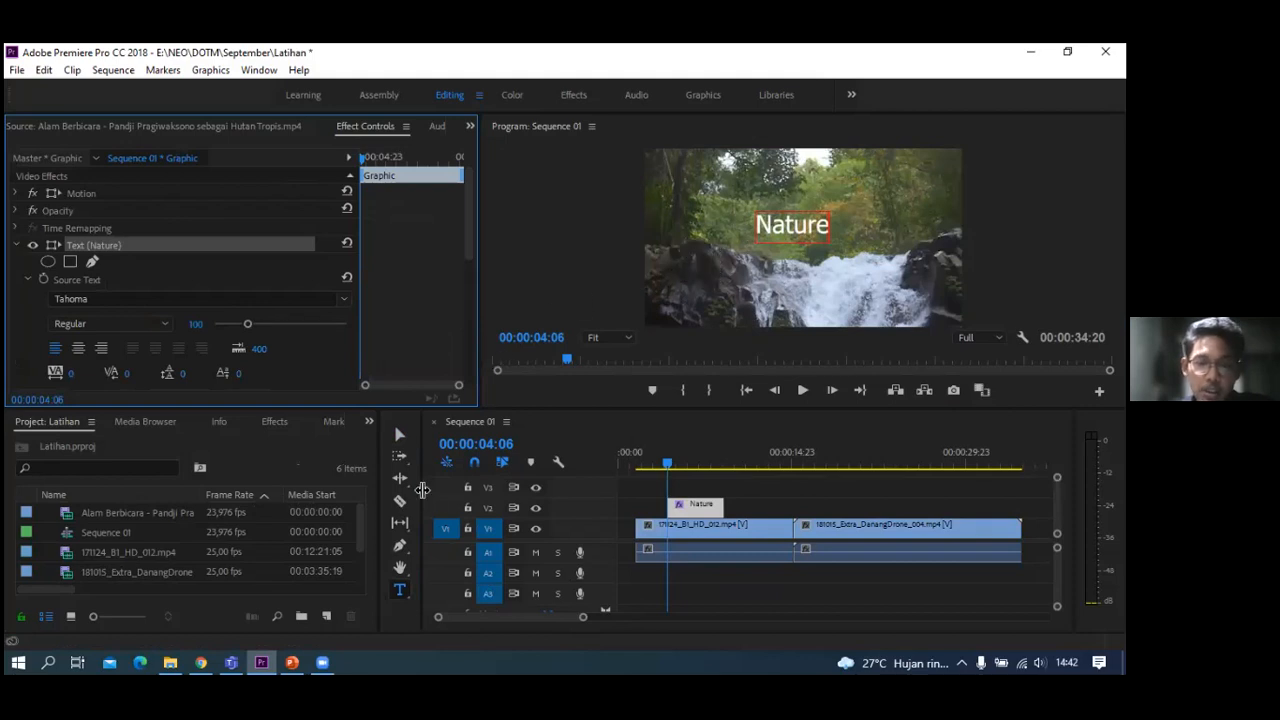
left_click(400, 436)
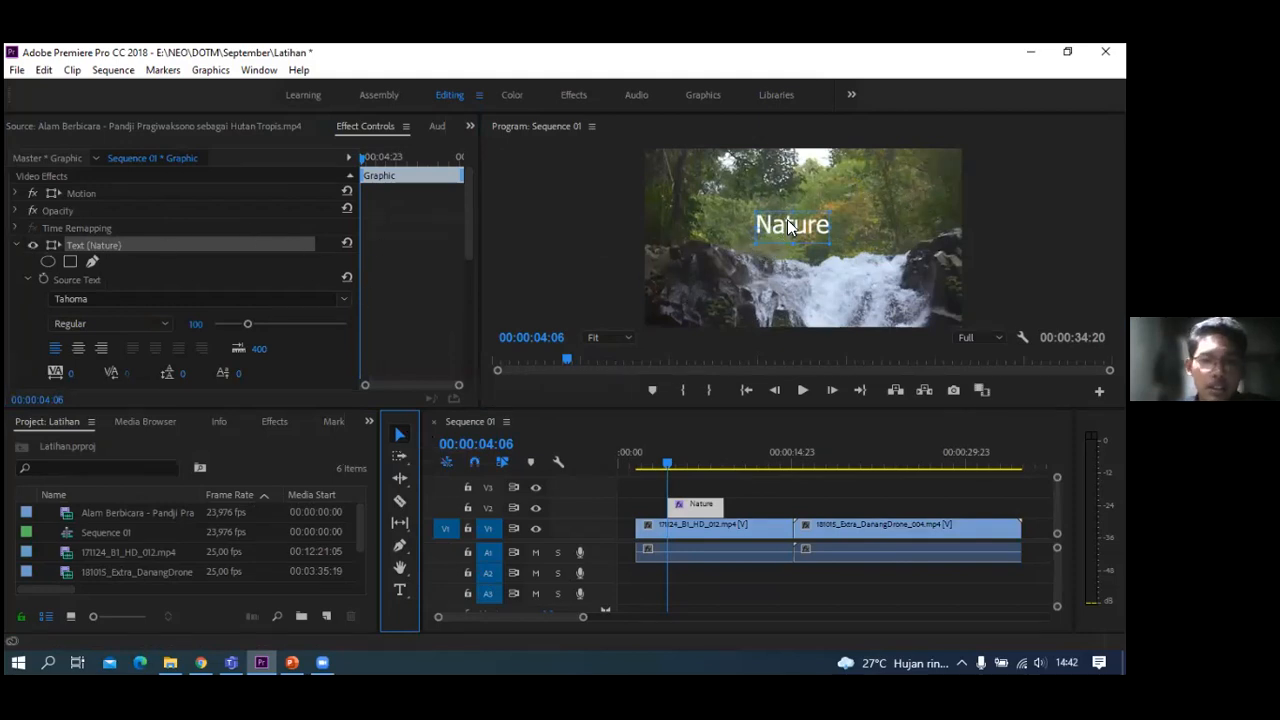
left_click(737, 223)
scroll(86, 257, "down", 2)
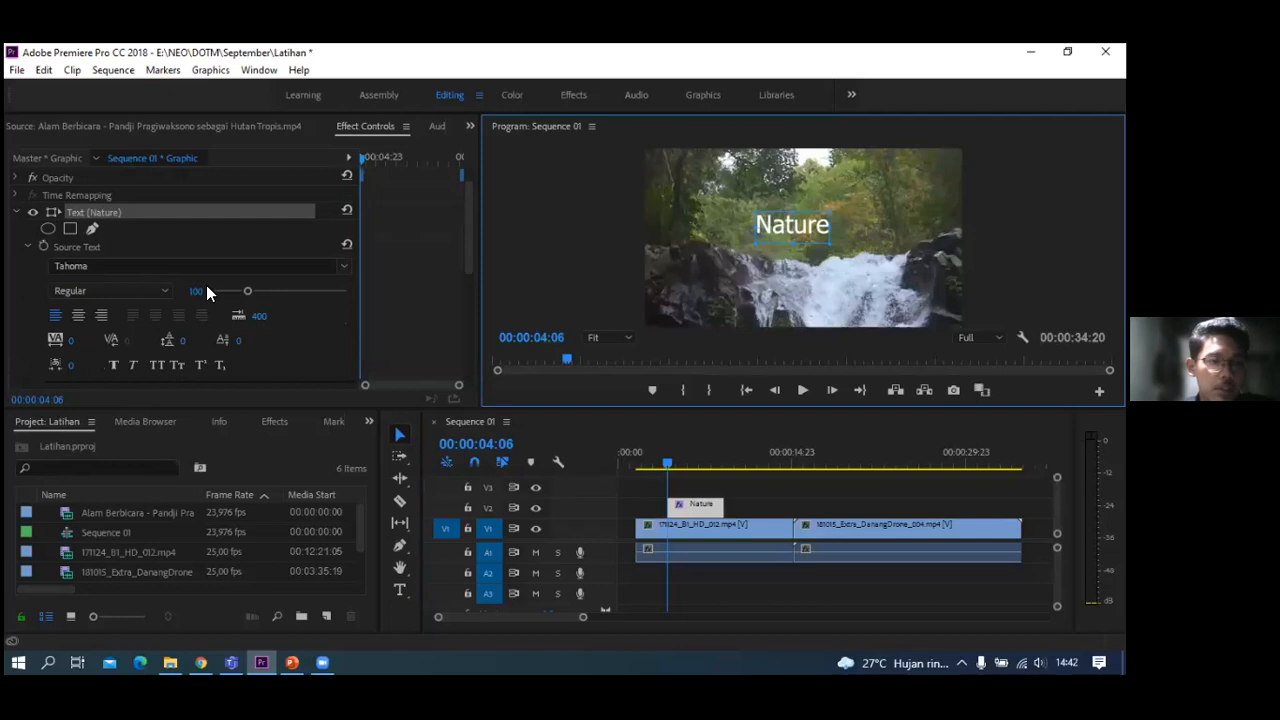
left_click(79, 299)
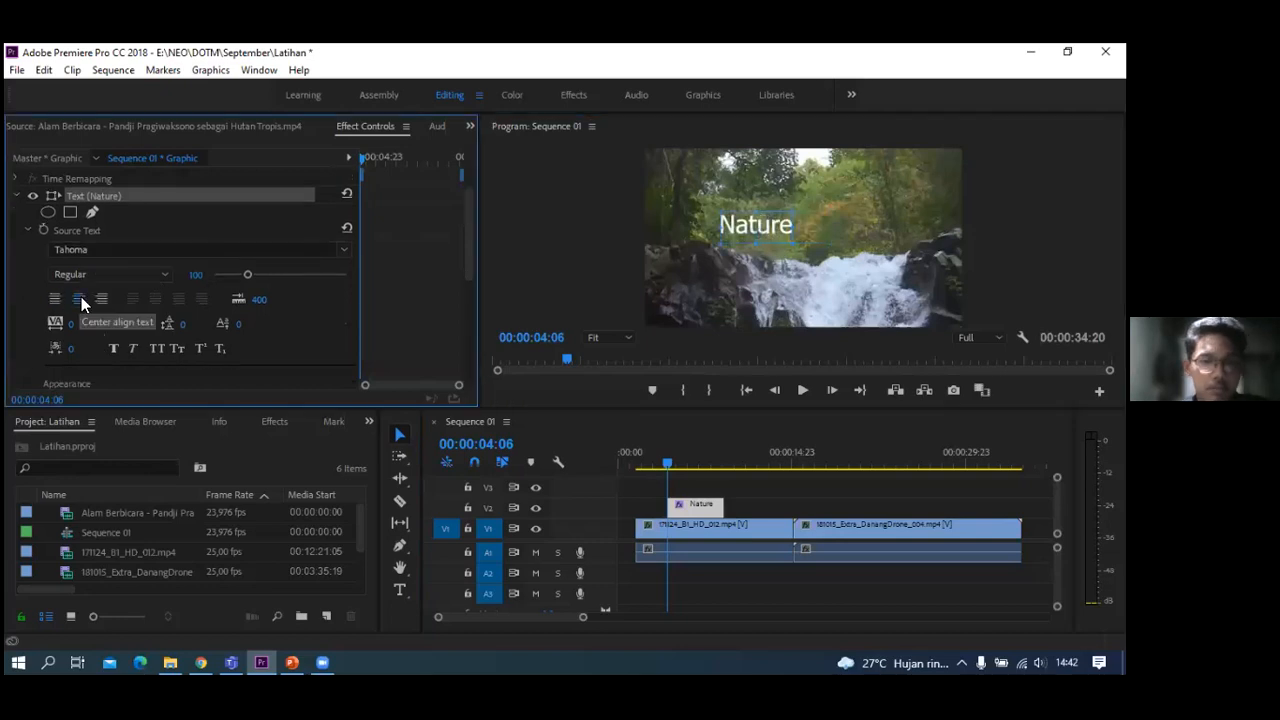
- Select the whole word "Nature" and set its font to Roboto Thin
scroll(112, 337, "down", 6)
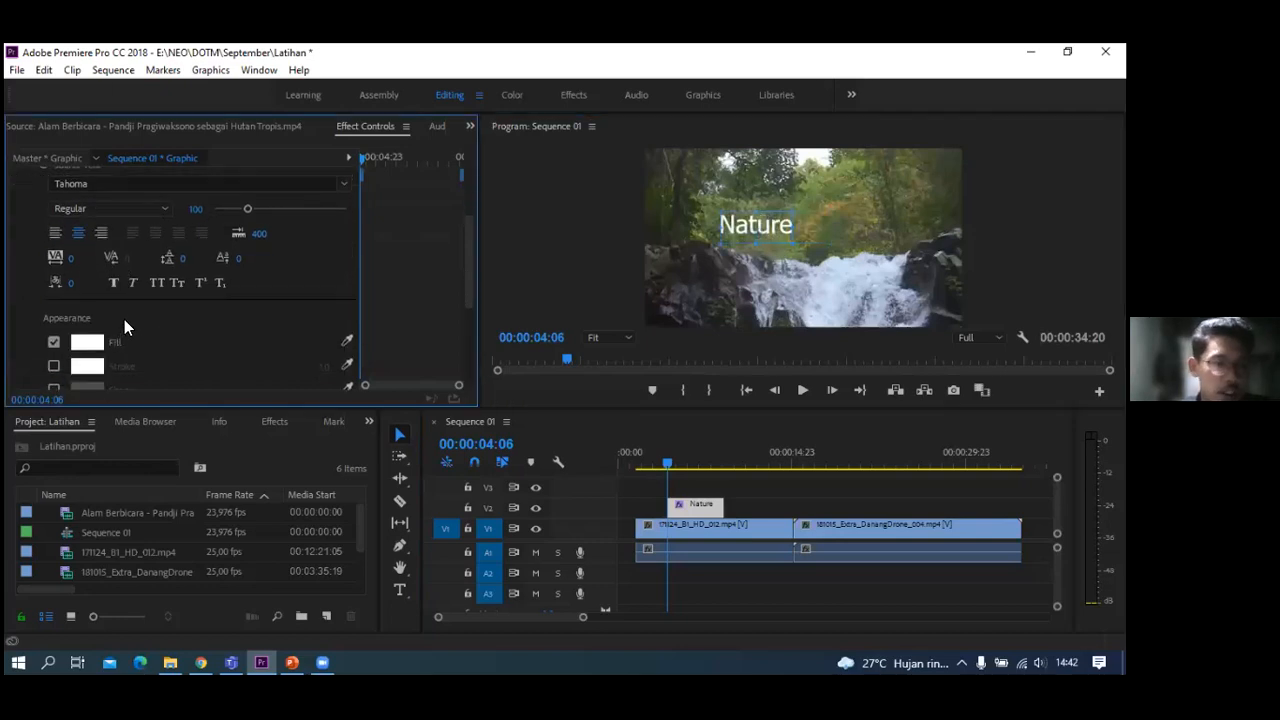
scroll(122, 317, "down", 2)
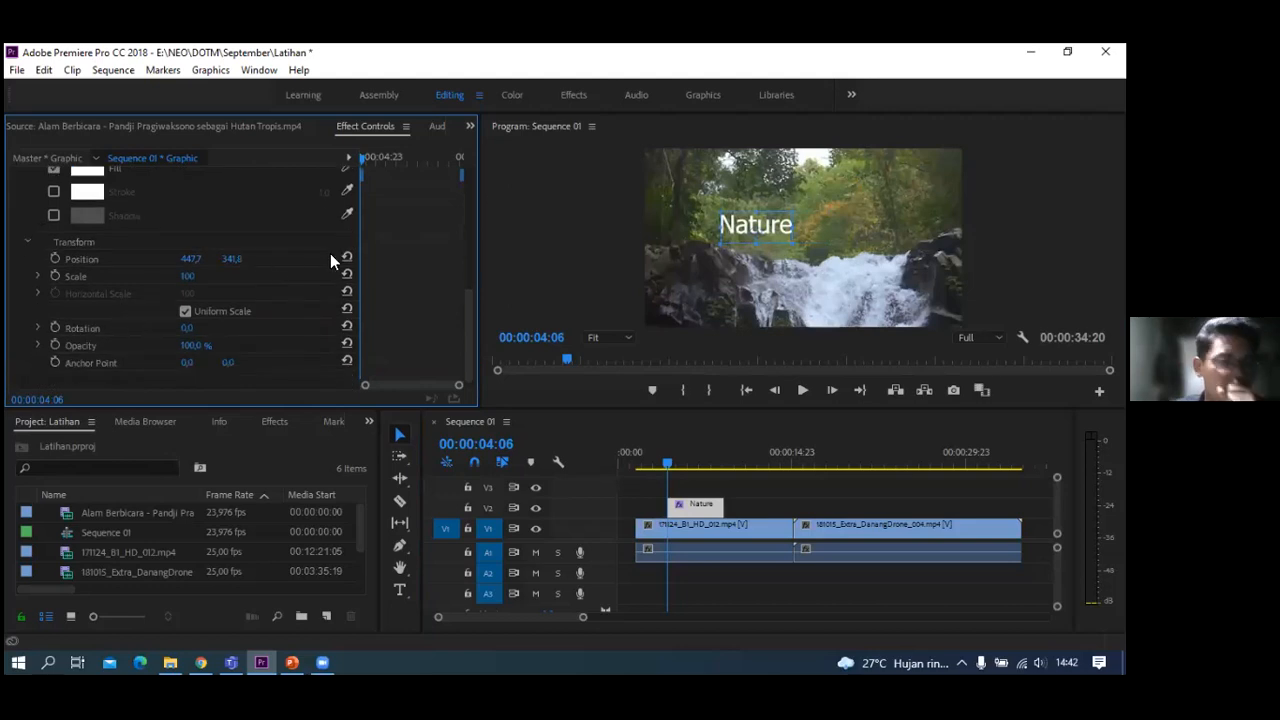
scroll(222, 306, "up", 8)
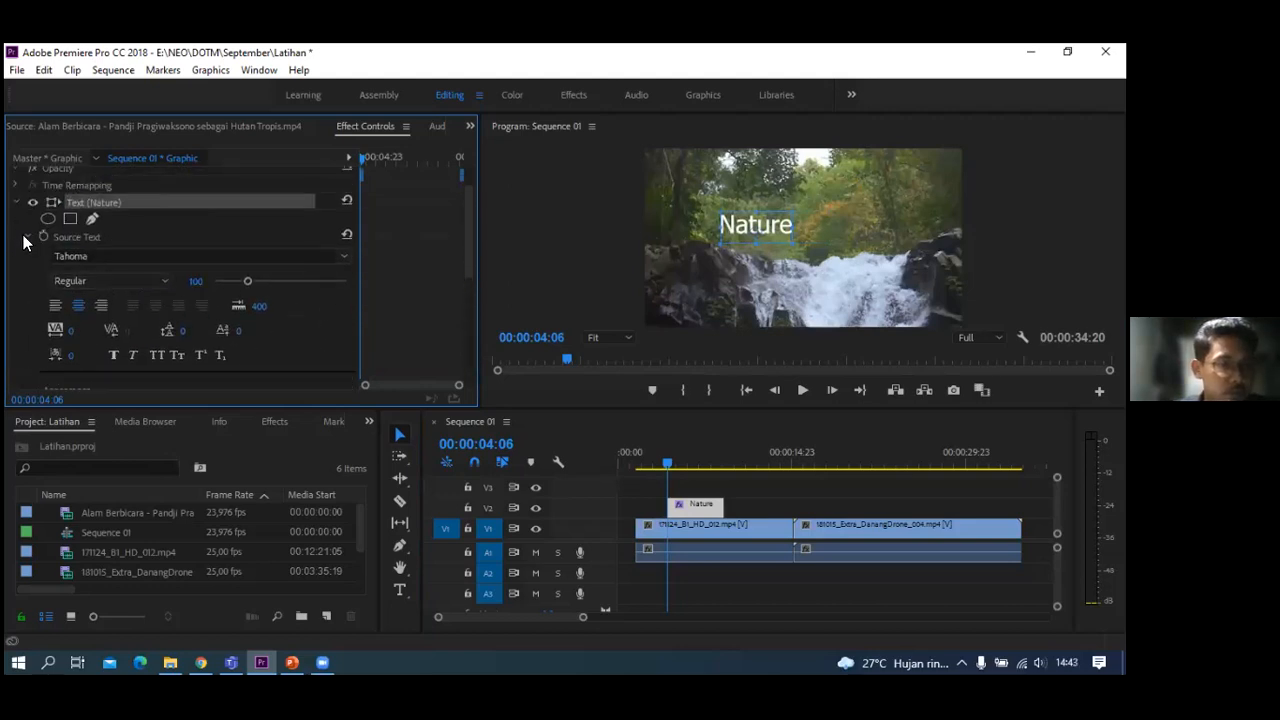
left_click(279, 259)
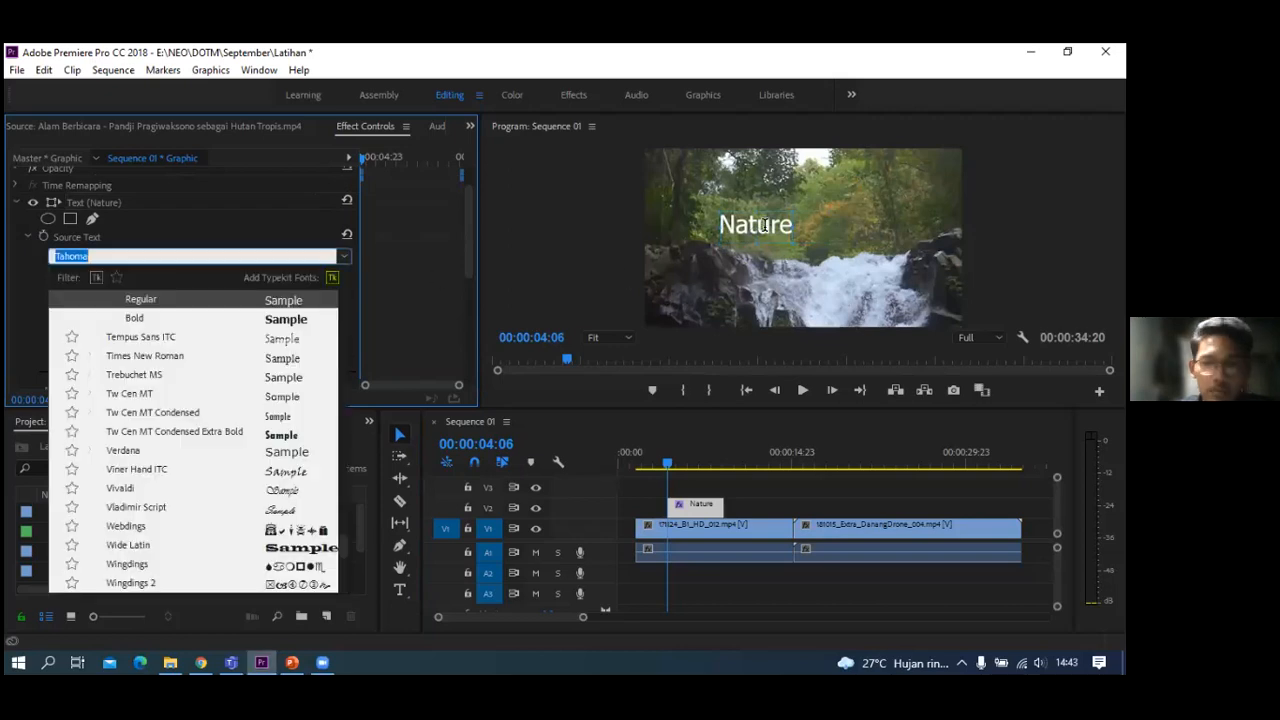
double_click(764, 225)
left_click(150, 257)
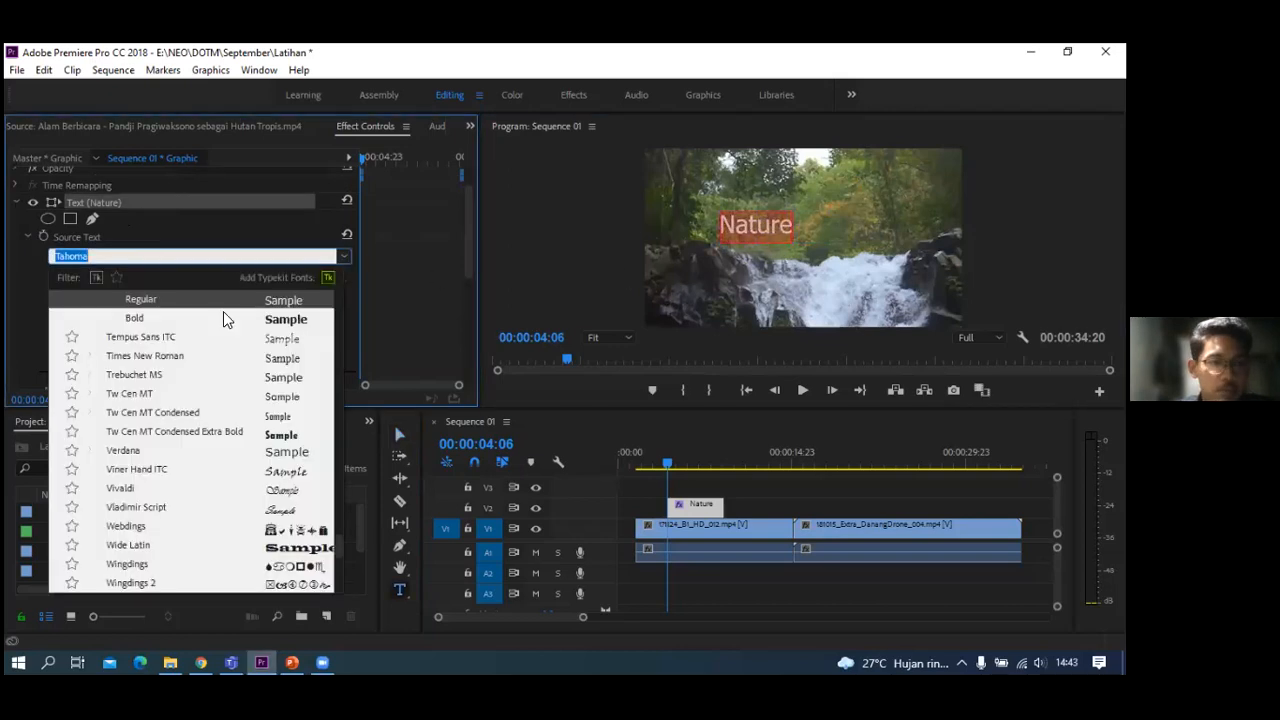
scroll(287, 378, "down", 5)
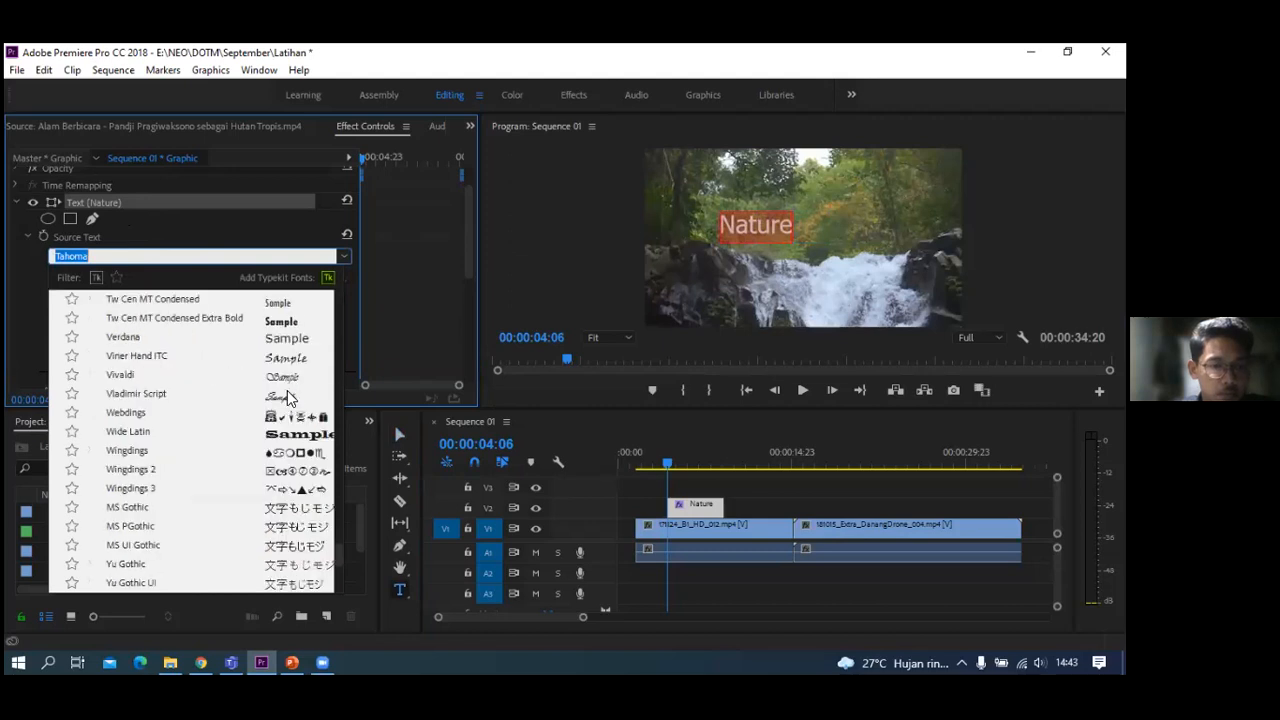
scroll(288, 390, "up", 9)
scroll(288, 398, "up", 20)
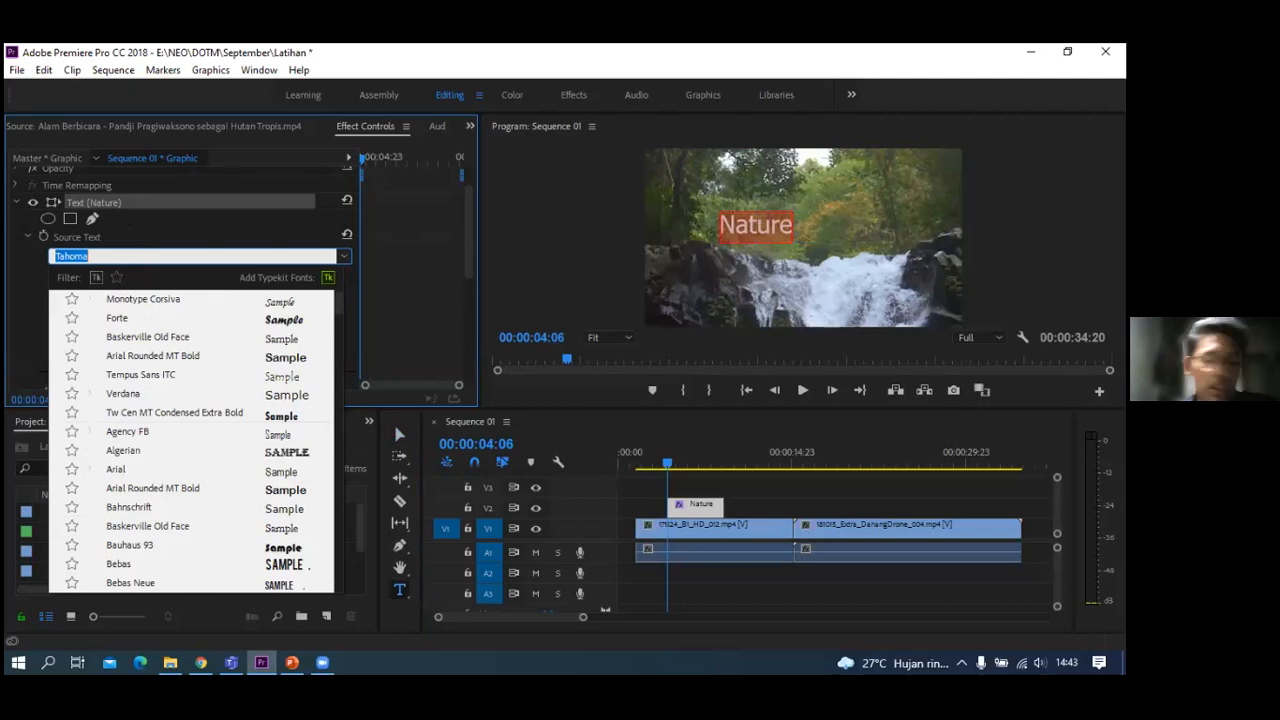
type("Robo")
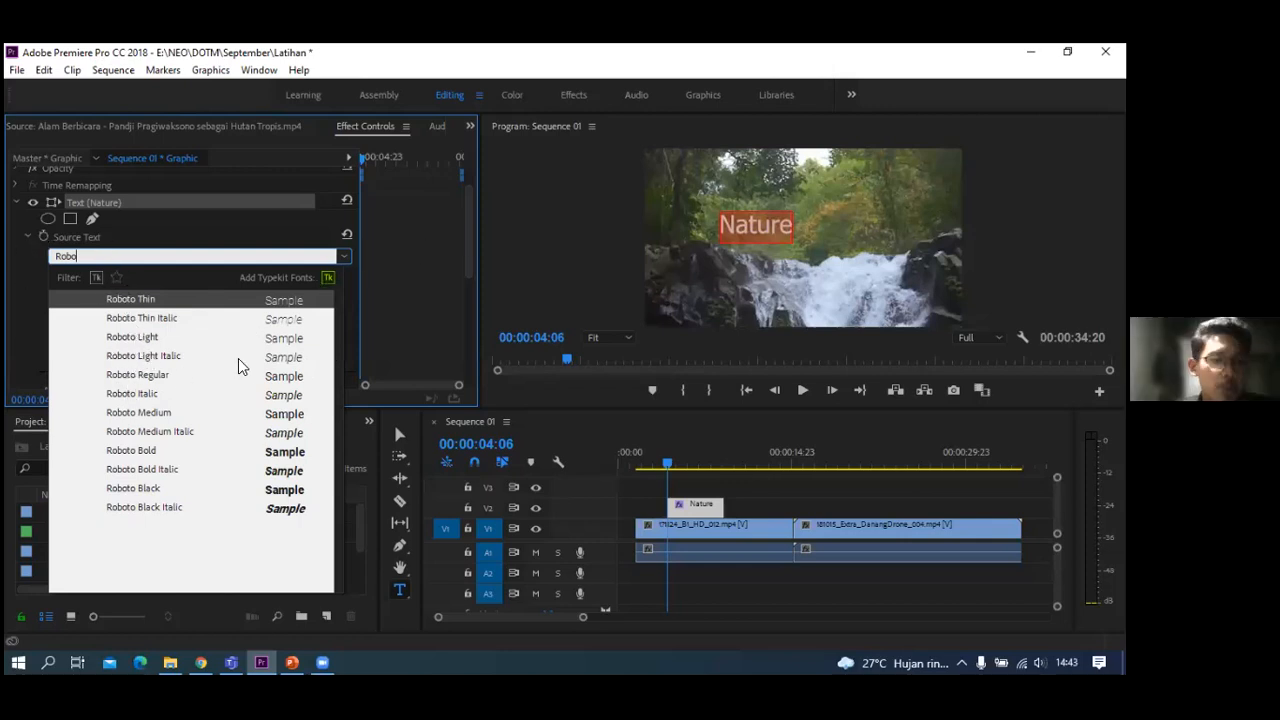
left_click(140, 300)
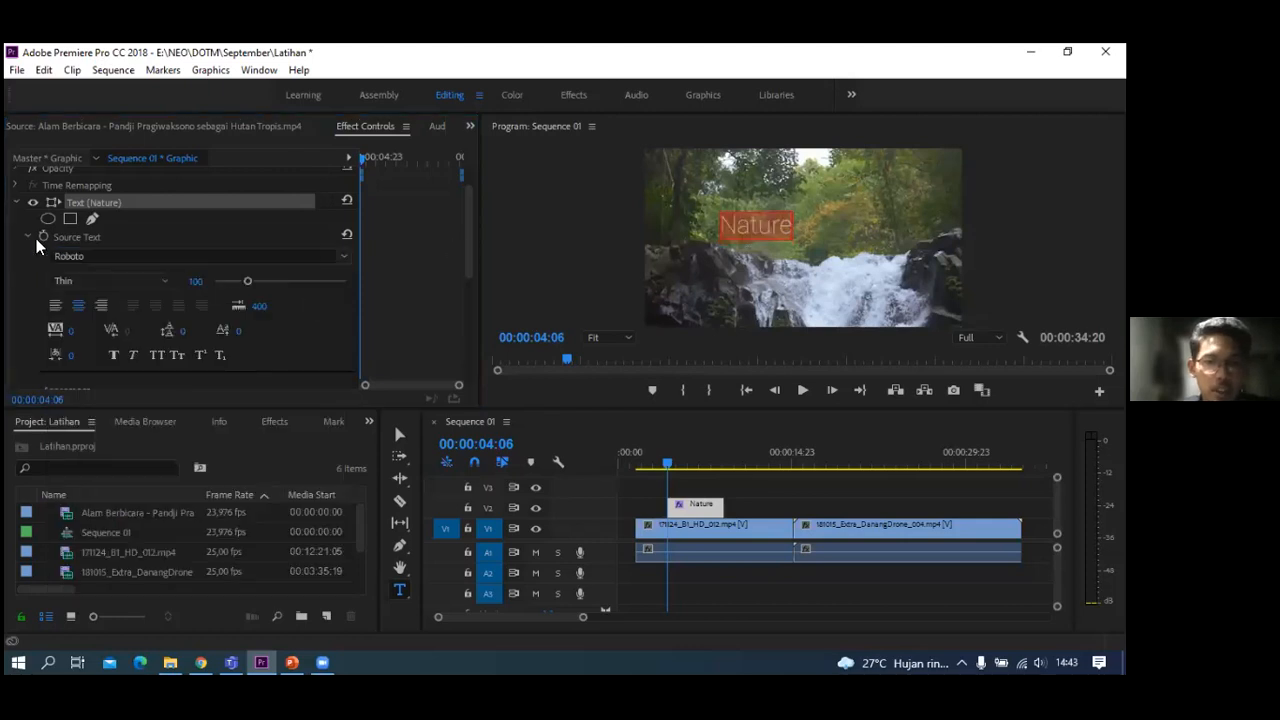
- Change the font style of the selected word "Nature" to Roboto Bold
left_click(110, 257)
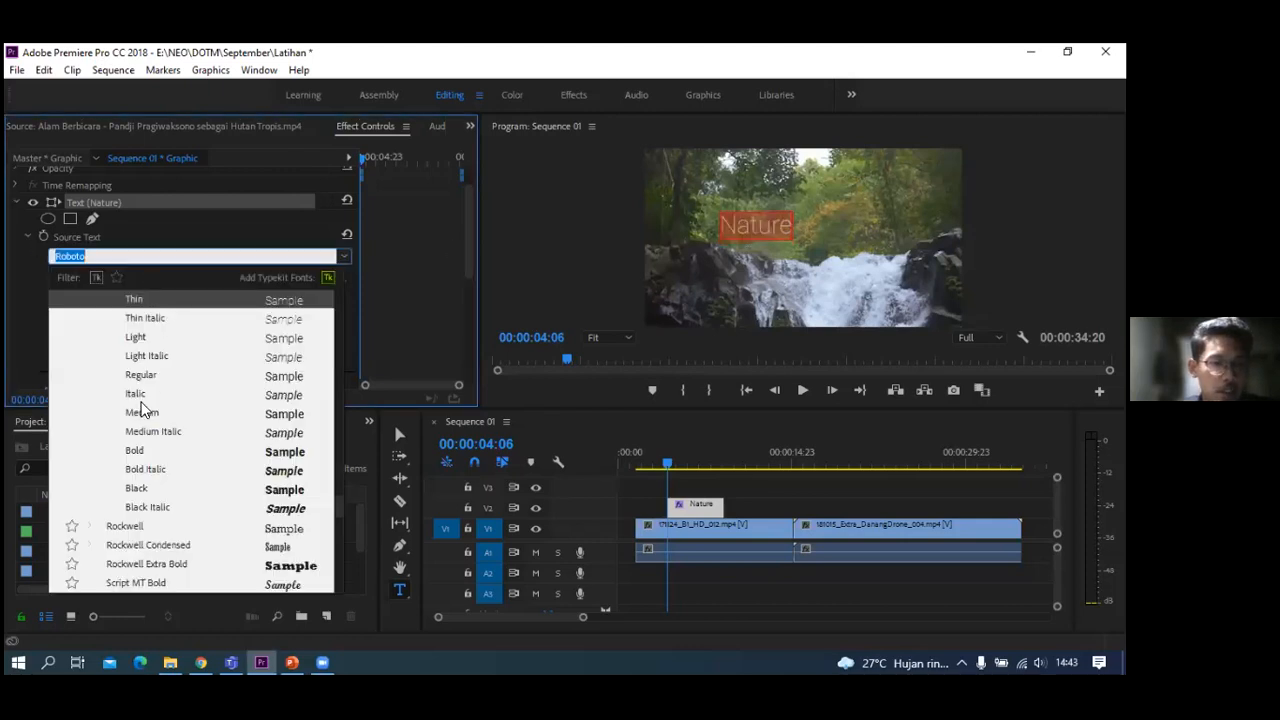
key("Down")
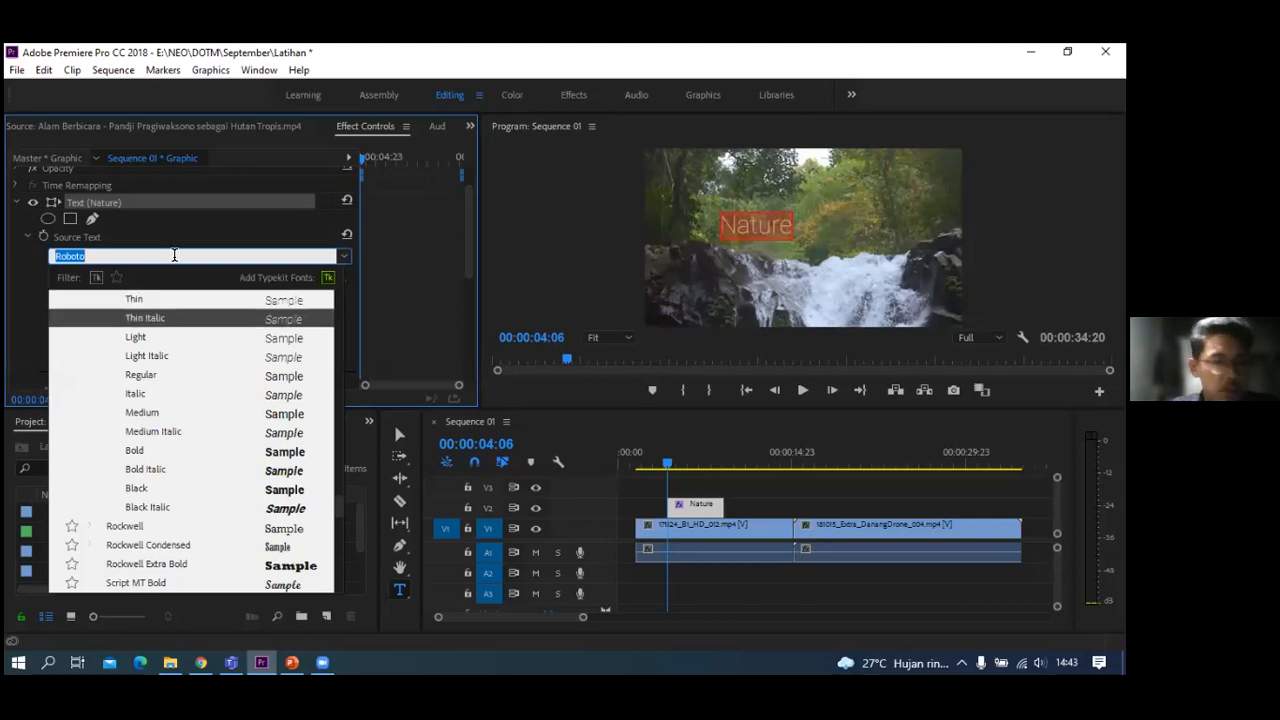
left_click(174, 256)
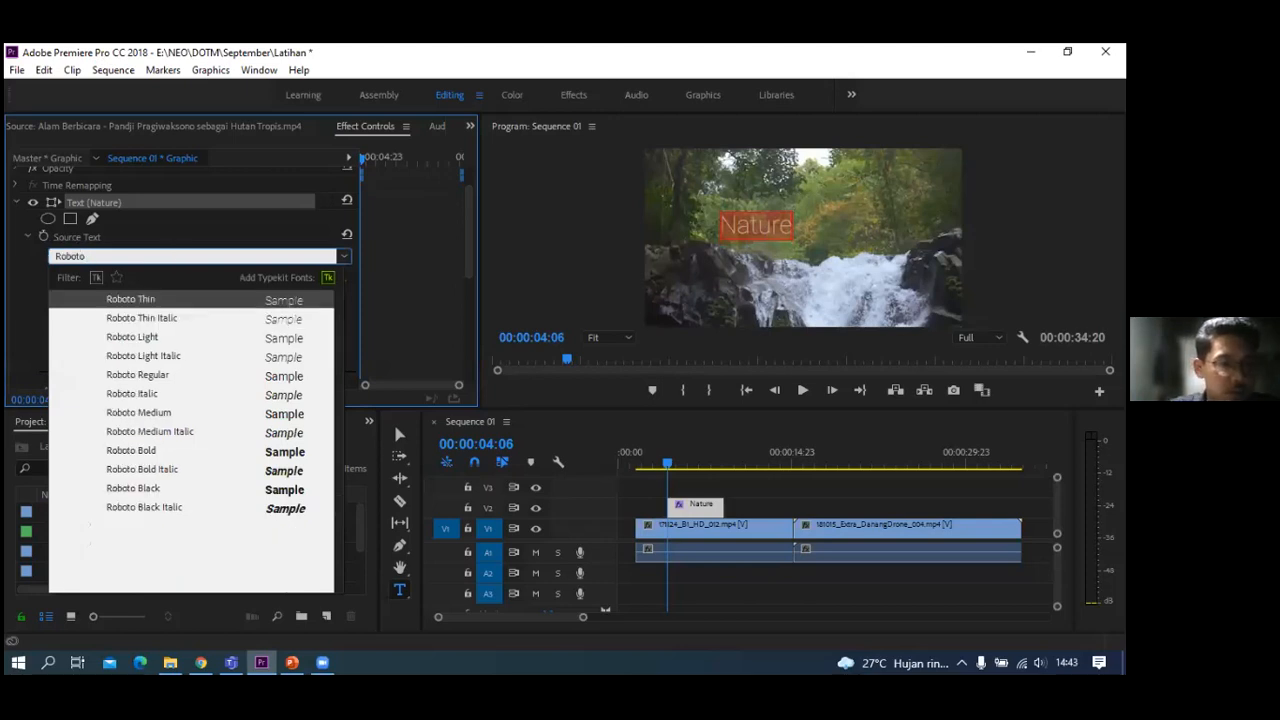
left_click(158, 453)
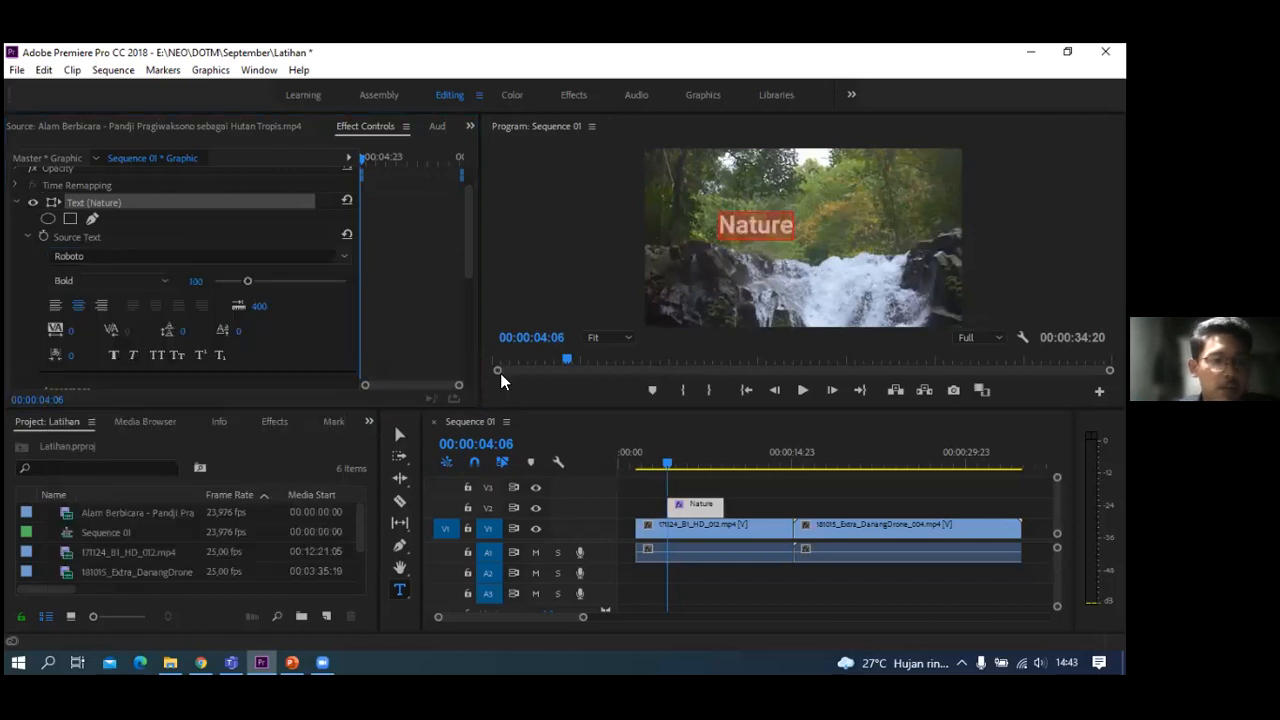
- Move the Nature text to the middle of the frame, at position 620.9, 391.7 with its anchor point at -9.9, 0.0
left_click(396, 437)
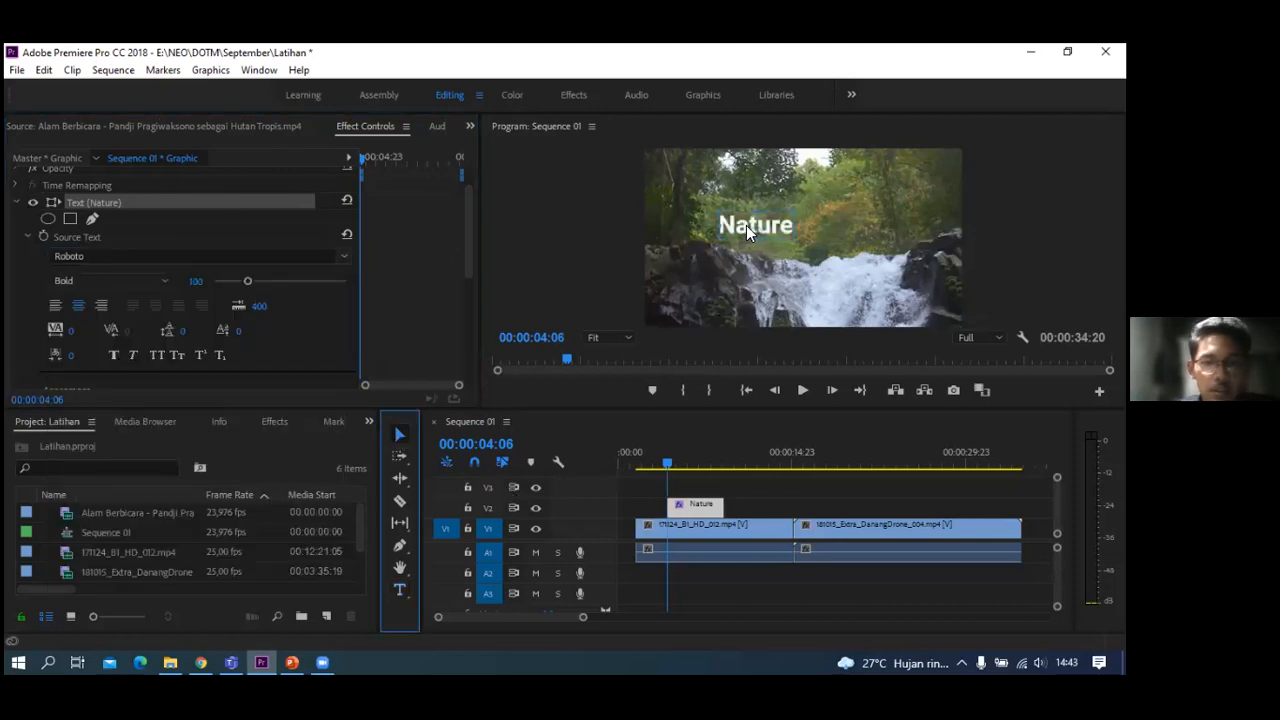
mouse_move(786, 246)
left_mouse_down()
mouse_move(792, 262)
mouse_move(757, 248)
mouse_move(795, 256)
left_mouse_up()
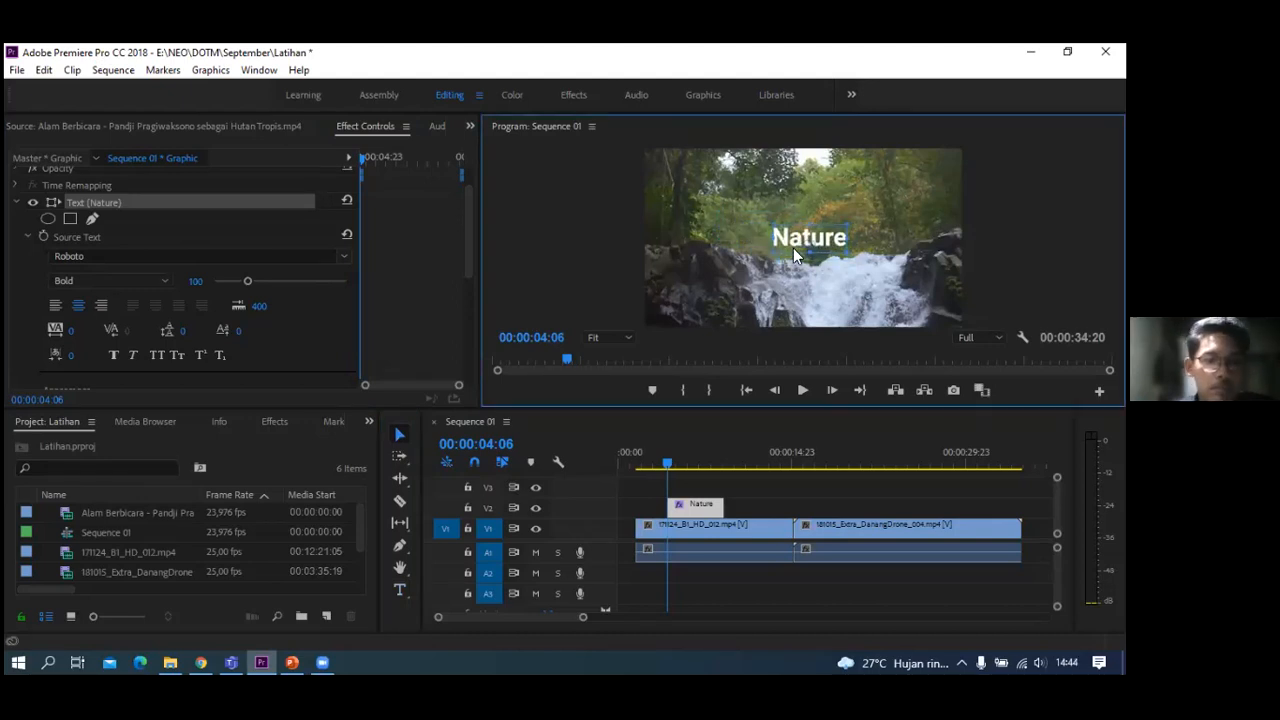
scroll(191, 307, "down", 5)
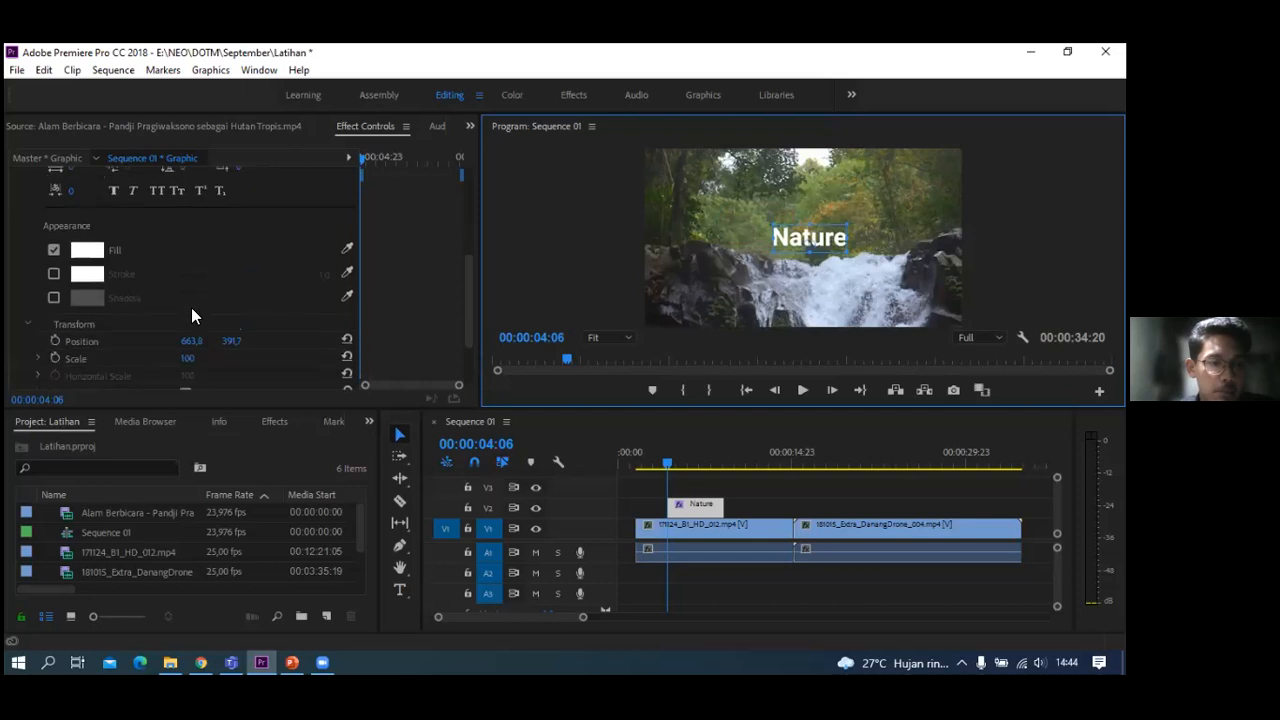
left_click_drag(191, 291, 176, 291)
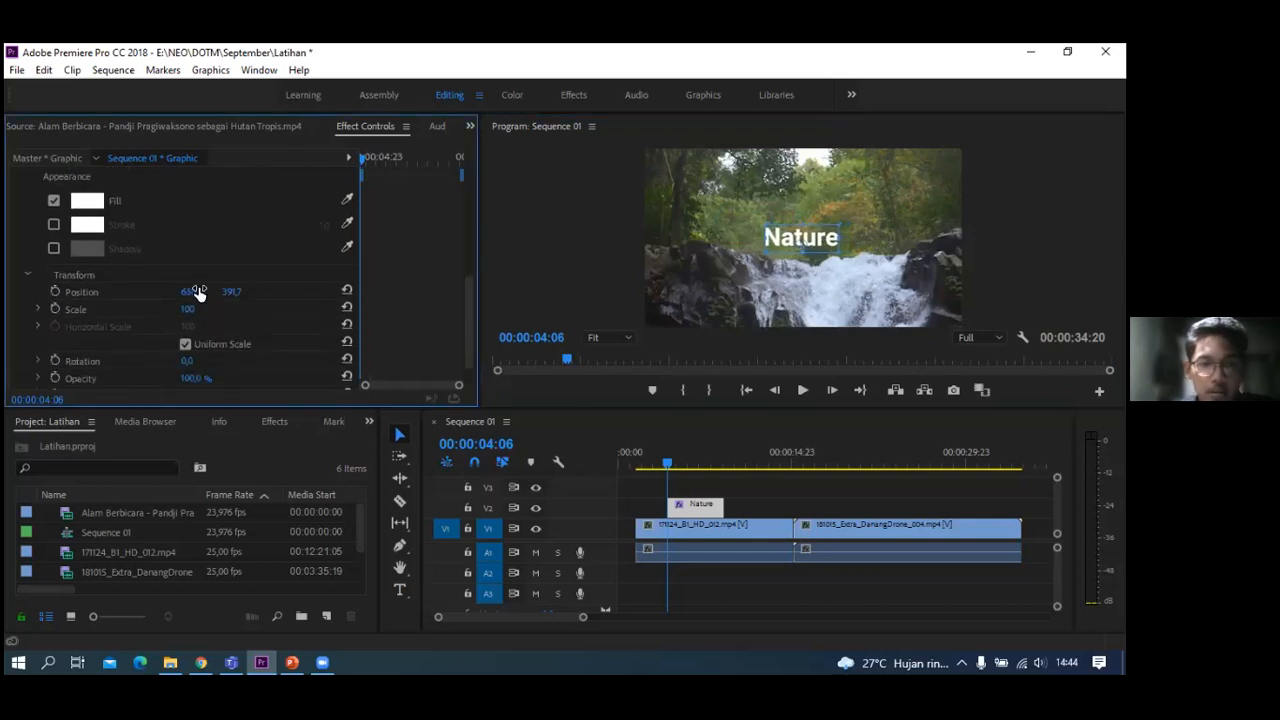
left_click(806, 243)
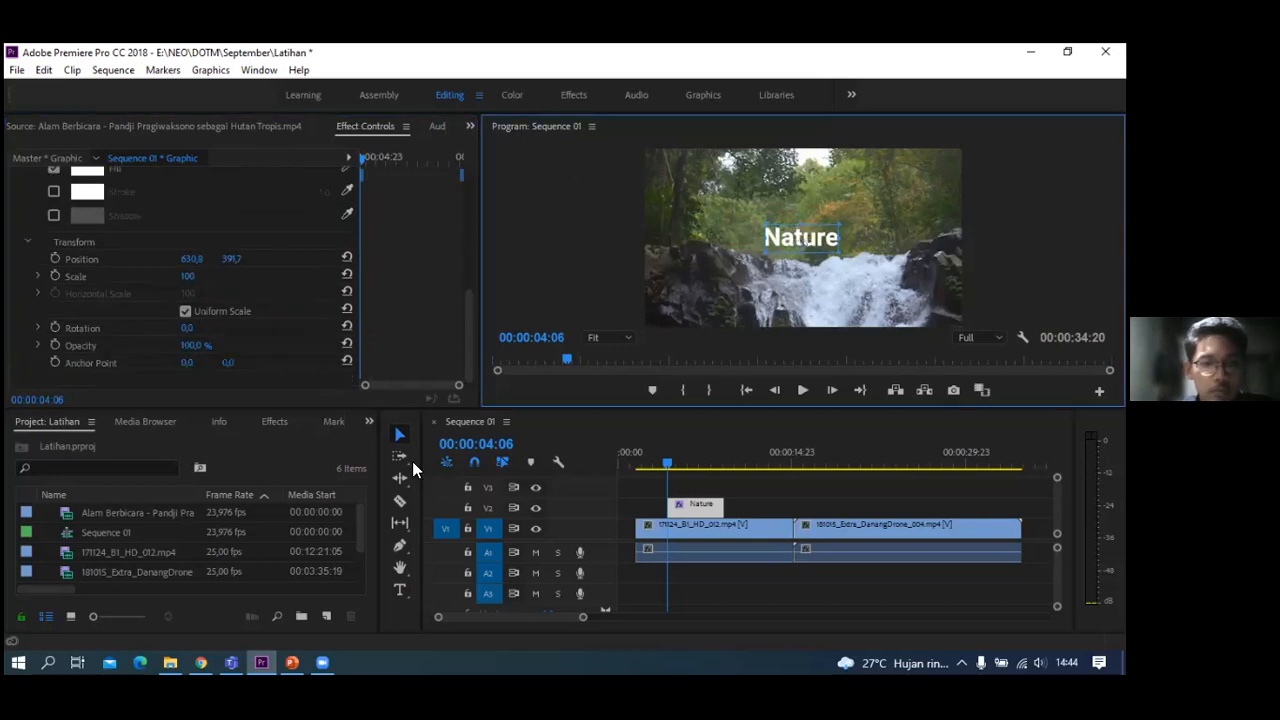
left_click(400, 434)
left_click_drag(802, 245, 799, 245)
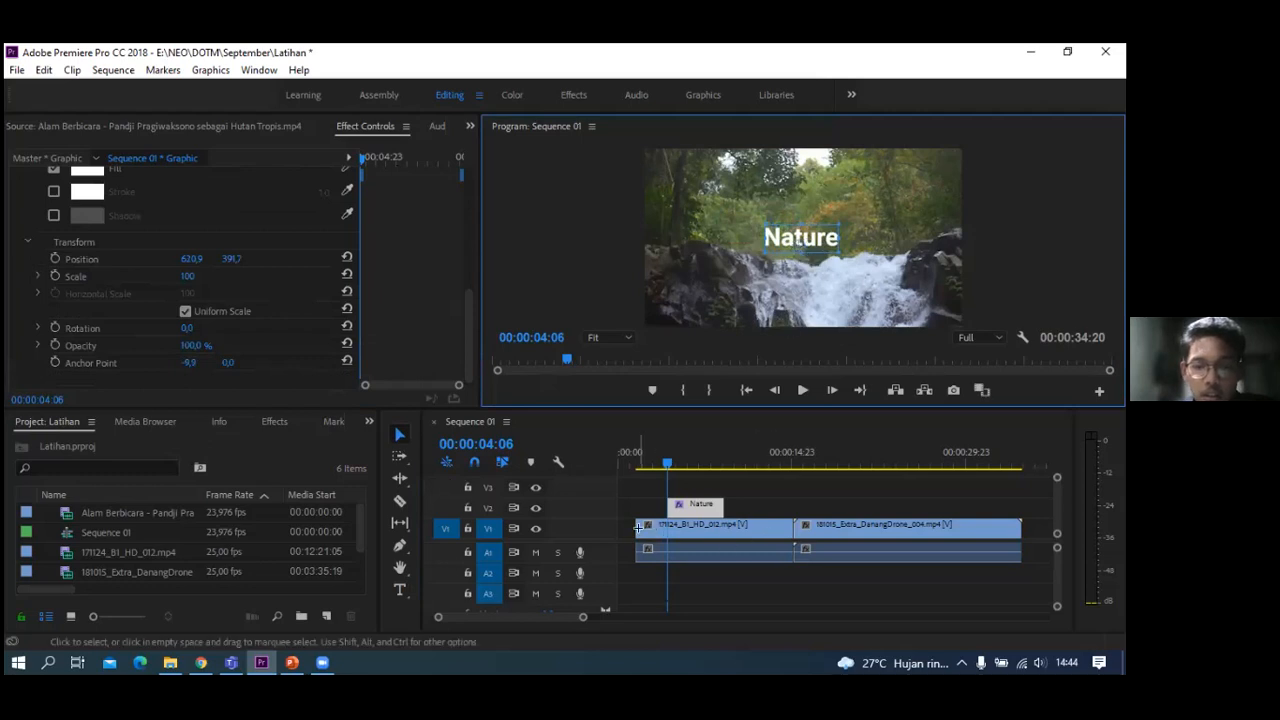
- Rearrange the sequence so the Nature graphic opens track V1 at 00:00, directly followed by the waterfall and drone clips
left_click_drag(638, 505, 694, 584)
left_click_drag(895, 549, 900, 562)
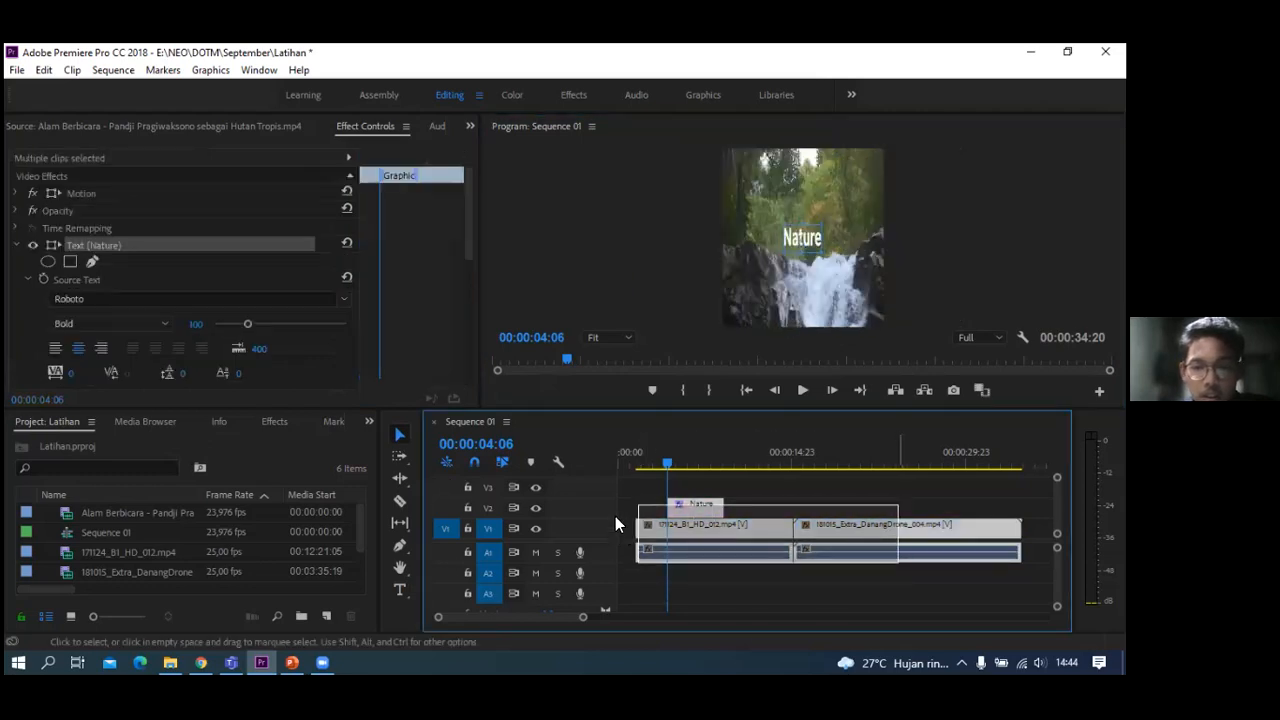
left_click(626, 527)
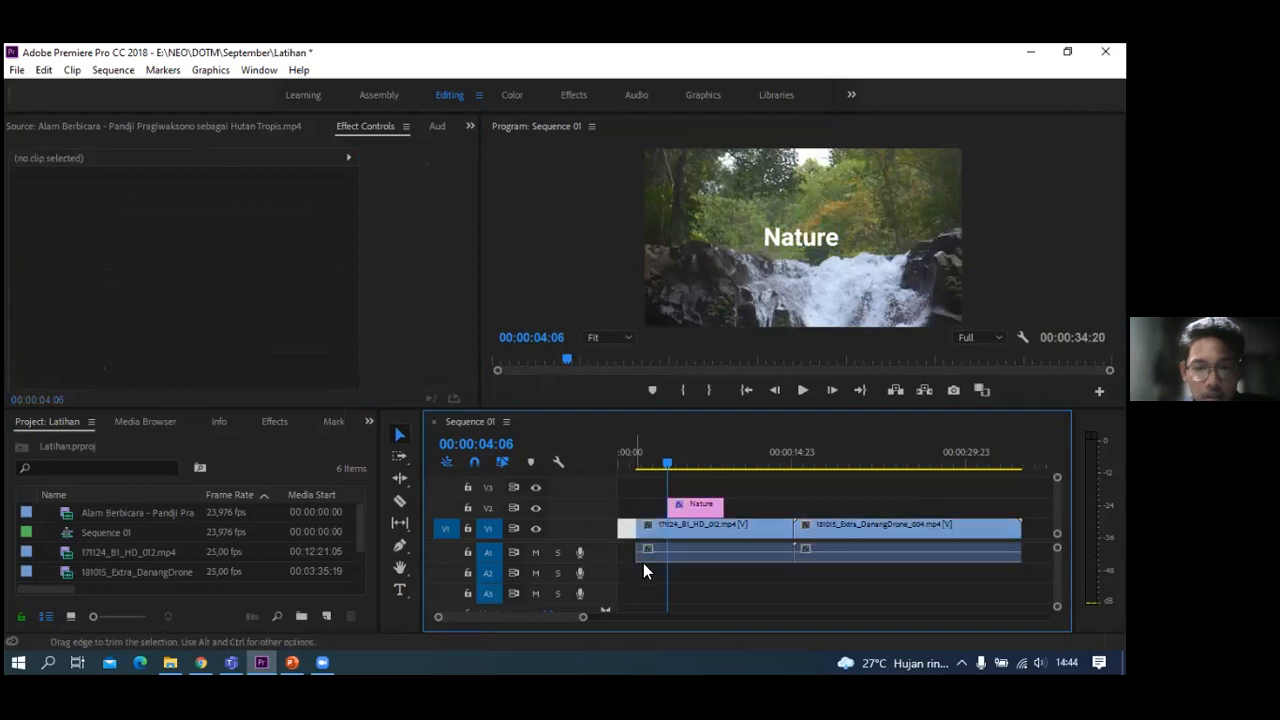
left_click(788, 509)
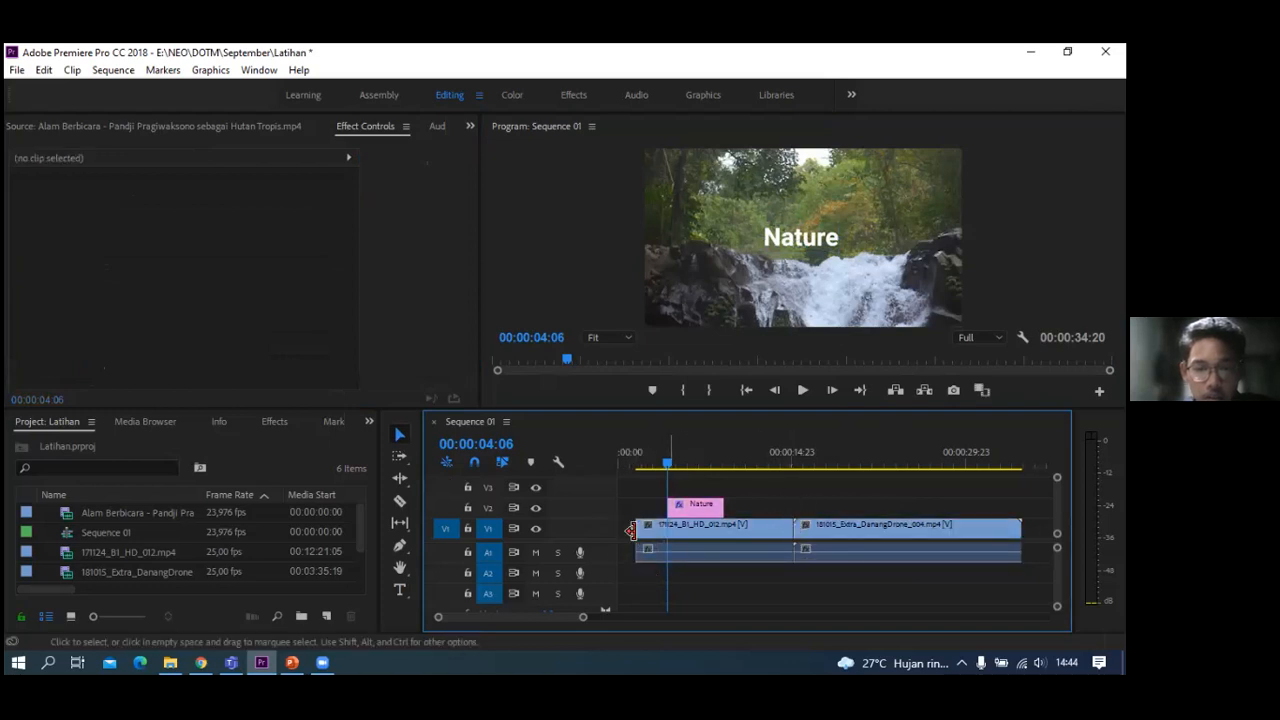
left_click_drag(626, 527, 844, 566)
left_click_drag(745, 524, 657, 527)
left_click(694, 508)
left_click_drag(743, 498, 960, 571)
left_click_drag(854, 529, 785, 533)
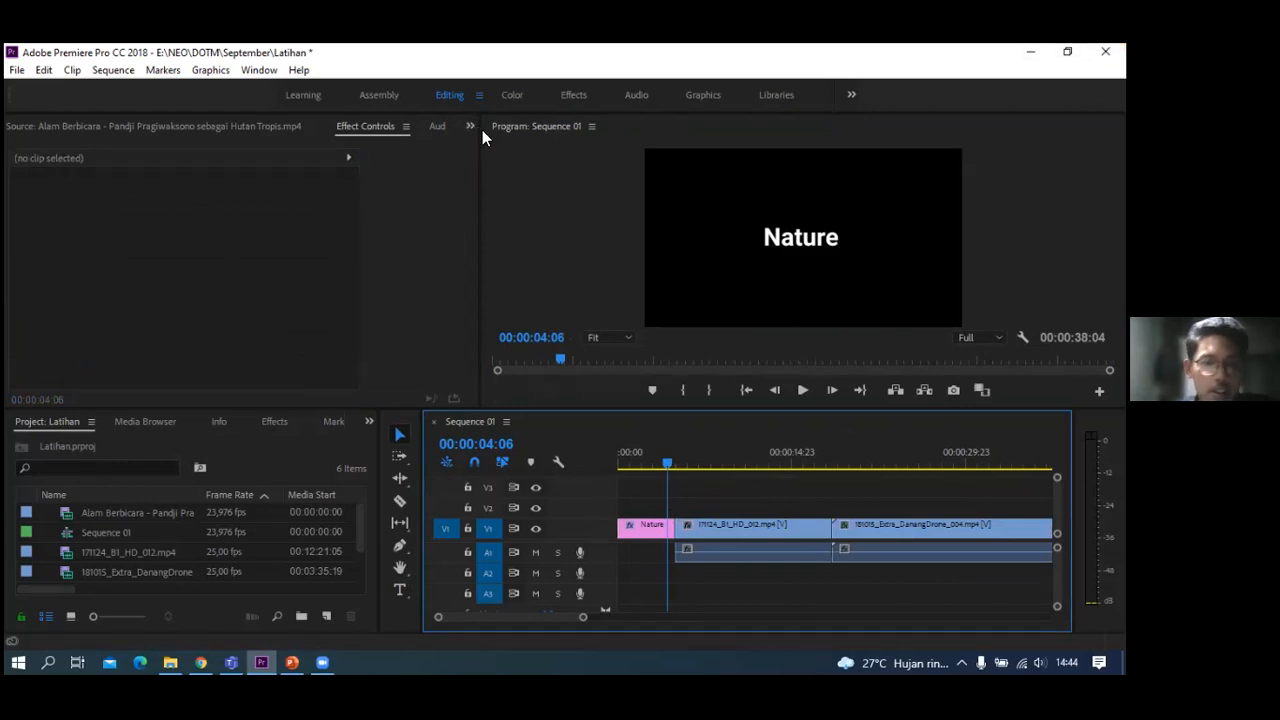
- Switch to the Effects workspace and display the list of available effects and transitions
left_click(283, 126)
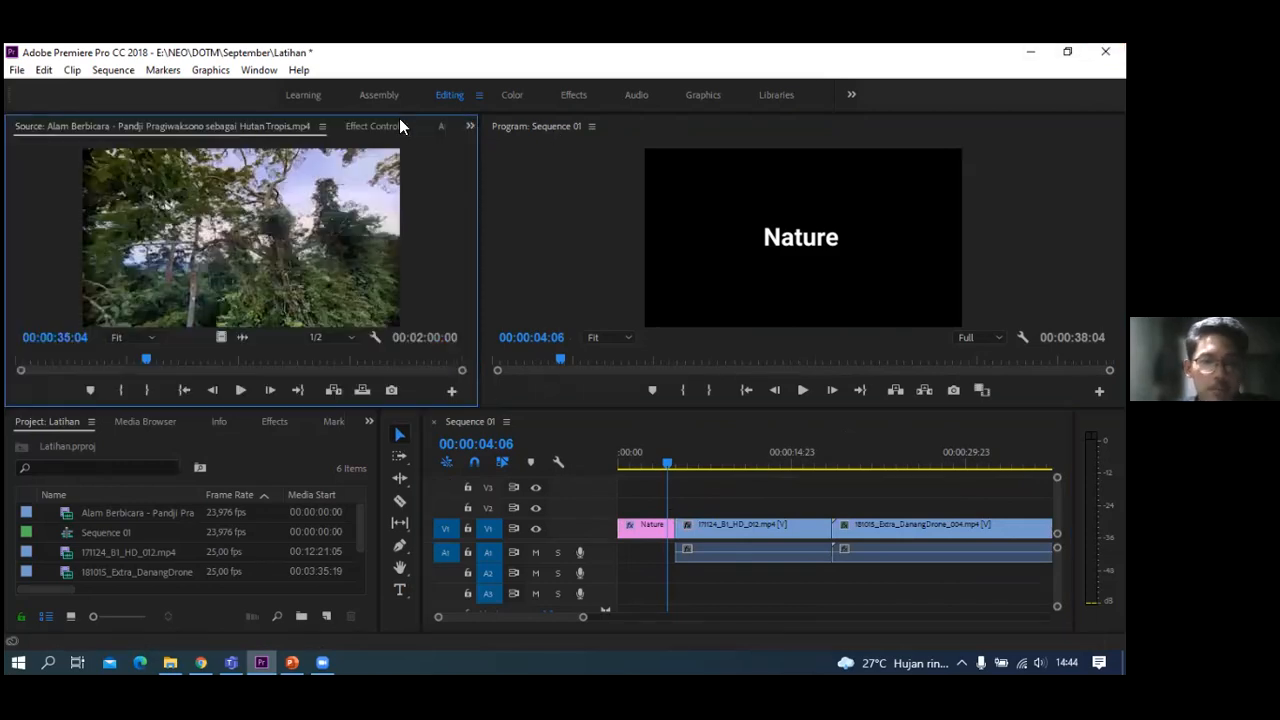
left_click(260, 71)
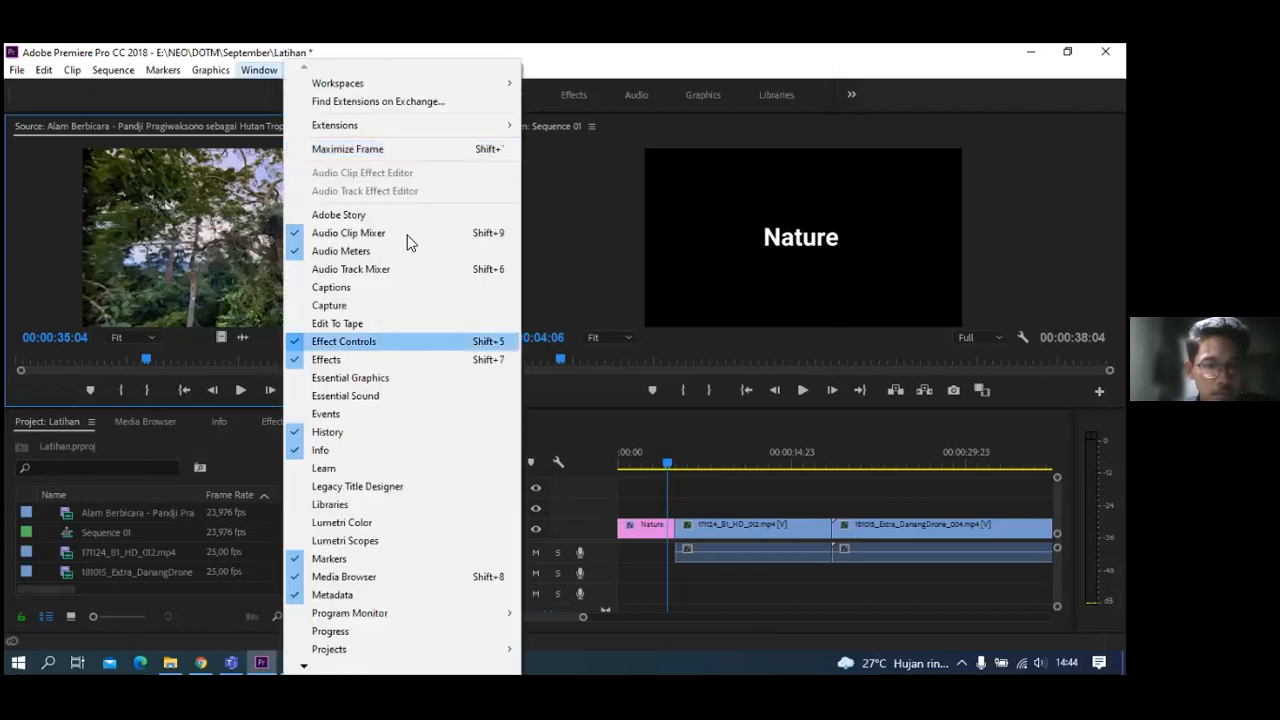
left_click(572, 93)
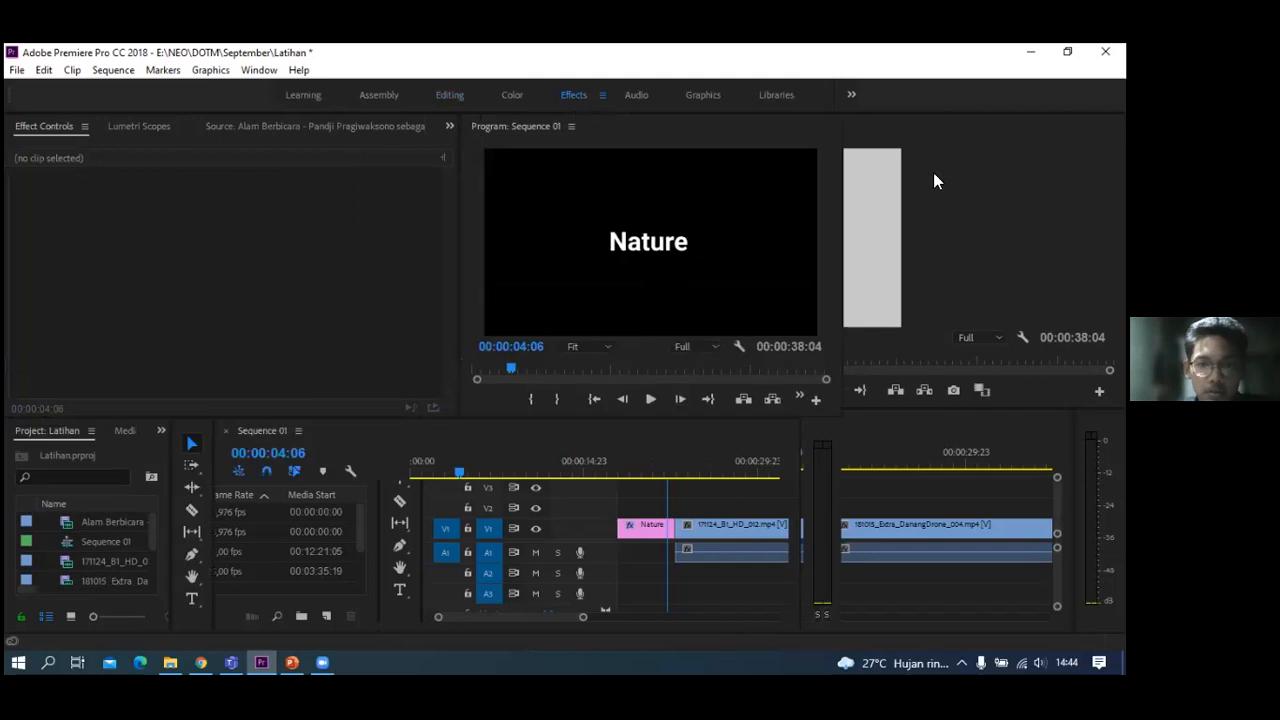
left_click(901, 153)
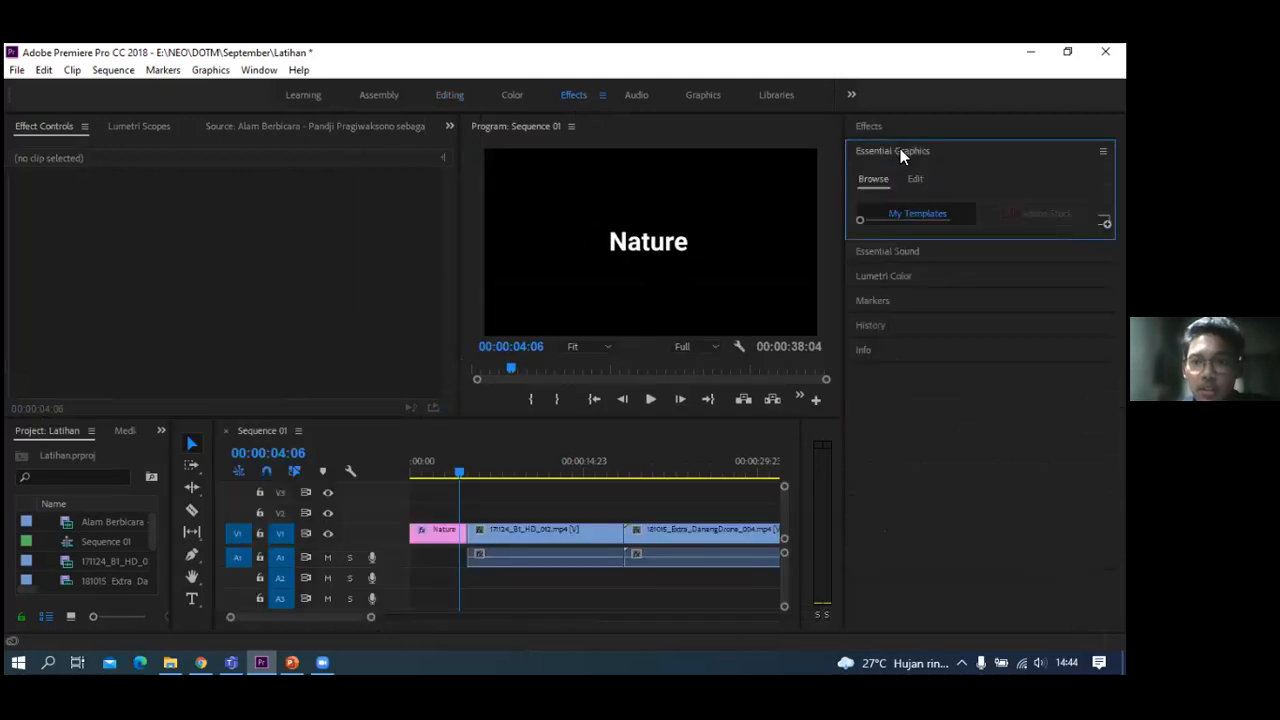
left_click(898, 156)
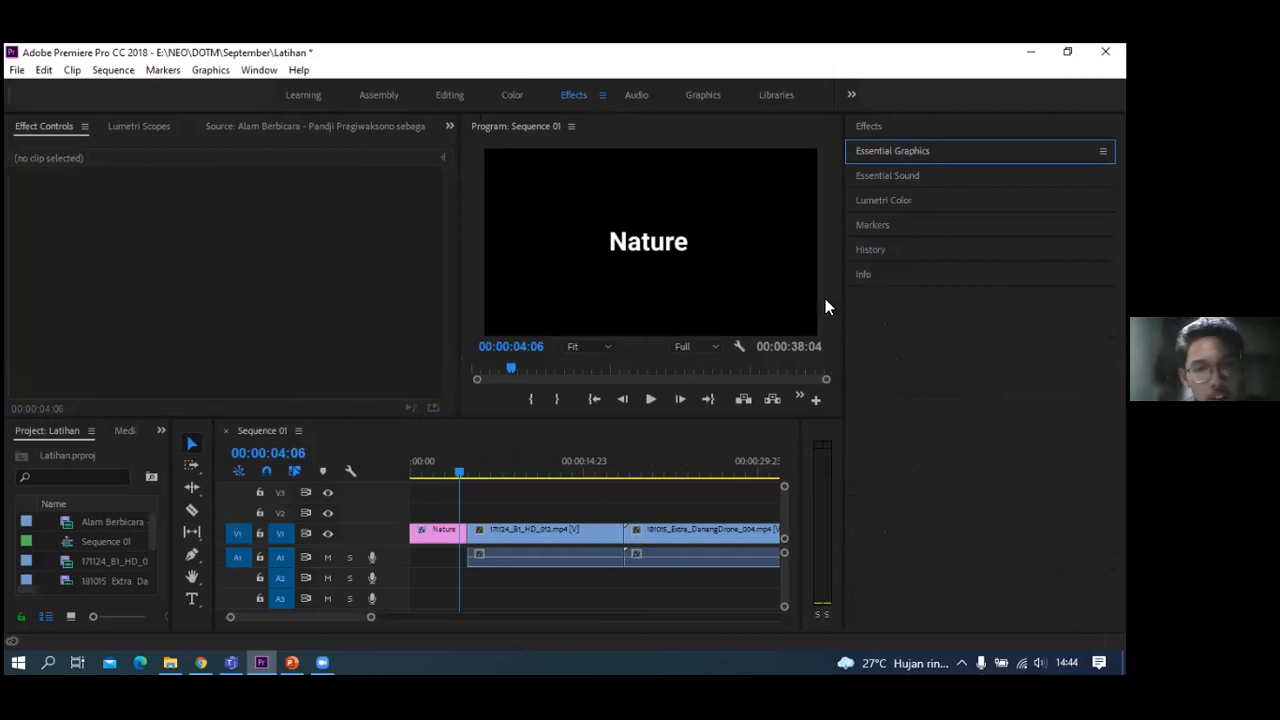
left_click(869, 127)
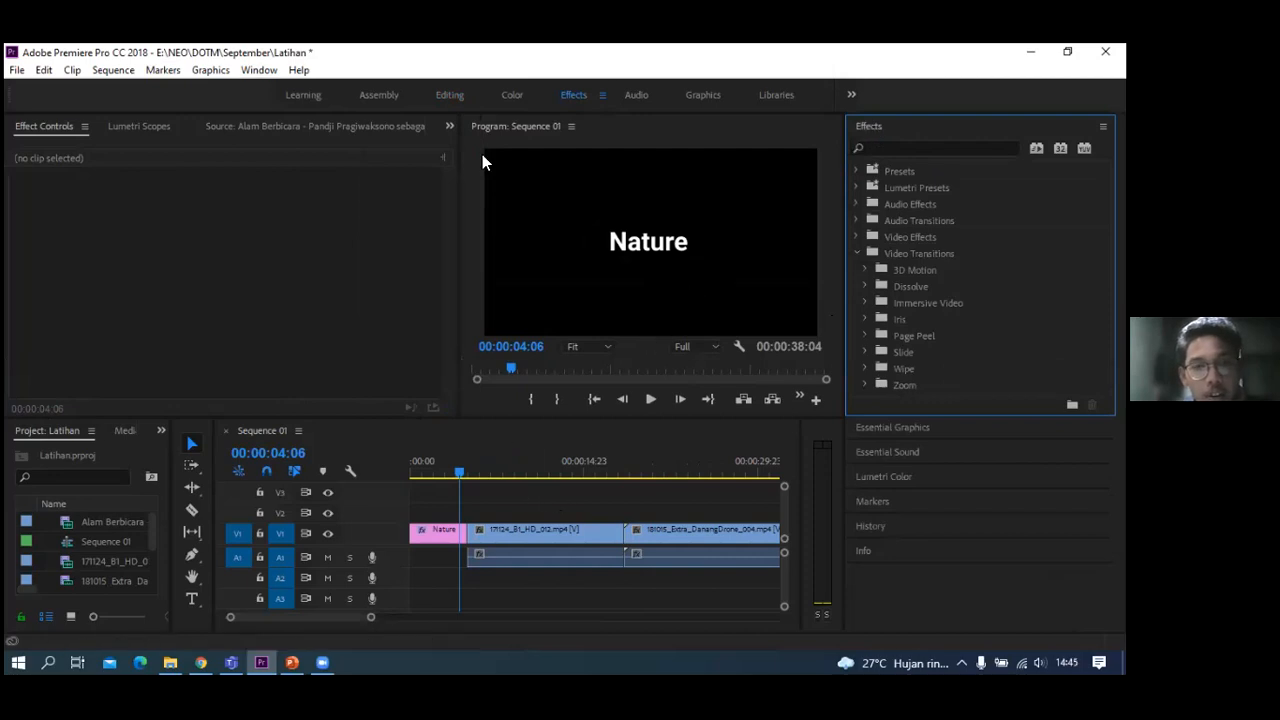
key("XF86AudioRaiseVolume")
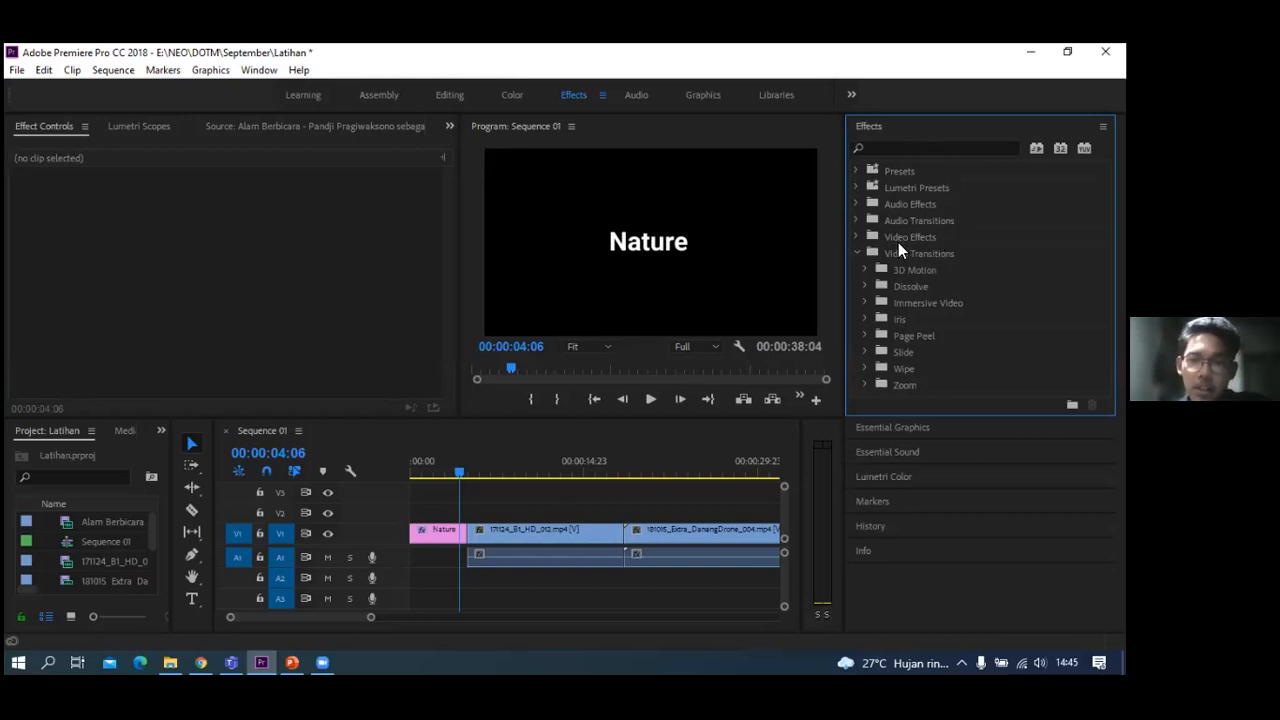
- Apply Cross Dissolve to the cut between the Nature graphic and the waterfall clip, and to the graphic's start
left_click(857, 254)
left_click(857, 254)
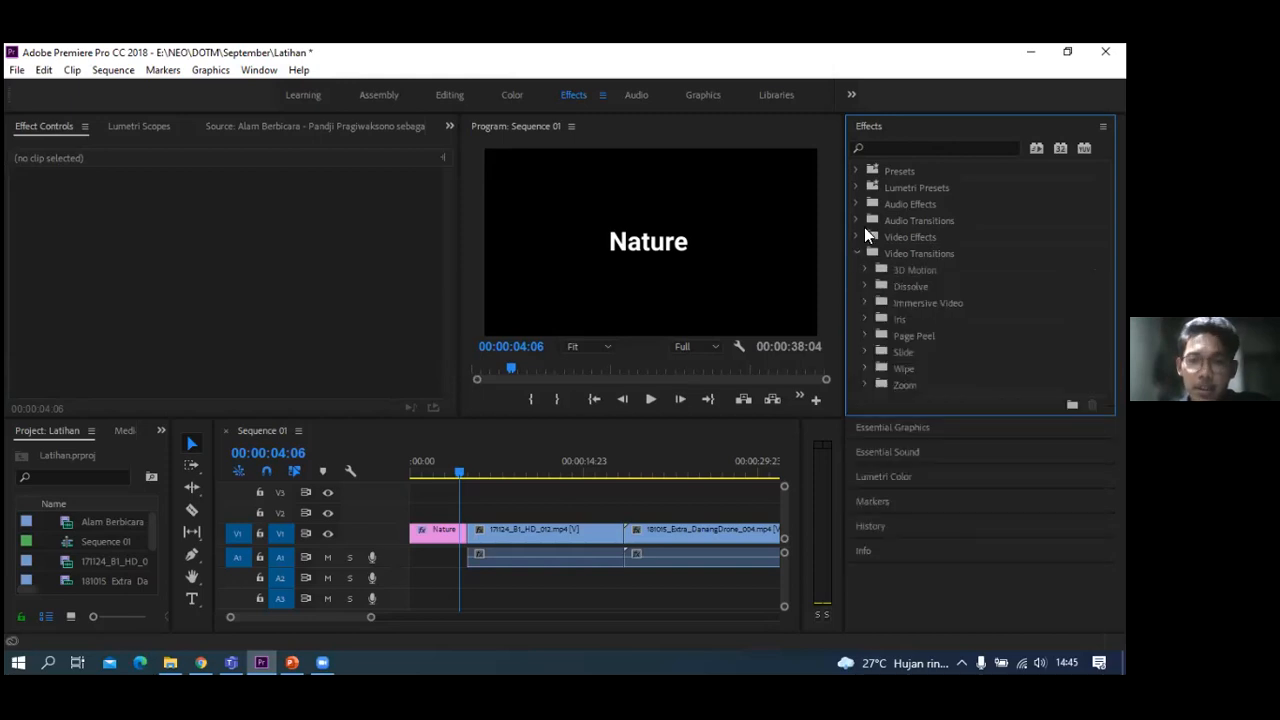
left_click(866, 286)
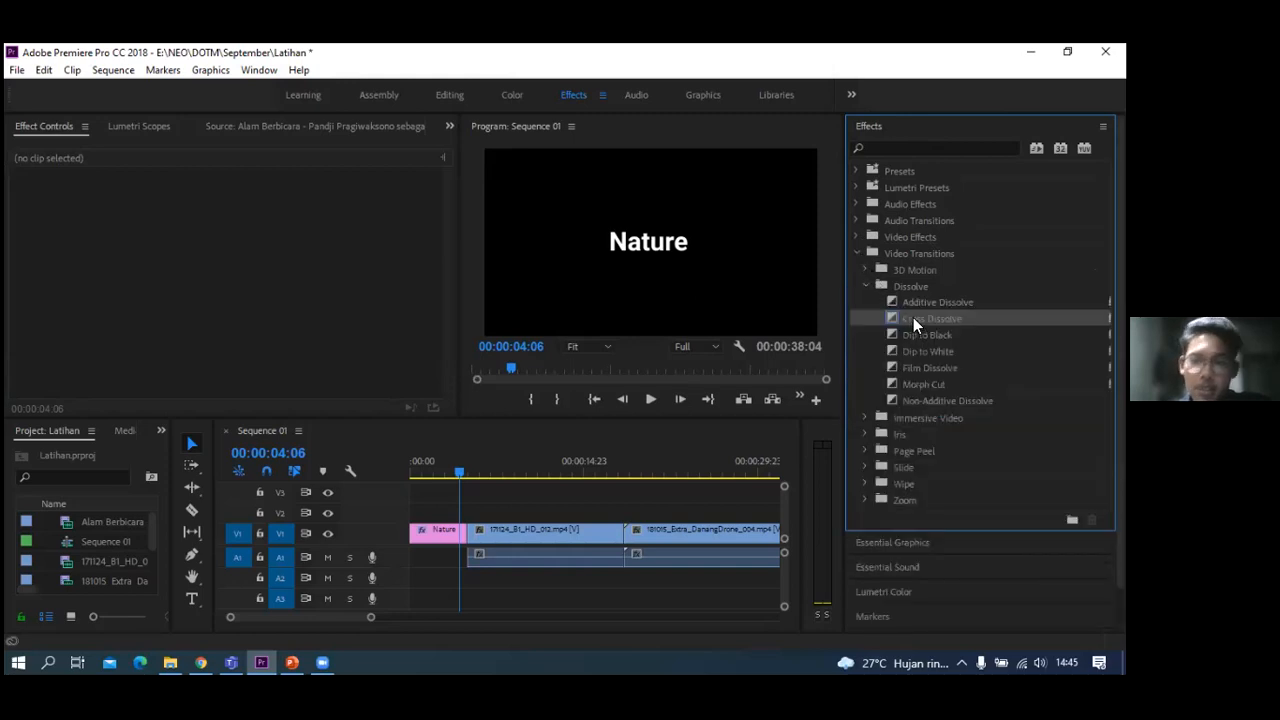
left_click_drag(914, 324, 469, 548)
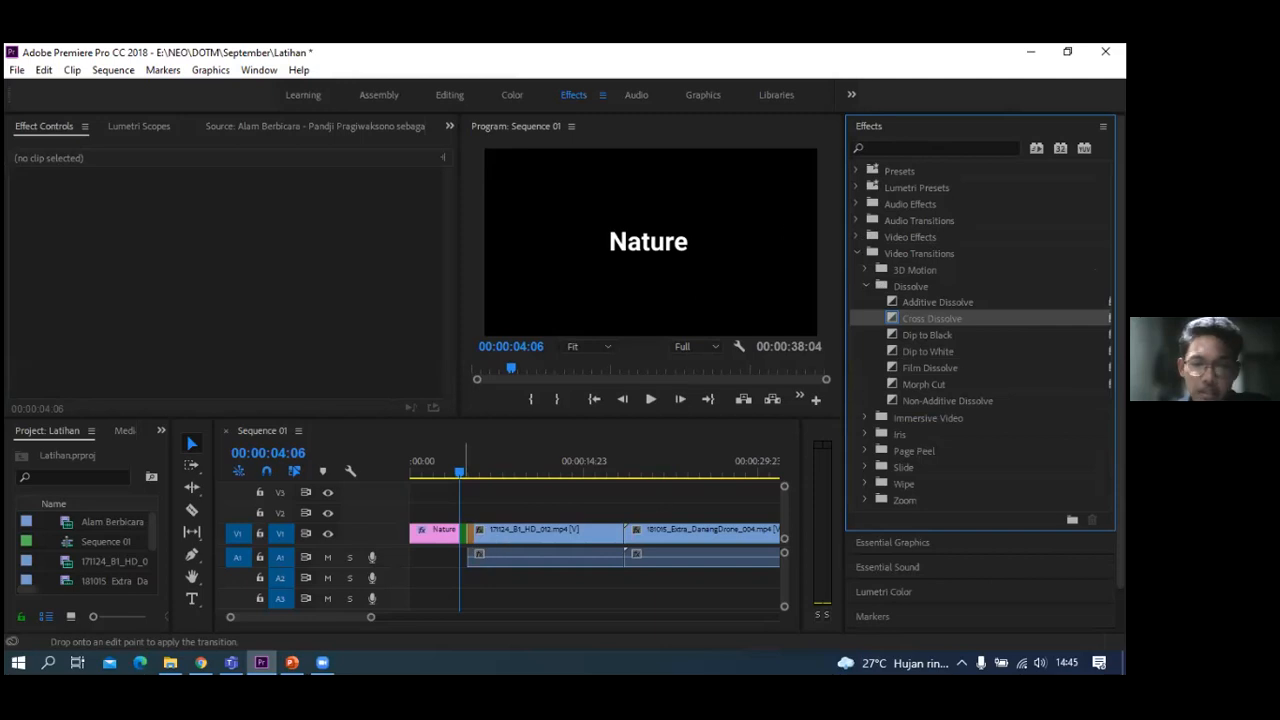
left_click_drag(929, 318, 420, 530)
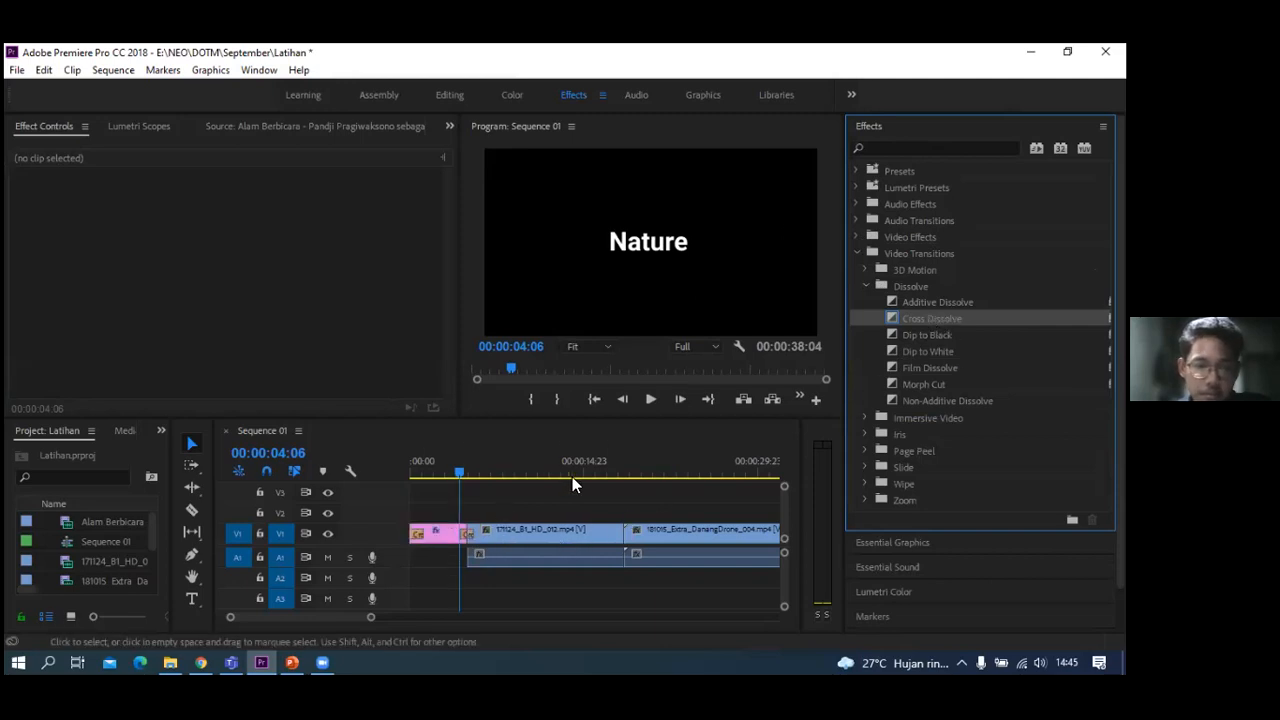
- Shorten the Nature graphic, move both clips 00:00:01:15 earlier to meet it, and reapply Cross Dissolve at the cut
left_click(417, 476)
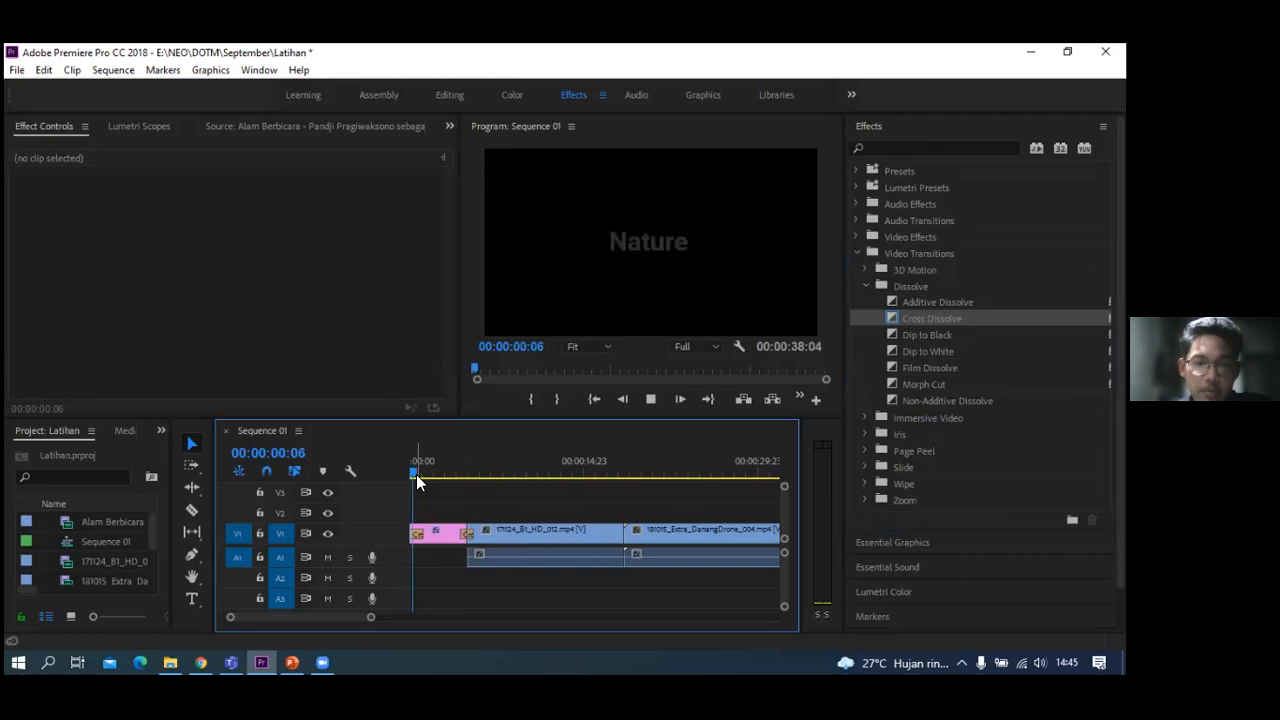
left_click_drag(471, 525, 452, 524)
left_click_drag(457, 514, 548, 544)
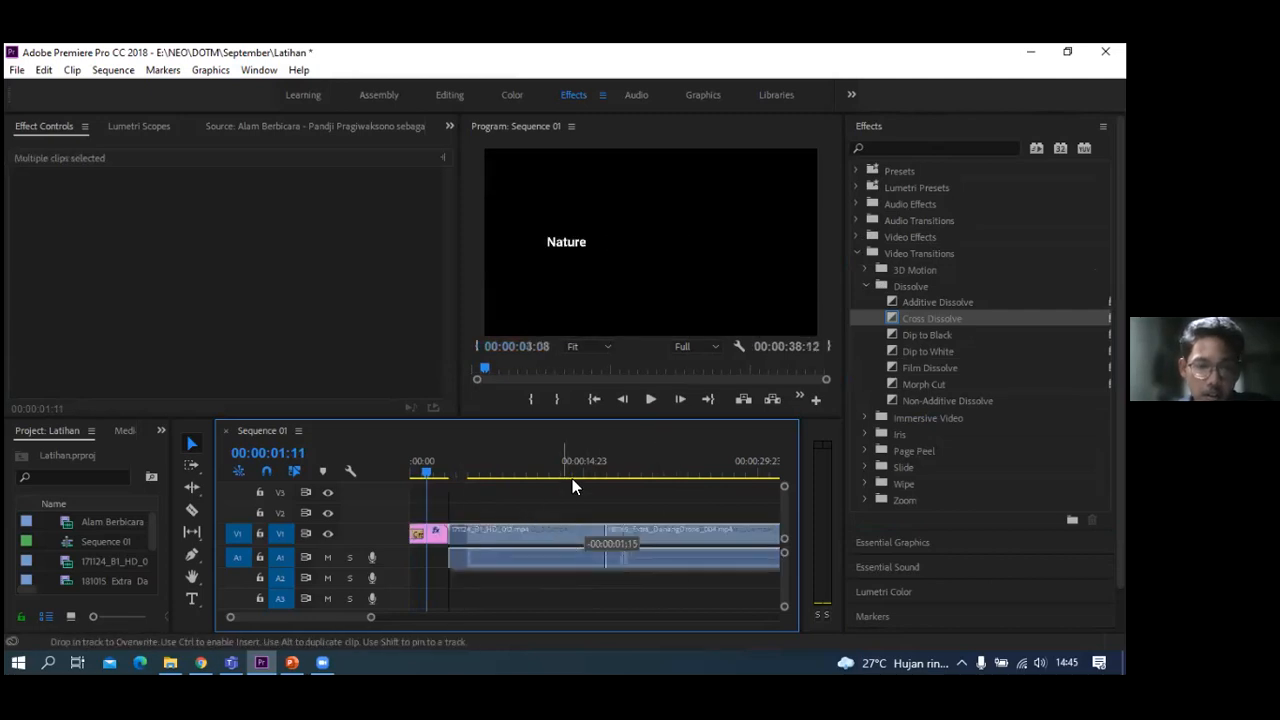
left_click_drag(935, 320, 448, 533)
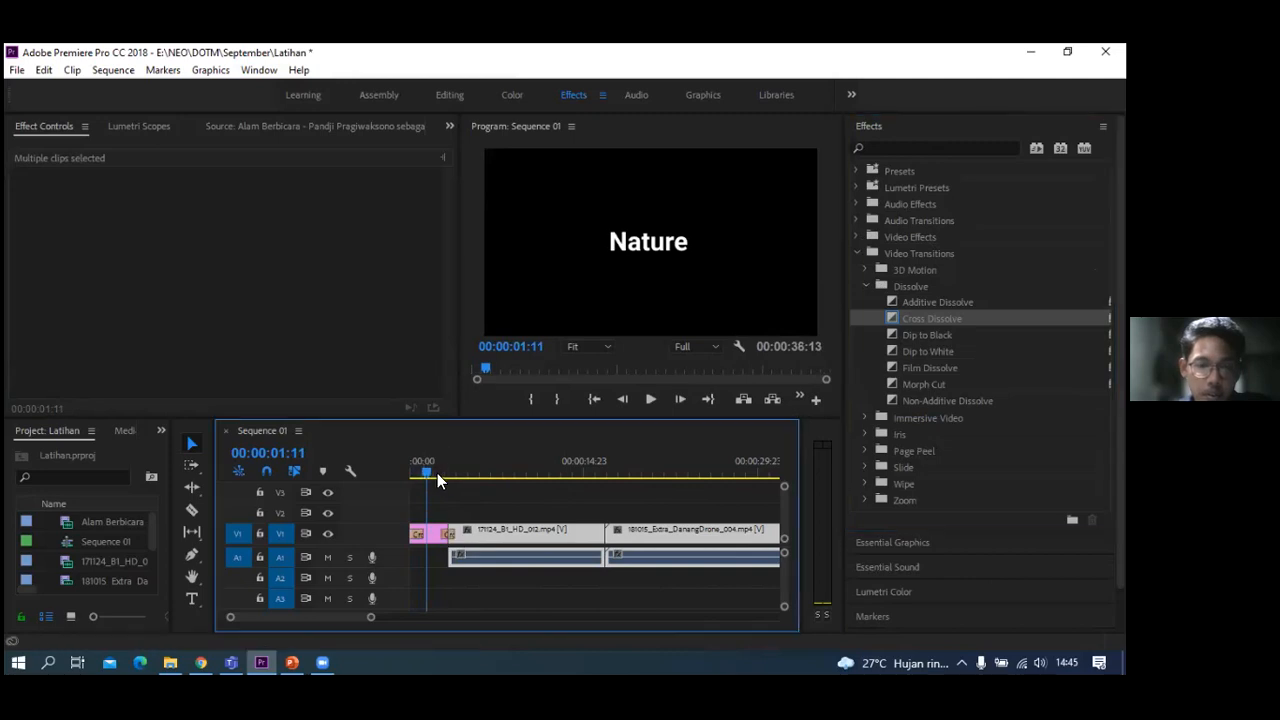
- Apply Dip to Black at the cut between the waterfall and drone clips, and play the sequence to review the transitions
left_click_drag(437, 474, 594, 496)
left_click(524, 470)
left_click(933, 339)
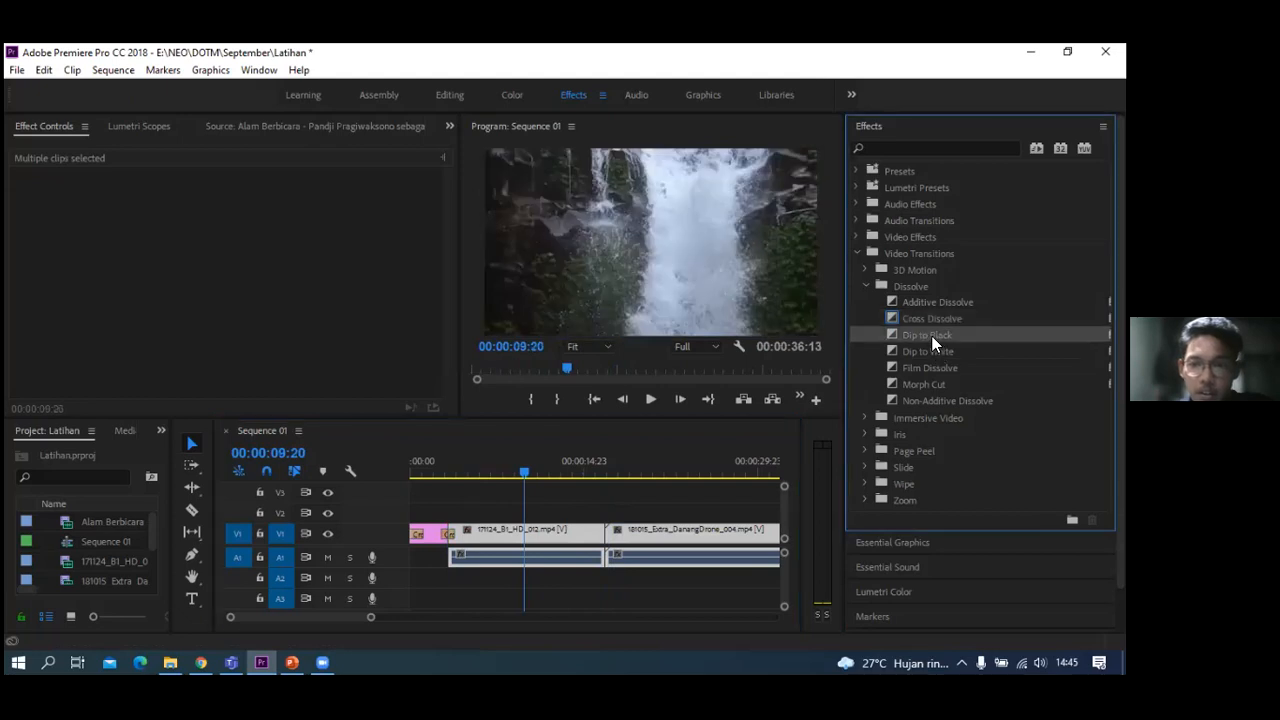
left_click_drag(933, 339, 598, 537)
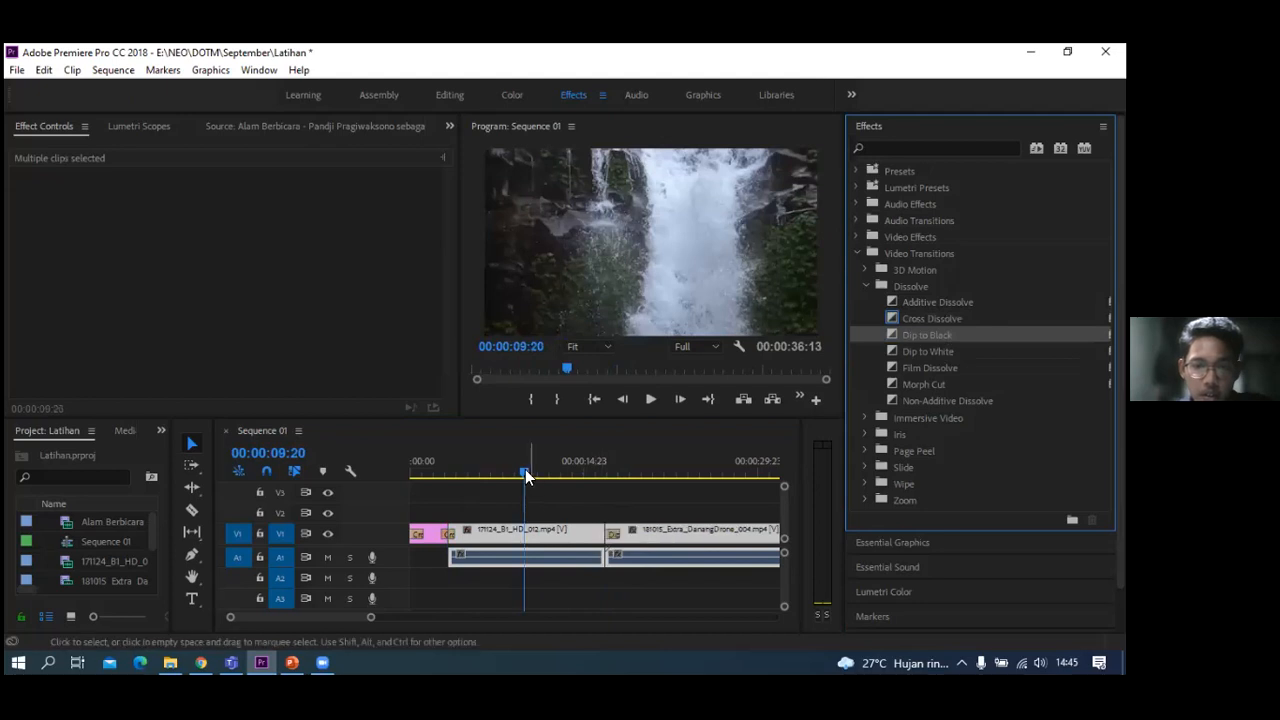
key("space")
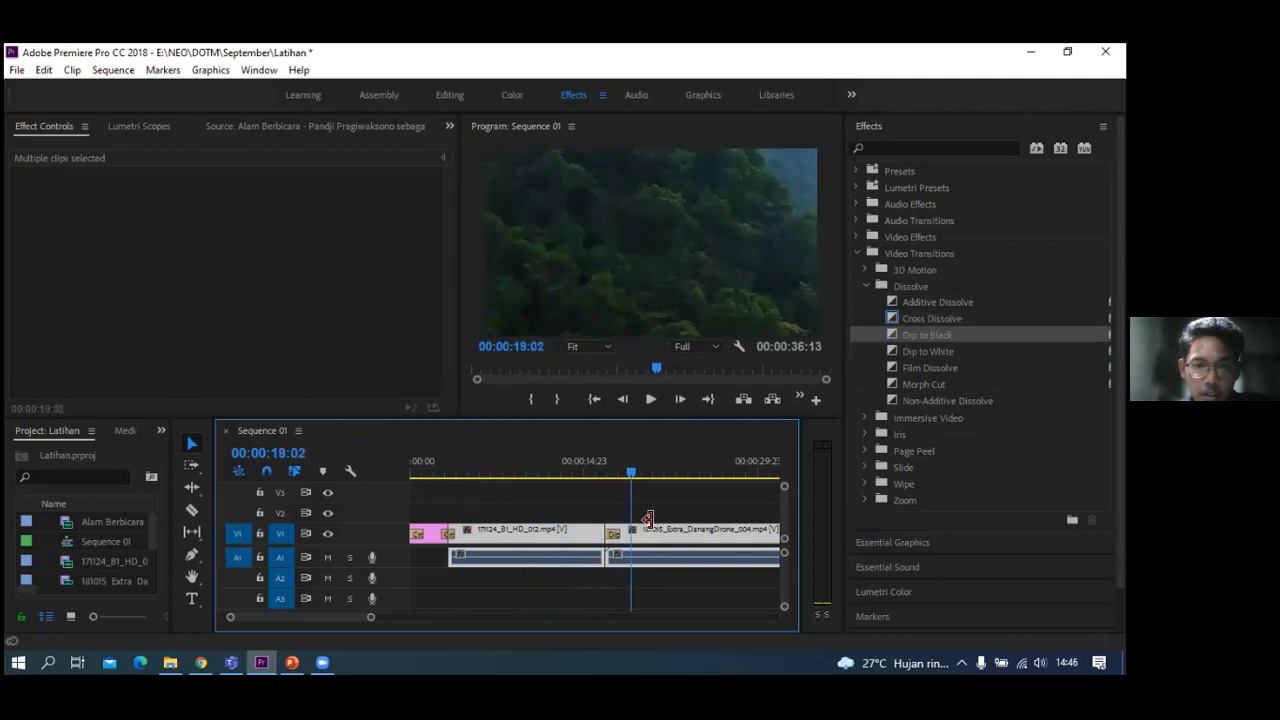
left_click_drag(378, 619, 410, 619)
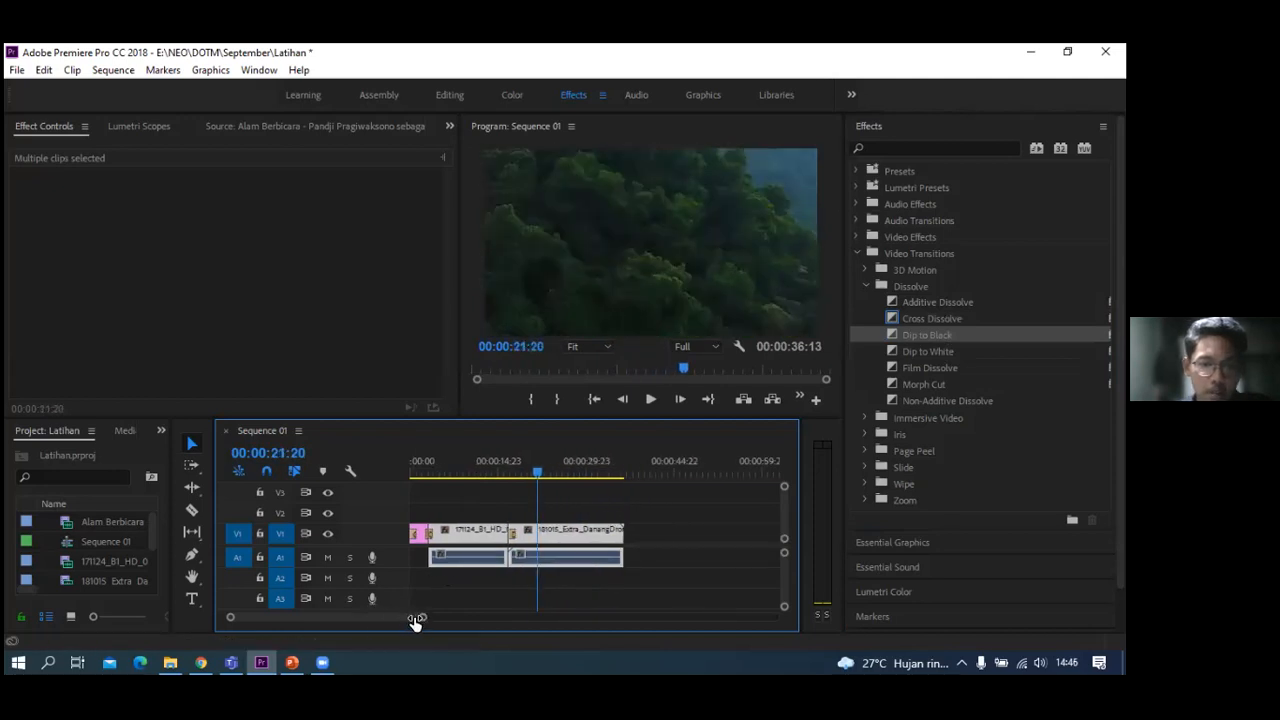
left_click_drag(483, 484, 438, 490)
key("space")
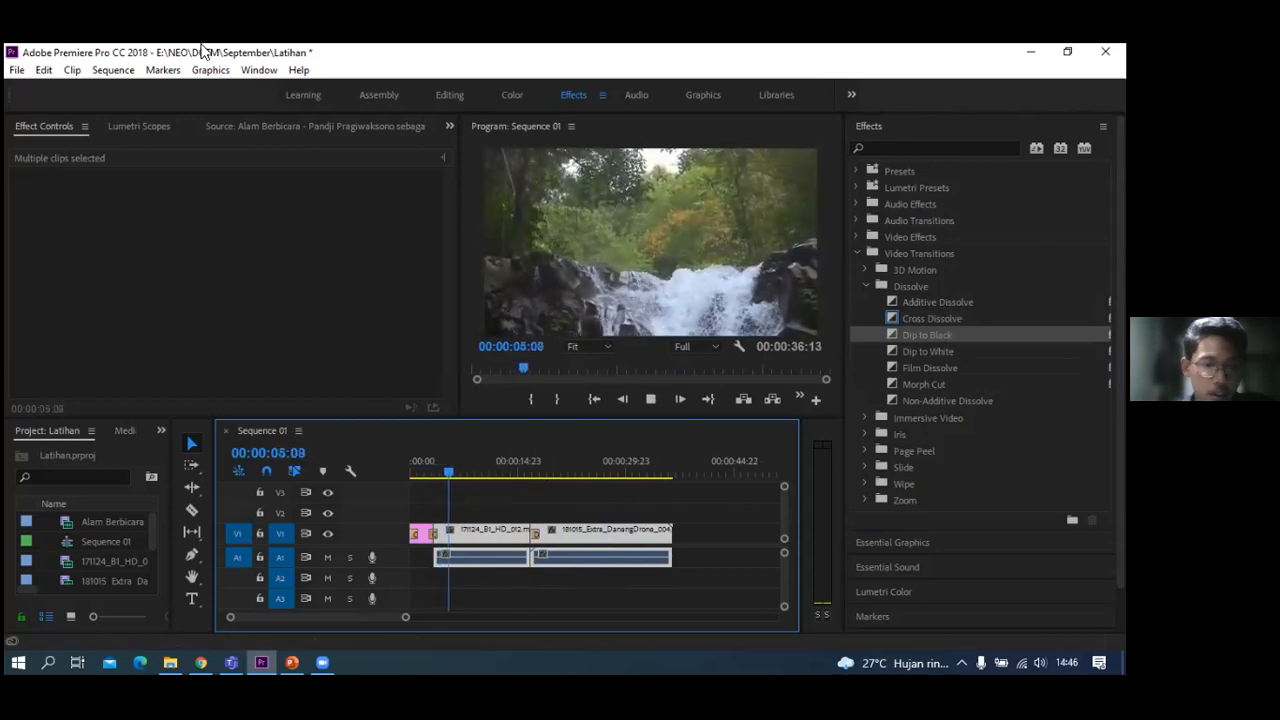
- Check the footage in the DOTM folder in File Explorer and return to the Premiere Pro sequence
left_click(170, 662)
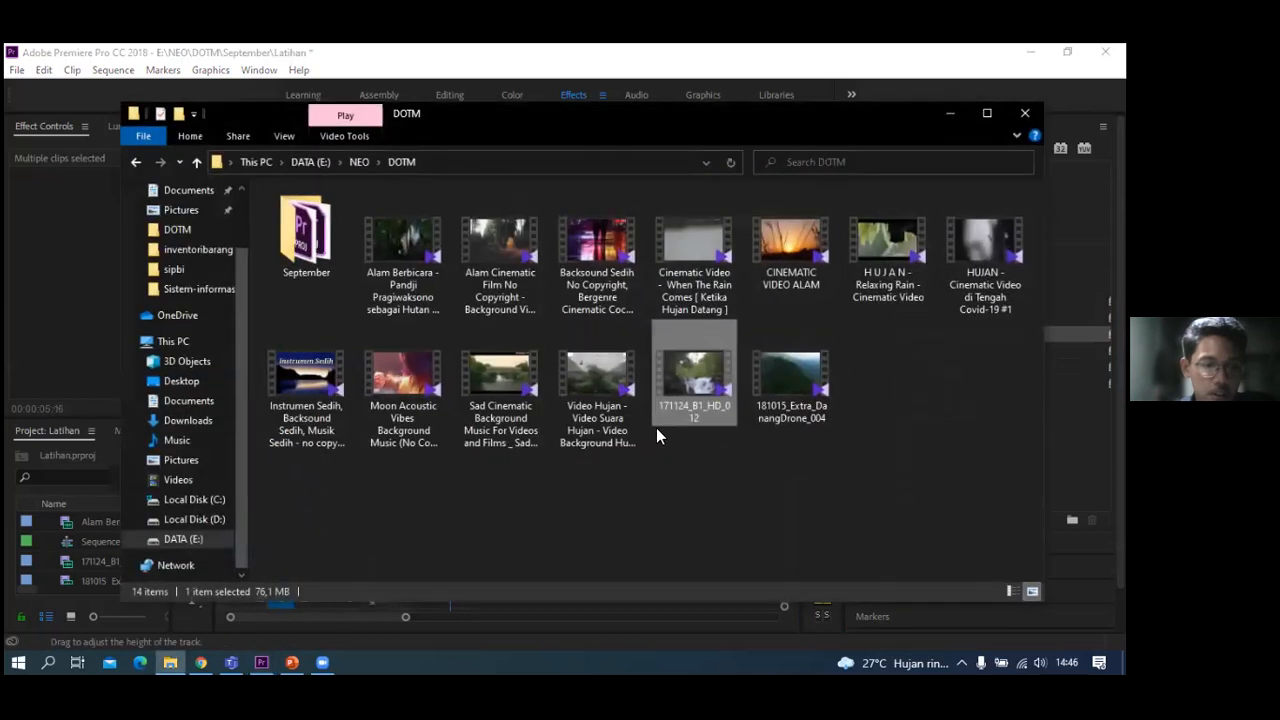
left_click(928, 222)
left_click(950, 113)
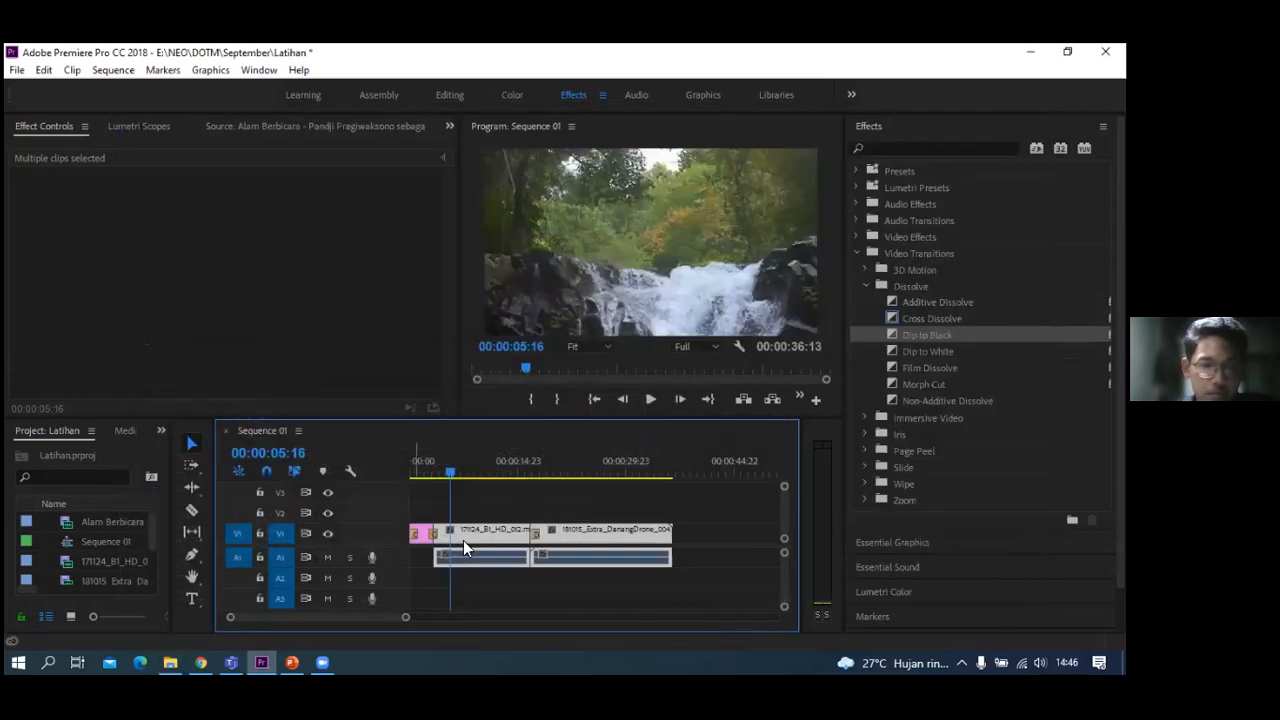
- Switch back to Premiere Pro and play Sequence 01 across the cut between the waterfall and drone clips
left_click_drag(457, 476, 499, 521)
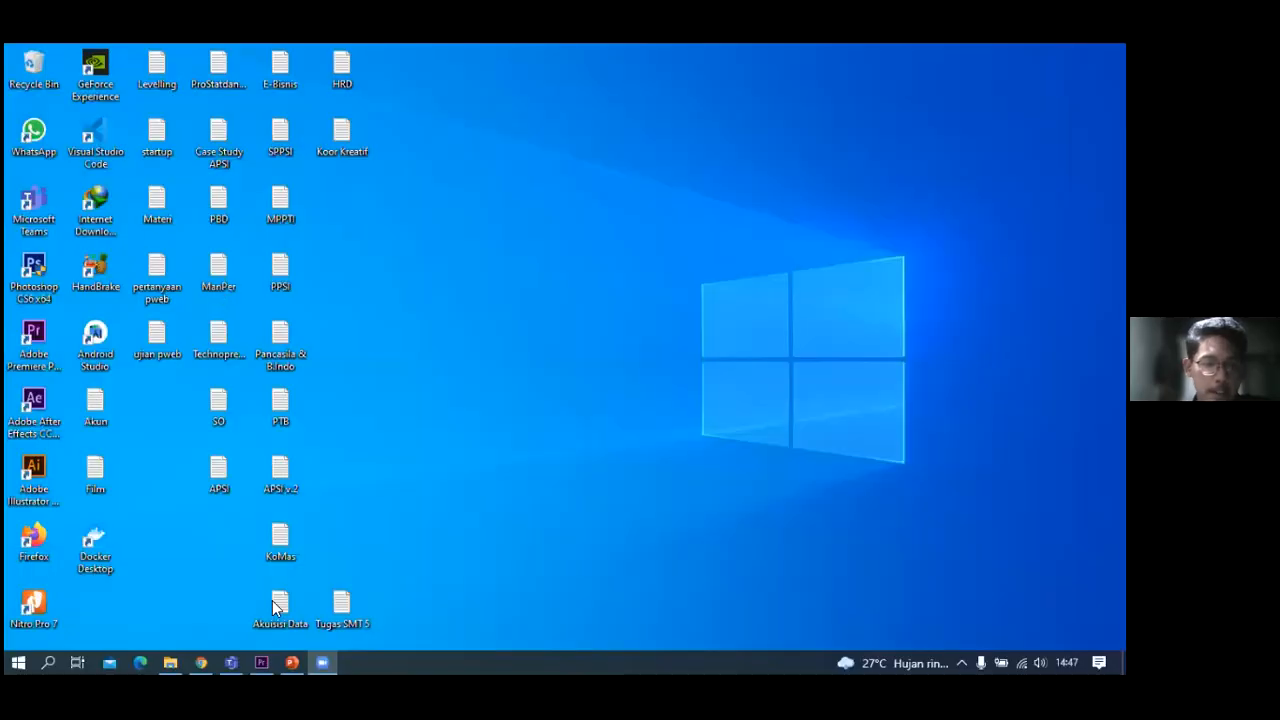
left_click(262, 663)
mouse_move(496, 474)
left_mouse_down()
mouse_move(561, 495)
mouse_move(503, 491)
mouse_move(504, 480)
mouse_move(551, 506)
mouse_move(512, 490)
left_mouse_up()
key("c")
left_click(192, 443)
key("space")
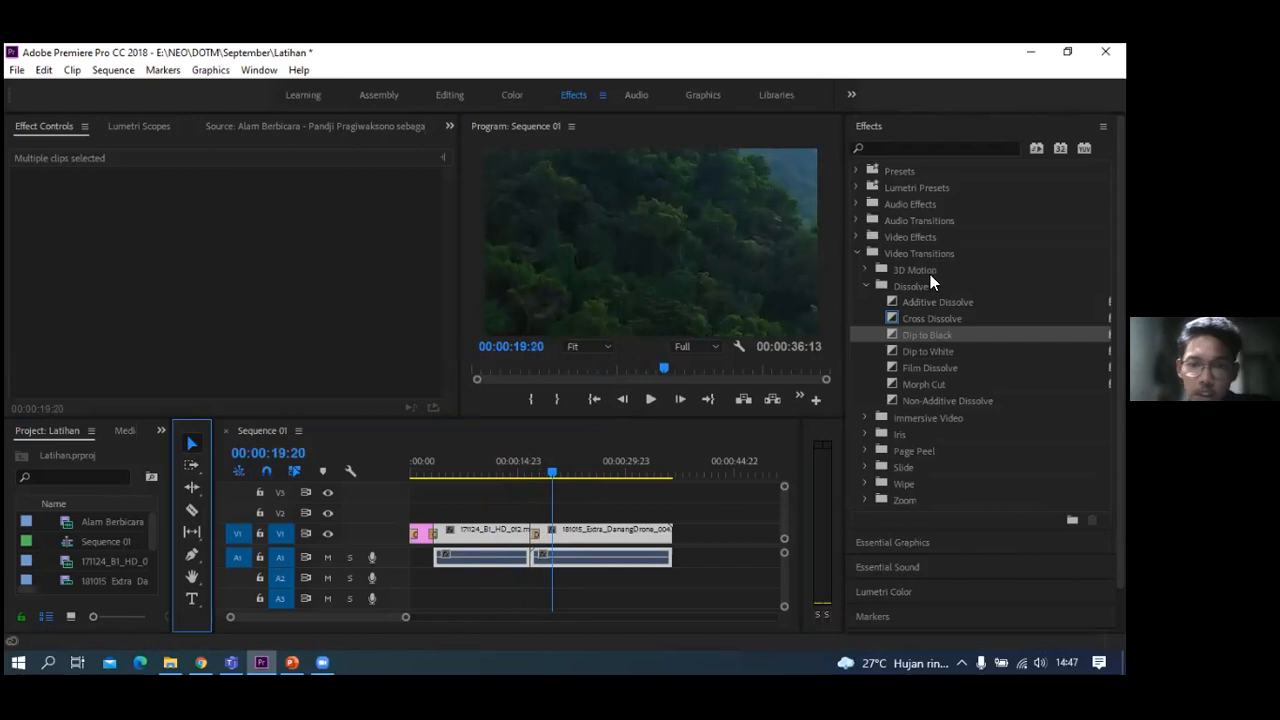
- Collapse the transition folders and the effects list, open Lumetri Color, and select only the drone clip
left_click(865, 285)
left_click(857, 254)
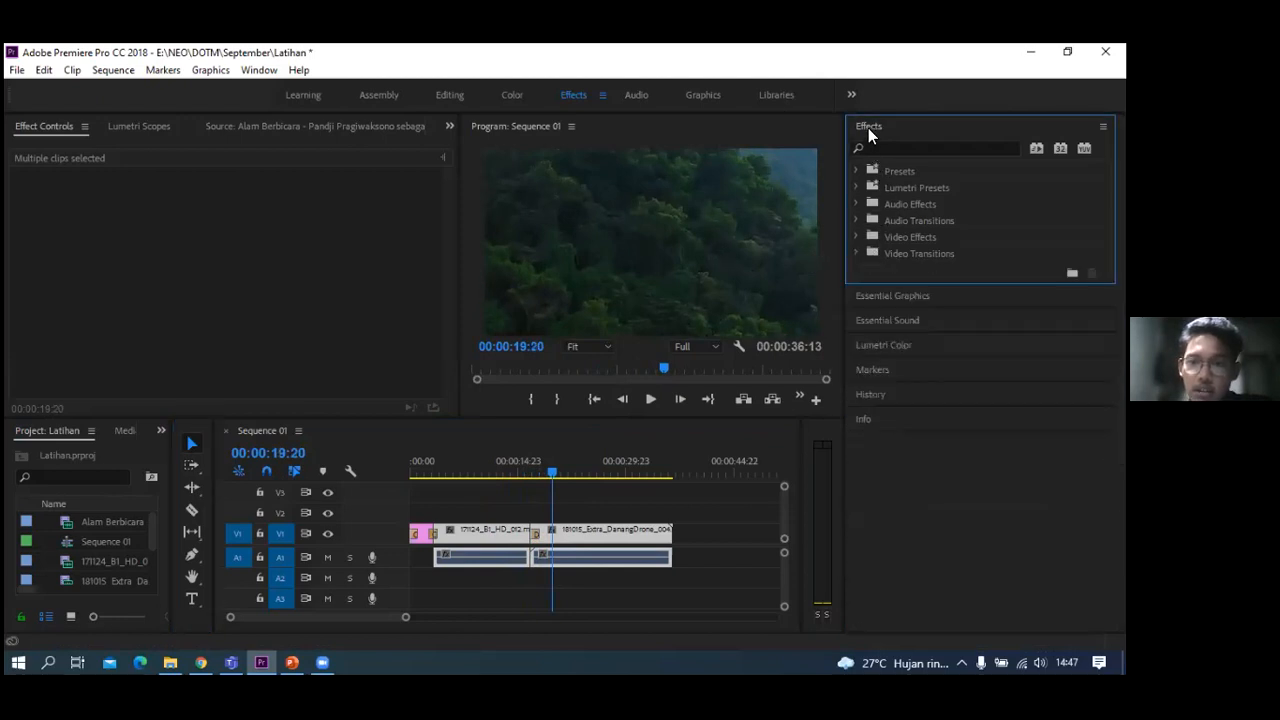
left_click(868, 128)
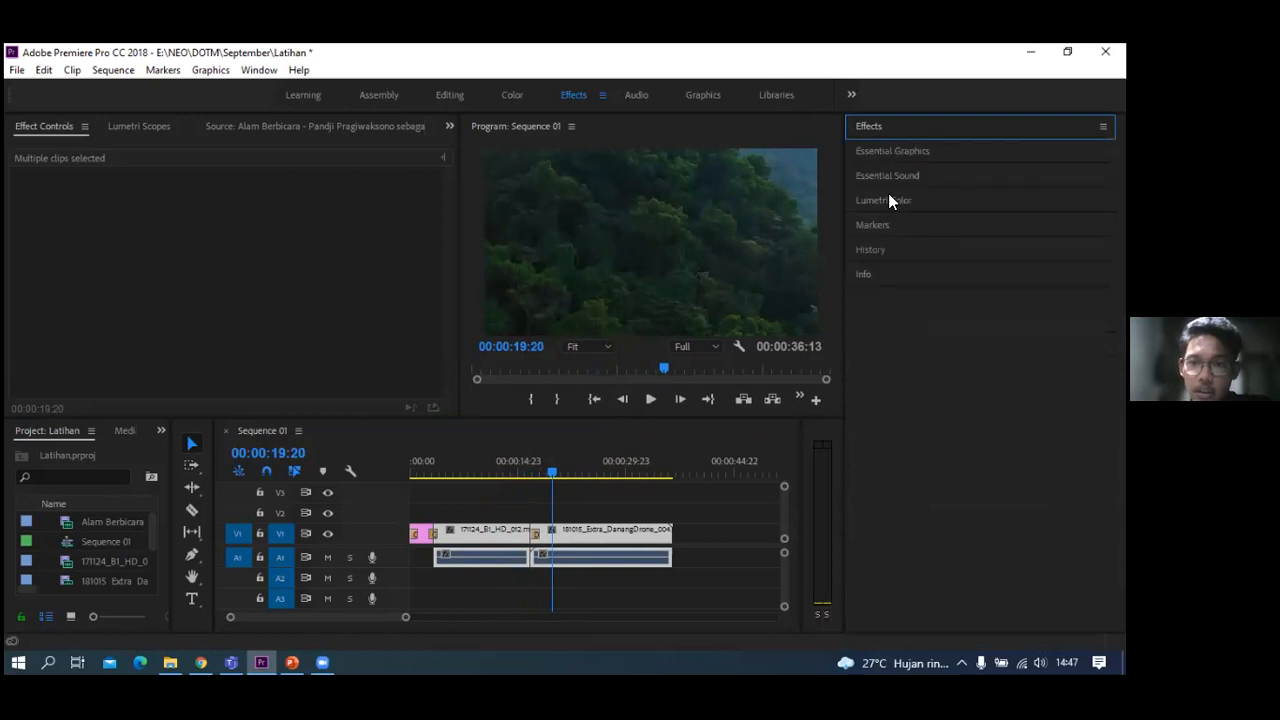
left_click(883, 200)
left_click(683, 531)
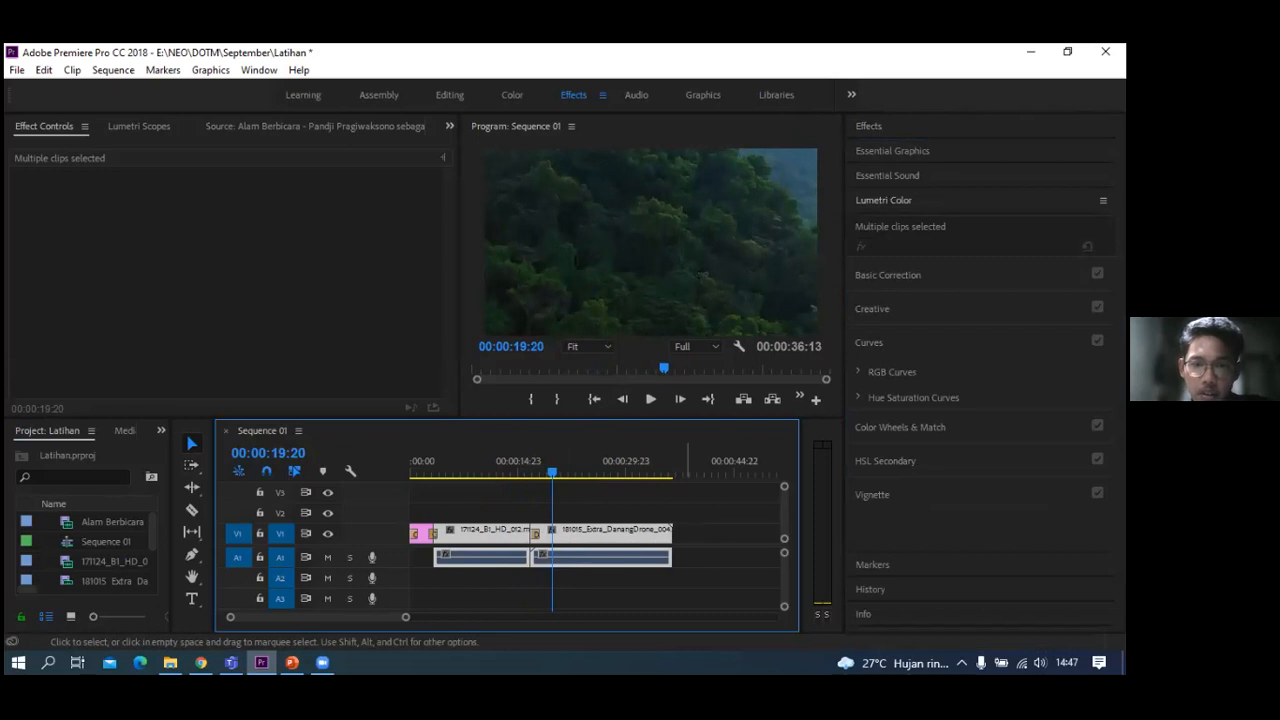
left_click(622, 548)
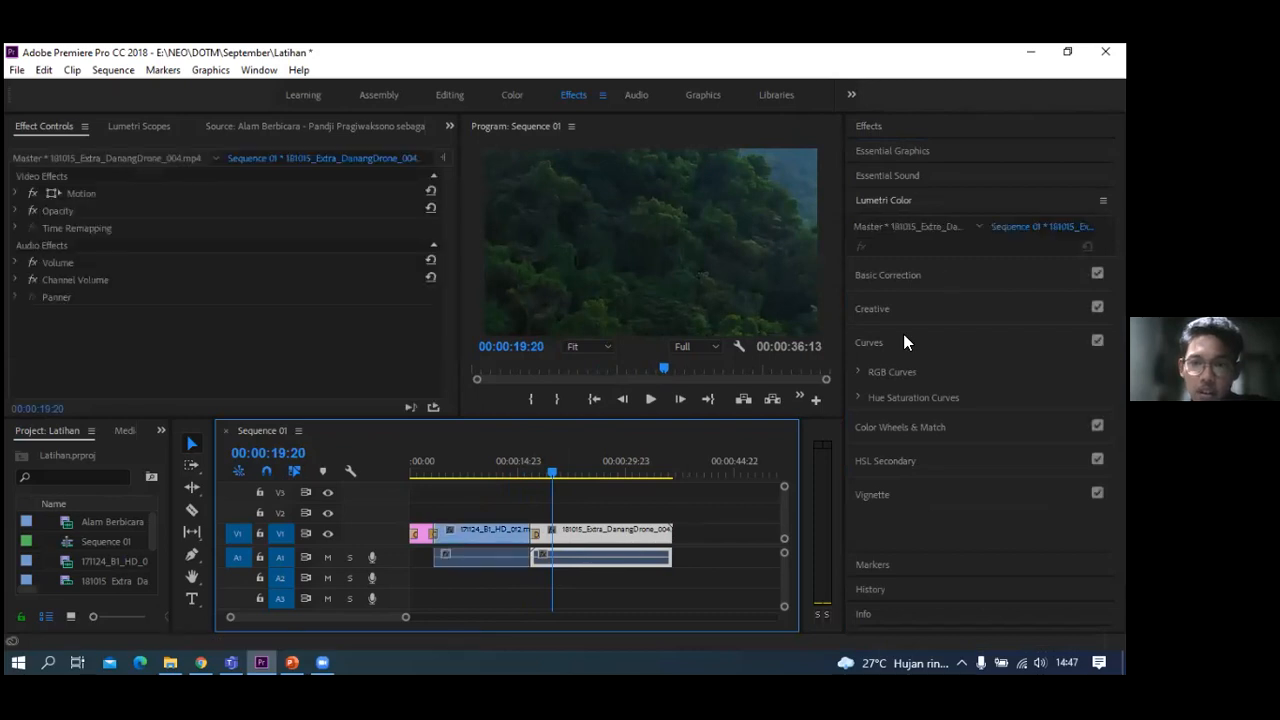
- Compare the colours of the waterfall and drone clips, ending on the drone clip at 00:00:20:07
left_click(510, 536)
left_click_drag(553, 476, 490, 472)
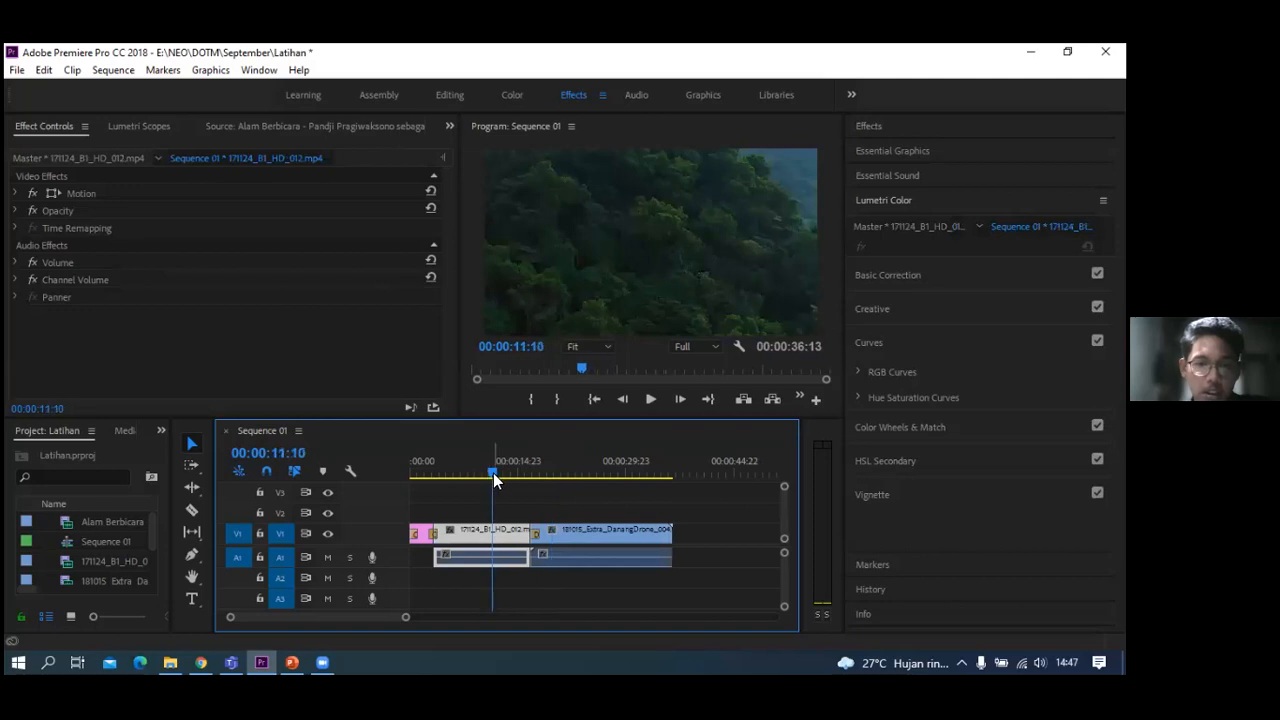
left_click_drag(494, 478, 563, 491)
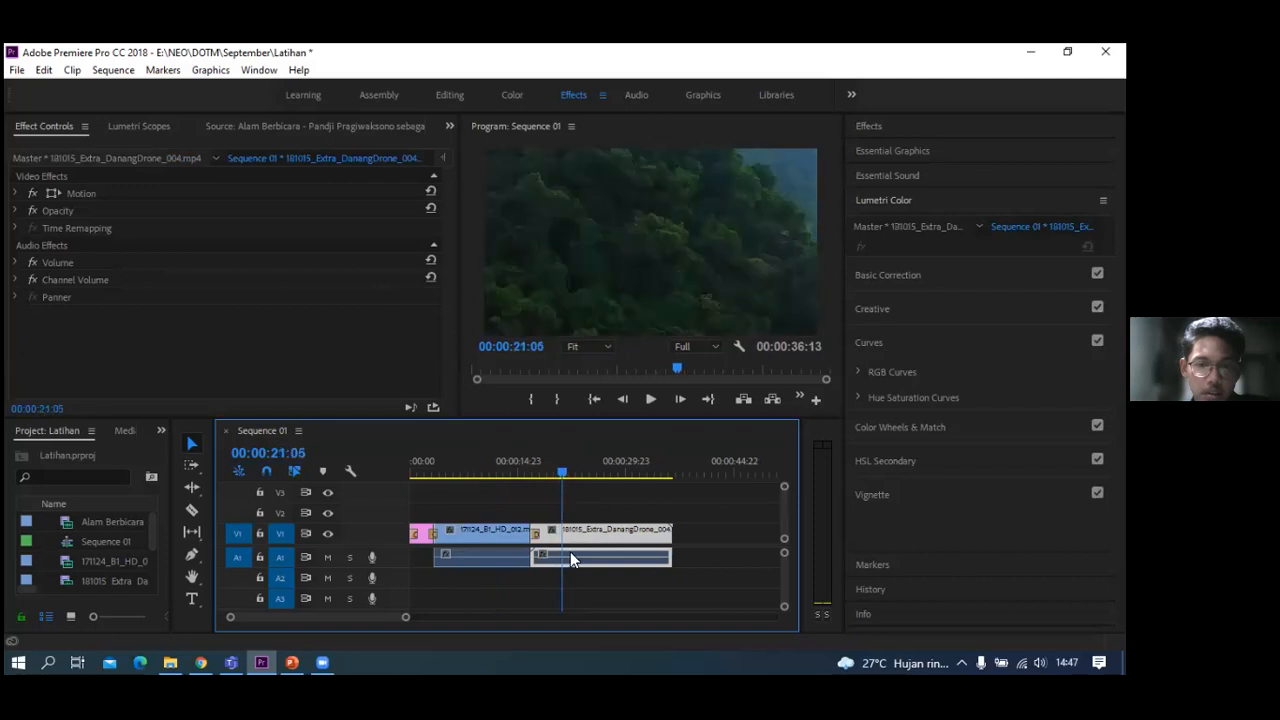
left_click(590, 477)
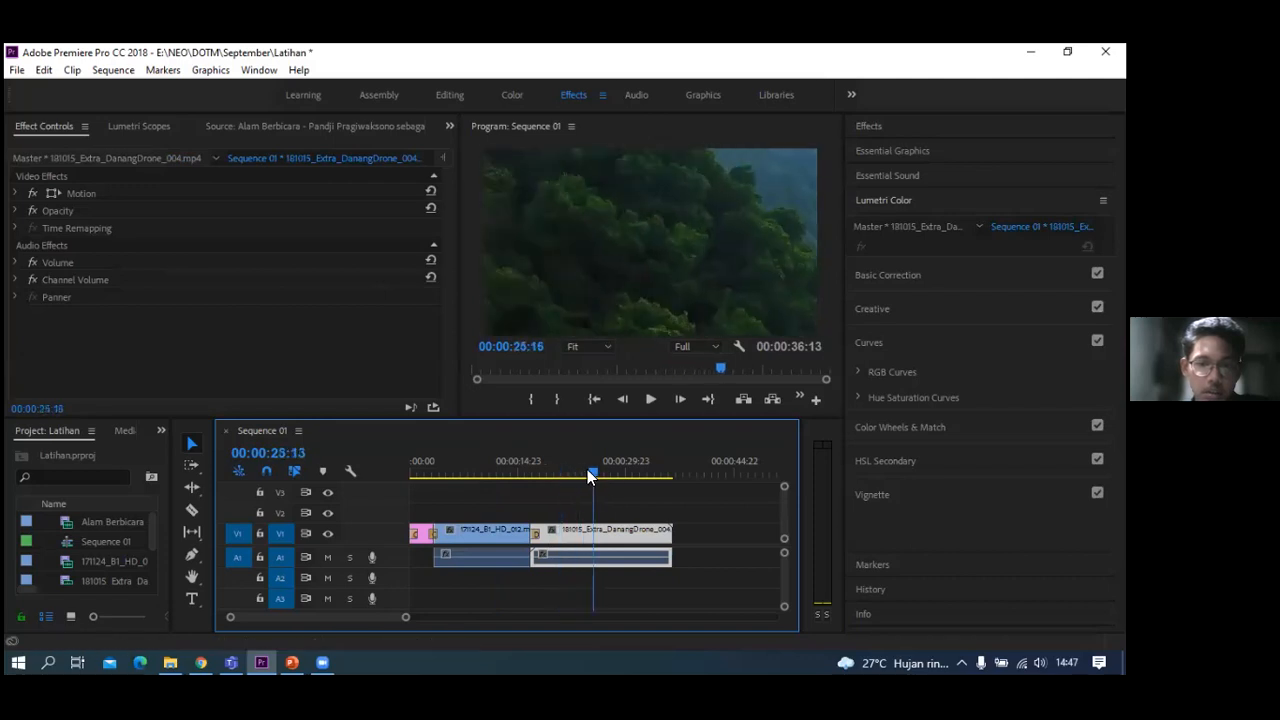
left_click(556, 472)
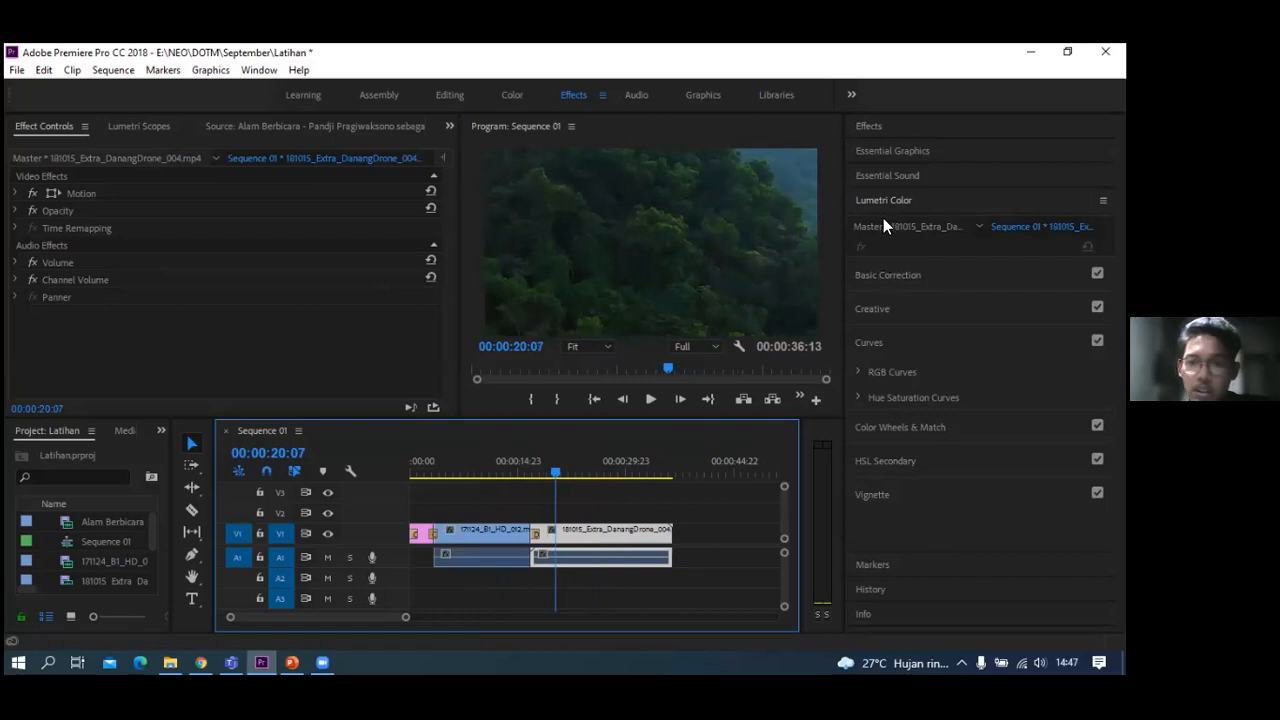
- Raise the green RGB curve slightly at two points, in the upper and lower midtones, to grade the drone clip
left_click(866, 350)
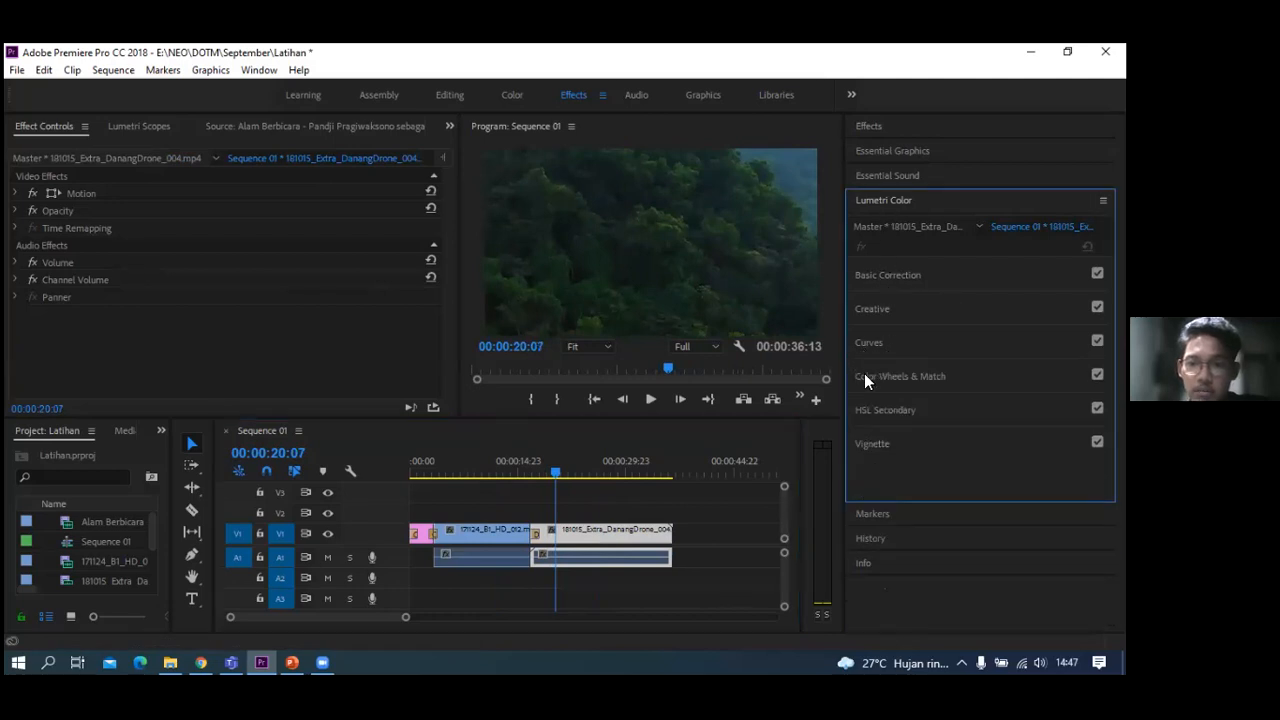
left_click(868, 345)
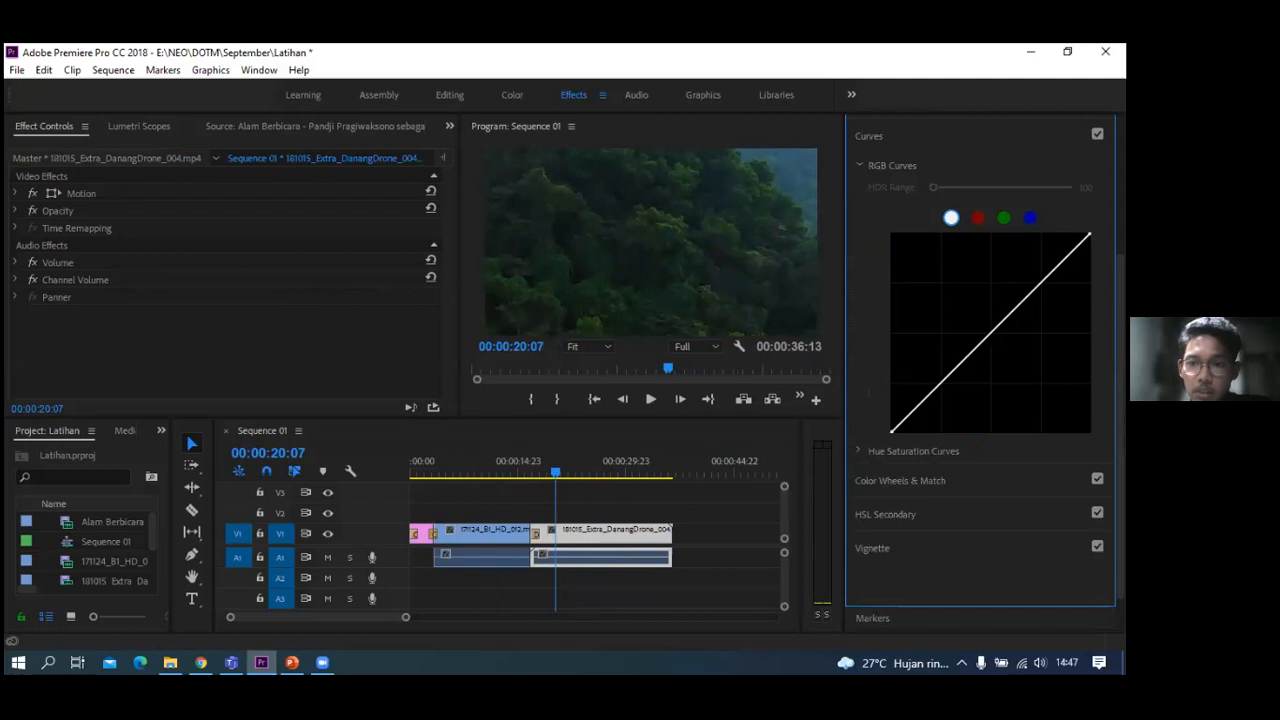
left_click(1003, 217)
left_click_drag(1031, 291, 1027, 286)
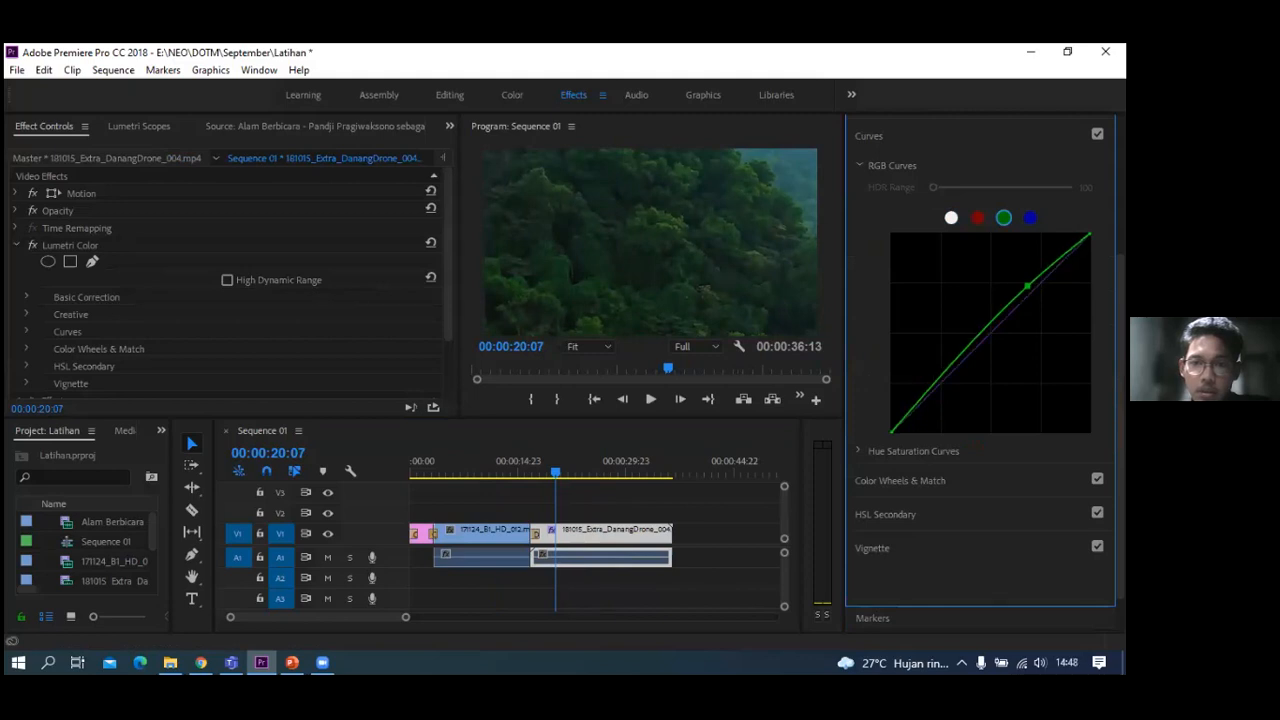
left_click_drag(973, 340, 973, 335)
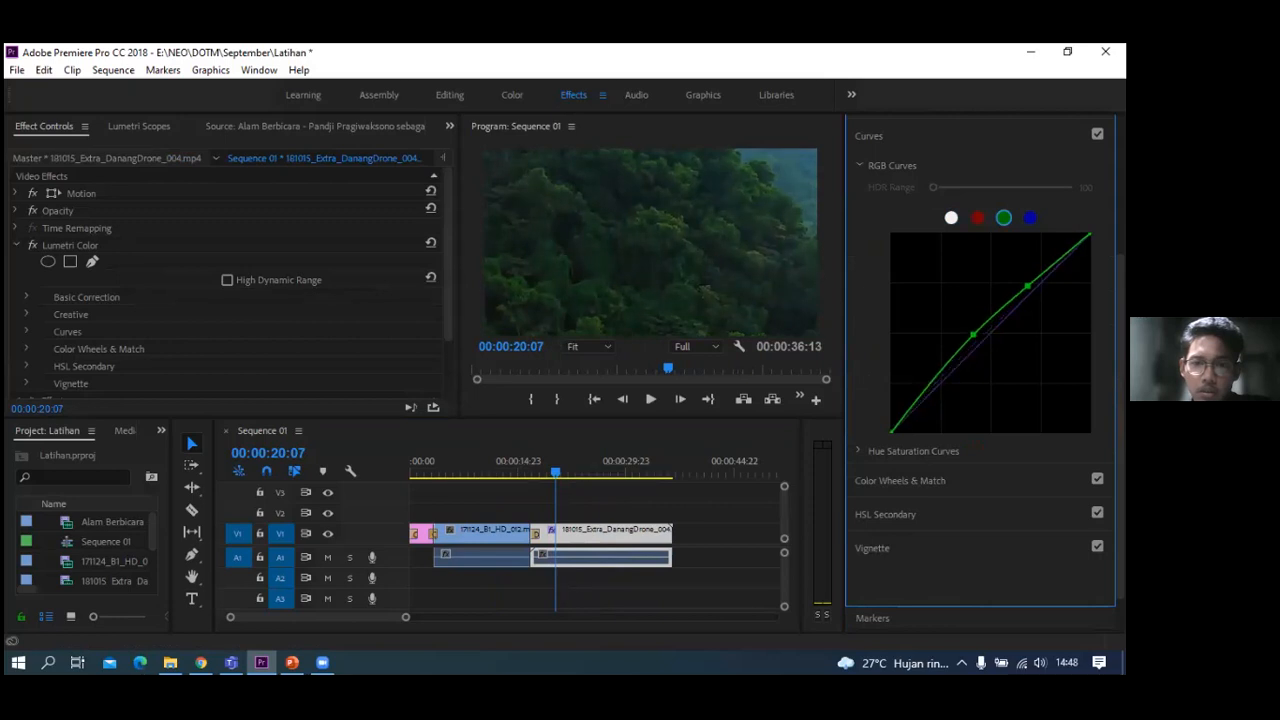
- Add a point to the drone clip's blue RGB curve in the upper midtones and lower it slightly
left_click(1030, 218)
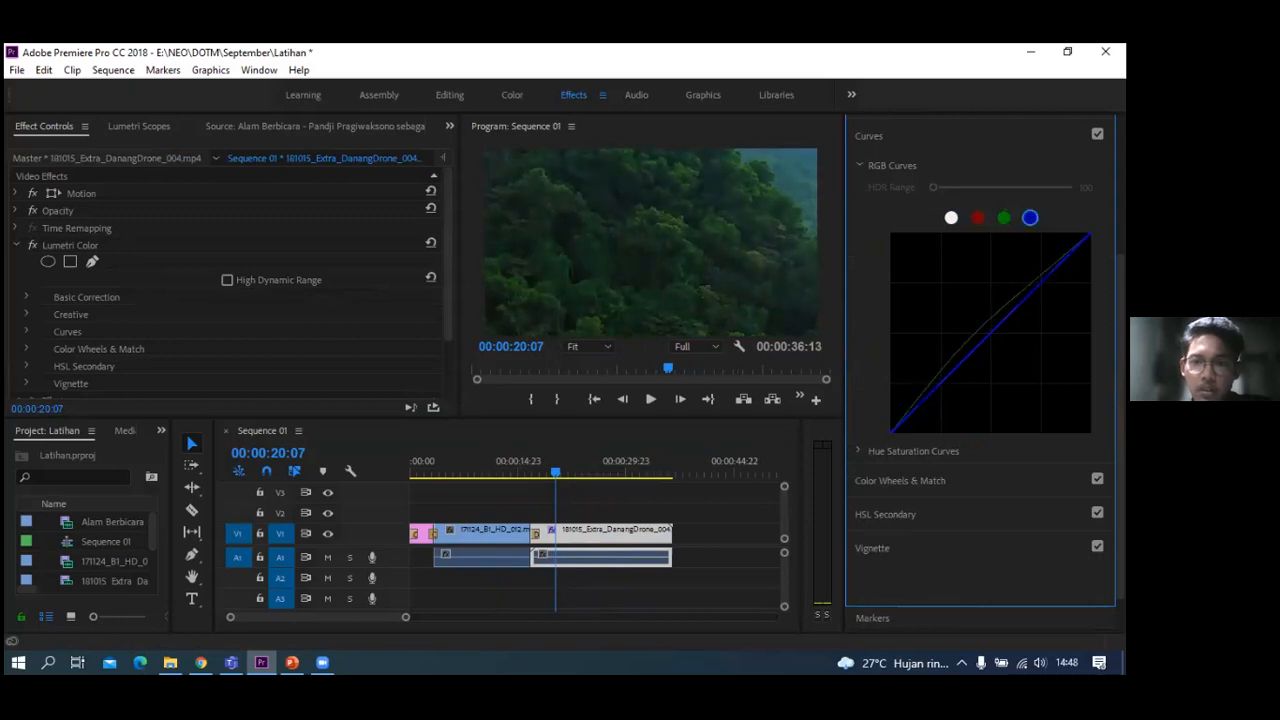
mouse_move(1018, 302)
left_mouse_down()
mouse_move(1025, 311)
mouse_move(1015, 301)
left_mouse_up()
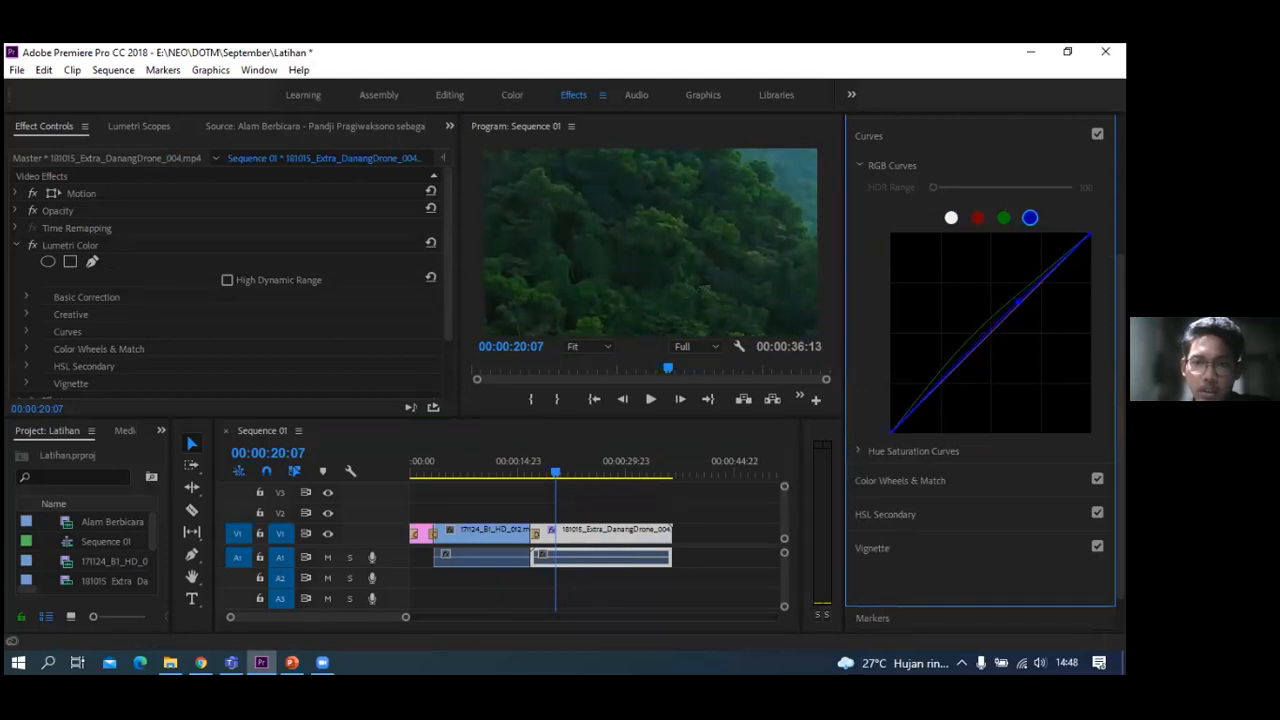
left_click_drag(1015, 300, 1024, 305)
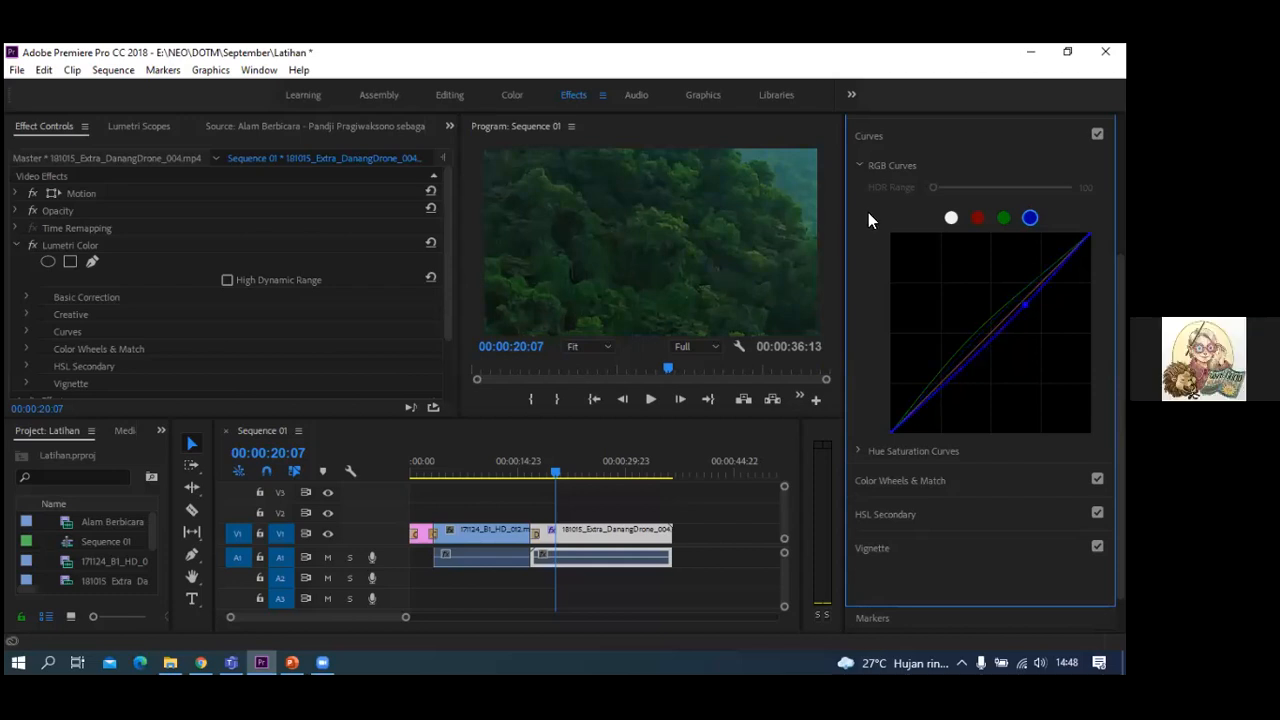
- Close the RGB Curves and look over the drone clip's Hue Saturation Curves colour wheel
left_click(870, 172)
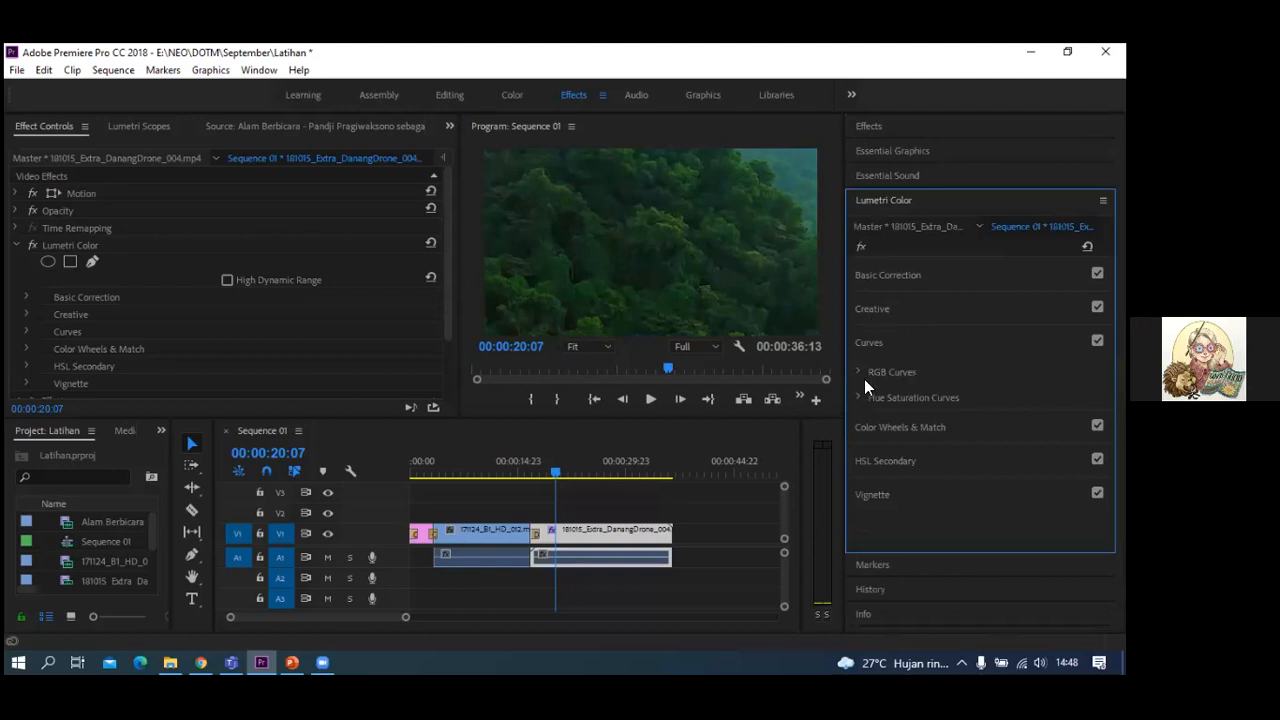
left_click(866, 397)
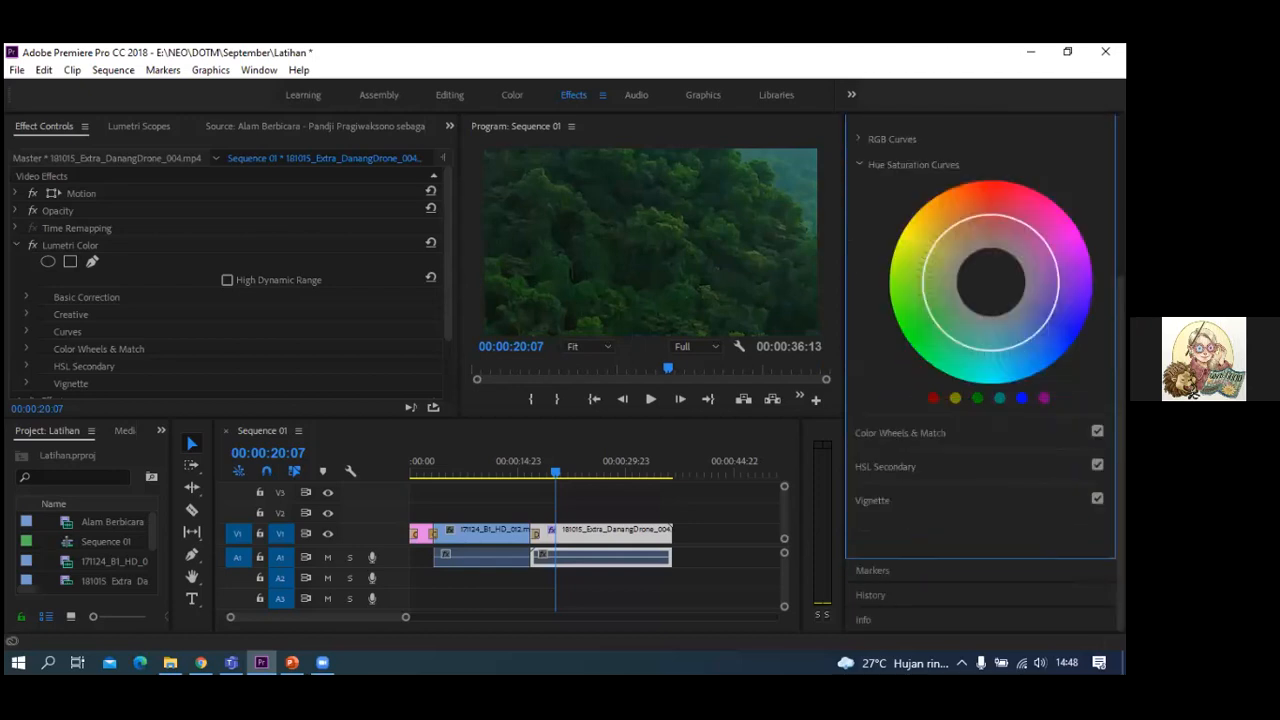
left_click(862, 166)
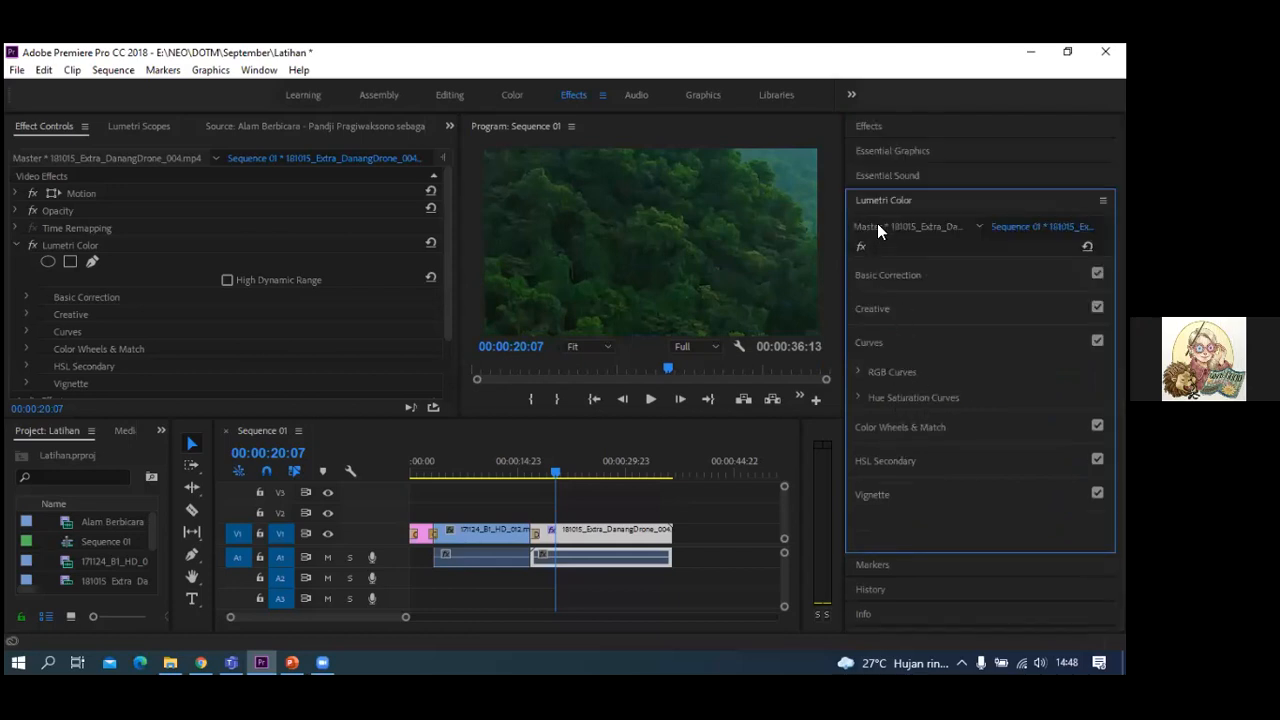
- Set the drone clip's white balance temperature to about -31.6 in Basic Correction and save the project
left_click(884, 276)
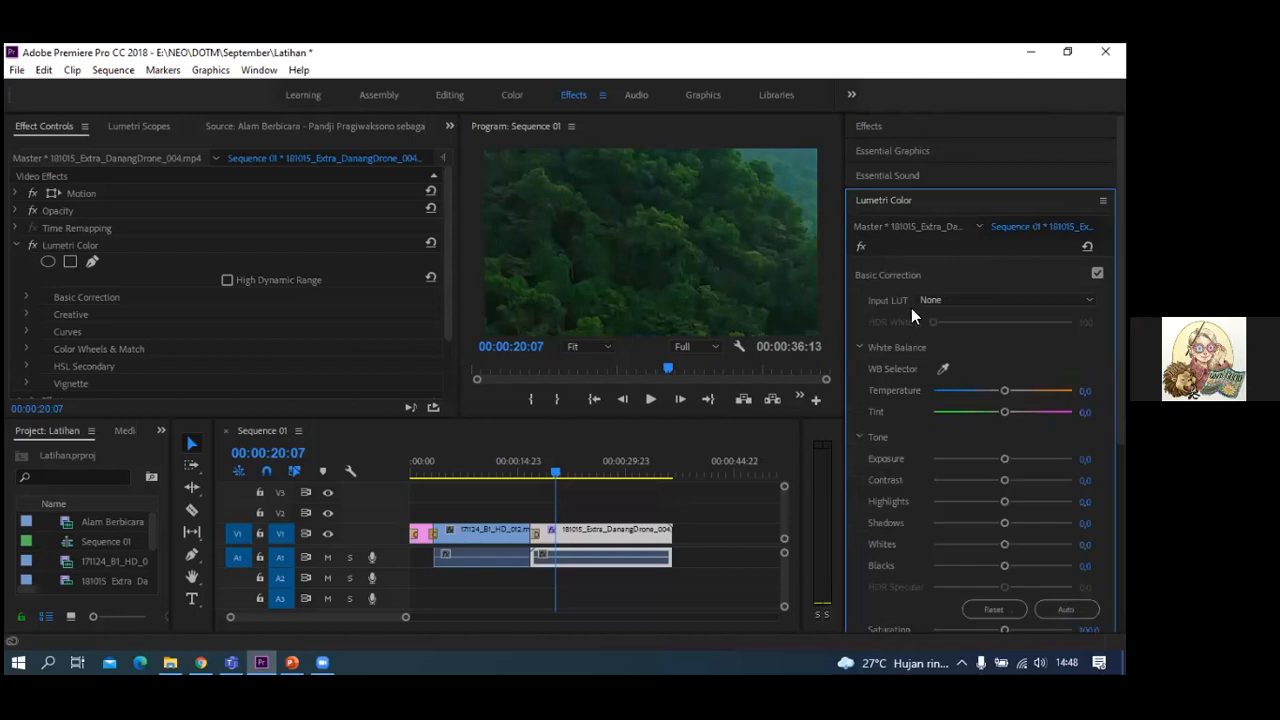
scroll(980, 400, "down", 3)
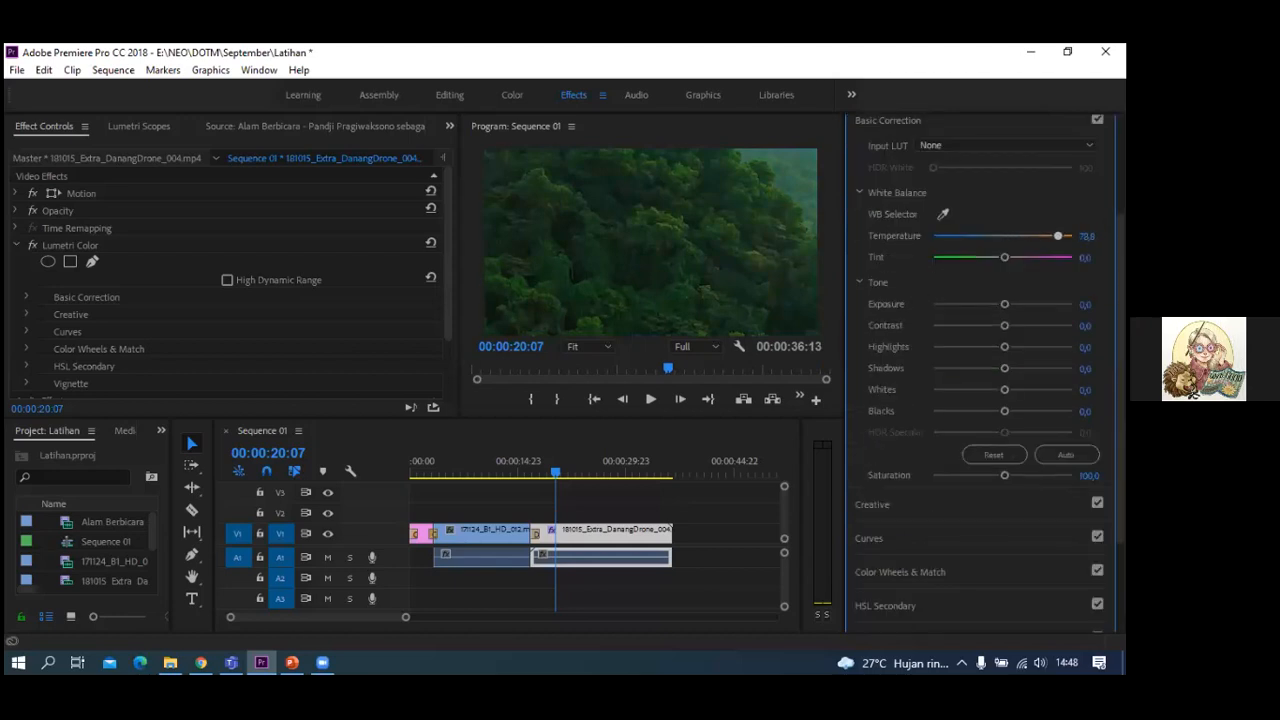
left_click_drag(1034, 236, 980, 236)
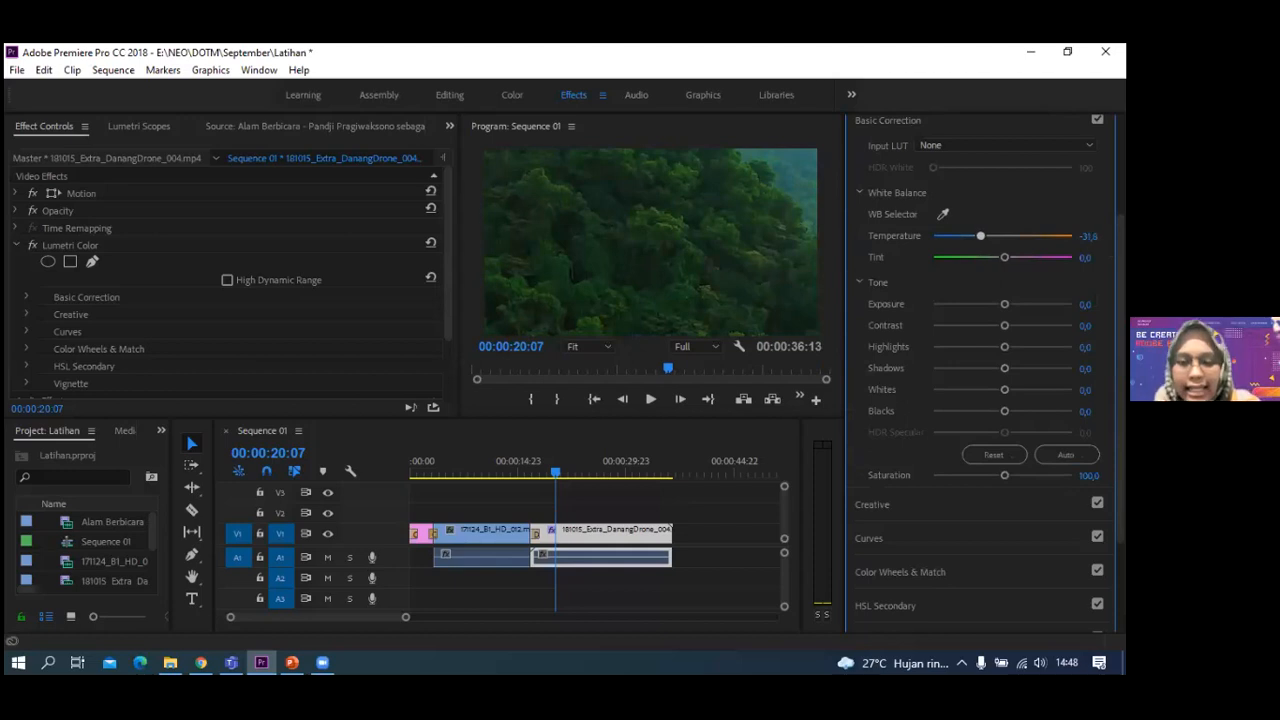
left_click(907, 124)
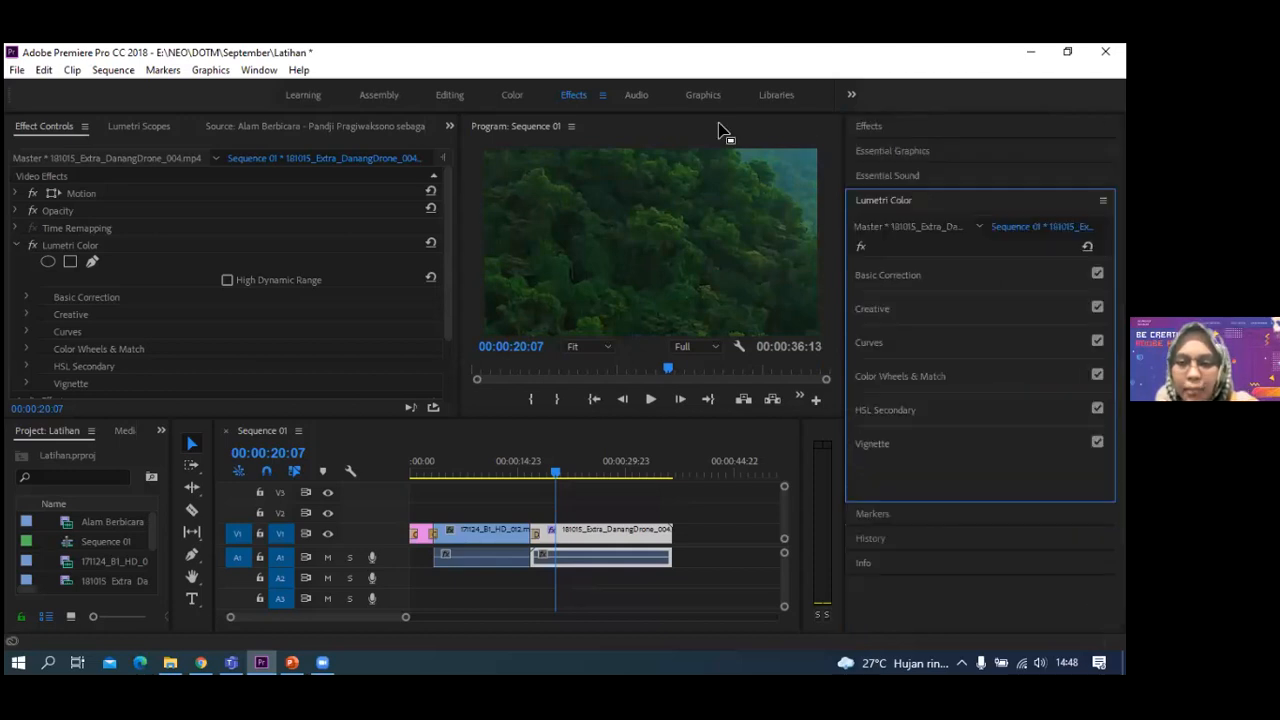
key("ctrl+s")
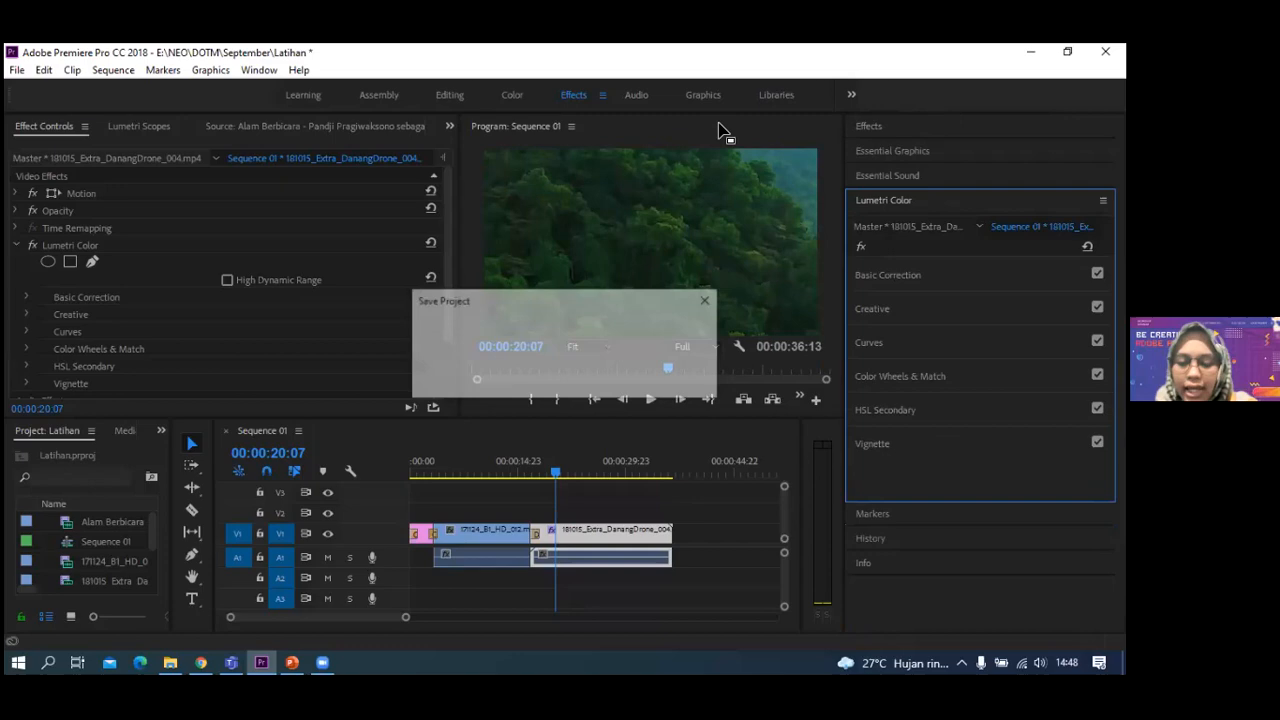
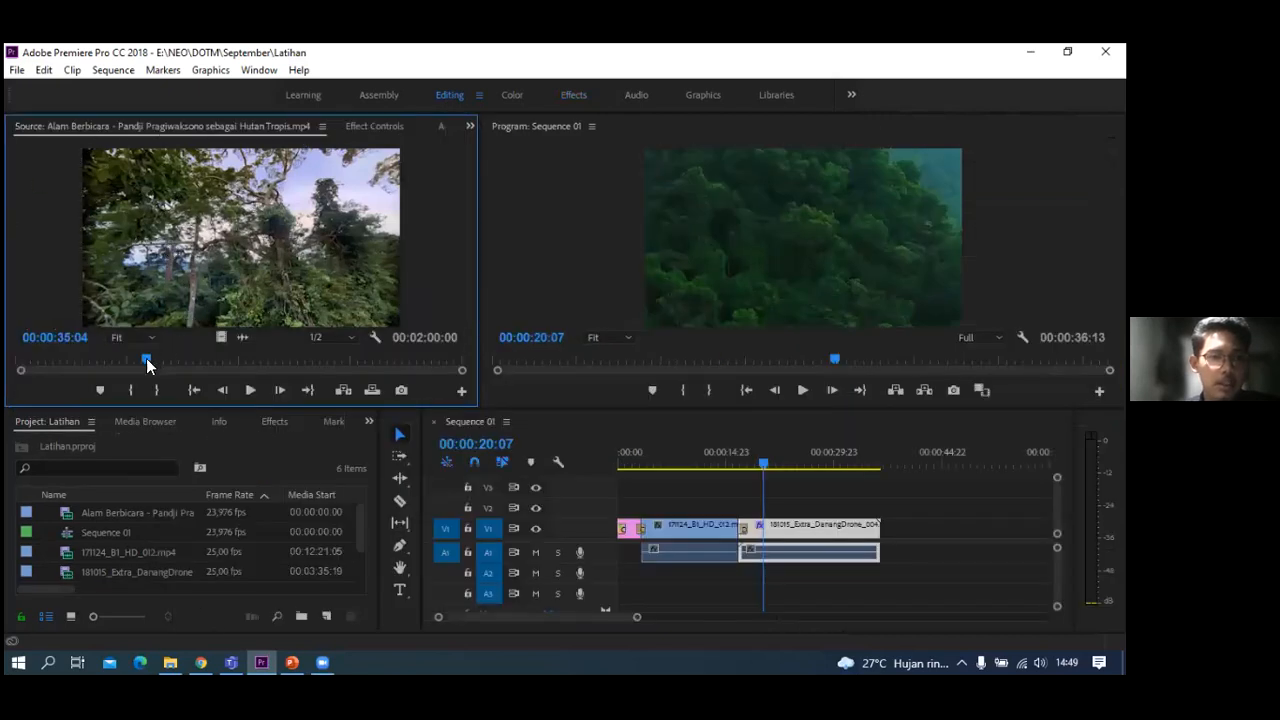
- Scrub the sequence from its start into the waterfall clip and mark both In and Out at 00:00:12:05
left_click_drag(147, 361, 146, 361)
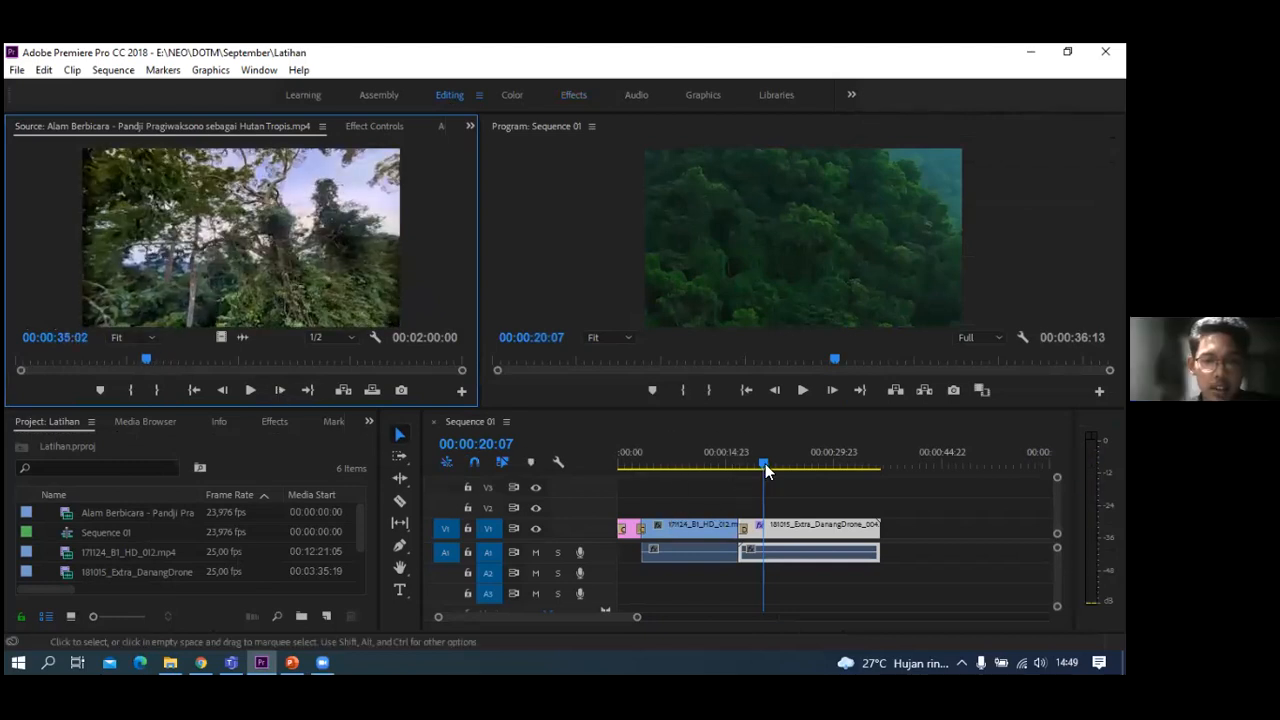
left_click(668, 466)
mouse_move(632, 470)
left_mouse_down()
mouse_move(651, 477)
mouse_move(611, 471)
left_mouse_up()
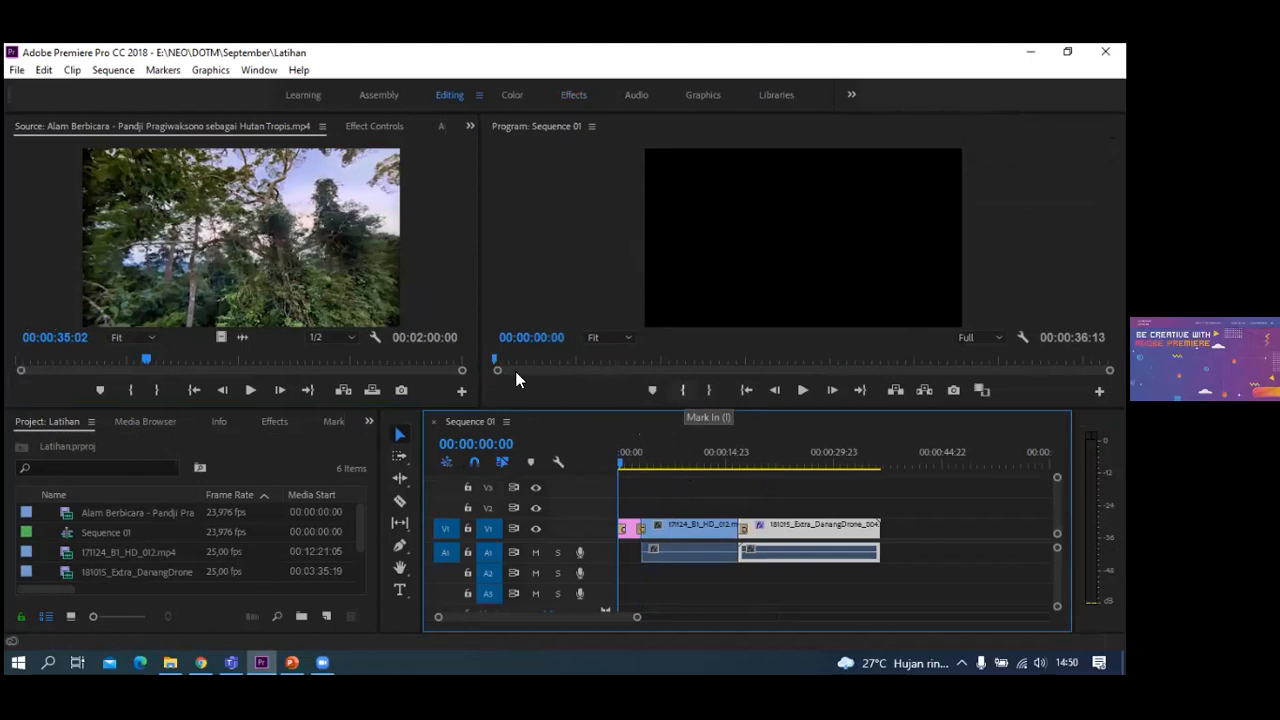
left_click_drag(497, 366, 698, 362)
left_click(680, 392)
left_click(708, 392)
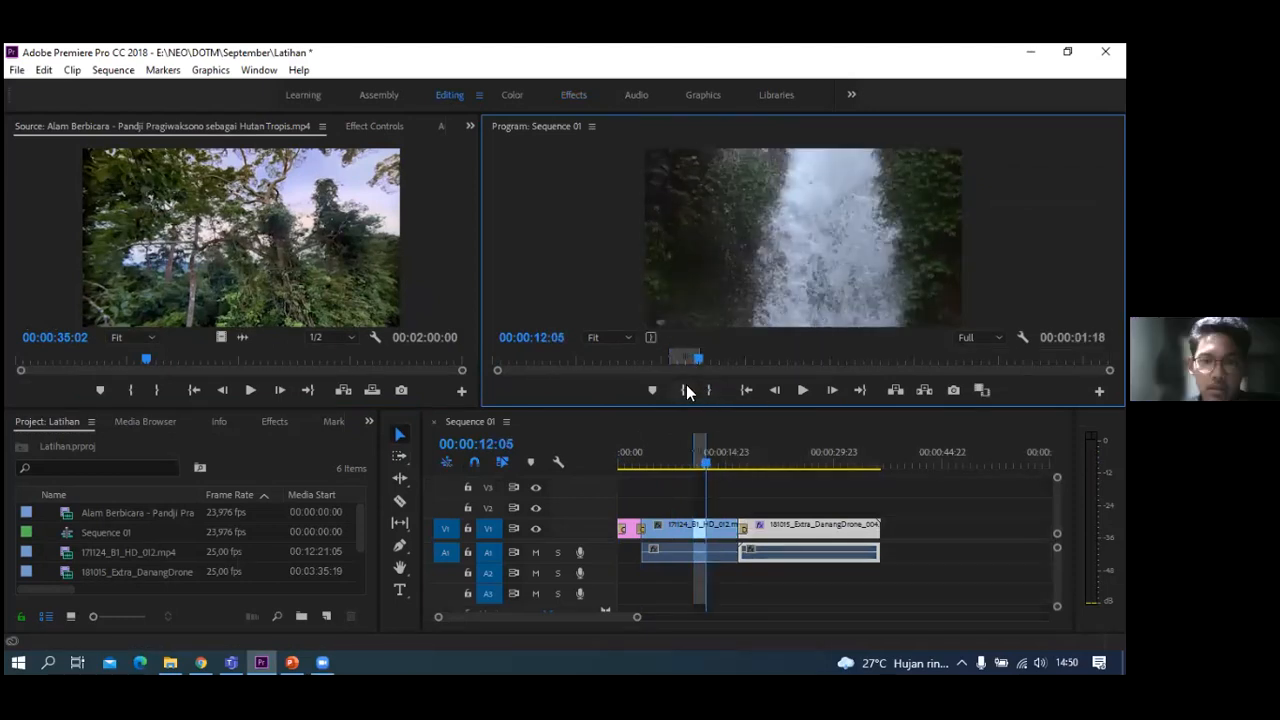
left_click(685, 390)
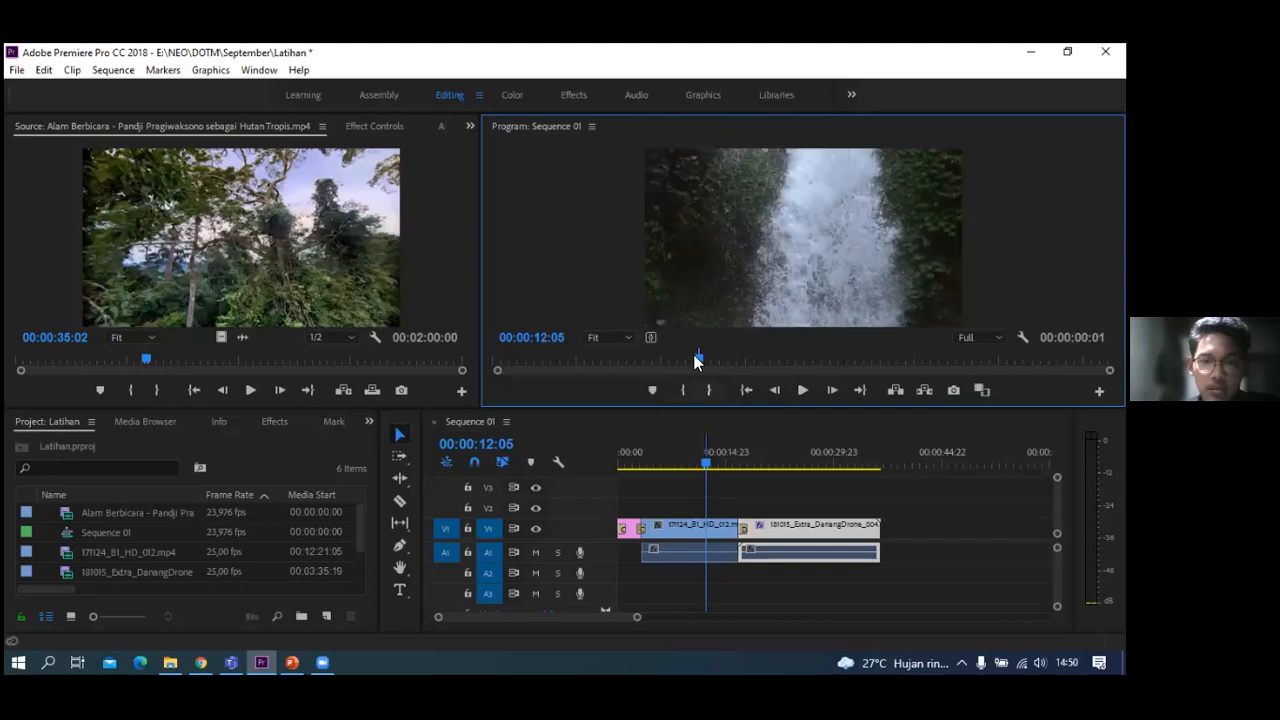
- Adjust the In and Out marks until the marked range spans the whole sequence from start to end
left_click_drag(686, 368, 513, 360)
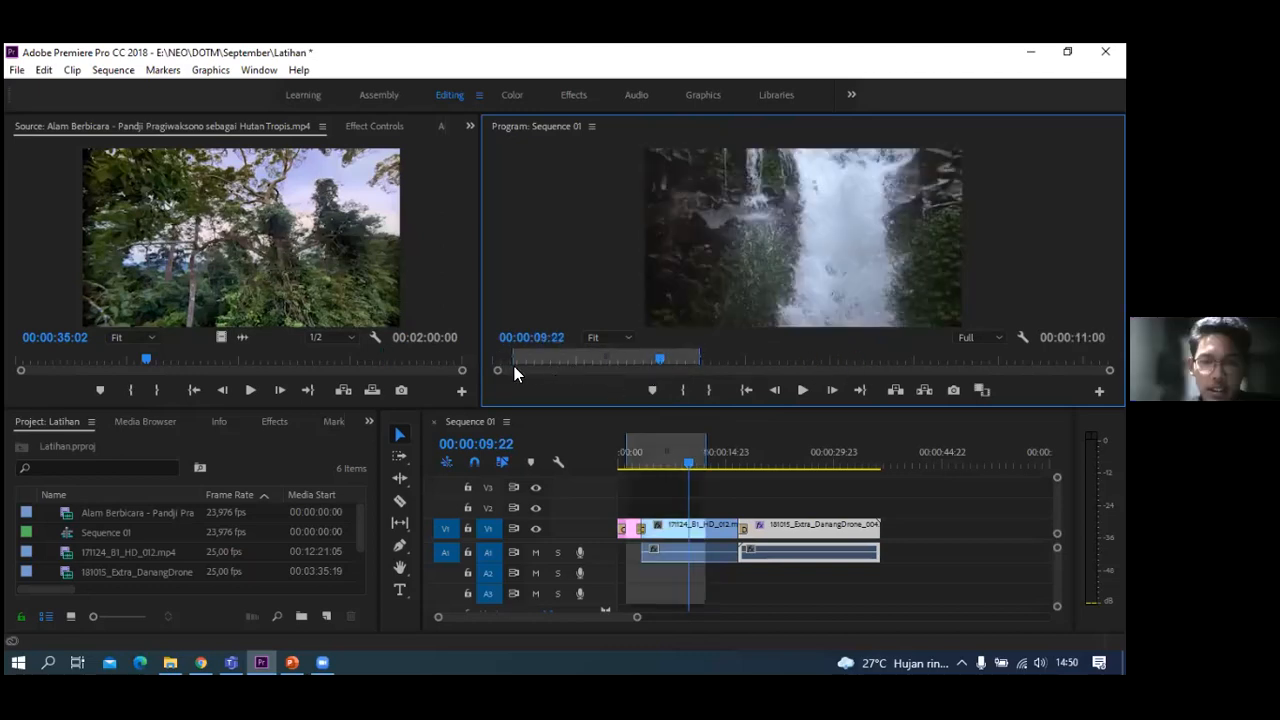
key("Home")
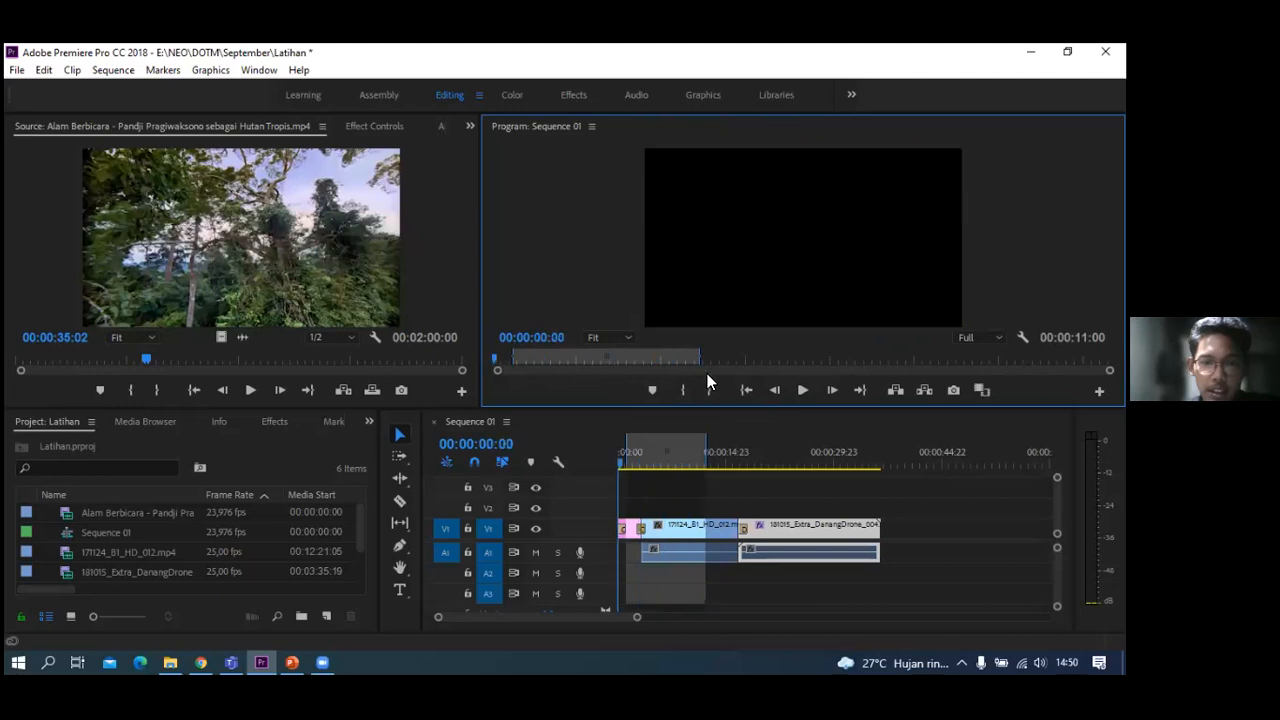
left_click_drag(516, 355, 590, 355)
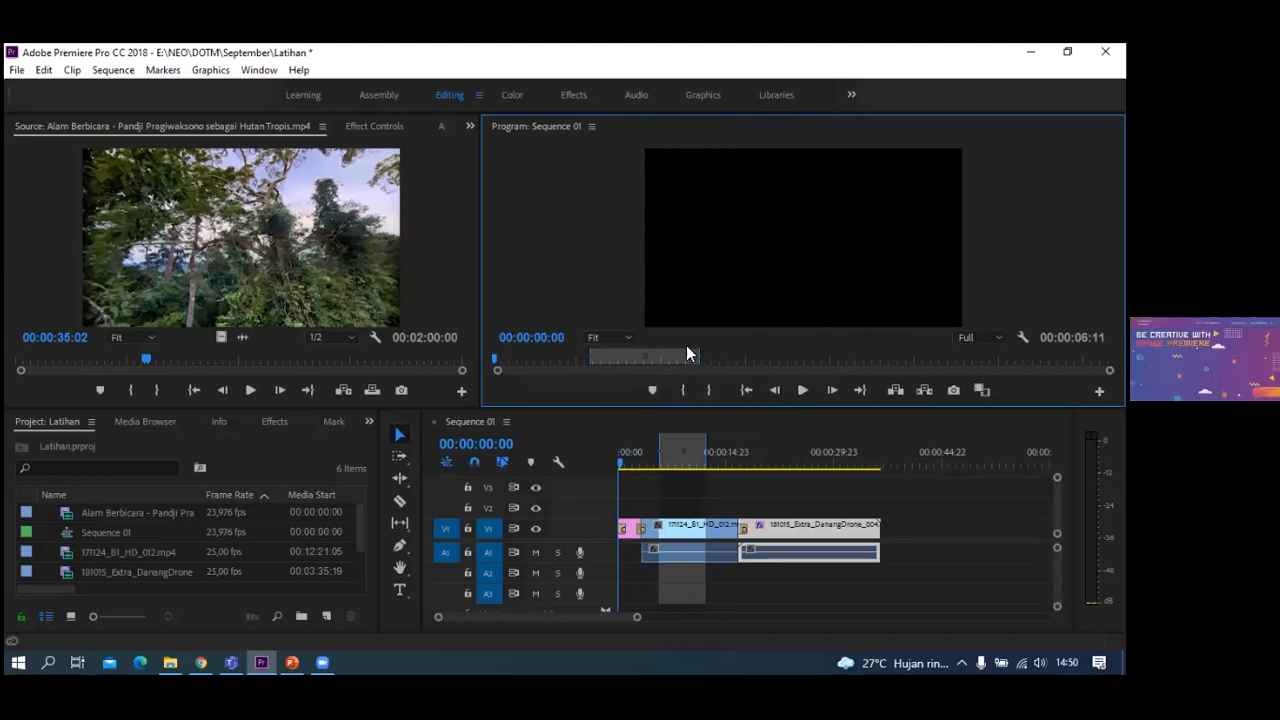
left_click_drag(700, 357, 1108, 357)
left_click_drag(591, 355, 402, 355)
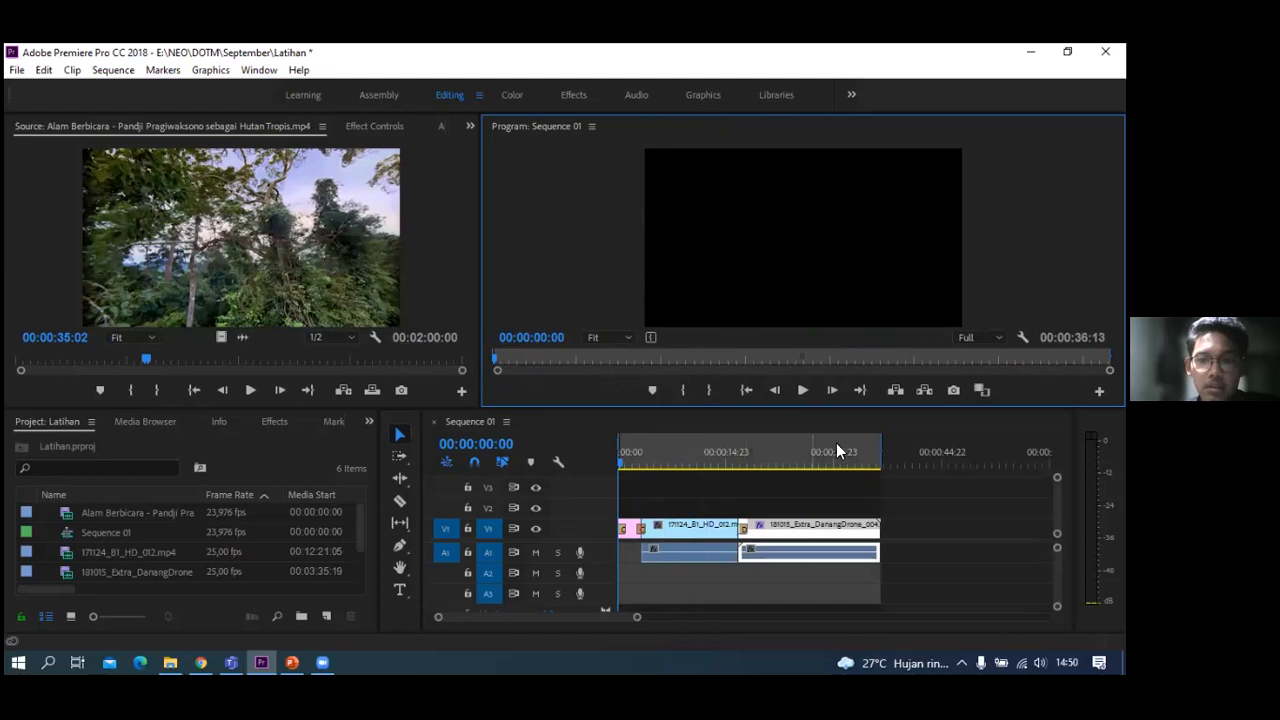
left_click_drag(938, 452, 772, 452)
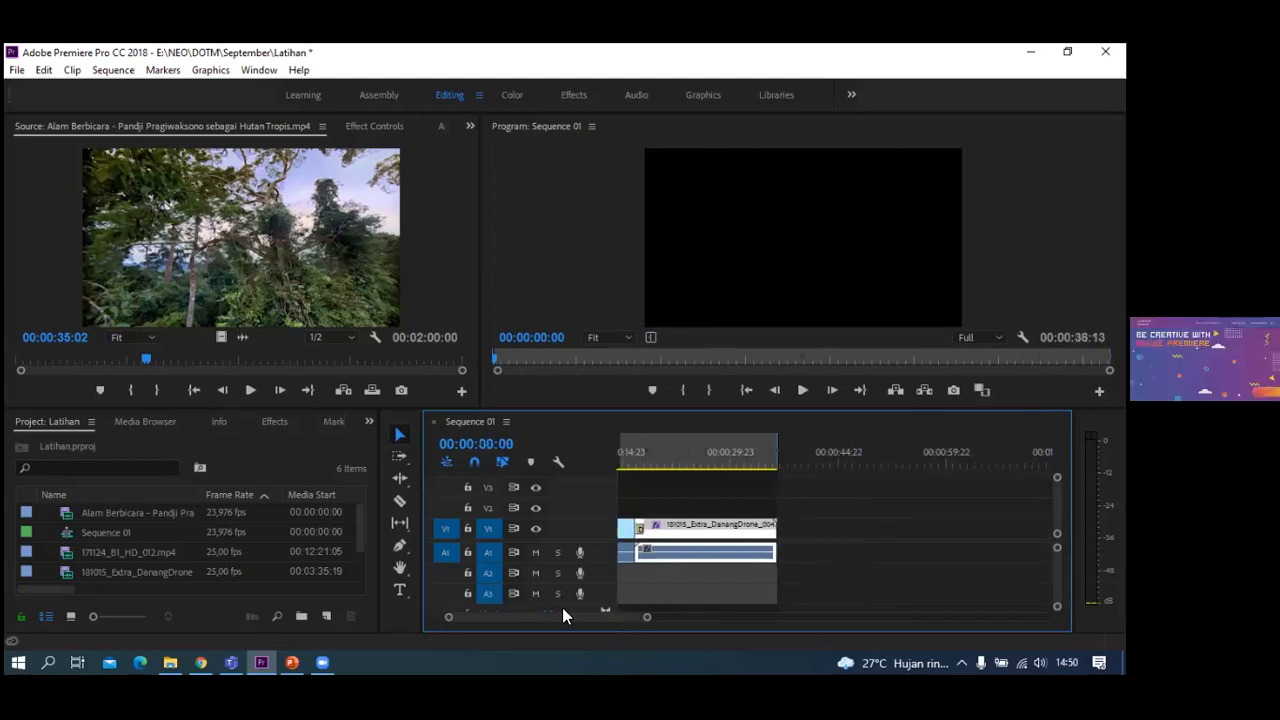
- Undo the In and Out mark changes until the sequence has no marked range
scroll(751, 506, "up", 3)
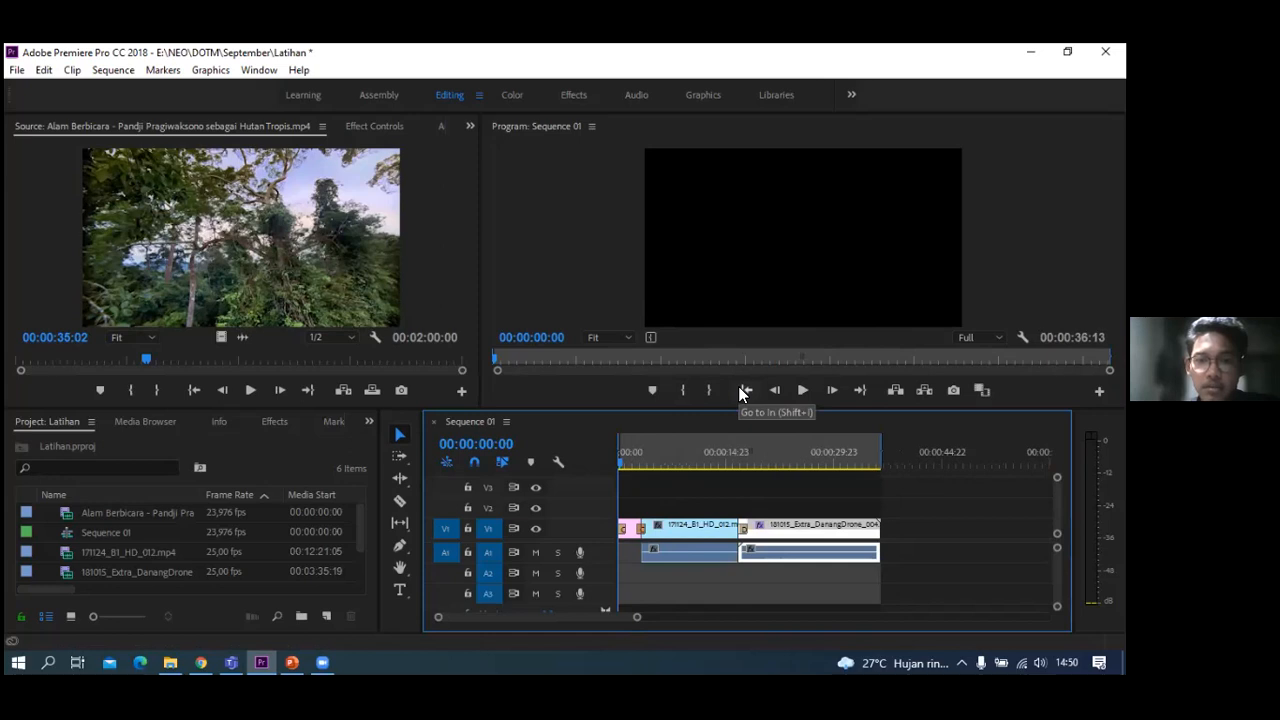
left_click(704, 397)
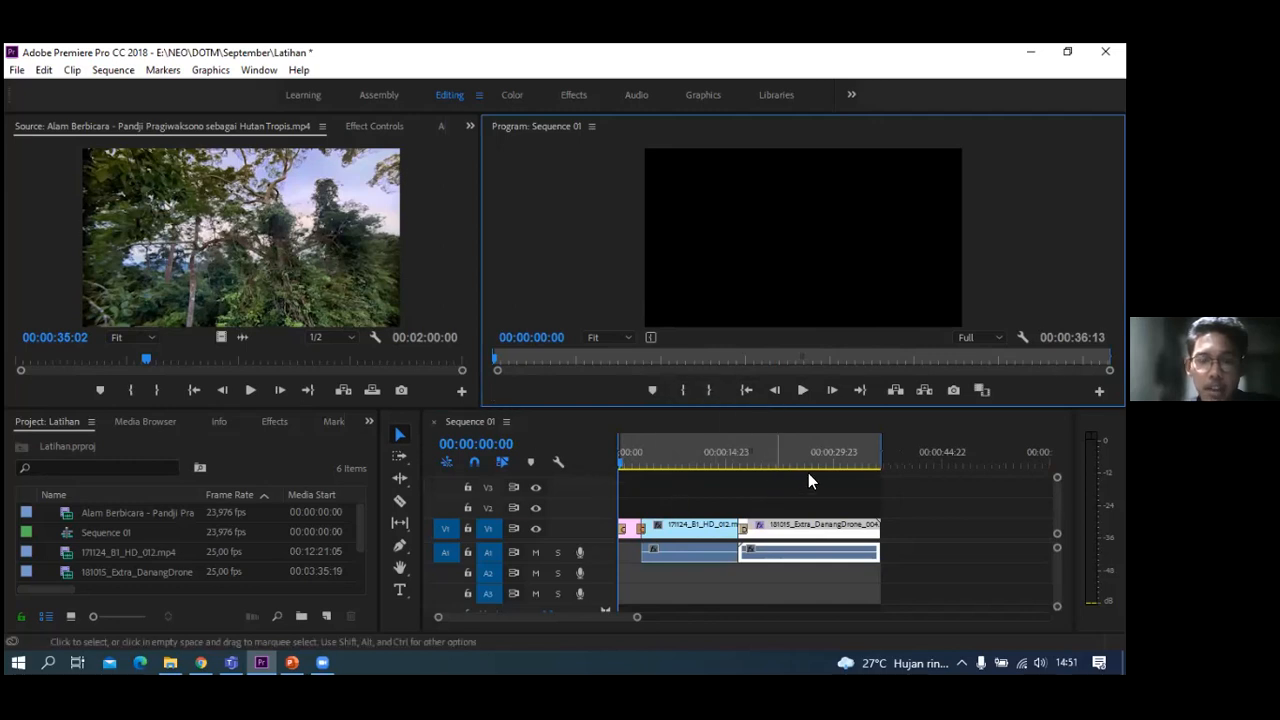
key("ctrl+z")
key("ctrl+z")
key("ctrl+z")
key("ctrl+z")
key("ctrl+z")
key("ctrl+z")
key("ctrl+z")
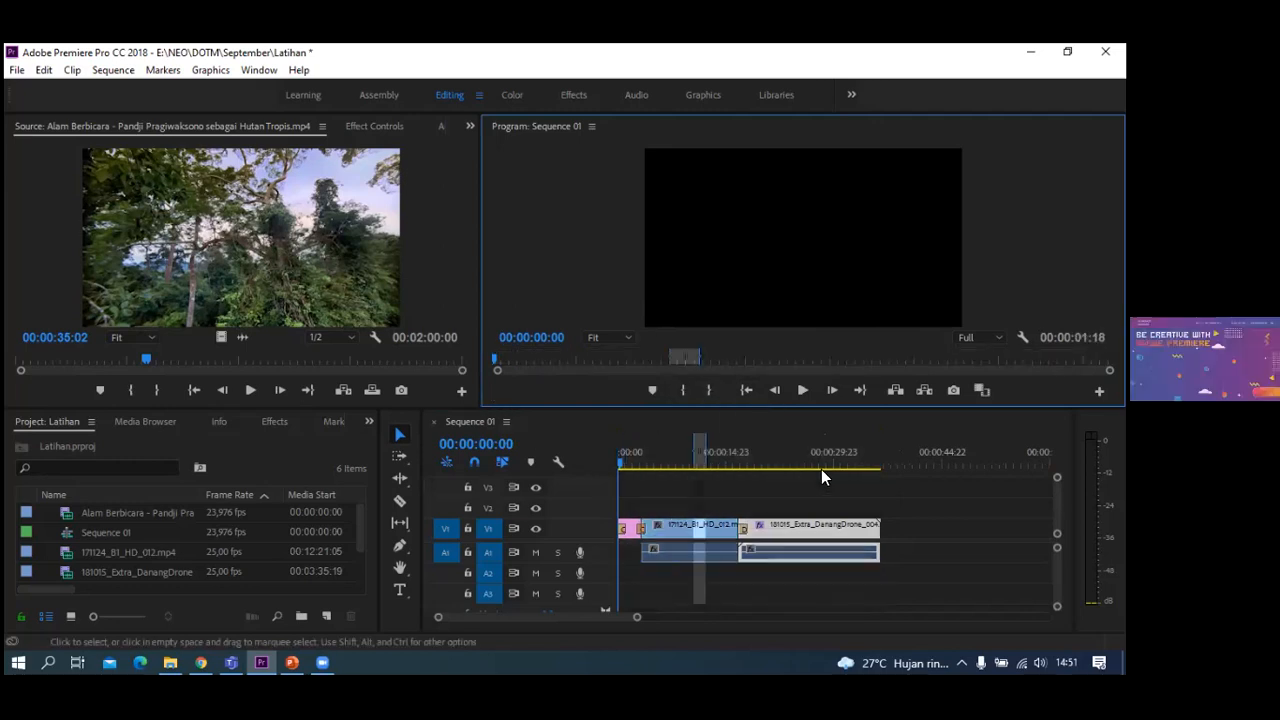
left_click_drag(498, 362, 426, 399)
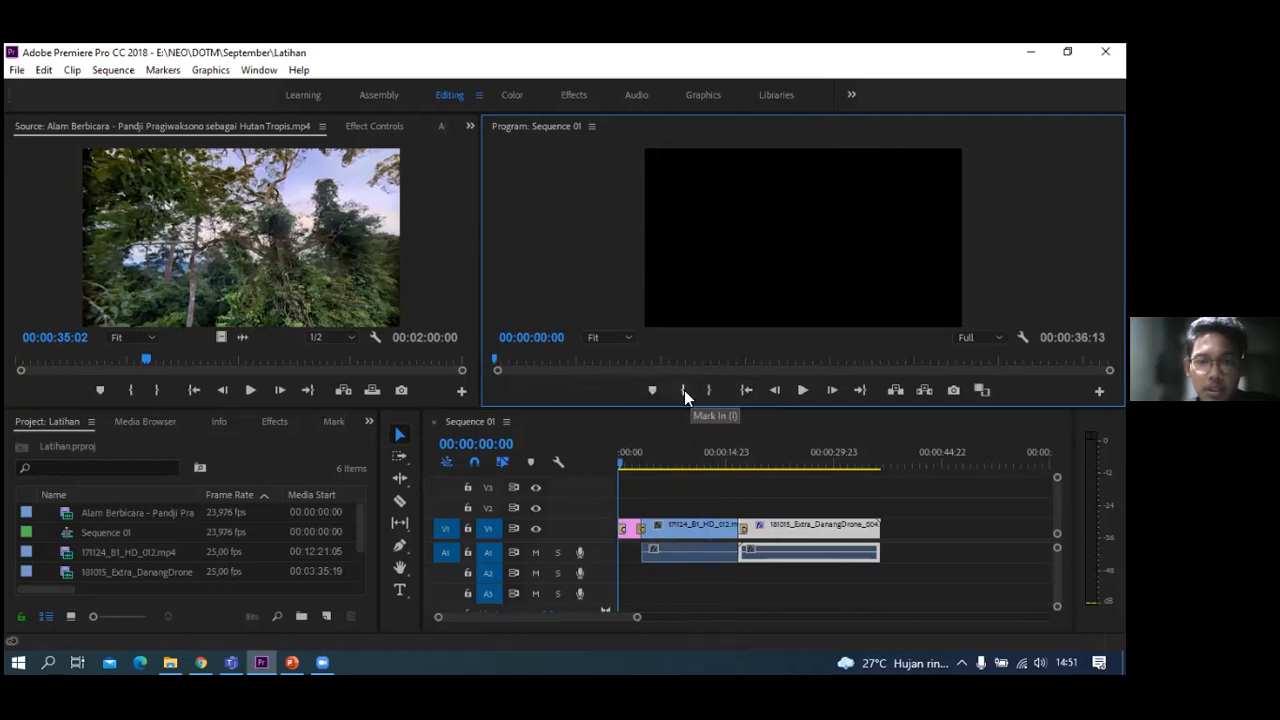
- Mark In at the sequence start and Out at 00:00:08:05, then shorten the range to 00:00:07:09
left_click(685, 393)
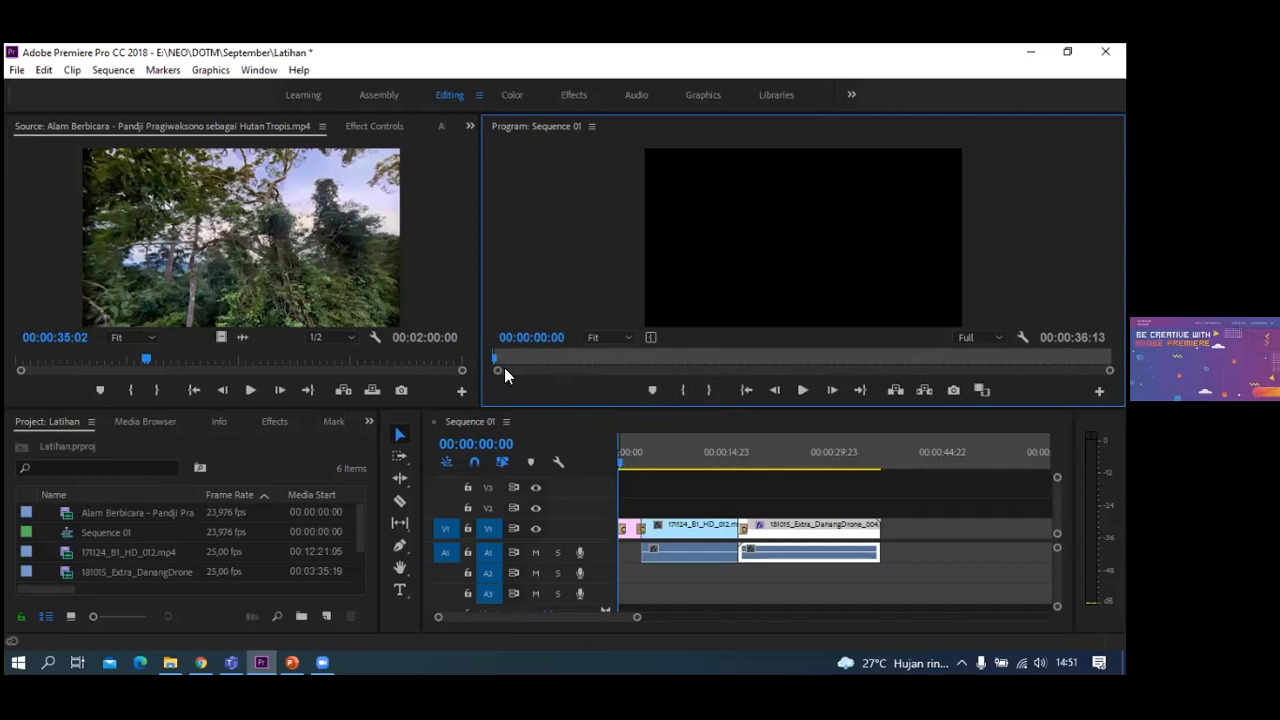
left_click_drag(492, 360, 630, 360)
left_click(710, 392)
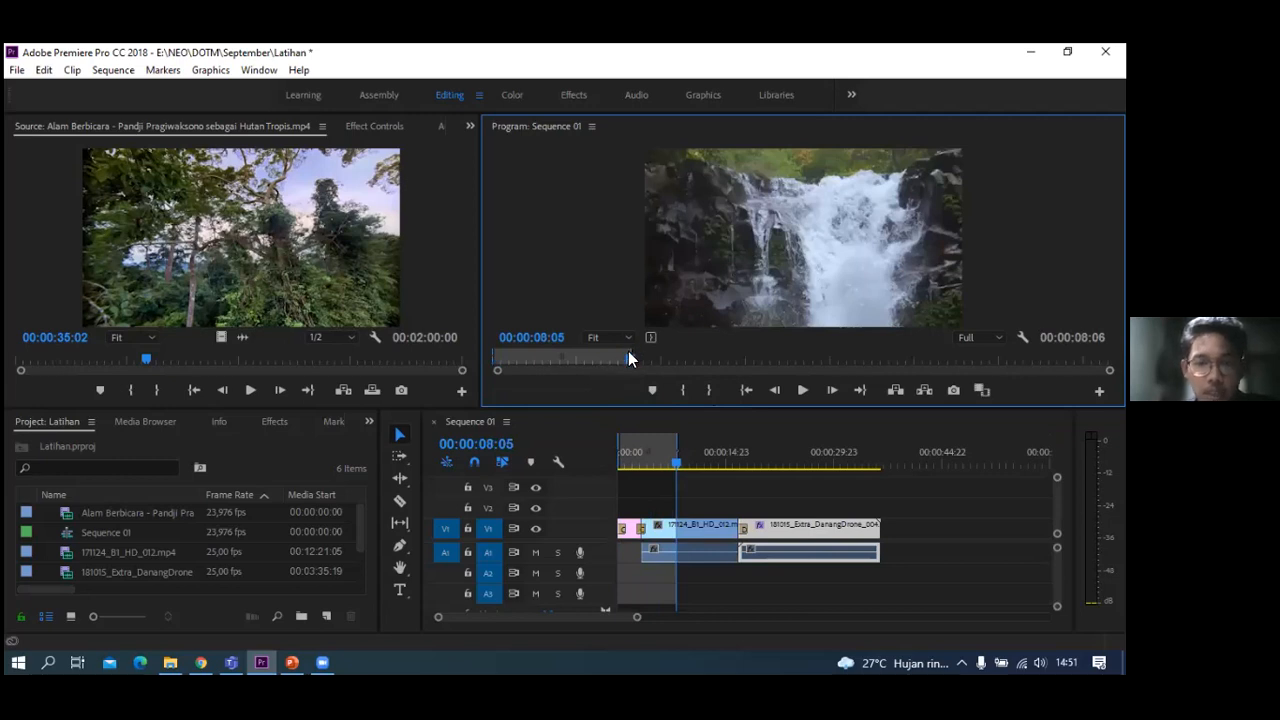
mouse_move(630, 350)
left_mouse_down()
mouse_move(666, 352)
mouse_move(619, 356)
left_mouse_up()
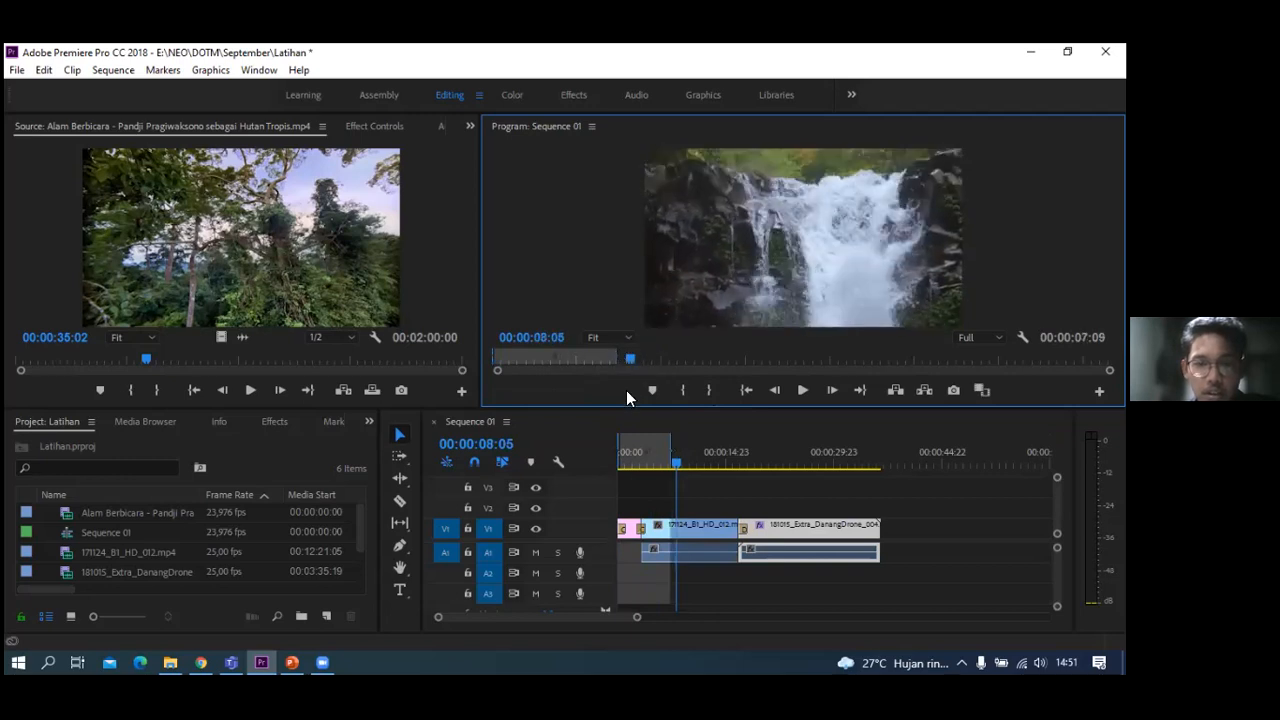
- Try adding a marker at 00:00:08:05, undo it, and move the playhead to 00:00:07:05
left_click(651, 390)
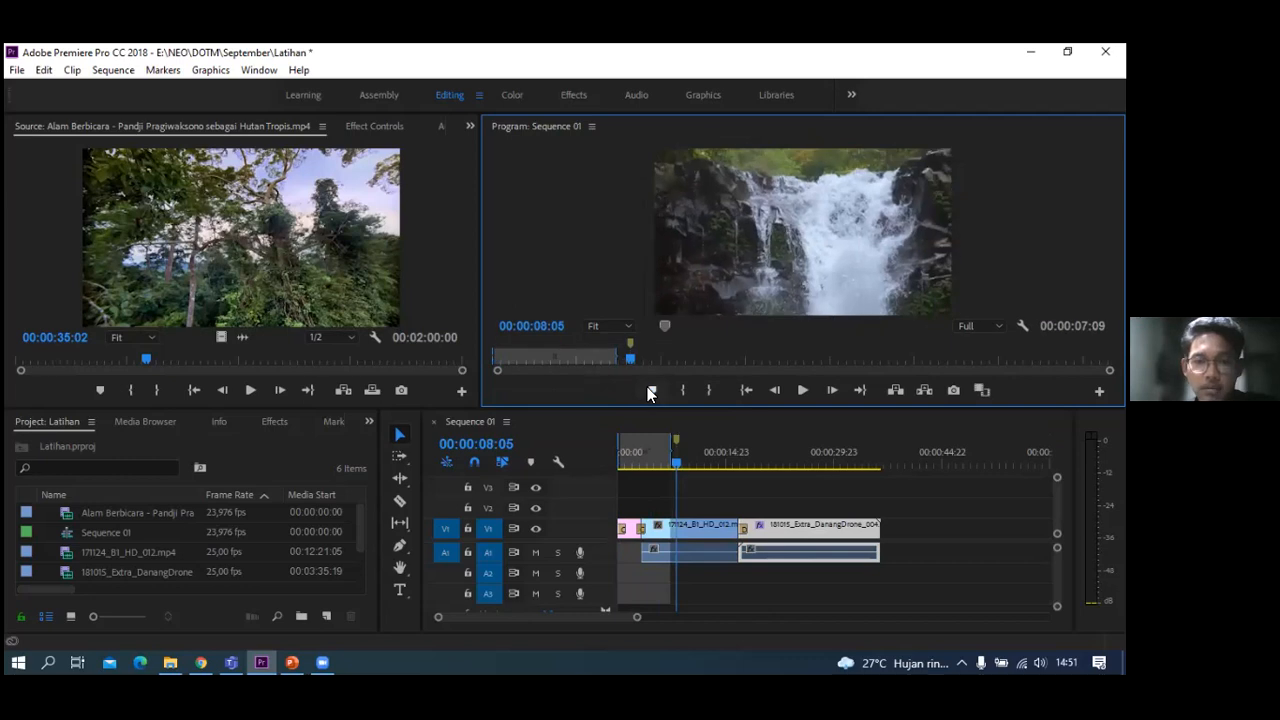
key("ctrl+z")
left_click_drag(612, 358, 617, 350)
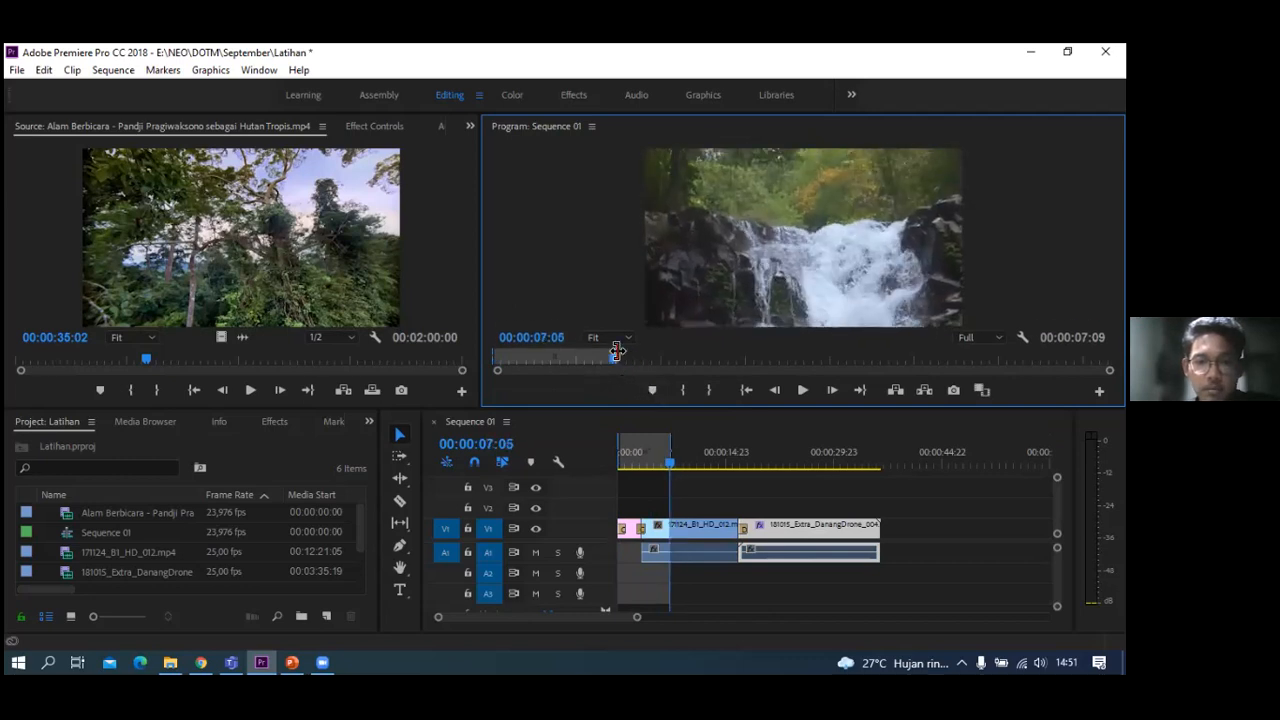
- Extend the Out mark to the end of the sequence, then undo the In and Out marks
left_click_drag(677, 452, 882, 457)
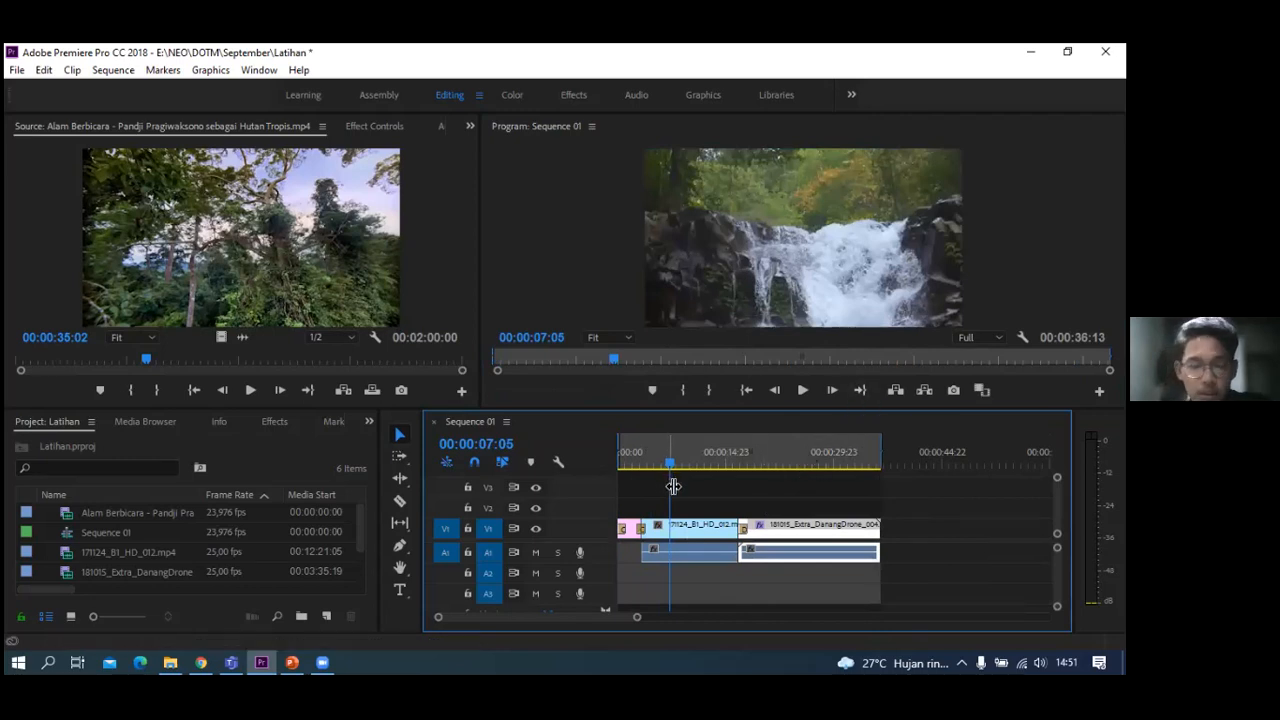
key("o")
key("ctrl+z")
key("ctrl+z")
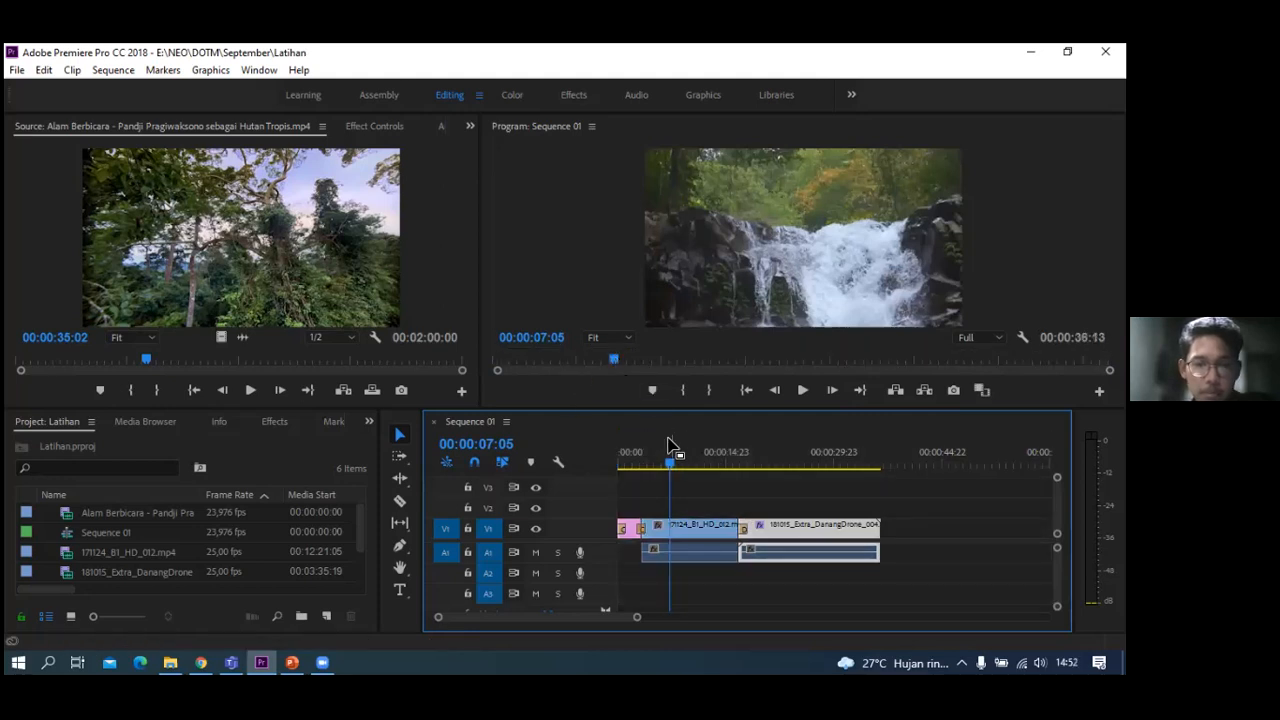
- Mark In at 00:00:07:05 and Out at 00:00:14:08 within the waterfall clip
left_click(670, 387)
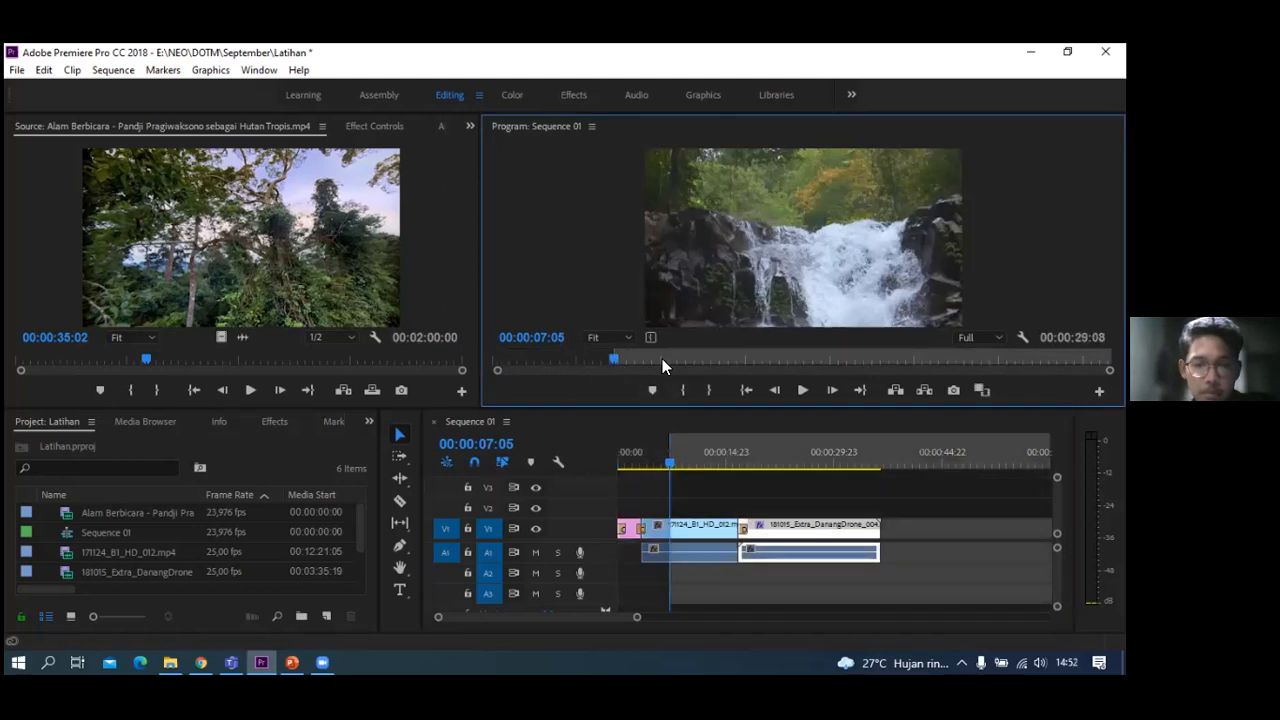
left_click(733, 359)
left_click(711, 391)
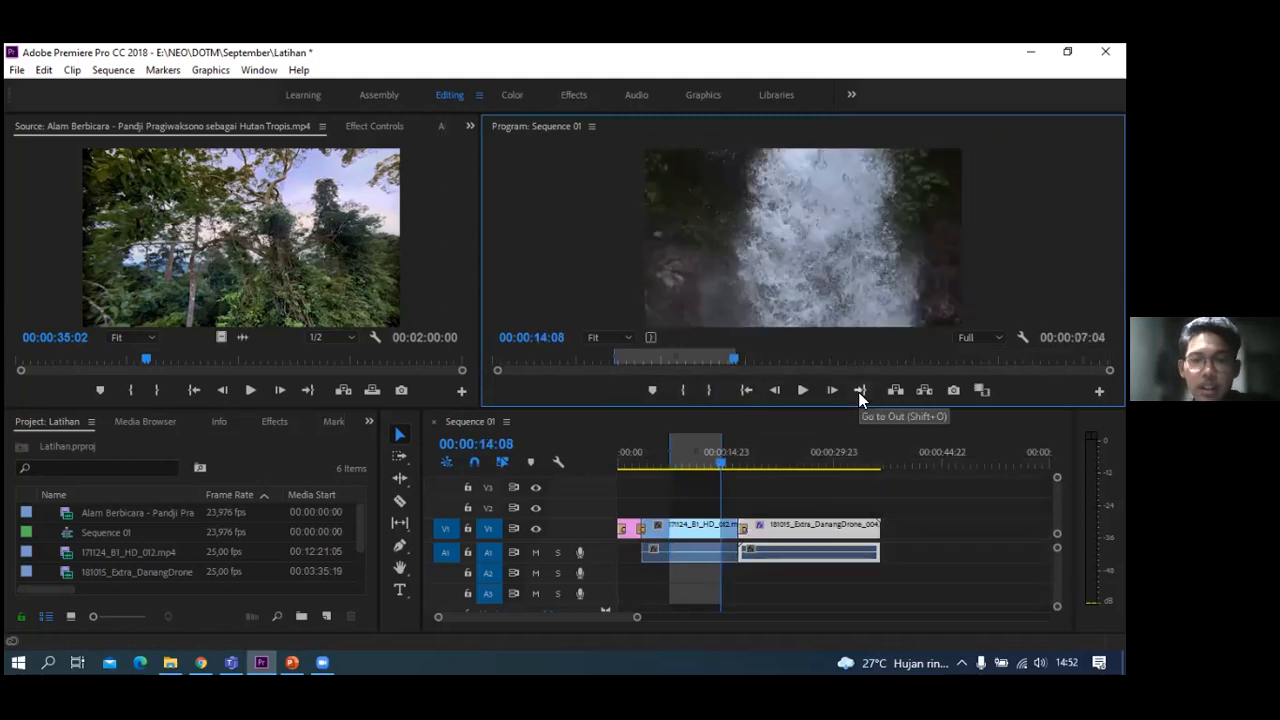
- Jump the playhead between the In and Out points, then widen the marked range to span the whole sequence
left_click(745, 391)
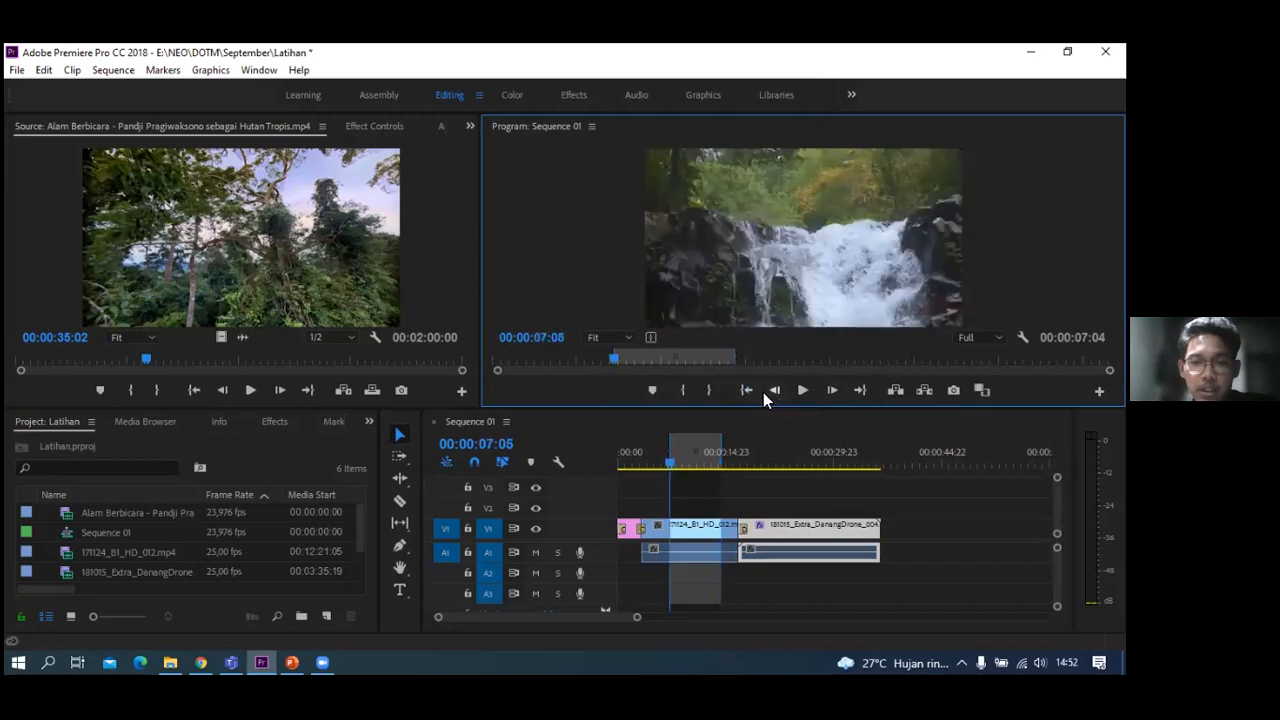
left_click(860, 392)
left_click(745, 391)
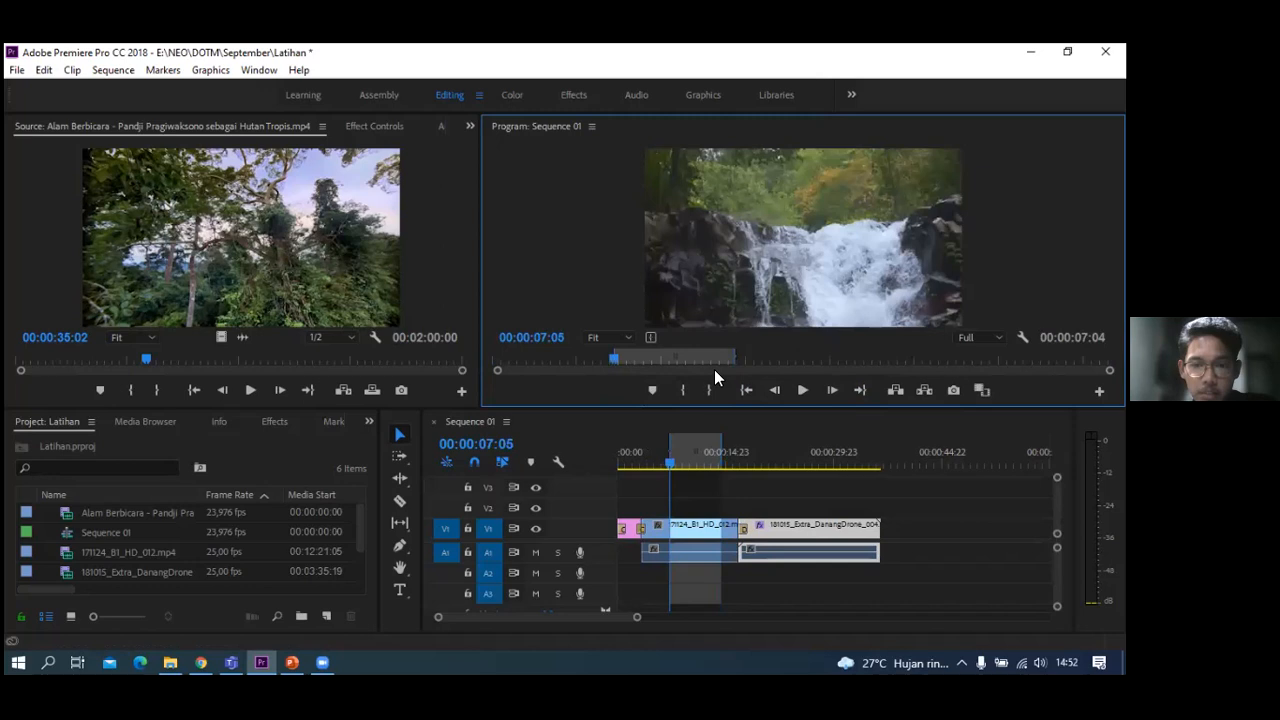
left_click_drag(735, 357, 1111, 357)
left_click_drag(615, 358, 6, 469)
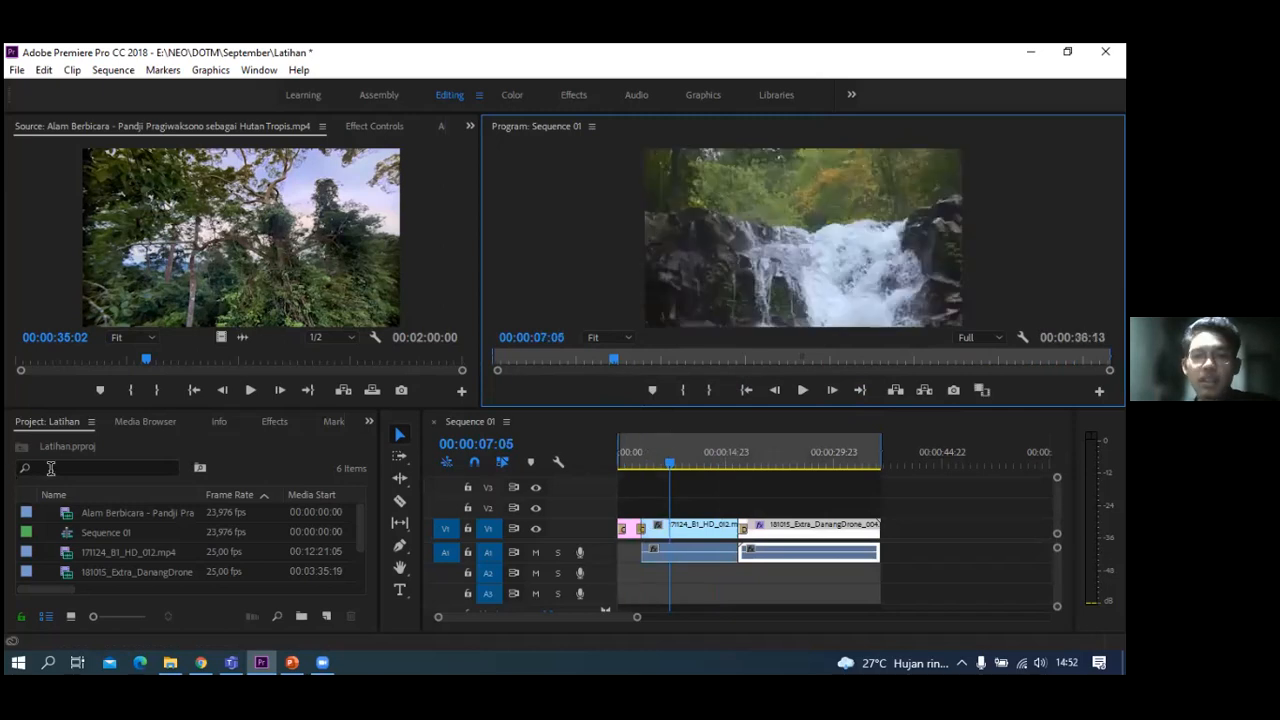
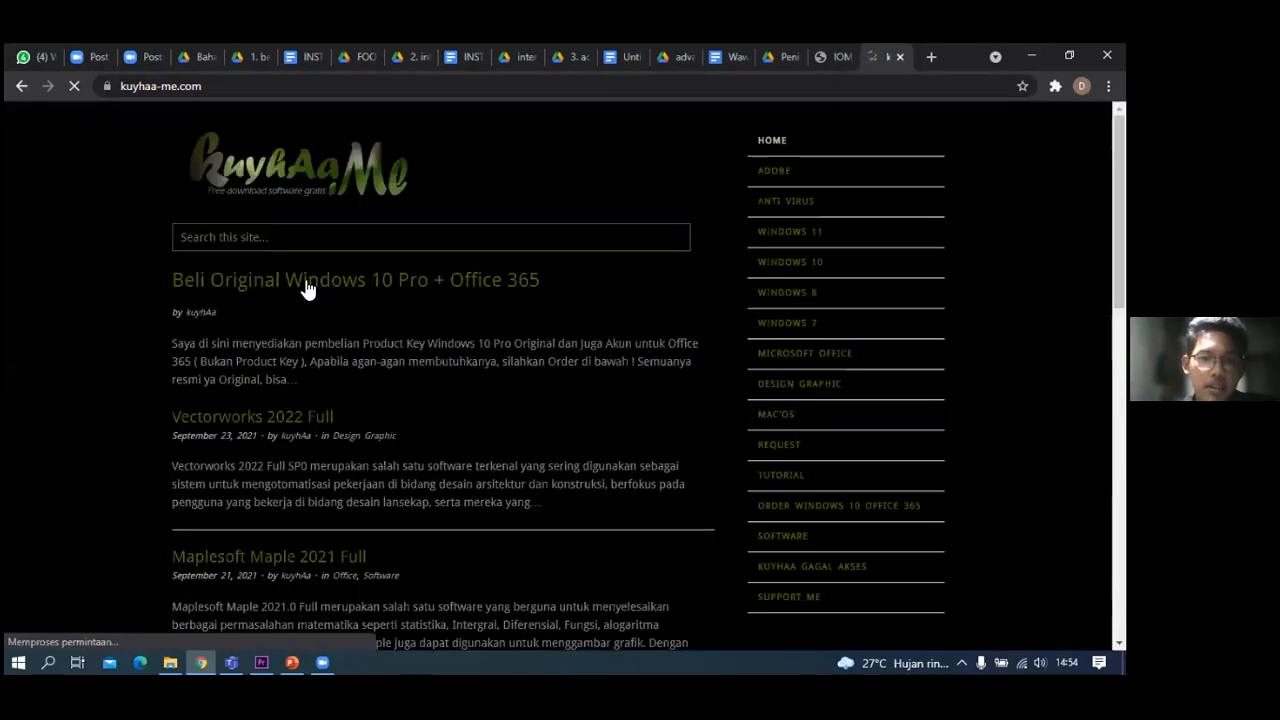
- In the browser, search kuyhaa-me.com for "adobe premiere pro cc 2018" and open the Adobe Premiere Pro CC 2018 12.1.2.69 page
left_click(279, 232)
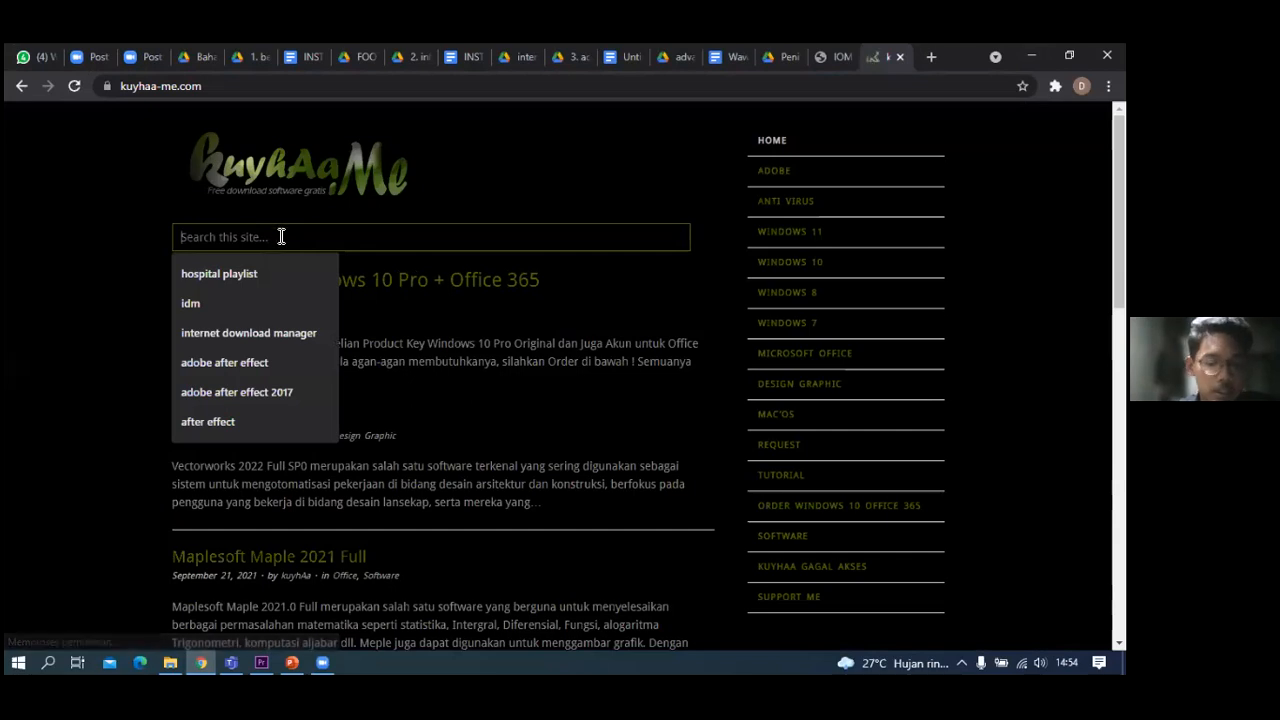
type("adobe pre")
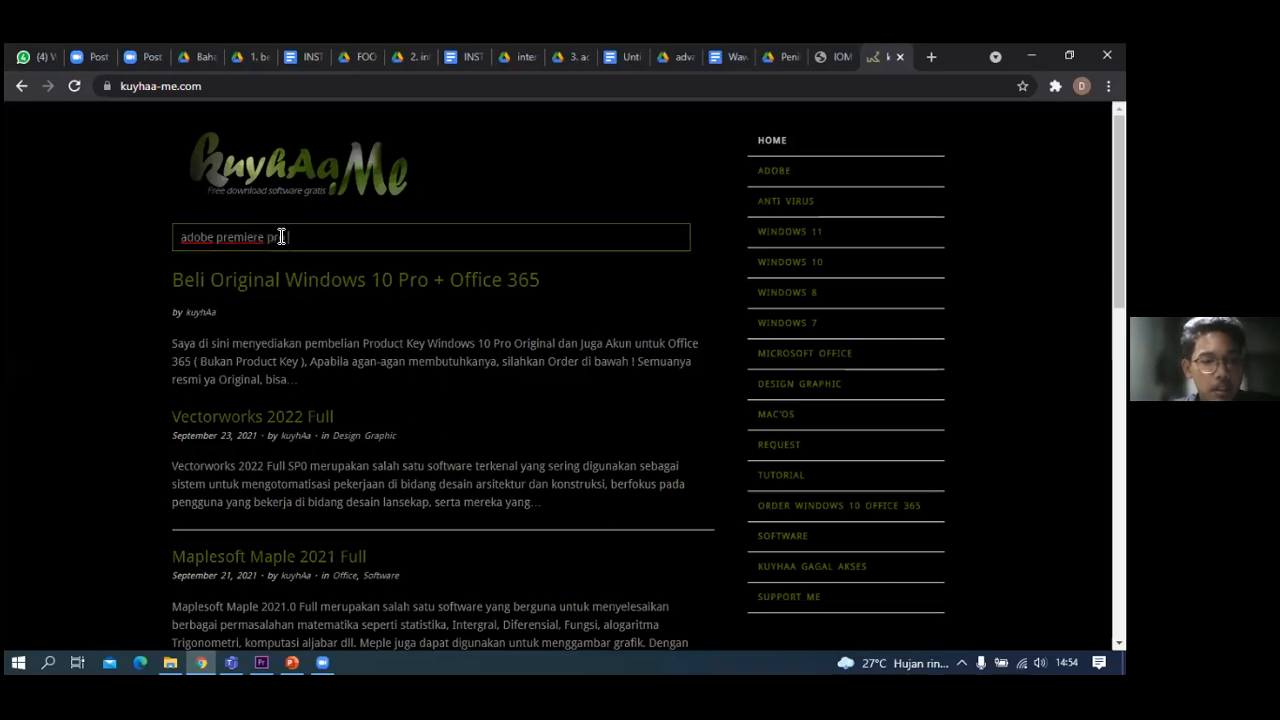
type("miere pro cc 2018")
key("Return")
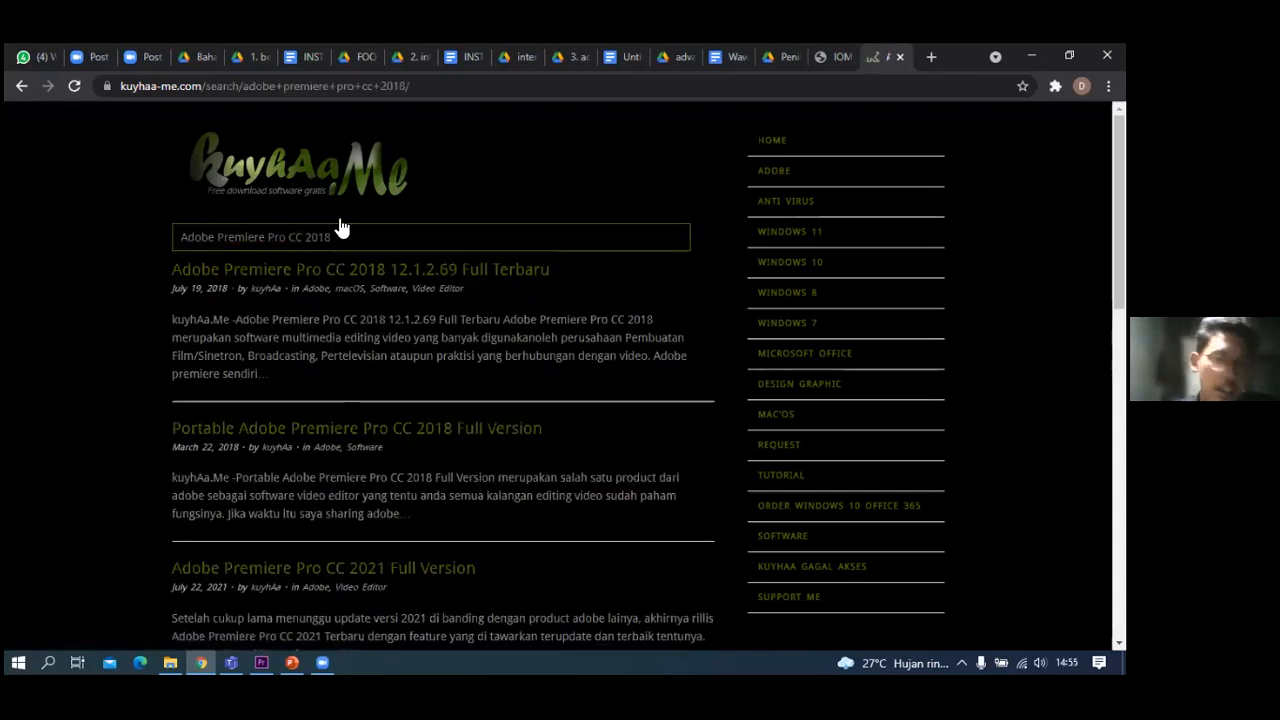
left_click(363, 279)
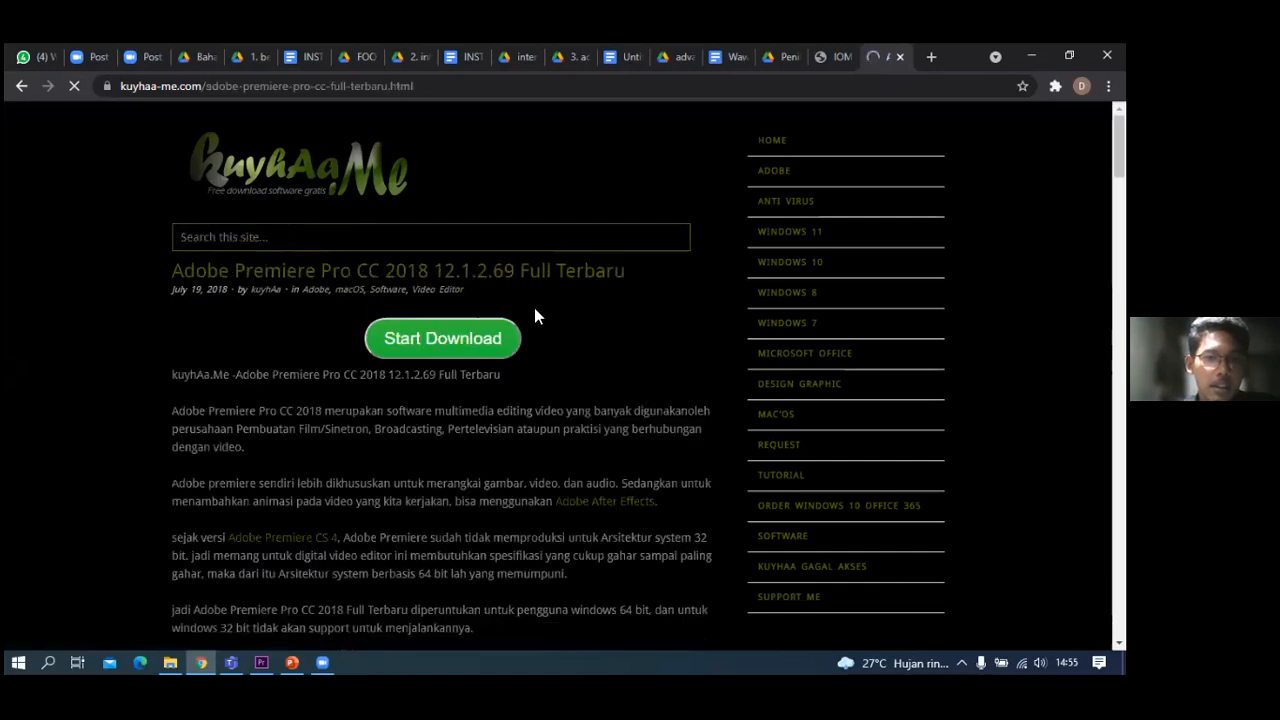
- Look through the system requirements and the Windows and Mac download links on the Premiere Pro CC 2018 page
scroll(466, 318, "down", 3)
scroll(246, 366, "up", 3)
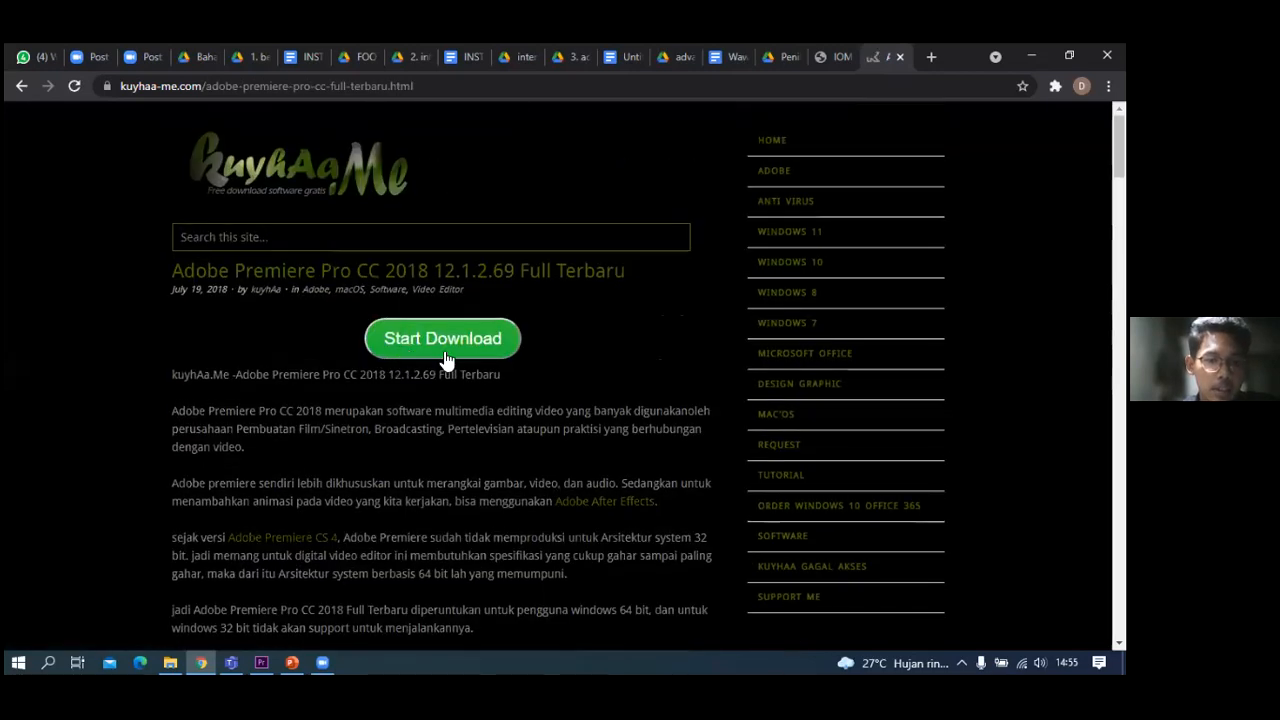
scroll(446, 360, "down", 10)
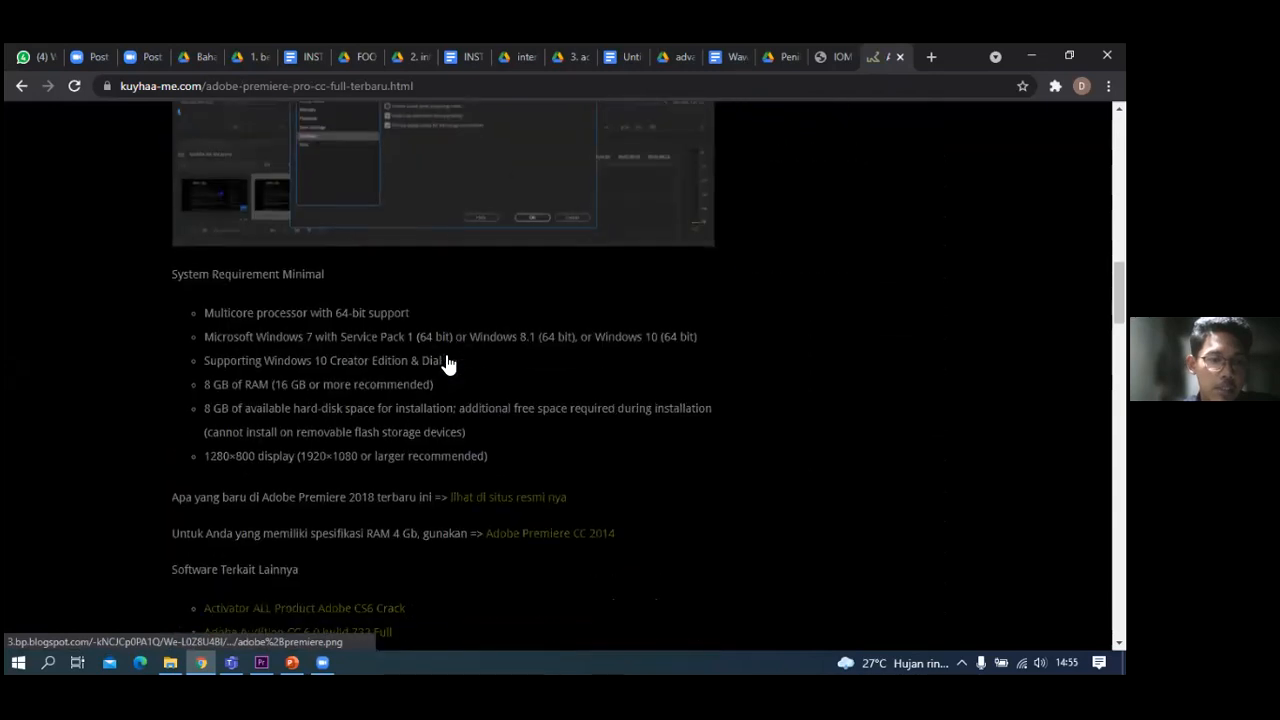
scroll(446, 360, "down", 7)
scroll(447, 362, "down", 4)
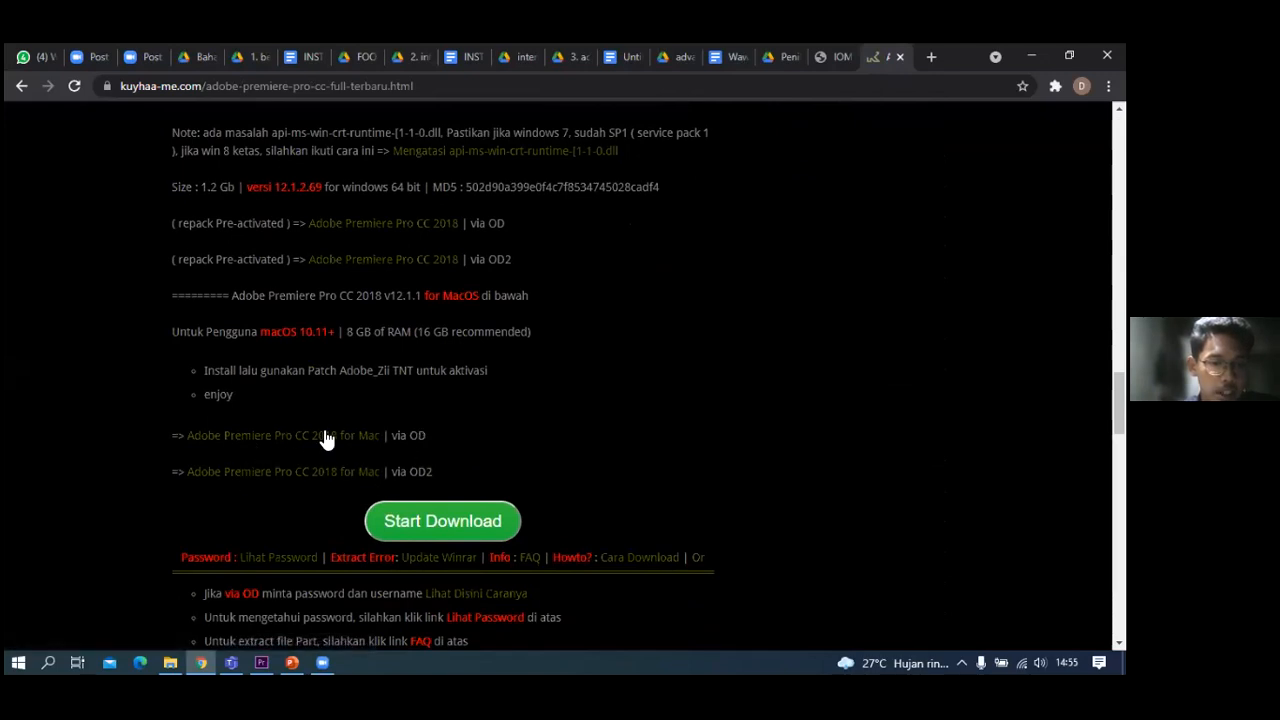
- Open the Premiere Pro CC 2018 for Mac link, return to the article, and review its installation instructions
left_click(279, 442)
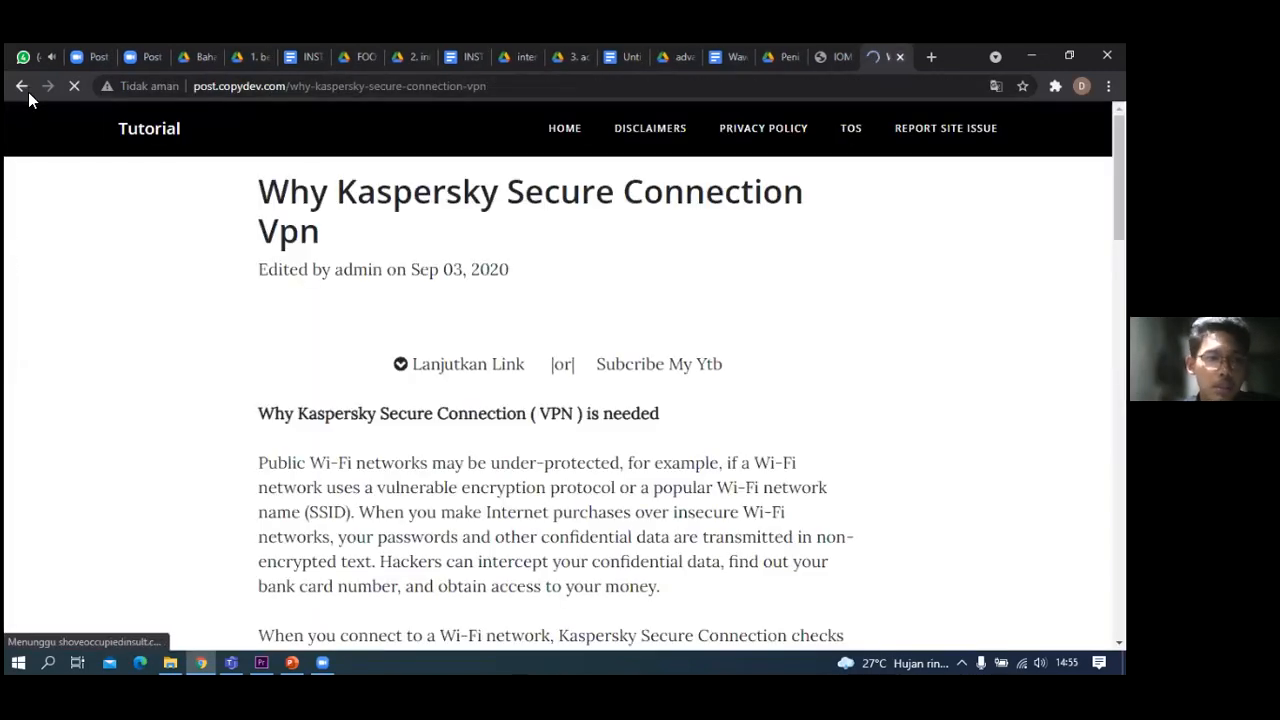
left_click(28, 92)
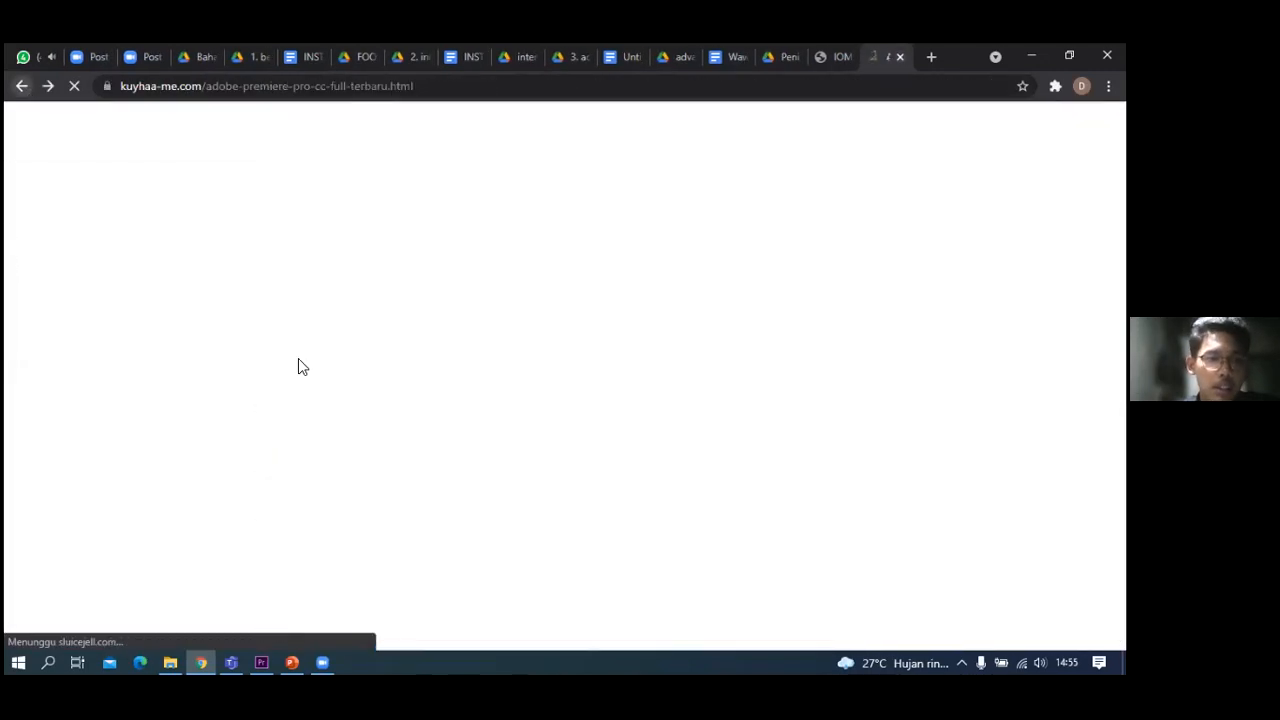
scroll(380, 390, "up", 4)
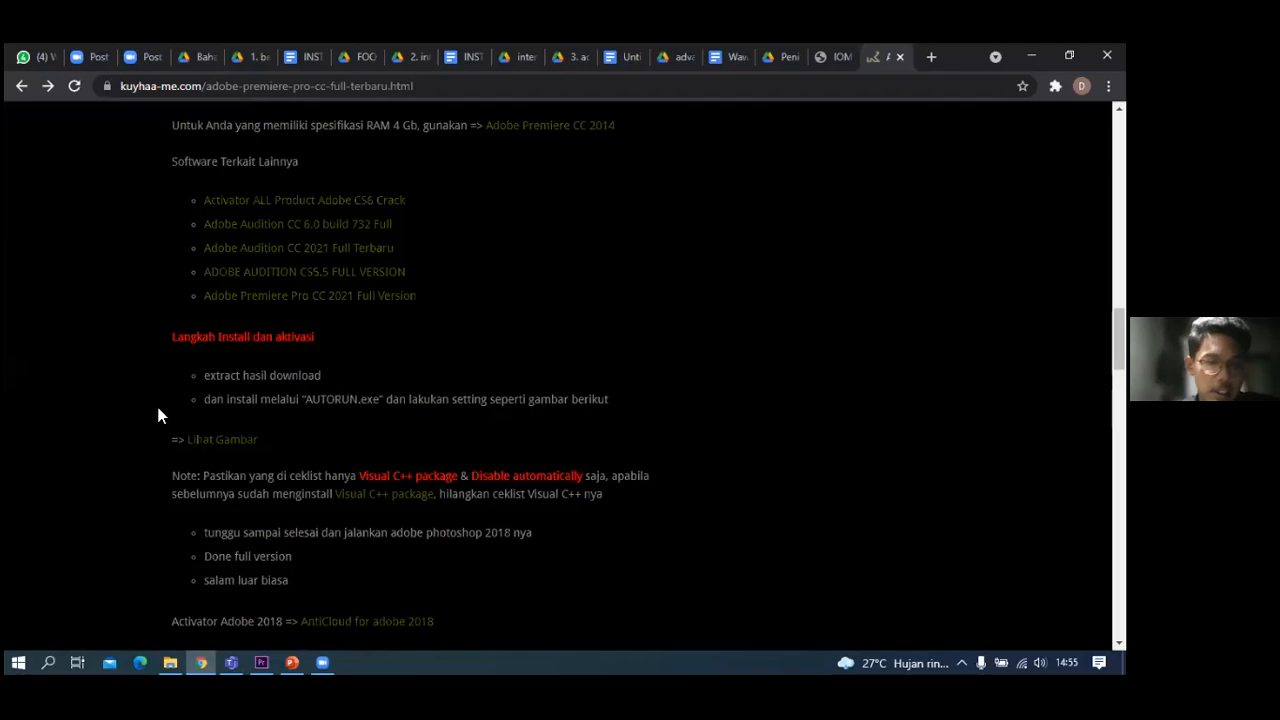
scroll(219, 382, "down", 1)
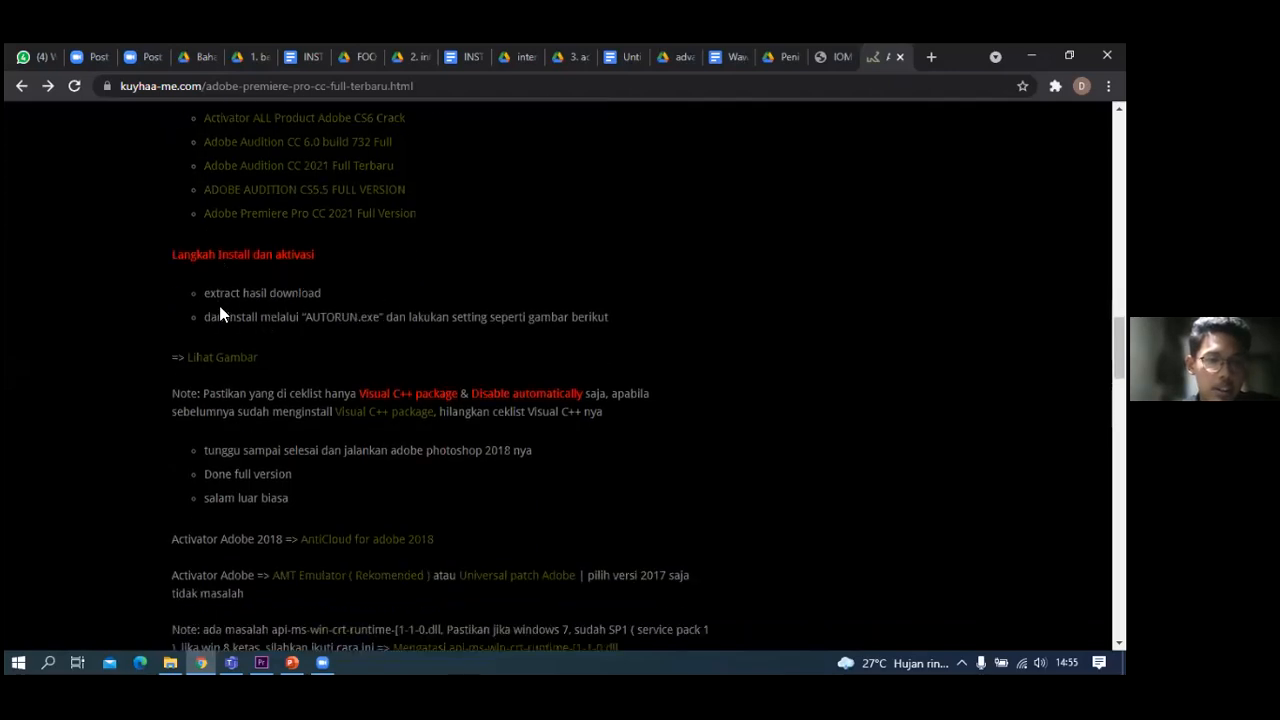
- Switch to File Explorer and look inside the PremierePro2018.12.1.2.69.kuyhAa.Me folder, then return to the Adobe folder
left_click(172, 662)
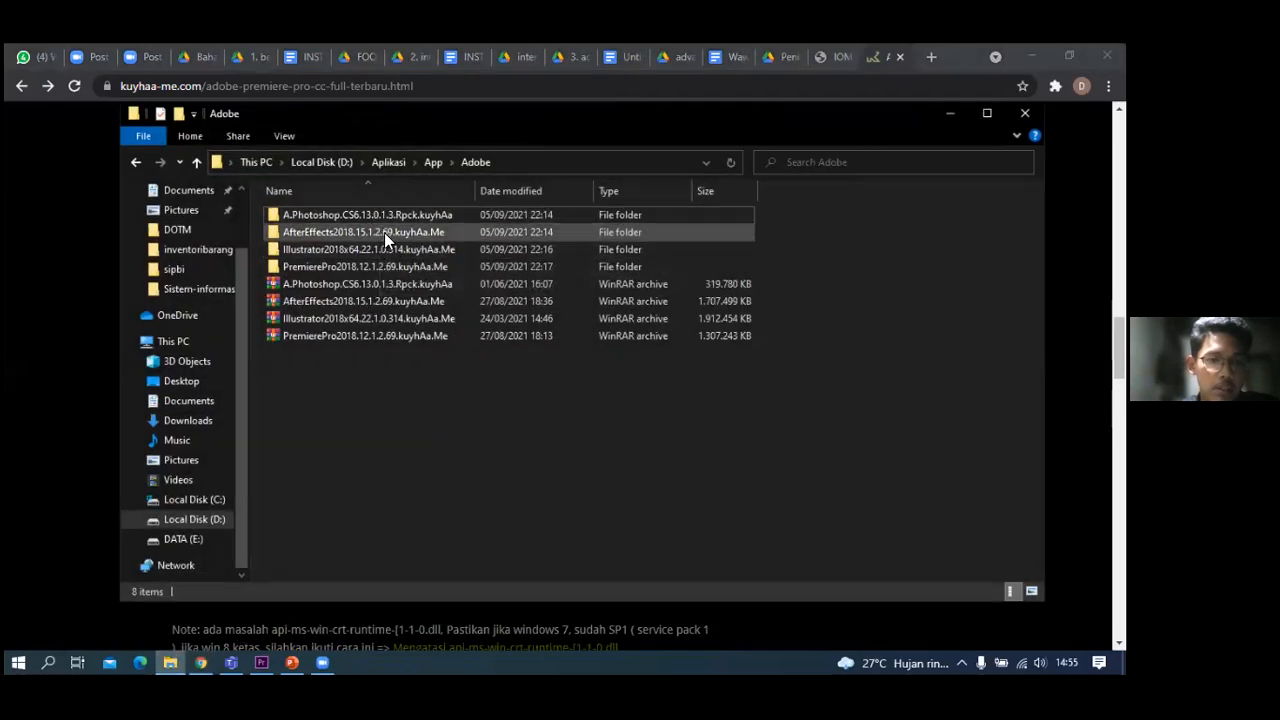
double_click(395, 265)
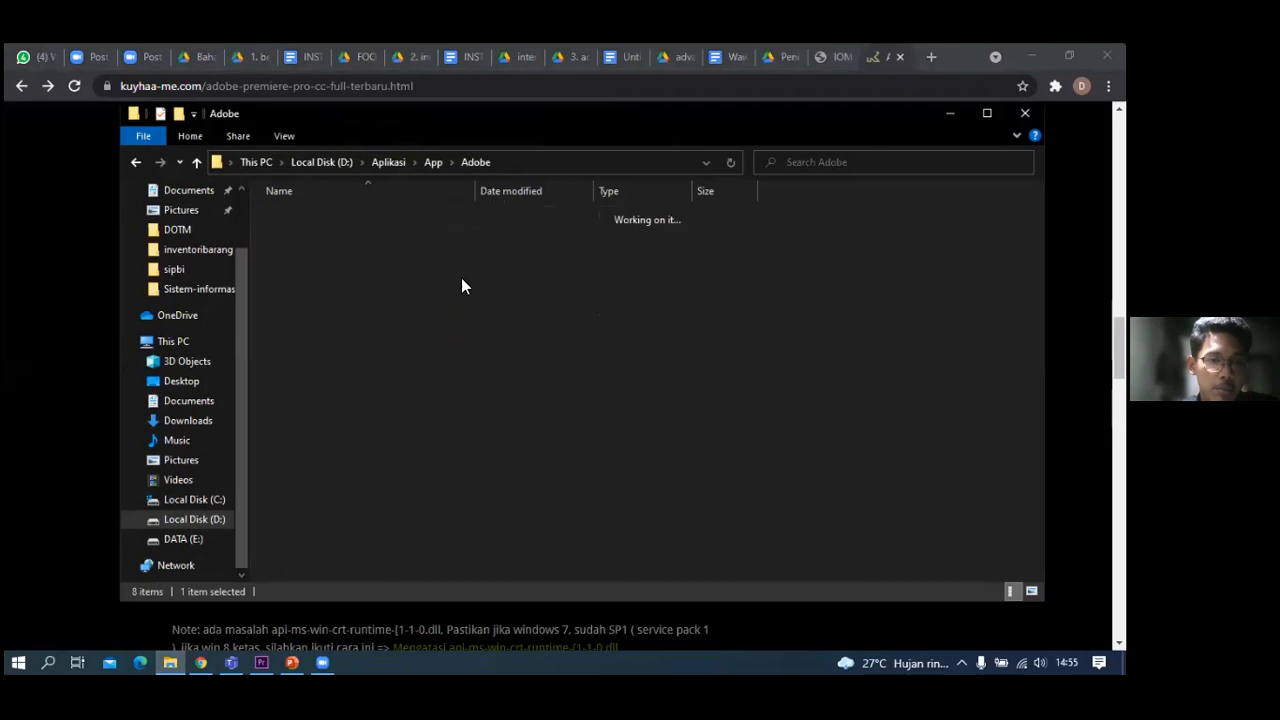
key("alt+Left")
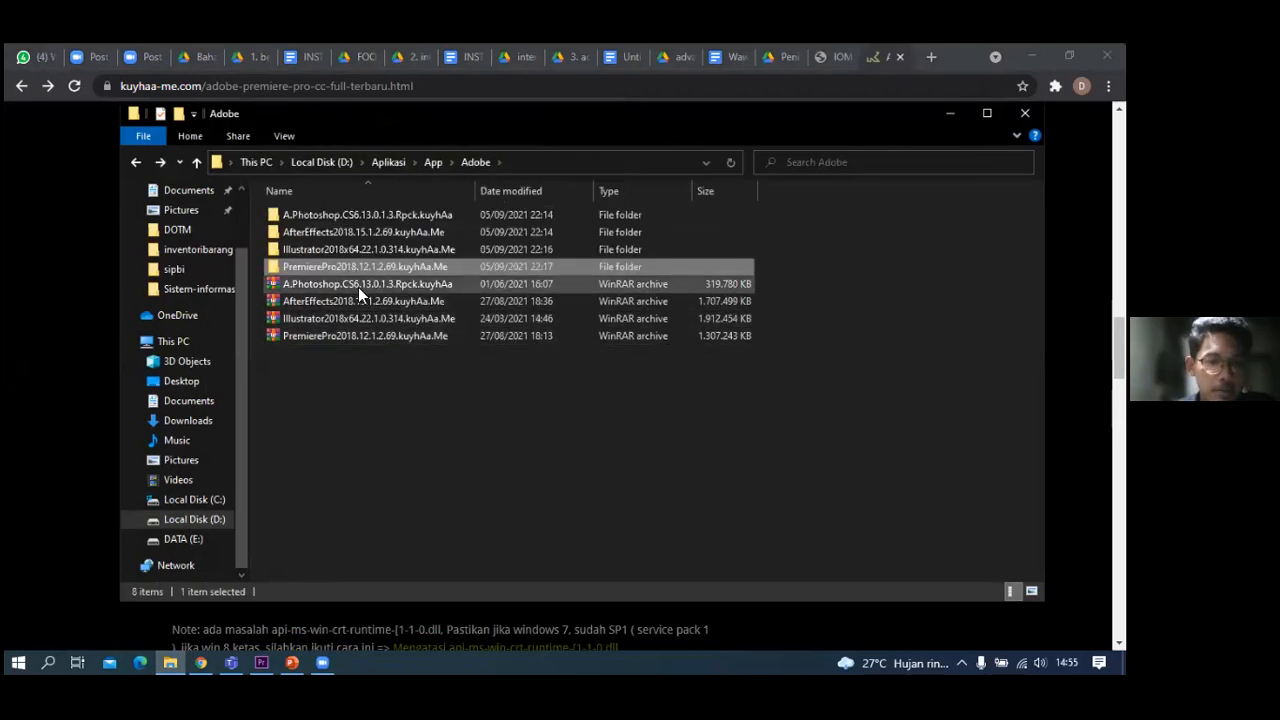
- Delete the extracted PremierePro2018.12.1.2.69.kuyhAa.Me folder from the Adobe folder
left_click(378, 336)
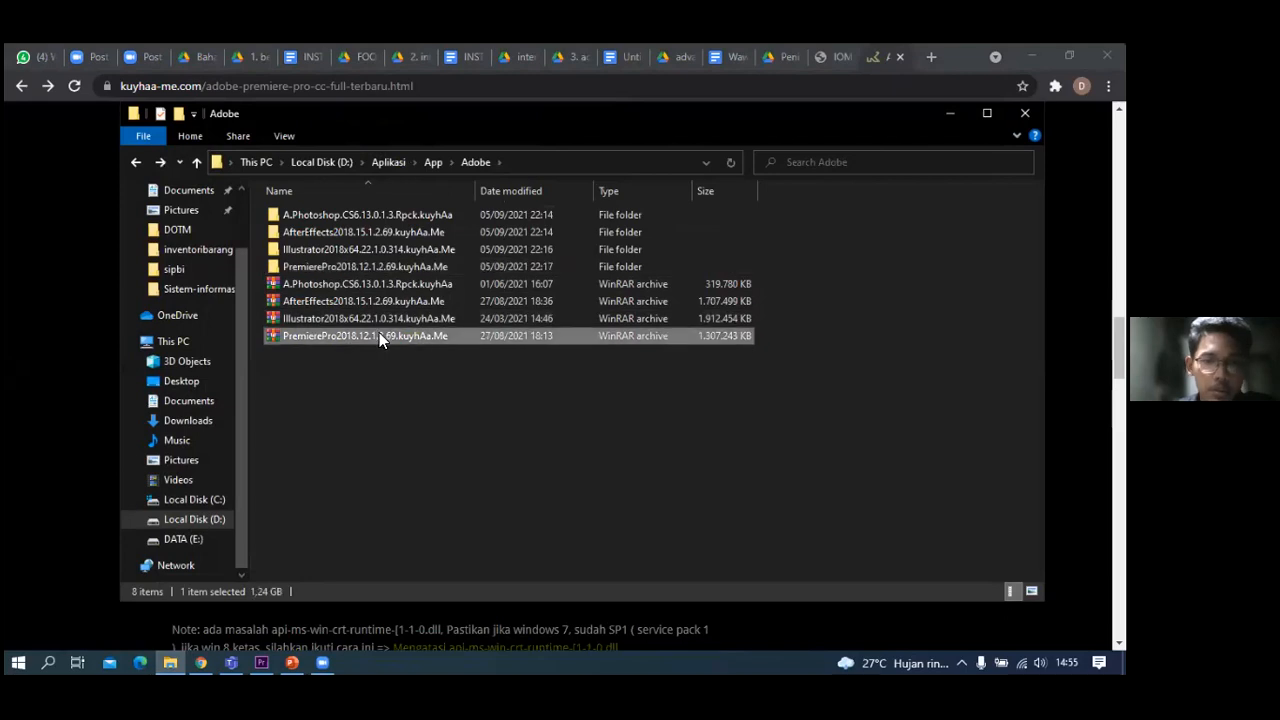
left_click(358, 268)
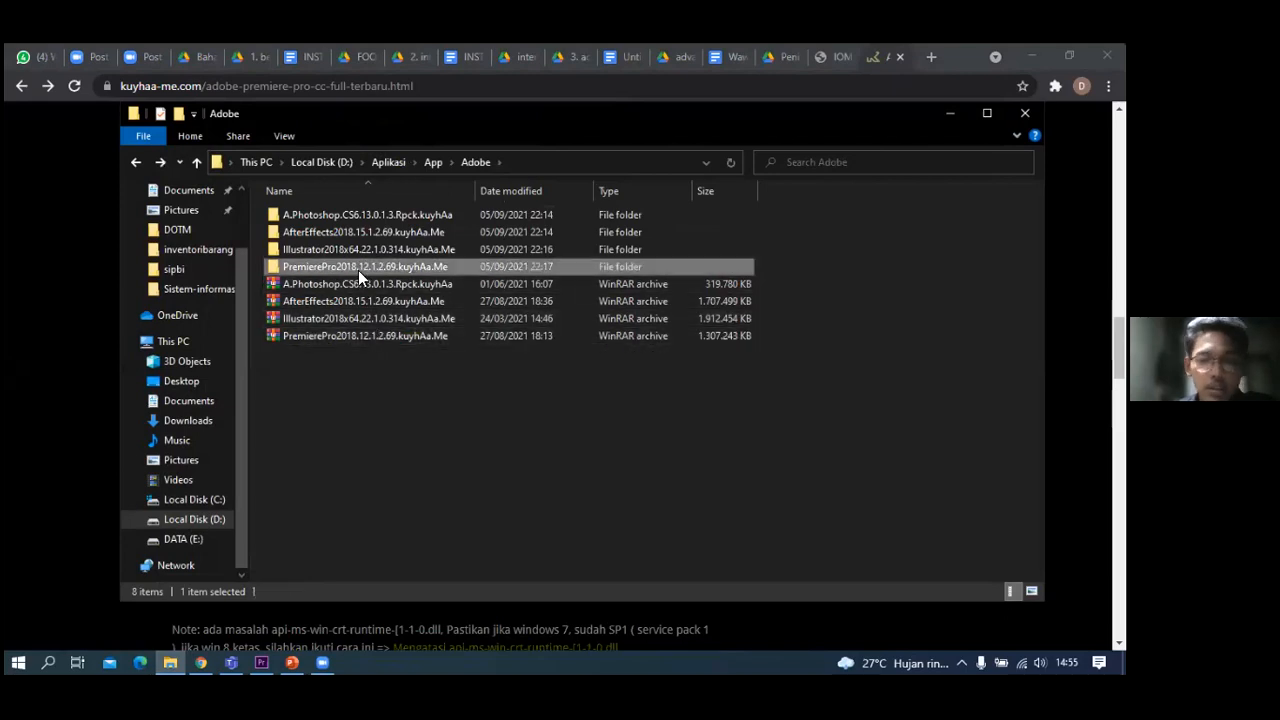
key("Delete")
- Extract the PremierePro2018.12.1.2.69.kuyhAa.Me archive in the Adobe folder and move the progress window aside
left_click(345, 321)
right_click(345, 321)
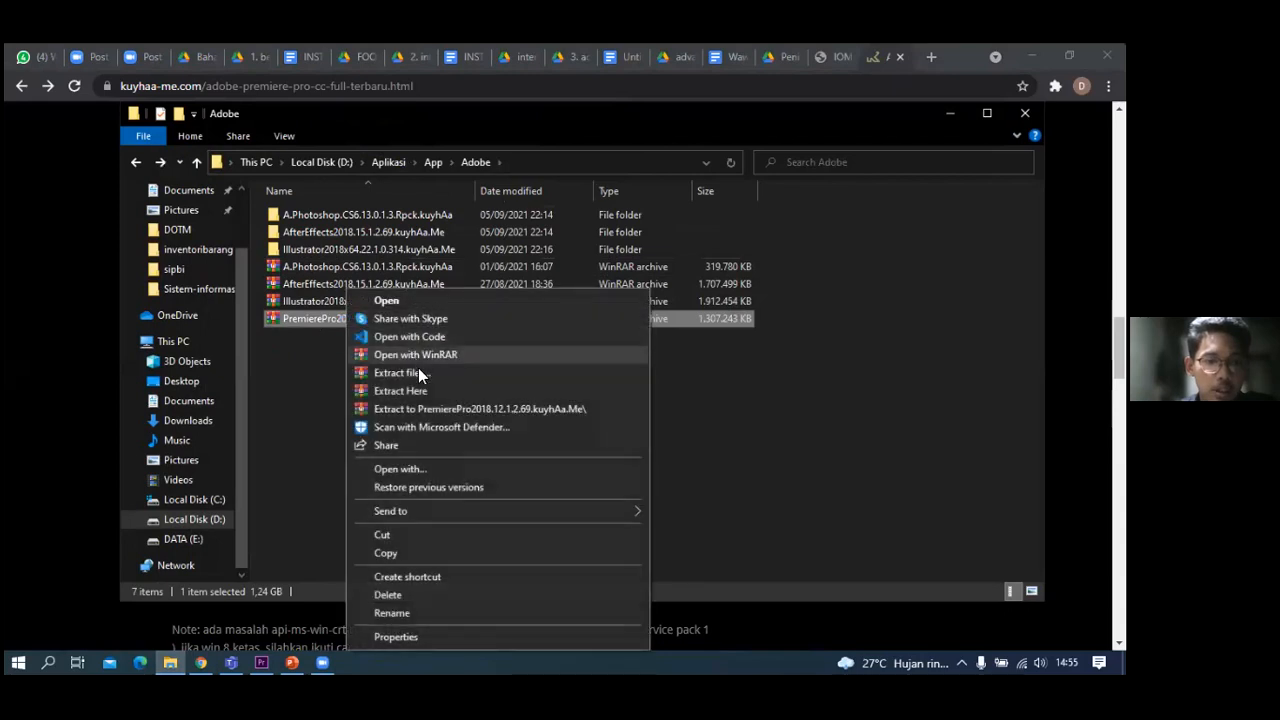
left_click(422, 372)
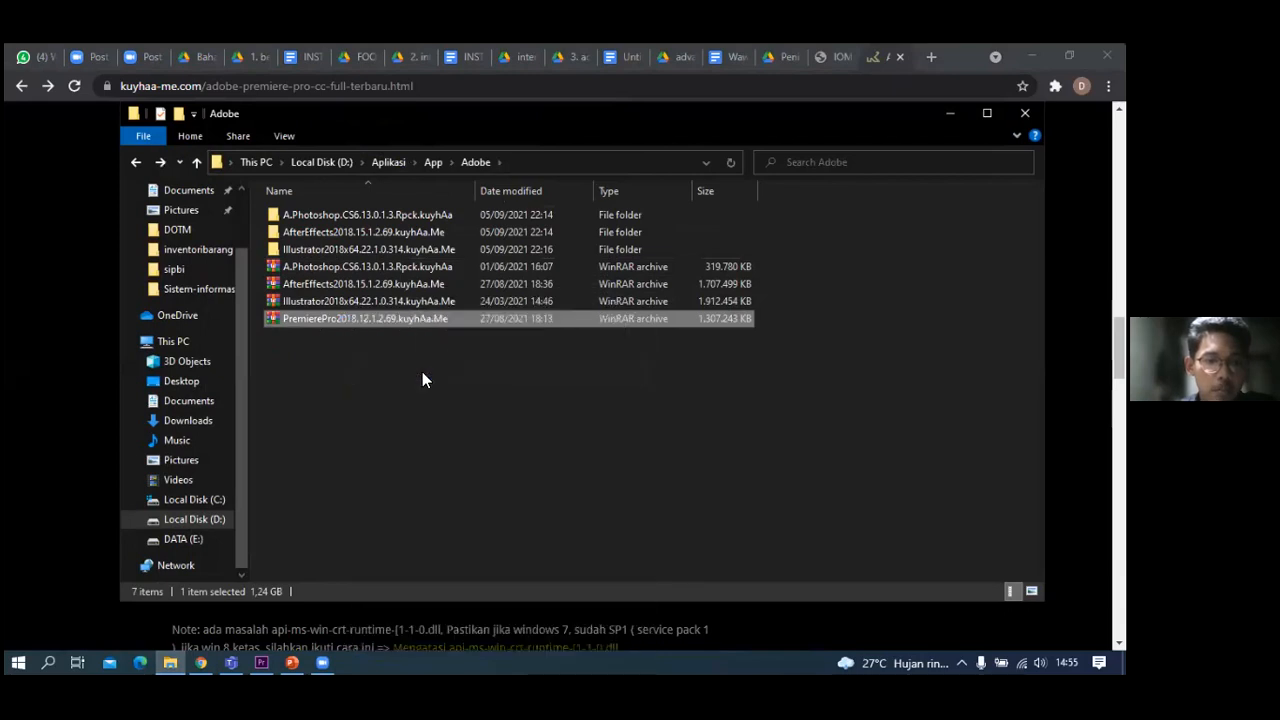
left_click(614, 522)
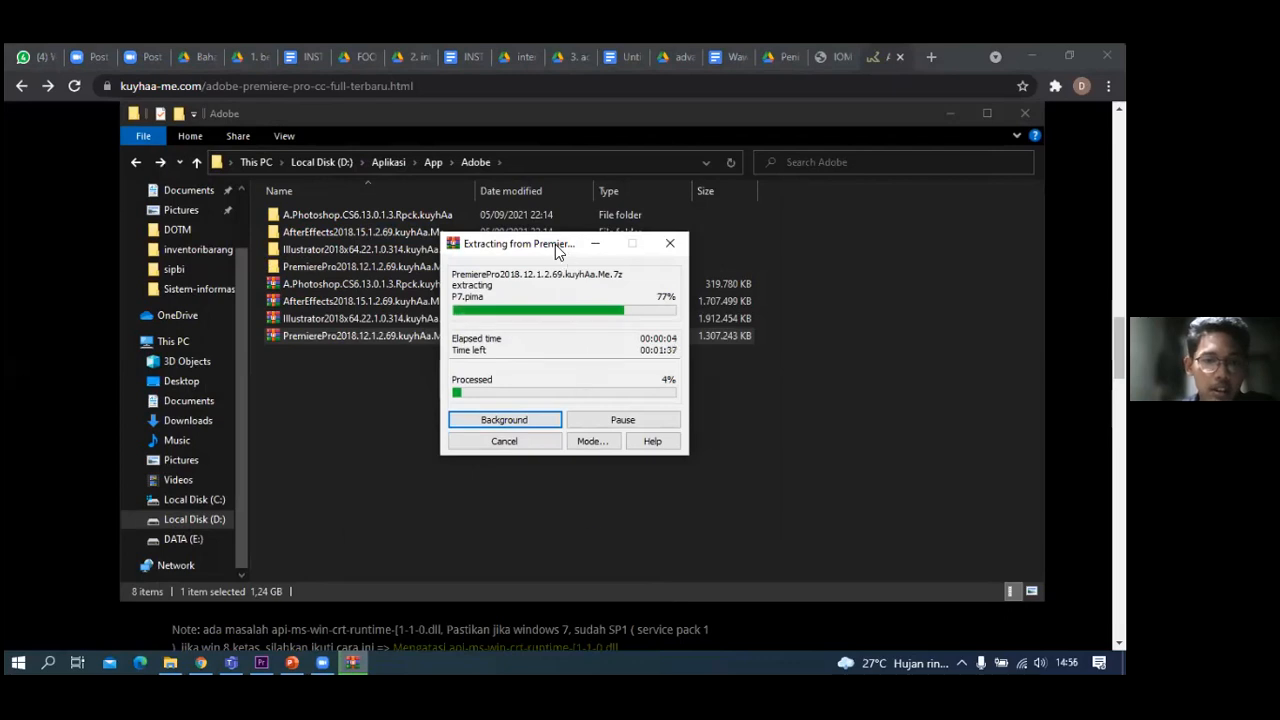
left_click_drag(555, 244, 892, 204)
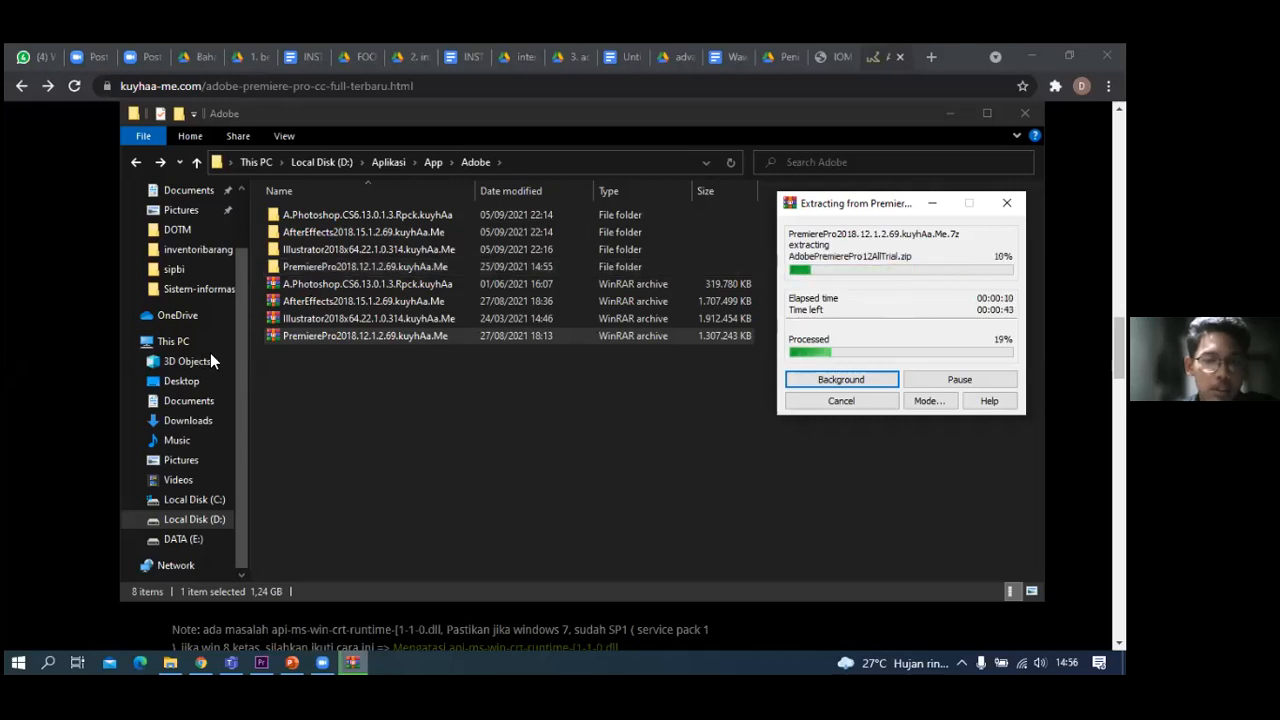
- Return to the browser article, close the pop-up tab, and highlight AUTORUN.exe in the installation instructions
left_click(737, 98)
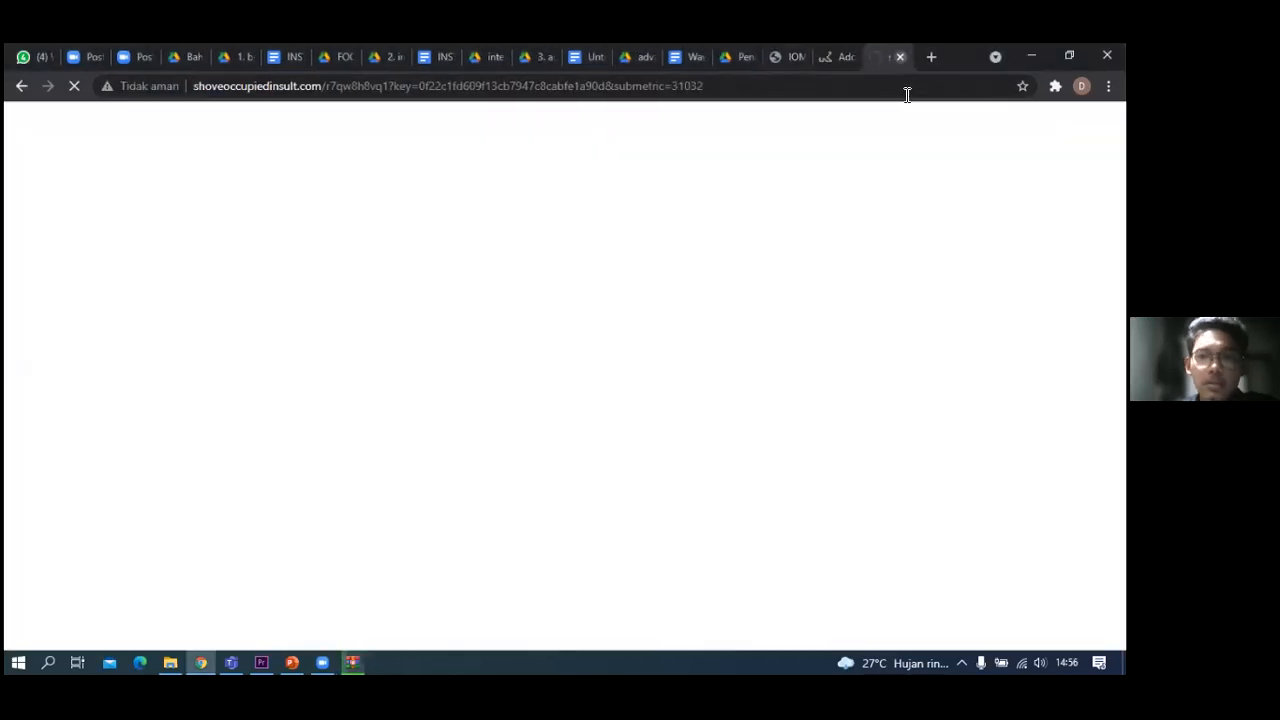
left_click(900, 57)
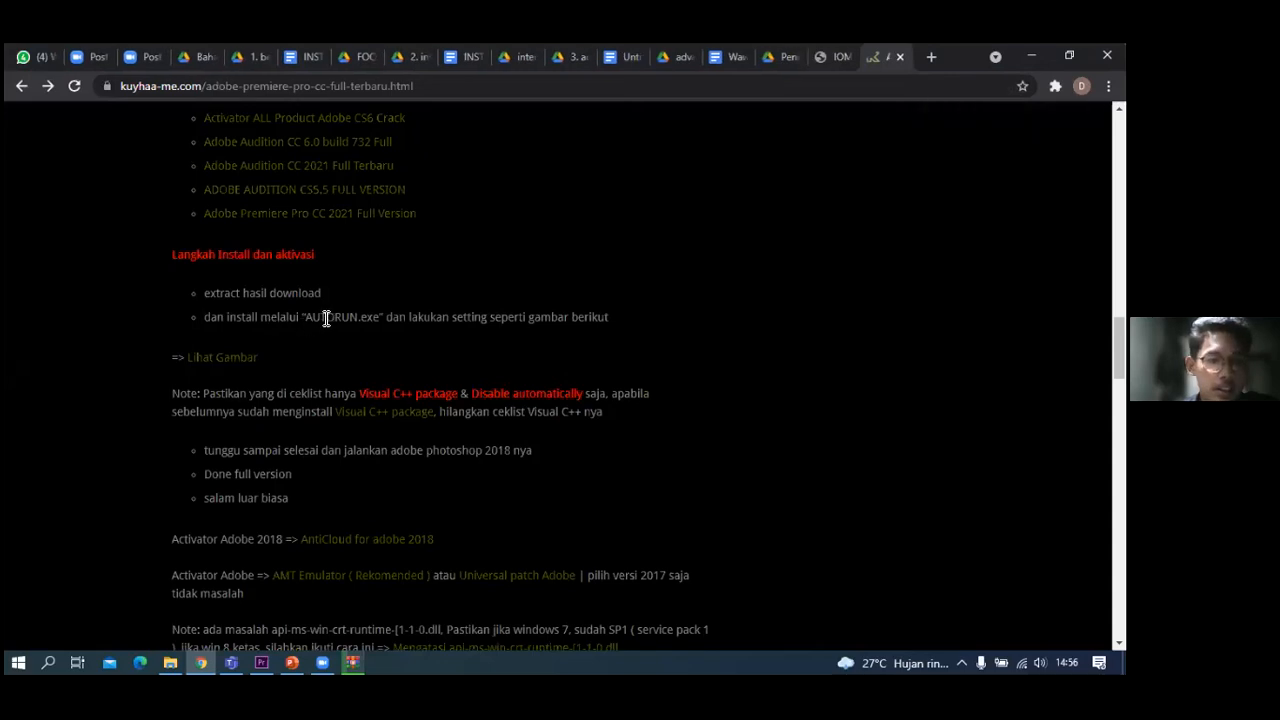
left_click_drag(367, 317, 382, 323)
left_click(354, 662)
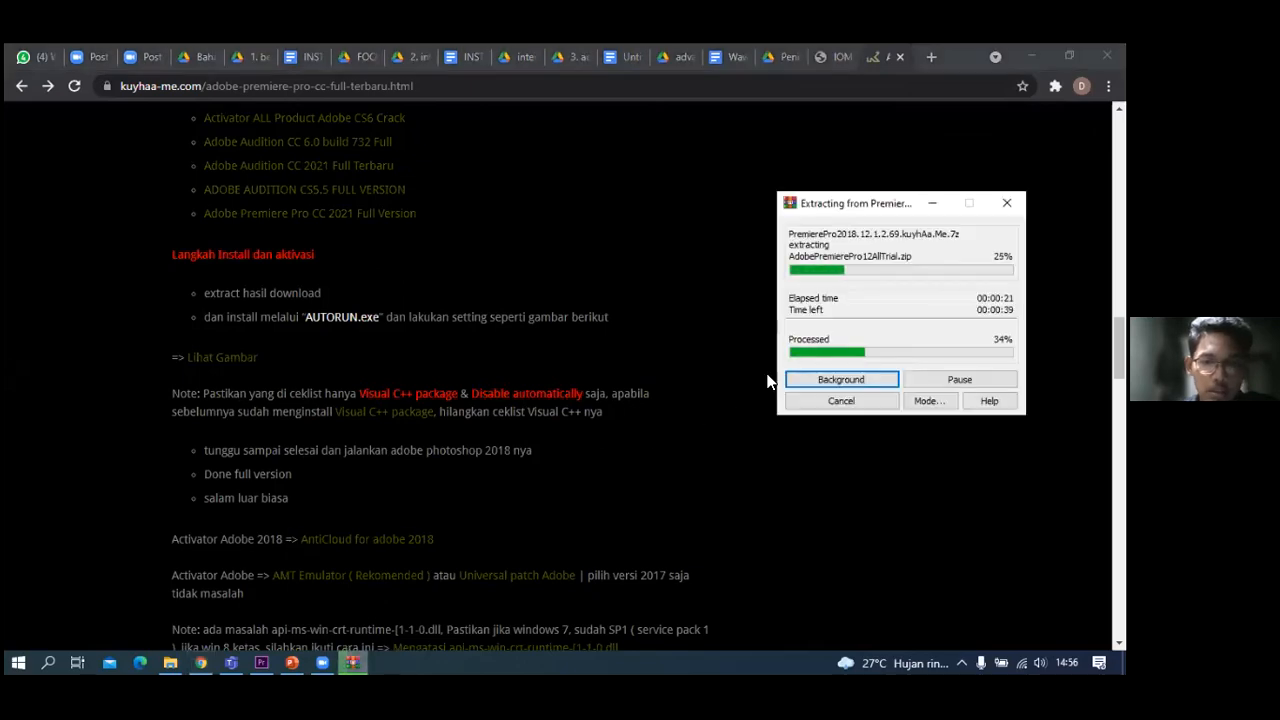
- View the article's linked picture of the installer settings, then return and check the archive's extraction progress
left_click(205, 368)
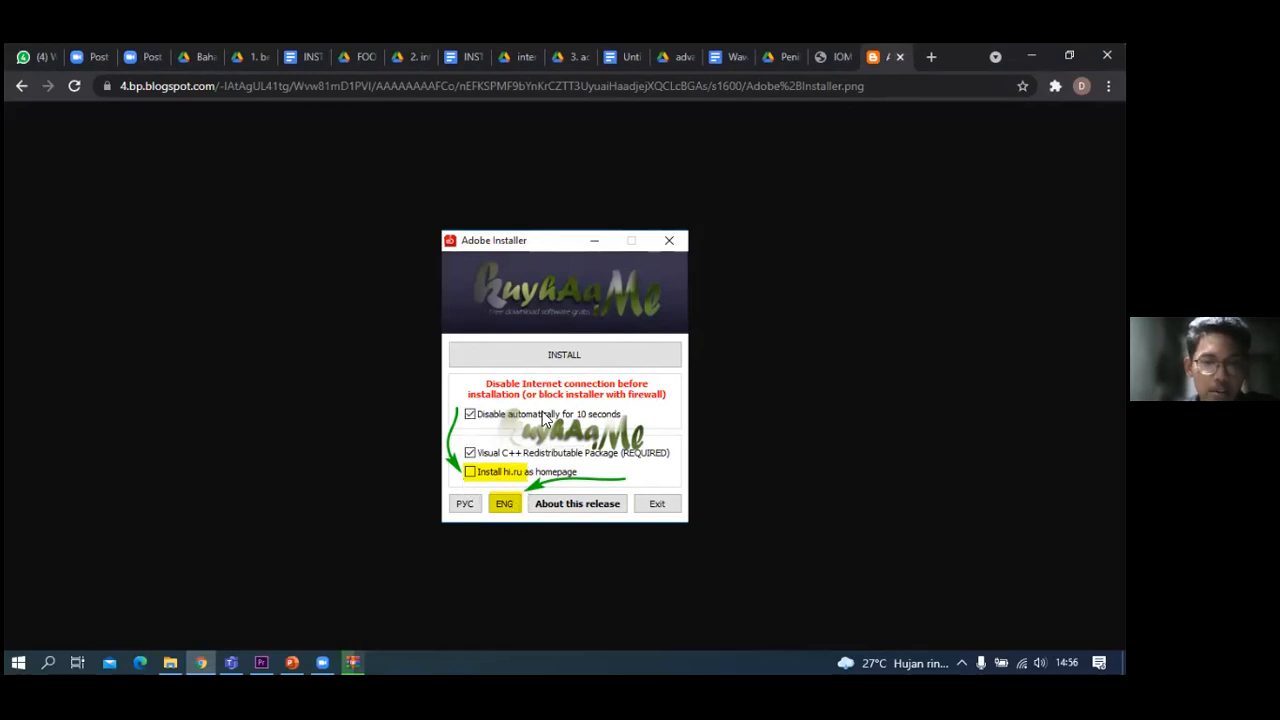
left_click(21, 86)
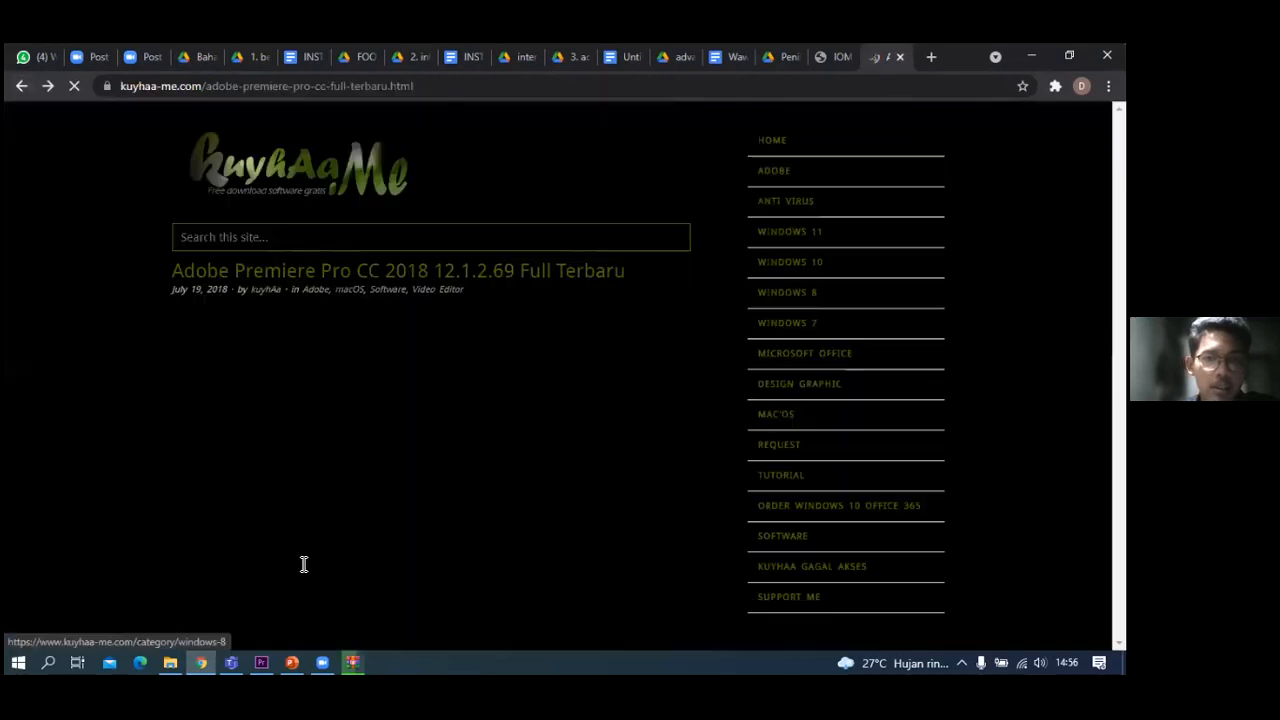
left_click(356, 655)
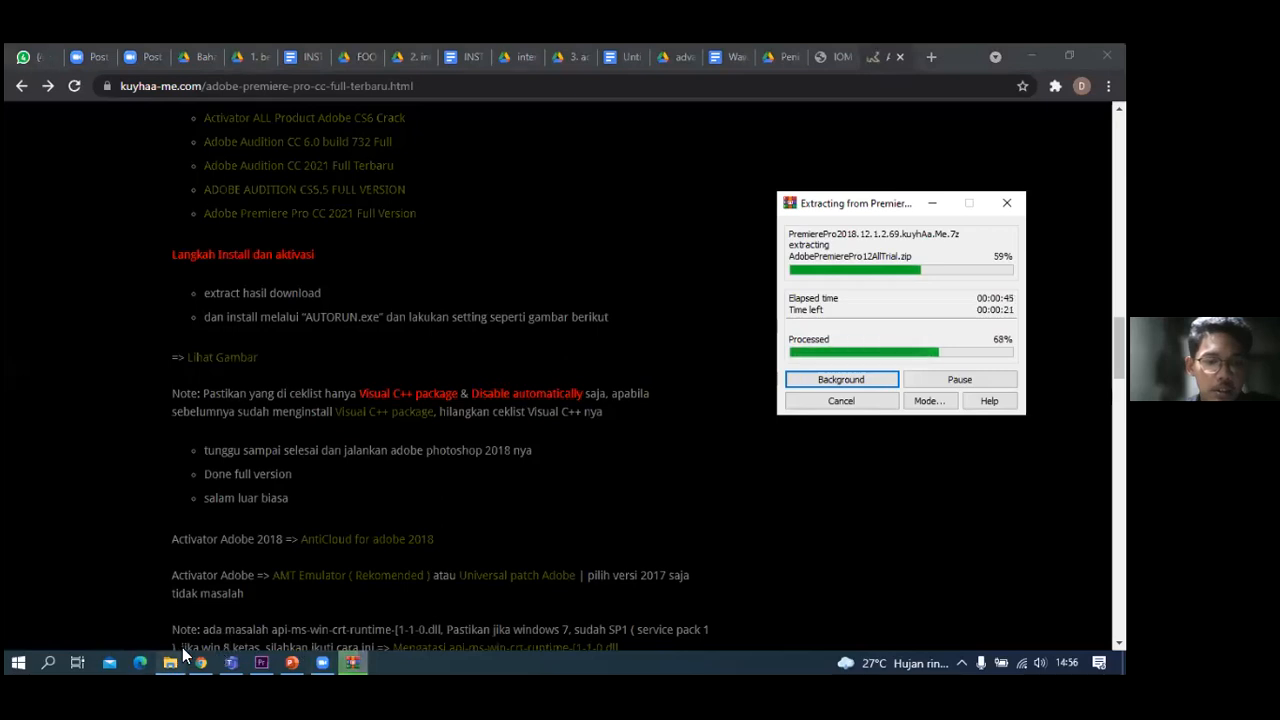
left_click(181, 652)
left_click(356, 650)
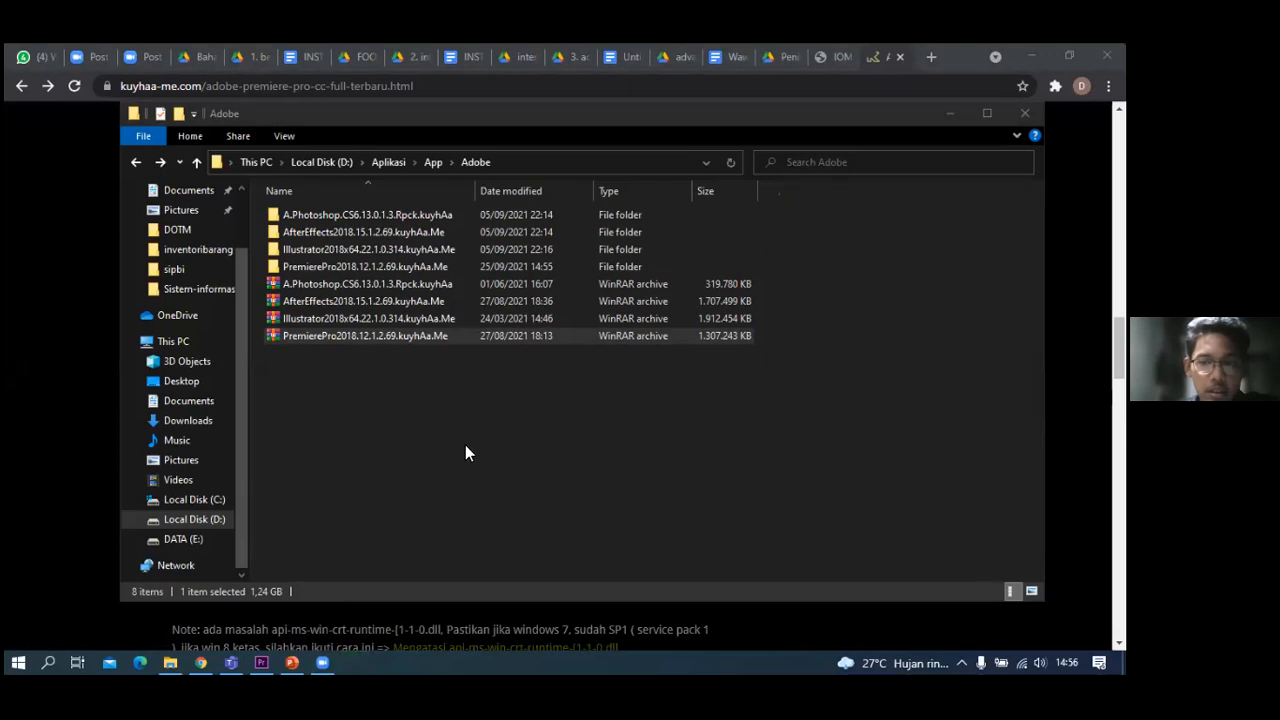
- Open the extracted PremierePro2018.12.1.2.69.kuyhAa.Me folder and the folder of the same name inside it
double_click(358, 265)
left_click(343, 216)
double_click(343, 216)
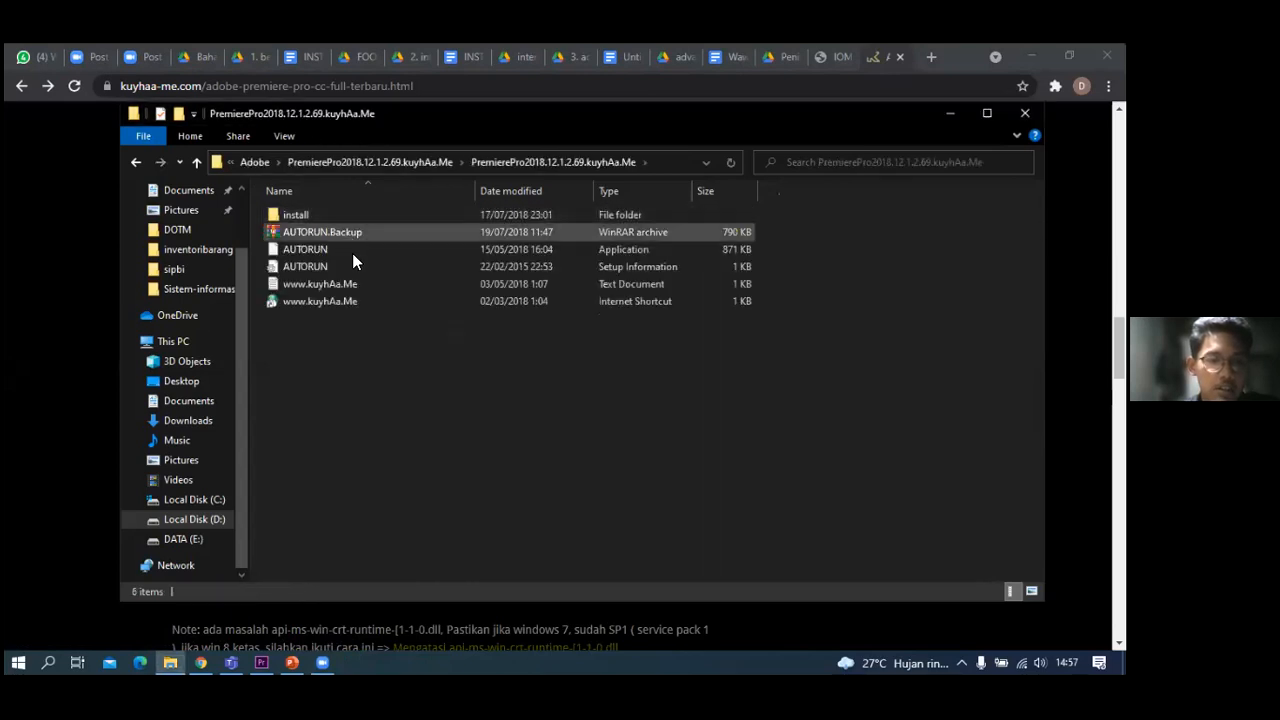
- Run the AUTORUN application as administrator, turn off Install hi.ru as homepage, and exit the installer without installing
double_click(369, 251)
right_click(369, 251)
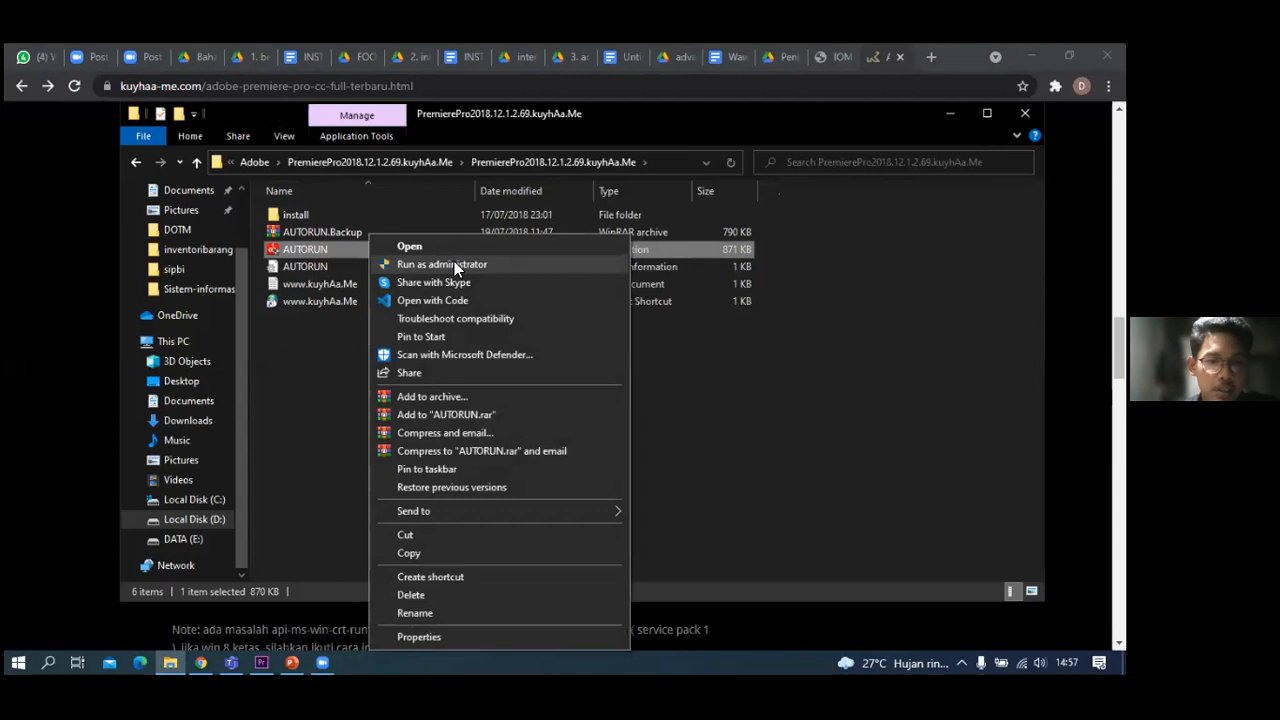
left_click(454, 264)
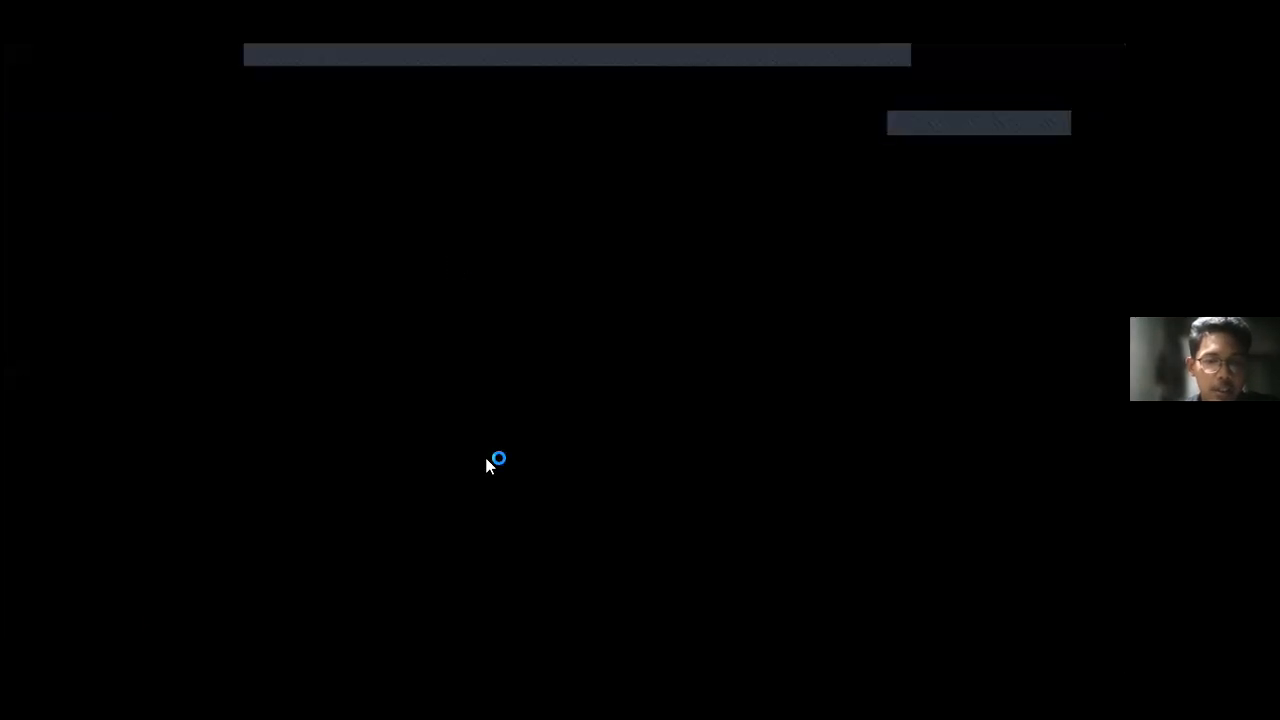
left_click(500, 457)
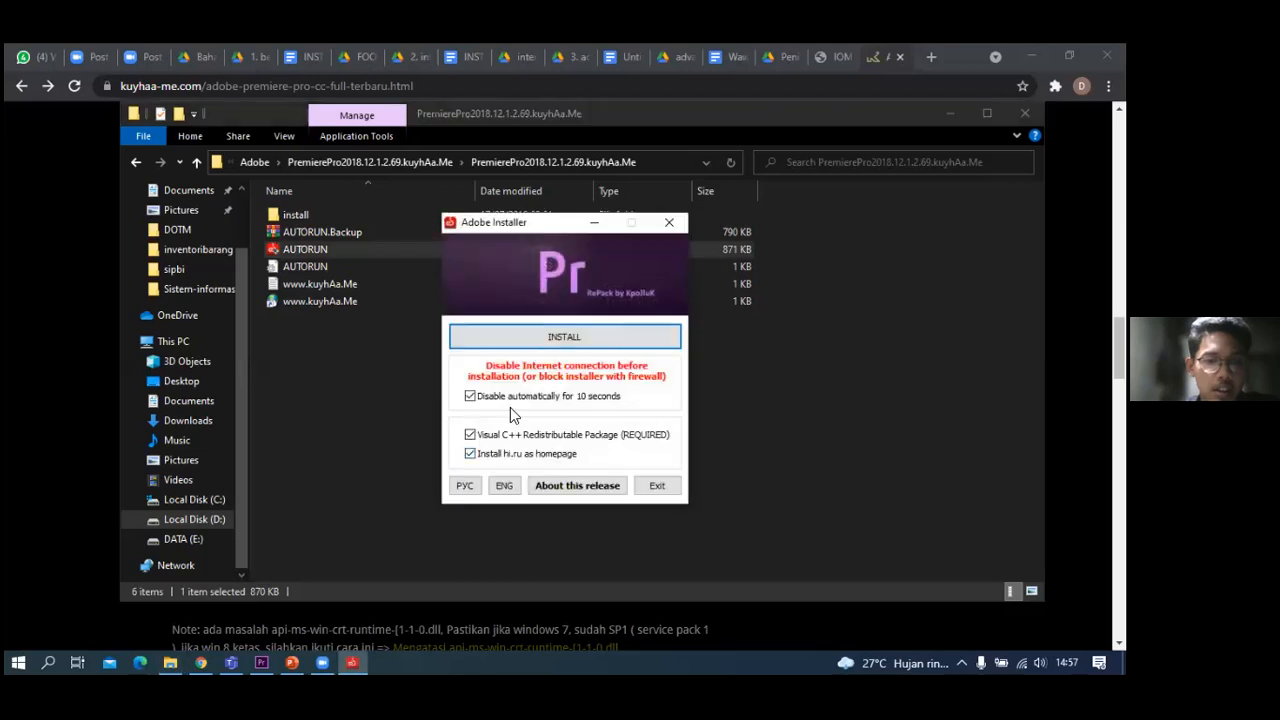
left_click(472, 456)
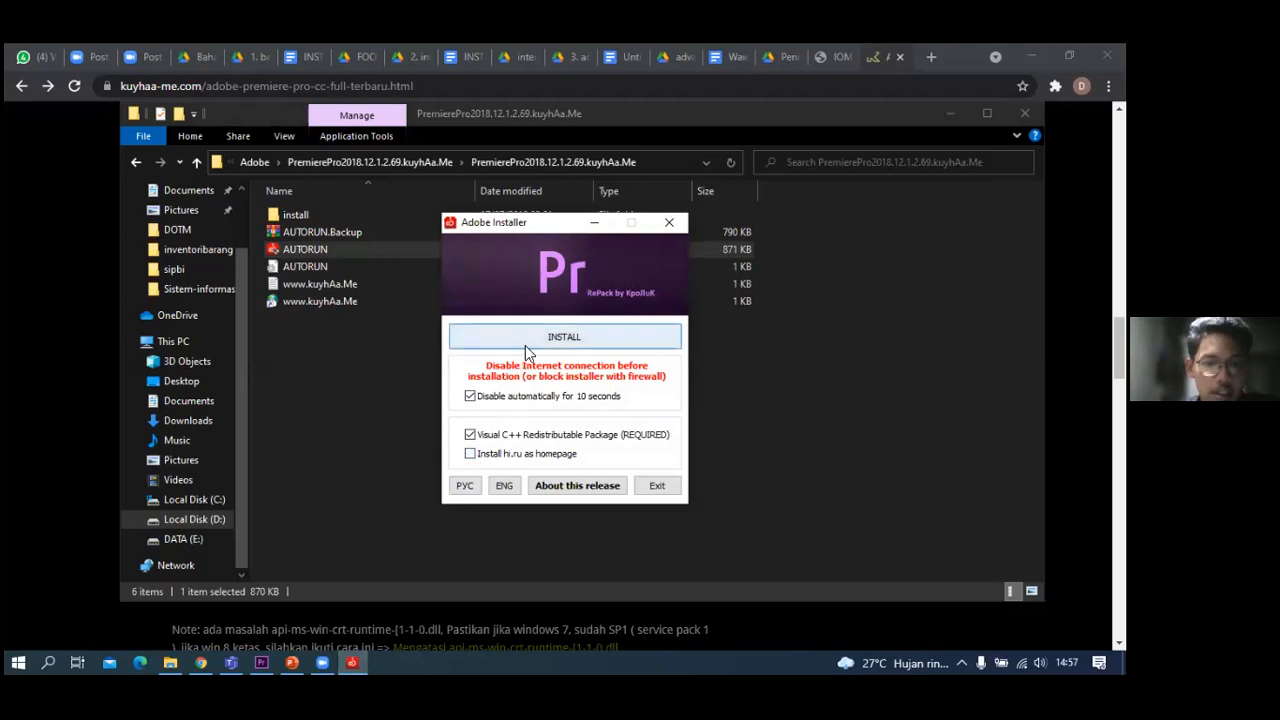
left_click(648, 486)
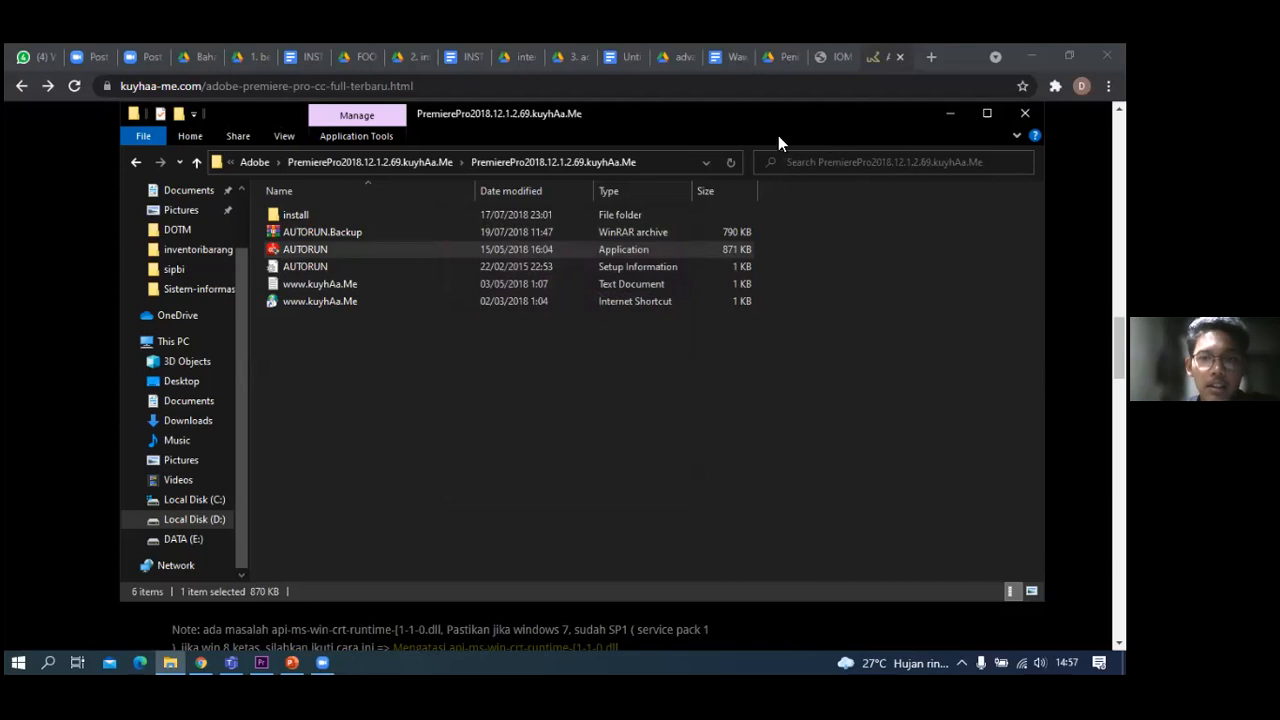
- Return to the article's installation instructions in the browser, then minimize the browser to reveal the desktop
left_click_drag(889, 119, 821, 167)
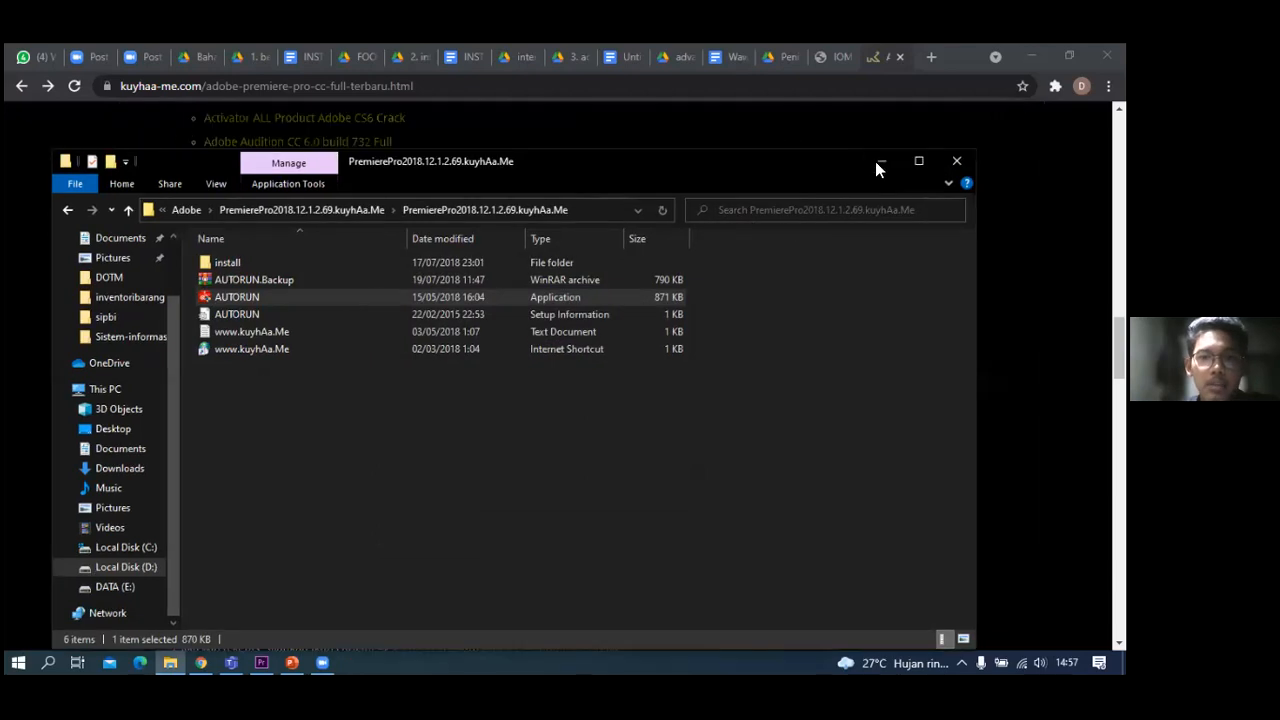
left_click(871, 79)
scroll(619, 320, "down", 1)
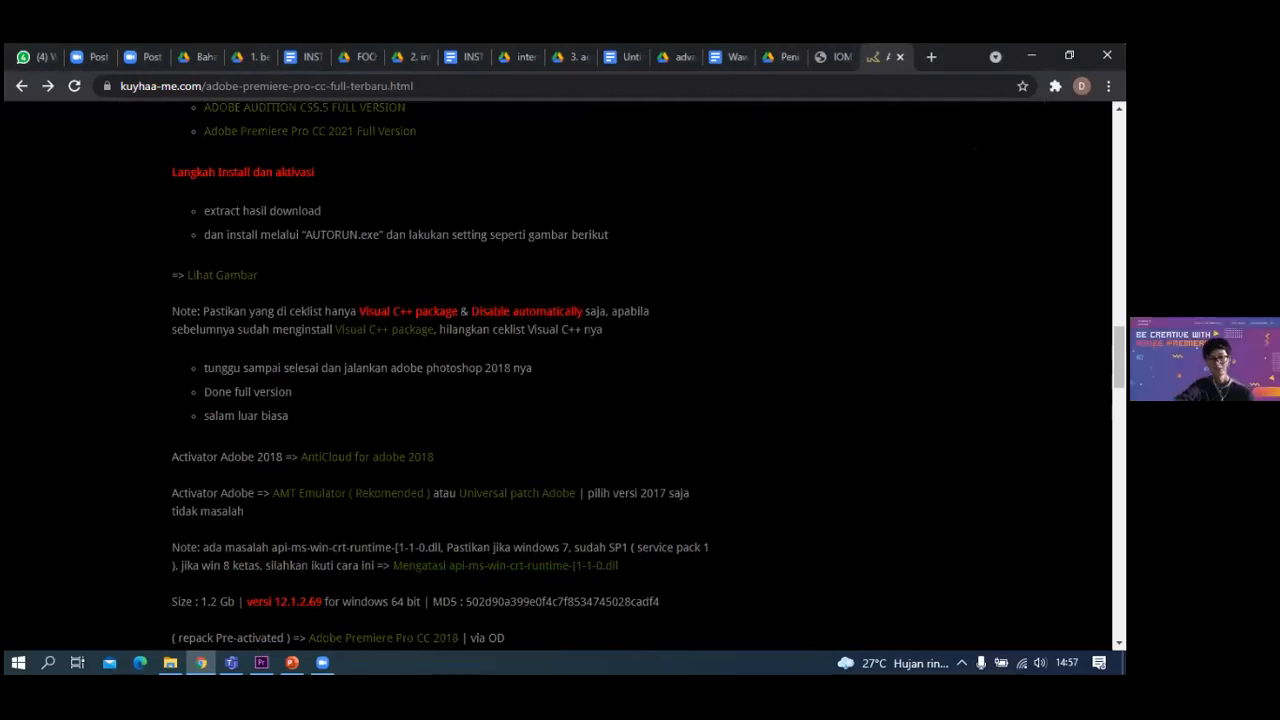
left_click(1031, 56)
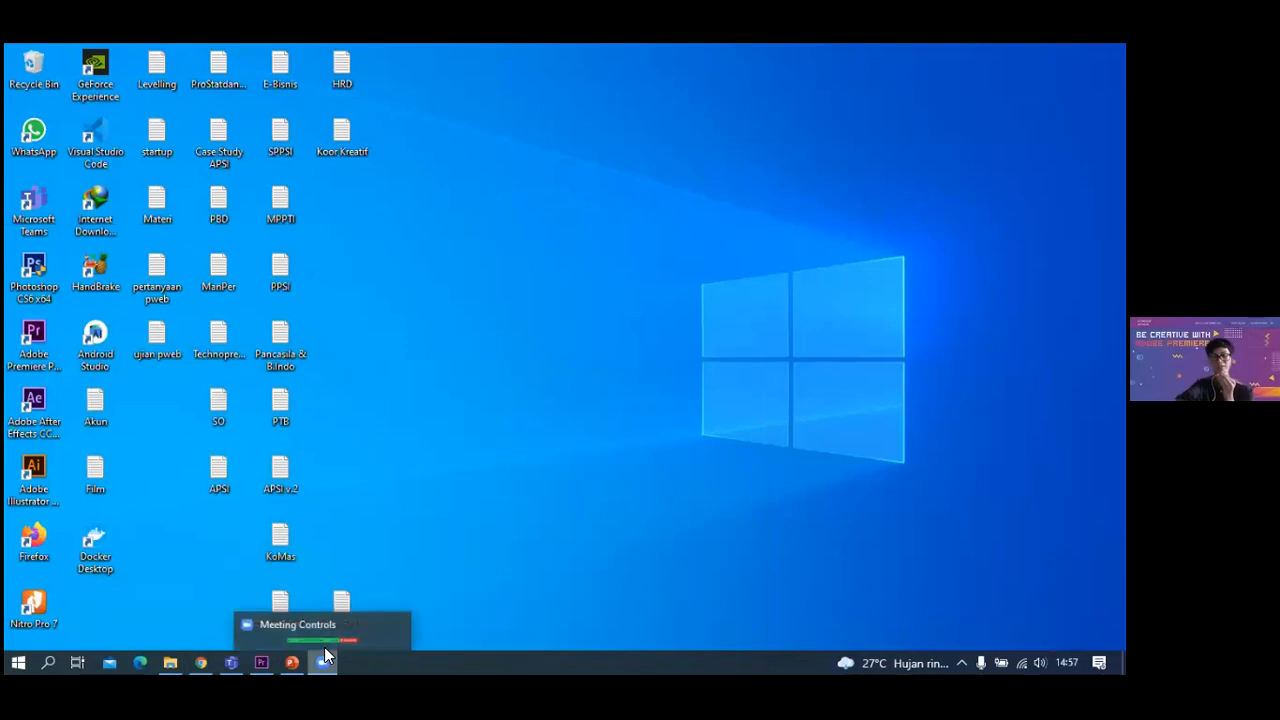
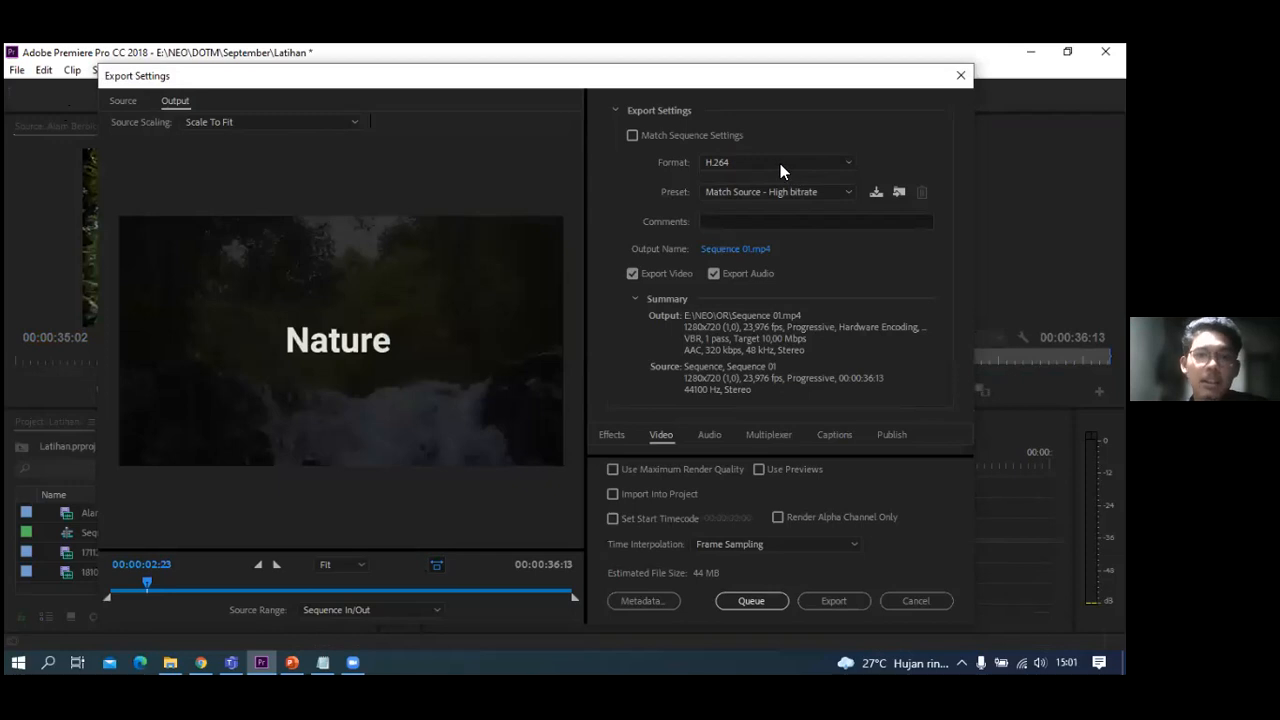
- Review the available export formats, choose H.264, and move the export preview to 00:00:04:15
left_click(780, 163)
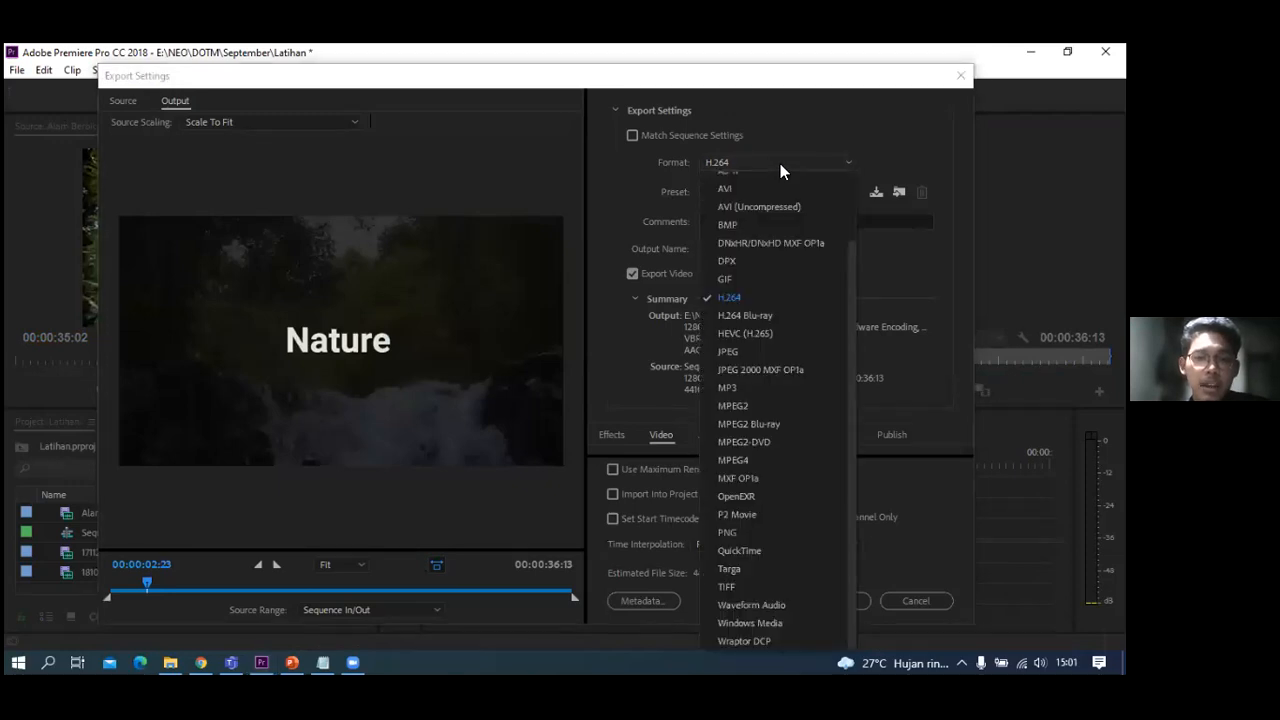
left_click(780, 163)
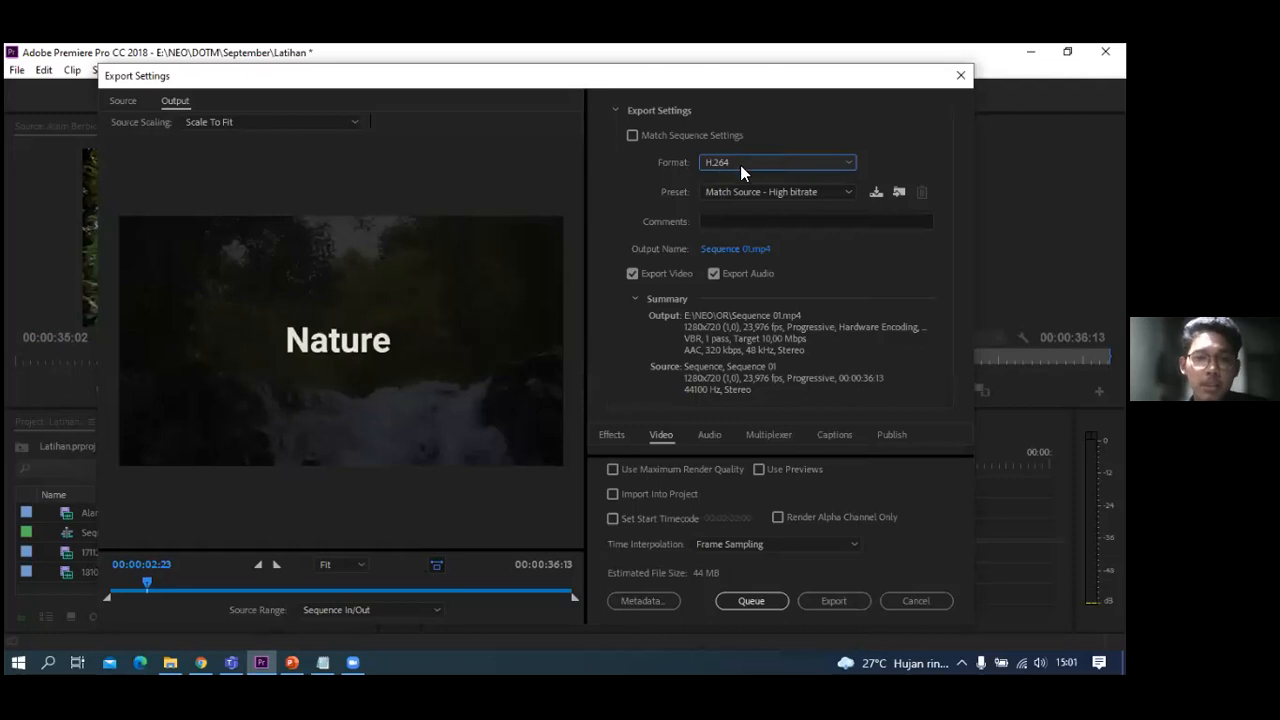
left_click(740, 165)
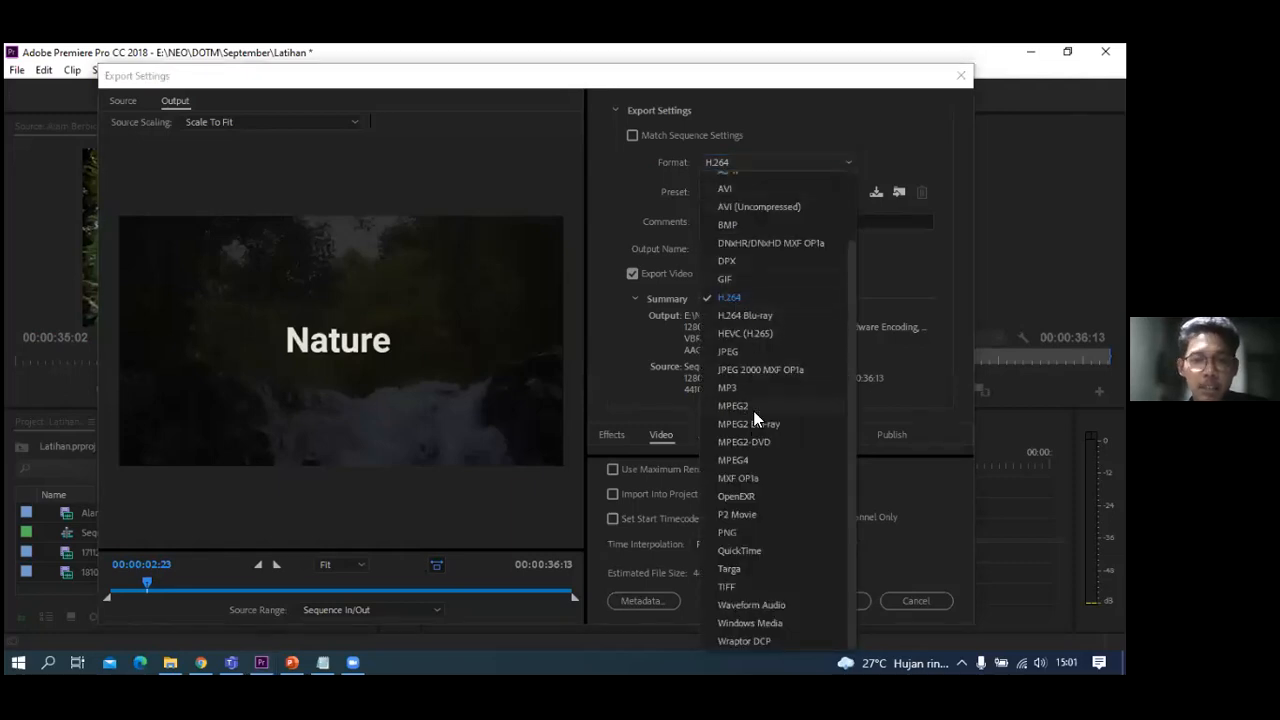
left_click(750, 293)
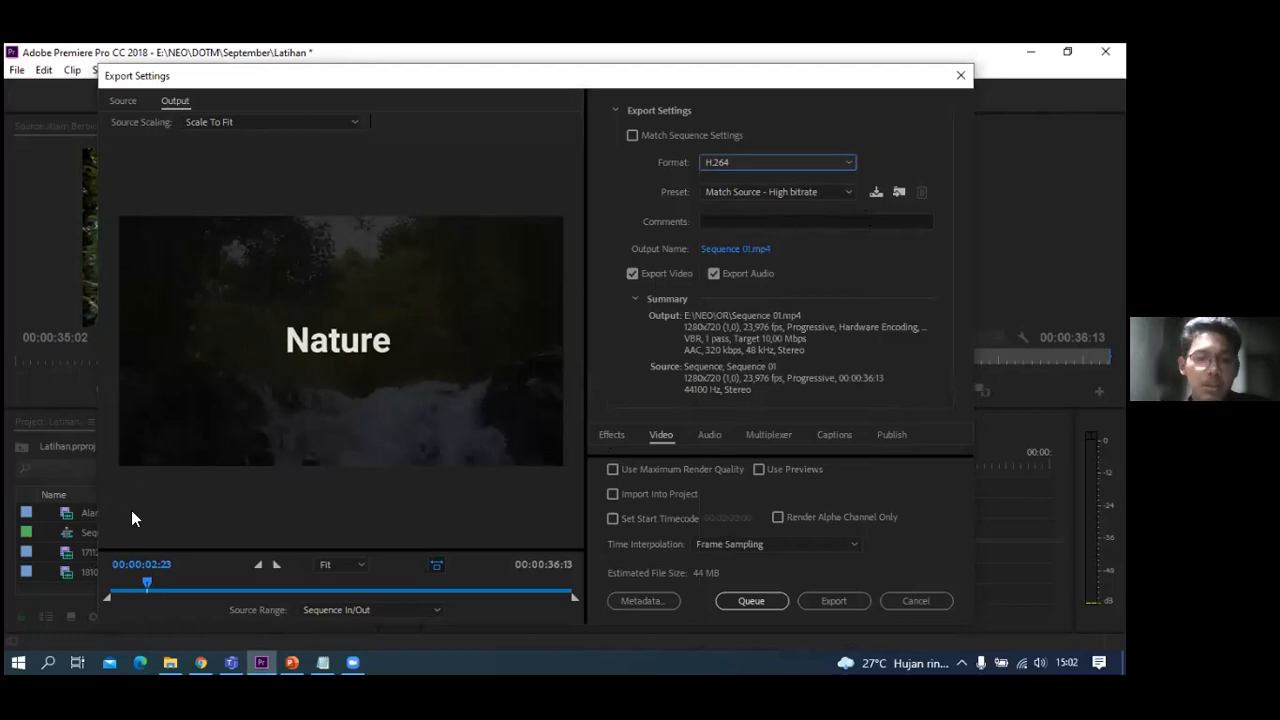
mouse_move(148, 585)
left_mouse_down()
mouse_move(95, 586)
mouse_move(168, 588)
left_mouse_up()
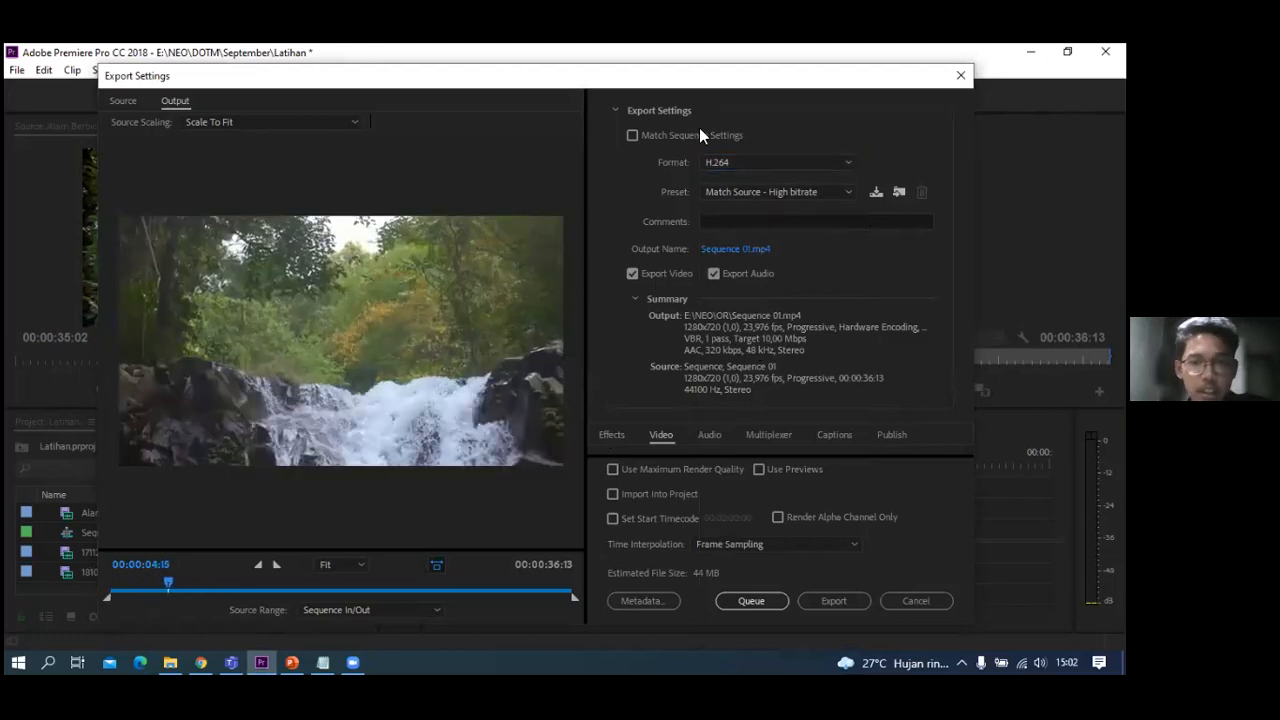
- Start a direct export of Sequence 01 with the current settings, then cancel the encoding
left_click(806, 604)
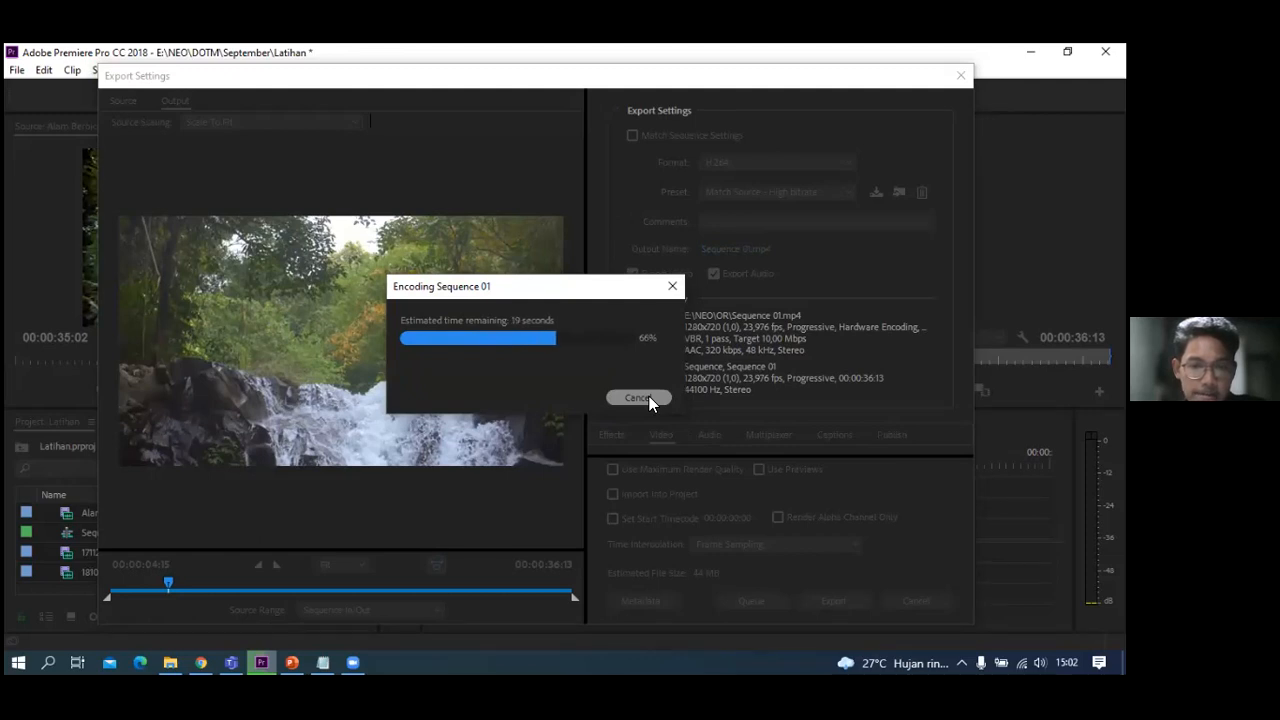
left_click(649, 396)
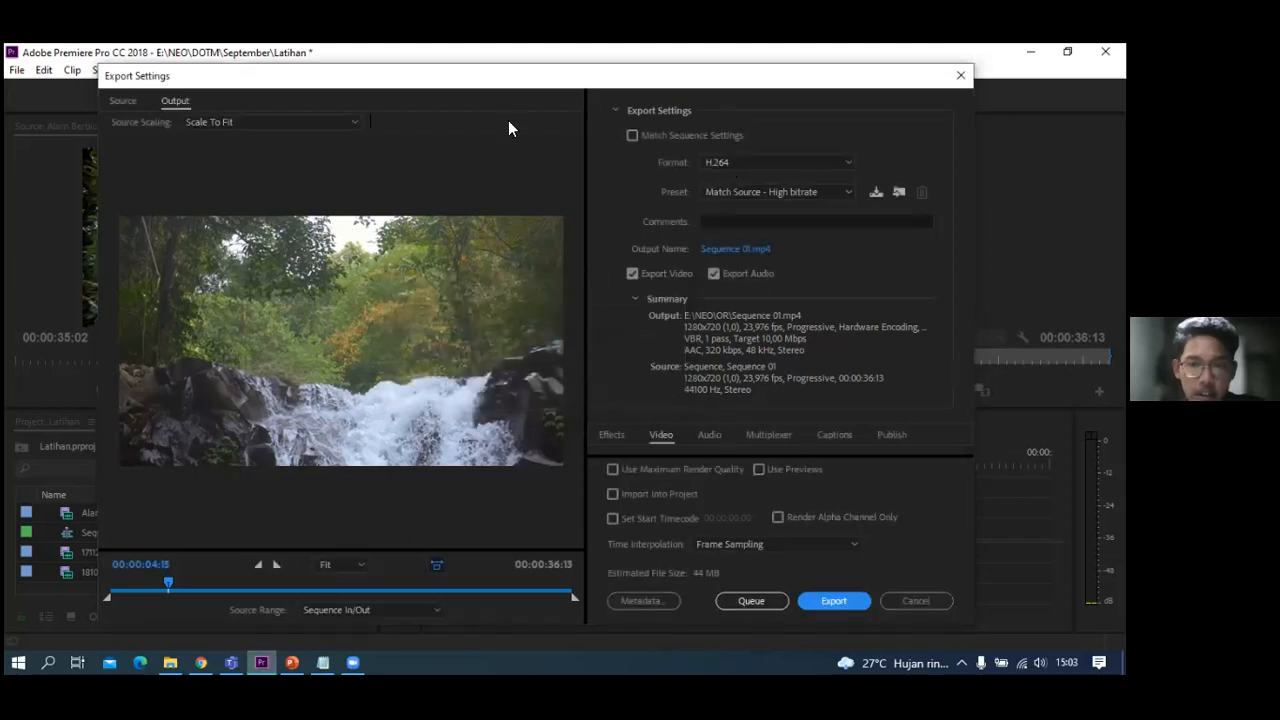
- Send Sequence 01 to the Adobe Media Encoder queue with the H.264 Match Source - High bitrate settings
left_click(737, 602)
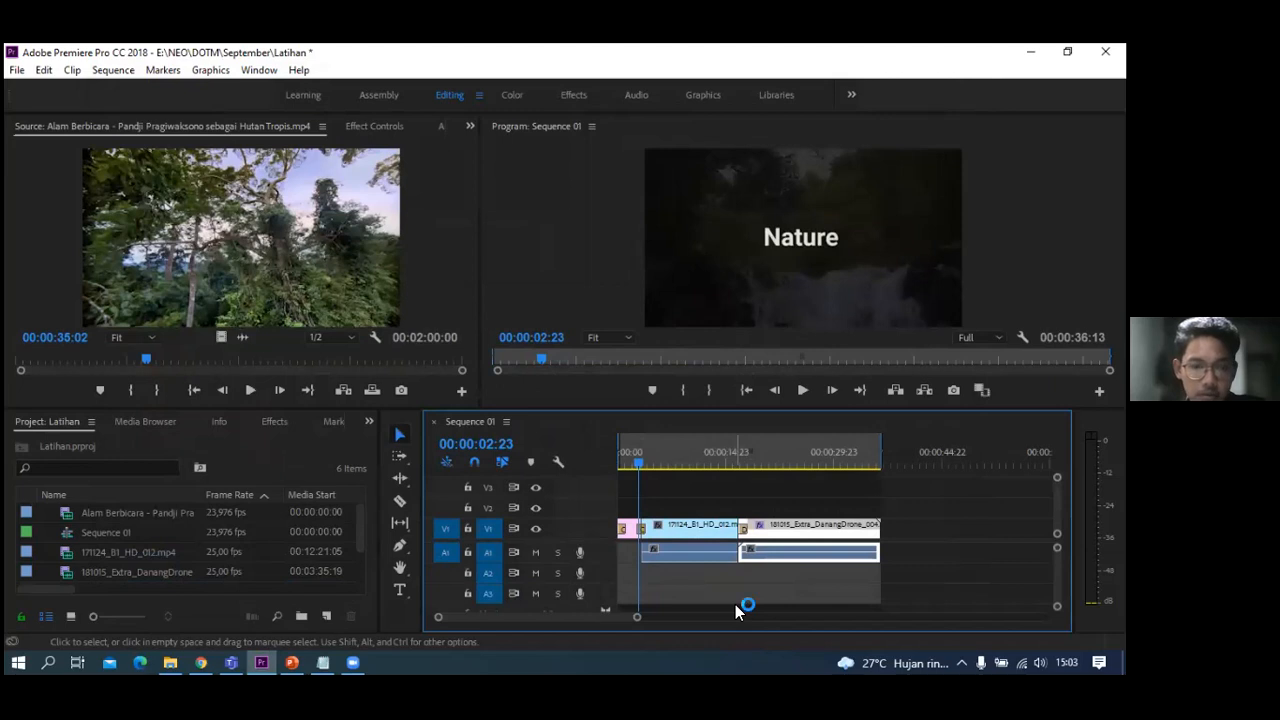
left_click(22, 73)
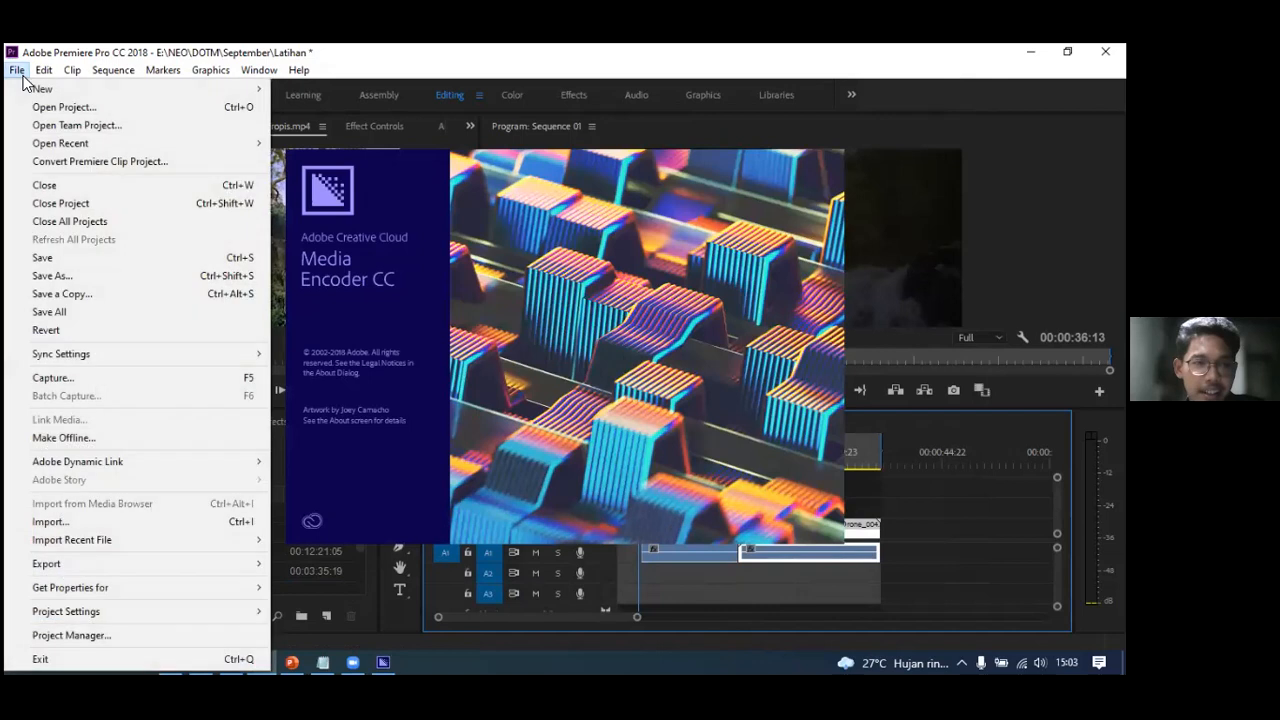
mouse_move(103, 566)
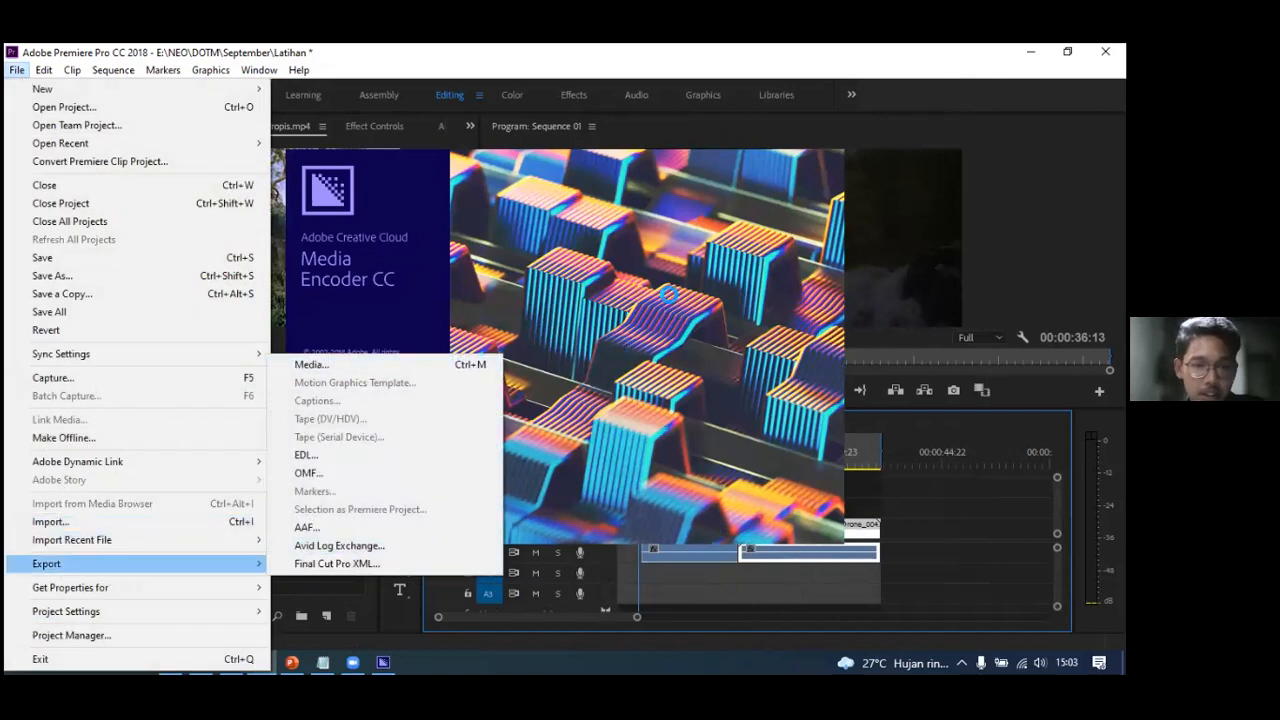
left_click(658, 647)
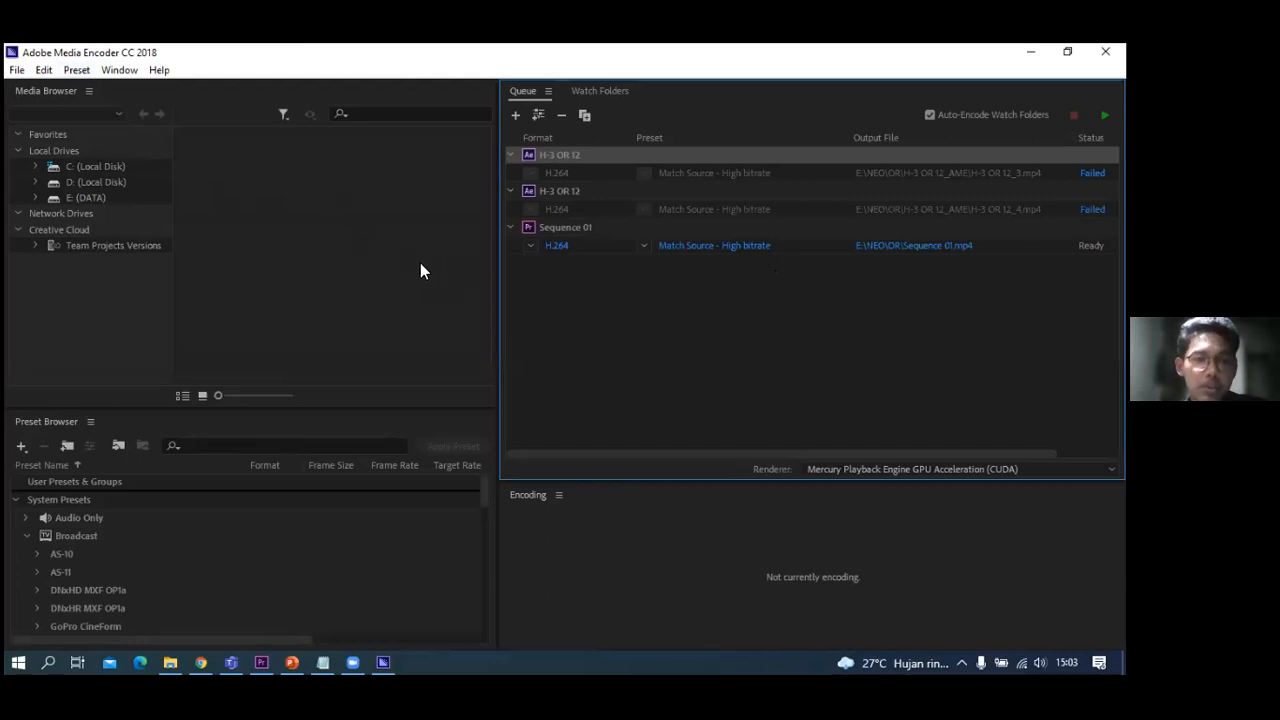
- Switch back to Premiere Pro and play Sequence 01 from 00:00:00:00
left_click(264, 650)
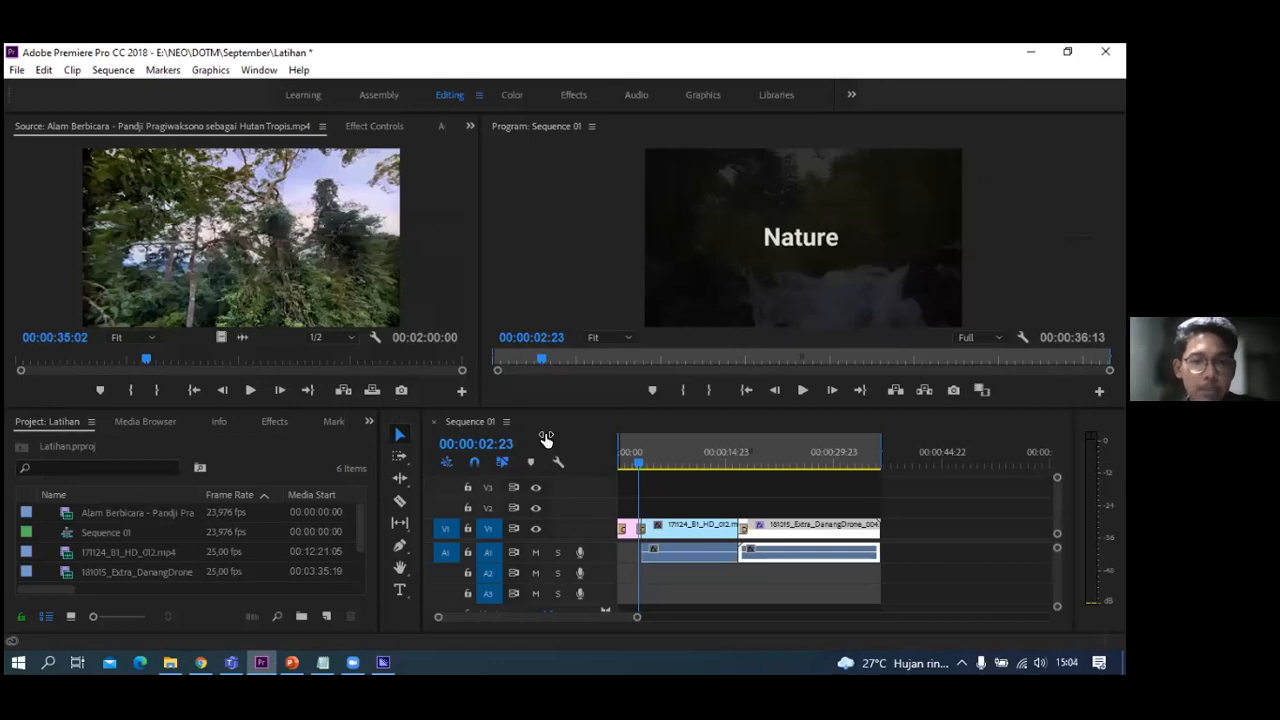
left_click_drag(641, 461, 618, 468)
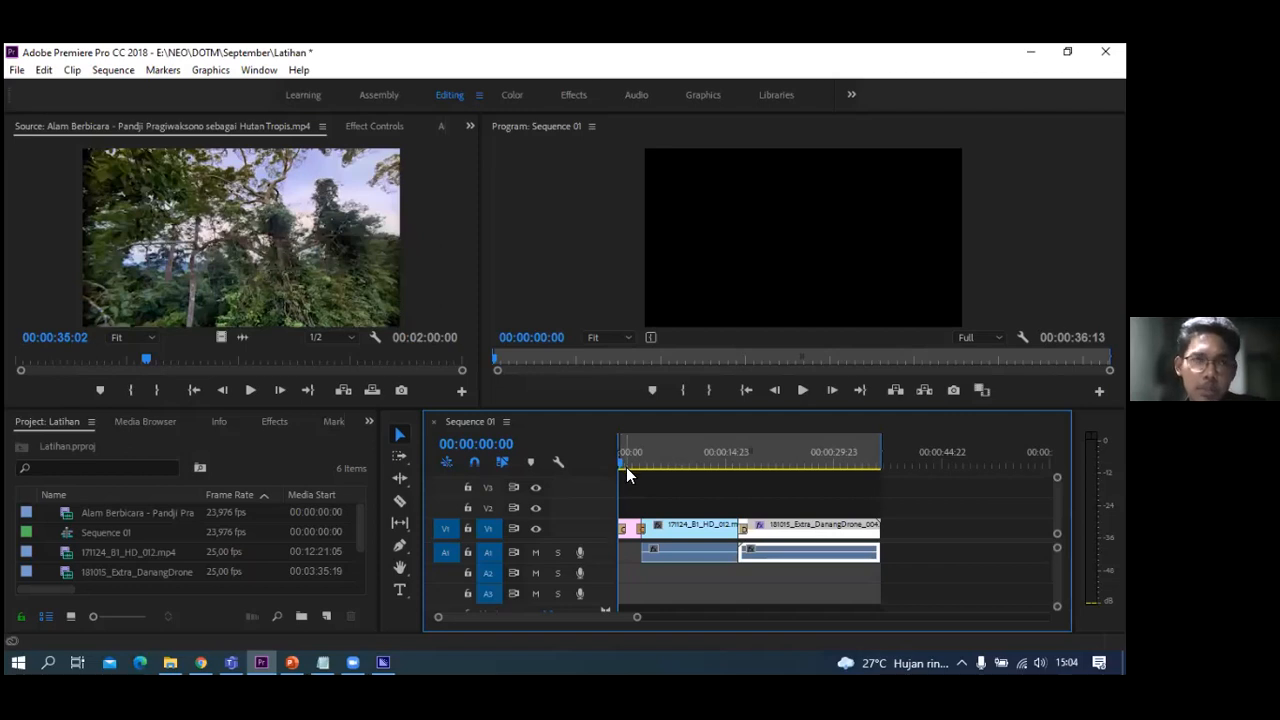
key("space")
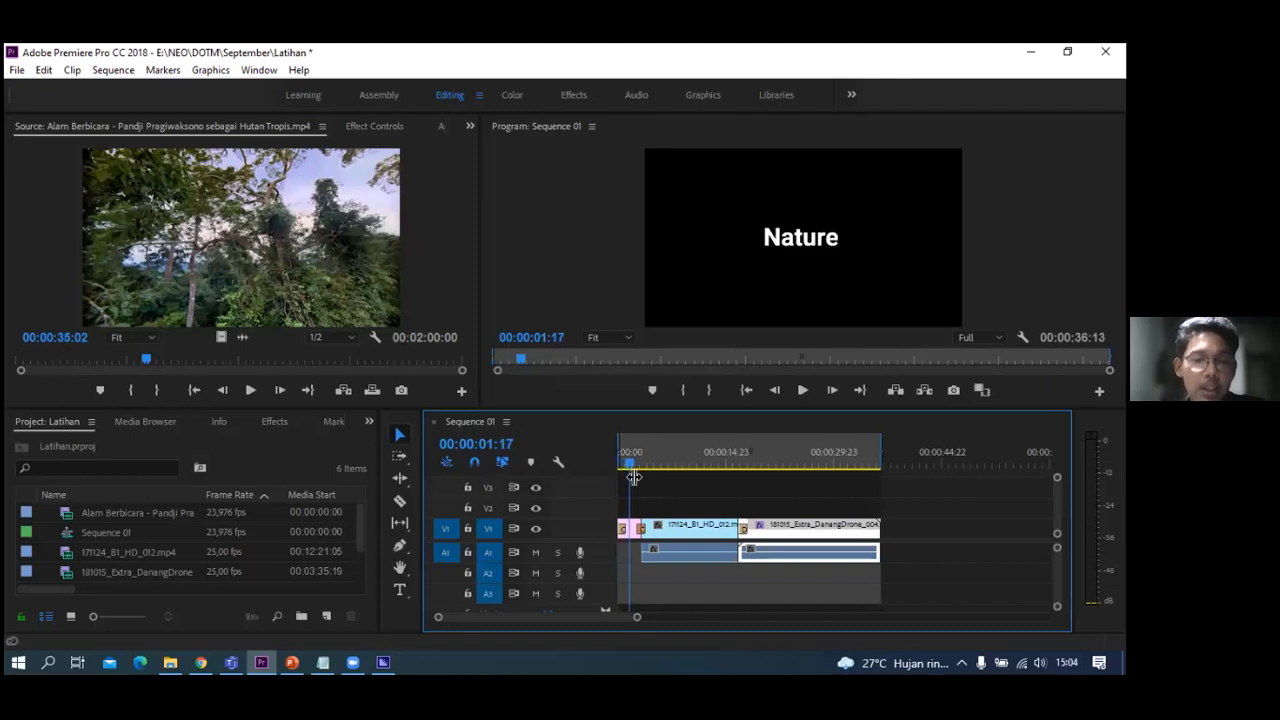
- Switch to File Explorer, look through the H-3 OR 12_AME folder under E:\NEO\OR, and return to the OR folder
left_click(178, 650)
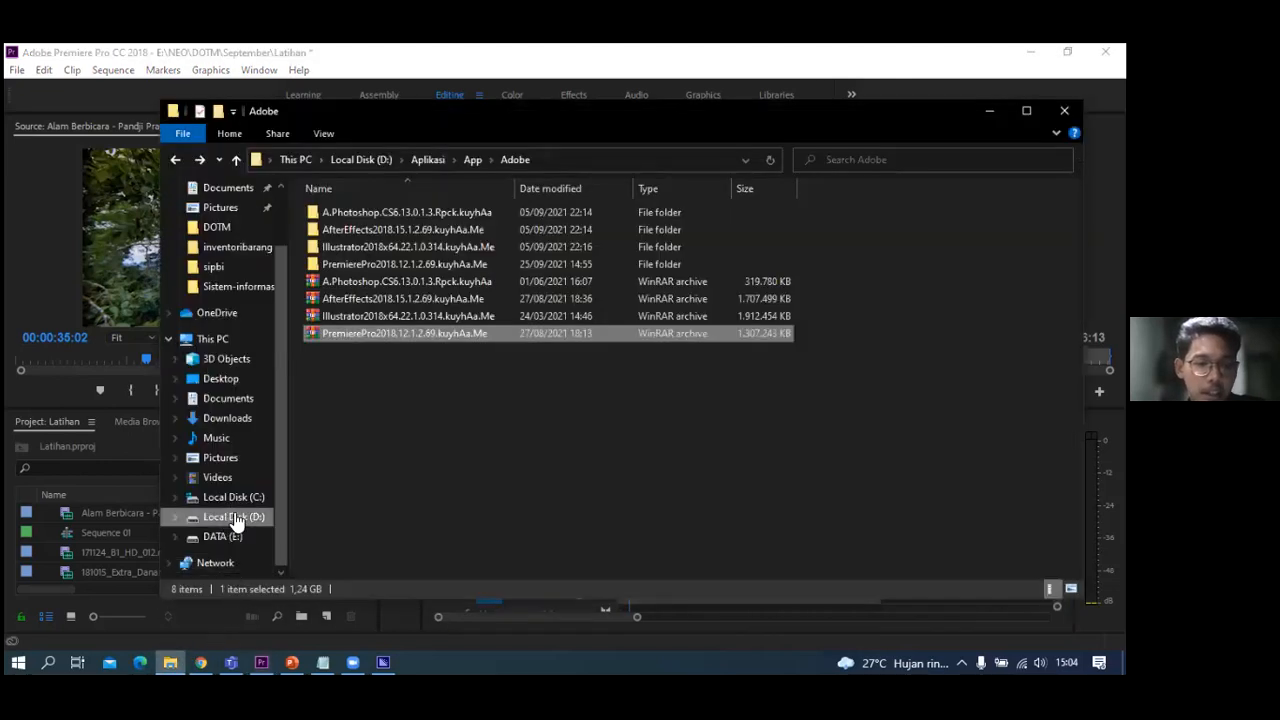
left_click(233, 516)
left_click(228, 536)
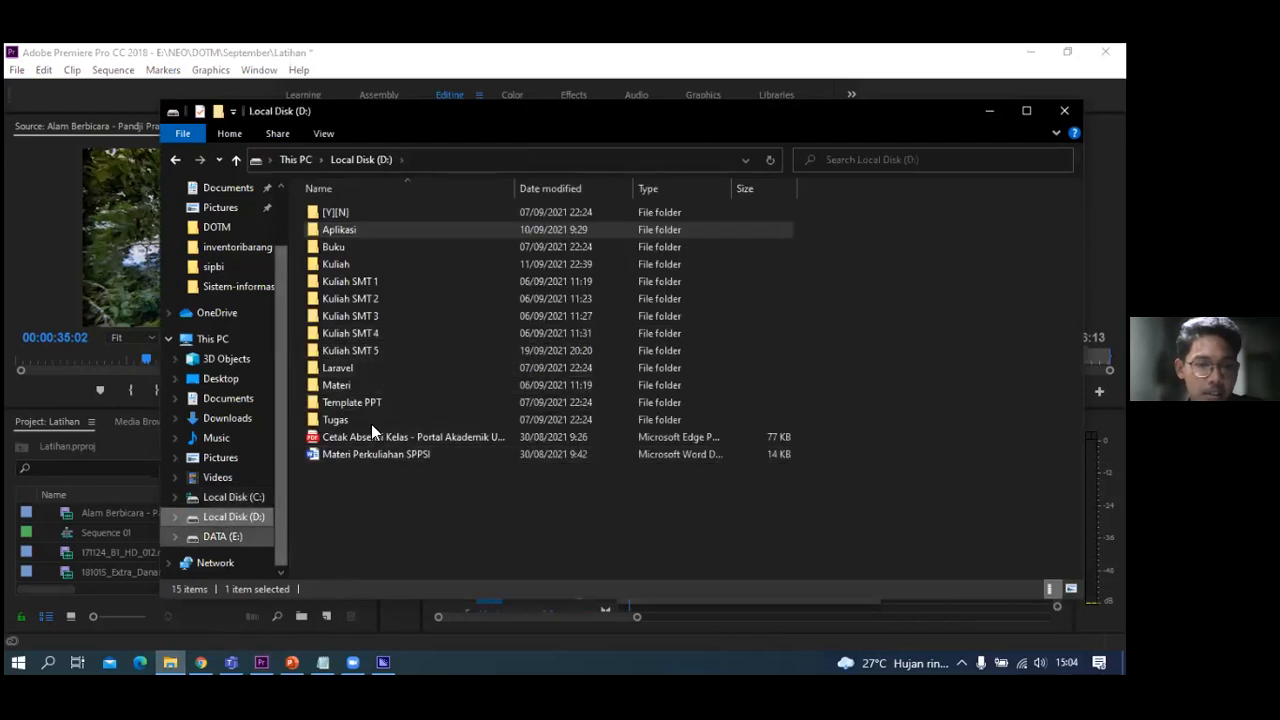
double_click(371, 299)
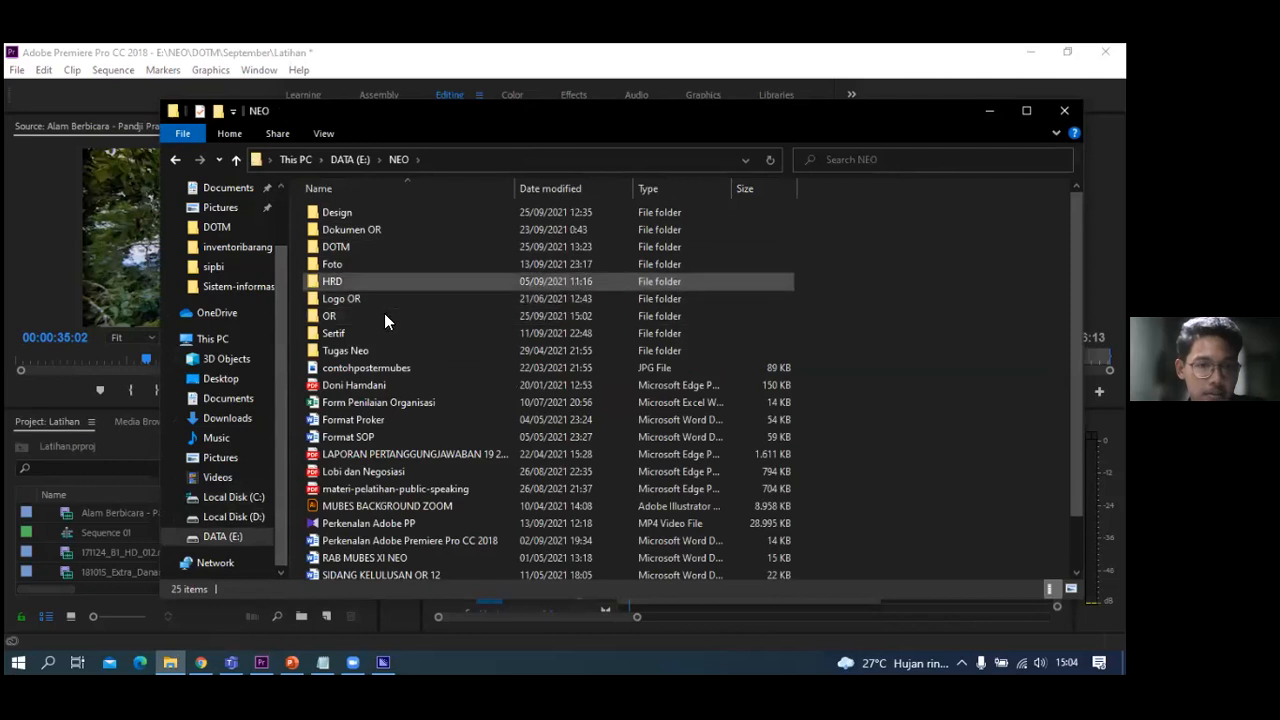
double_click(384, 319)
left_click(375, 263)
double_click(375, 263)
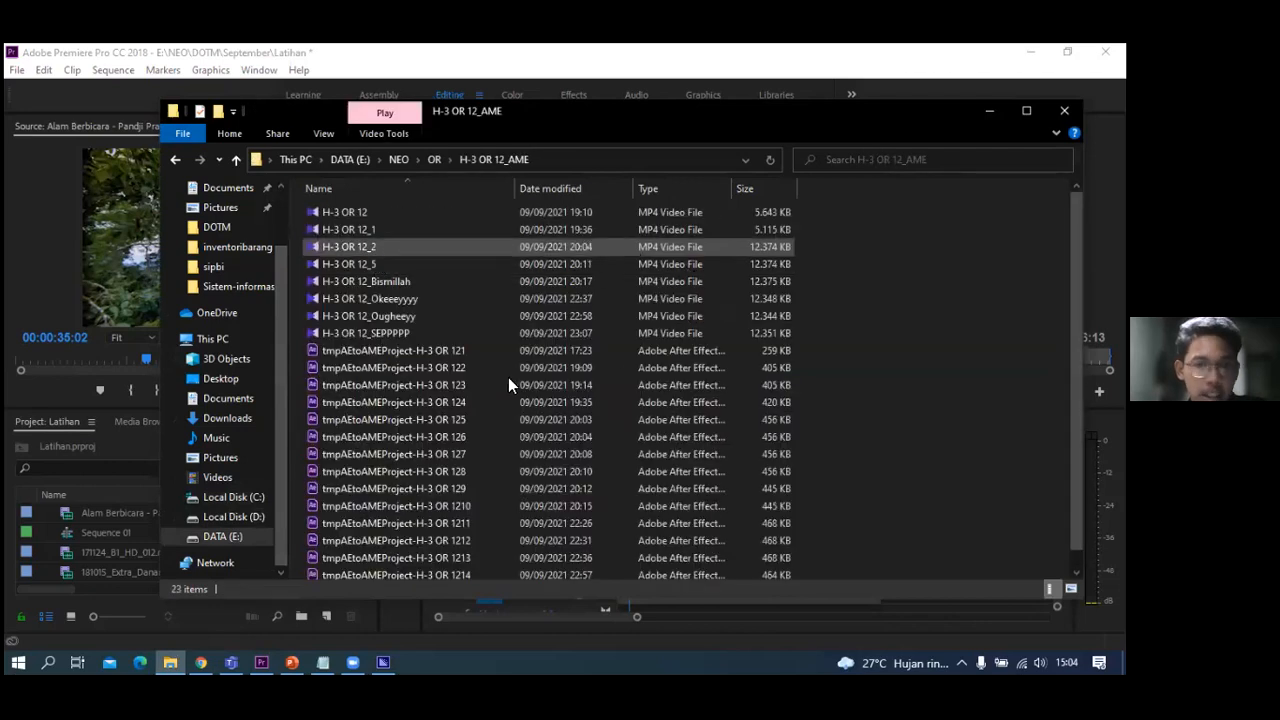
left_click(240, 158)
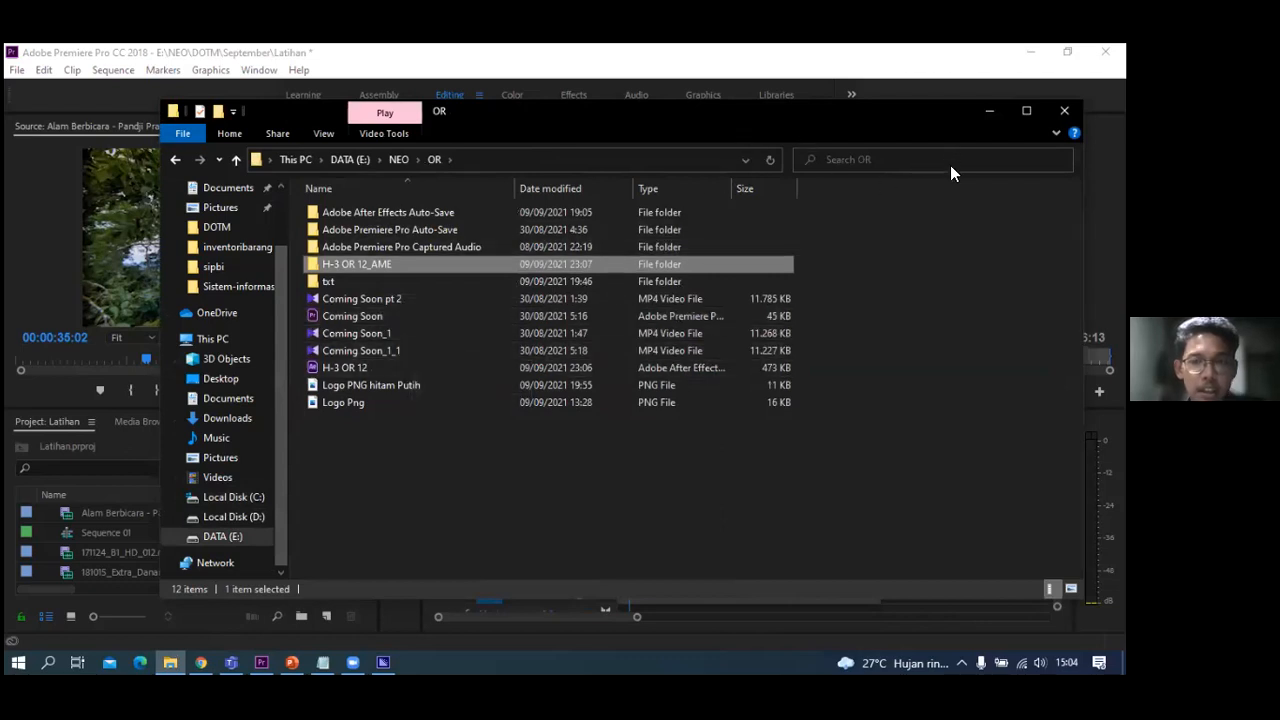
- Examine the deleted H-3 OR 12 export files in the Recycle Bin and bring the OR folder window back
left_click_drag(880, 111, 812, 165)
left_click(922, 165)
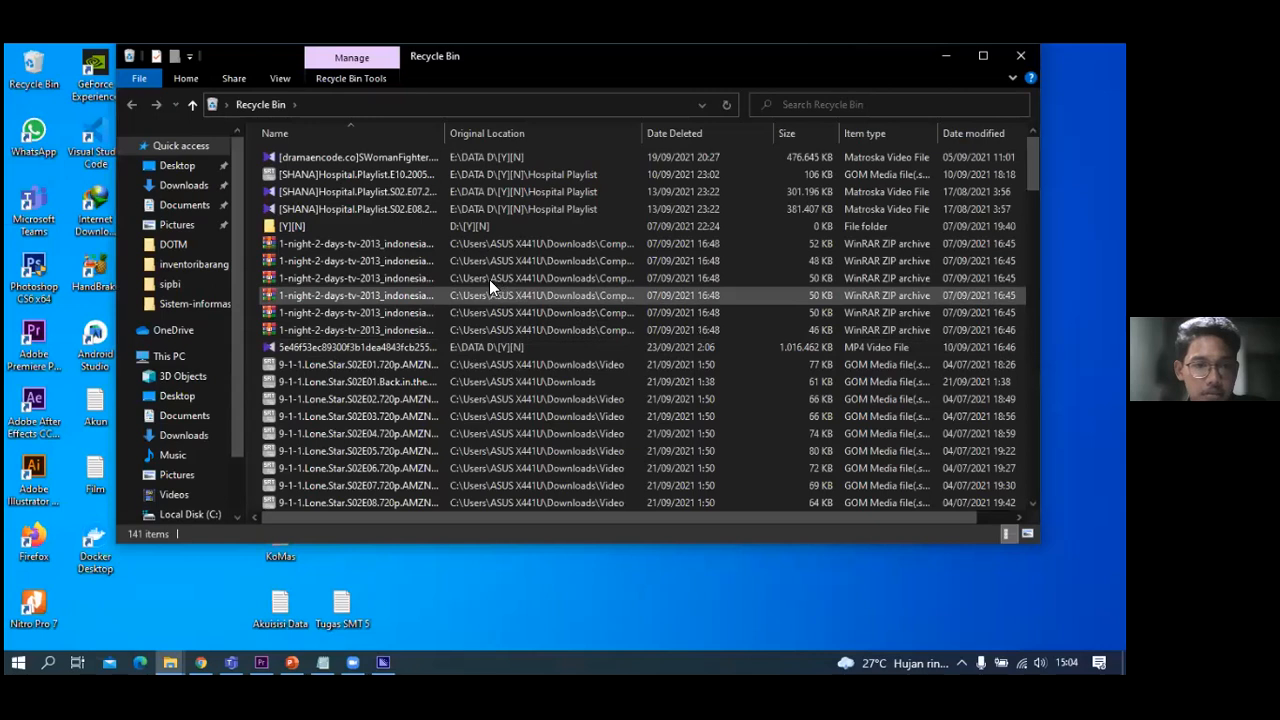
scroll(489, 285, "down", 15)
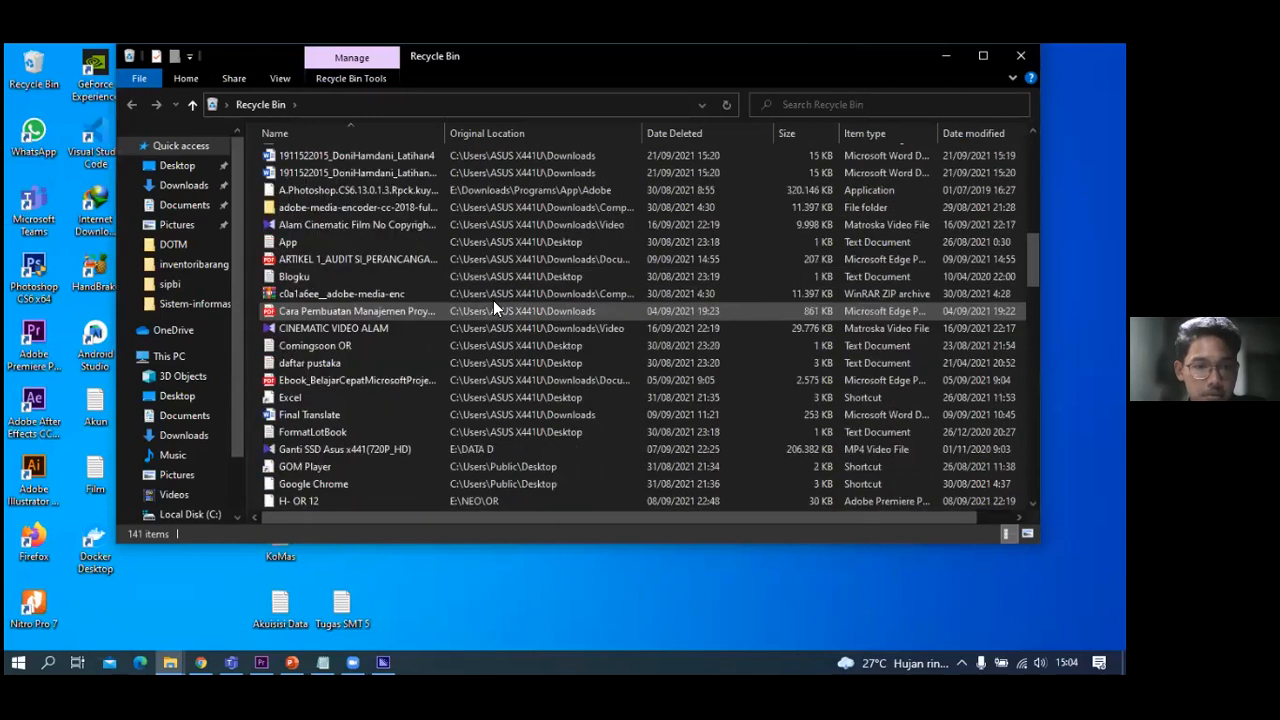
scroll(493, 300, "down", 5)
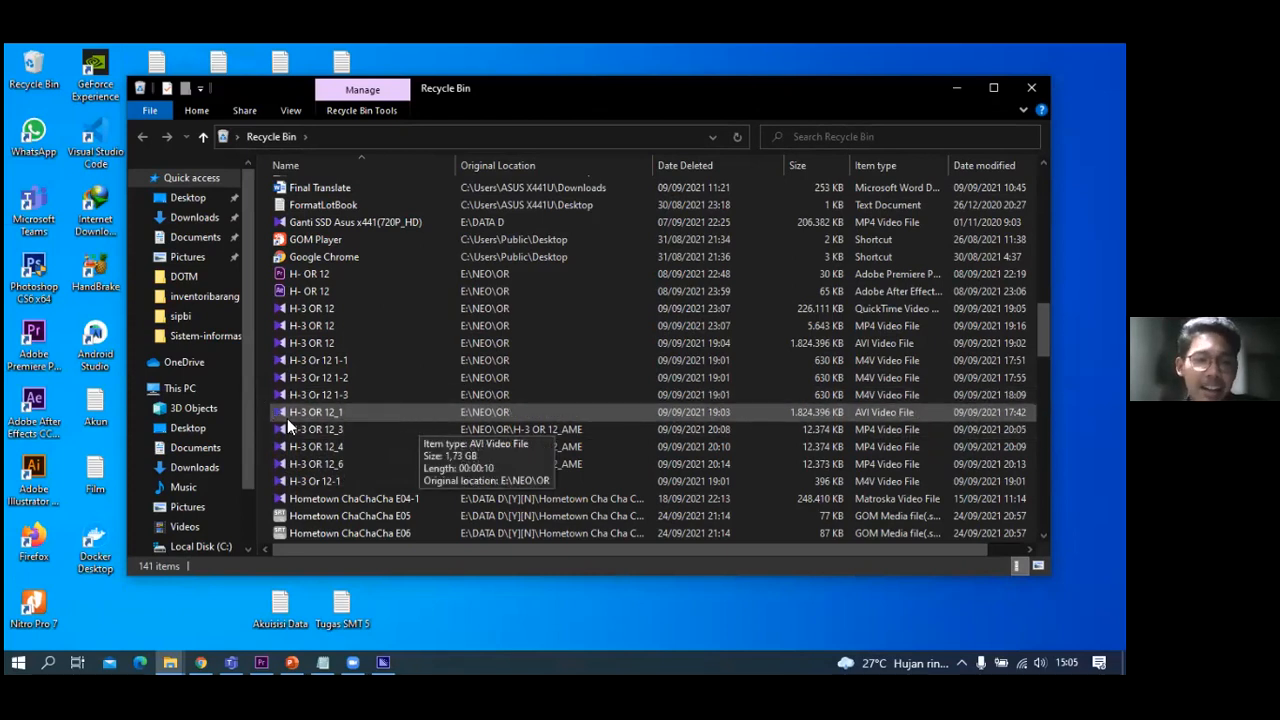
left_click(345, 411)
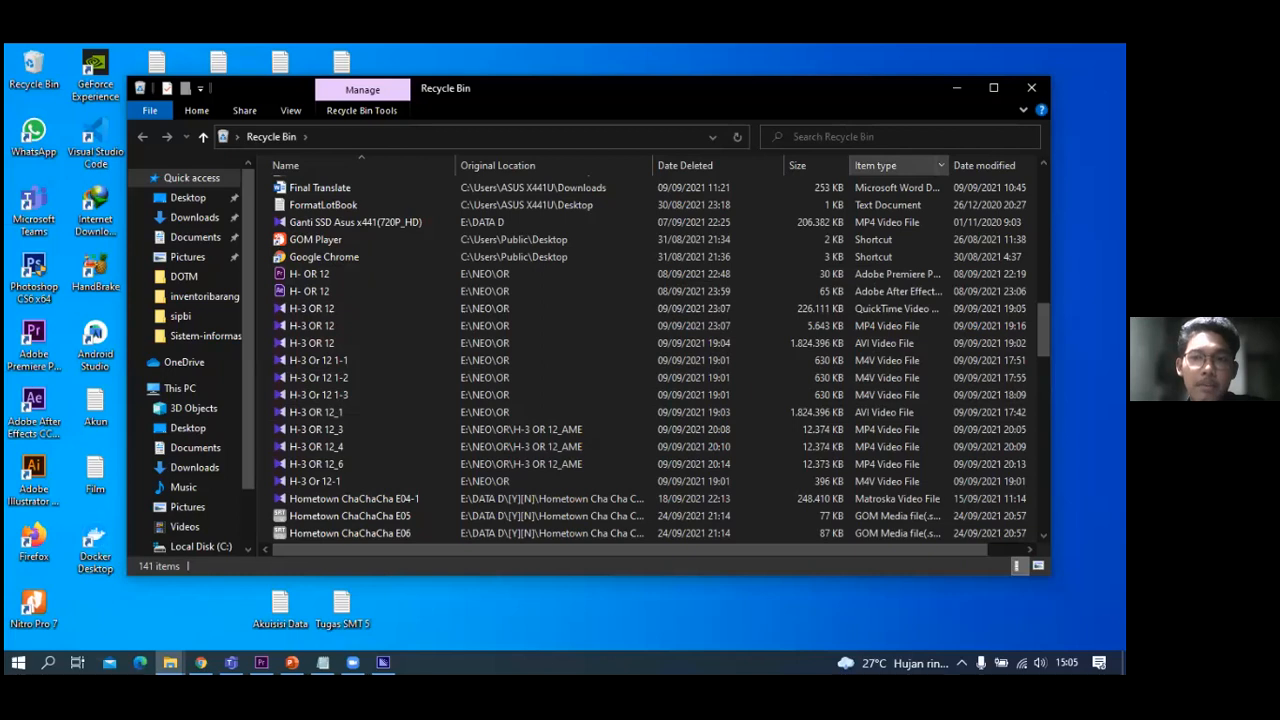
left_click(170, 661)
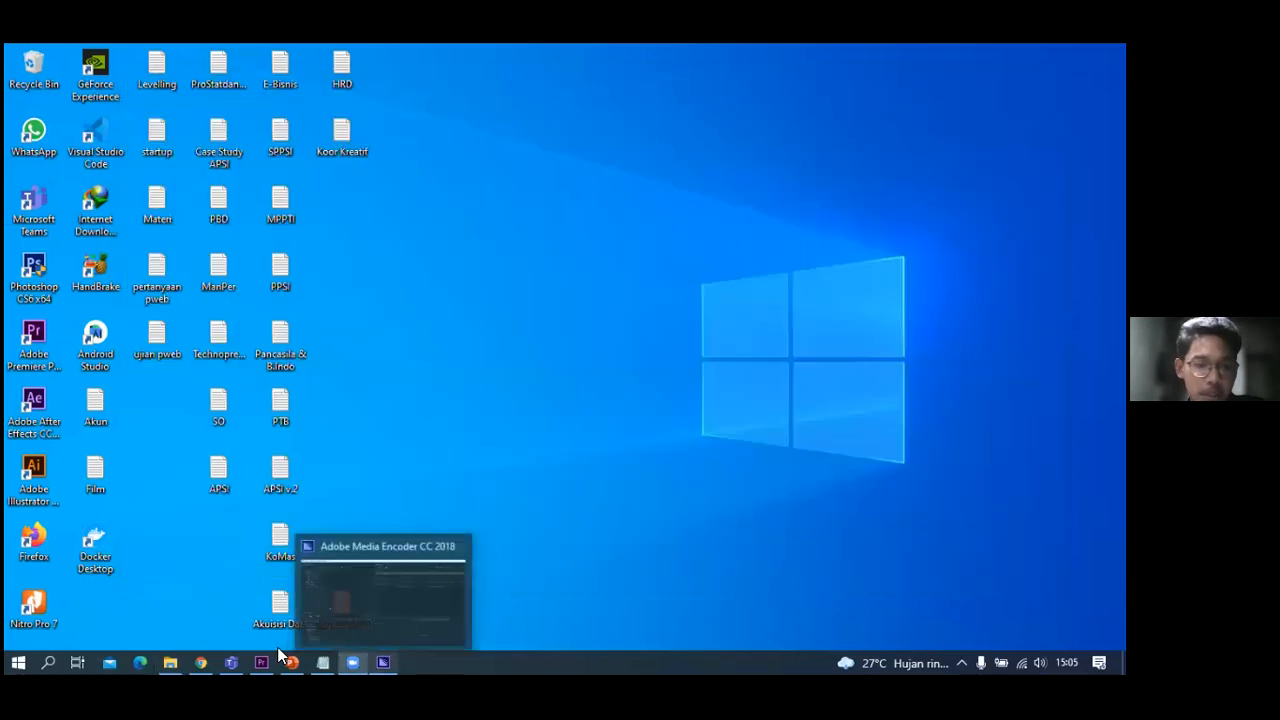
left_click(169, 660)
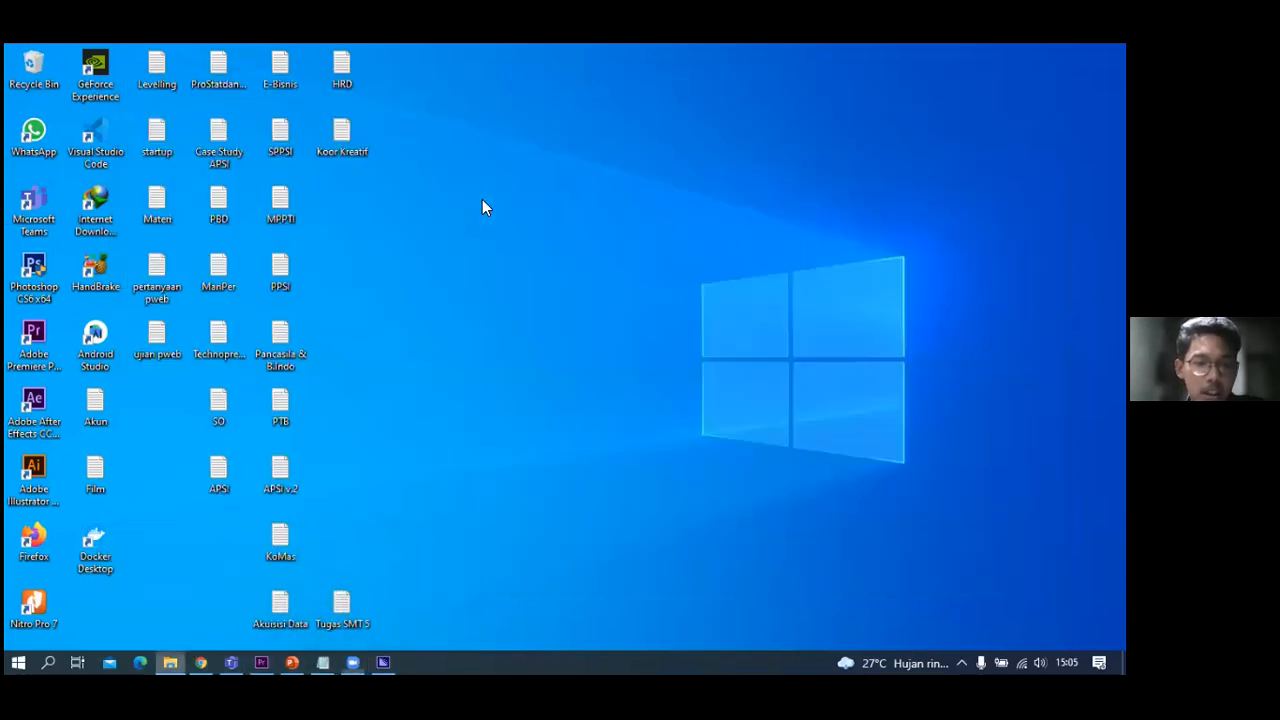
left_click_drag(431, 168, 450, 109)
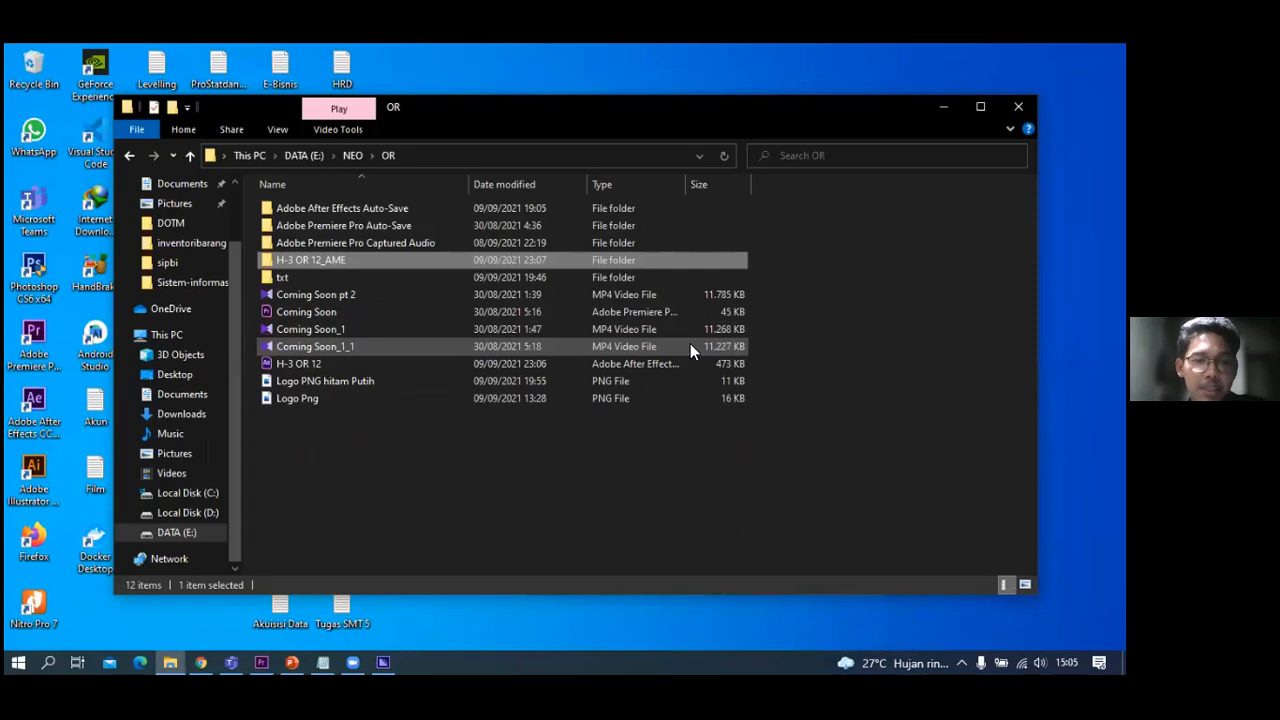
- Review the Adobe Media Encoder queue with Sequence 01 selected, and return to the Premiere Pro project
left_click(381, 650)
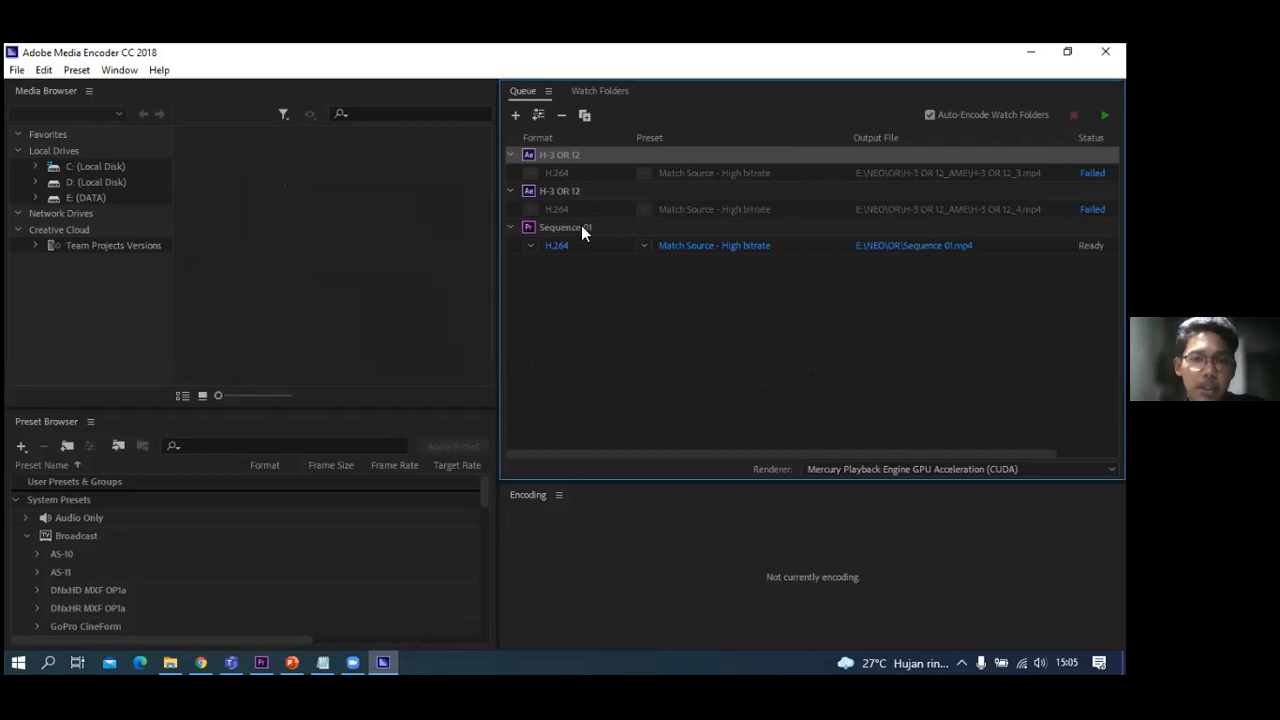
left_click(257, 649)
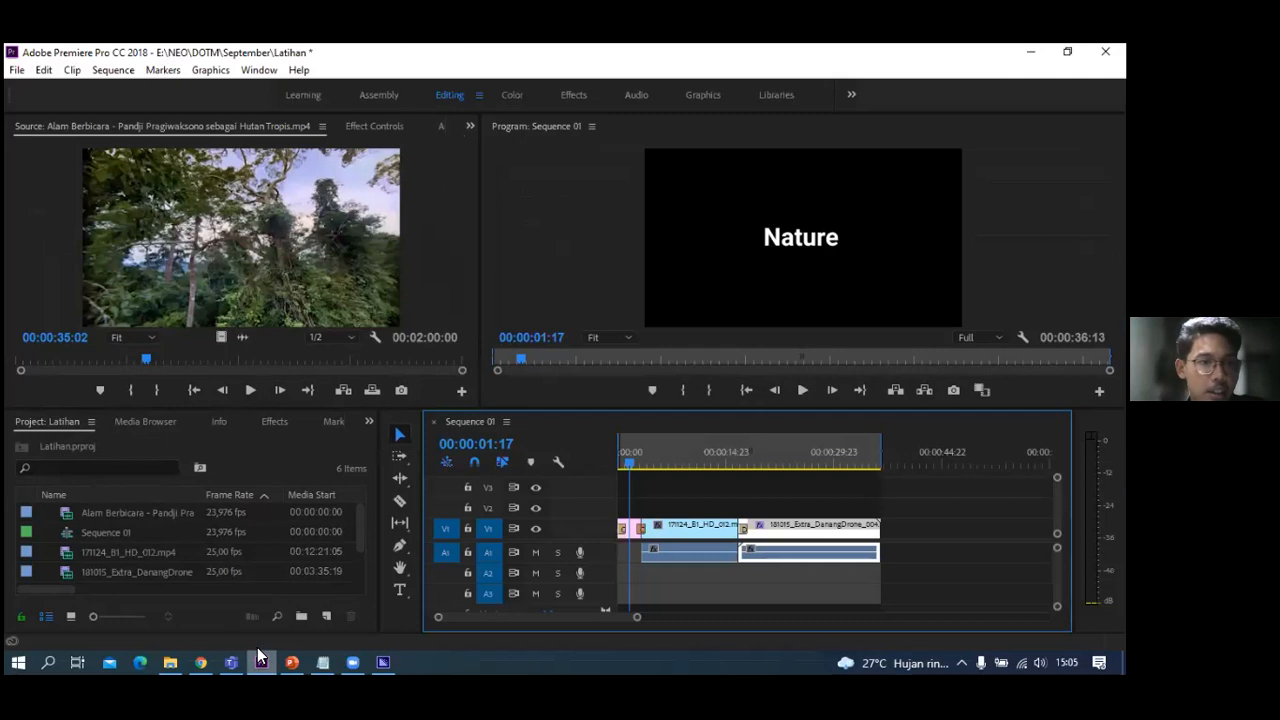
left_click(257, 647)
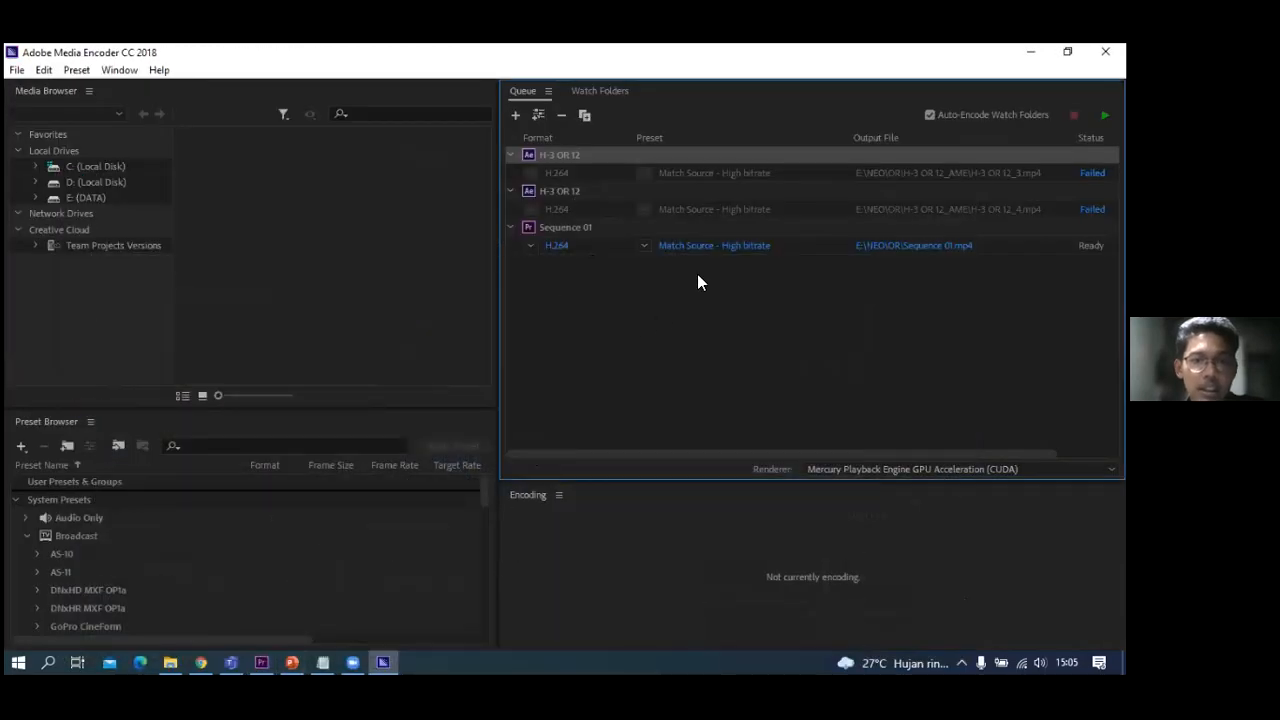
left_click(559, 229)
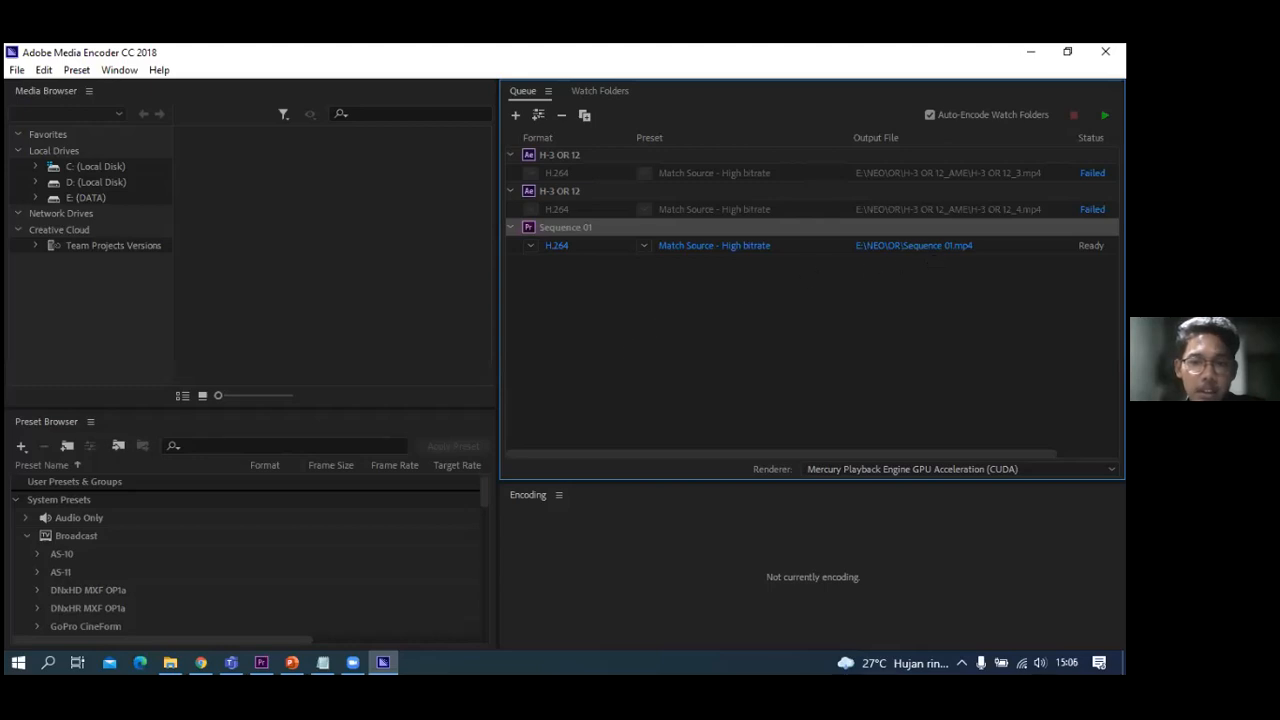
left_click(253, 656)
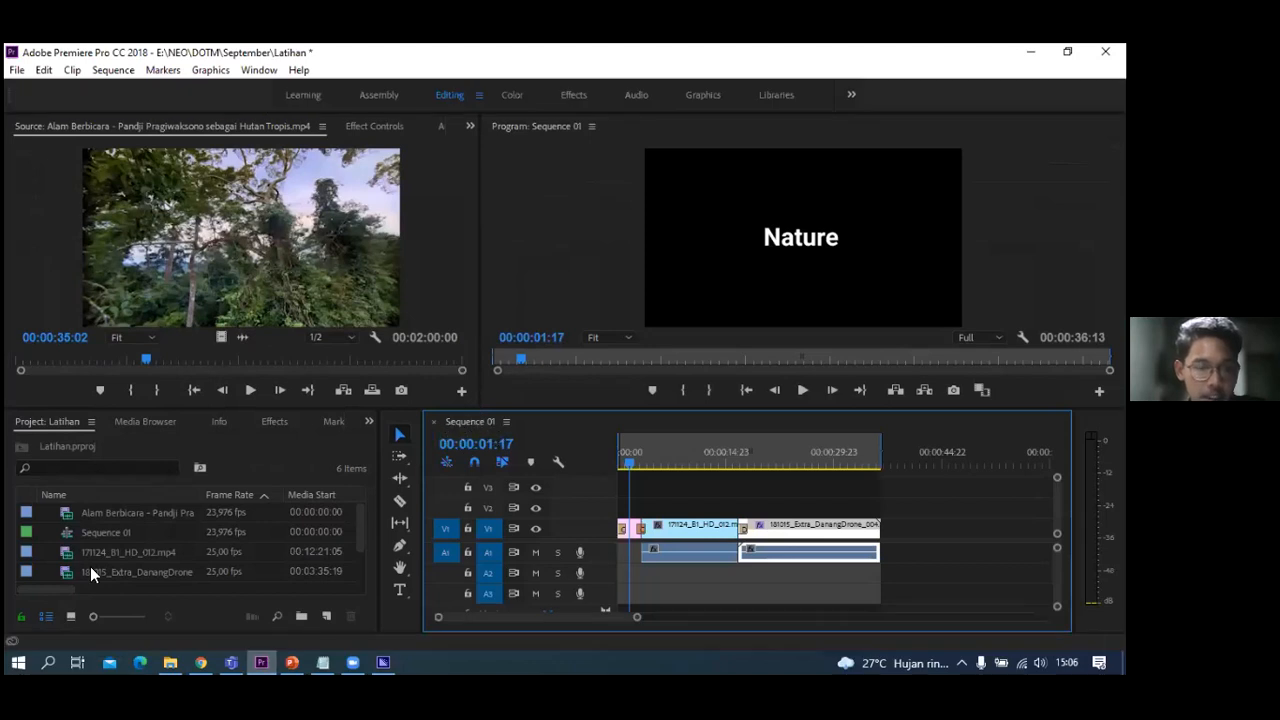
- Switch to Adobe Media Encoder, start encoding the queued Sequence 01, and enlarge the encoding progress area
left_click(381, 655)
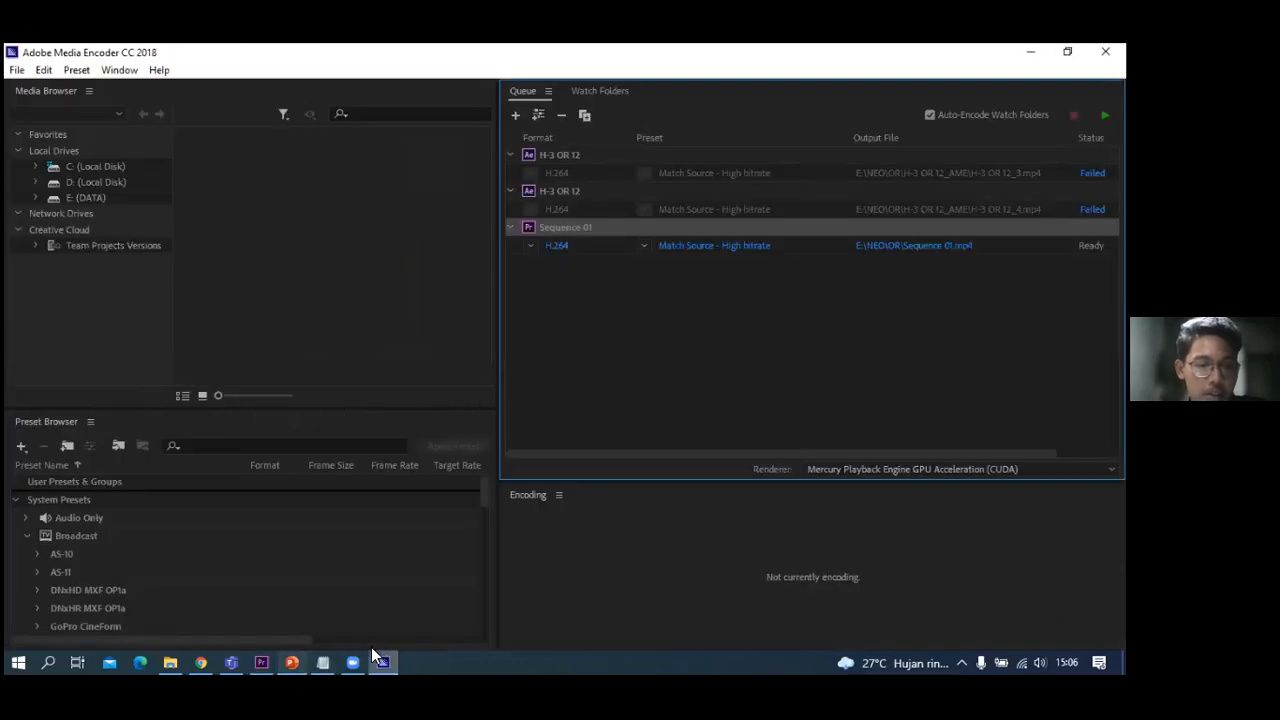
mouse_move(382, 649)
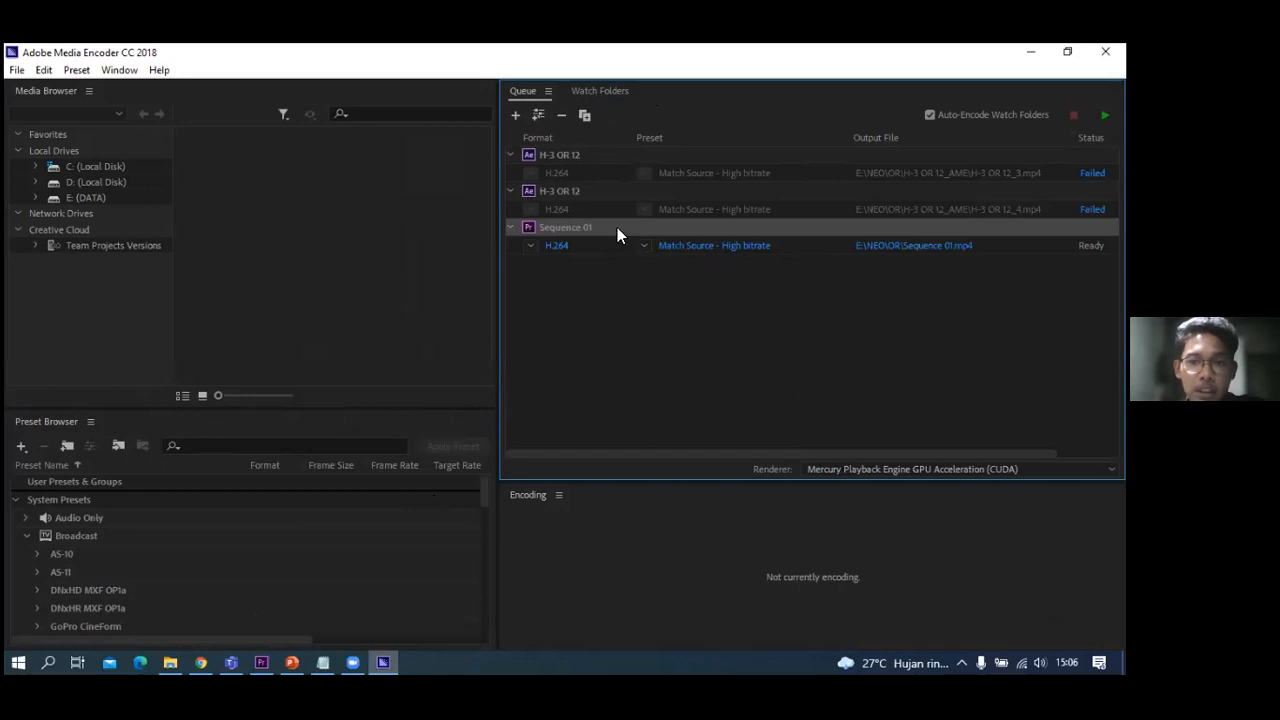
mouse_move(568, 229)
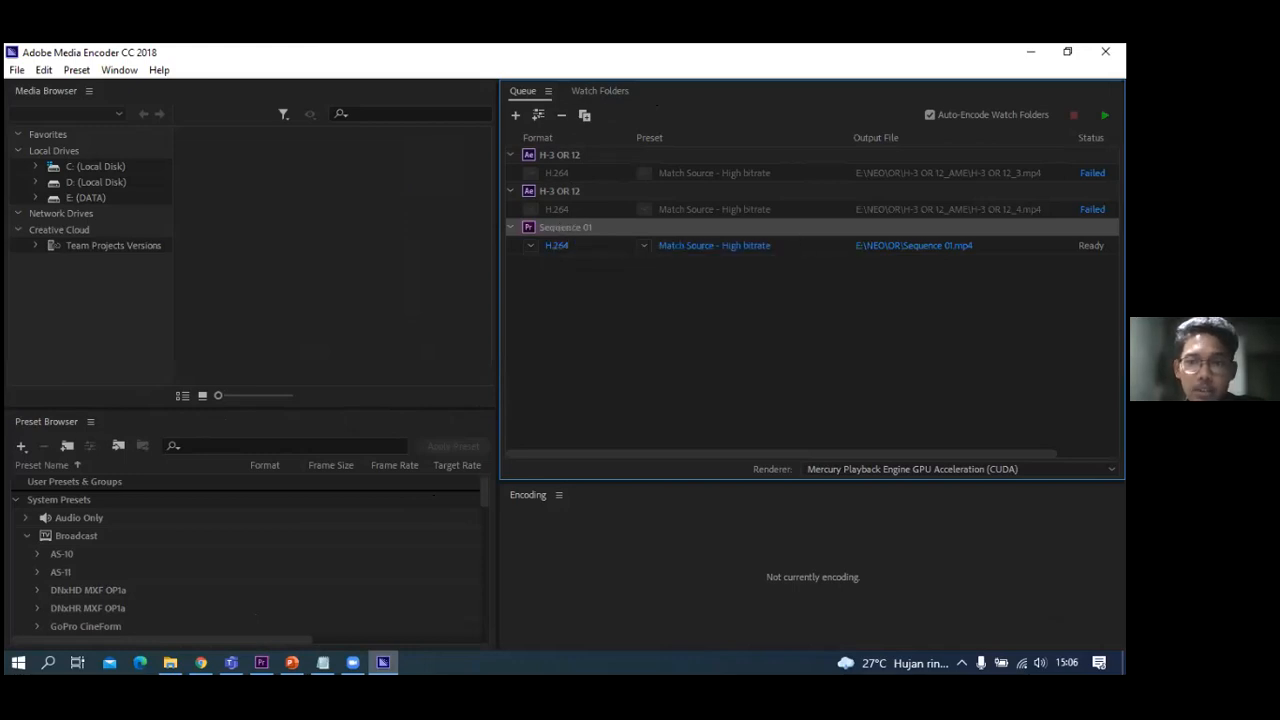
left_click(1104, 115)
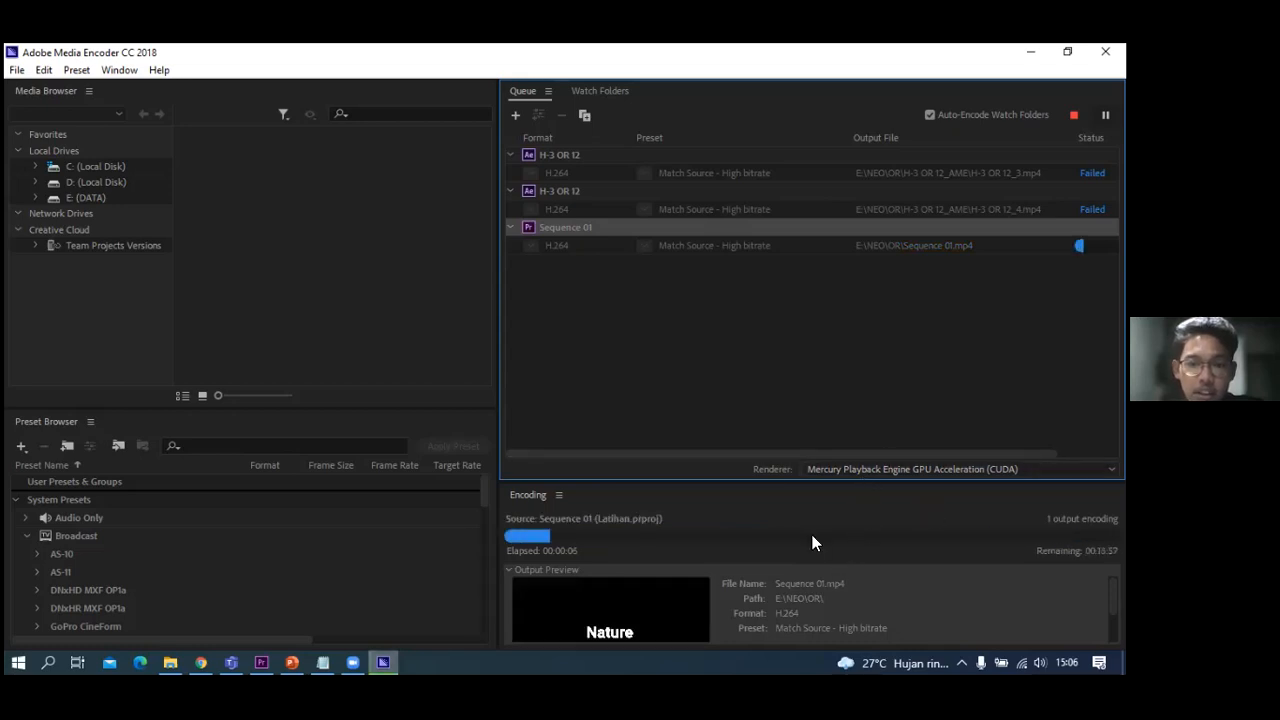
left_click_drag(748, 481, 757, 388)
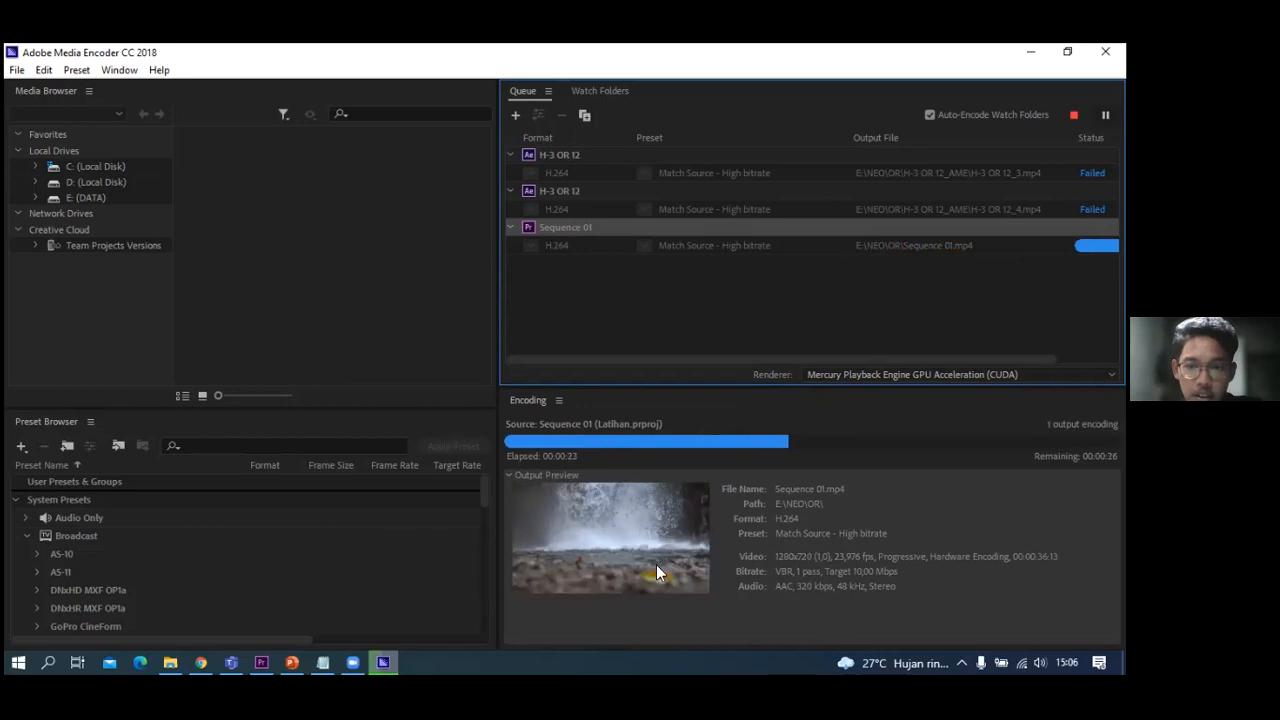
- Check the E:\NEO\OR folder for the files being written during encoding, and minimize the File Explorer window
left_click(170, 662)
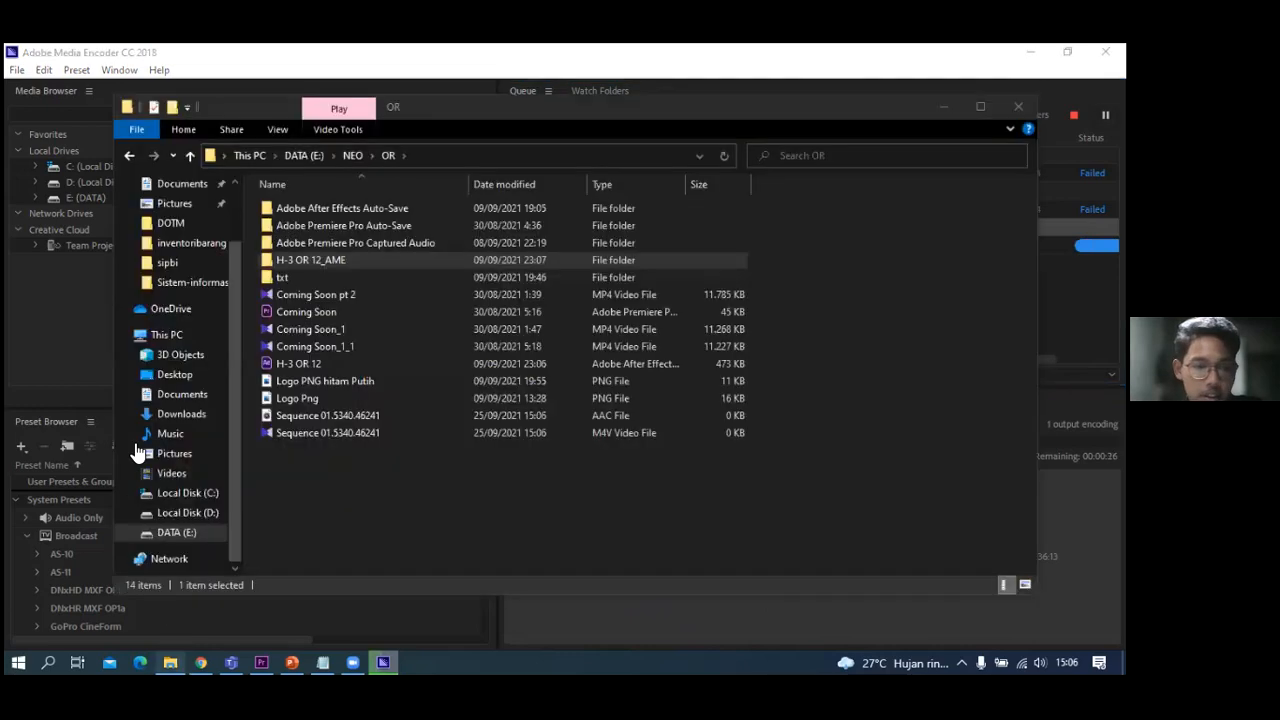
left_click(180, 532)
double_click(332, 296)
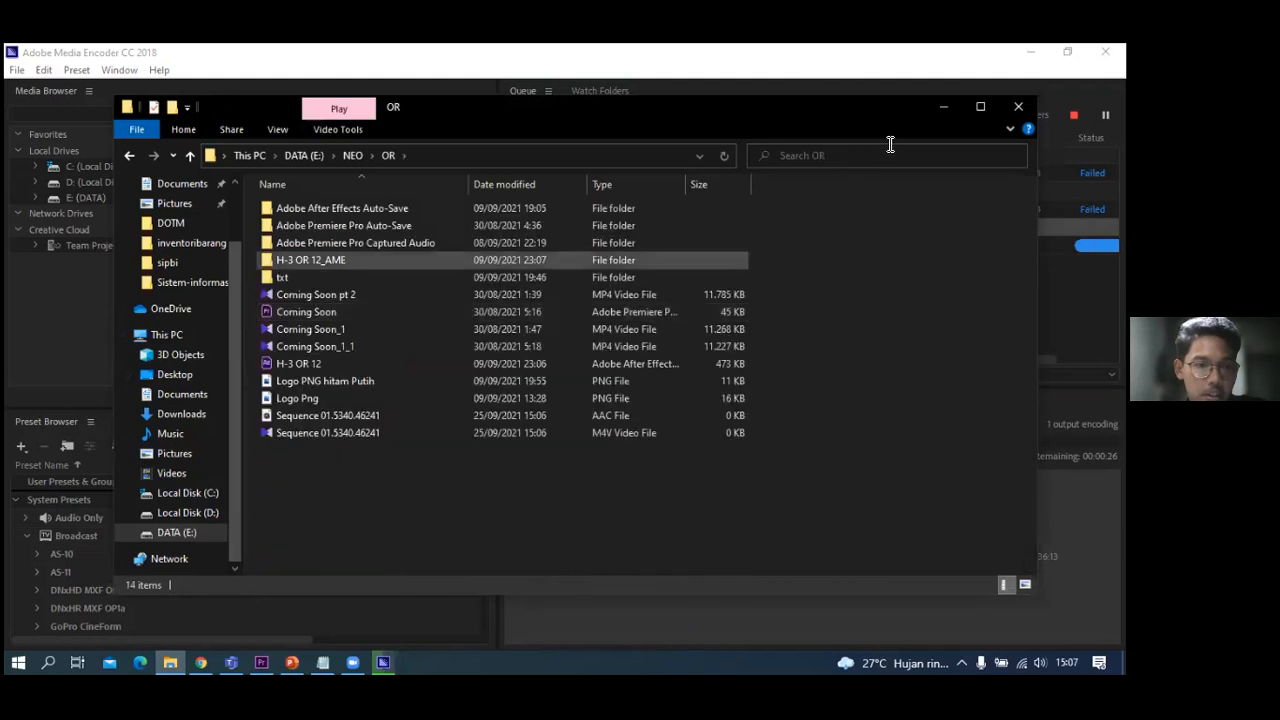
left_click(943, 107)
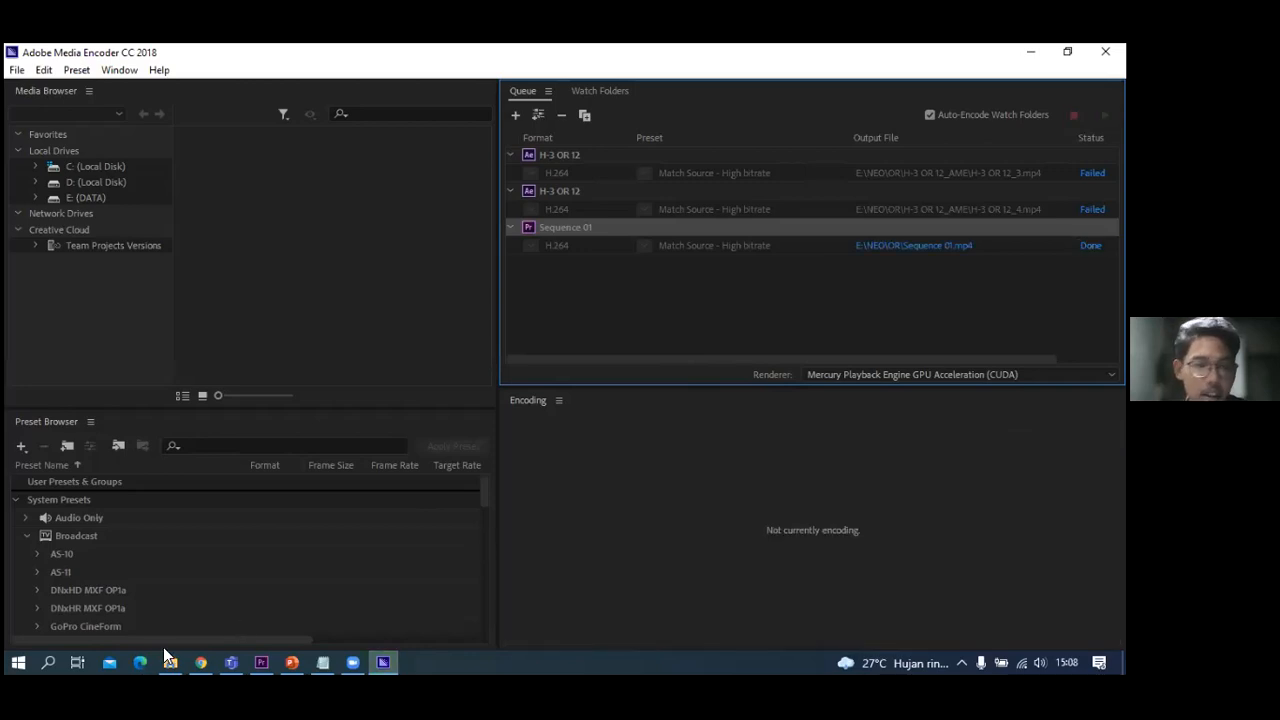
- Reopen the OR folder in File Explorer, select the exported Sequence 01 MP4 to check it, and minimize the window
key("alt+Tab")
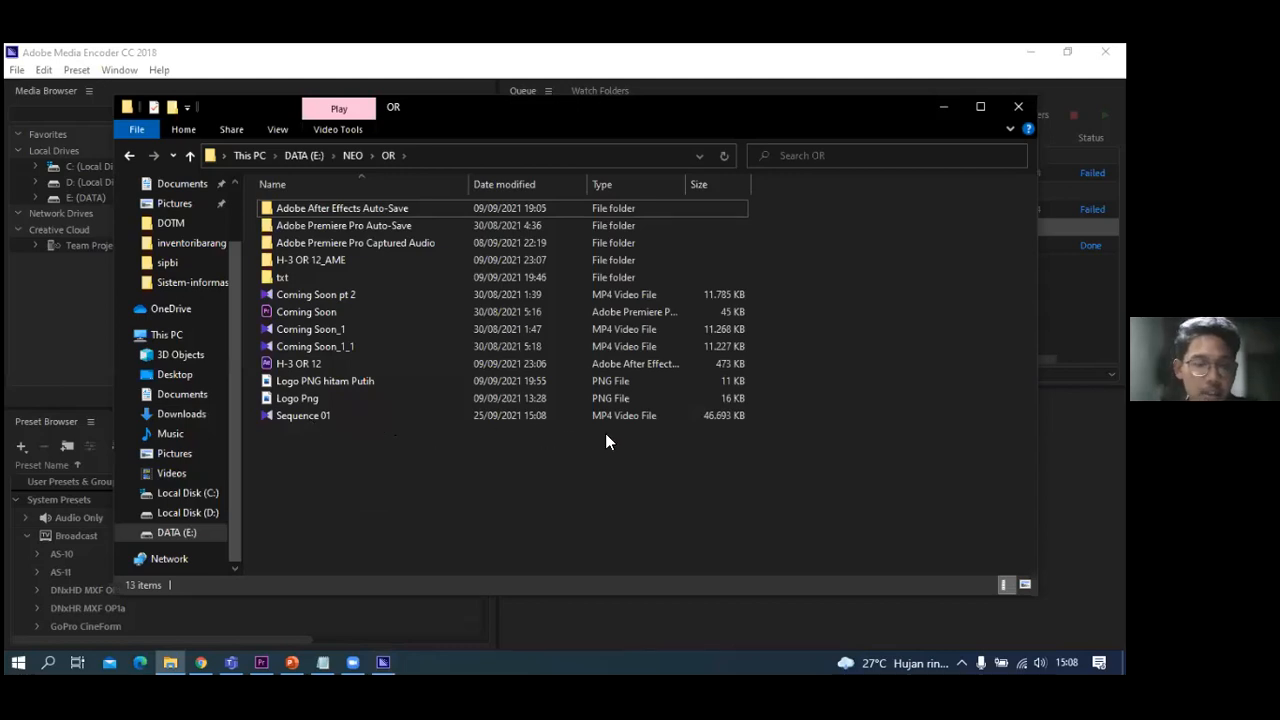
left_click(650, 420)
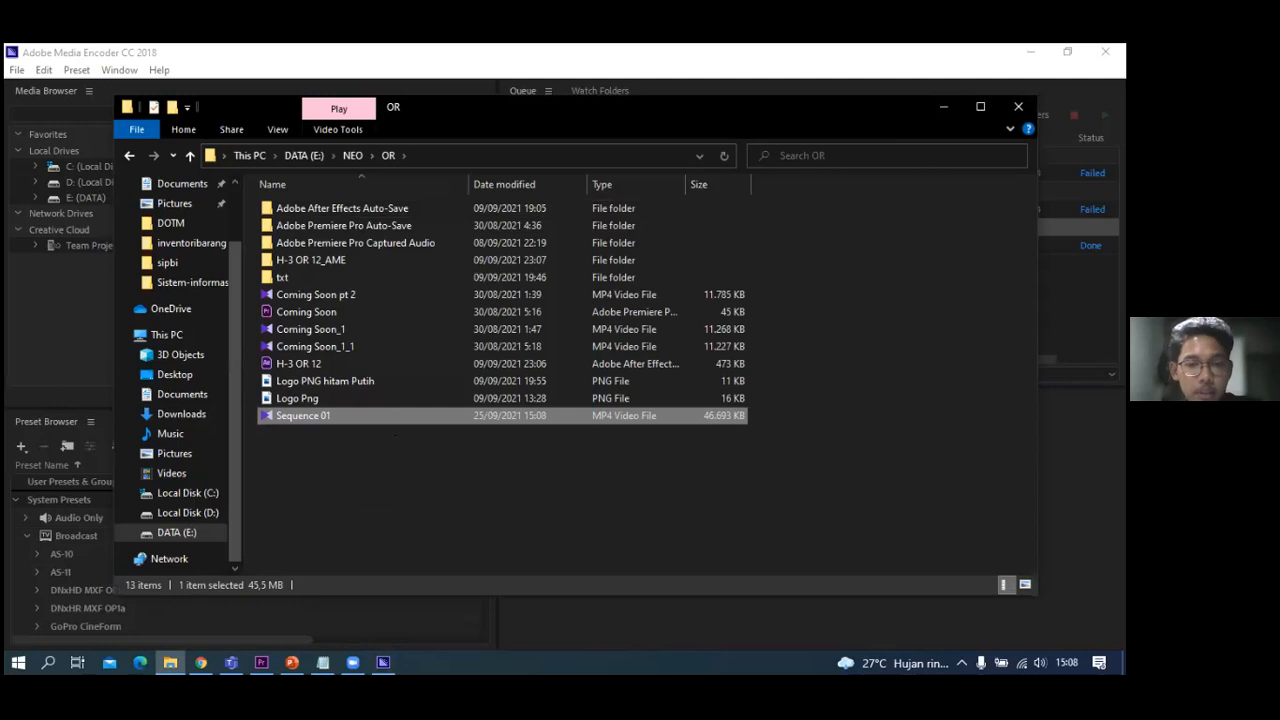
left_click(943, 106)
- Return to Premiere Pro and move the Sequence 01 playhead to 00:00:00:00
left_click(1030, 51)
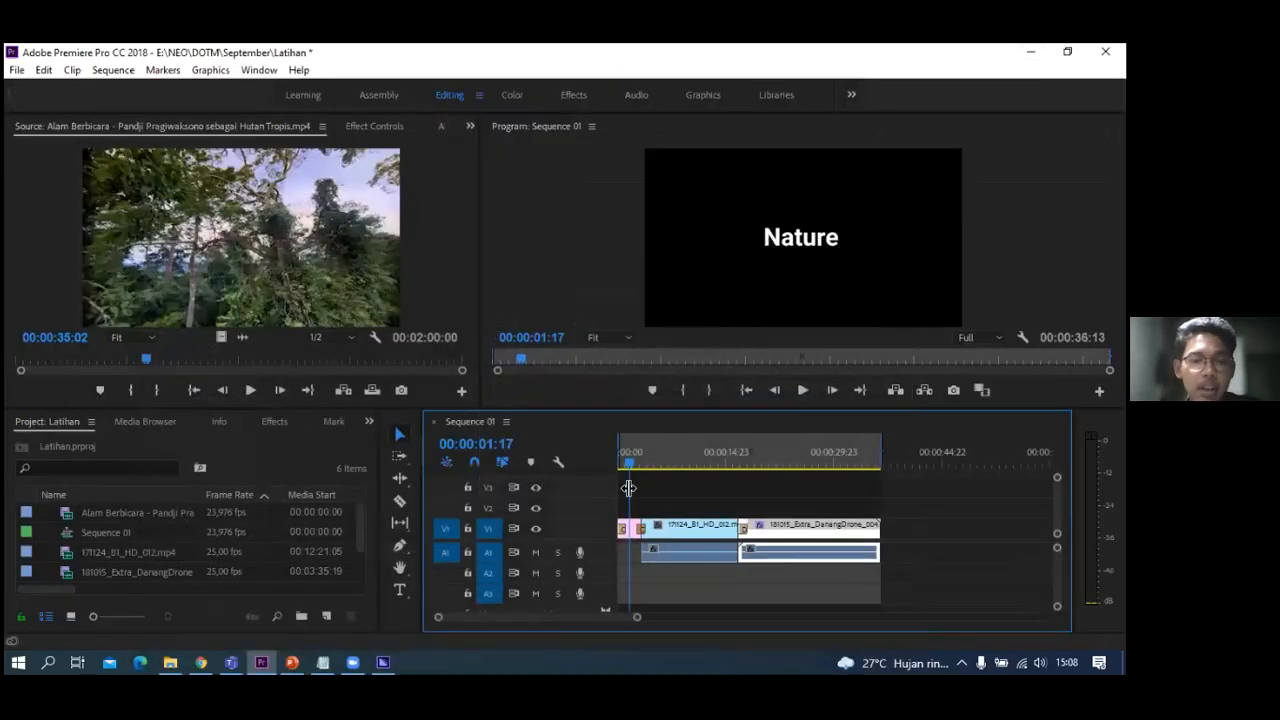
mouse_move(609, 460)
left_mouse_down()
mouse_move(663, 465)
mouse_move(613, 462)
left_mouse_up()
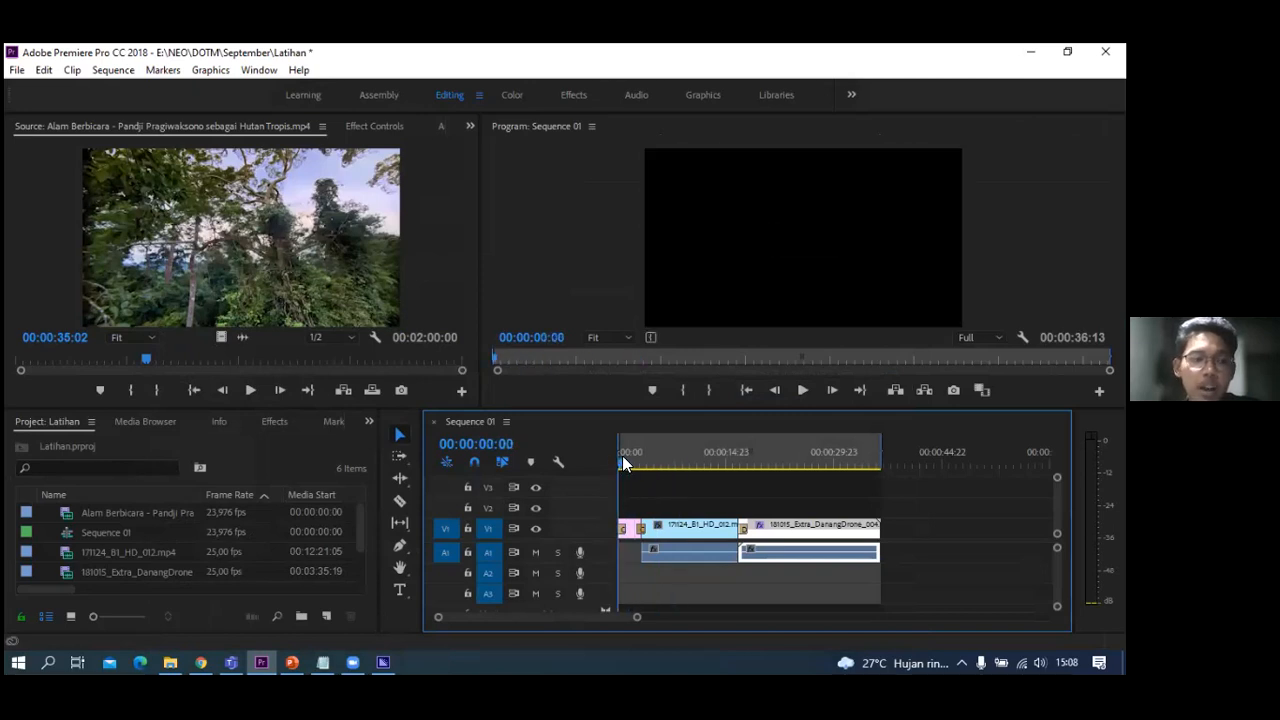